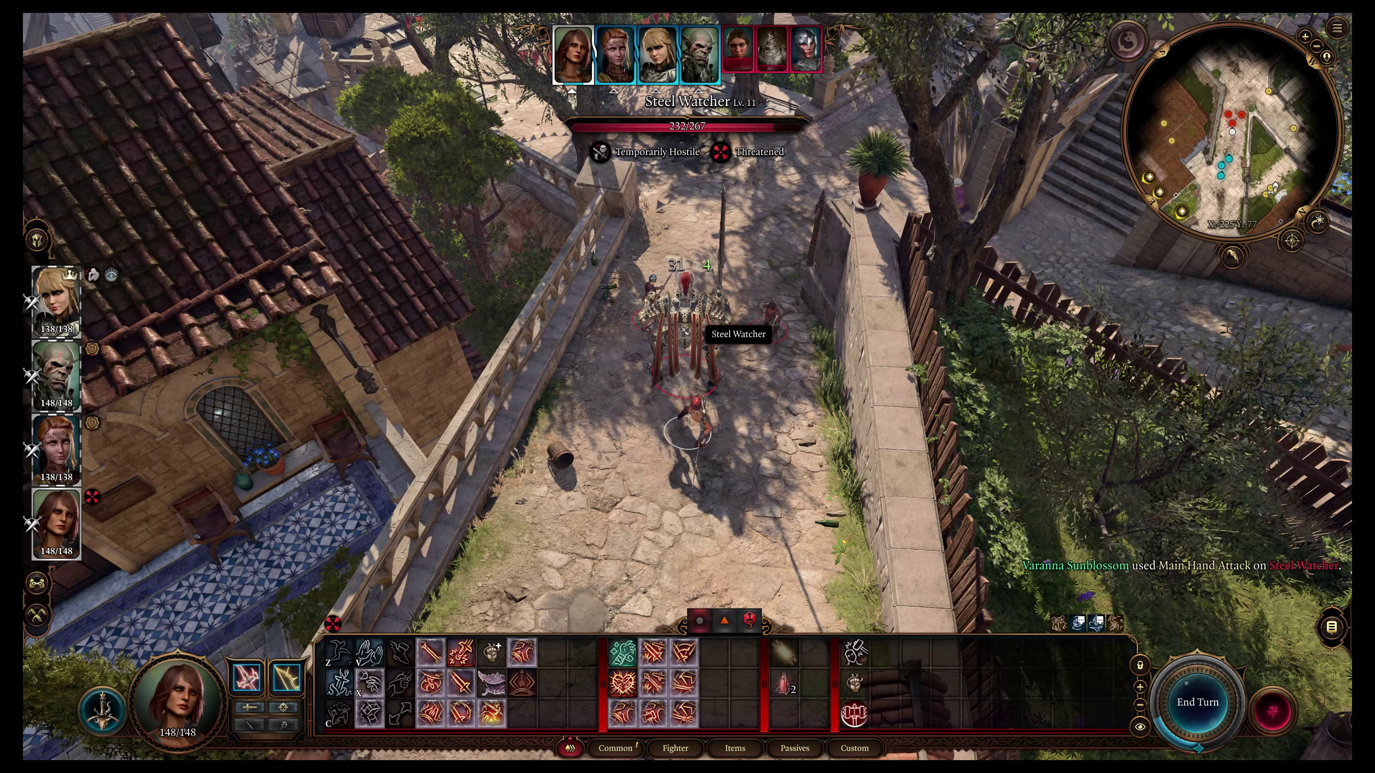
{"action": "left_click", "coordinate": [684, 332]}
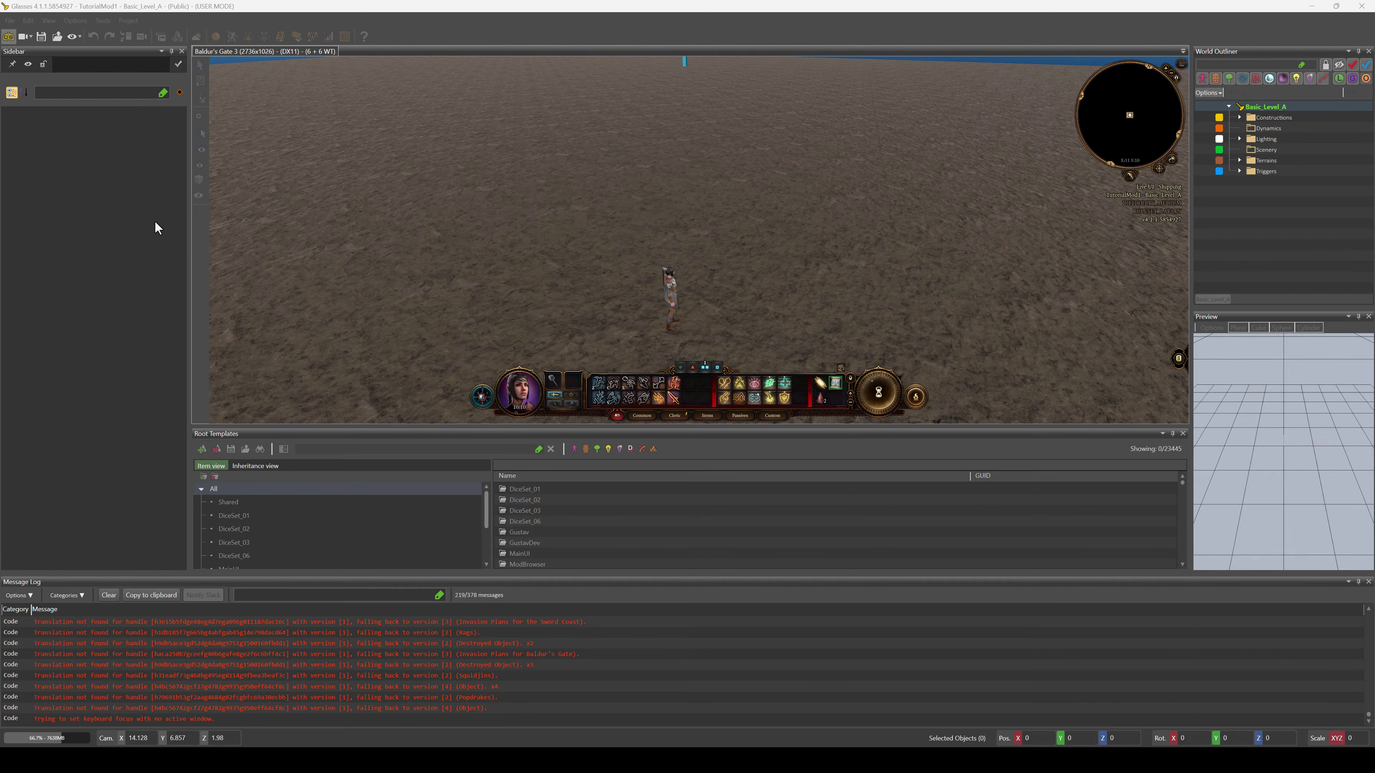
Move the underwear from the backpack into Shadowheart's main inventory and close the backpack
{"action": "left_click", "coordinate": [631, 314]}
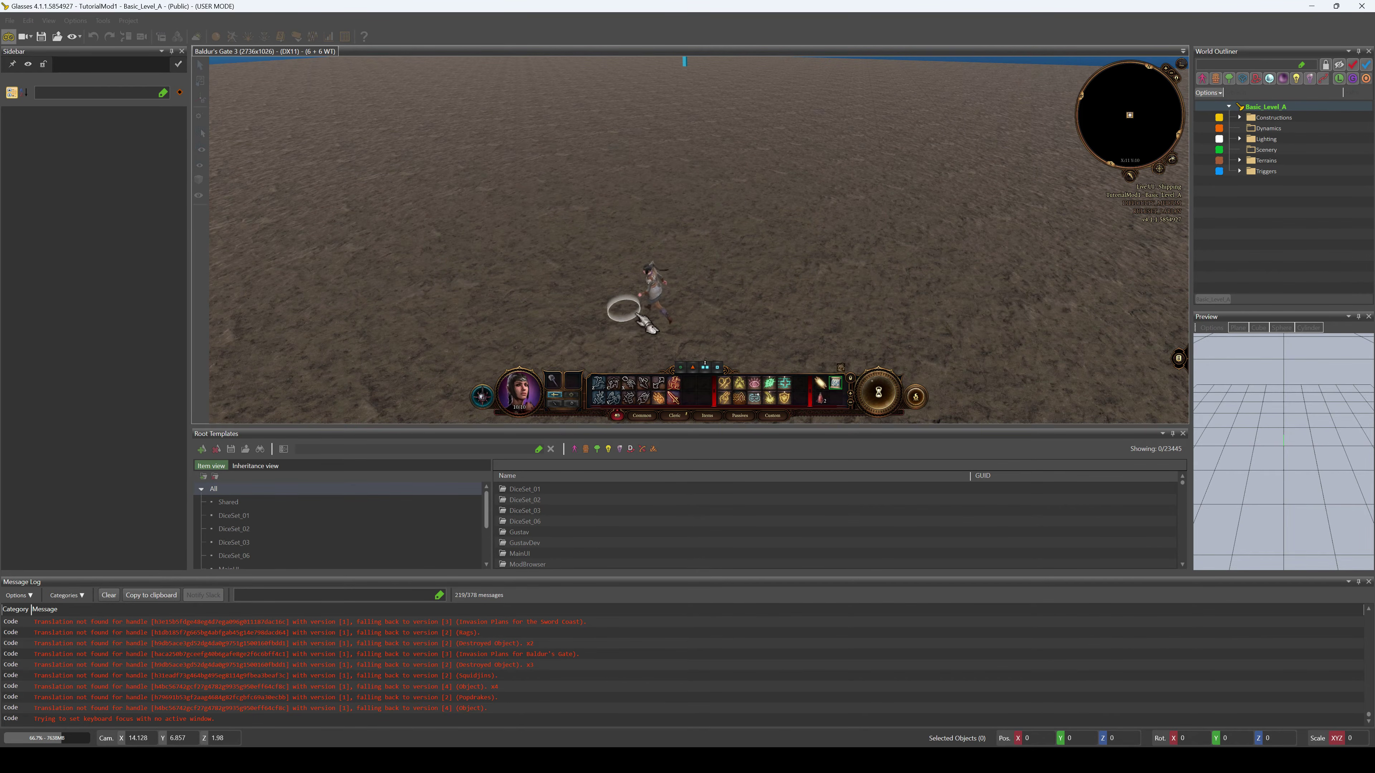
{"action": "key", "text": "i"}
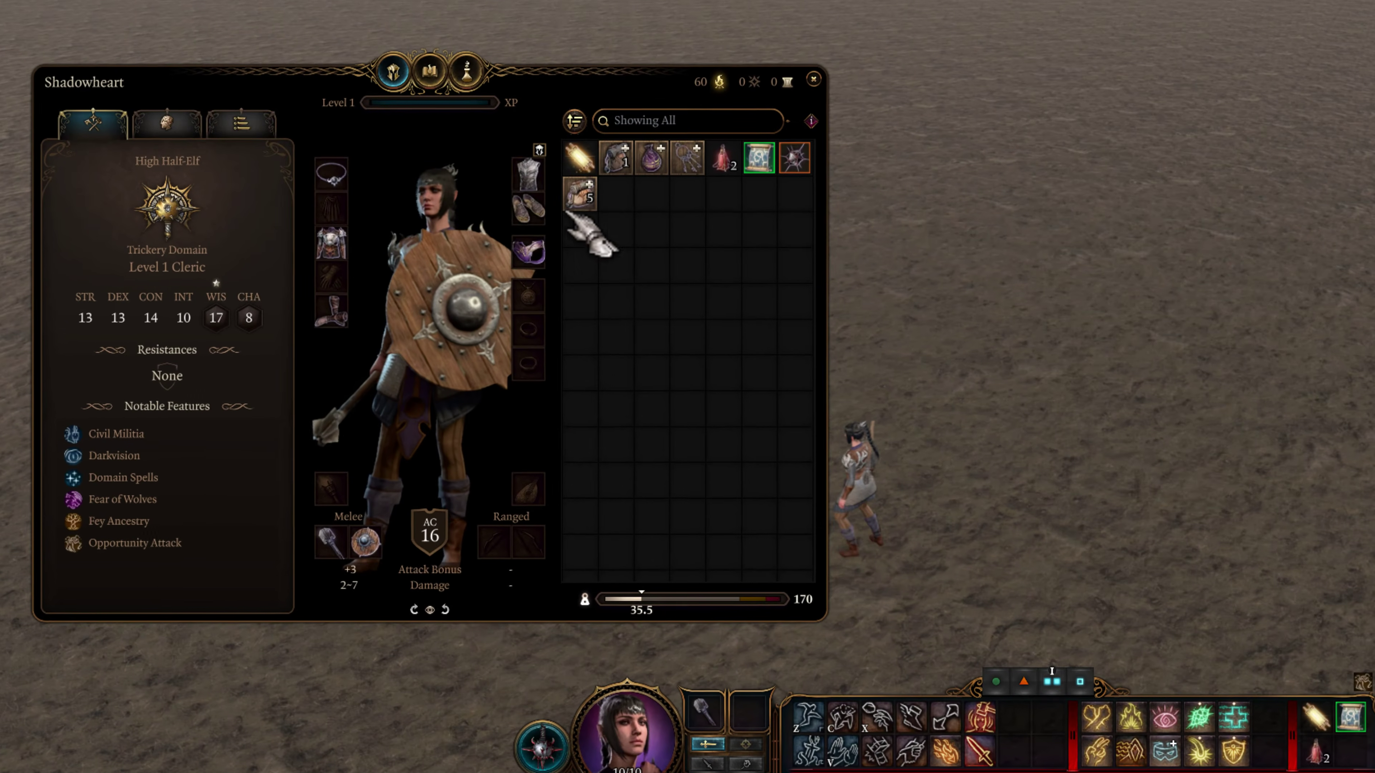
{"action": "left_click", "coordinate": [578, 192]}
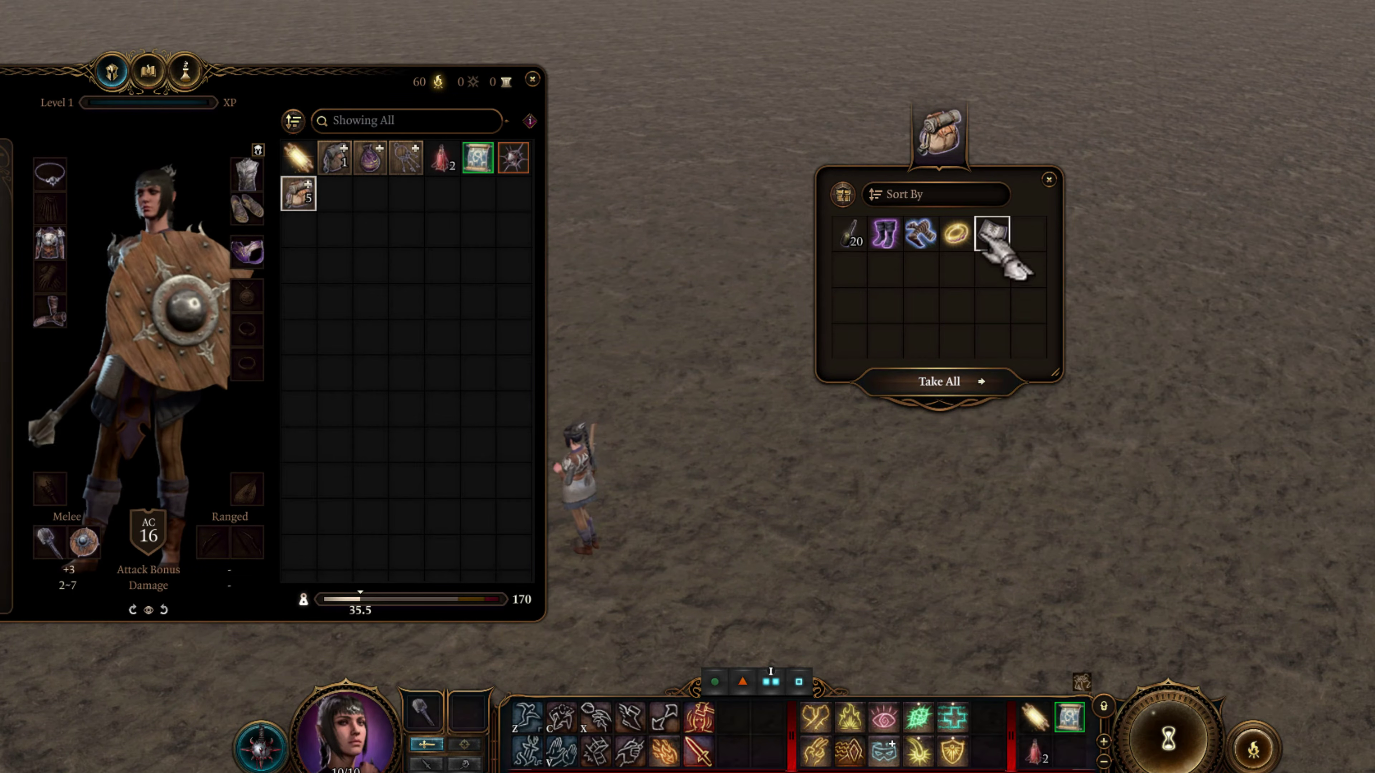
{"action": "left_click_drag", "start_coordinate": [984, 250], "coordinate": [370, 301]}
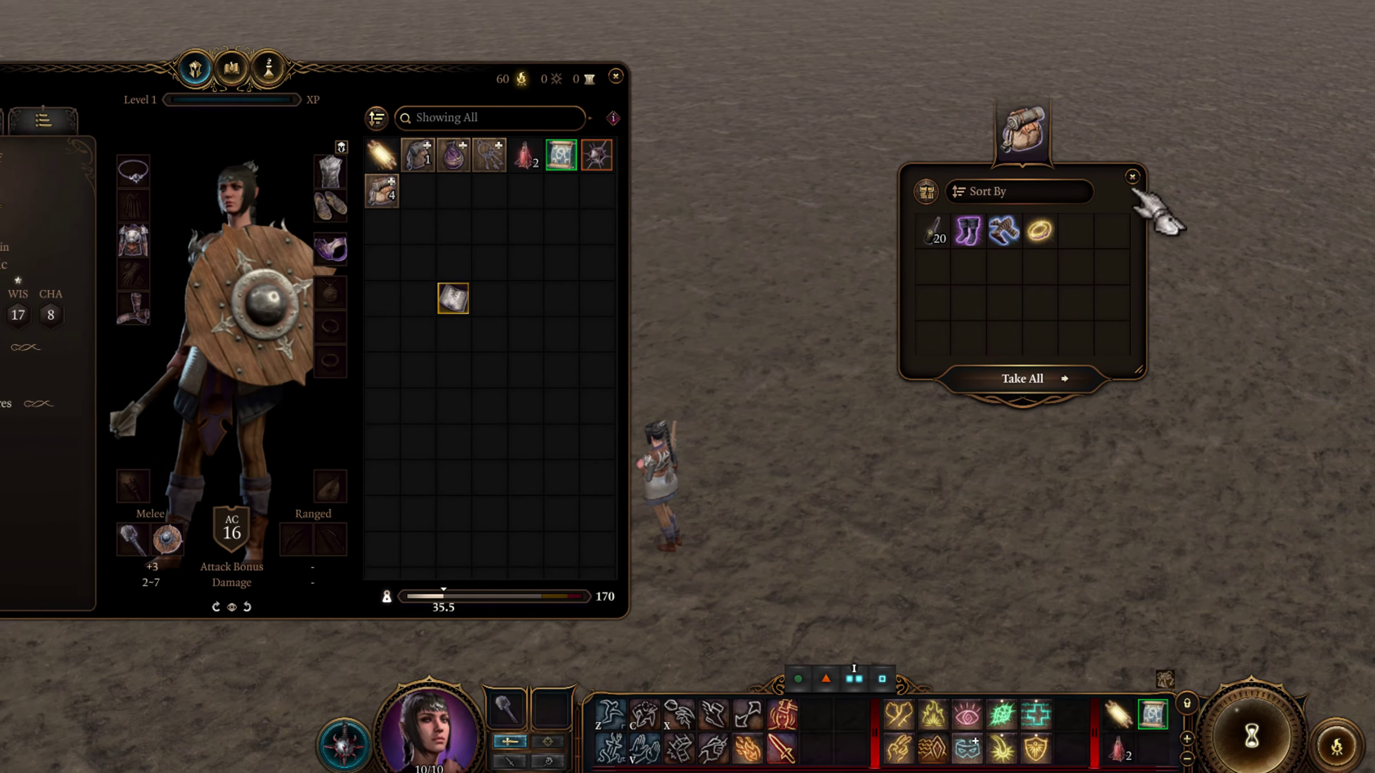
{"action": "left_click", "coordinate": [1048, 179]}
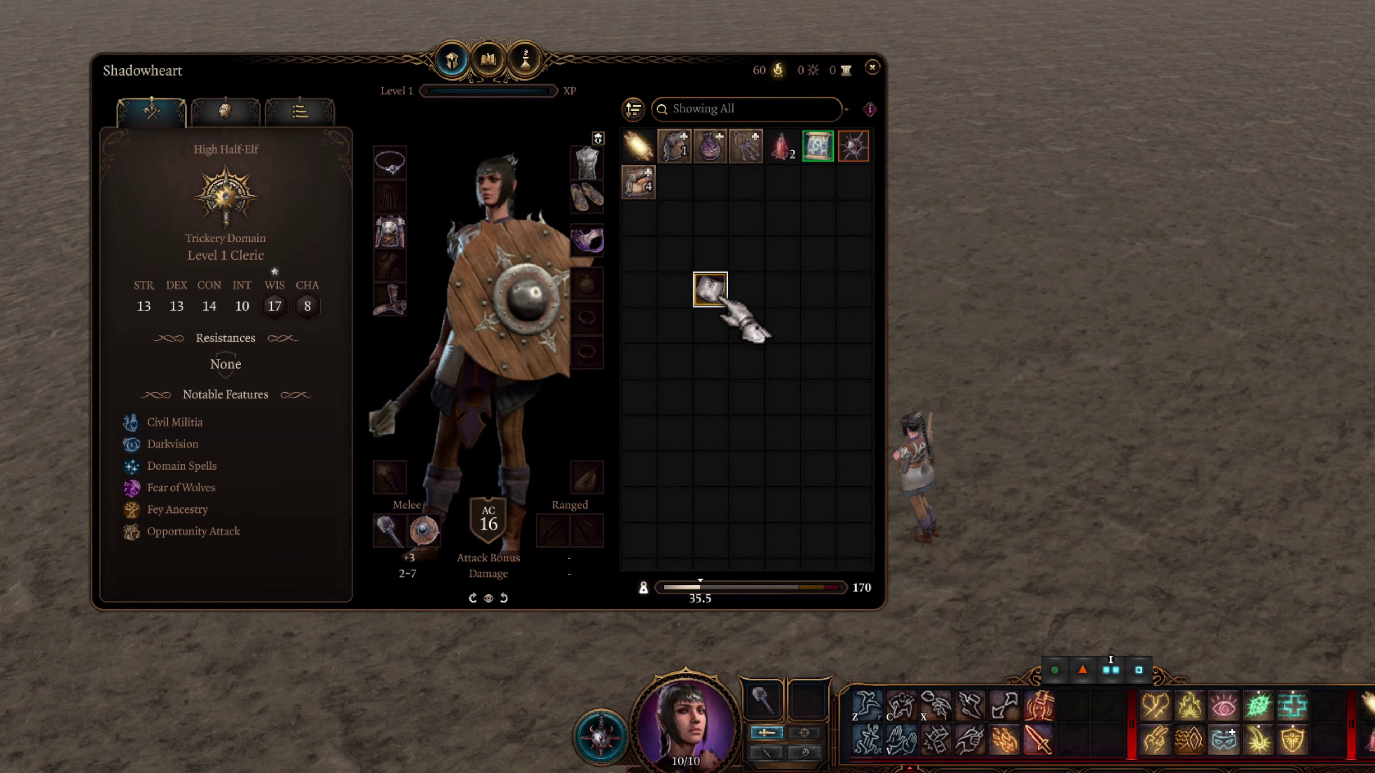
Equip the underwear on Shadowheart, close the inventory and return from game mode to the editor
{"action": "double_click", "coordinate": [717, 297]}
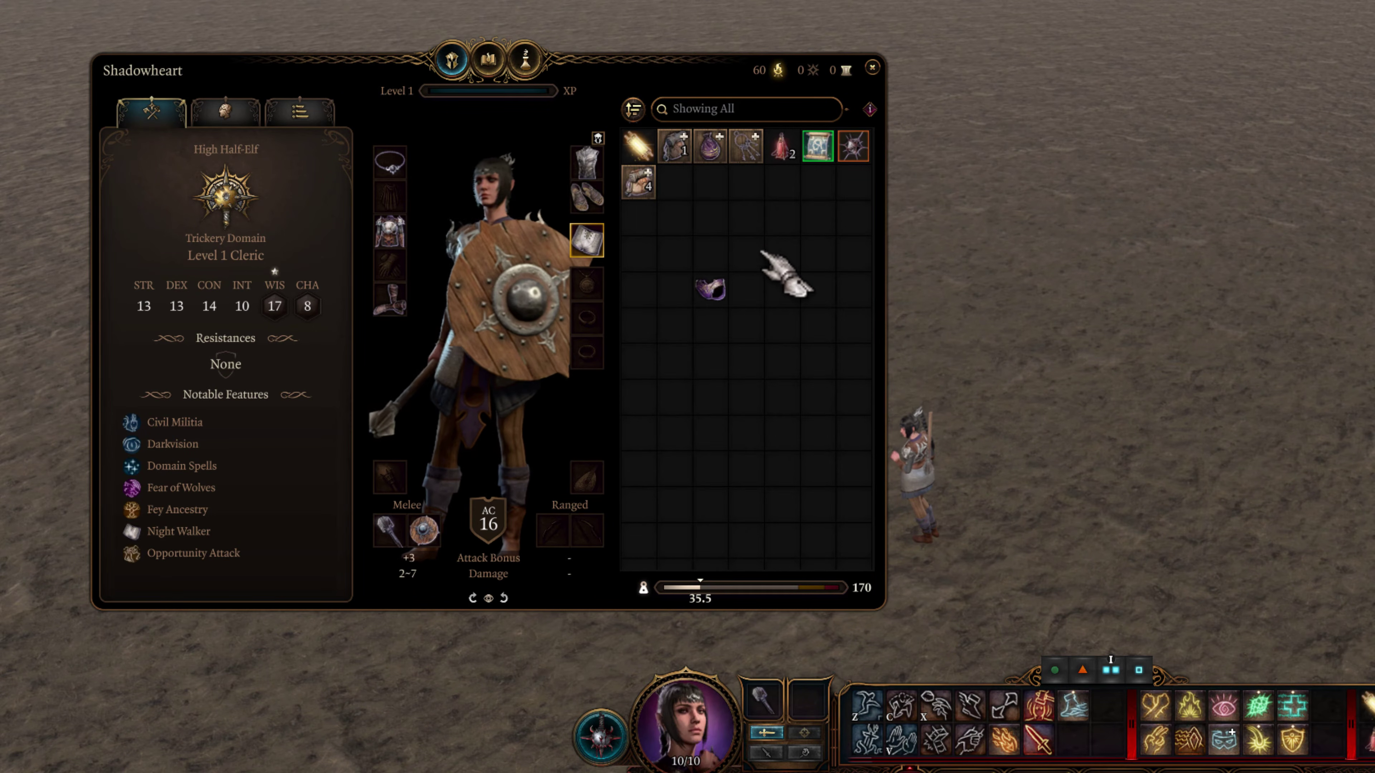
{"action": "left_click", "coordinate": [872, 69]}
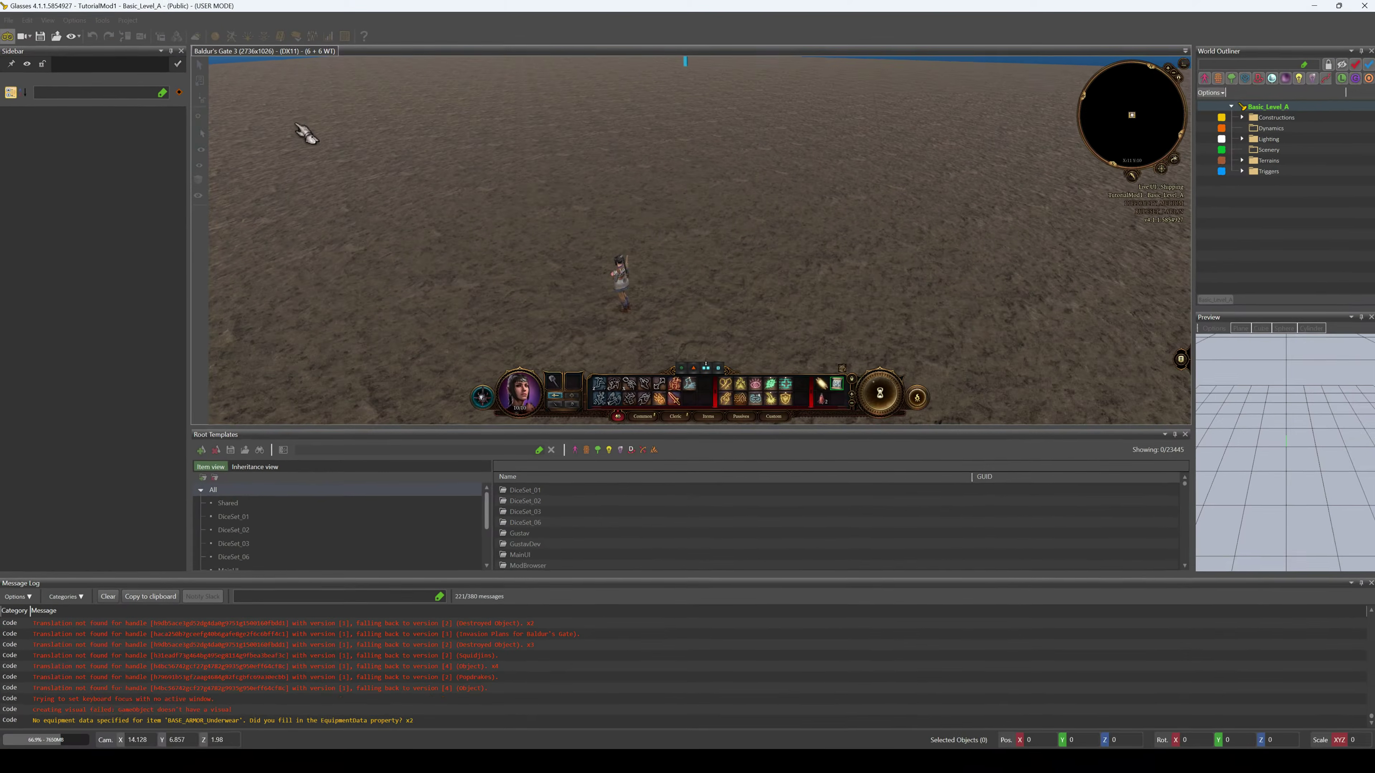
{"action": "left_click", "coordinate": [8, 38]}
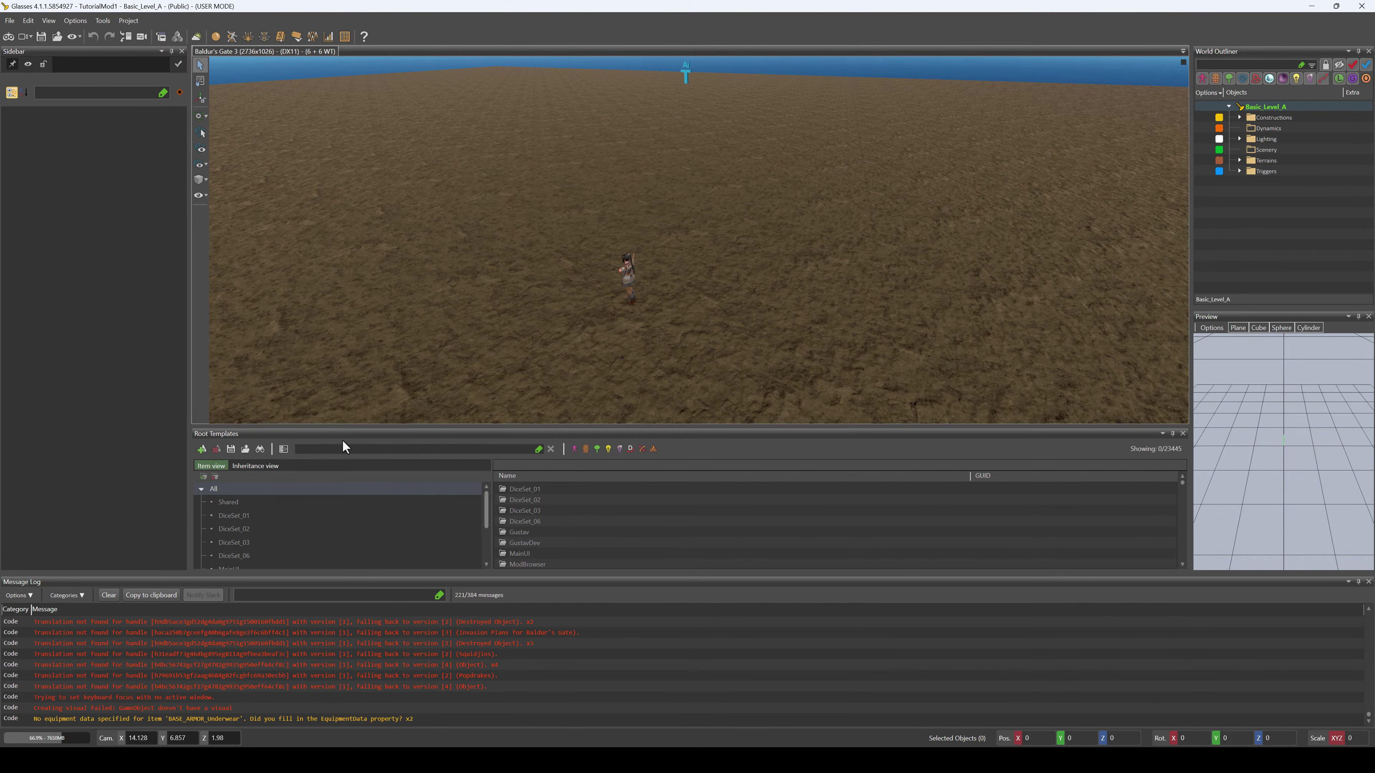
Enlarge the Root Templates area and list the templates of TutorialMod1
{"action": "left_click_drag", "start_coordinate": [410, 426], "coordinate": [413, 228]}
{"action": "left_click", "coordinate": [254, 439]}
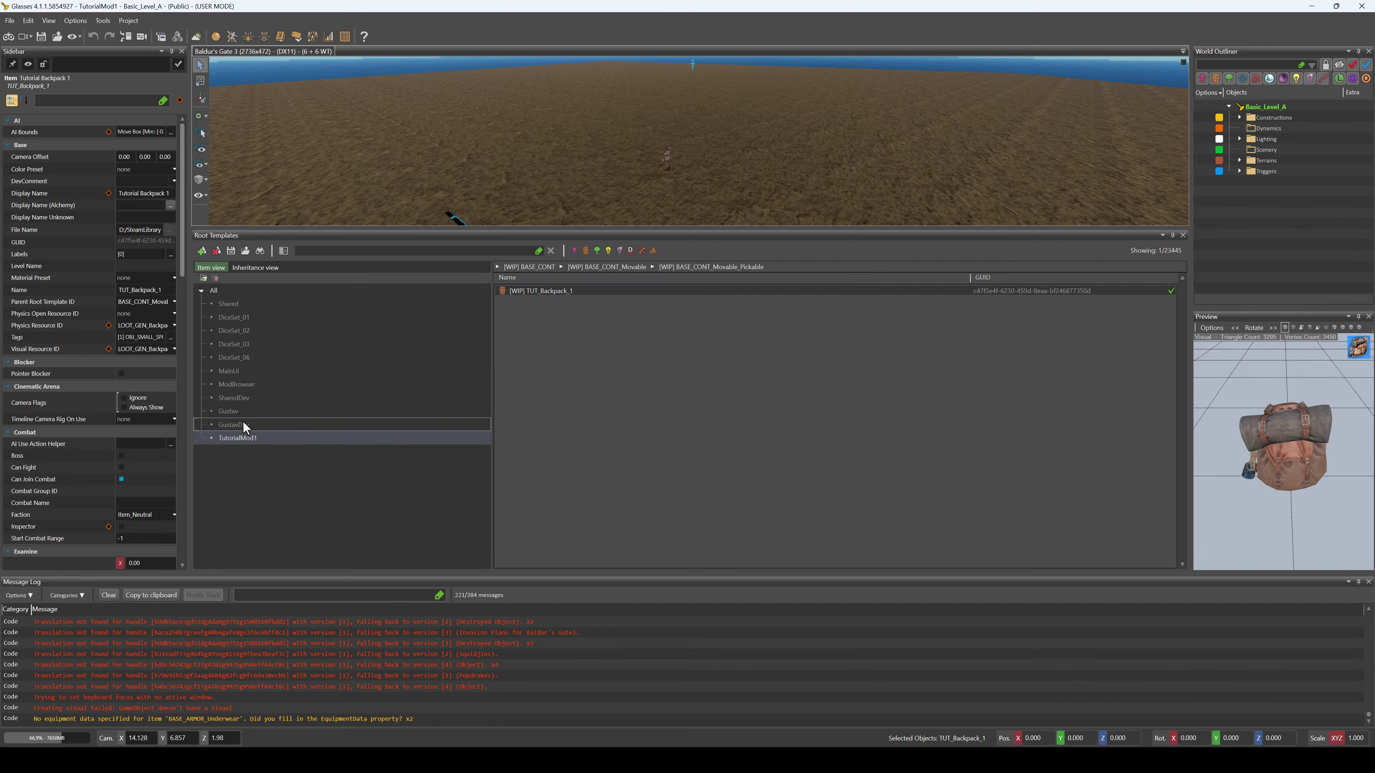
Open TutorialMod1's Armor stats in the Stats Editor and select the RootTemplate value of TUT_Underwear
{"action": "left_click", "coordinate": [314, 38]}
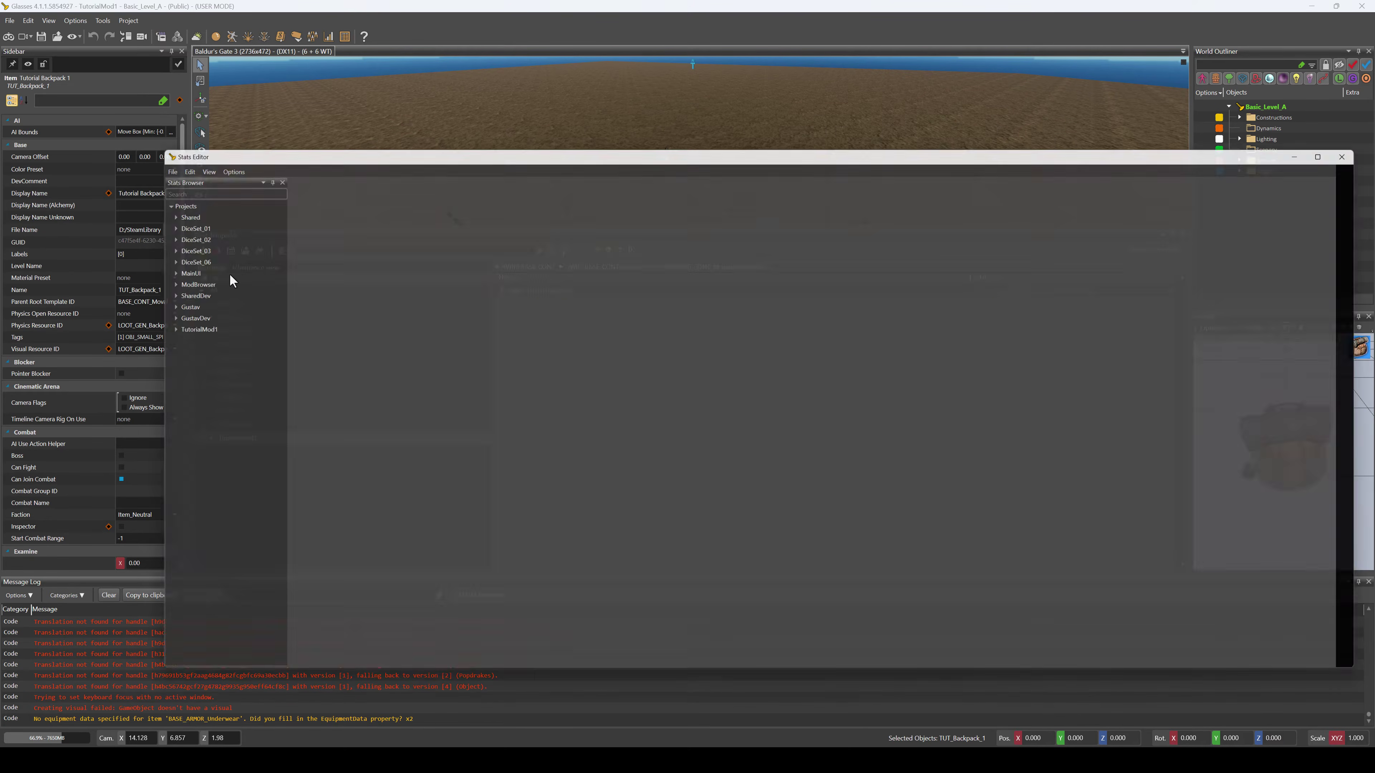
{"action": "left_click", "coordinate": [152, 327]}
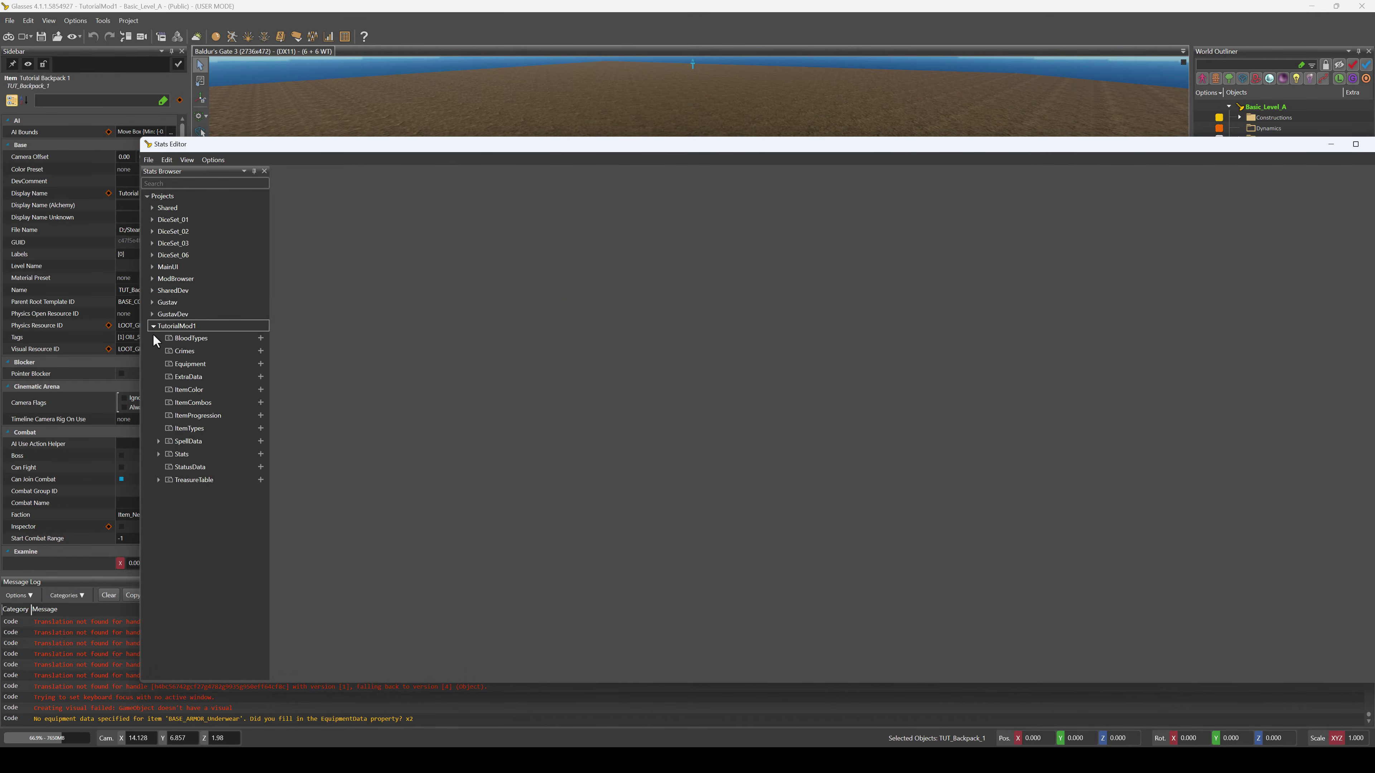
{"action": "left_click", "coordinate": [158, 454]}
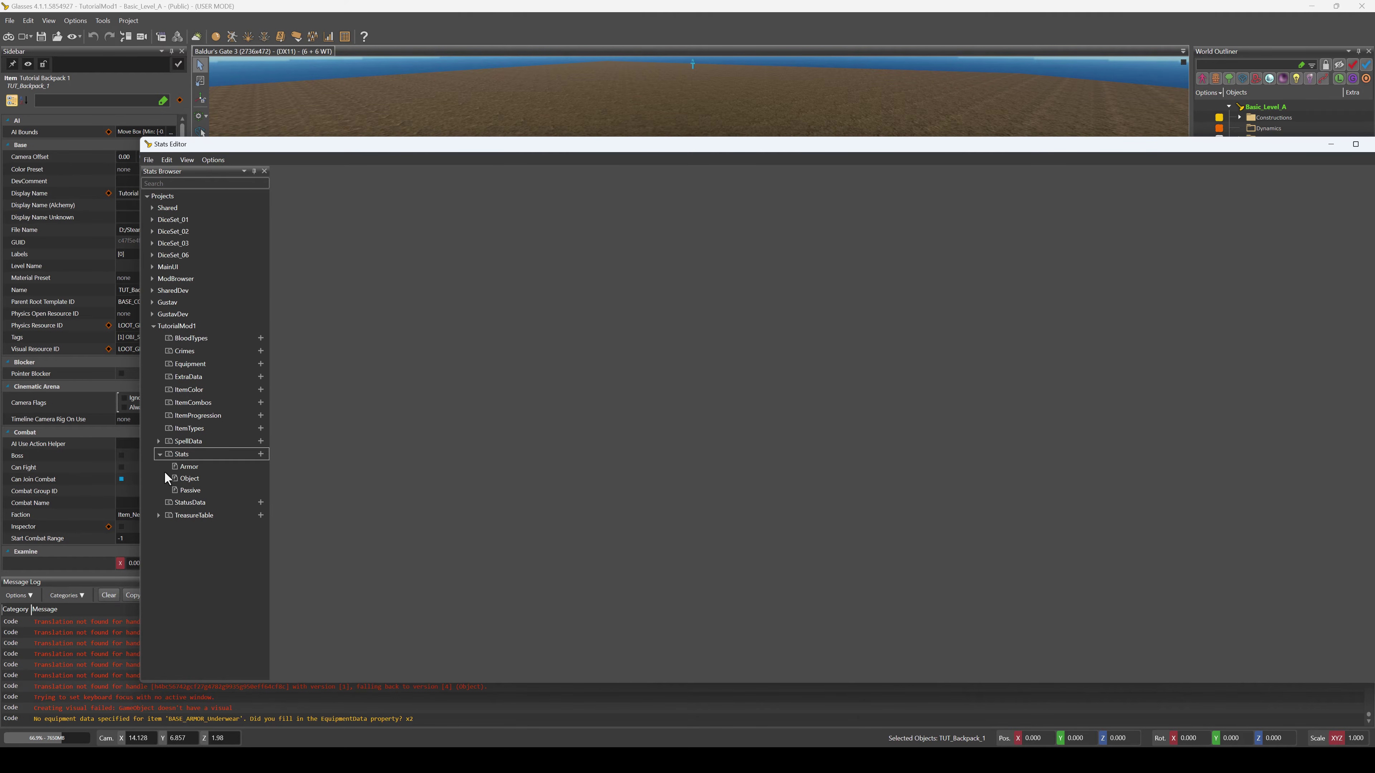
{"action": "left_click", "coordinate": [190, 467]}
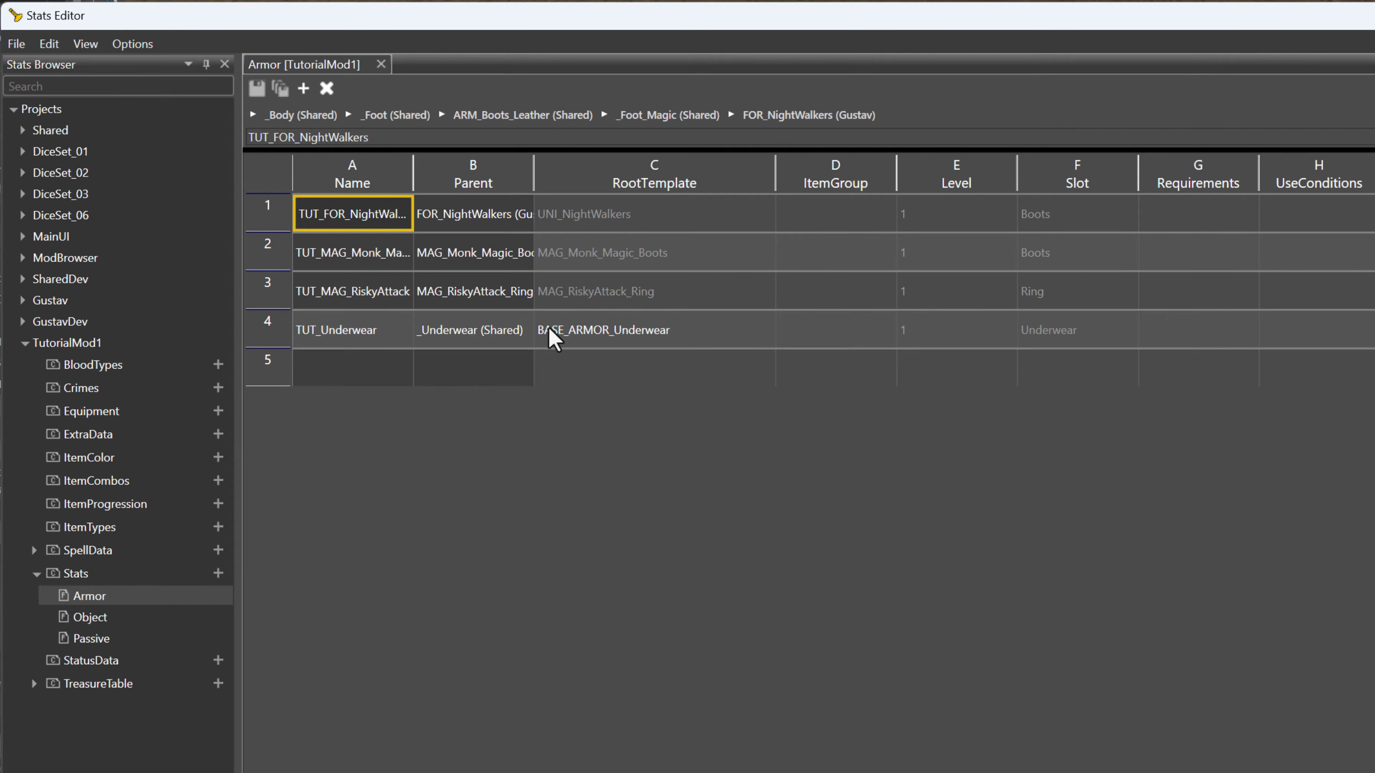
{"action": "left_click", "coordinate": [629, 339]}
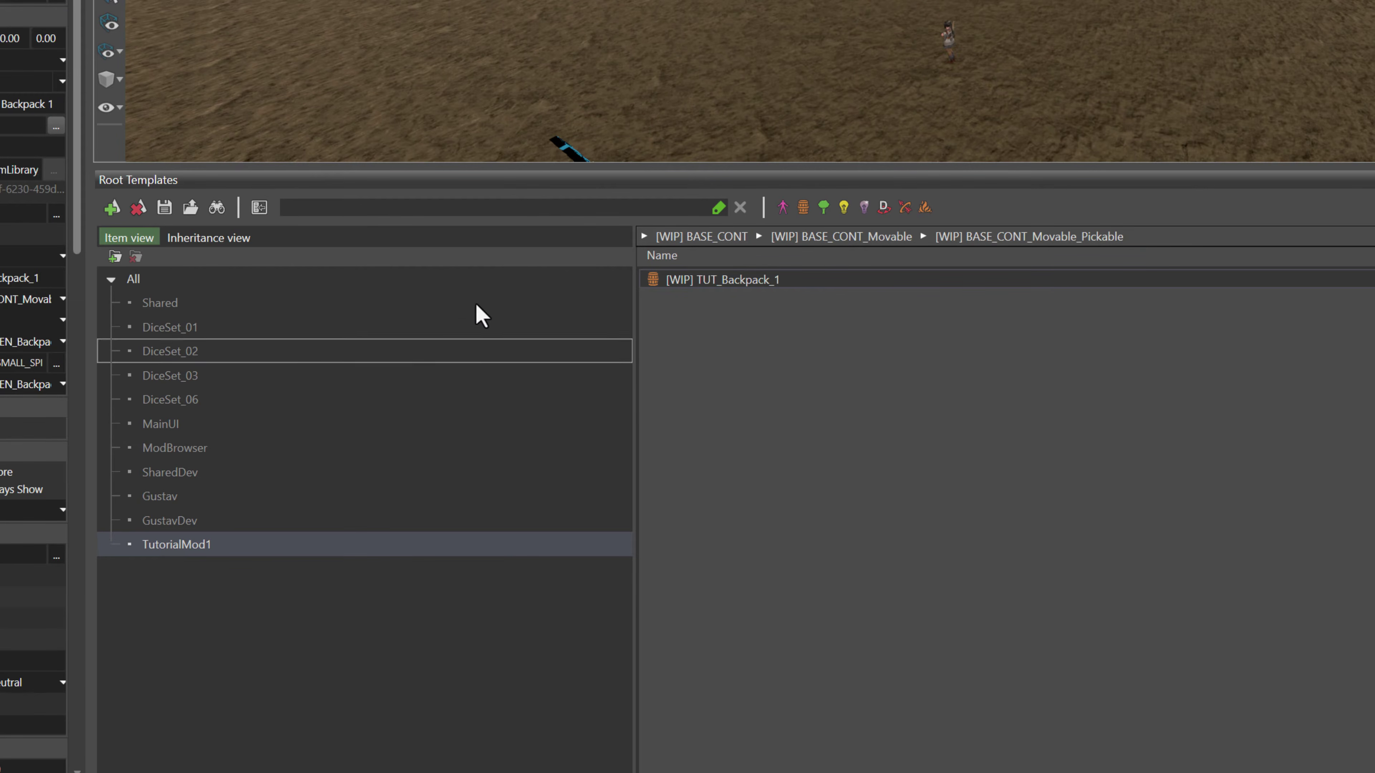
Search all root templates for BASE_ARMOR_unde and select the BASE_ARMOR_Underwear template
{"action": "type", "text": "BASE_ARMOR_unde"}
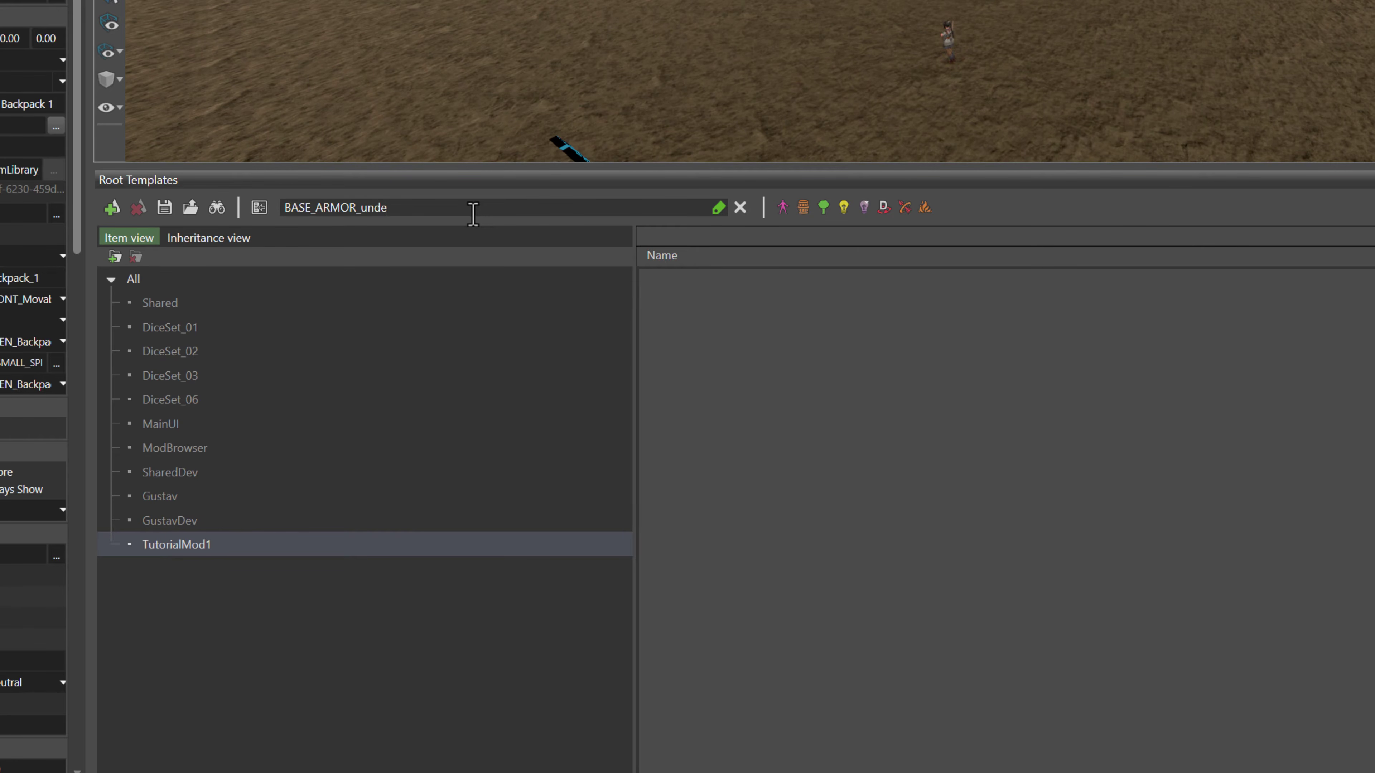
{"action": "left_click", "coordinate": [254, 280]}
{"action": "left_click", "coordinate": [765, 305]}
Create a new root template from BASE_ARMOR_Underwear and name it TUT_BASE_ARMOR_Underwear
{"action": "right_click", "coordinate": [770, 305]}
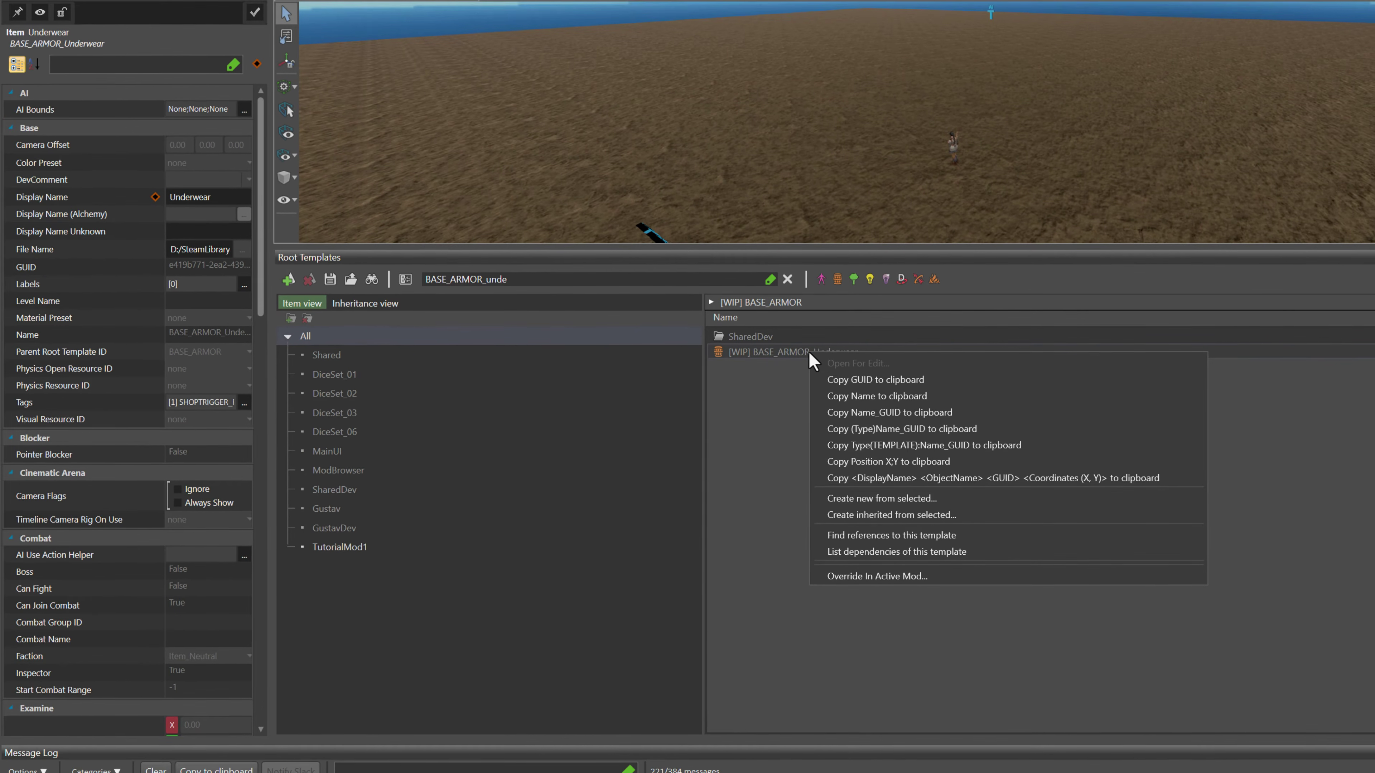
{"action": "left_click", "coordinate": [850, 498]}
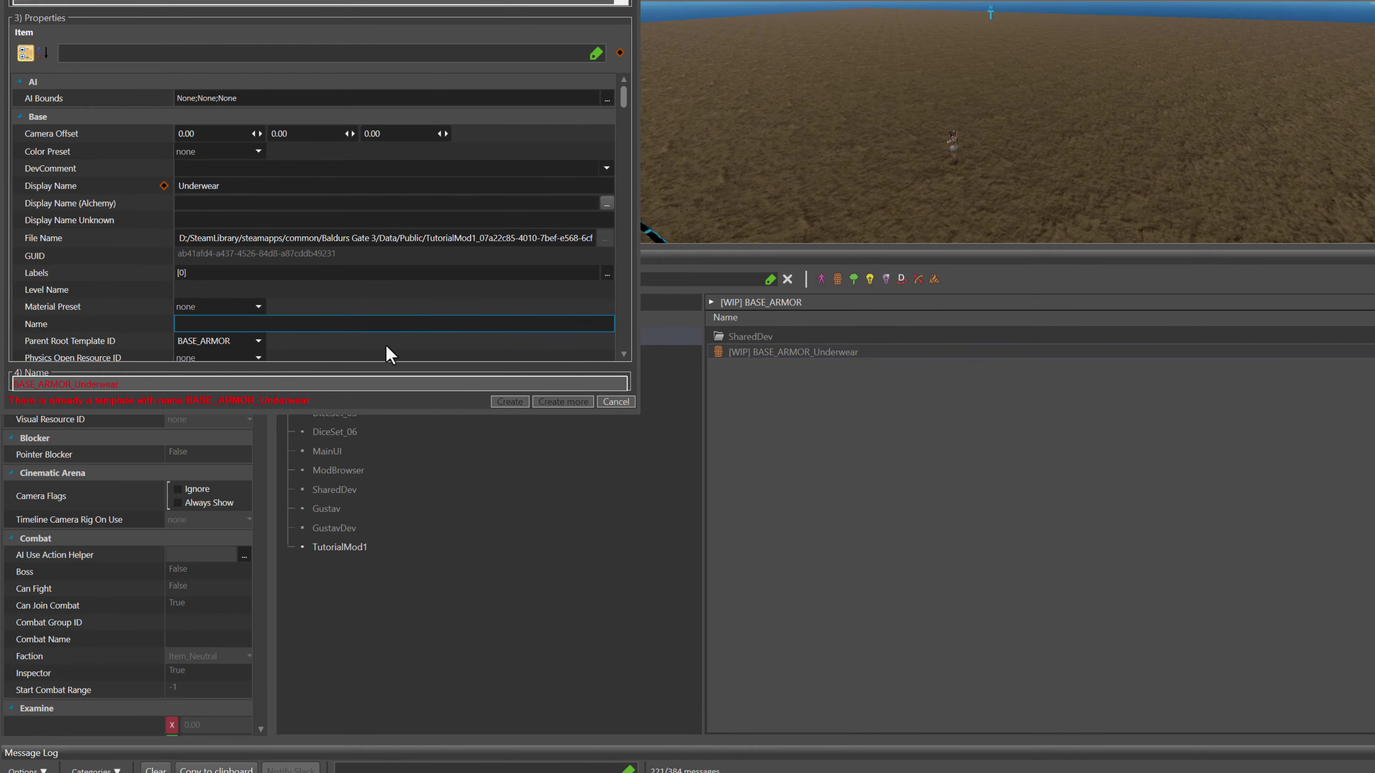
{"action": "left_click", "coordinate": [203, 385]}
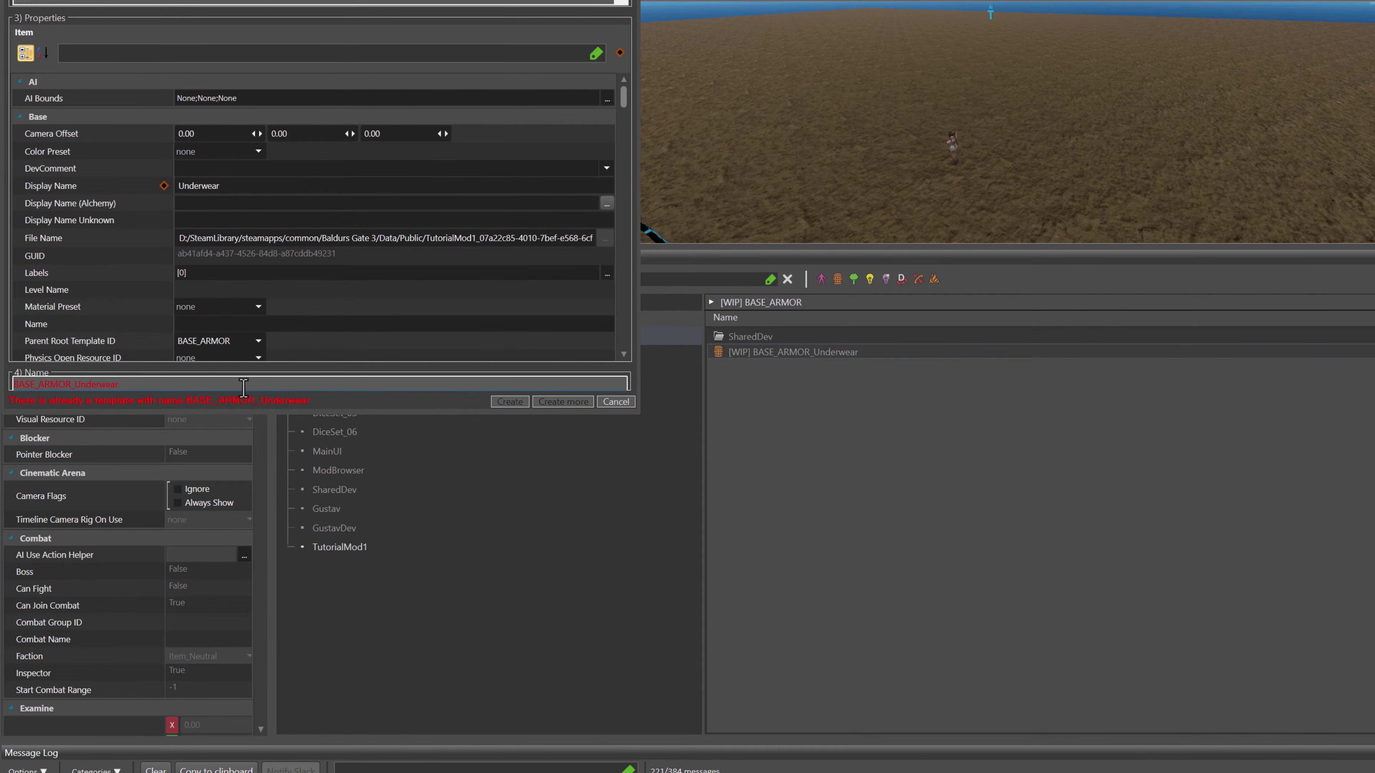
{"action": "key", "text": "Home"}
{"action": "type", "text": "TUT_"}
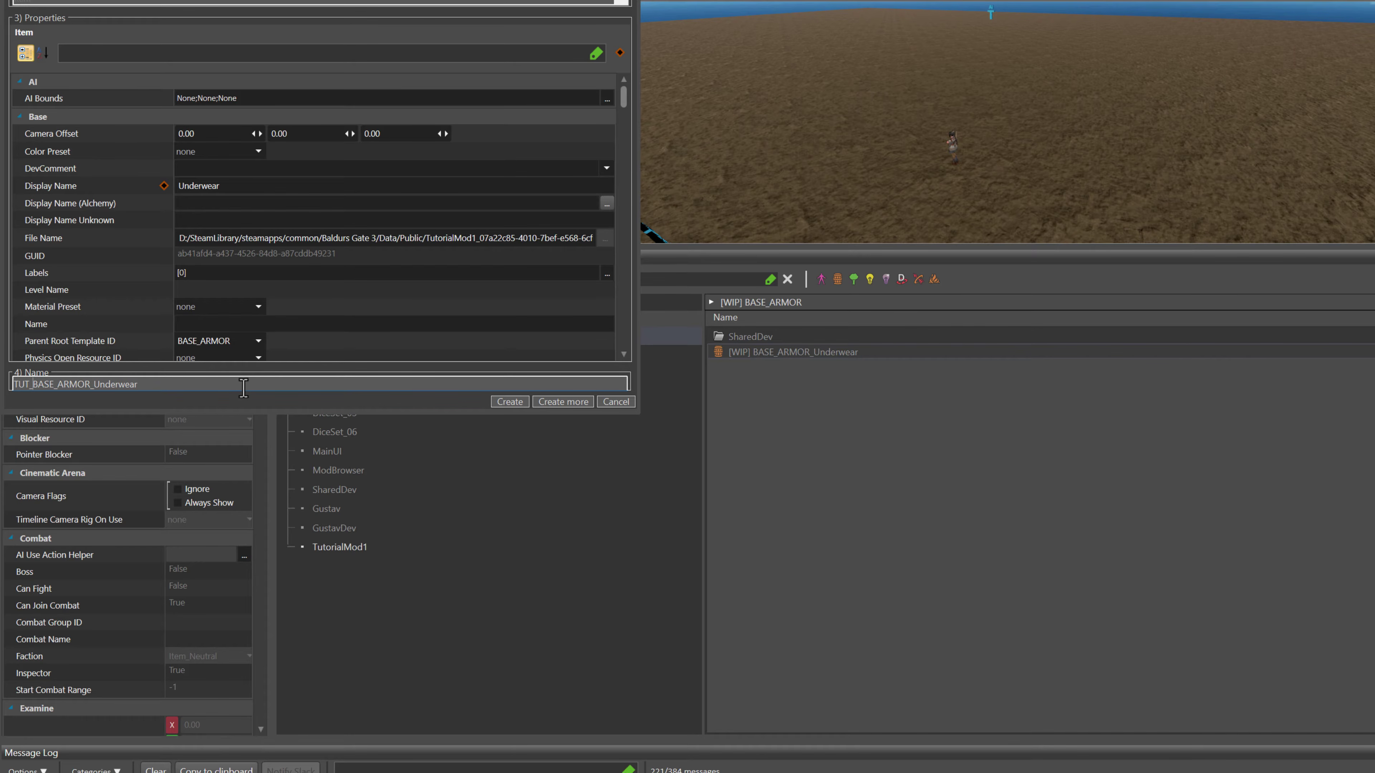
{"action": "left_click", "coordinate": [510, 402]}
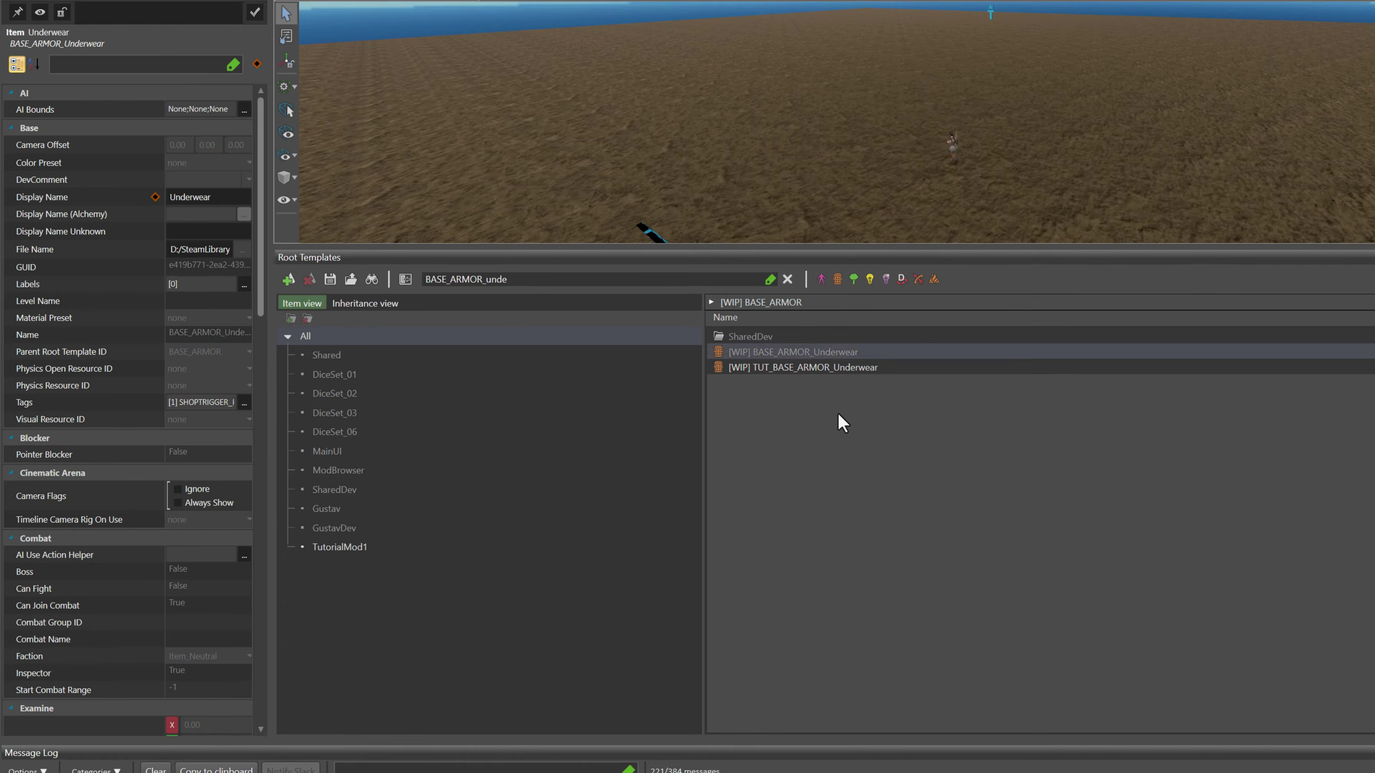
Set the display name of the TUT_BASE_ARMOR_Underwear template to Tutorial Underwear
{"action": "left_click", "coordinate": [831, 368]}
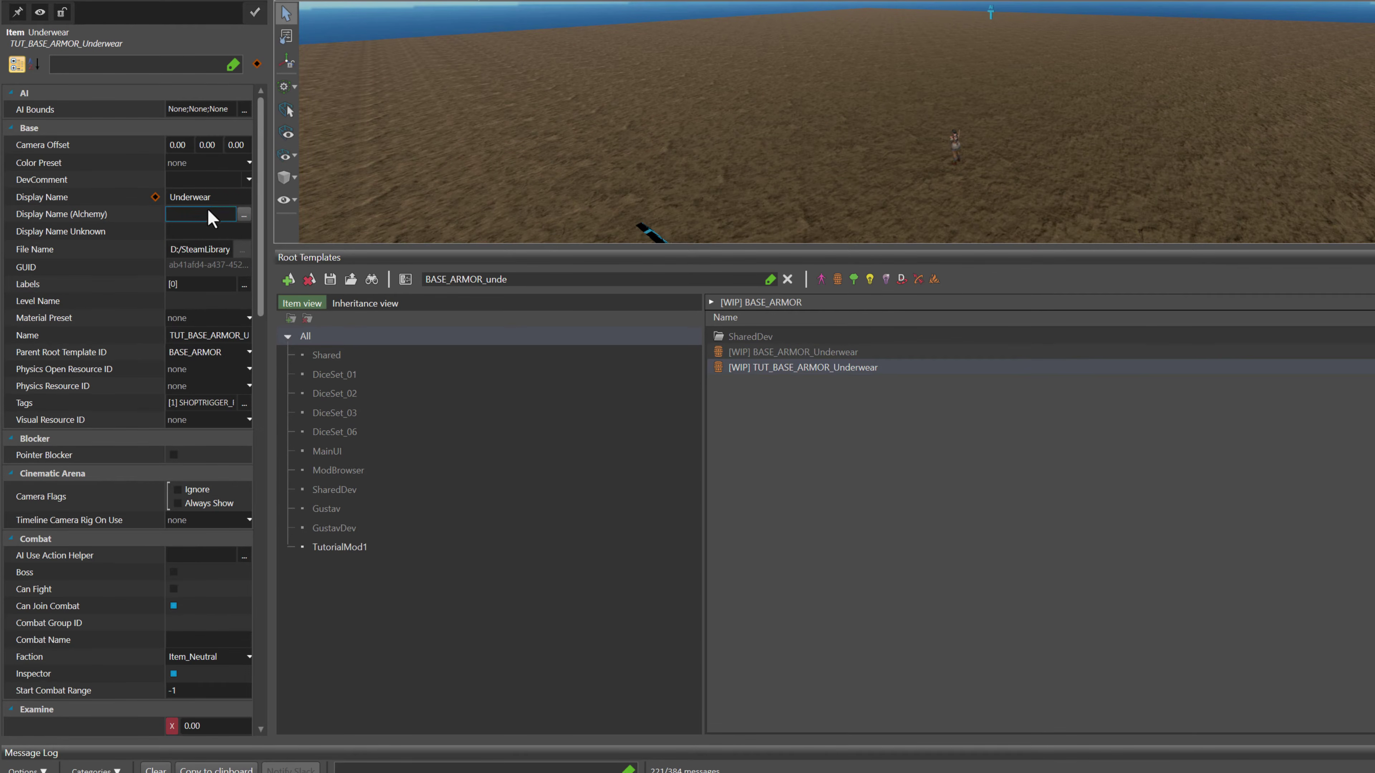
{"action": "left_click", "coordinate": [216, 198]}
{"action": "type", "text": "Tutorial"}
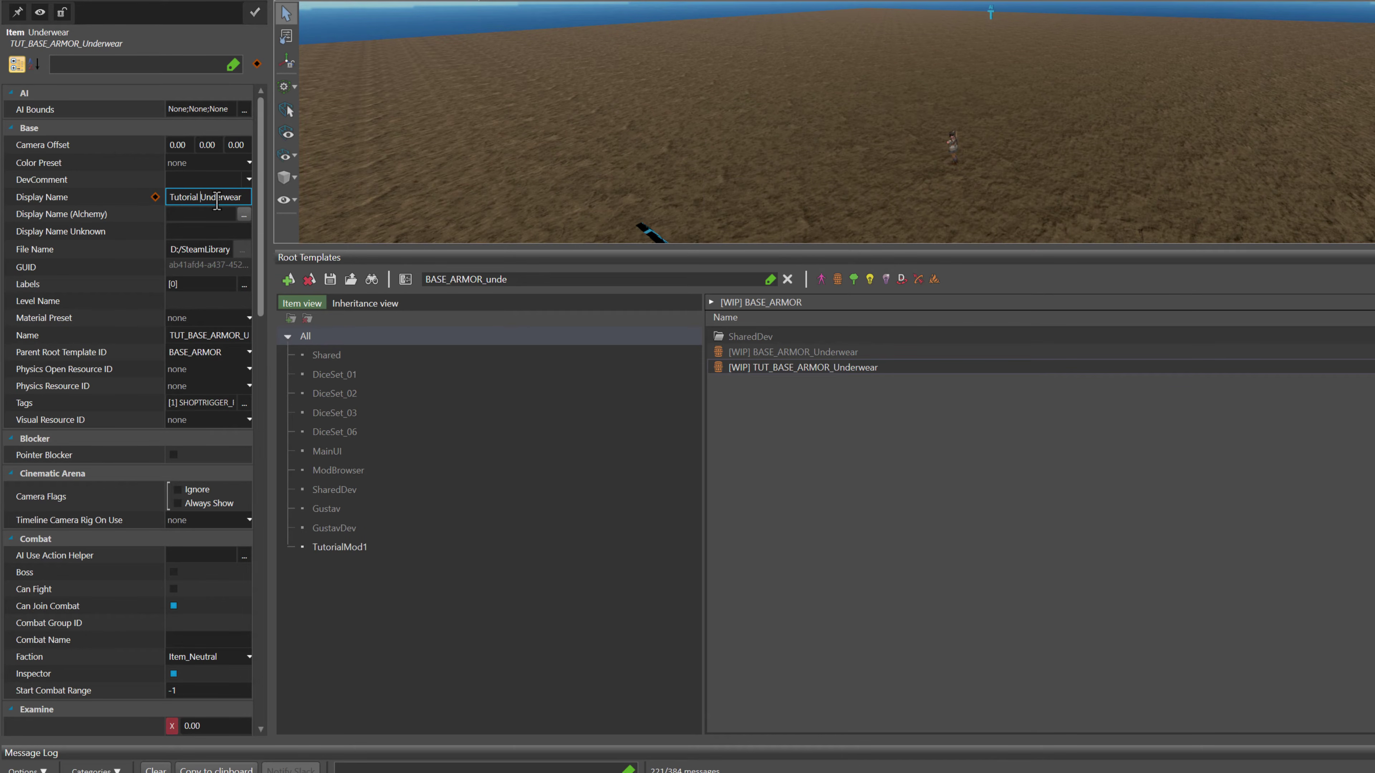
{"action": "left_click", "coordinate": [834, 427]}
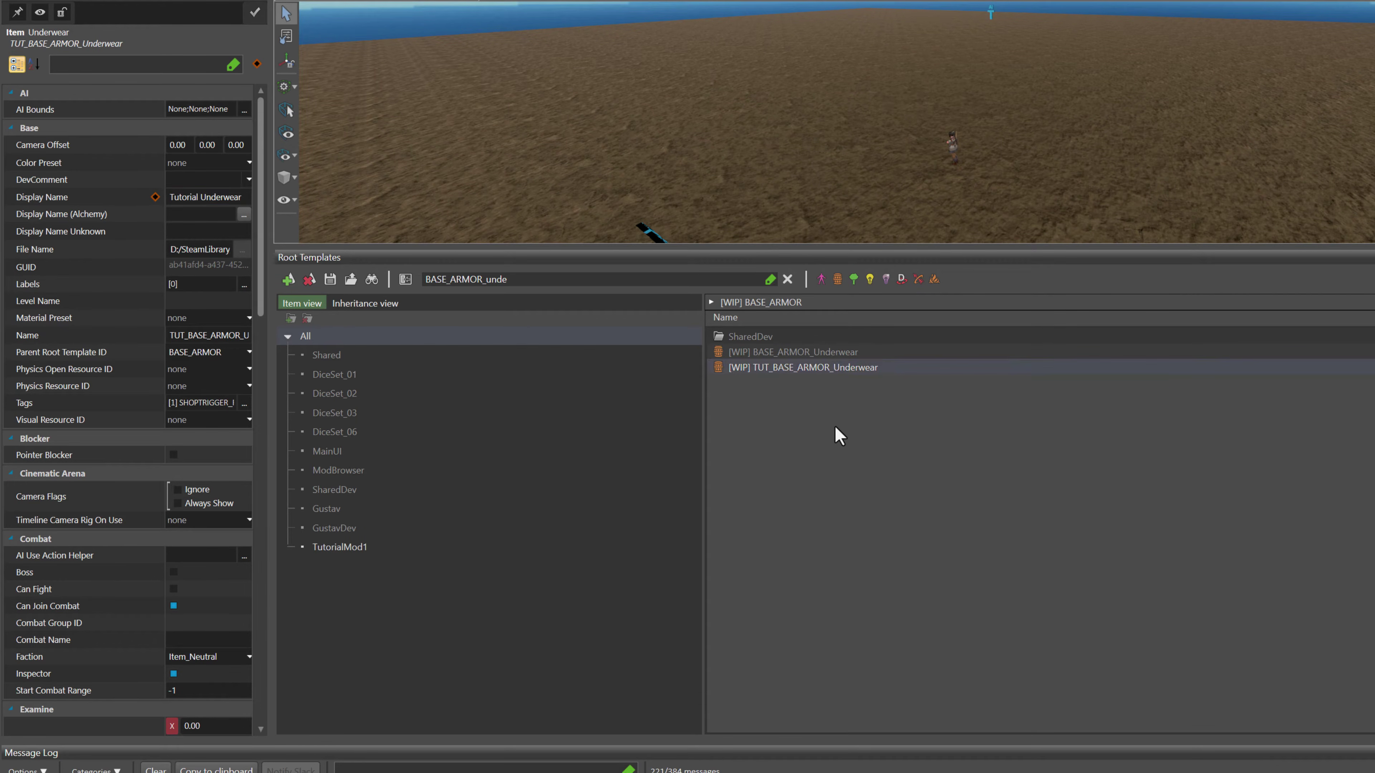
Copy the new template's GUID and set the RootTemplate of TUT_Underwear in the Armor stats to TUT_BASE_ARMOR_Underwear
{"action": "right_click", "coordinate": [792, 371]}
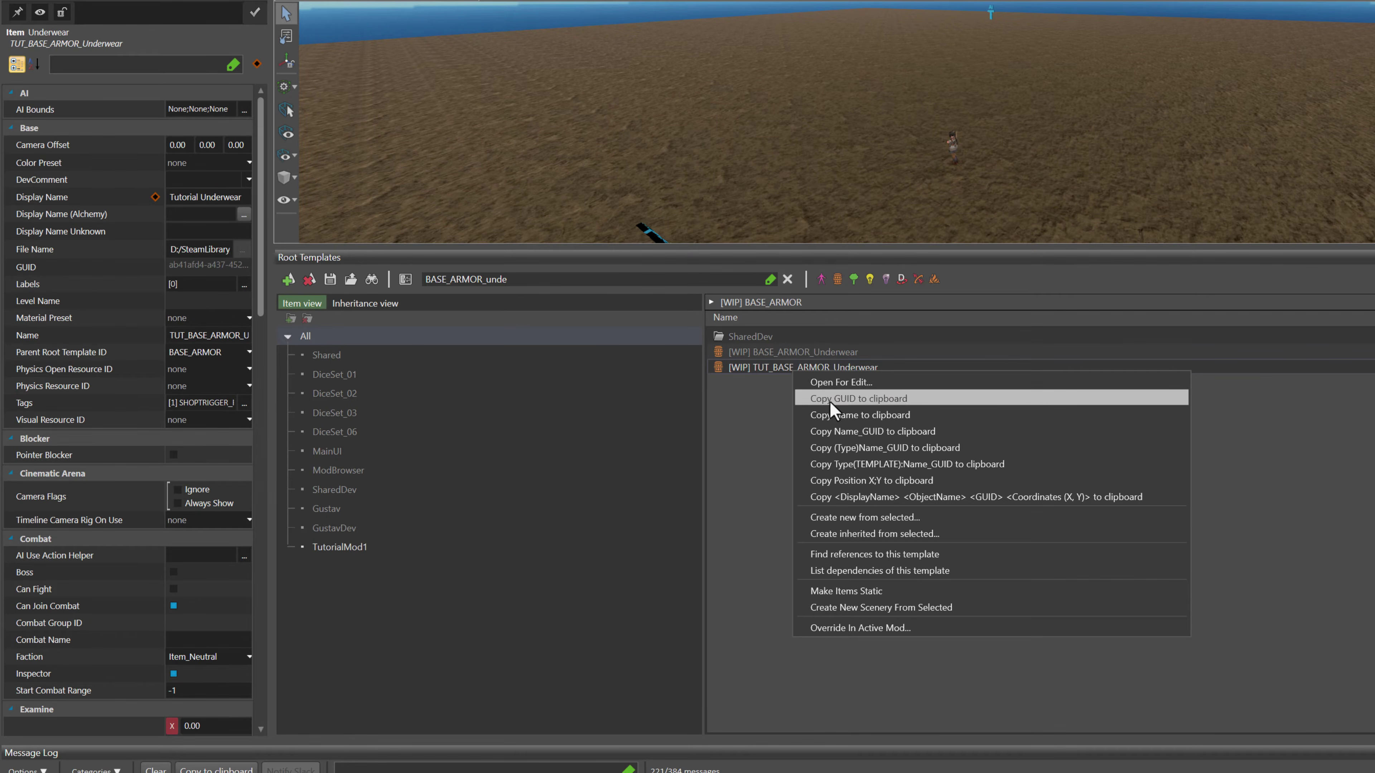
{"action": "left_click", "coordinate": [833, 401]}
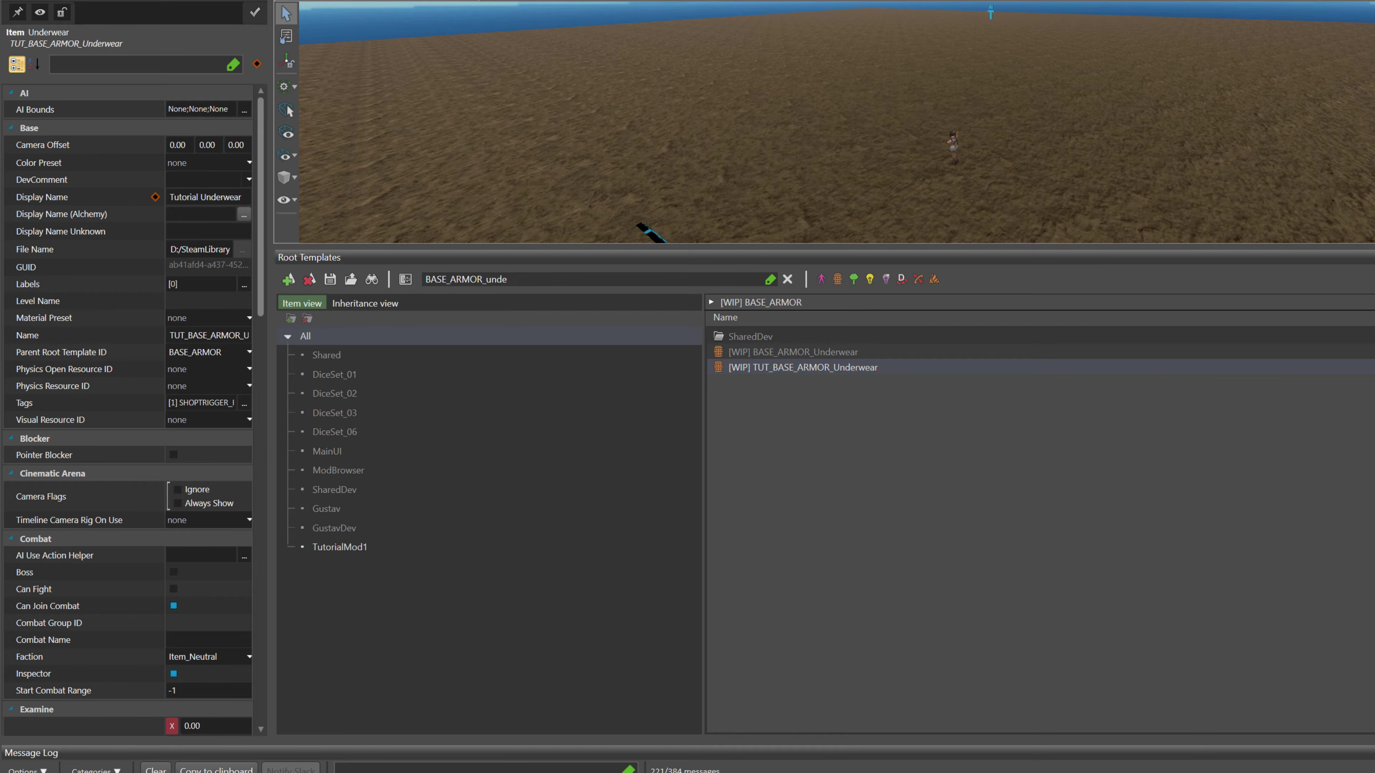
{"action": "left_click", "coordinate": [479, 0]}
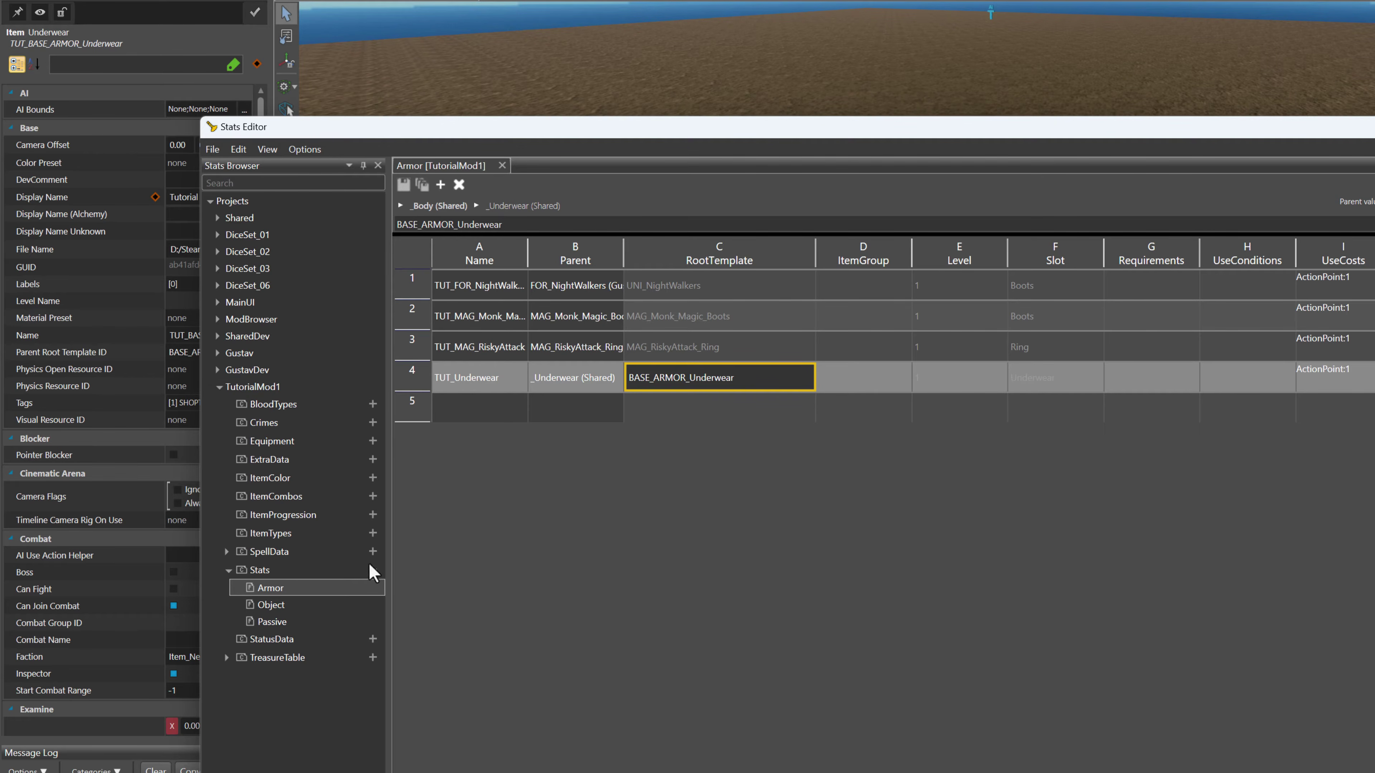
{"action": "left_click", "coordinate": [671, 374]}
{"action": "double_click", "coordinate": [674, 378]}
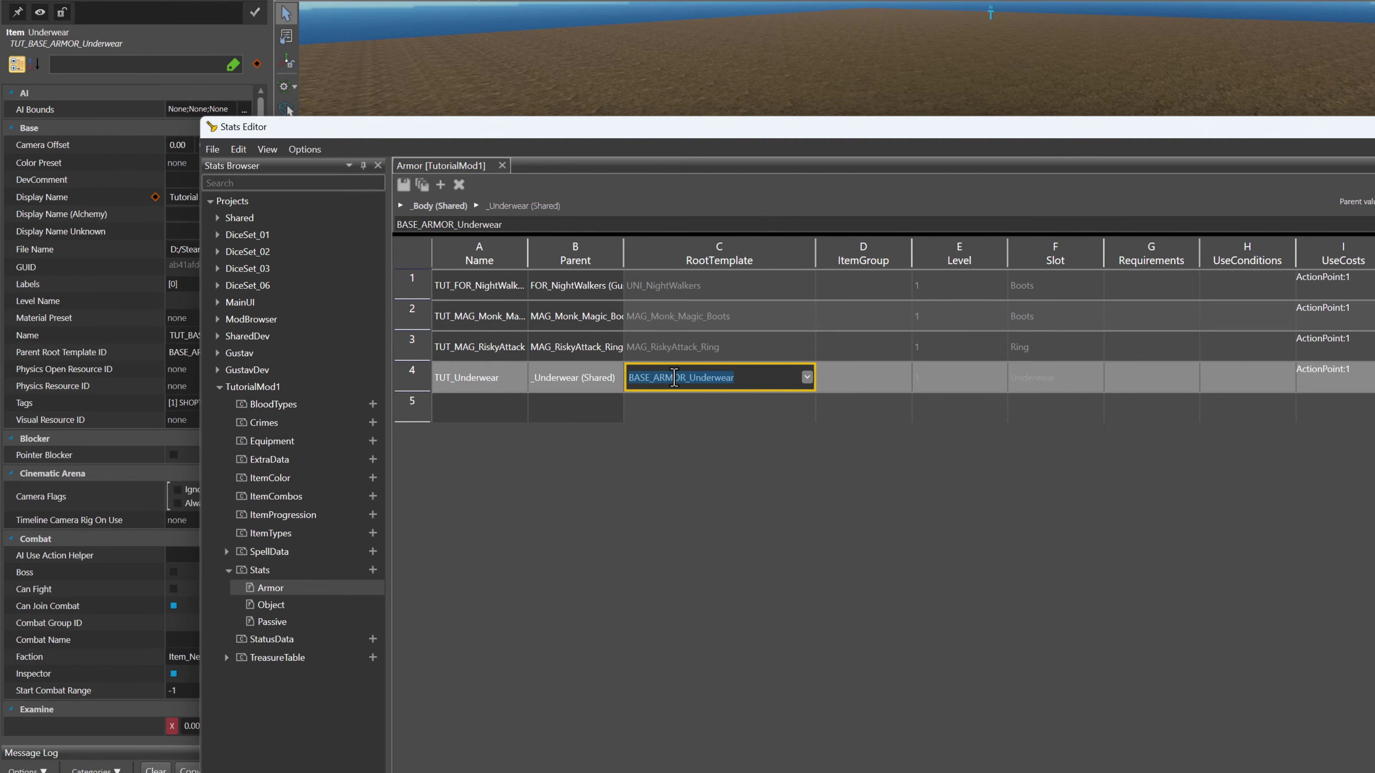
{"action": "key", "text": "Home"}
{"action": "type", "text": "TUT_"}
{"action": "key", "text": "Tab"}
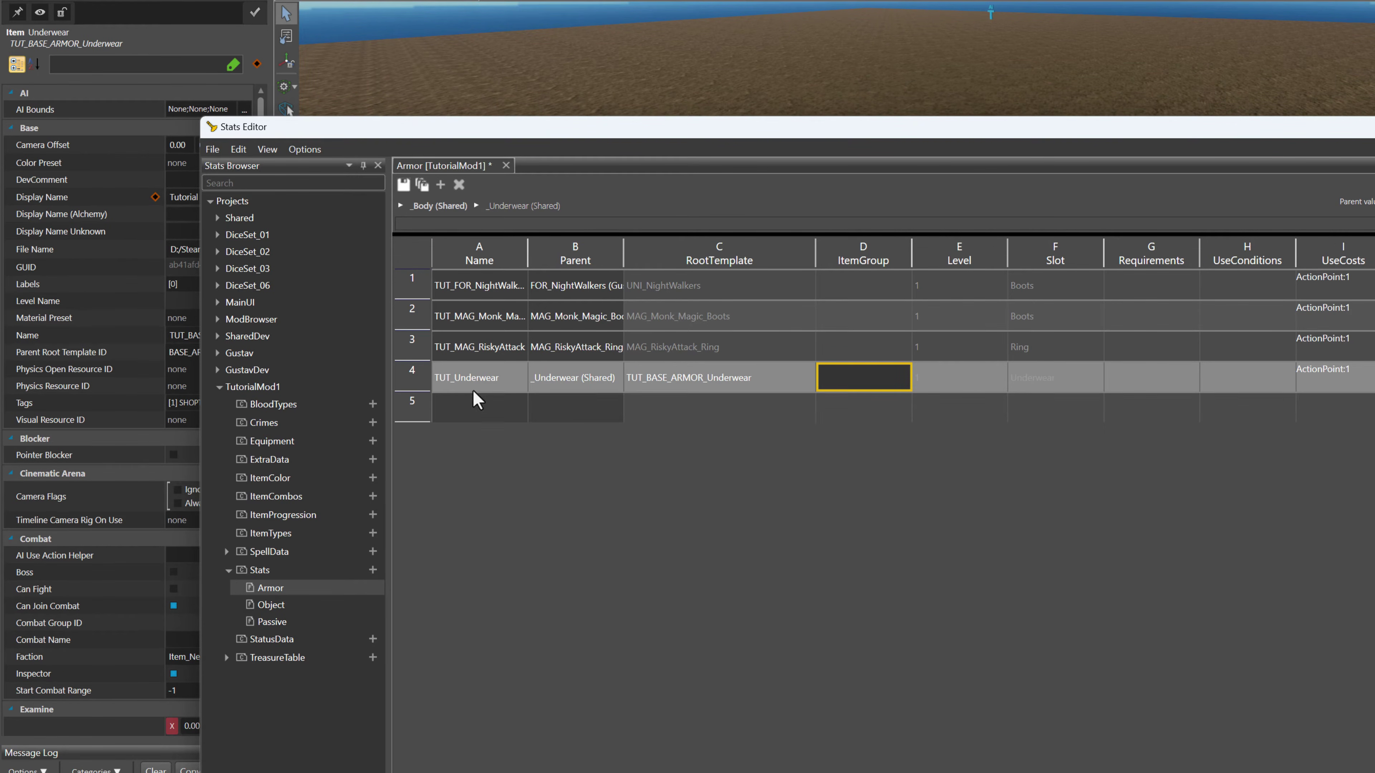
{"action": "left_click", "coordinate": [807, 410]}
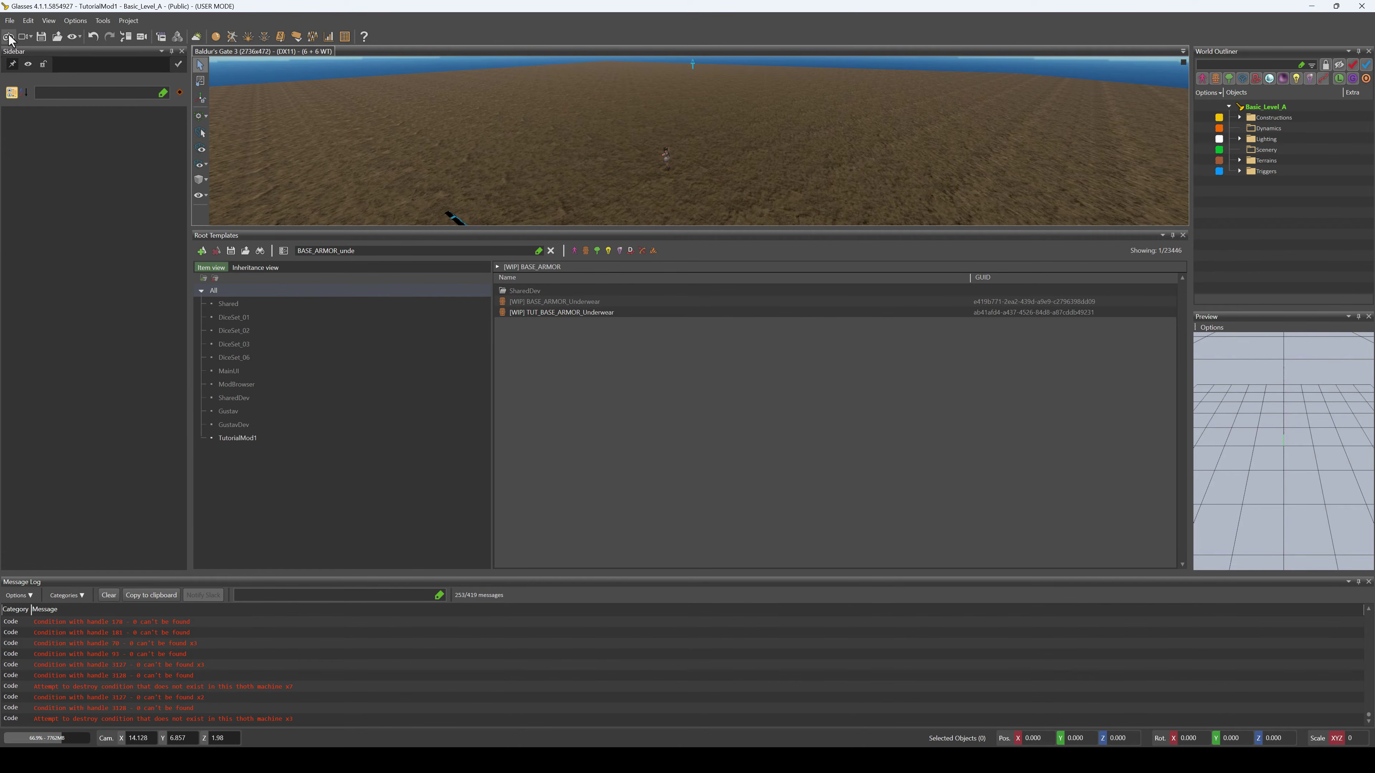
Switch to game mode, saving the unsaved root templates, and enlarge the game viewport
{"action": "left_click", "coordinate": [8, 36]}
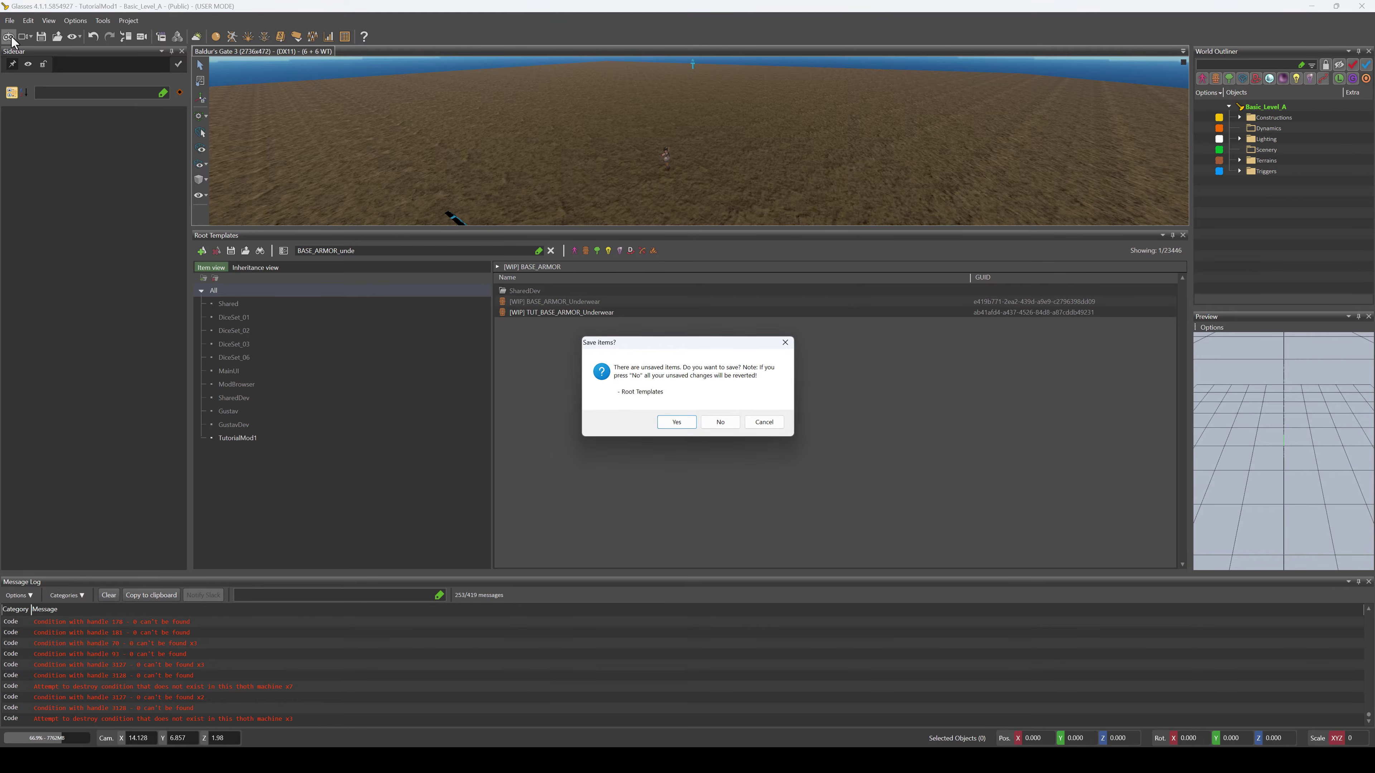
{"action": "left_click", "coordinate": [676, 423]}
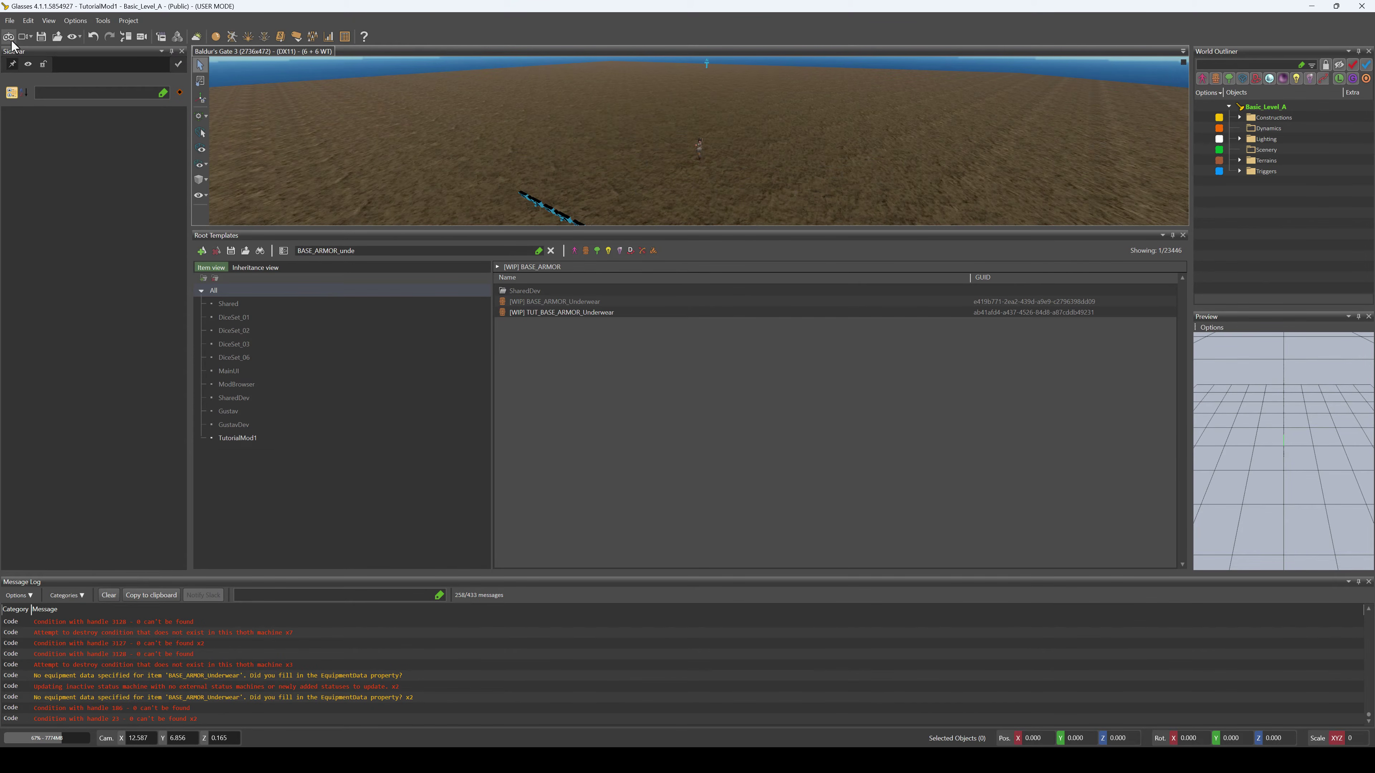
{"action": "left_click_drag", "start_coordinate": [911, 229], "coordinate": [902, 390]}
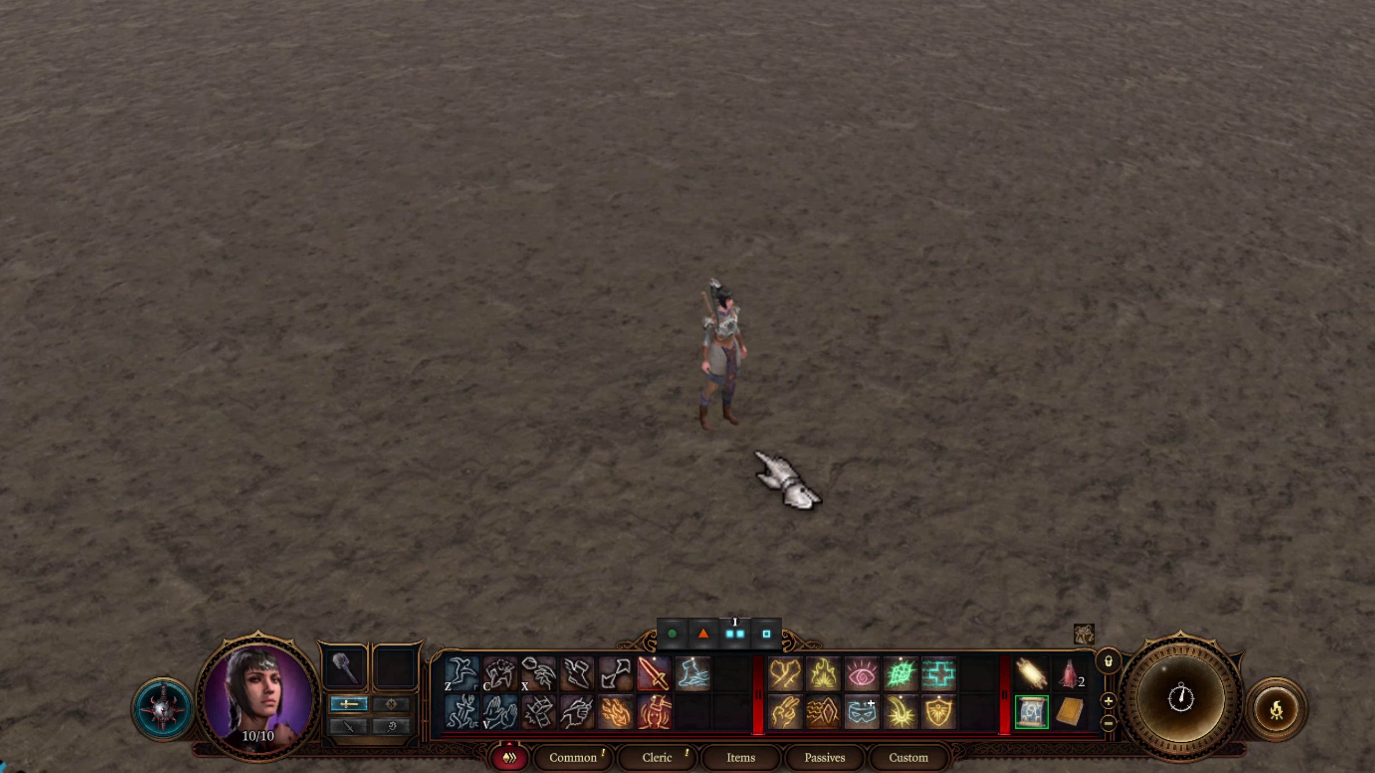
Inspect the underwear equipped by Shadowheart and open the inventory backpack to examine its contents
{"action": "key", "text": "i"}
{"action": "mouse_move", "coordinate": [52, 160]}
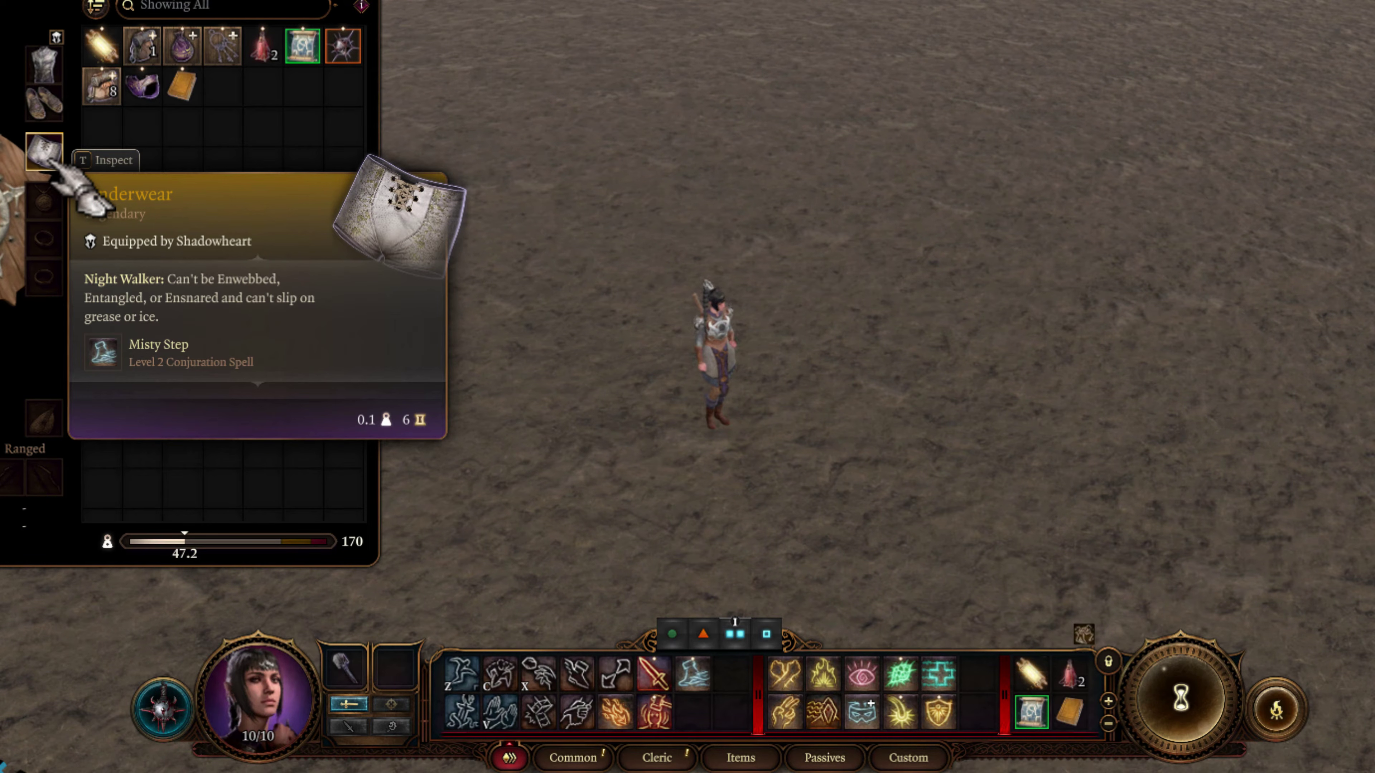
{"action": "left_click", "coordinate": [114, 91]}
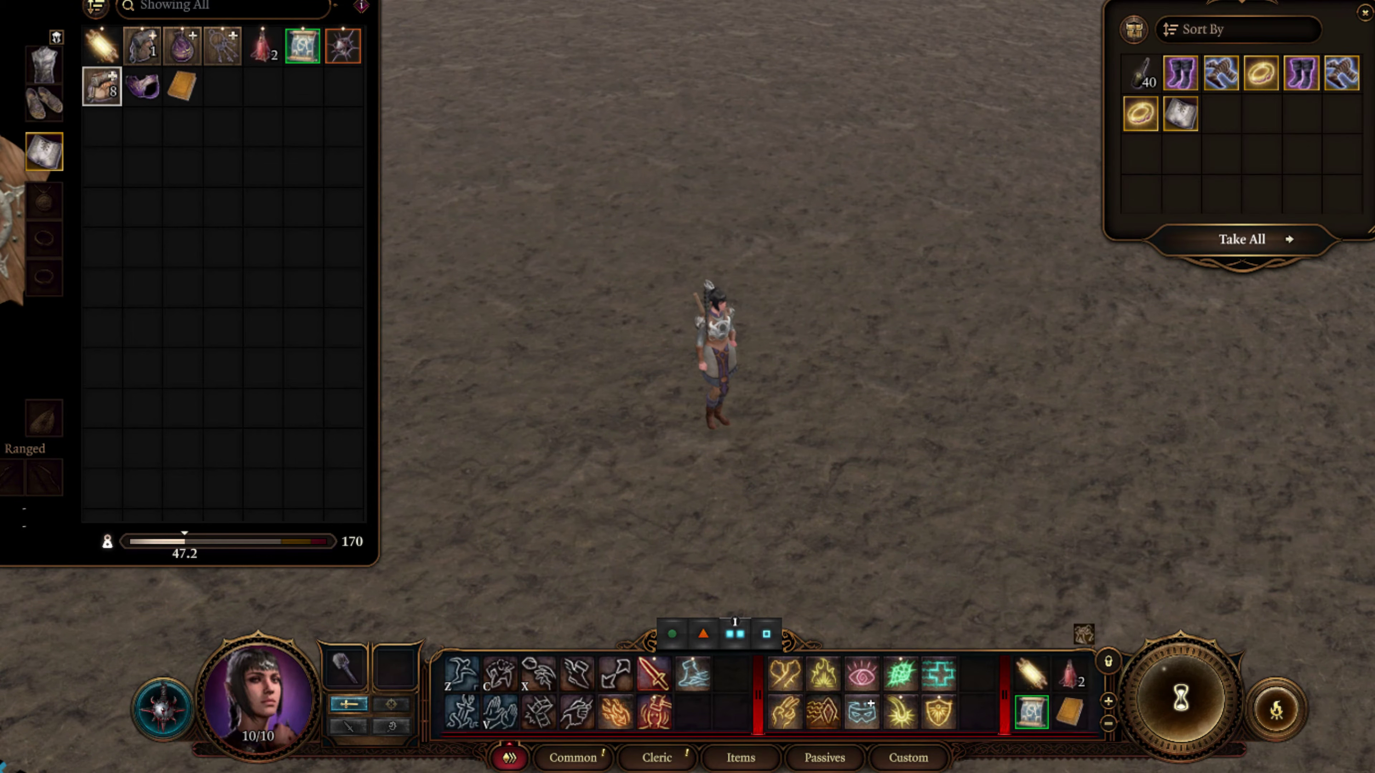
Close the backpack contents and inspect the tooltip of the underwear equipped by Shadowheart, reopening the inventory to recheck its displayed name
{"action": "mouse_move", "coordinate": [1181, 134]}
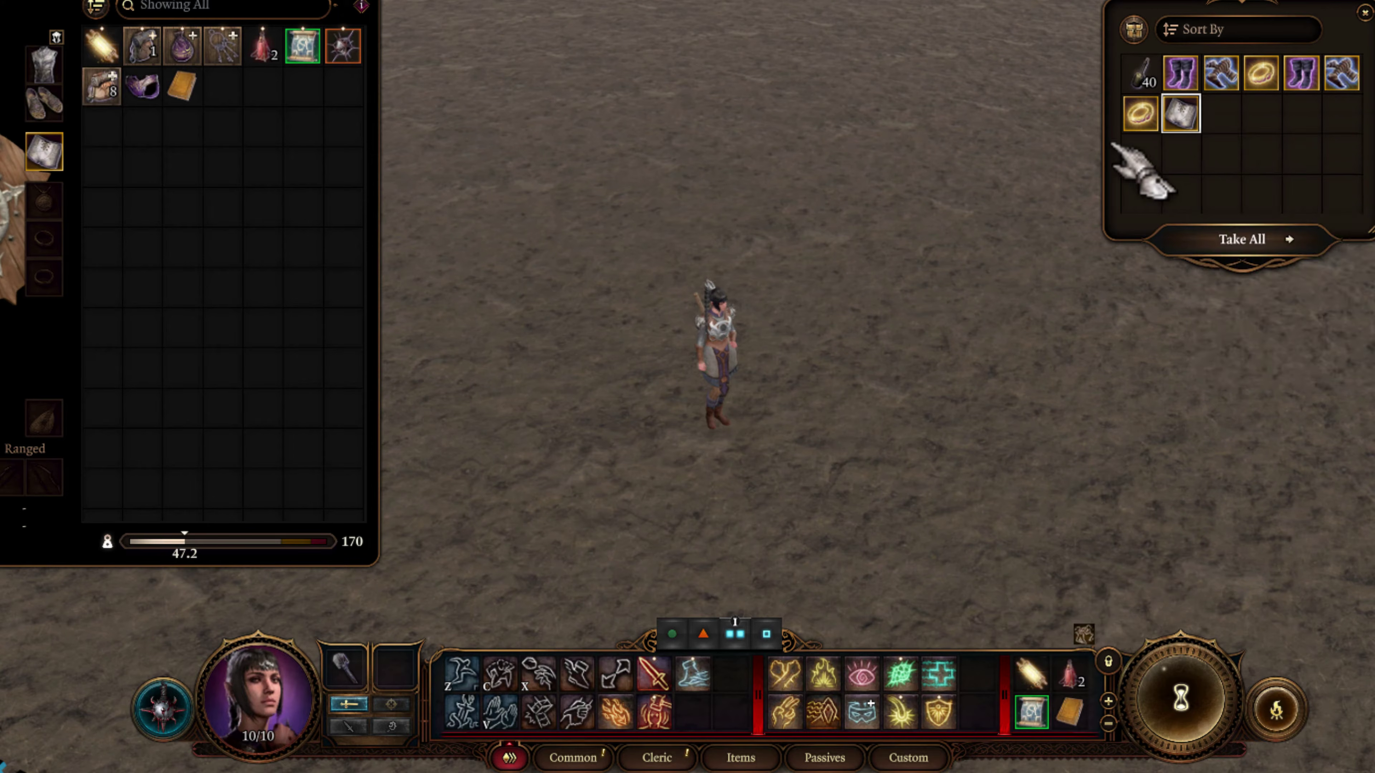
{"action": "left_click", "coordinate": [1364, 12]}
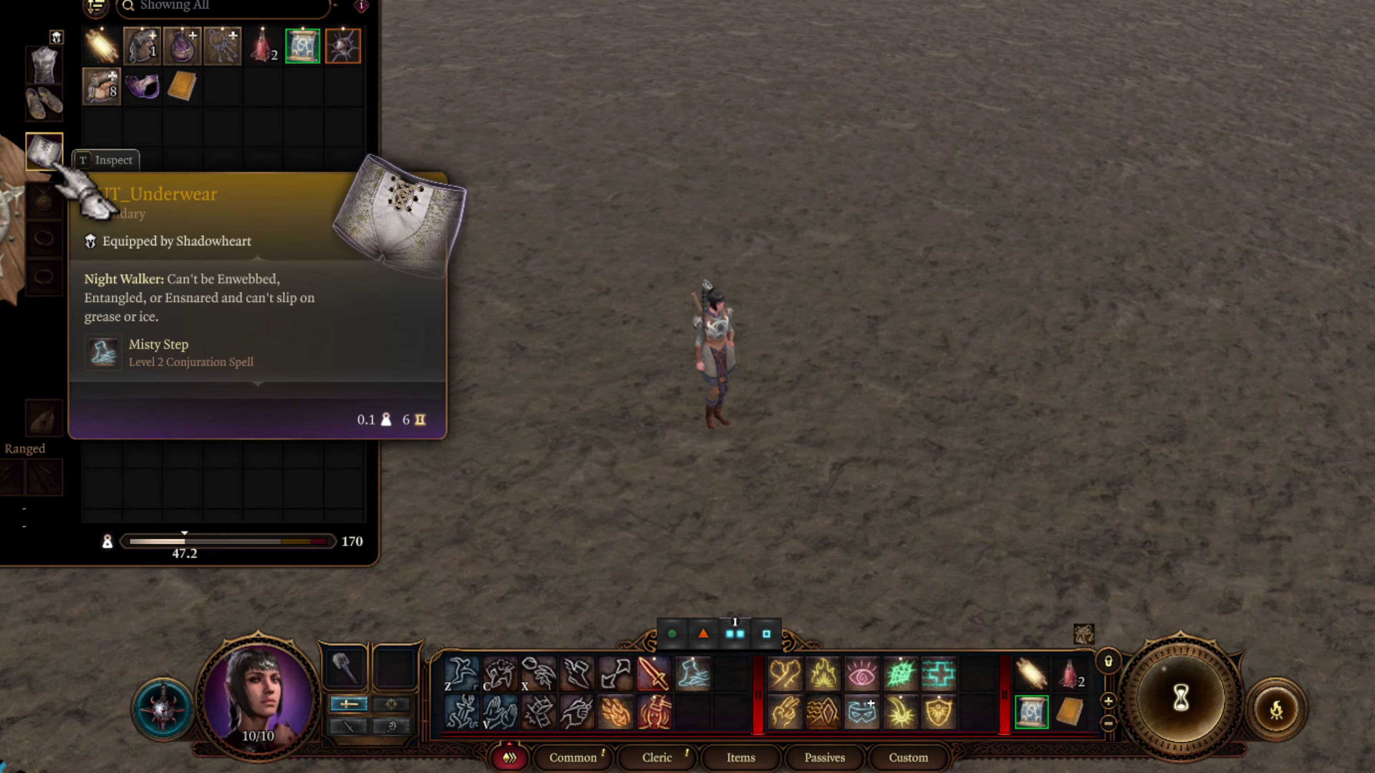
{"action": "key", "text": "i"}
{"action": "key", "text": "i"}
{"action": "mouse_move", "coordinate": [29, 139]}
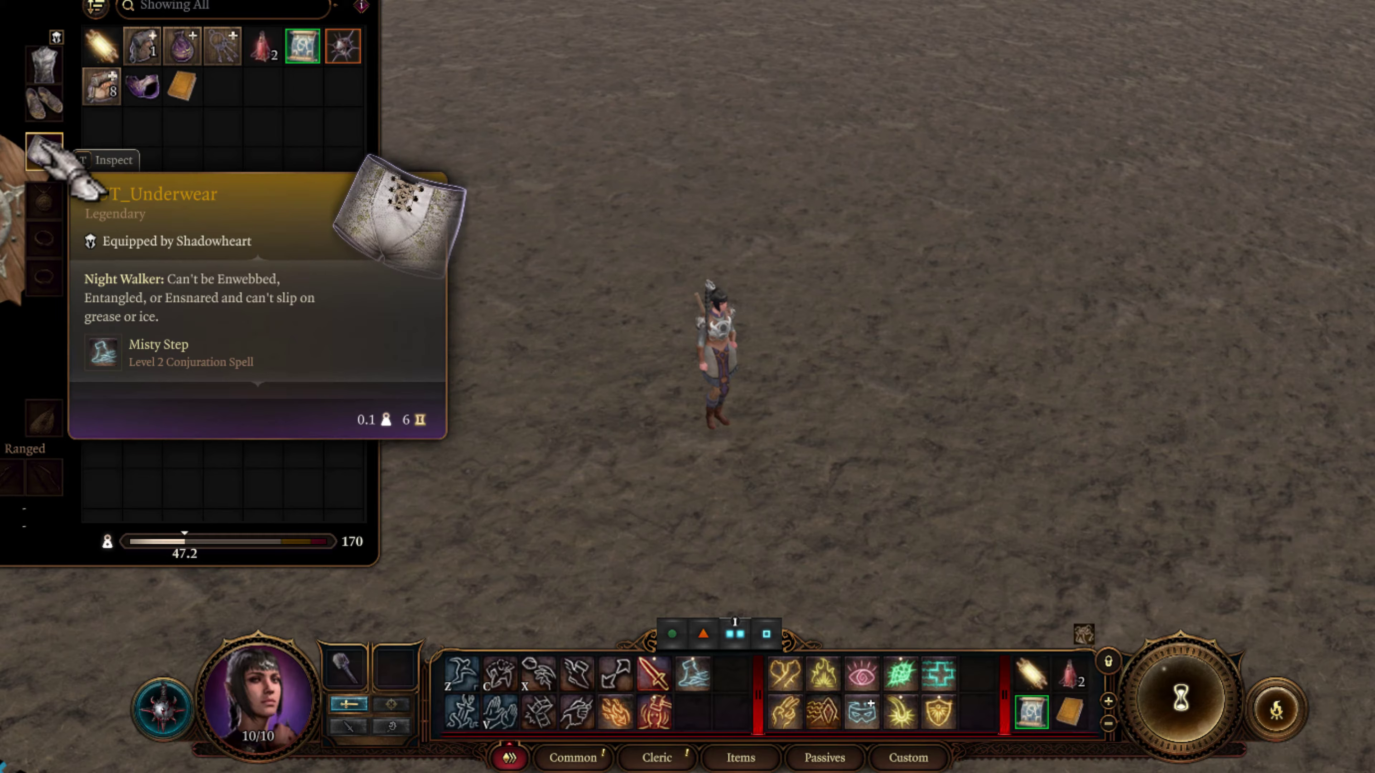
{"action": "key", "text": "i"}
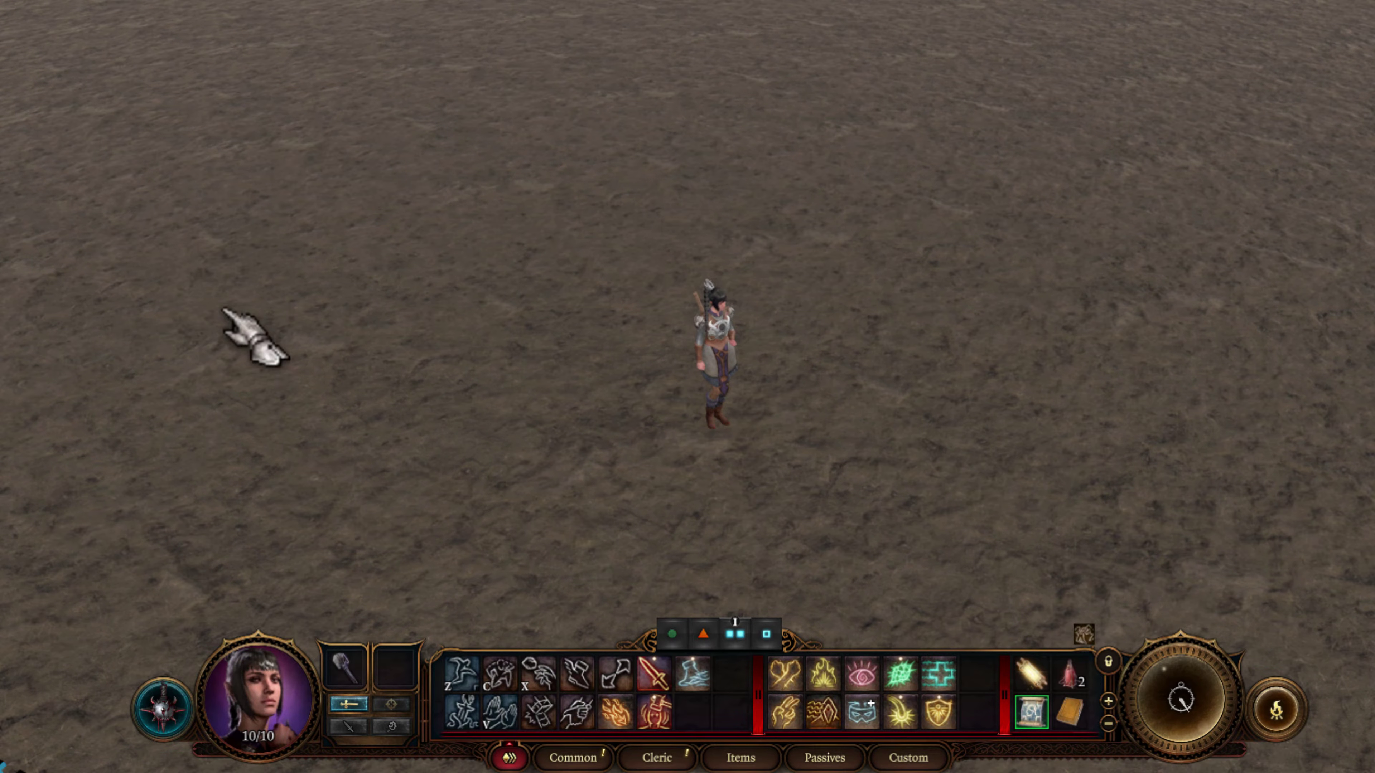
{"action": "left_click", "coordinate": [641, 424]}
{"action": "key", "text": "i"}
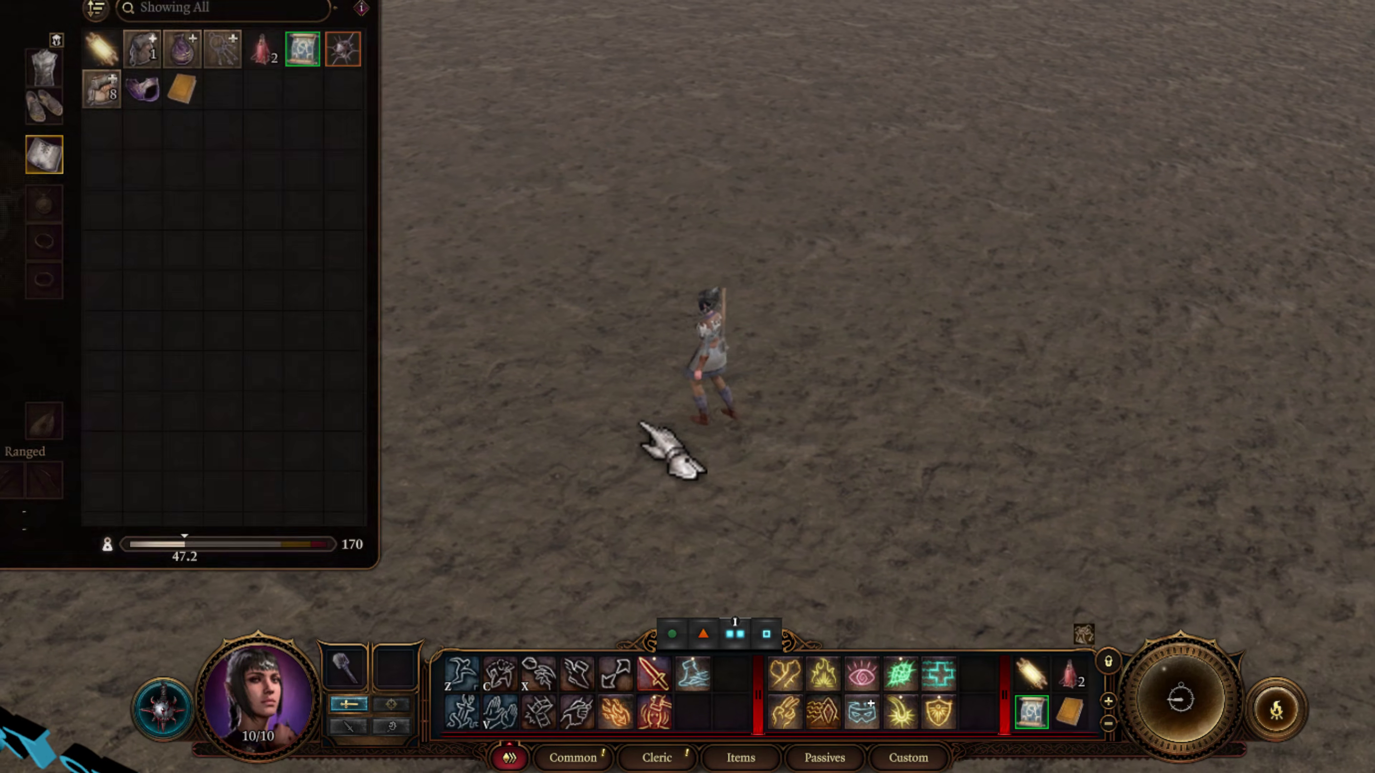
{"action": "mouse_move", "coordinate": [33, 141]}
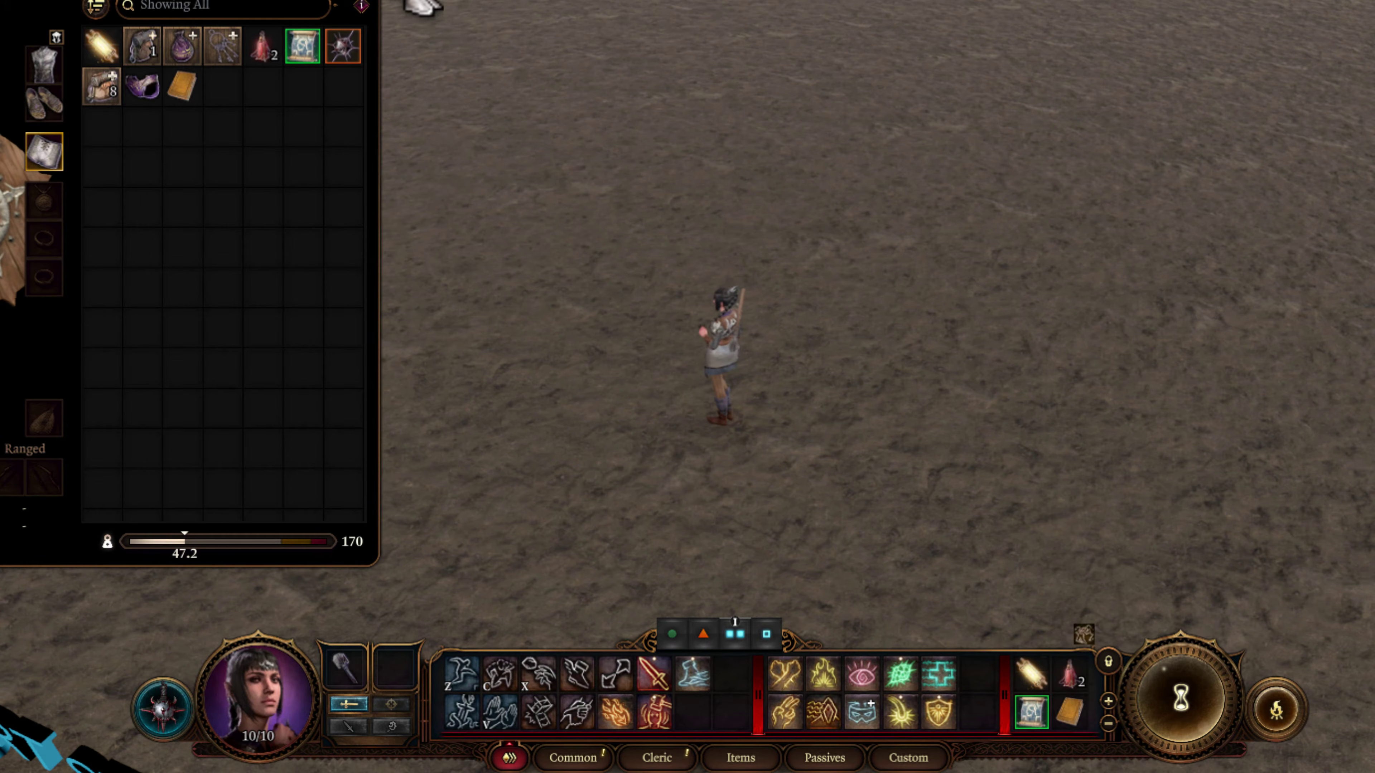
{"action": "key", "text": "i"}
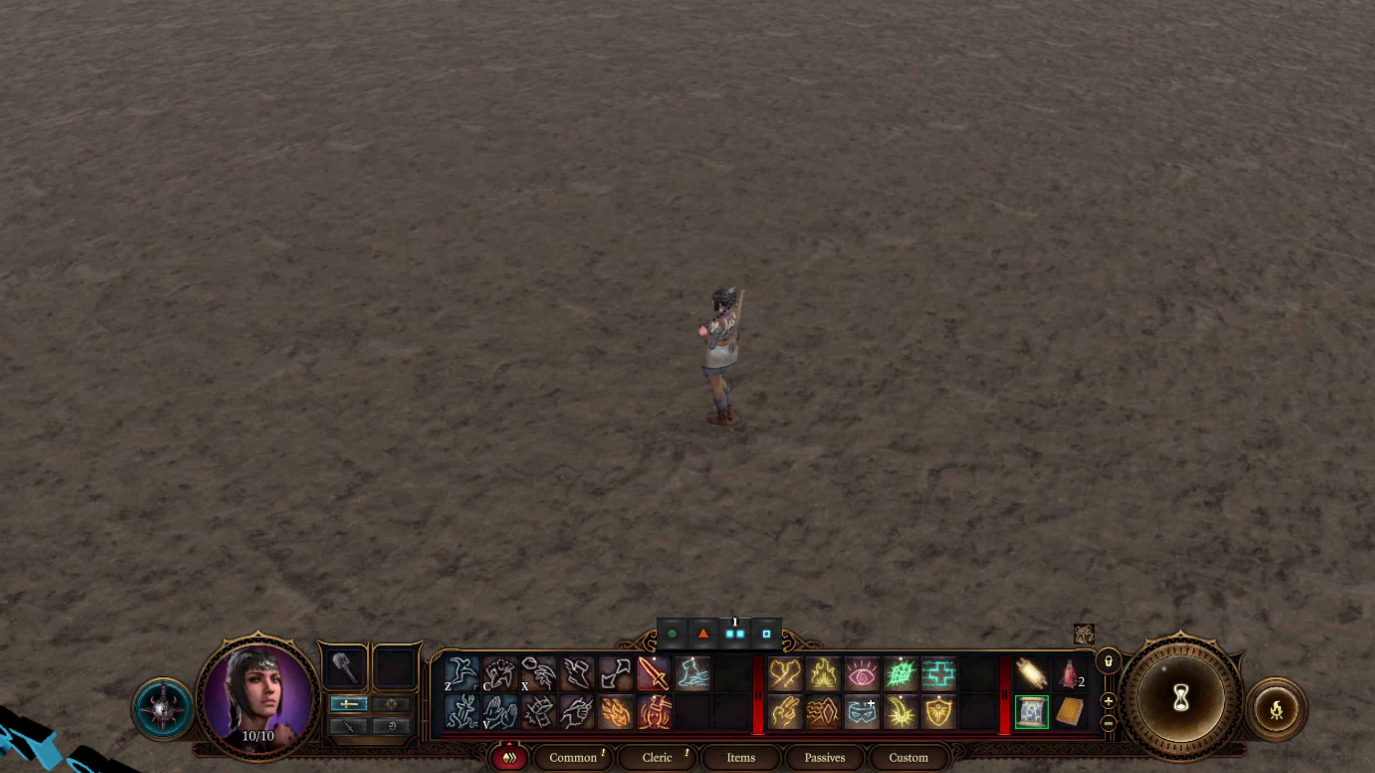
Return to the editor, open the Armor stats, and widen the PassivesOnEquip and StatusOnEquip columns
{"action": "key", "text": "ctrl+F7"}
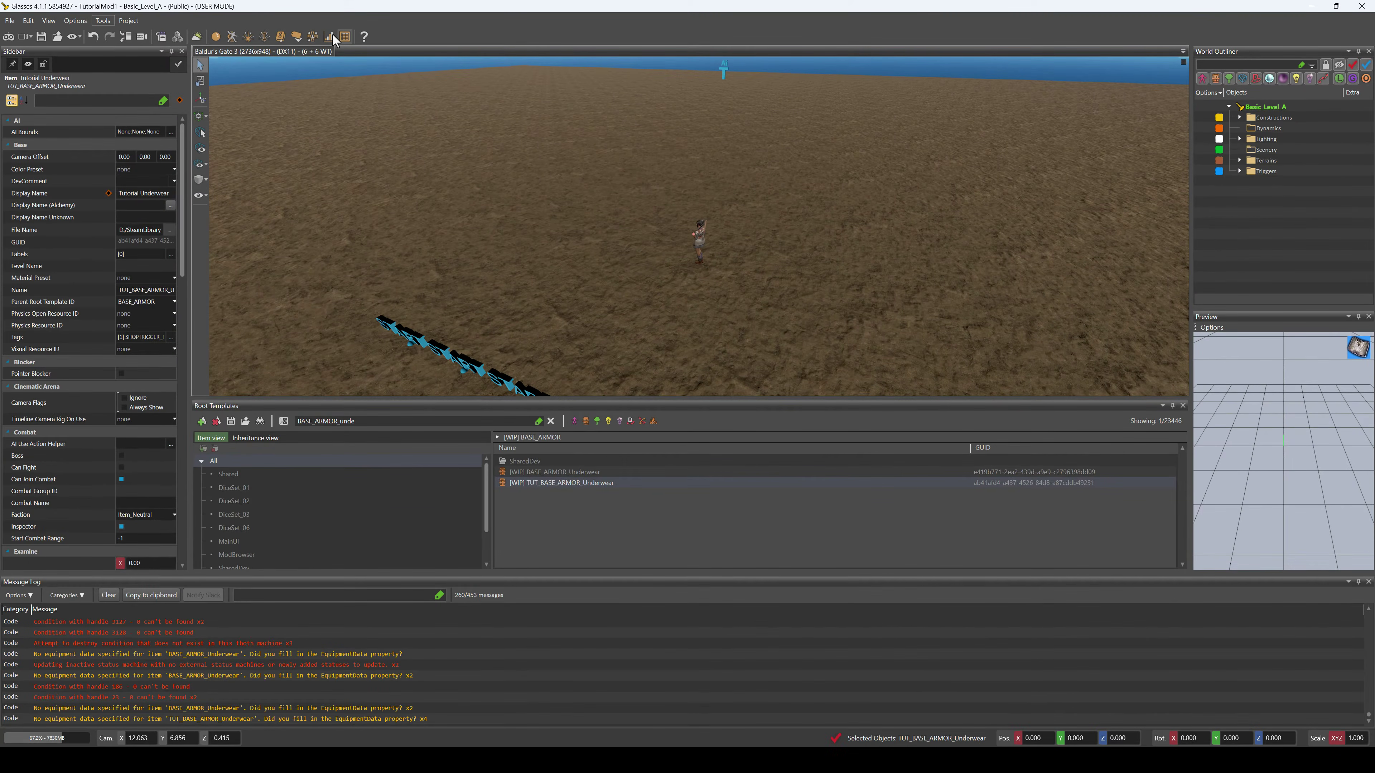
{"action": "left_click", "coordinate": [336, 36]}
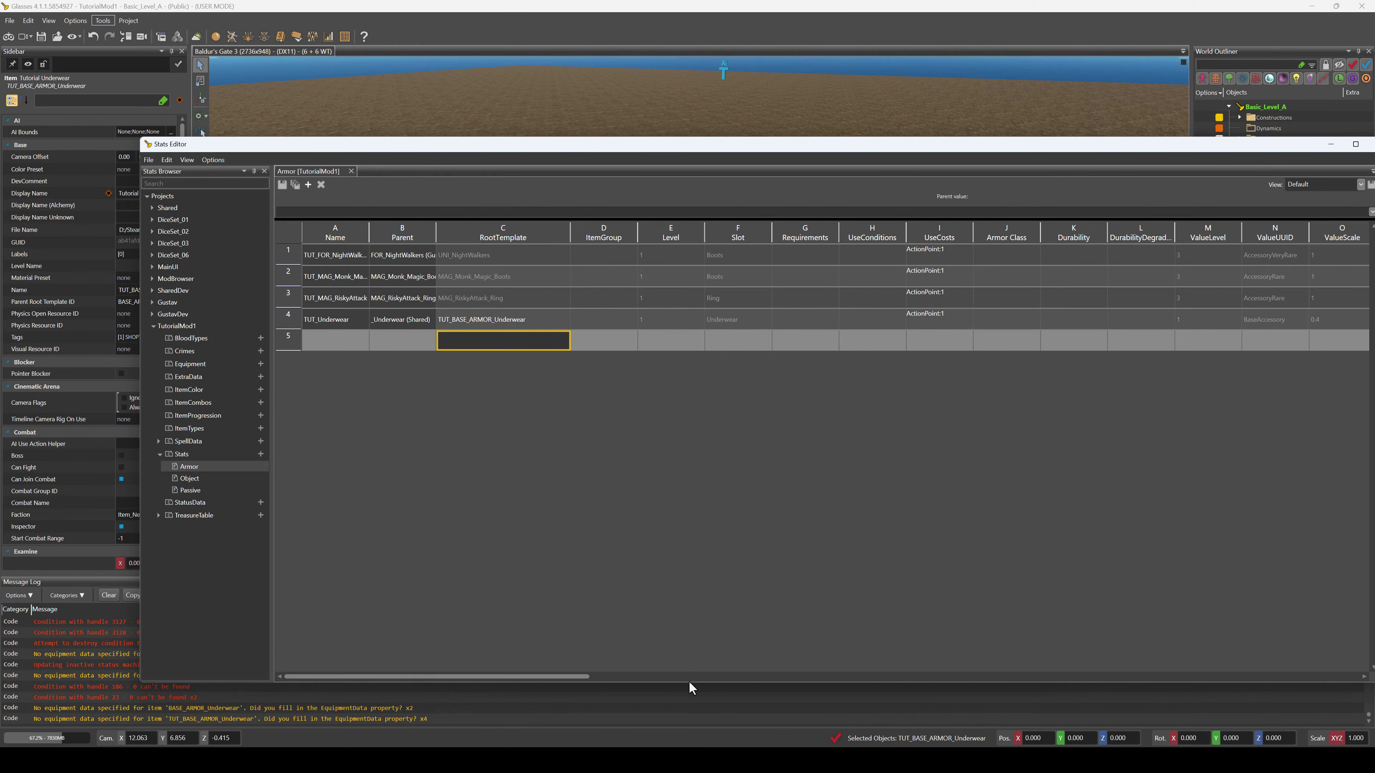
{"action": "left_click_drag", "start_coordinate": [549, 675], "coordinate": [1043, 721]}
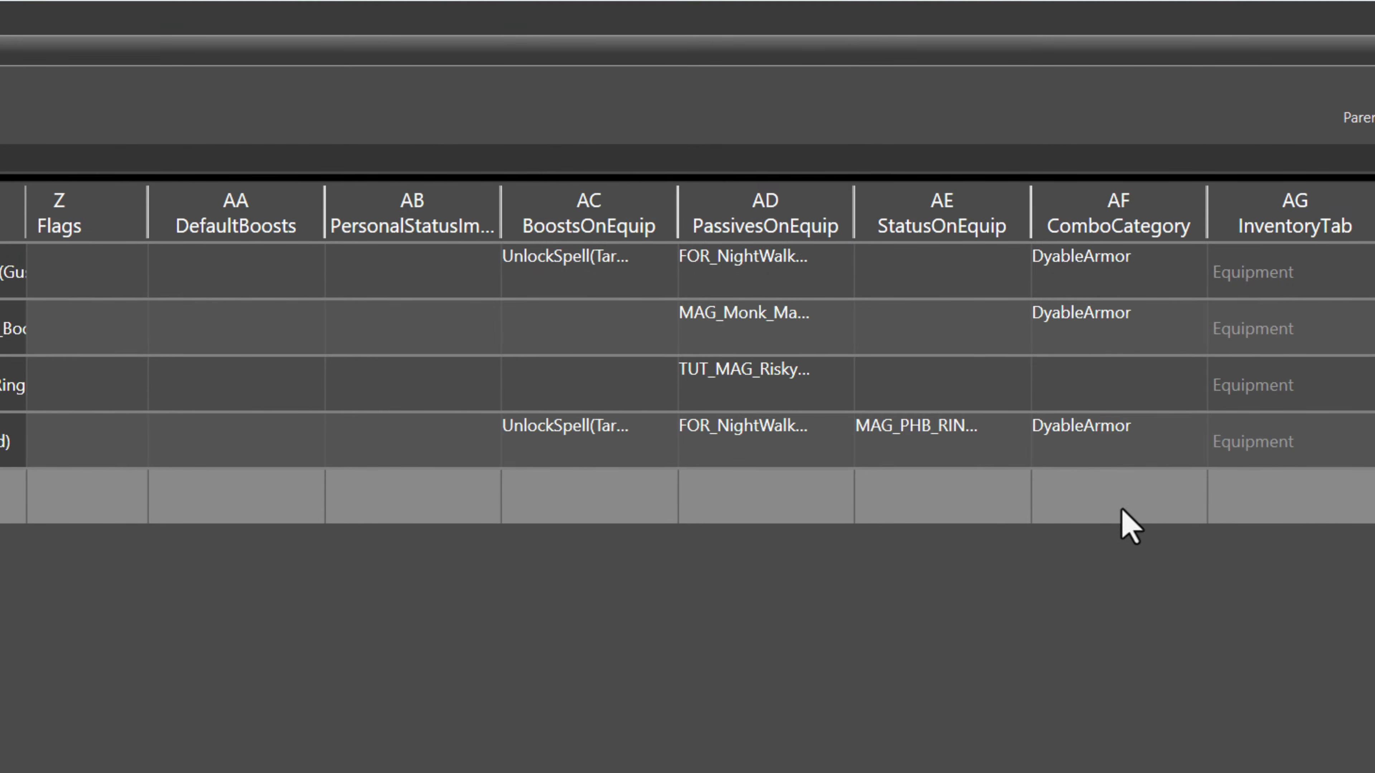
{"action": "left_click_drag", "start_coordinate": [853, 193], "coordinate": [1200, 215]}
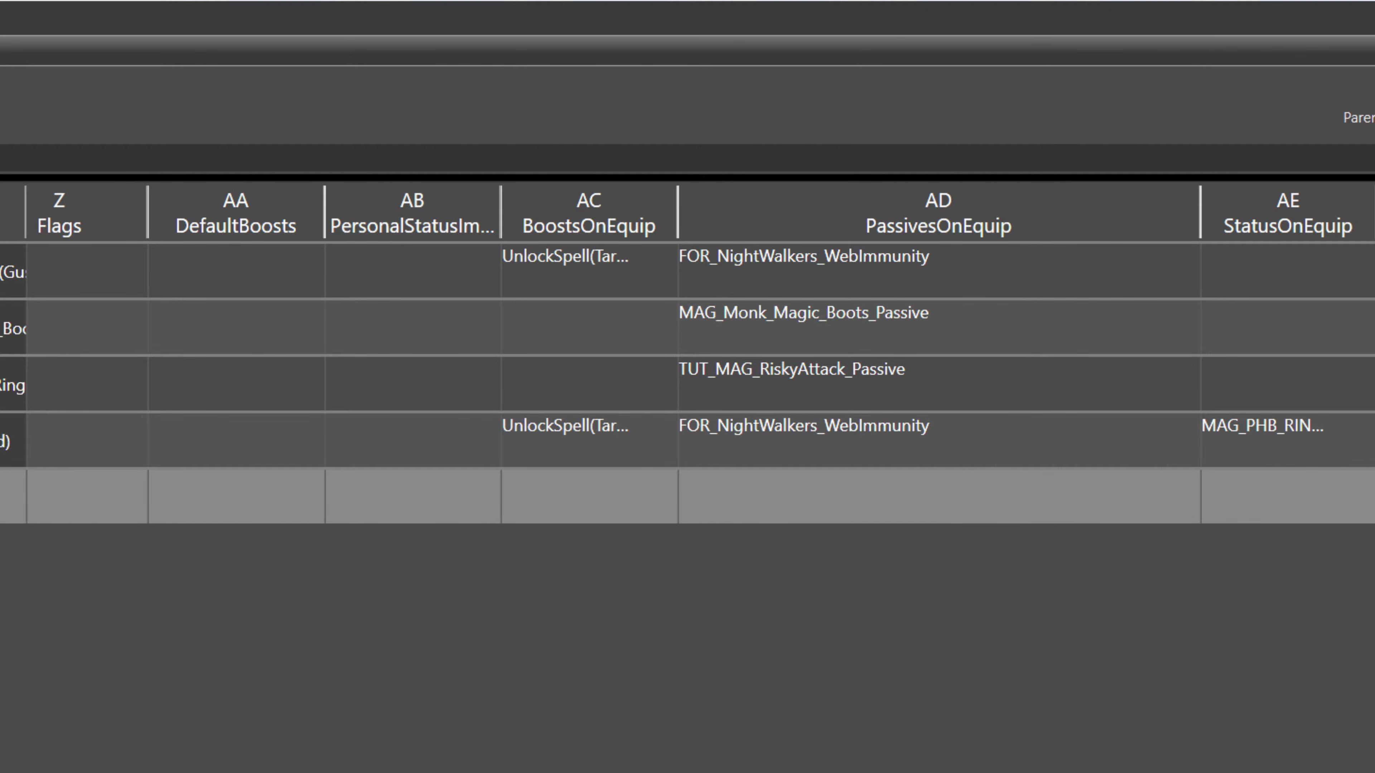
{"action": "left_click_drag", "start_coordinate": [1070, 235], "coordinate": [1289, 215]}
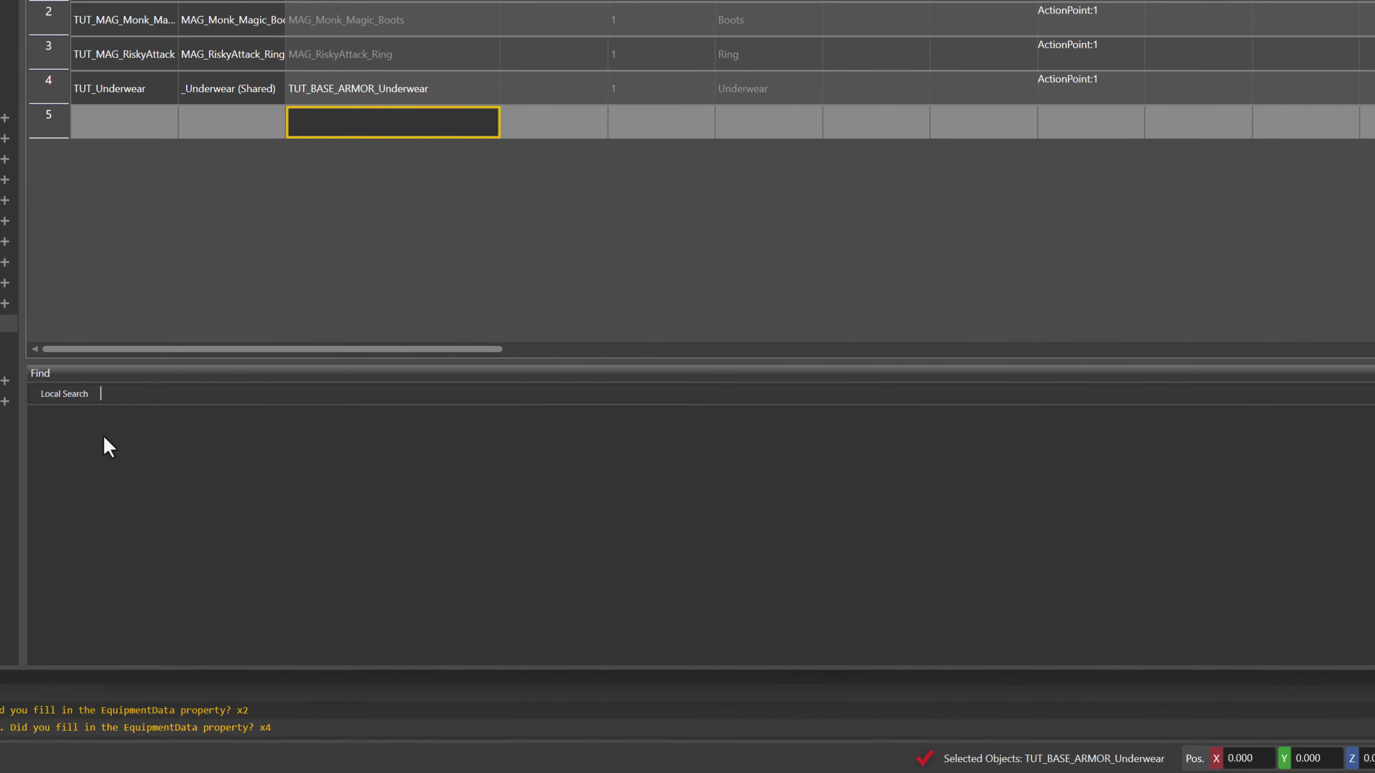
Search the stats globally for Regene, then for RING_OF
{"action": "left_click", "coordinate": [66, 395]}
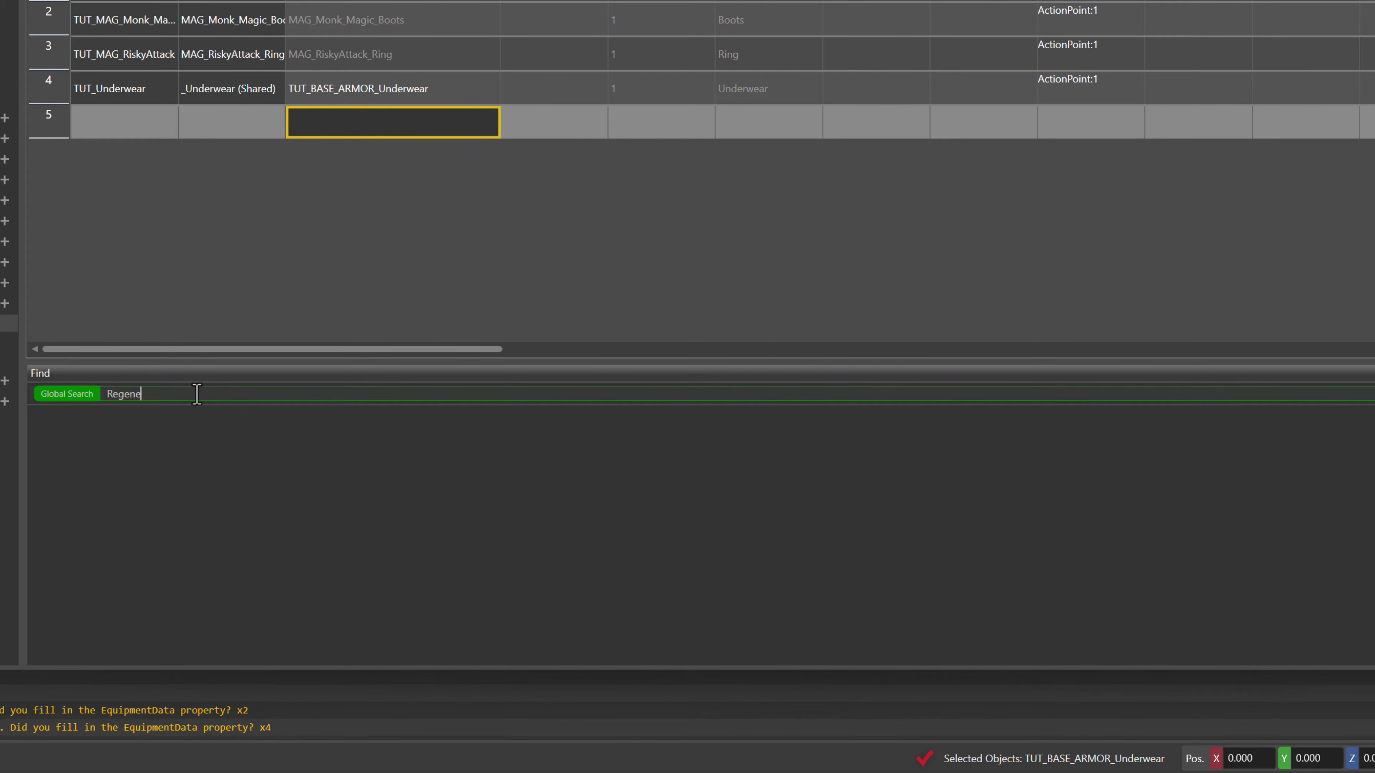
{"action": "key", "text": "Return"}
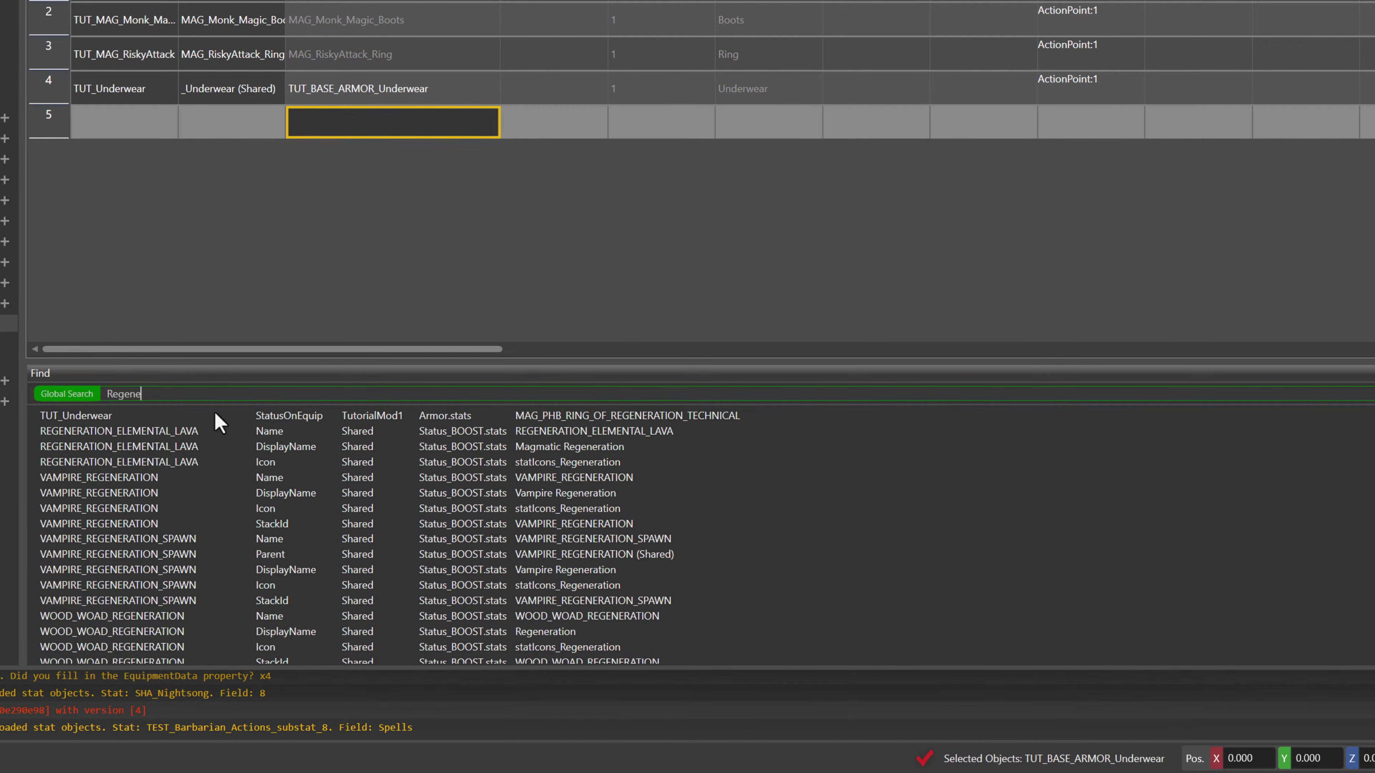
{"action": "type", "text": "RING_OF"}
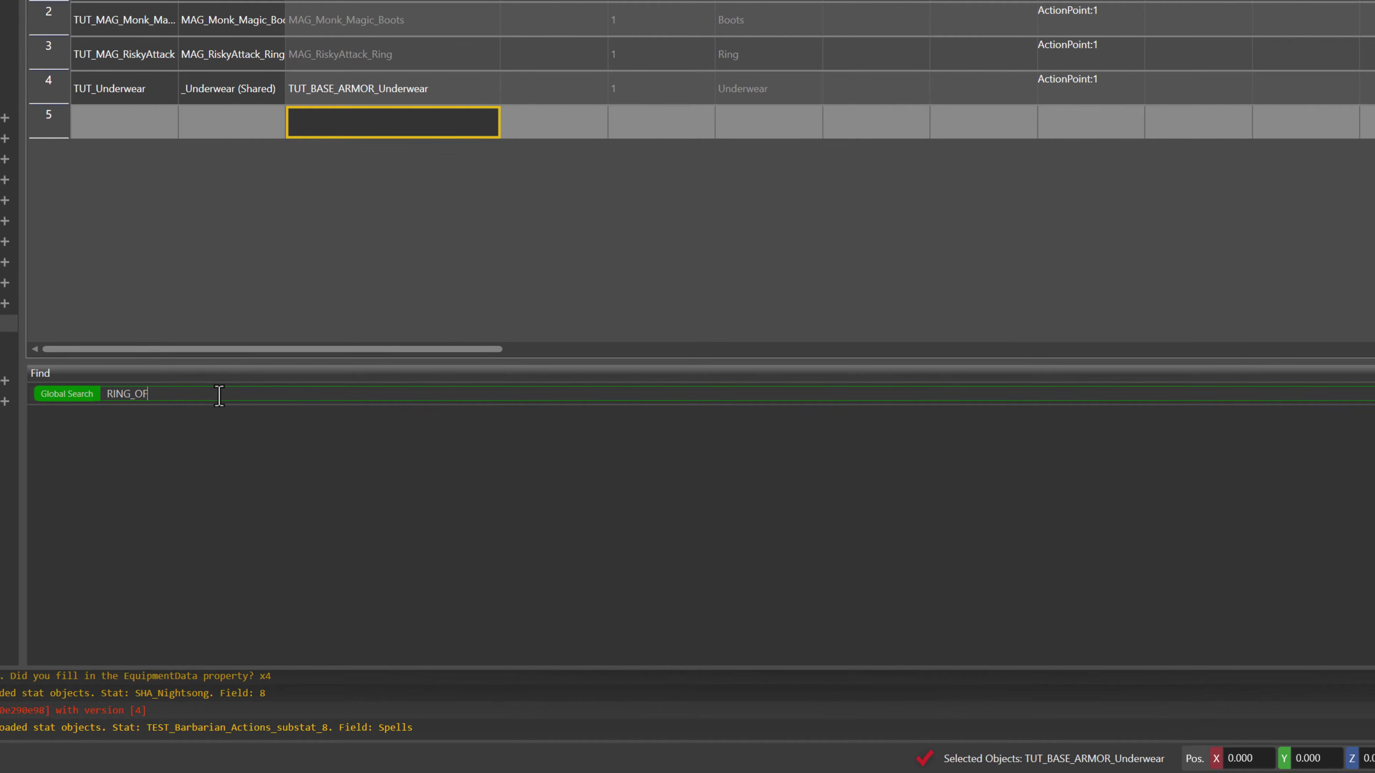
{"action": "key", "text": "Return"}
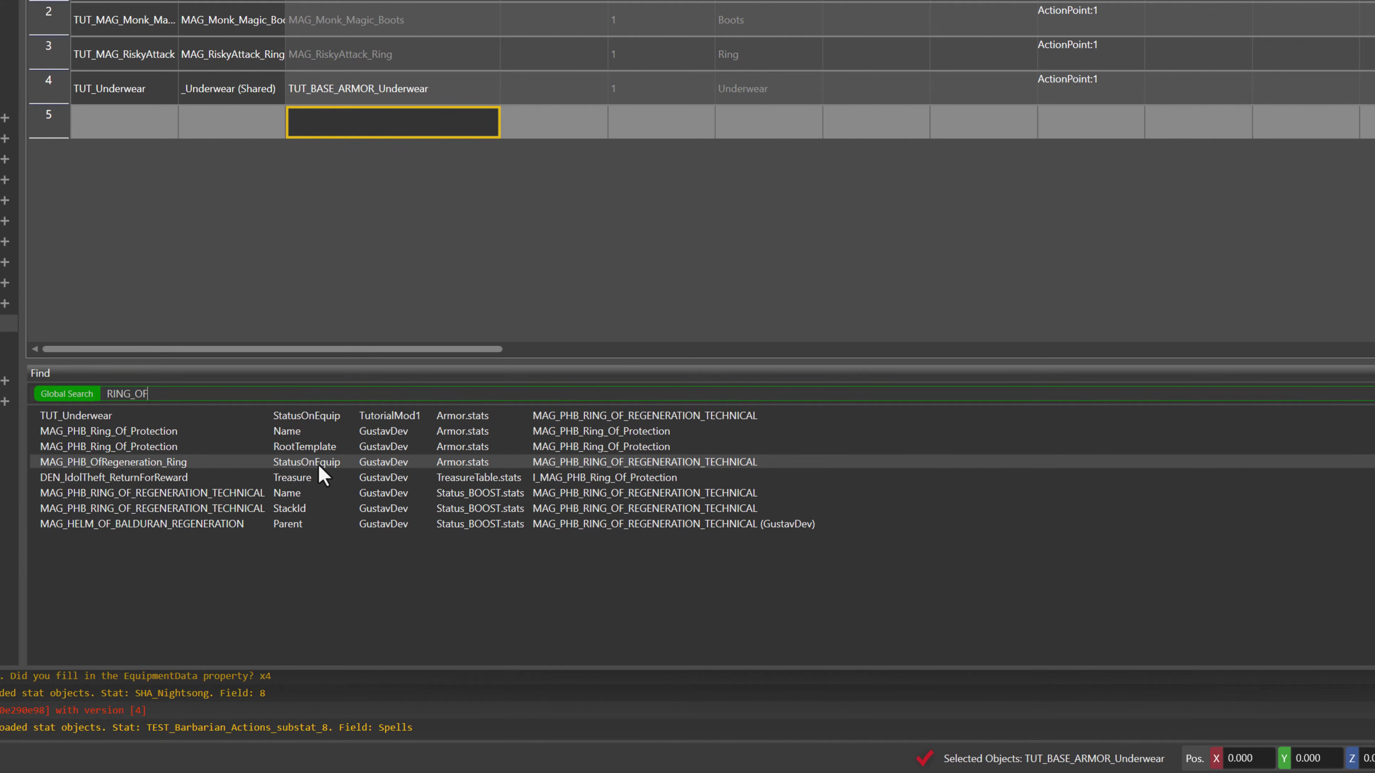
Open the StatusOnEquip match of MAG_PHB_OfRegeneration_Ring and copy its PassivesOnEquip value, MAG_PHB_OfRegeneration_Ring_Passive
{"action": "double_click", "coordinate": [154, 467]}
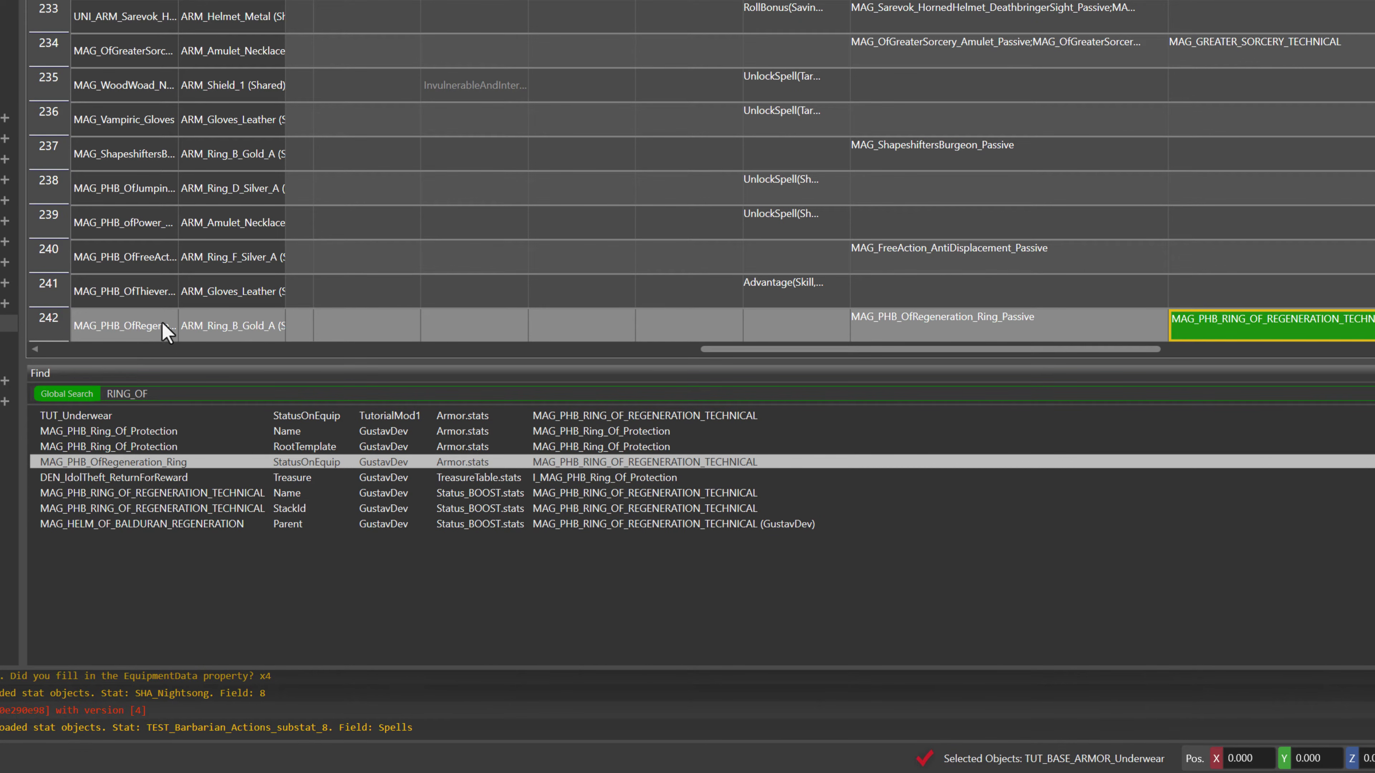
{"action": "left_click", "coordinate": [947, 327]}
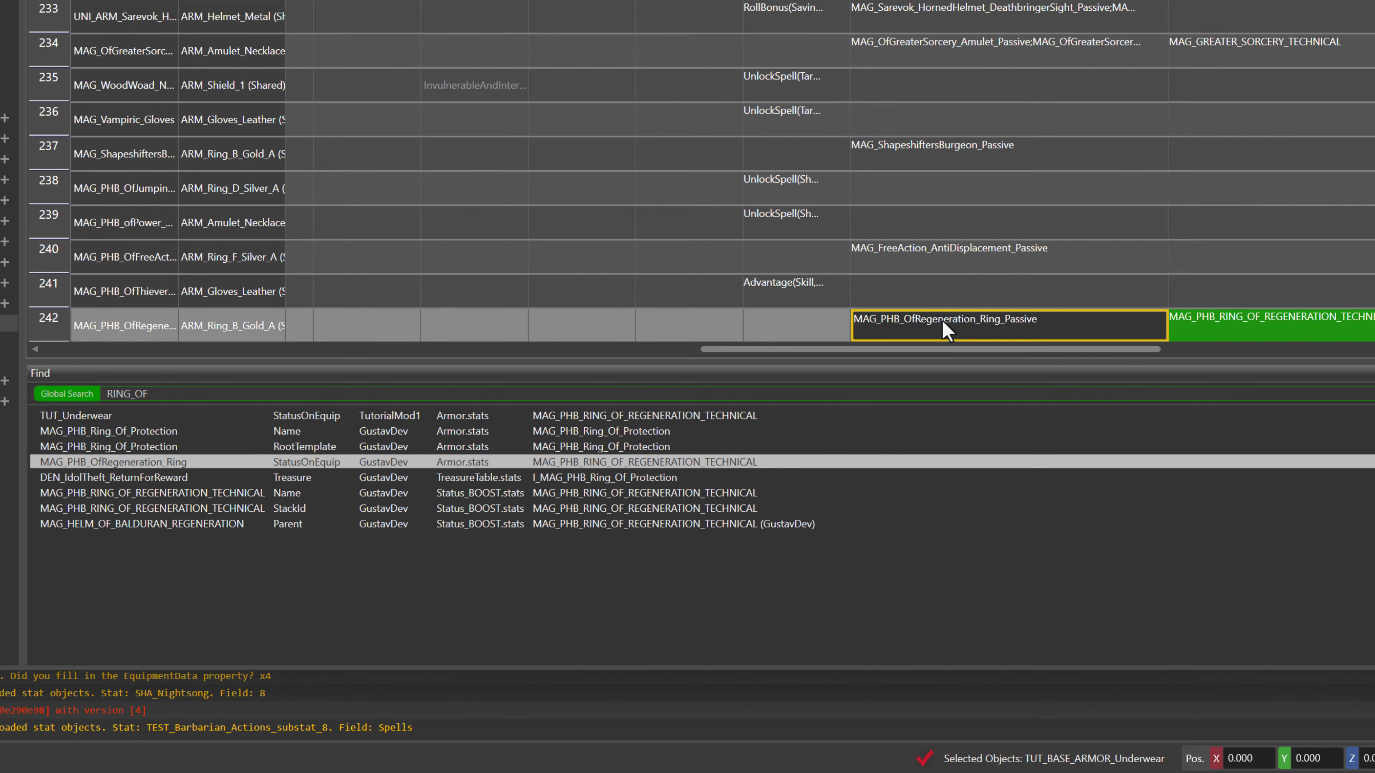
{"action": "right_click", "coordinate": [945, 326]}
{"action": "key", "text": "Escape"}
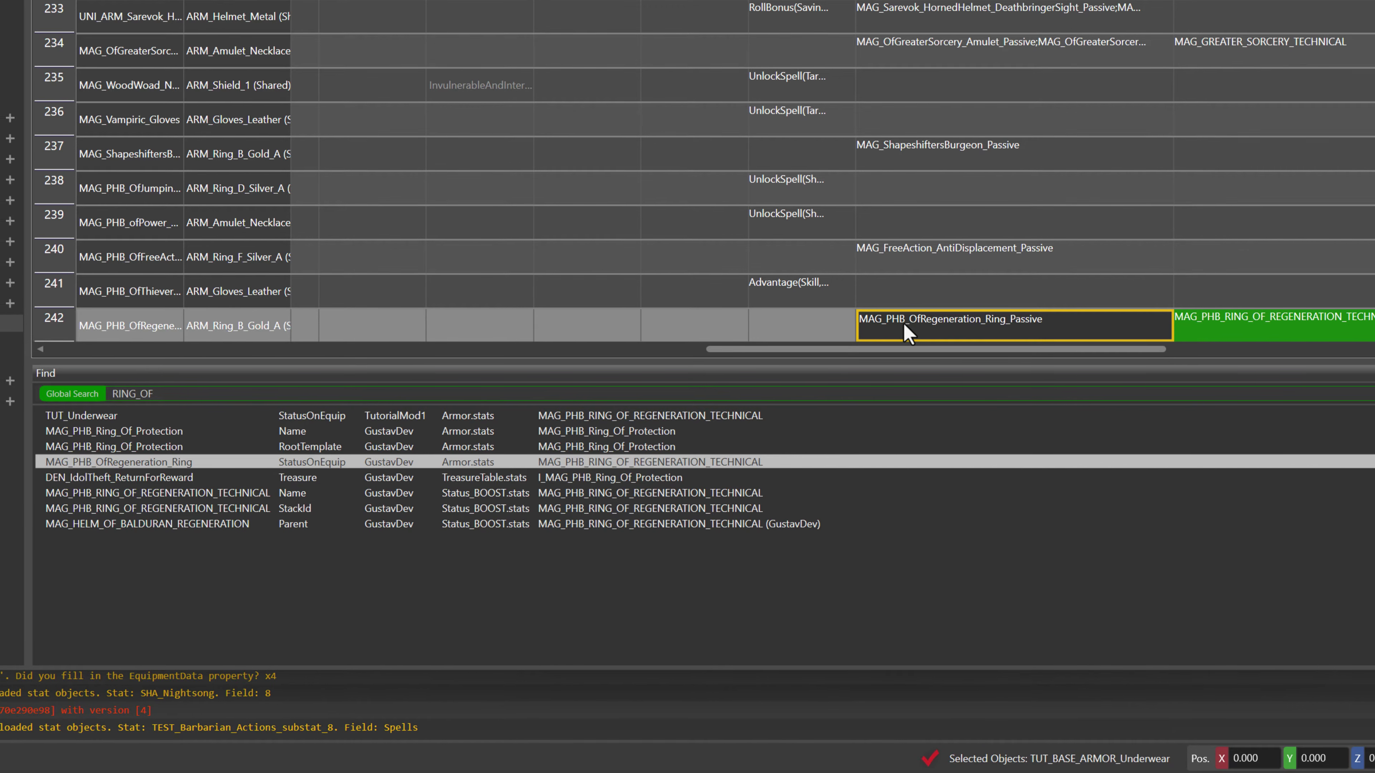
Append MAG_PHB_OfRegeneration_Ring_Passive, separated by a semicolon, to the PassivesOnEquip of TUT_Underwear in TutorialMod1's Armor stats and save
{"action": "left_click", "coordinate": [179, 329]}
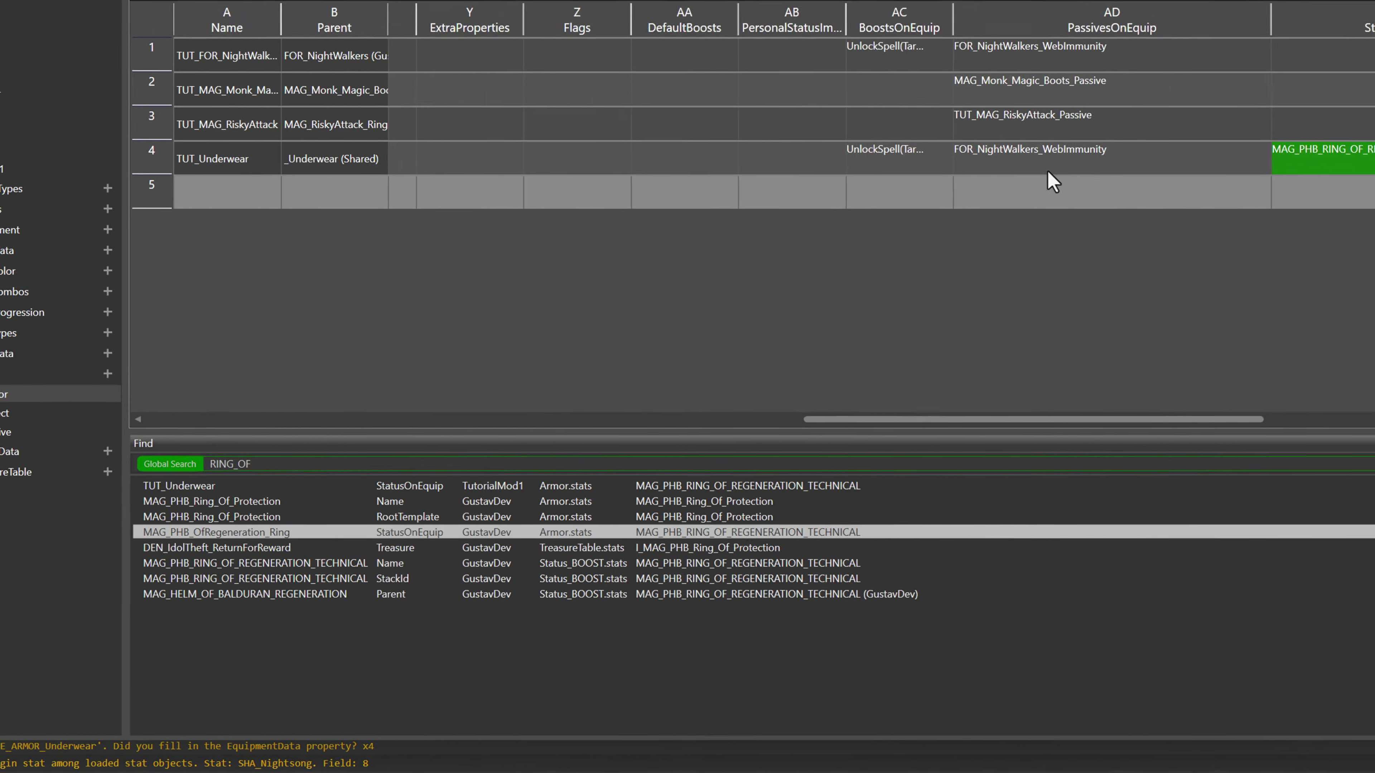
{"action": "double_click", "coordinate": [1227, 91]}
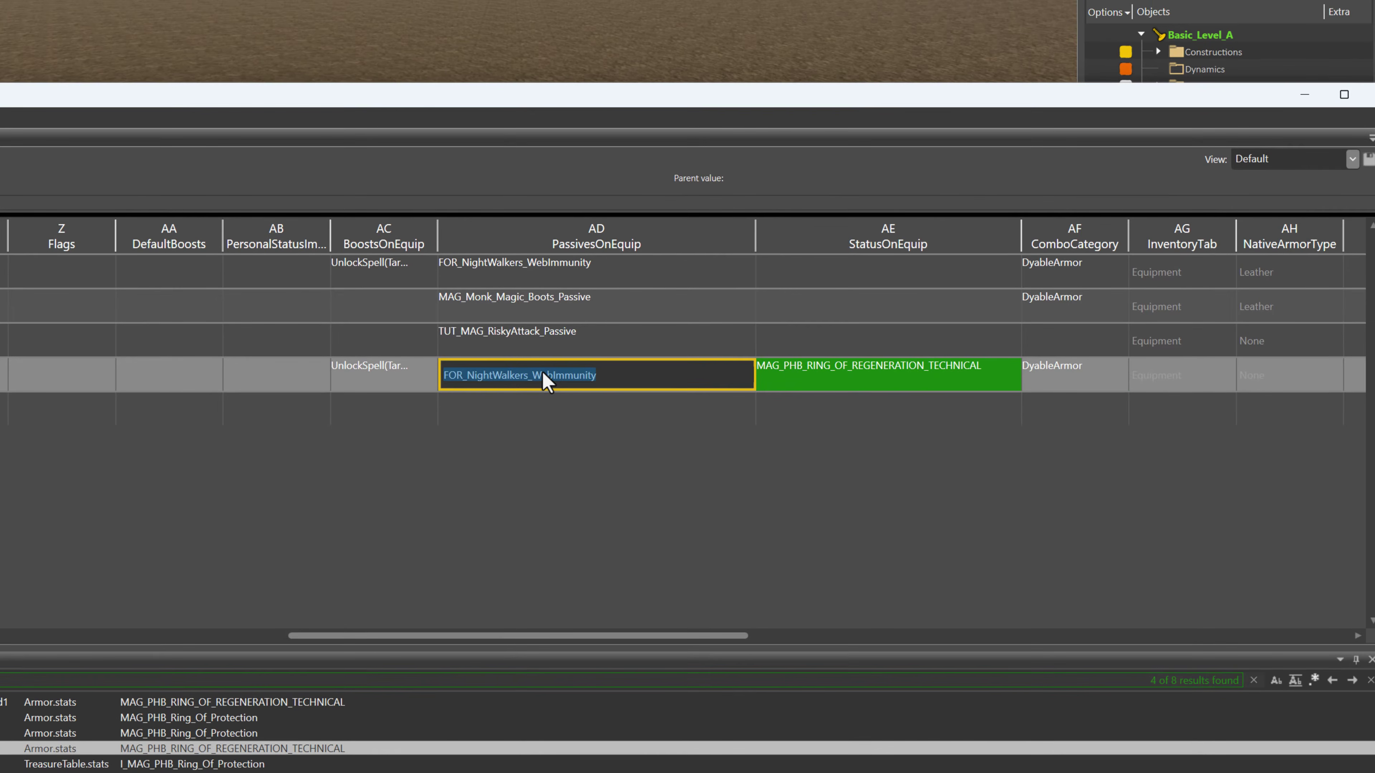
{"action": "left_click", "coordinate": [621, 374]}
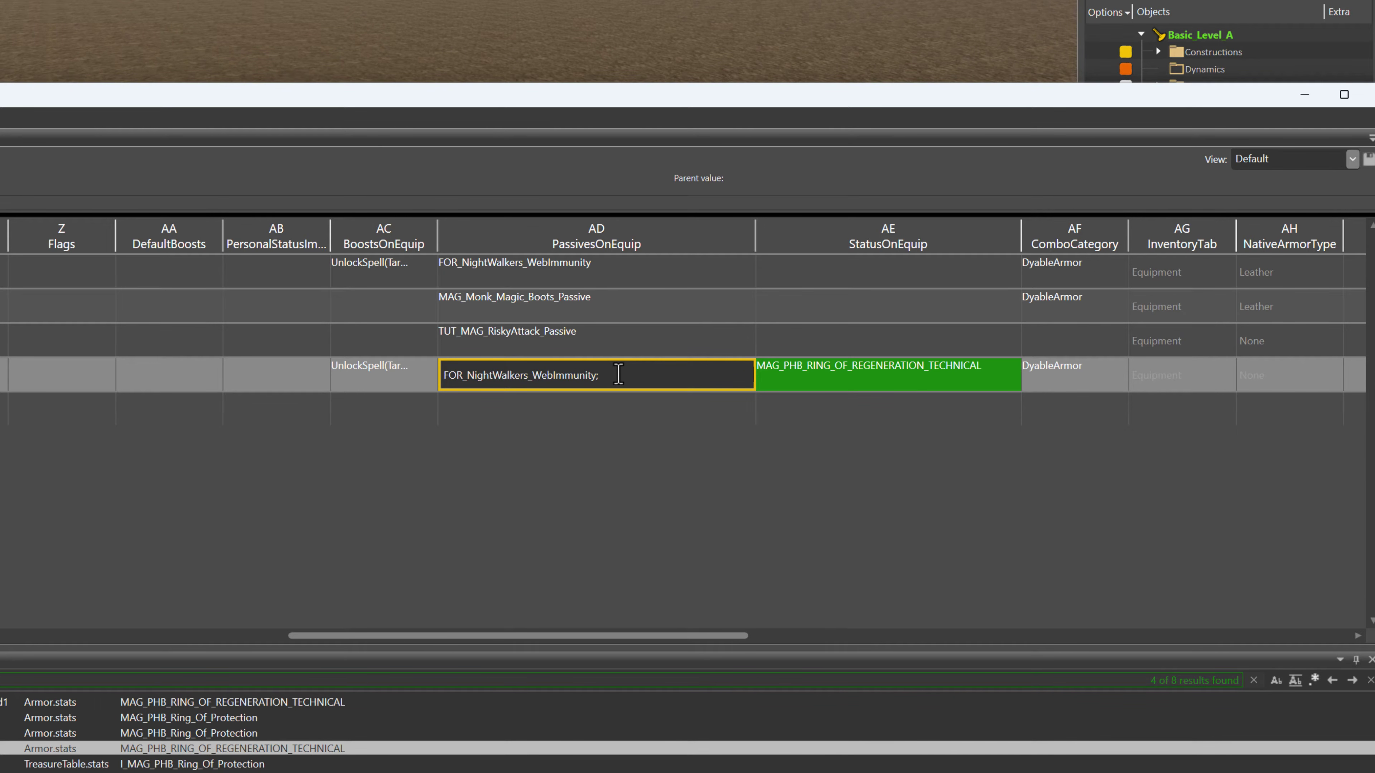
{"action": "type", "text": ";"}
{"action": "type", "text": "MAG_PHB_OfRegeneration_Ring_Passive"}
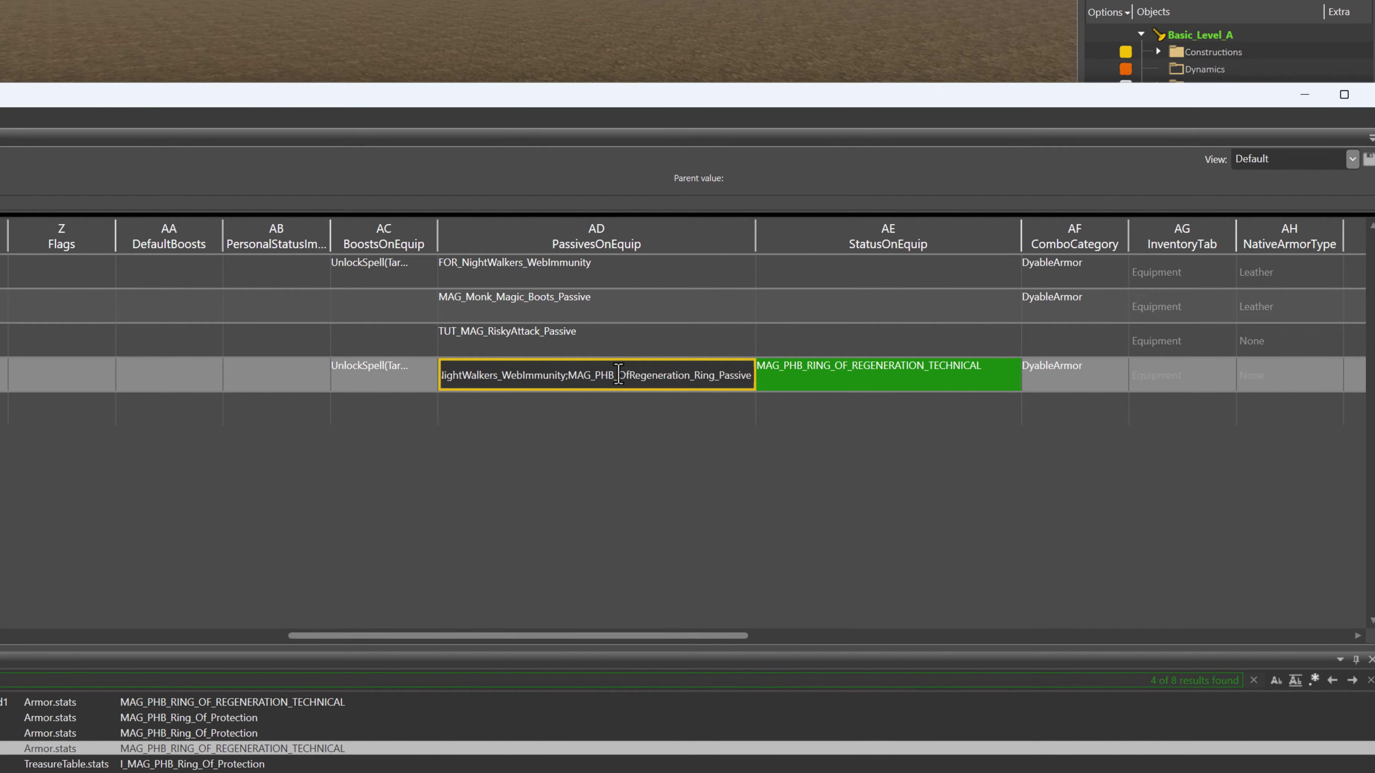
{"action": "left_click", "coordinate": [671, 409]}
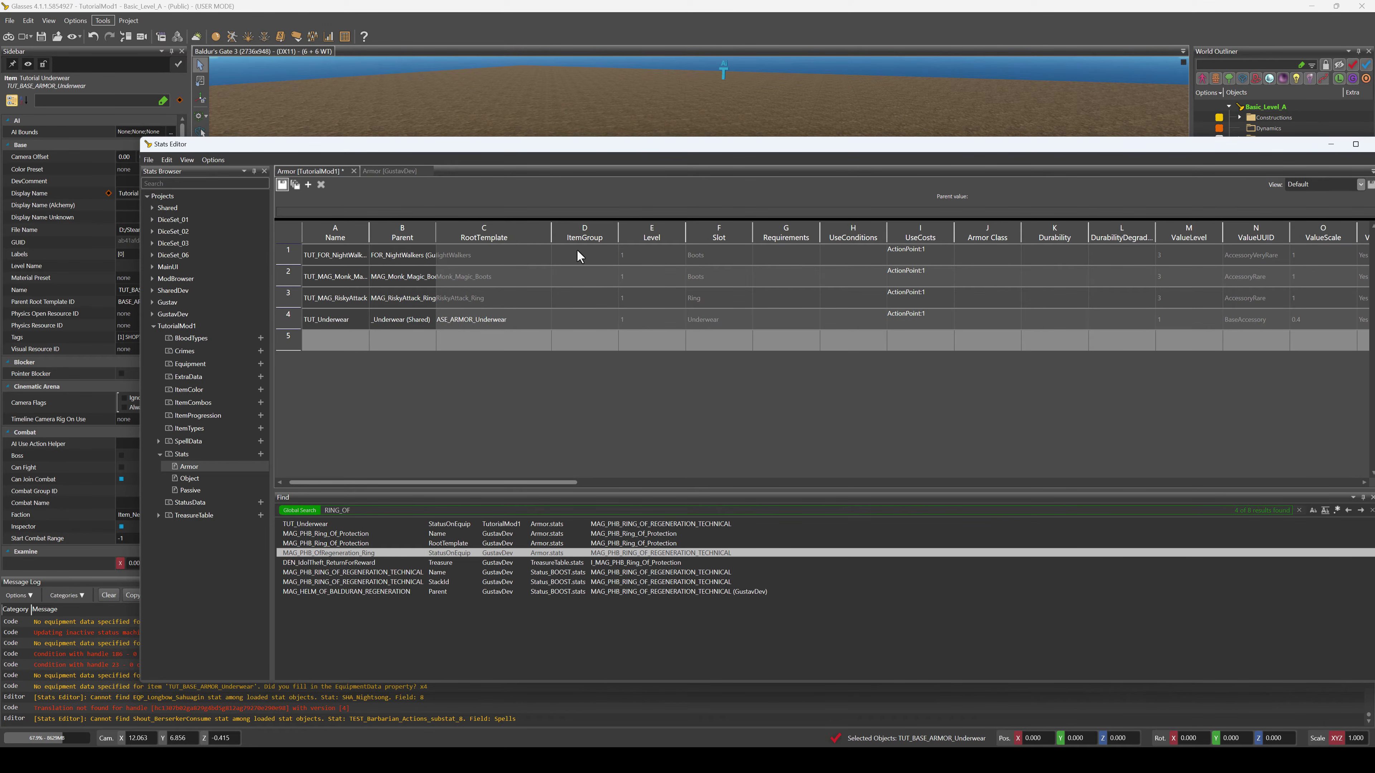
{"action": "key", "text": "ctrl+s"}
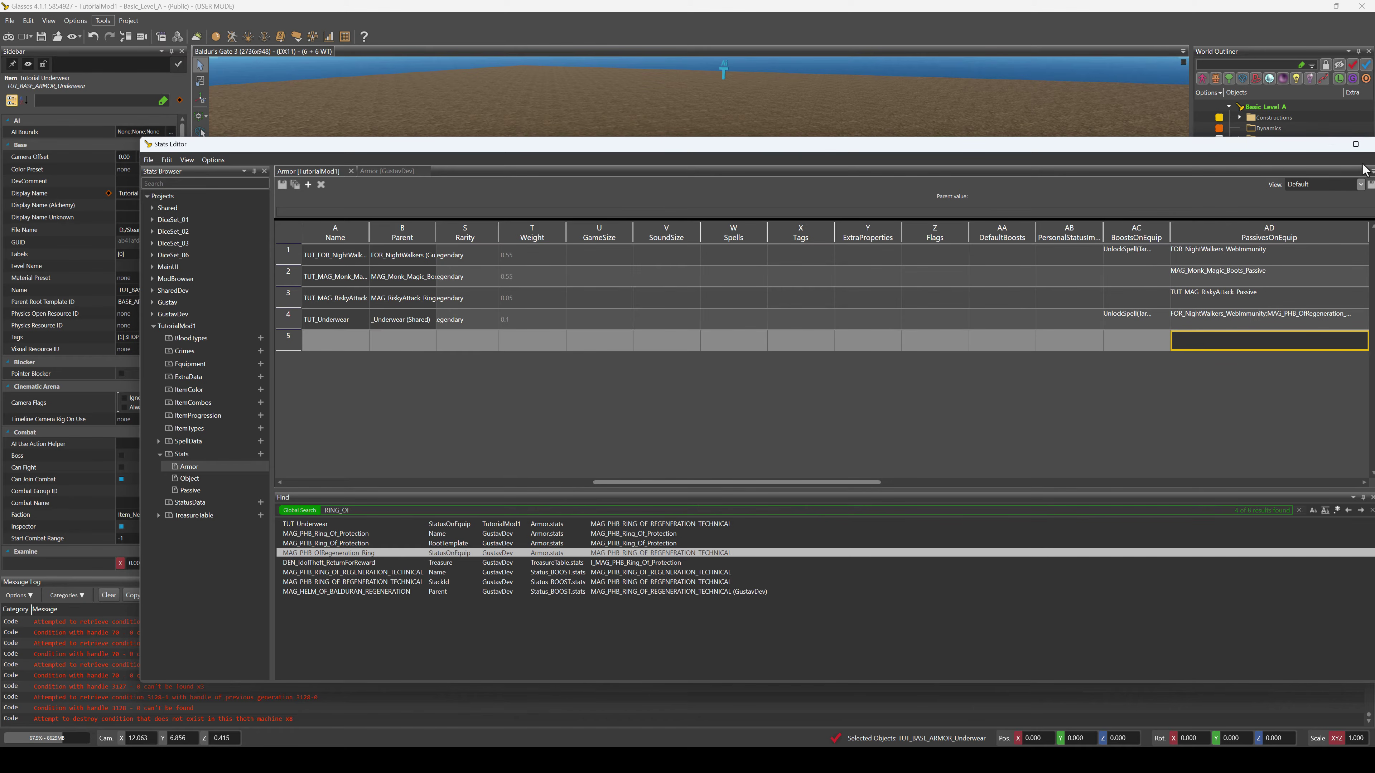
Close the Stats Editor and switch the level to game mode
{"action": "left_click_drag", "start_coordinate": [1273, 151], "coordinate": [1235, 152]}
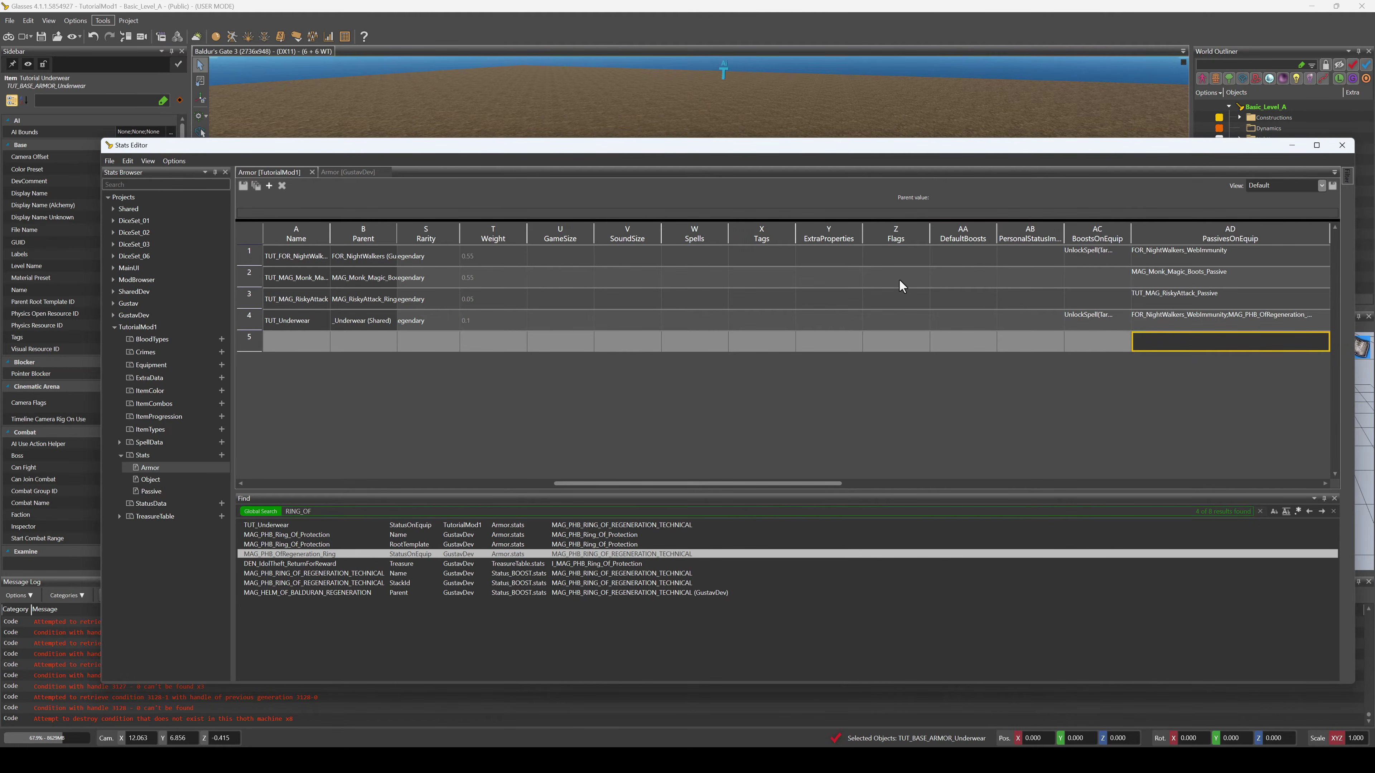
{"action": "left_click", "coordinate": [567, 128]}
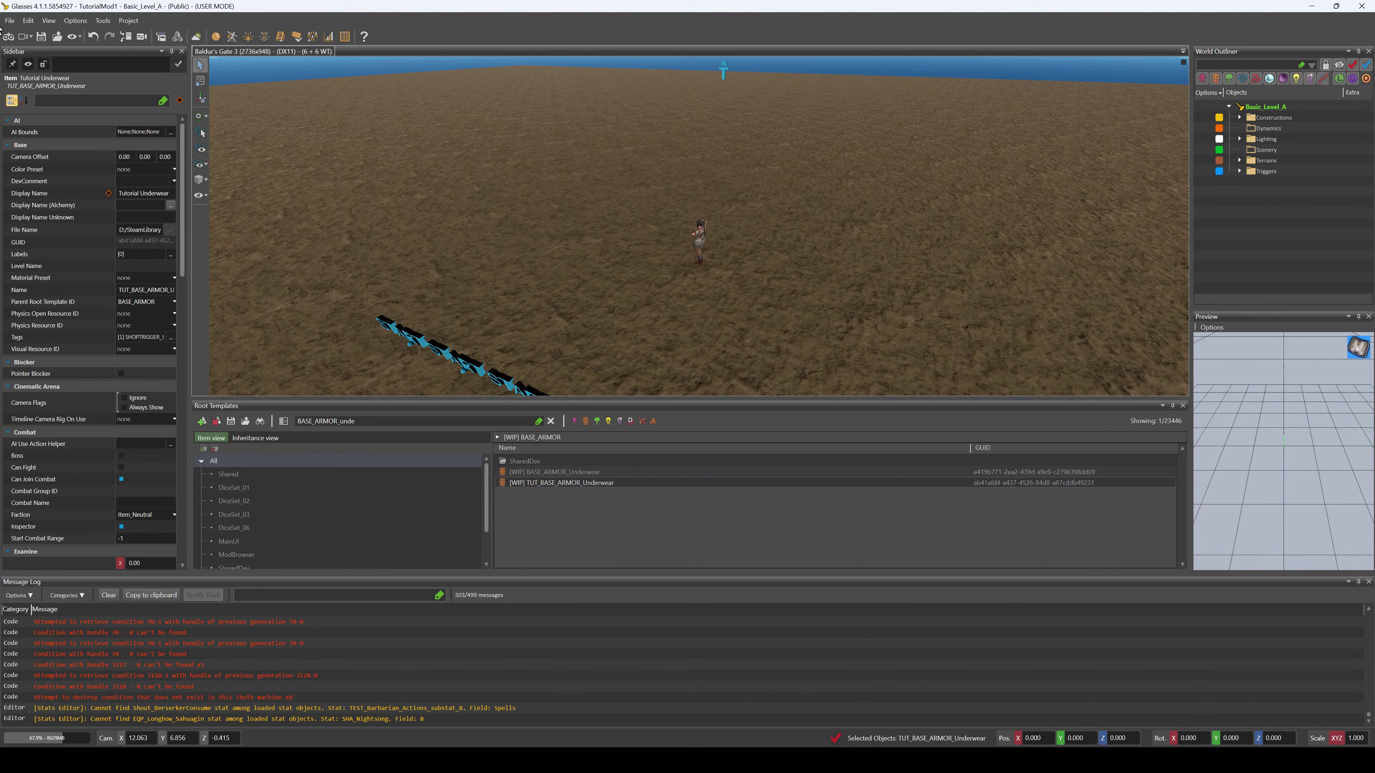
{"action": "left_click", "coordinate": [18, 34]}
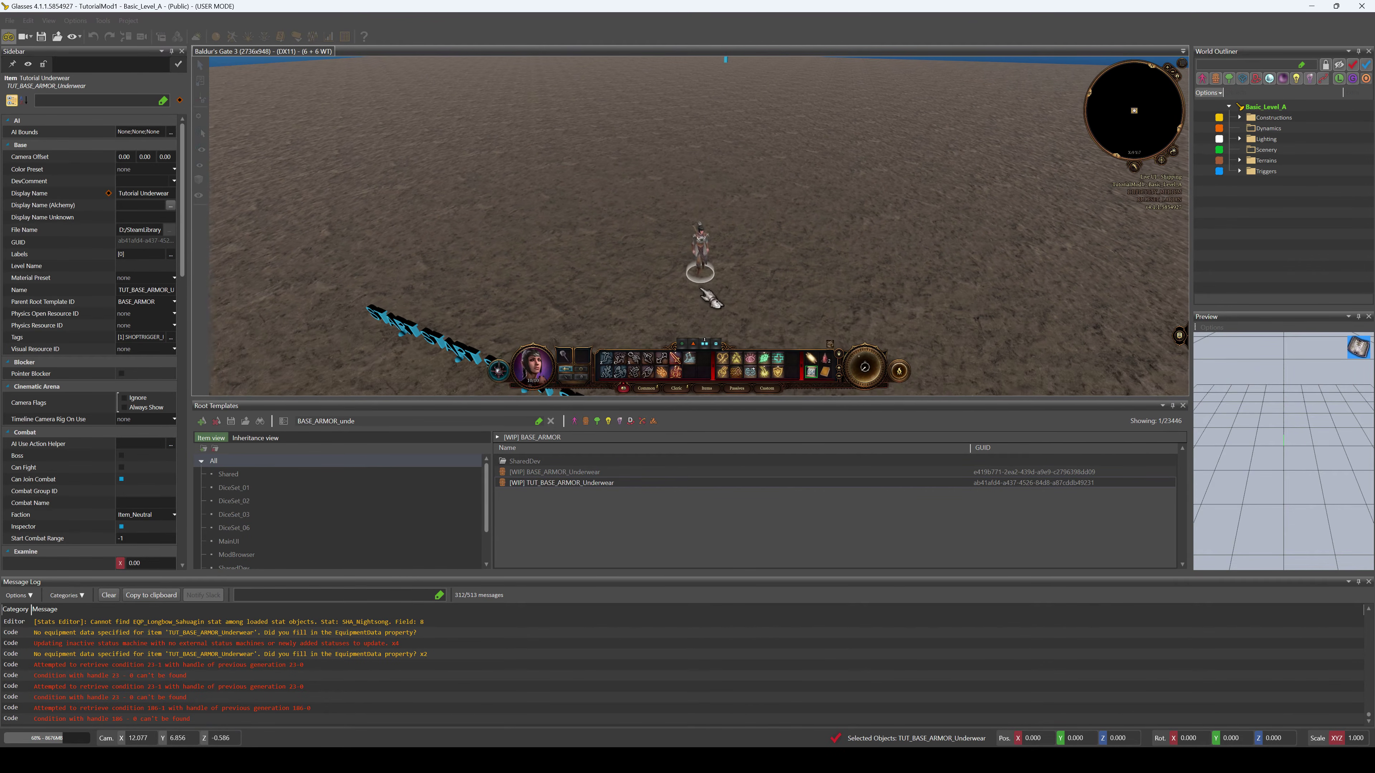
Inspect the name and passives of Shadowheart's equipped underwear in the inventory, then close the character sheet
{"action": "key", "text": "i"}
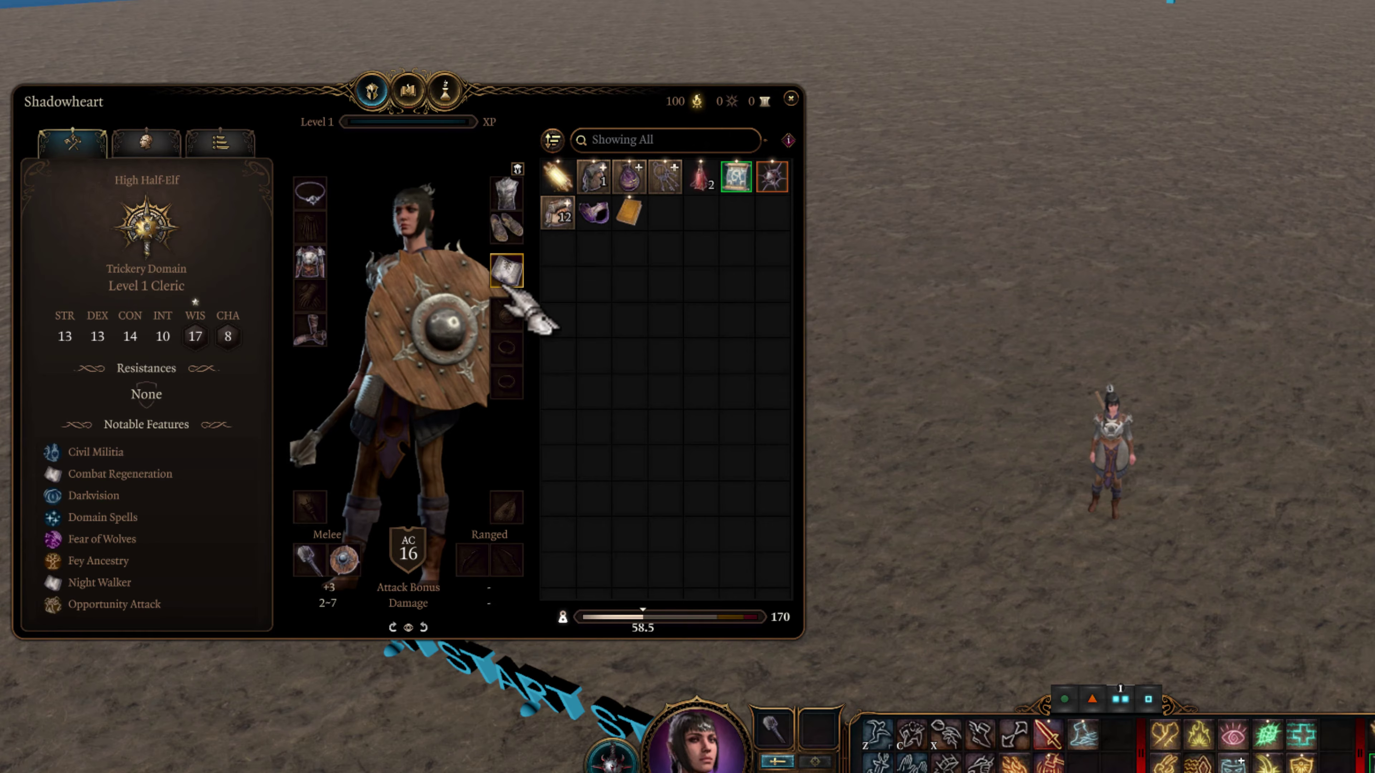
{"action": "mouse_move", "coordinate": [506, 276]}
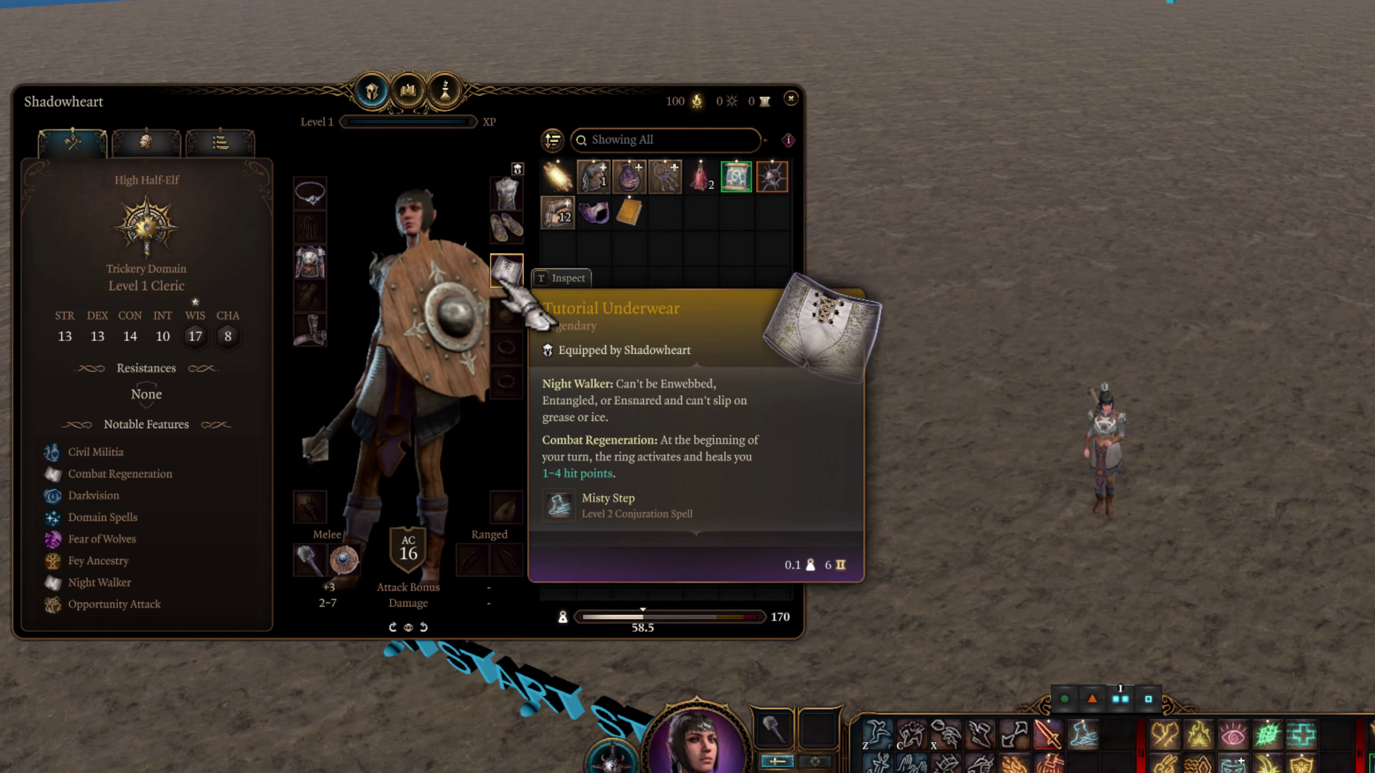
{"action": "left_click", "coordinate": [790, 98]}
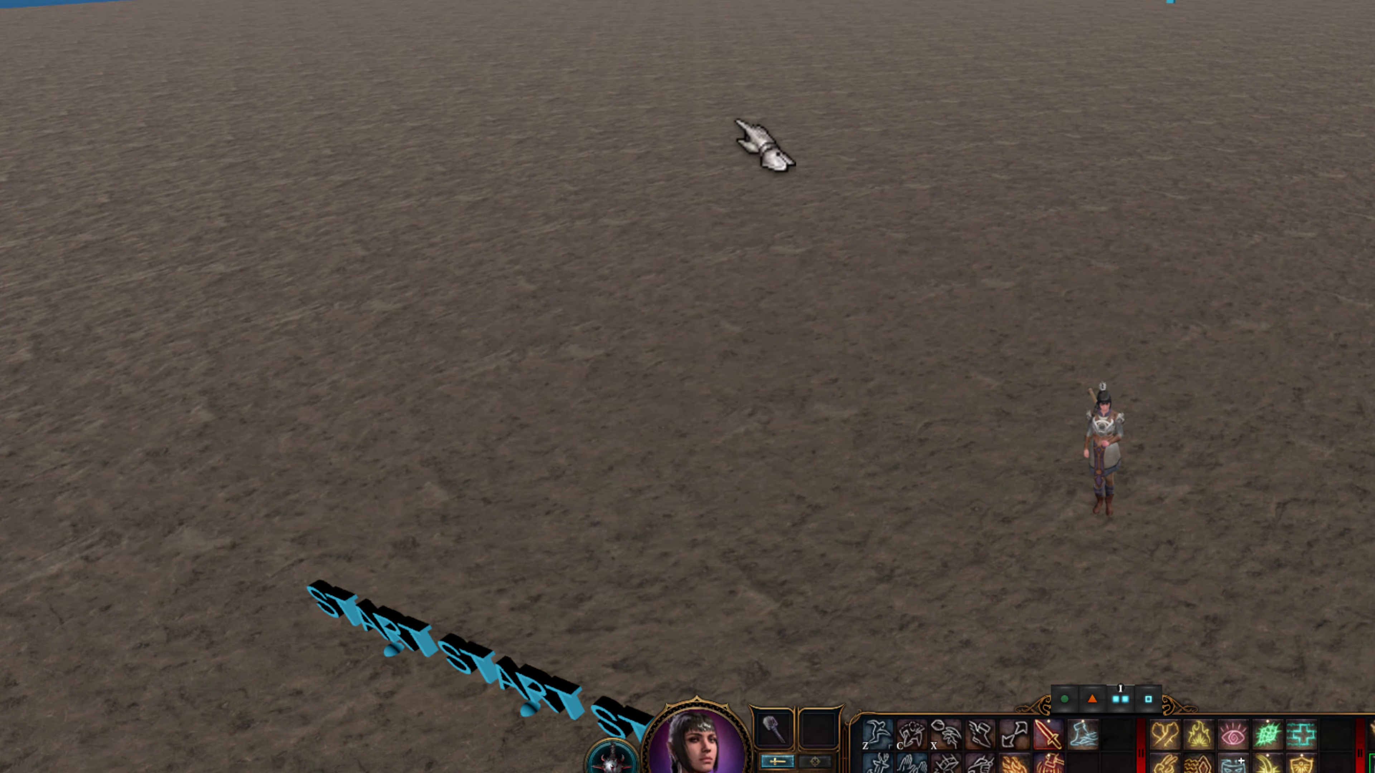
Leave game mode and reopen TutorialMod1's Armor stats to examine the PassivesOnEquip and StatusOnEquip values of TUT_Underwear
{"action": "key", "text": "ctrl+g"}
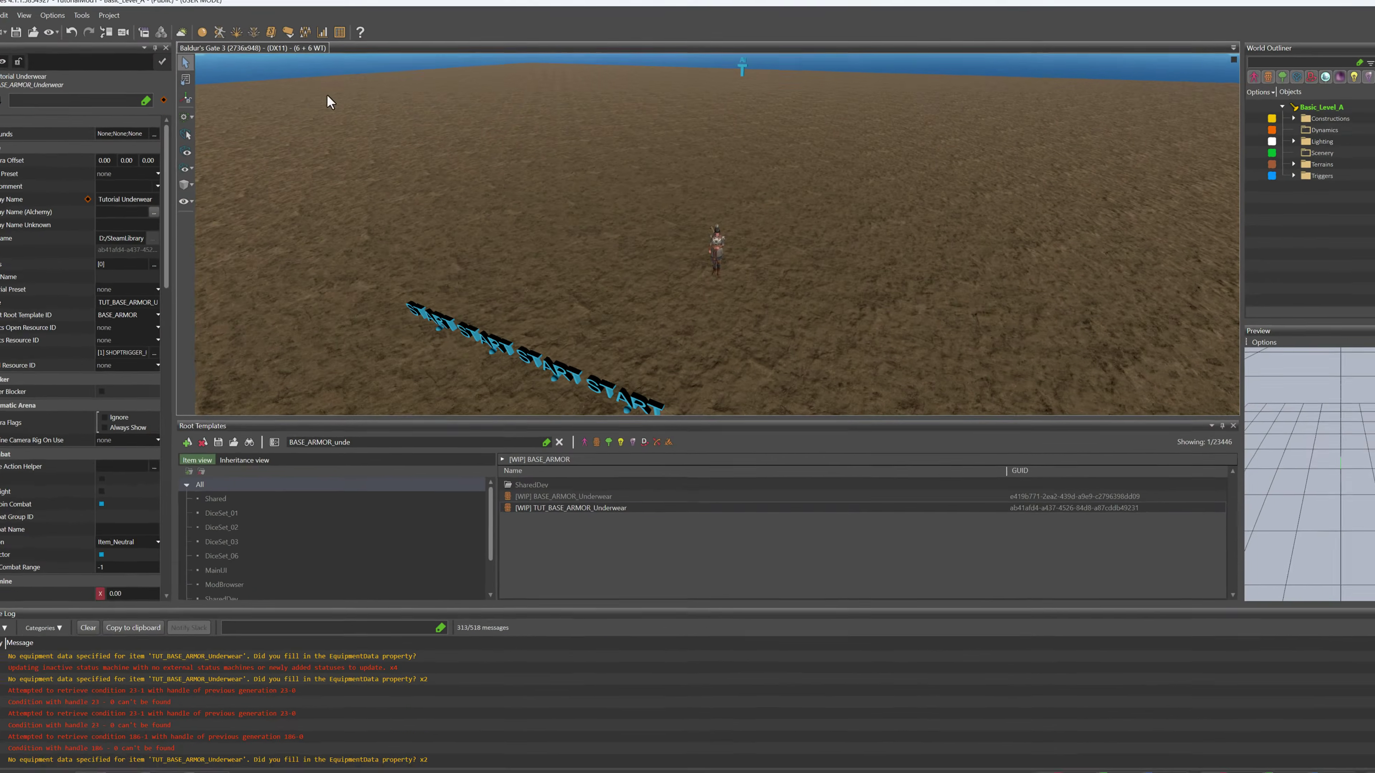
{"action": "left_click", "coordinate": [320, 31]}
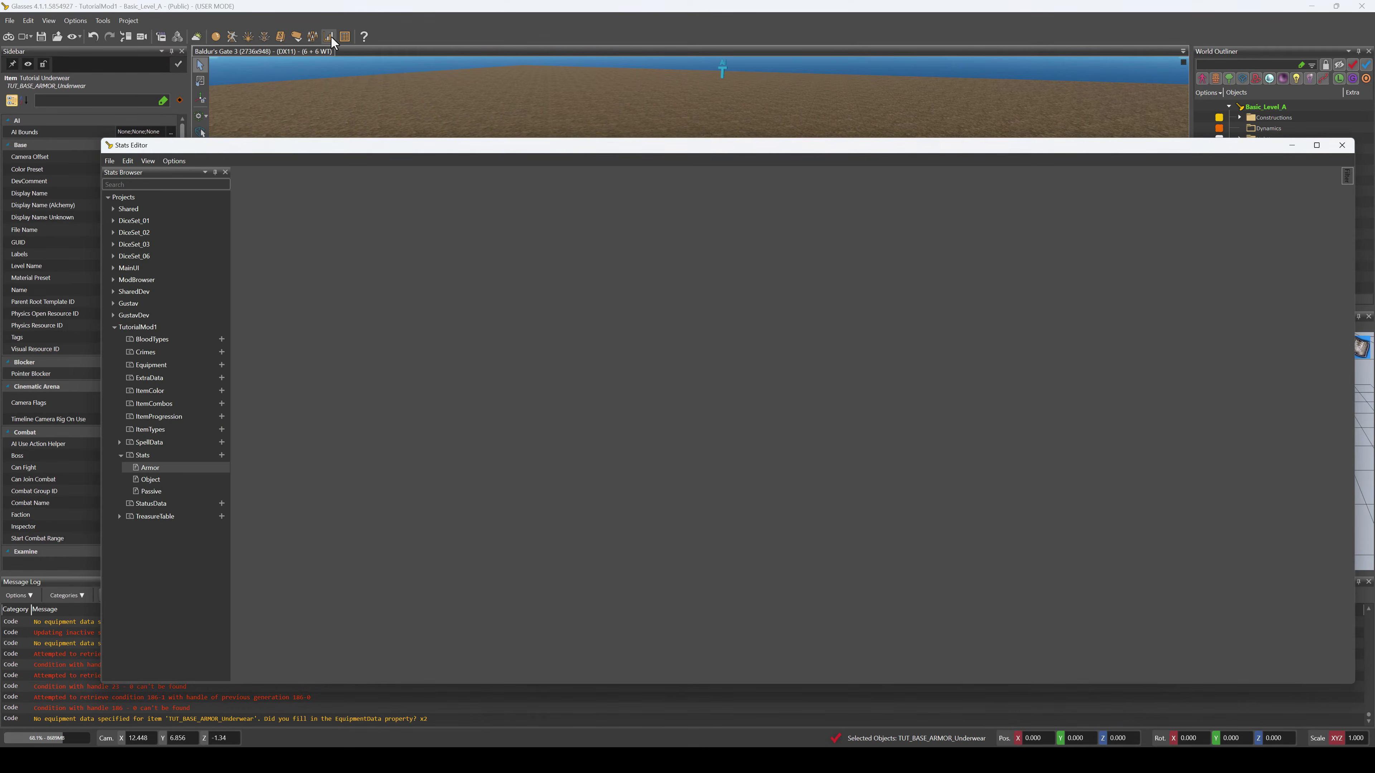
{"action": "double_click", "coordinate": [178, 467]}
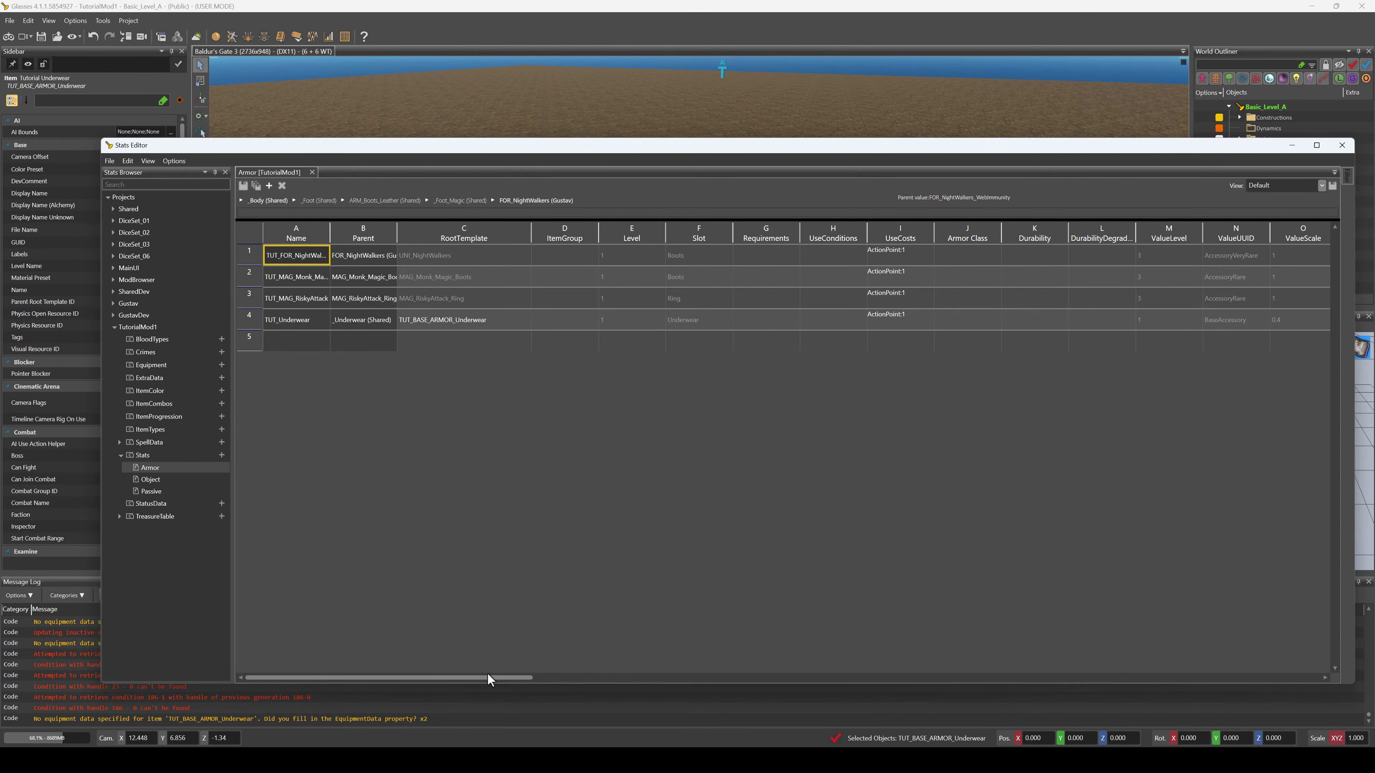
{"action": "left_click_drag", "start_coordinate": [488, 676], "coordinate": [879, 685]}
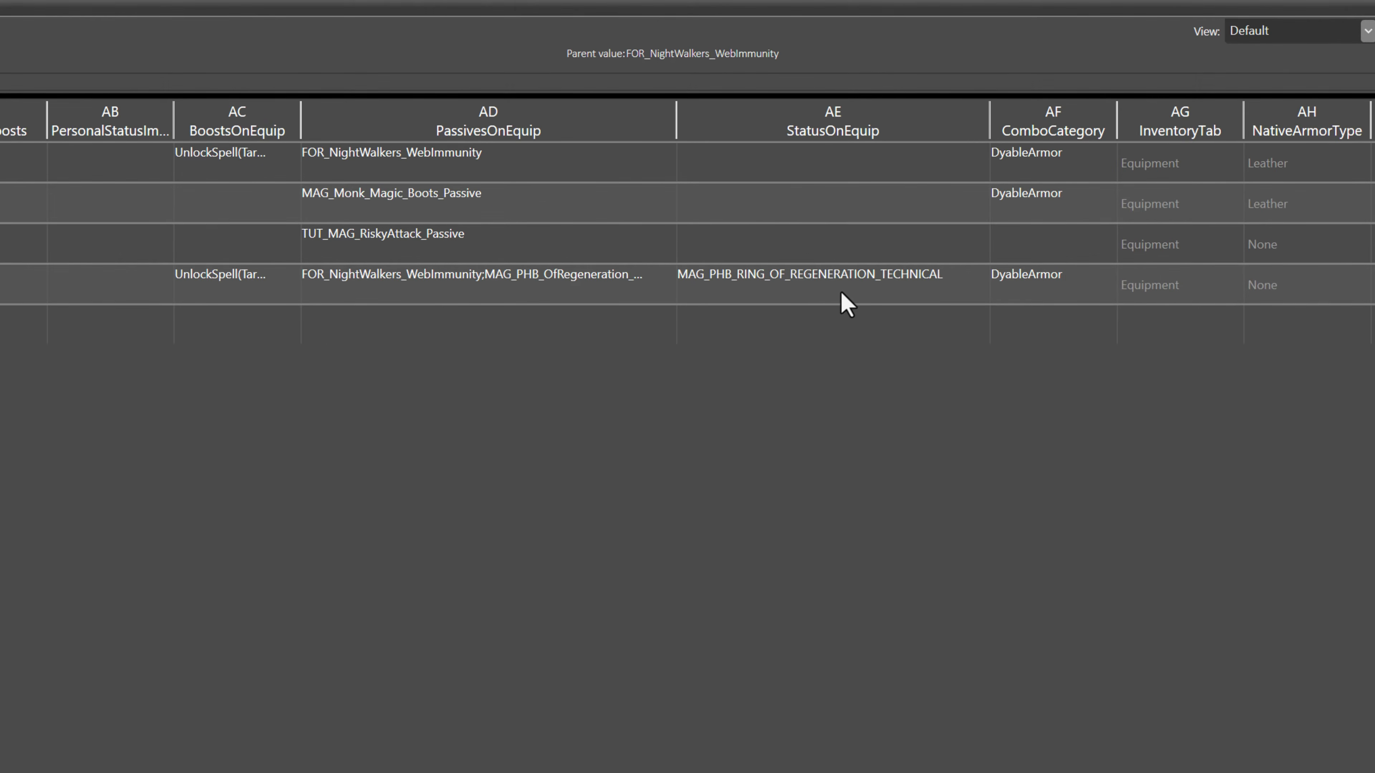
Search all stats for MAG_PHB_RING_OF_REGENERATION_TECHNICAL and open its Name entry in GustavDev's Status_BOOST stats
{"action": "left_click", "coordinate": [800, 273]}
{"action": "left_click", "coordinate": [798, 274]}
{"action": "key", "text": "ctrl+c"}
{"action": "left_click", "coordinate": [795, 276]}
{"action": "double_click", "coordinate": [792, 285]}
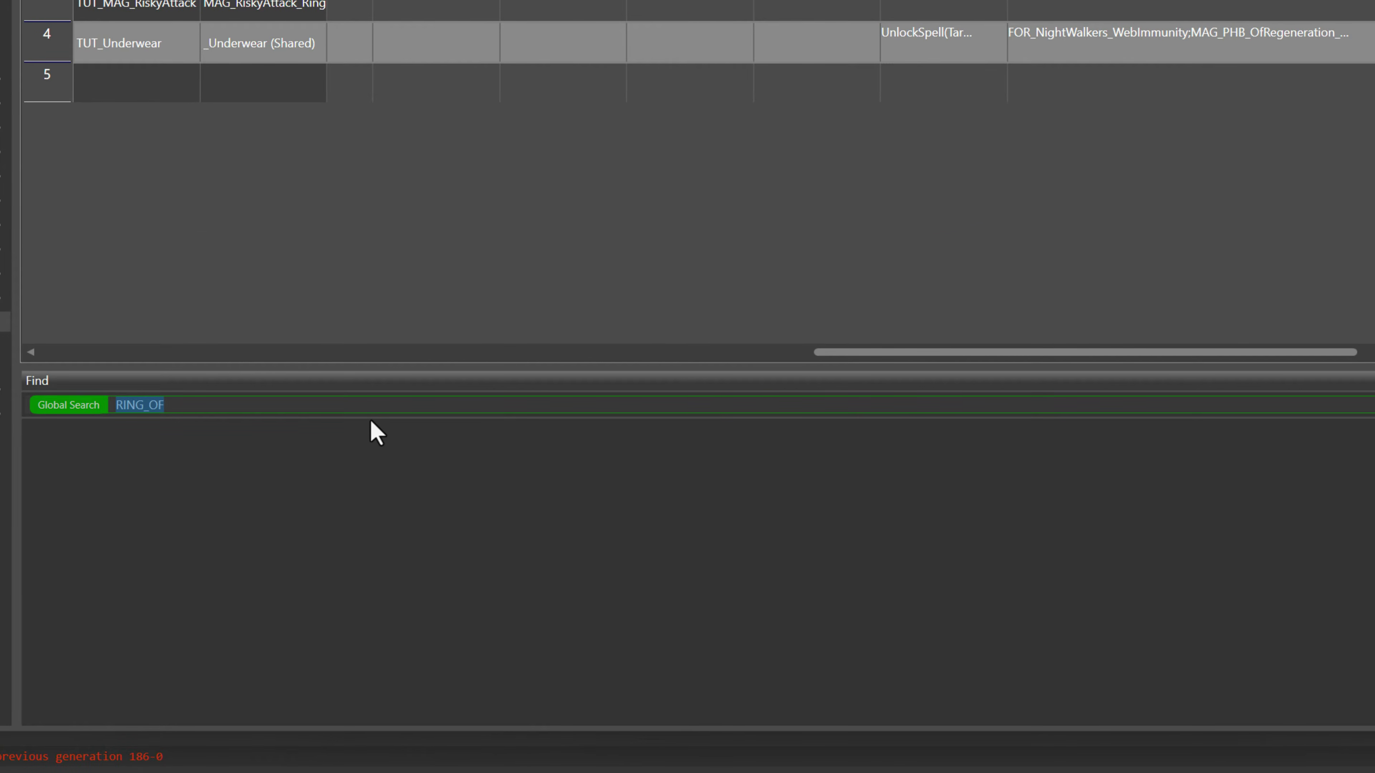
{"action": "key", "text": "ctrl+v"}
{"action": "key", "text": "Return"}
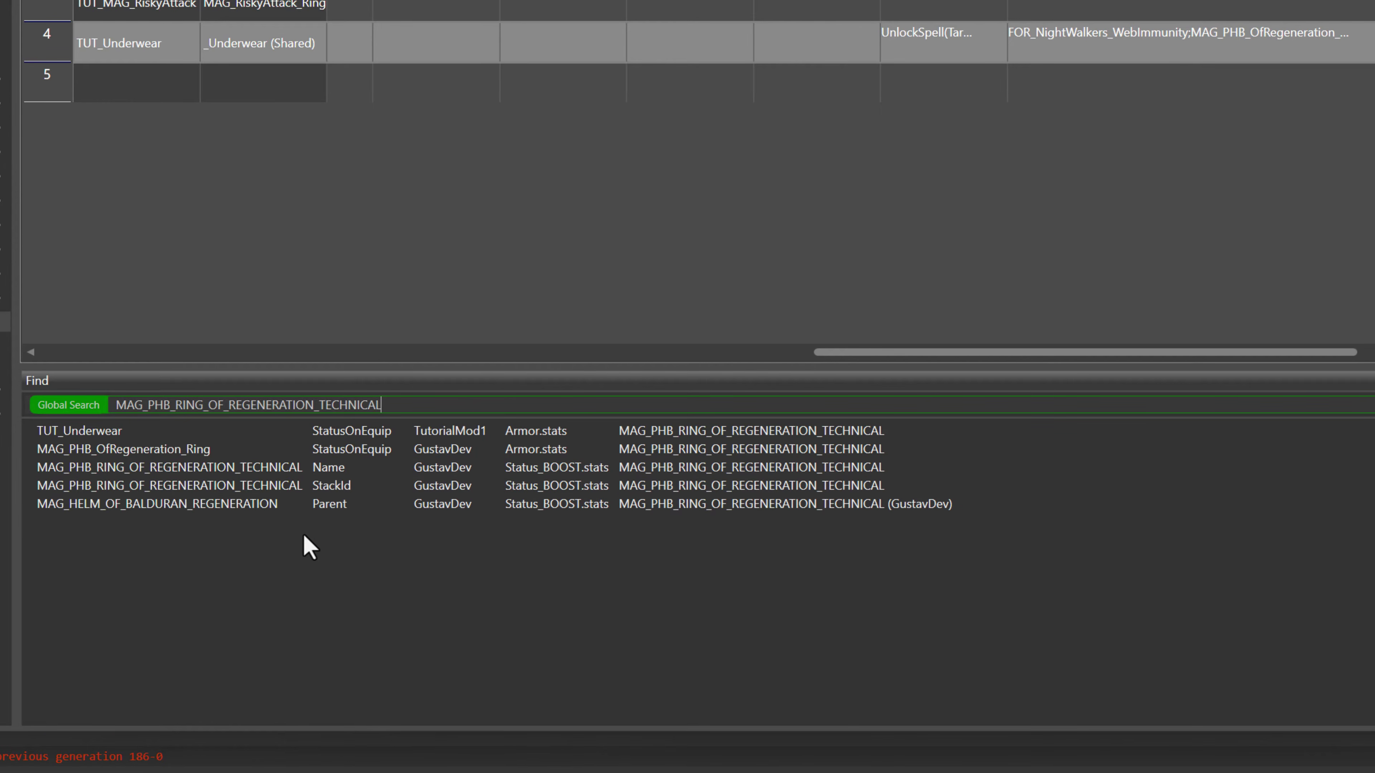
{"action": "left_click", "coordinate": [292, 468]}
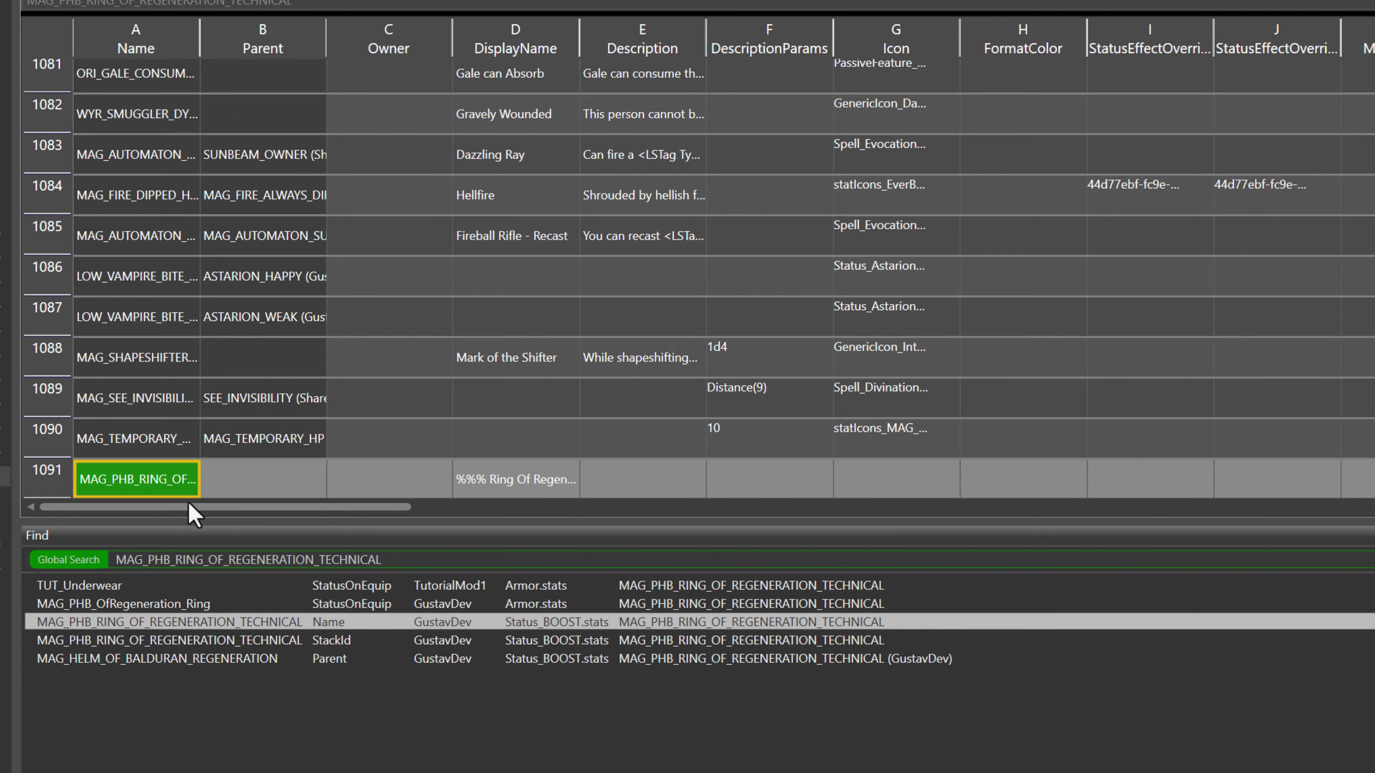
Examine the TickType and TickFunctors values of the MAG_PHB_RING_OF_REGENERATION_TECHNICAL status, widening the TickFunctors column to read its full expression
{"action": "left_click_drag", "start_coordinate": [263, 509], "coordinate": [1275, 586]}
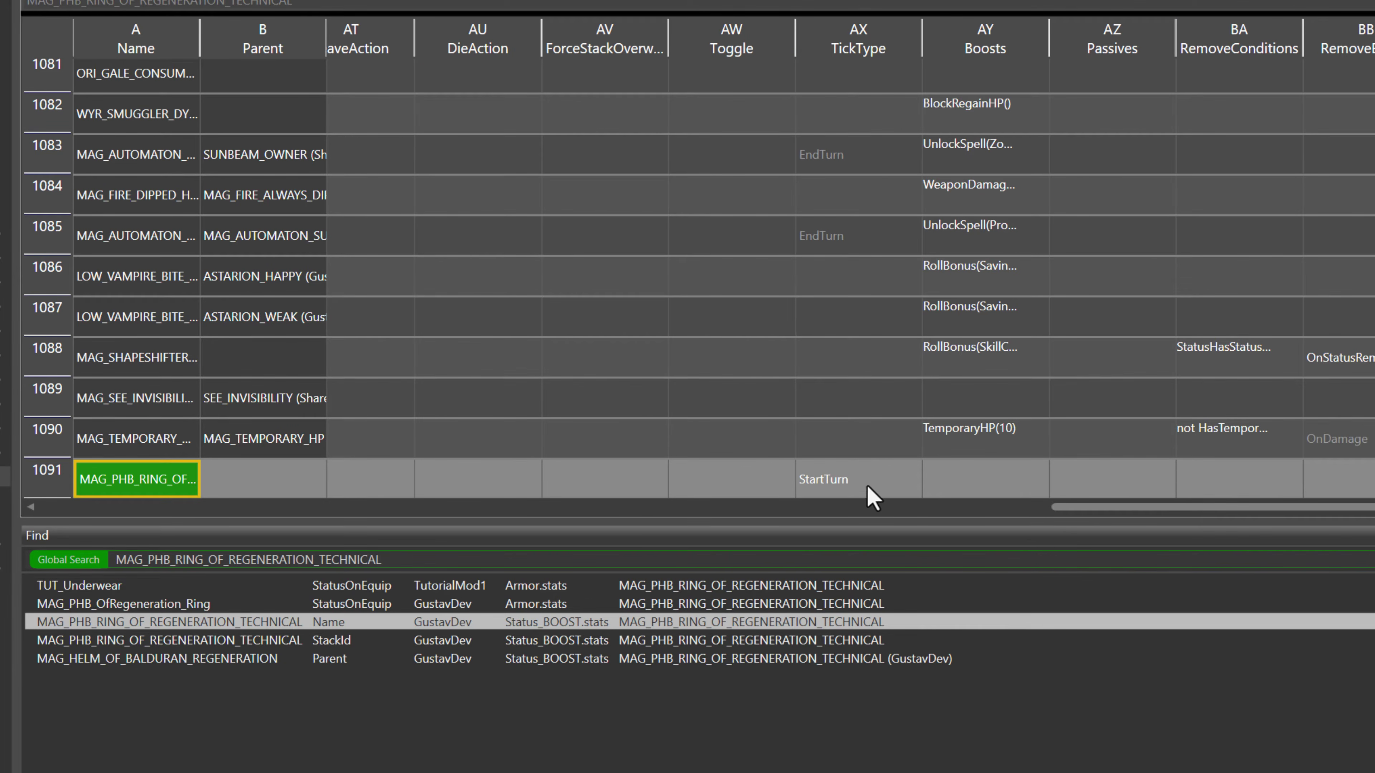
{"action": "left_click_drag", "start_coordinate": [1206, 509], "coordinate": [1359, 511]}
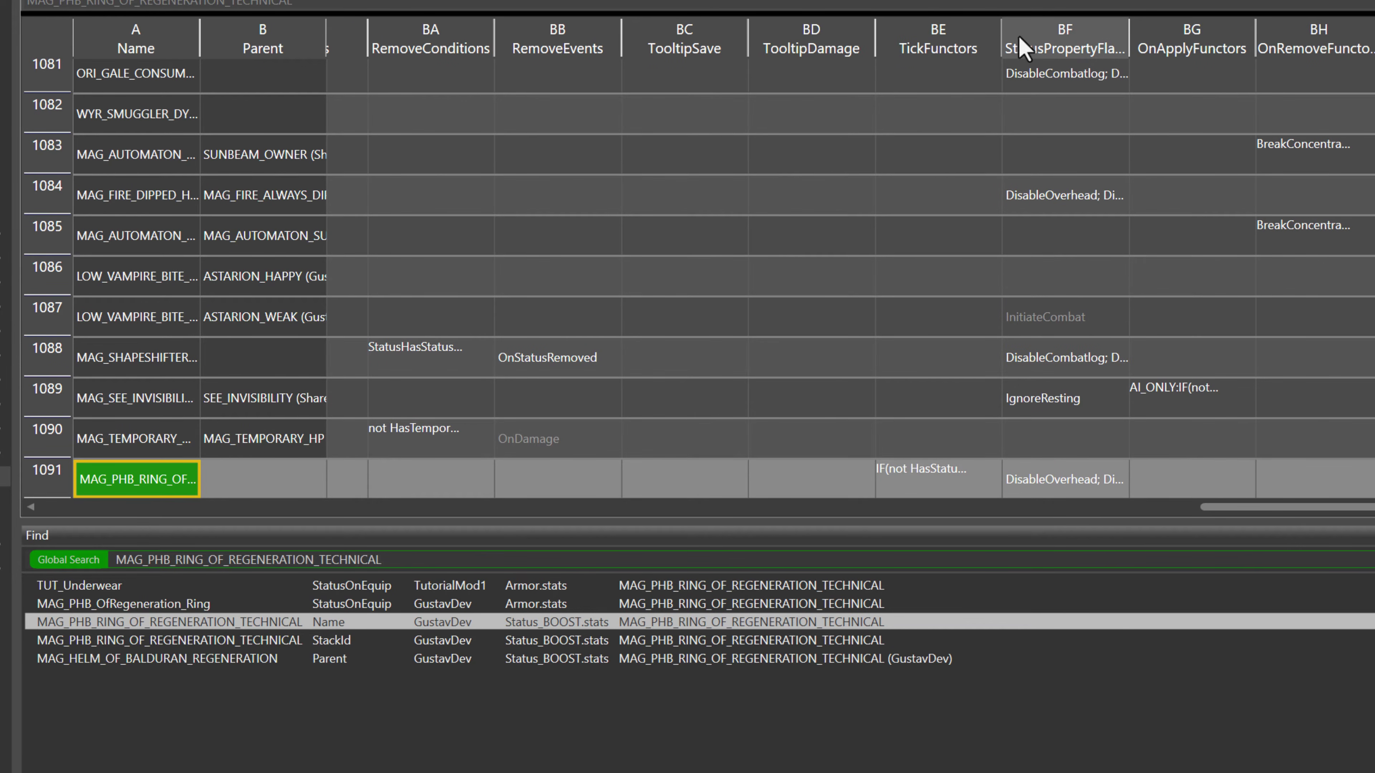
{"action": "left_click_drag", "start_coordinate": [1002, 27], "coordinate": [1374, 7]}
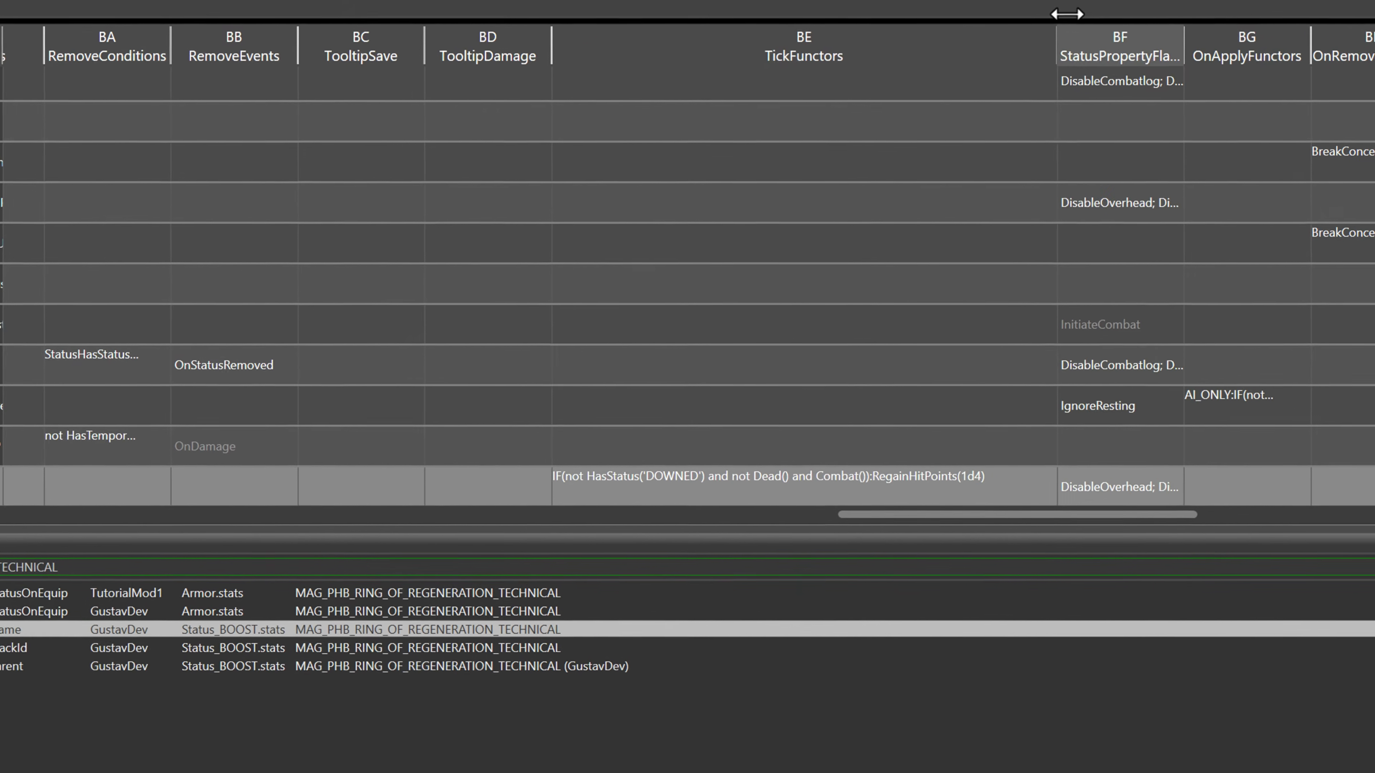
{"action": "left_click_drag", "start_coordinate": [1067, 14], "coordinate": [1082, 14]}
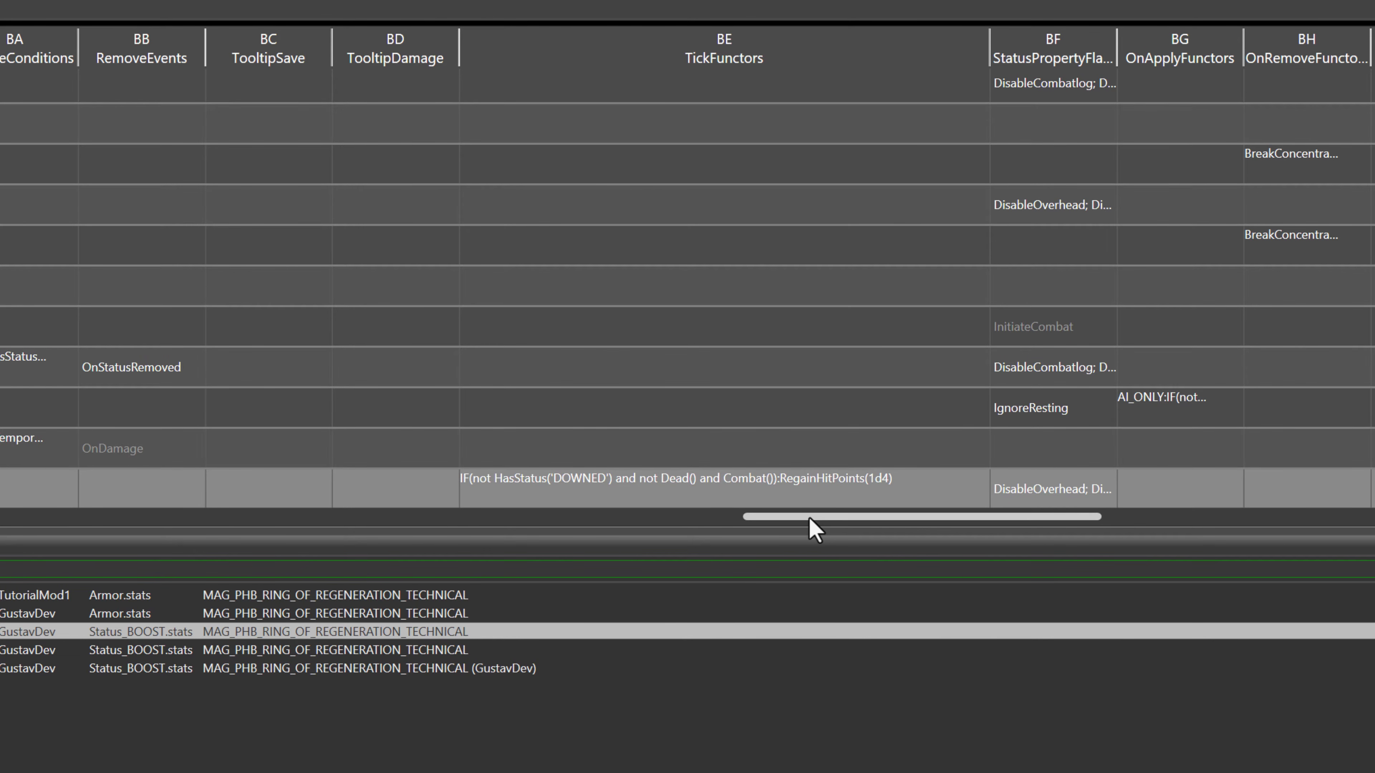
{"action": "scroll", "coordinate": [818, 515], "scroll_direction": "right", "scroll_amount": 2}
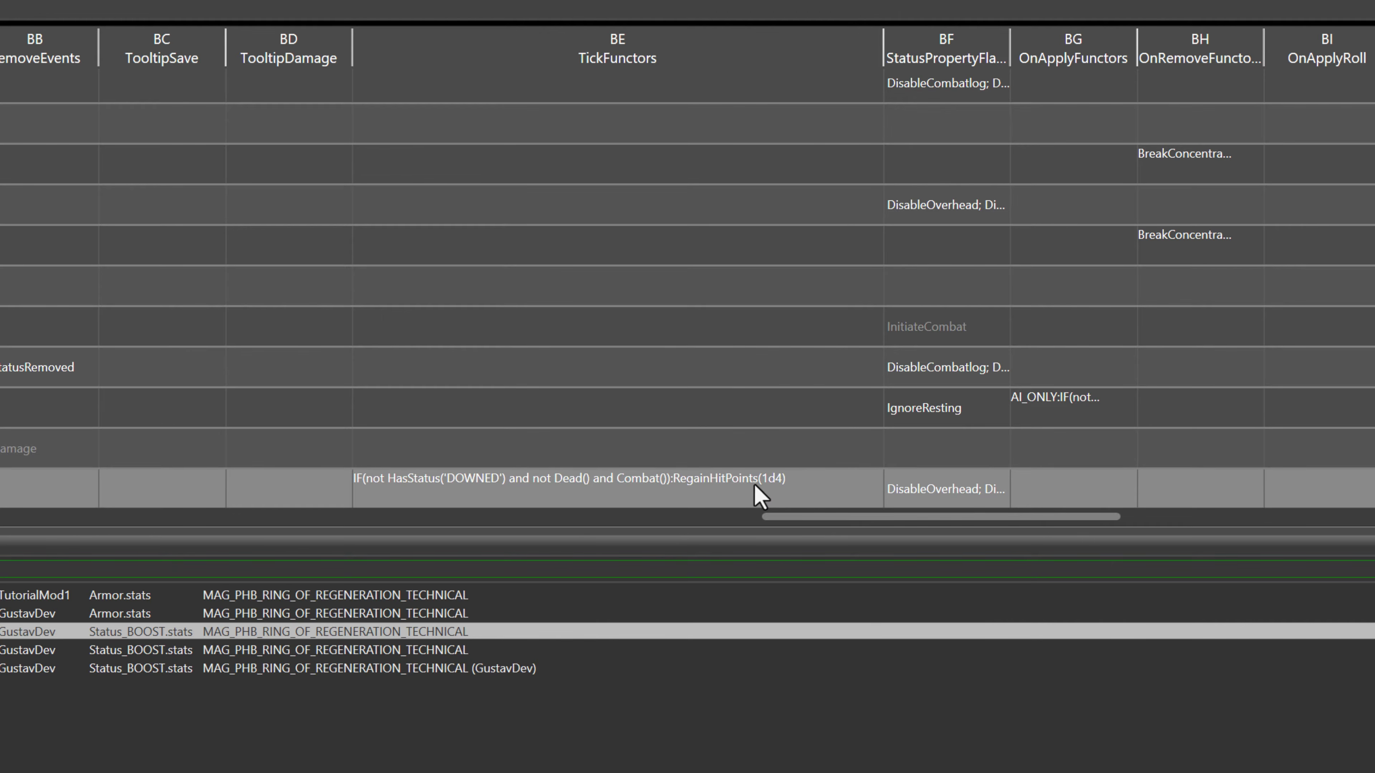
{"action": "double_click", "coordinate": [773, 490]}
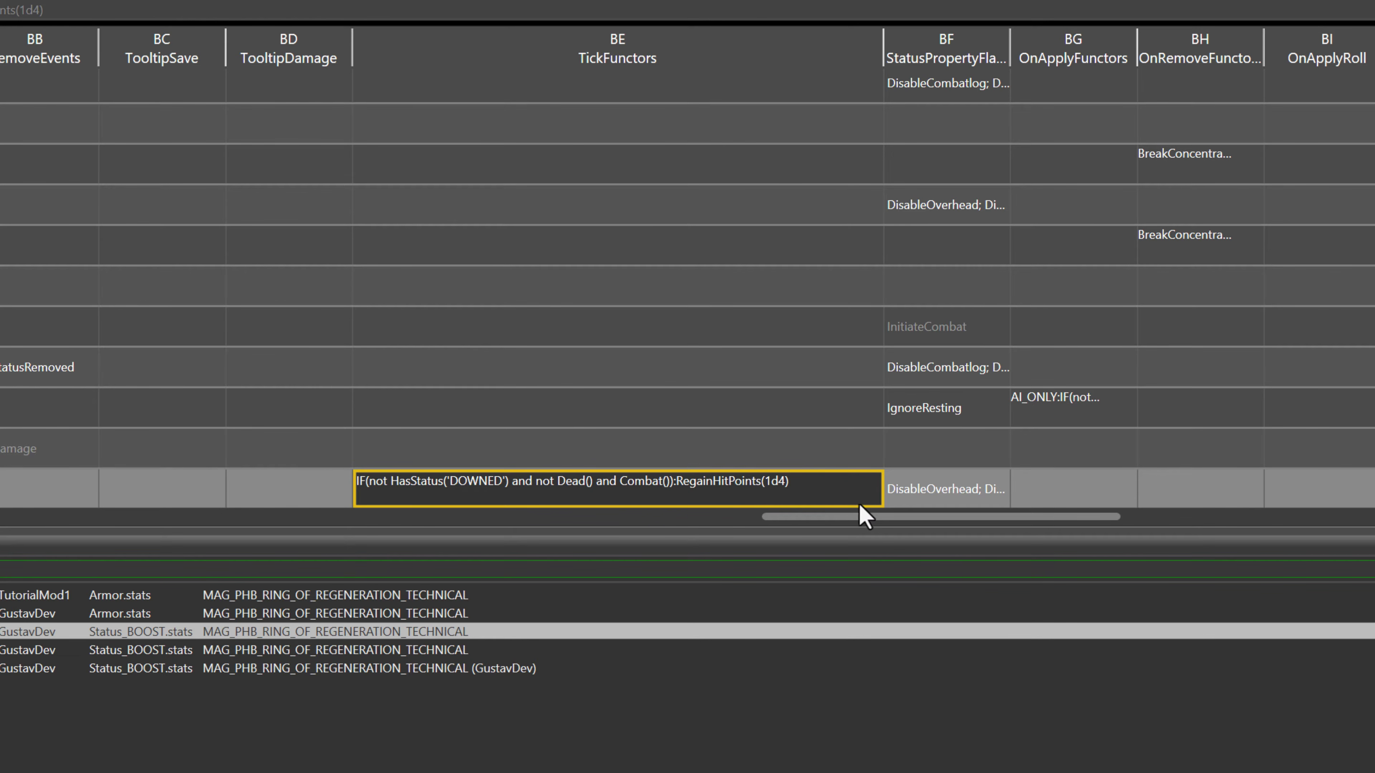
{"action": "left_click_drag", "start_coordinate": [878, 519], "coordinate": [199, 522]}
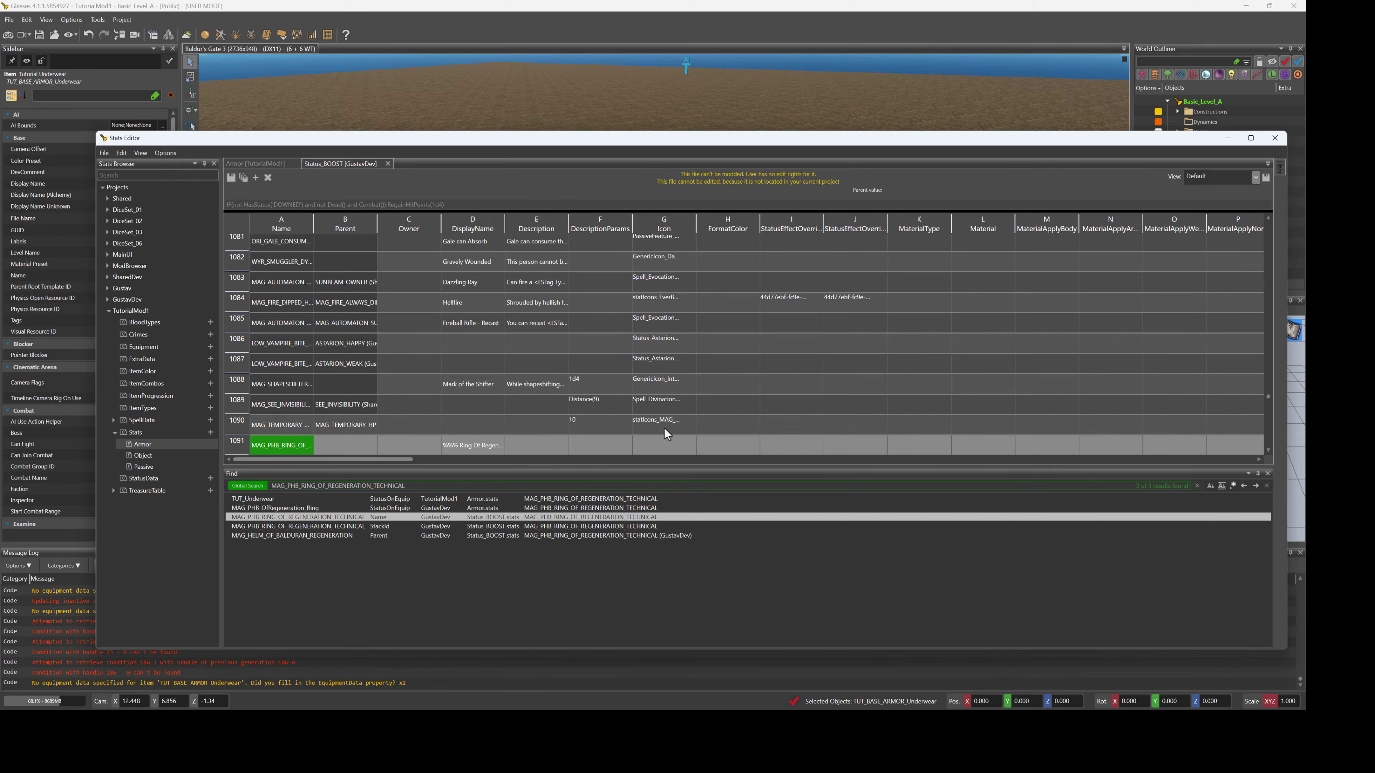
{"action": "left_click_drag", "start_coordinate": [375, 460], "coordinate": [924, 475]}
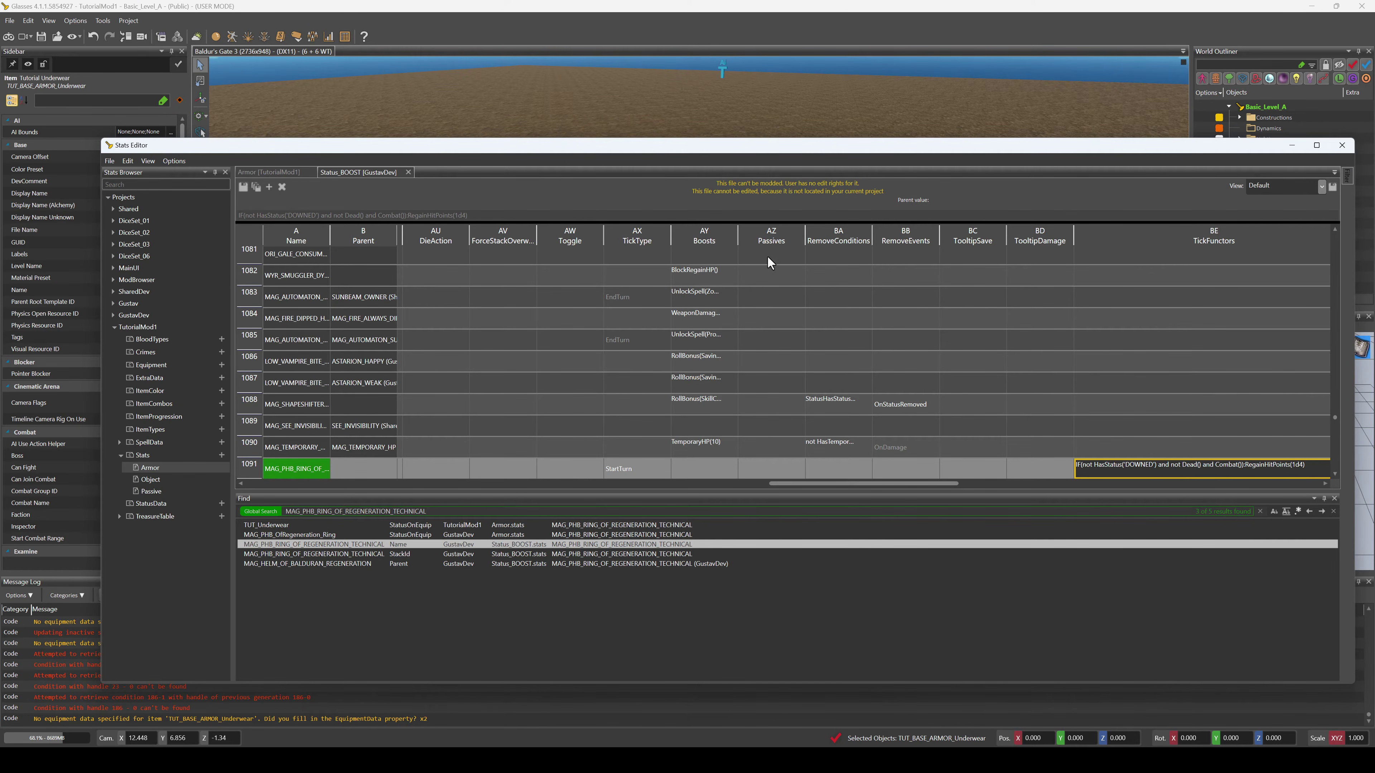
Close the Stats Editor and switch the level to game mode
{"action": "key", "text": "alt+F4"}
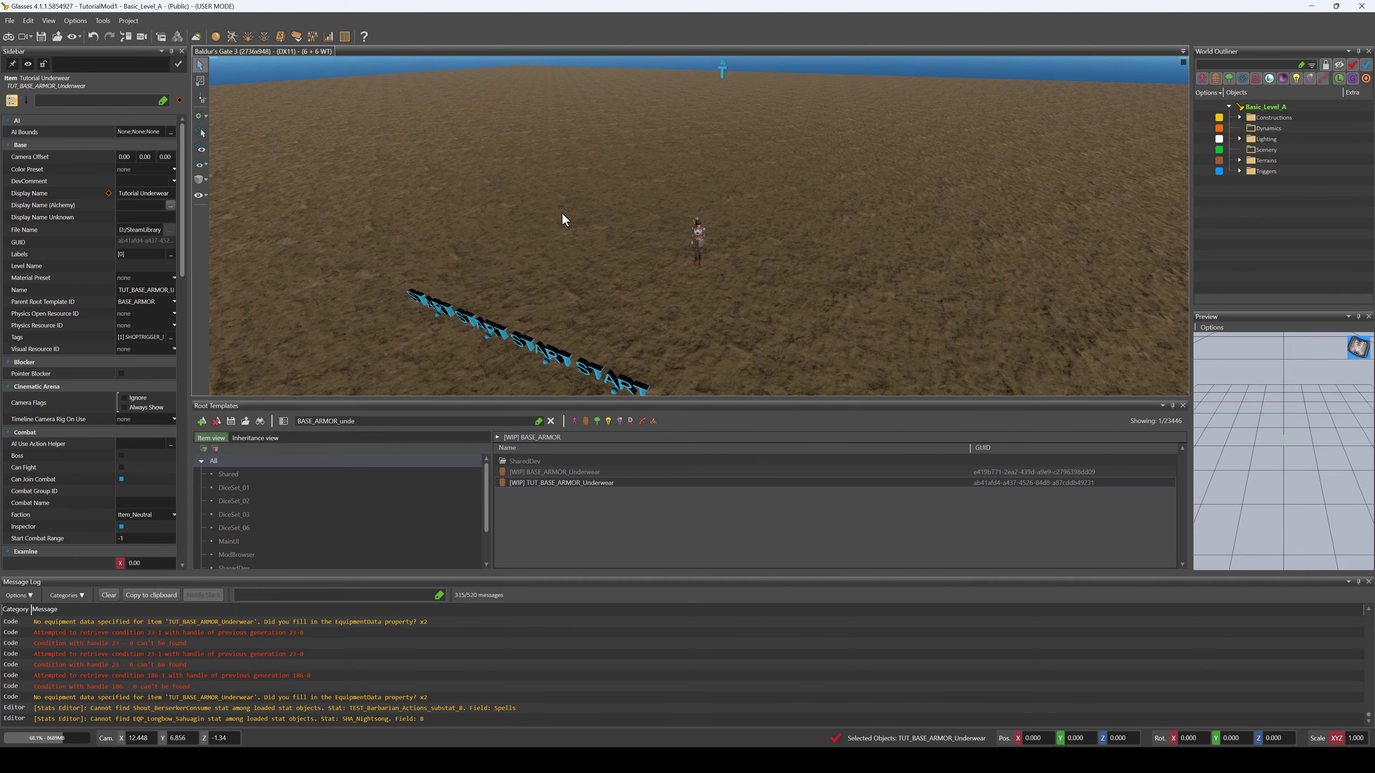
{"action": "left_click", "coordinate": [685, 269]}
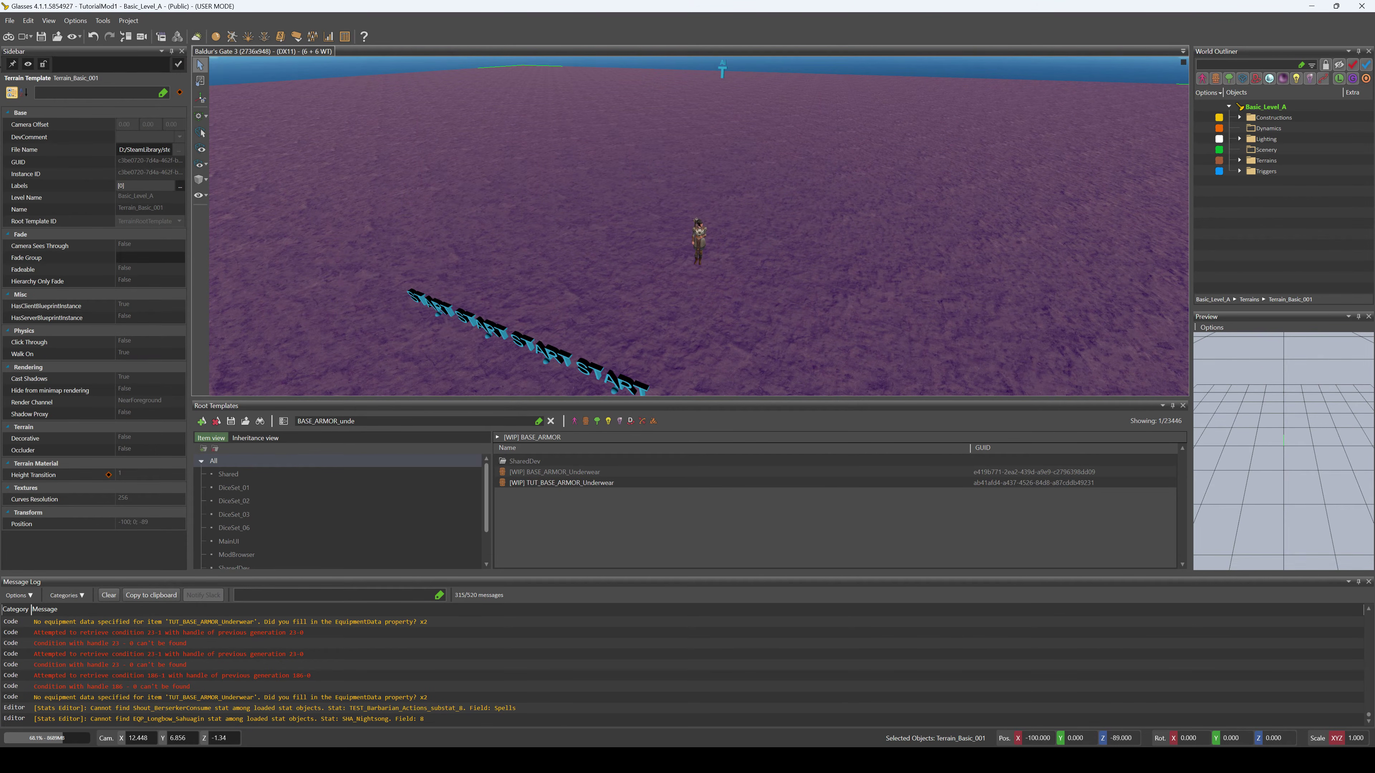
{"action": "left_click", "coordinate": [8, 36]}
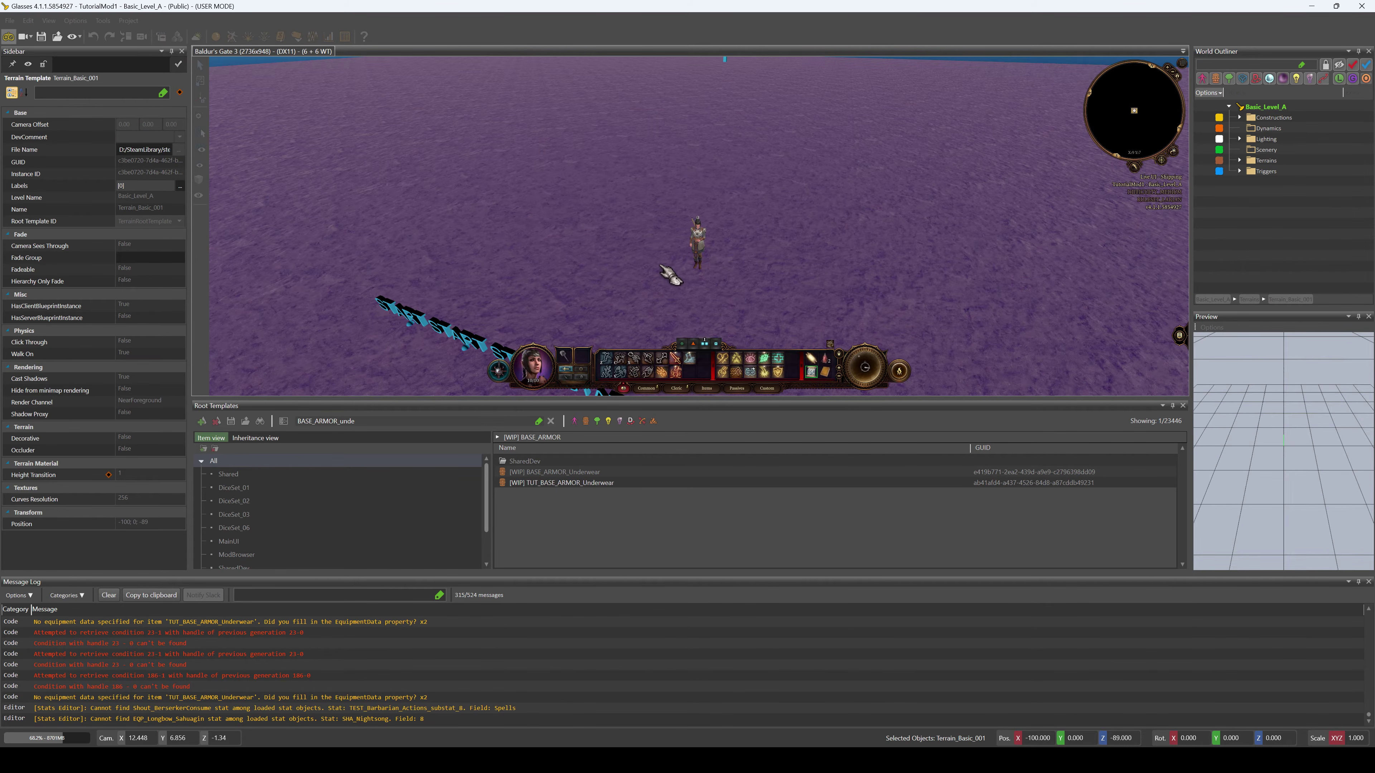
Inspect Shadowheart's equipped underwear in the inventory and return the level from game mode to editing
{"action": "key", "text": "i"}
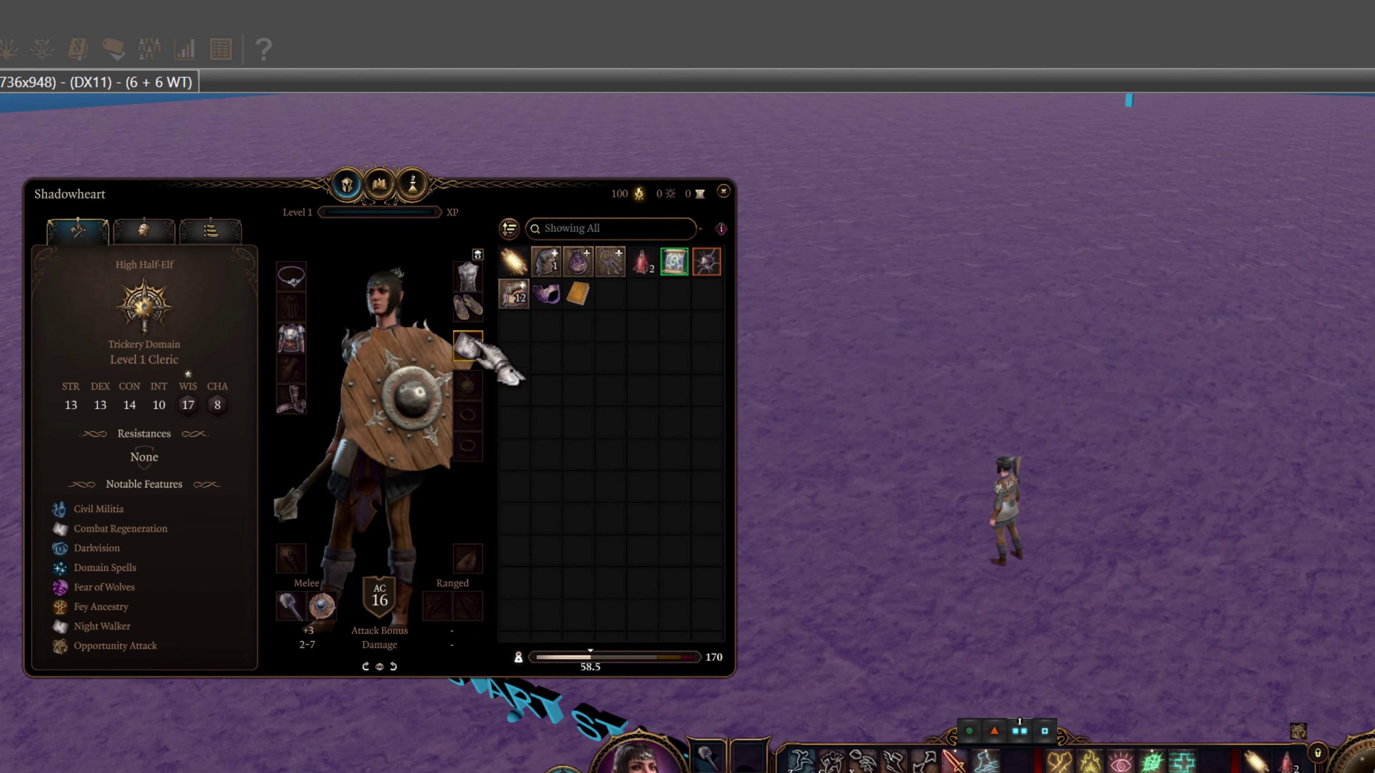
{"action": "mouse_move", "coordinate": [476, 344]}
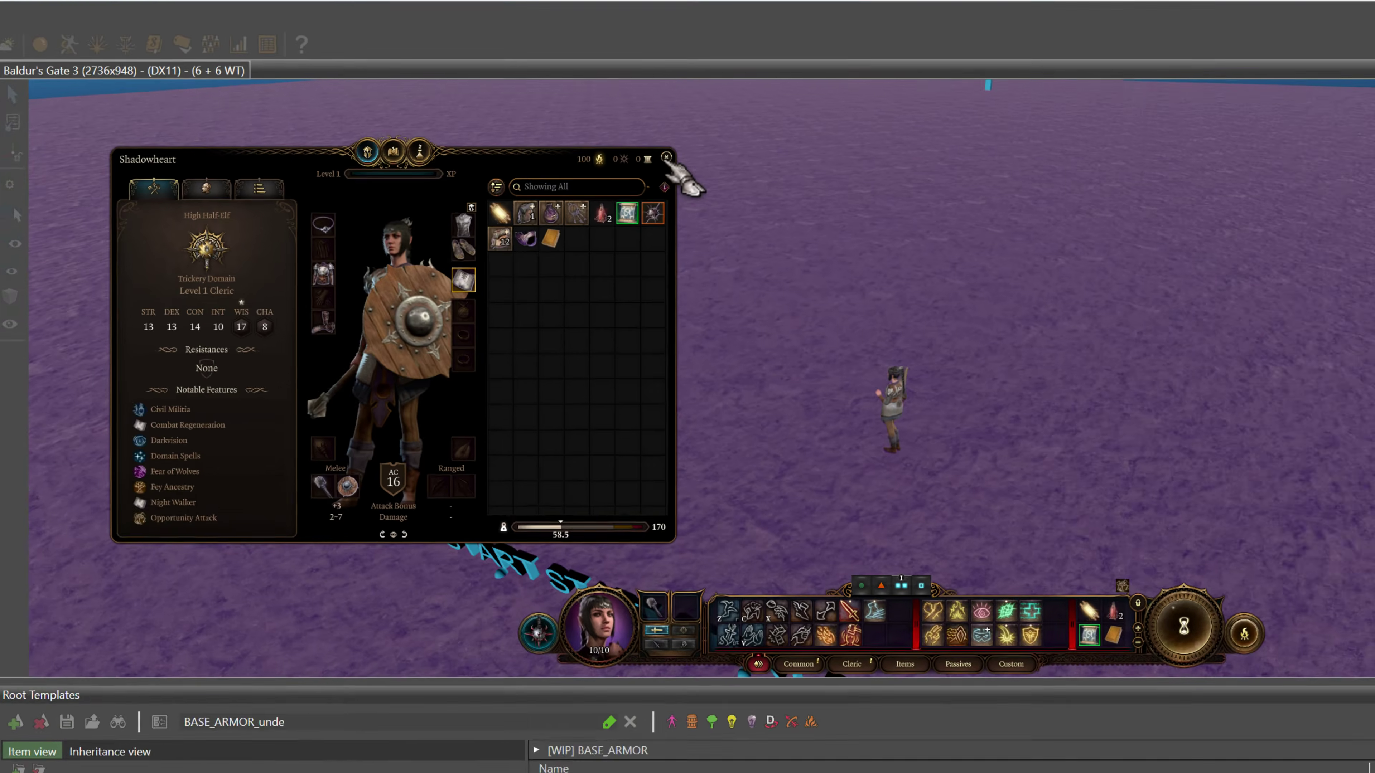
{"action": "left_click", "coordinate": [666, 157]}
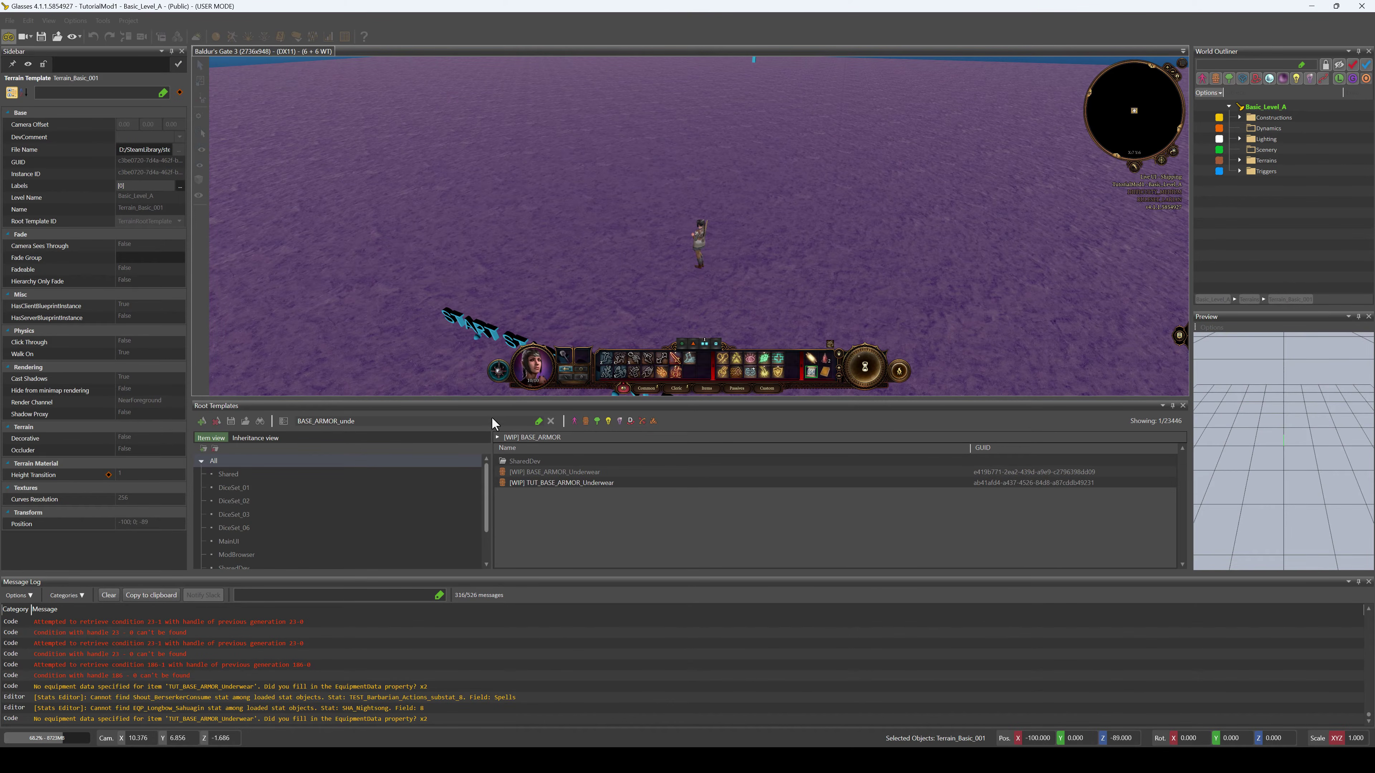
{"action": "left_click", "coordinate": [686, 286]}
{"action": "left_click", "coordinate": [712, 278]}
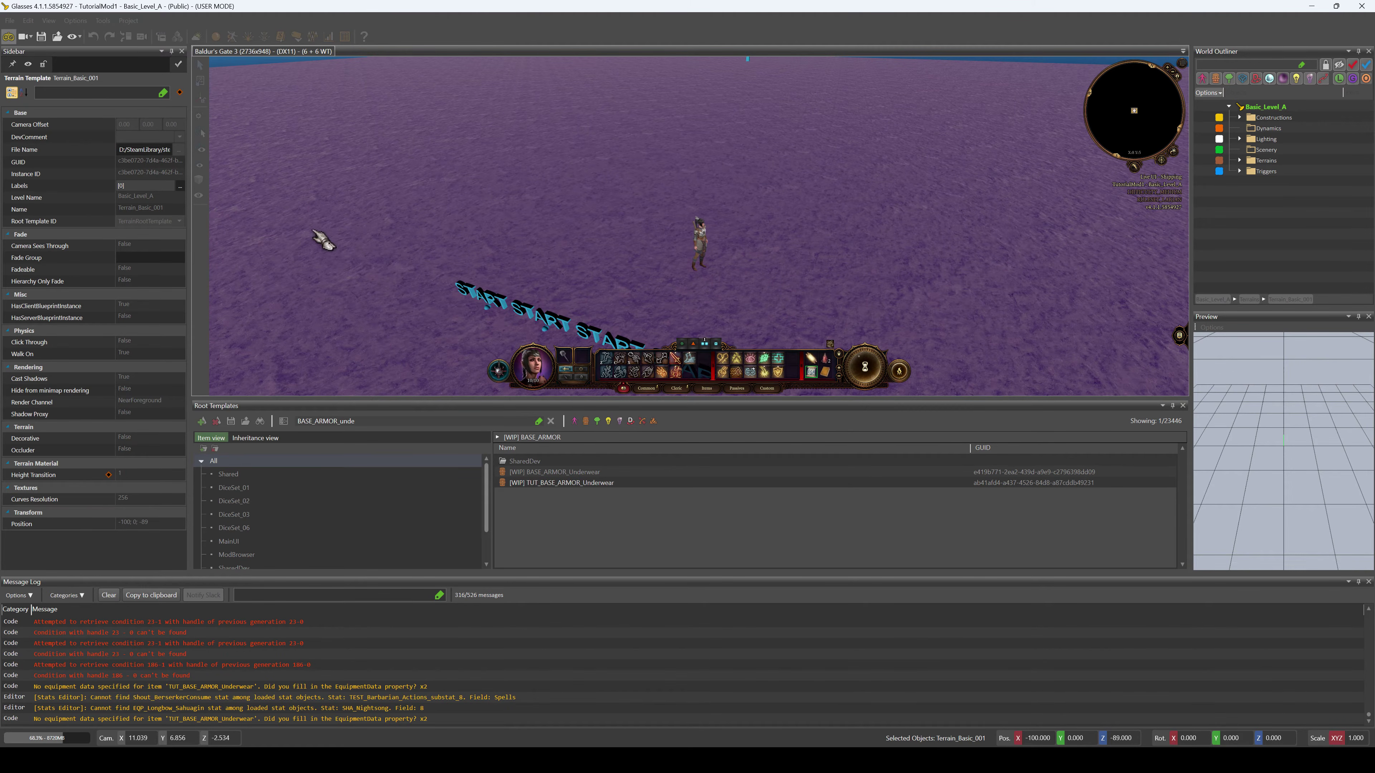
{"action": "key", "text": "ctrl+g"}
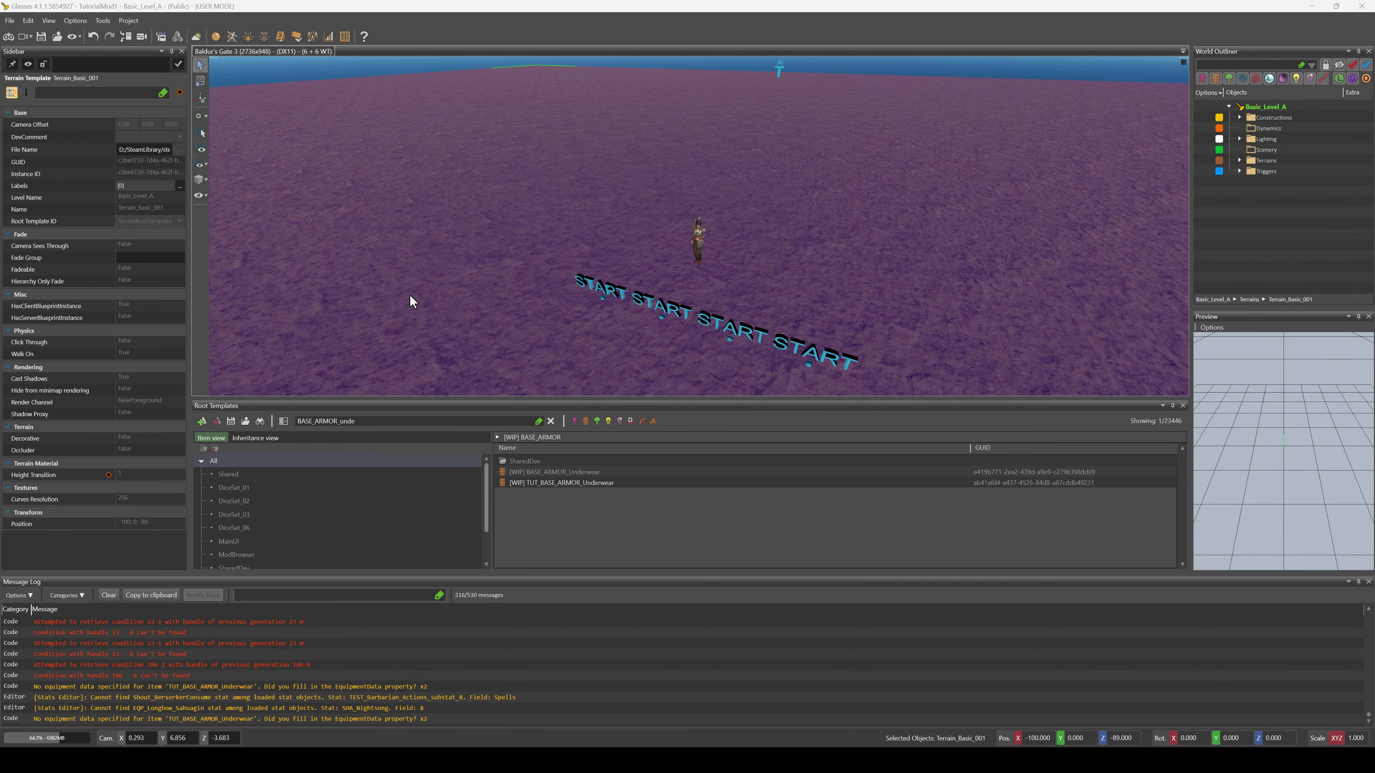
Filter the root templates by Gloves, preview the leather glove variants and select ARM_Gloves_Leather_D
{"action": "double_click", "coordinate": [392, 418]}
{"action": "type", "text": "Gloves"}
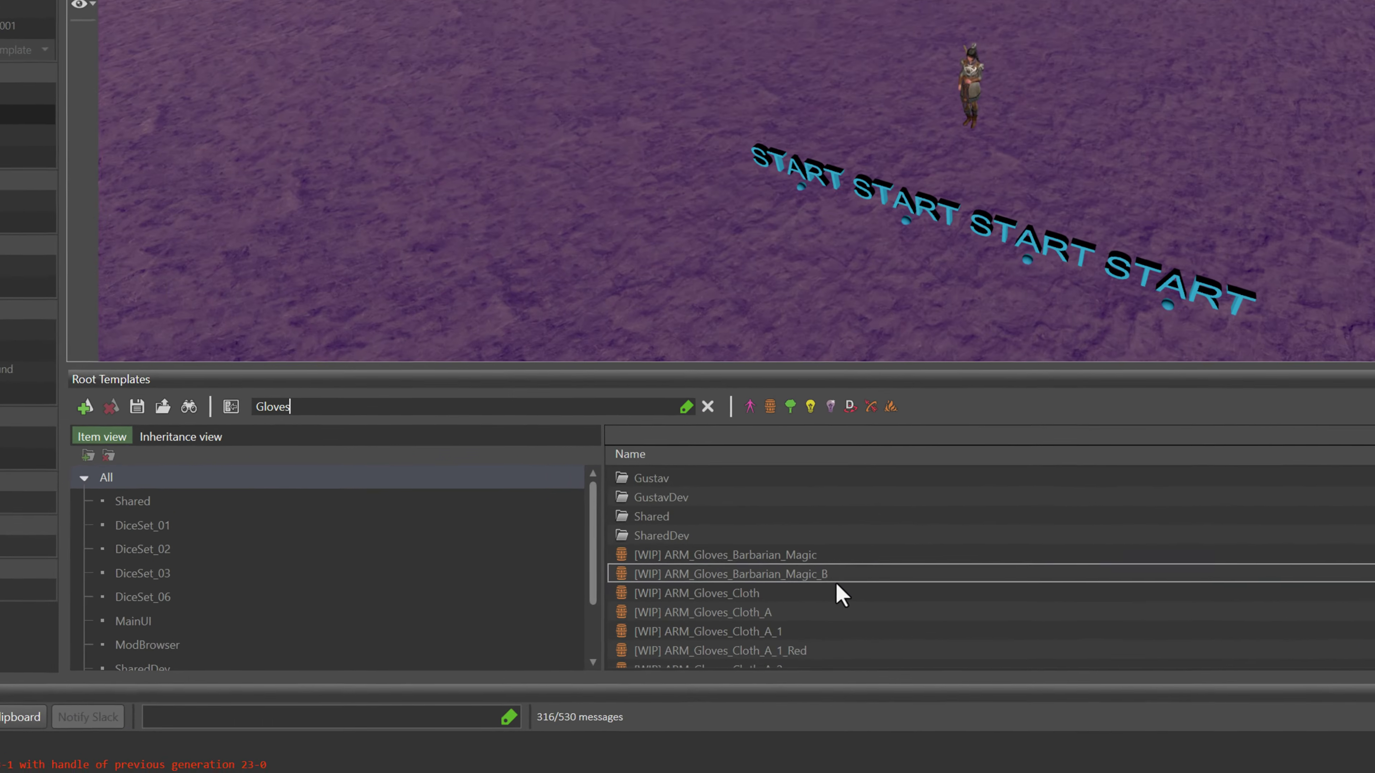
{"action": "scroll", "coordinate": [627, 526], "scroll_direction": "down", "scroll_amount": 1}
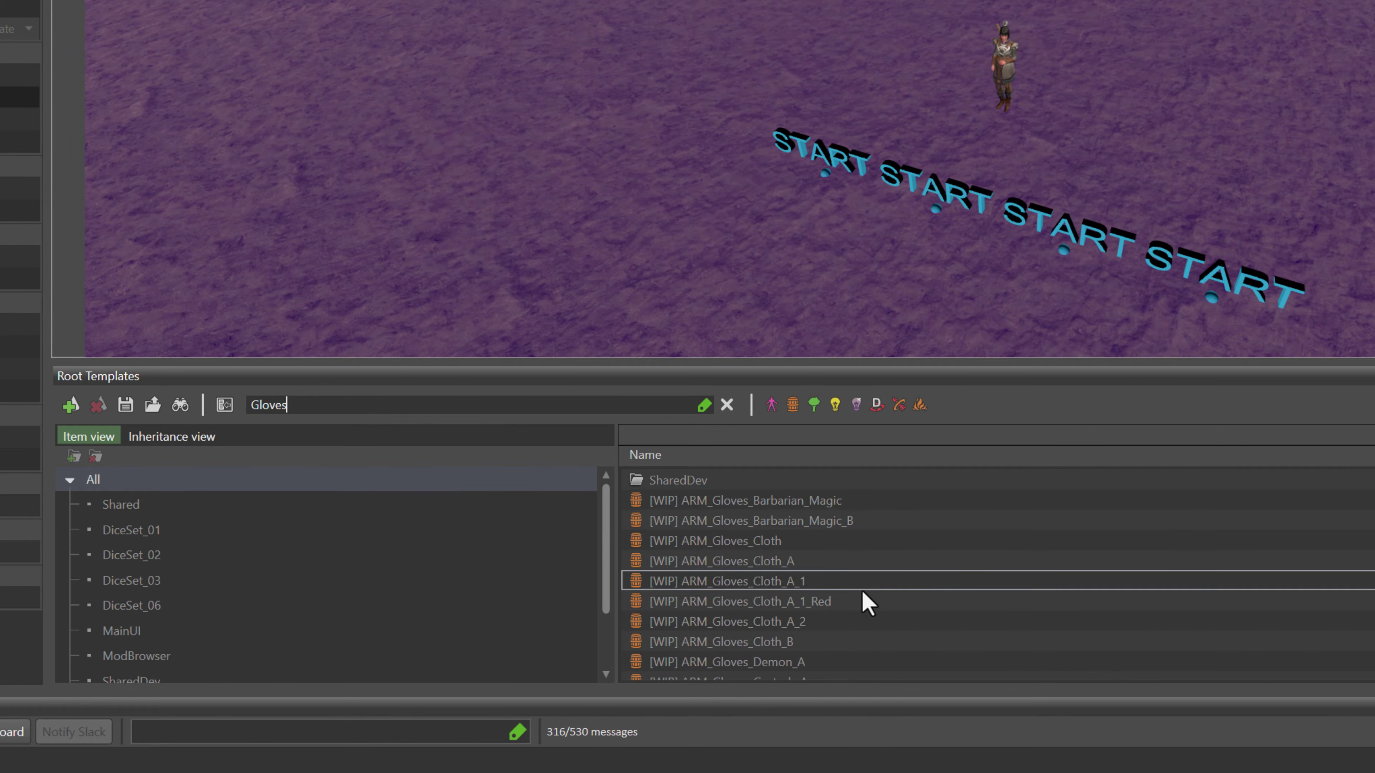
{"action": "scroll", "coordinate": [861, 591], "scroll_direction": "down", "scroll_amount": 3}
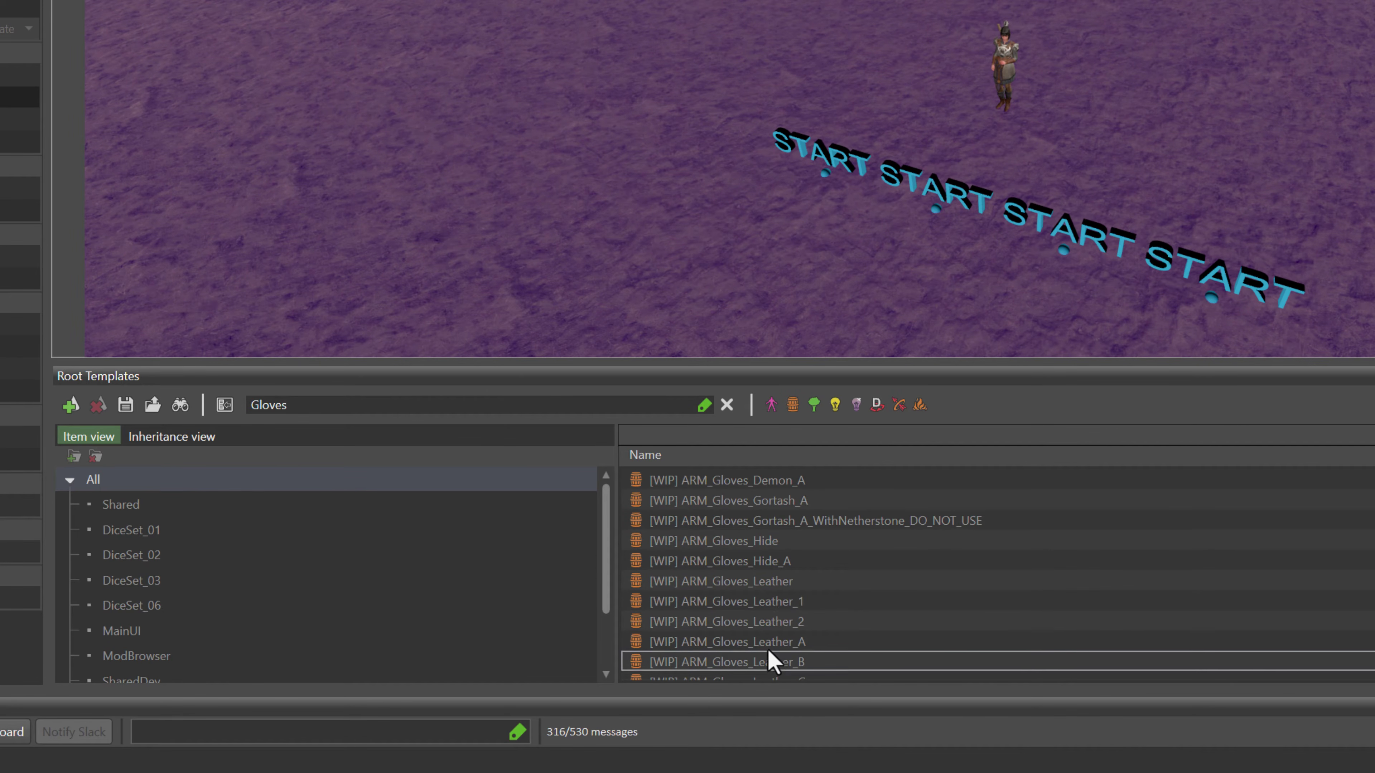
{"action": "left_click", "coordinate": [768, 644]}
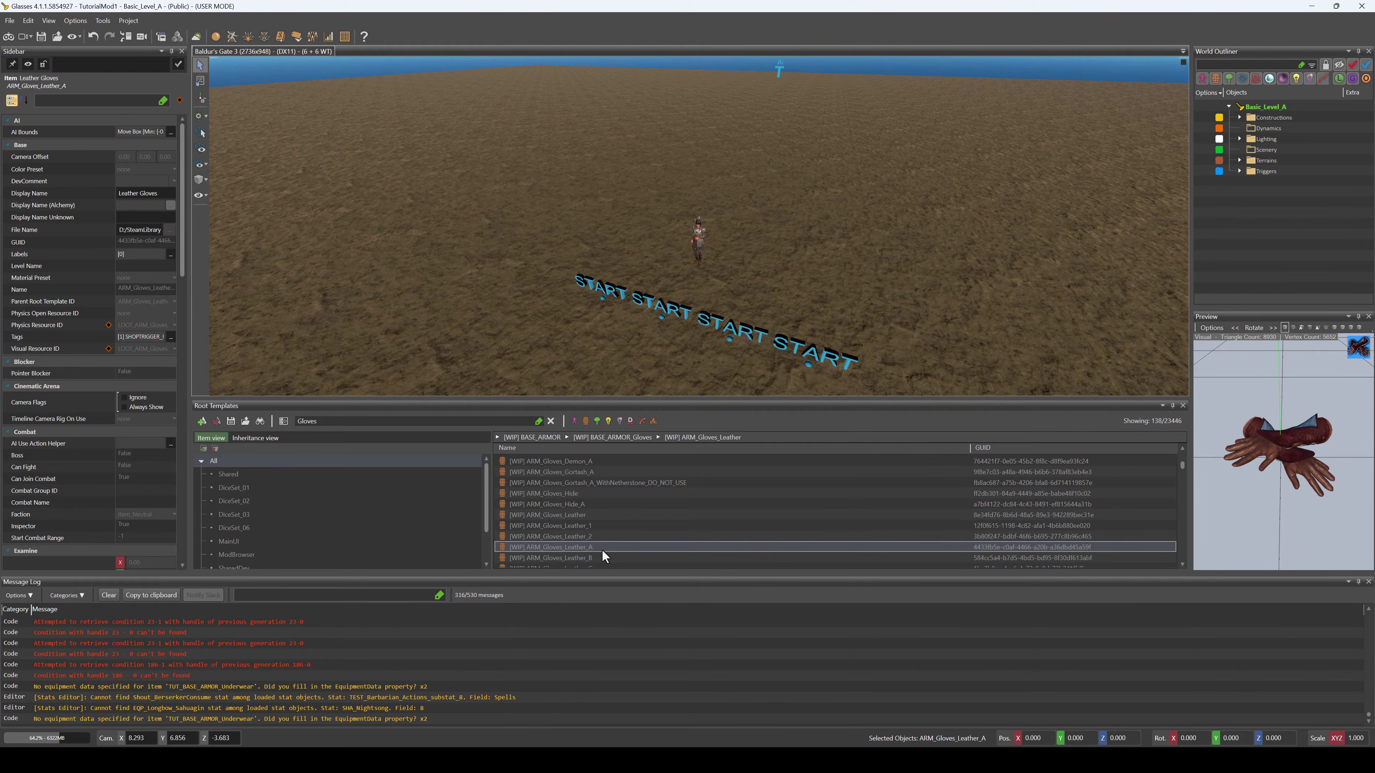
{"action": "left_click", "coordinate": [592, 558]}
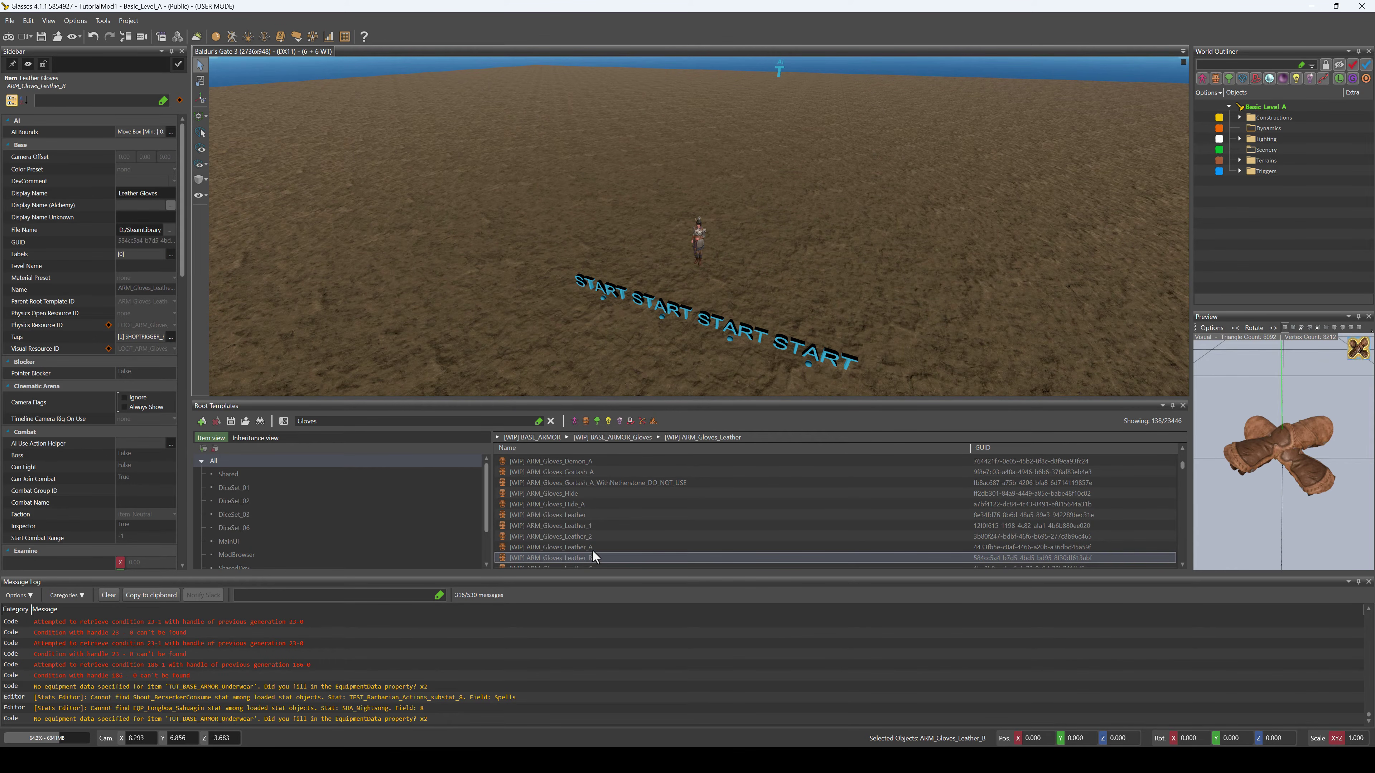
{"action": "scroll", "coordinate": [604, 533], "scroll_direction": "down", "scroll_amount": 1}
{"action": "left_click", "coordinate": [603, 534]}
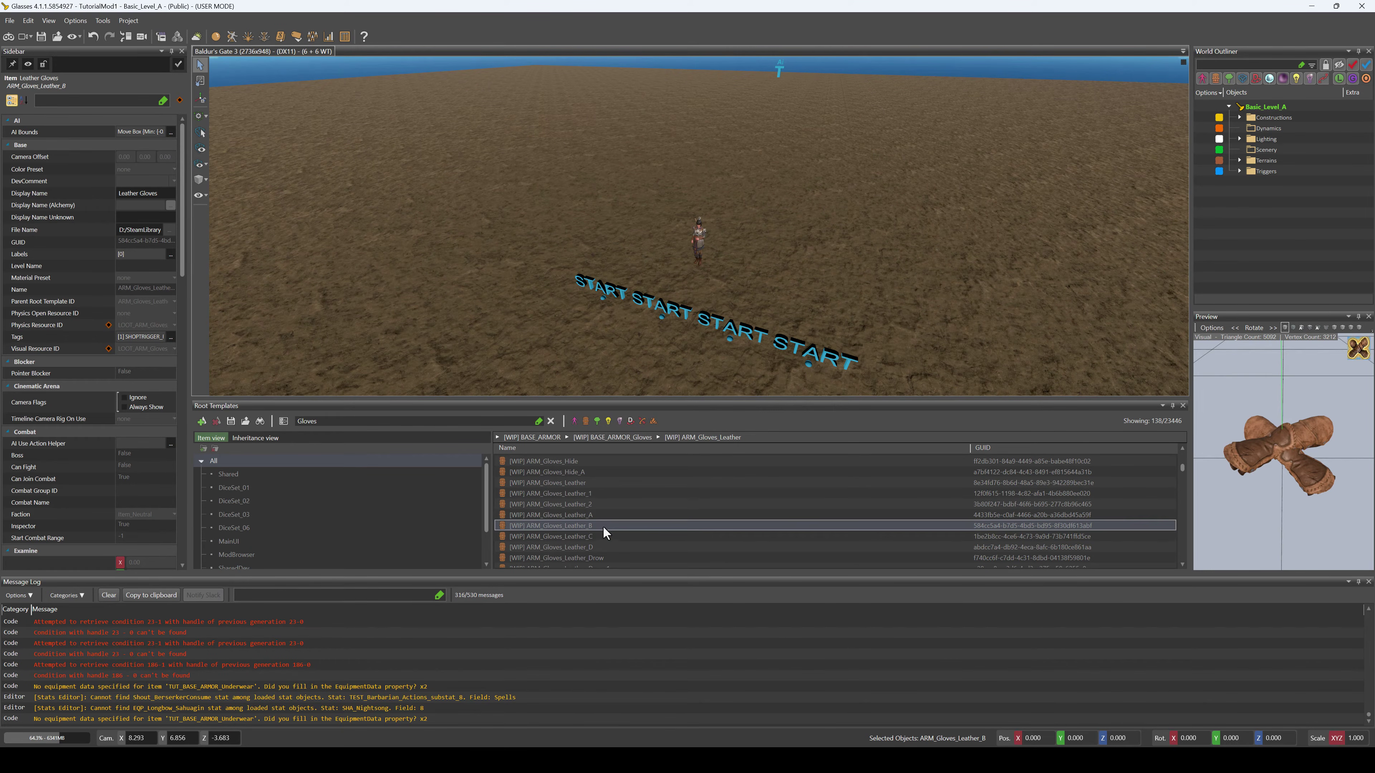
{"action": "left_click", "coordinate": [577, 545]}
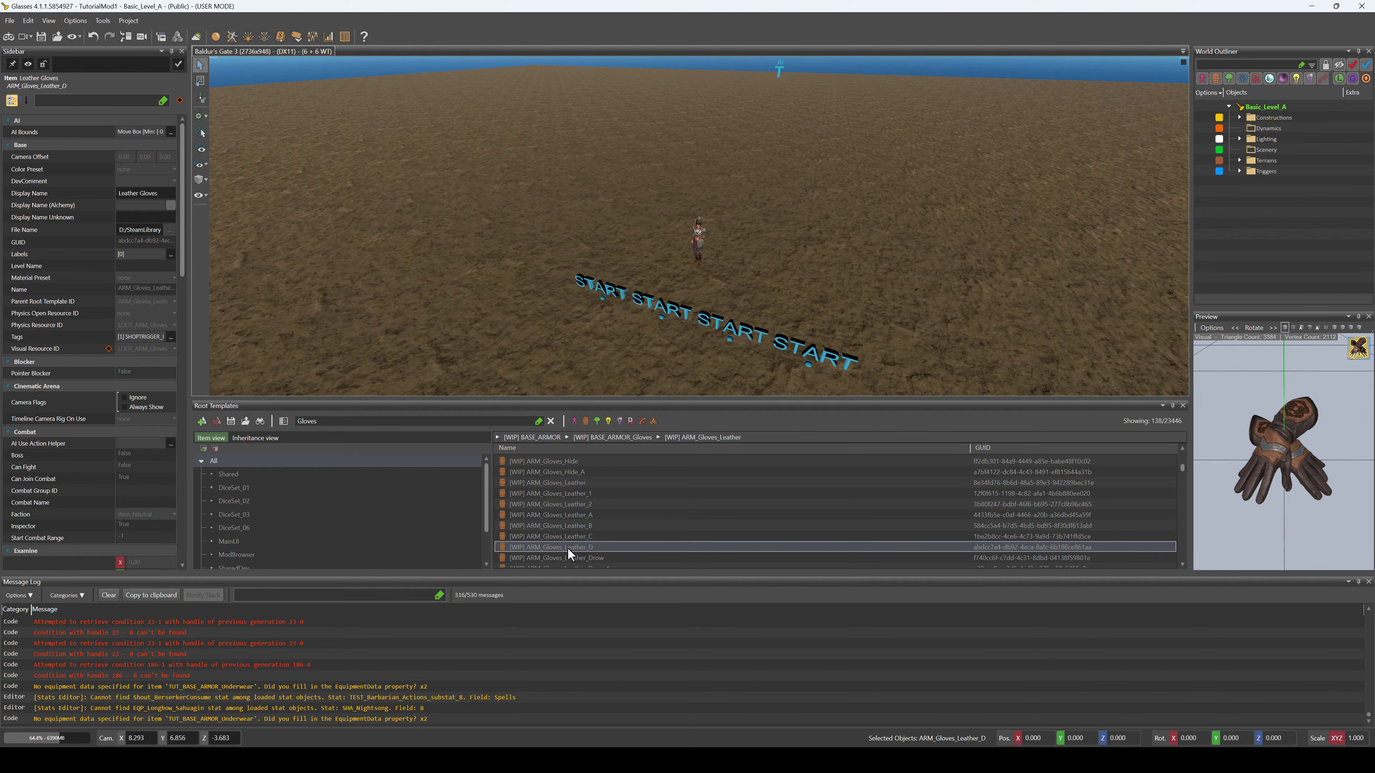
Create a new TutorialMod1 template from ARM_Gloves_Leather_D, named TUT_ARM_Gloves_Leather_D_Fighter
{"action": "right_click", "coordinate": [568, 547]}
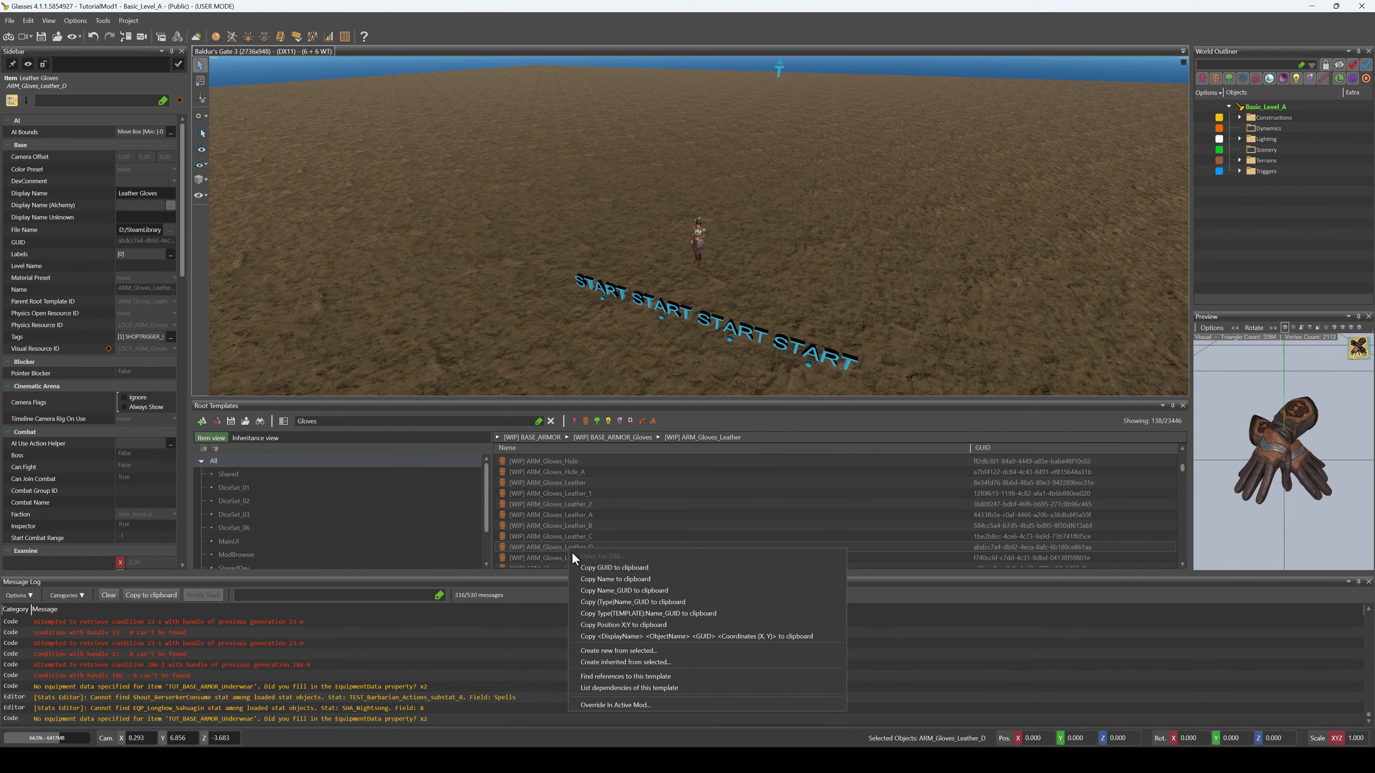
{"action": "left_click", "coordinate": [583, 551]}
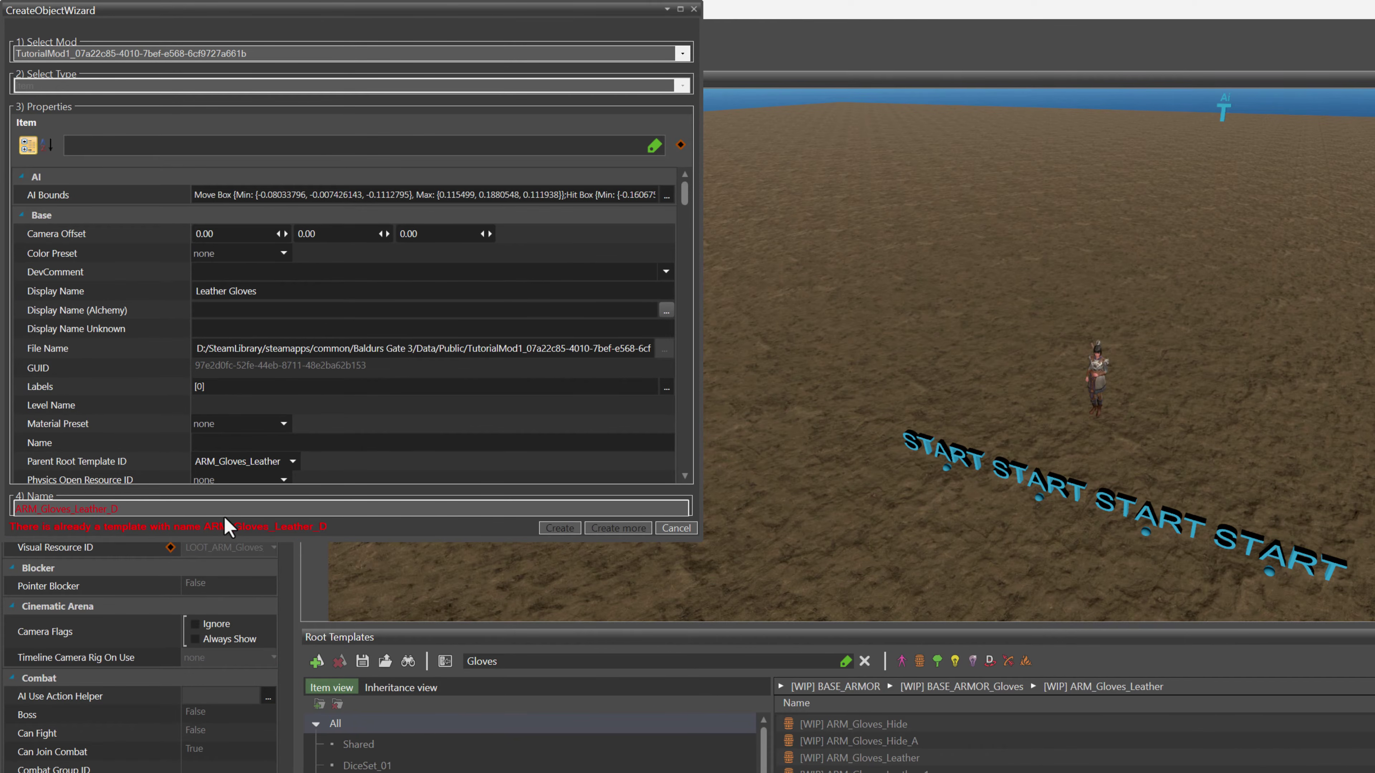
{"action": "left_click", "coordinate": [228, 509]}
{"action": "key", "text": "Home"}
{"action": "type", "text": "TUT_"}
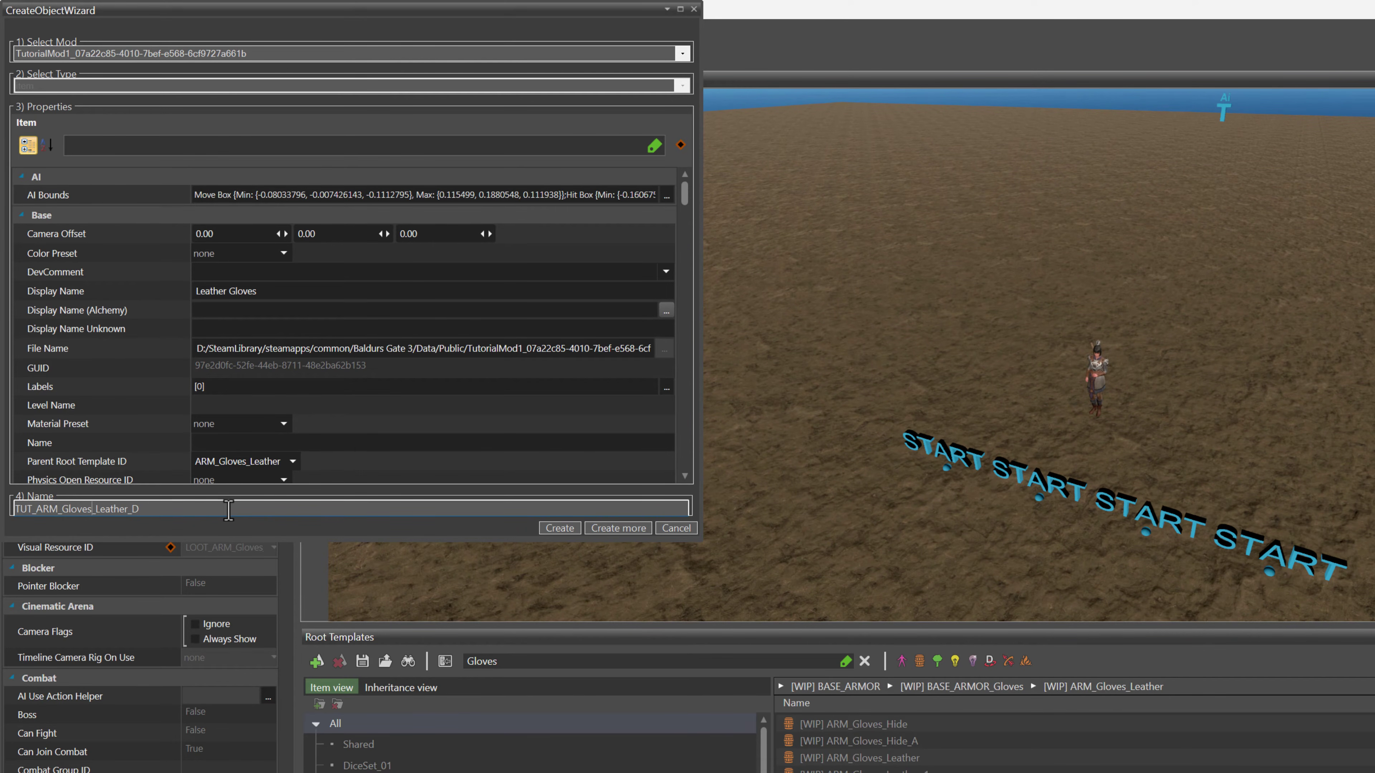
{"action": "type", "text": "_Fighter"}
{"action": "left_click", "coordinate": [557, 528]}
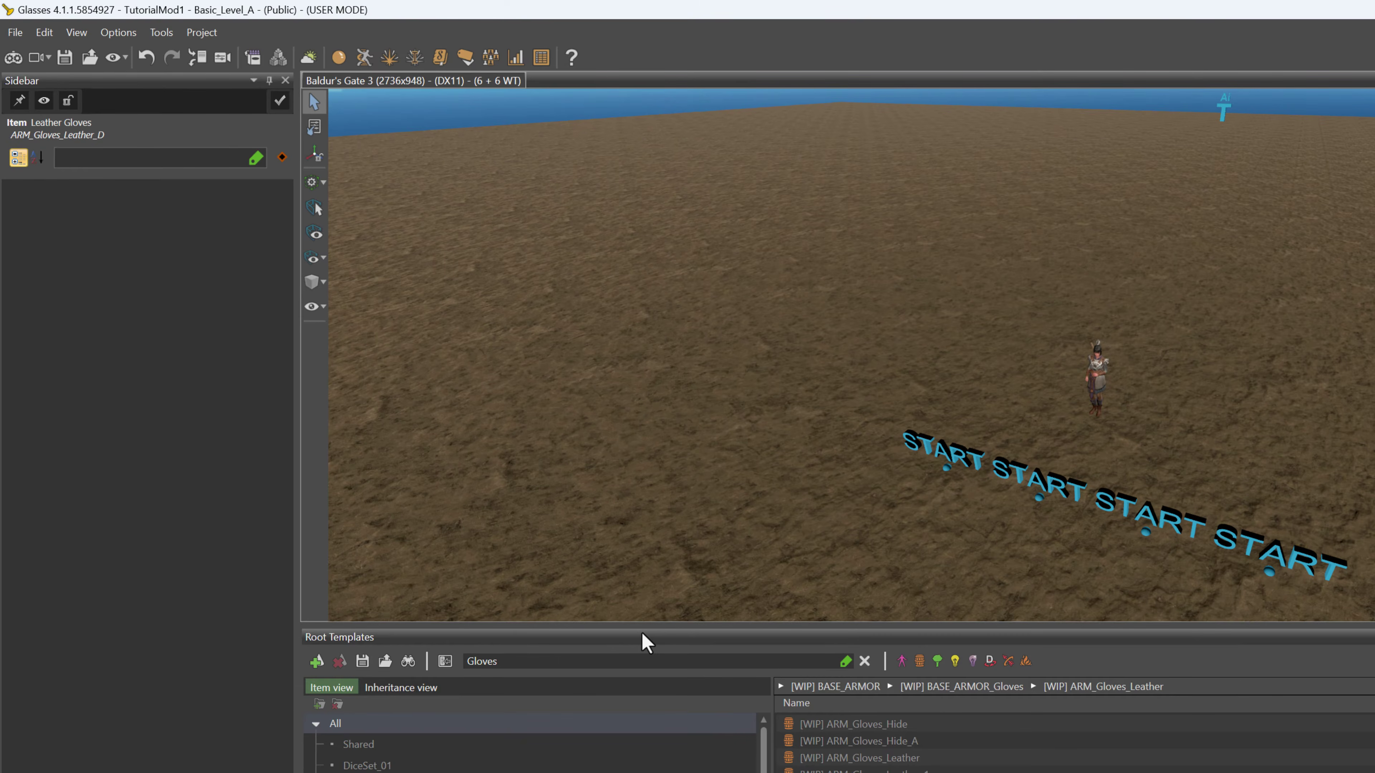
Clear the root template filter and select TUT_ARM_Gloves_Leather_D_Fighter among TutorialMod1's templates
{"action": "left_click", "coordinate": [864, 660]}
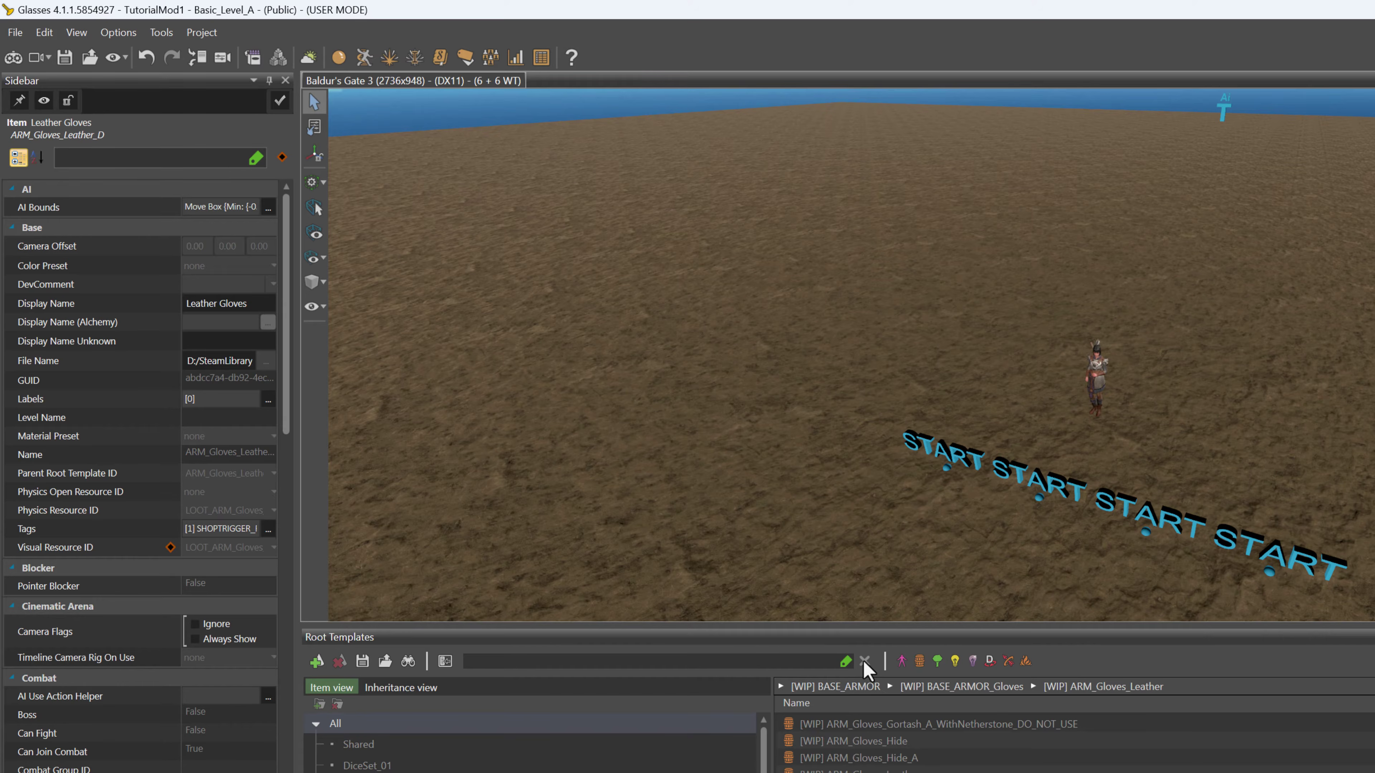
{"action": "scroll", "coordinate": [403, 753], "scroll_direction": "down", "scroll_amount": 3}
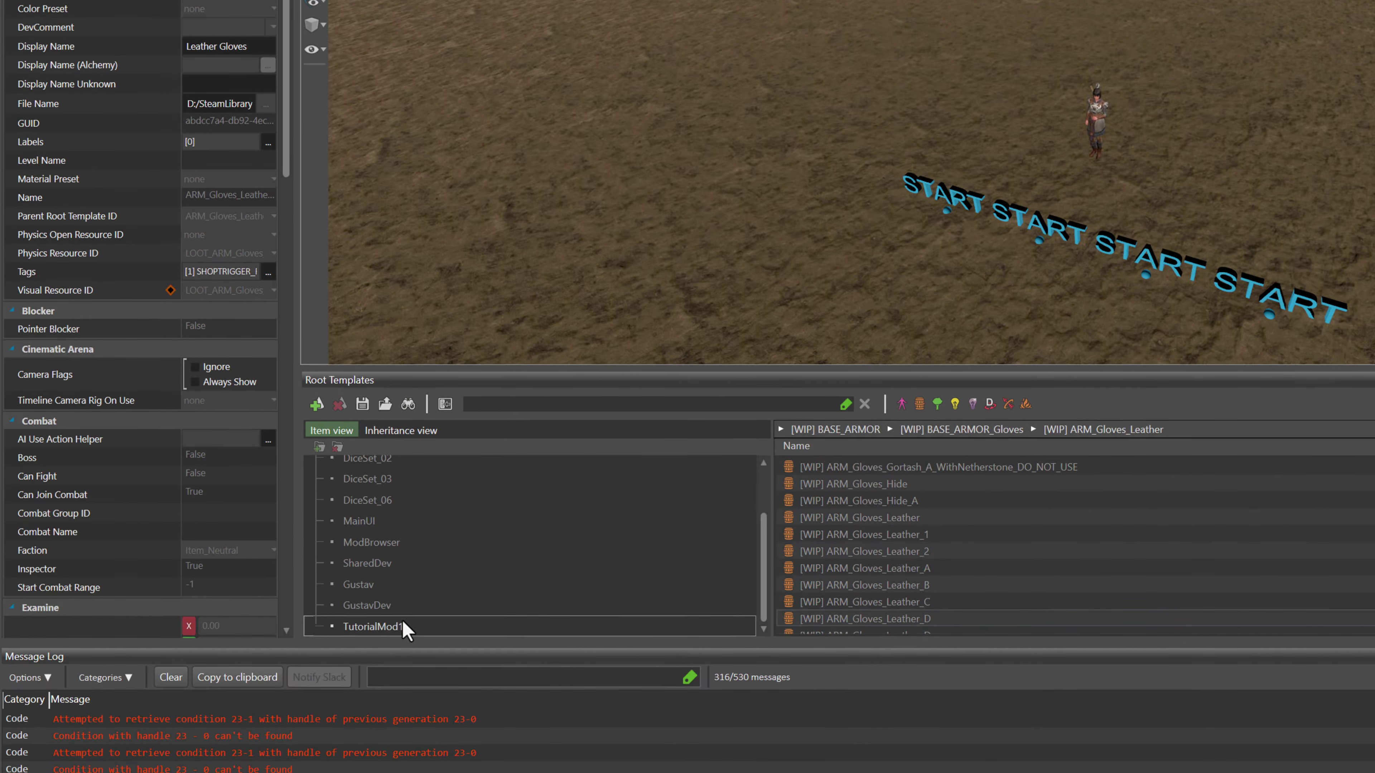
{"action": "left_click", "coordinate": [403, 628]}
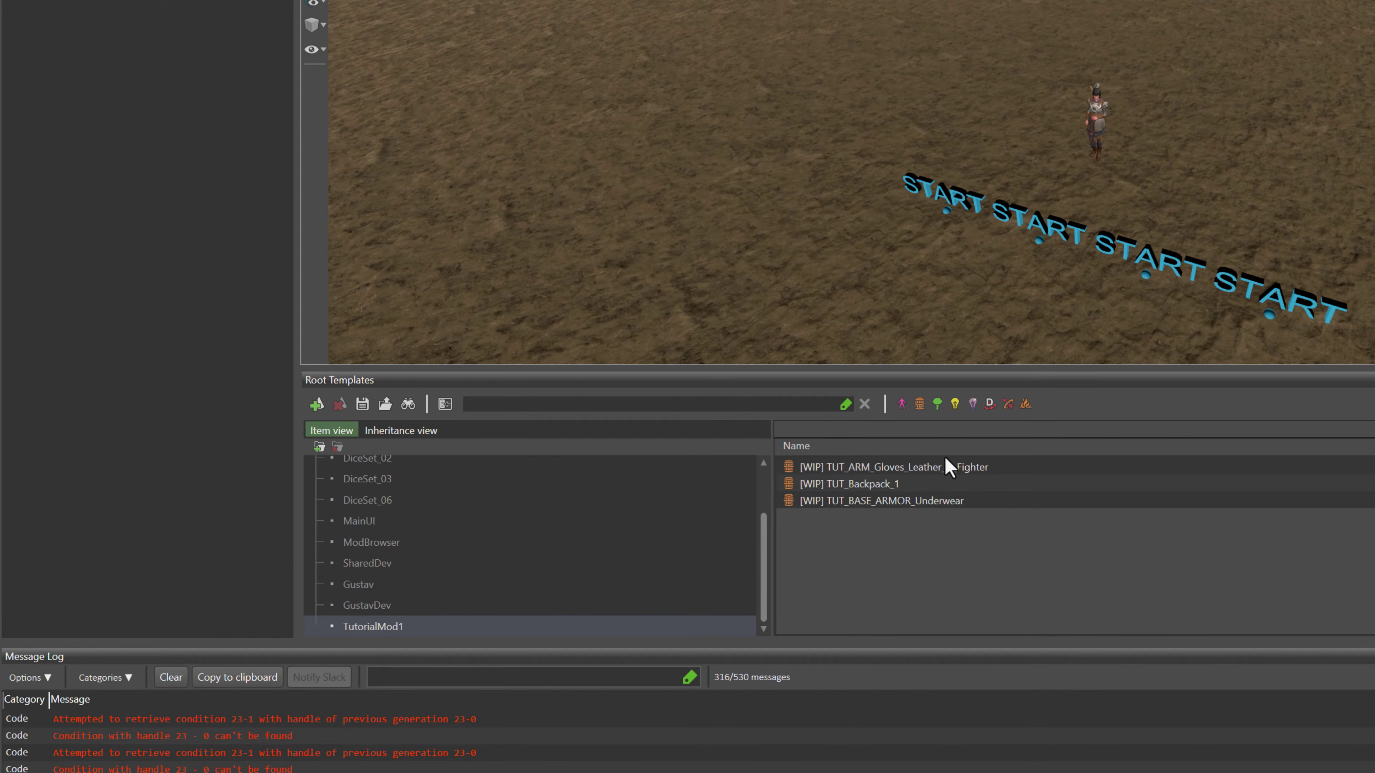
{"action": "left_click", "coordinate": [942, 468]}
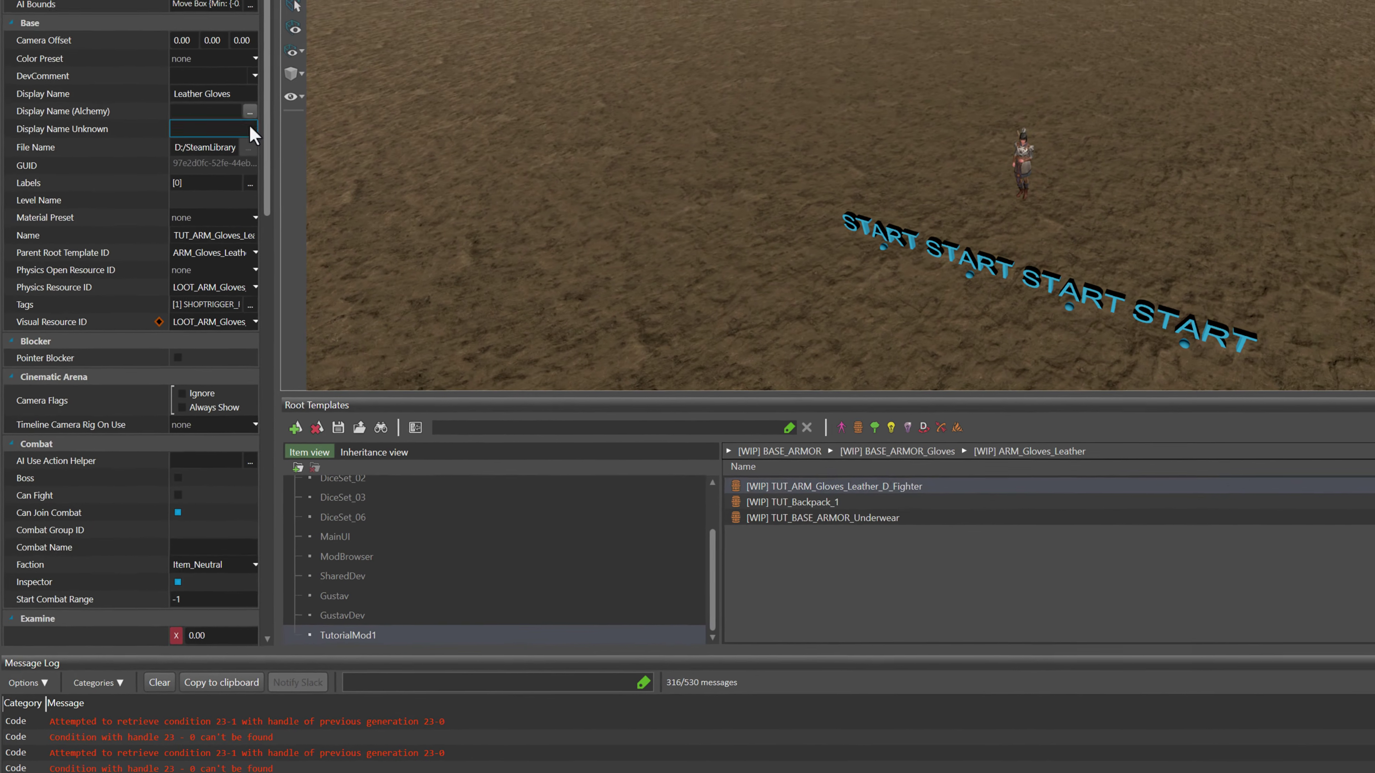
Set the fighter gloves' display name to "Leather Gloves of the Fighter"
{"action": "left_click", "coordinate": [219, 46]}
{"action": "triple_click", "coordinate": [190, 138]}
{"action": "type", "text": "Le"}
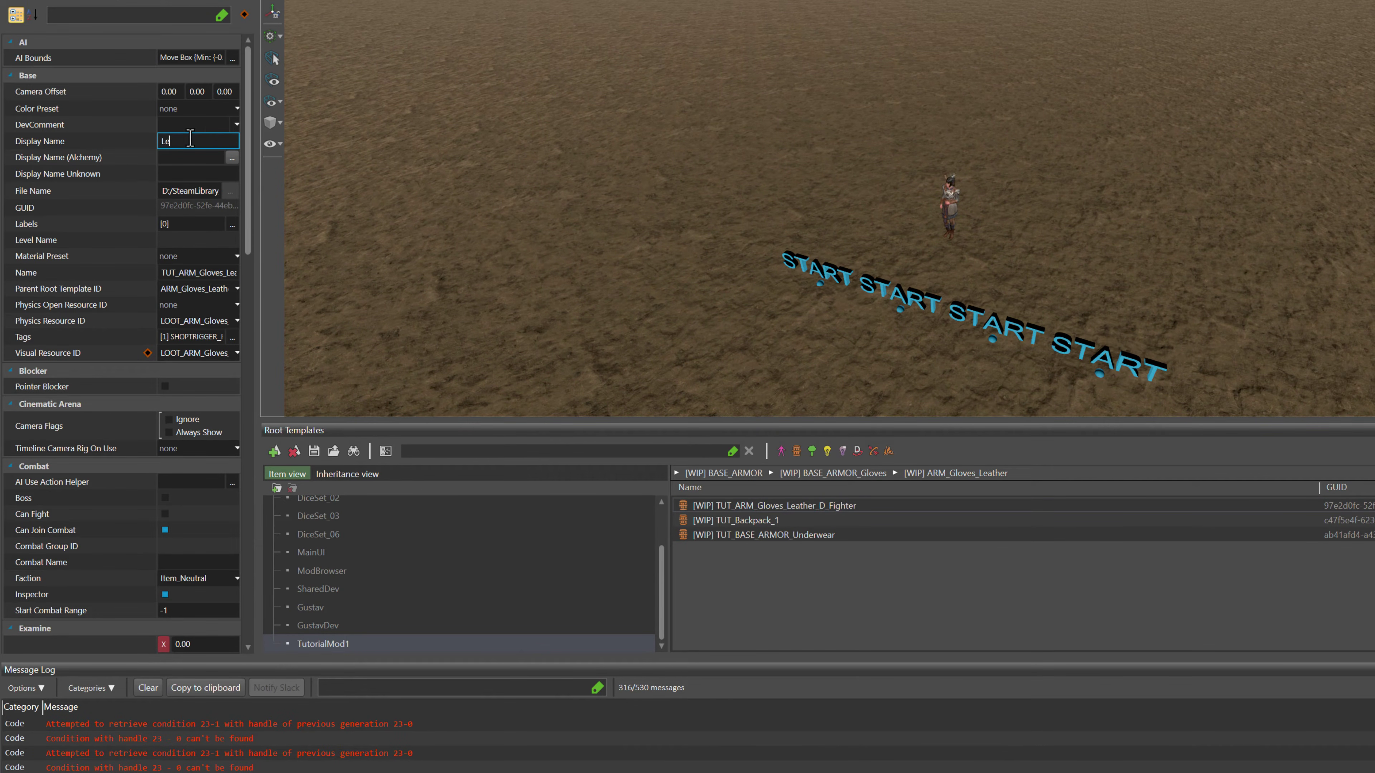
{"action": "type", "text": "ather Gloves of the Fighter"}
{"action": "left_click", "coordinate": [215, 174]}
Replace the gloves' lore description with a line starting "The Fight is" and clear the property filter
{"action": "left_click", "coordinate": [150, 15]}
{"action": "type", "text": "lore"}
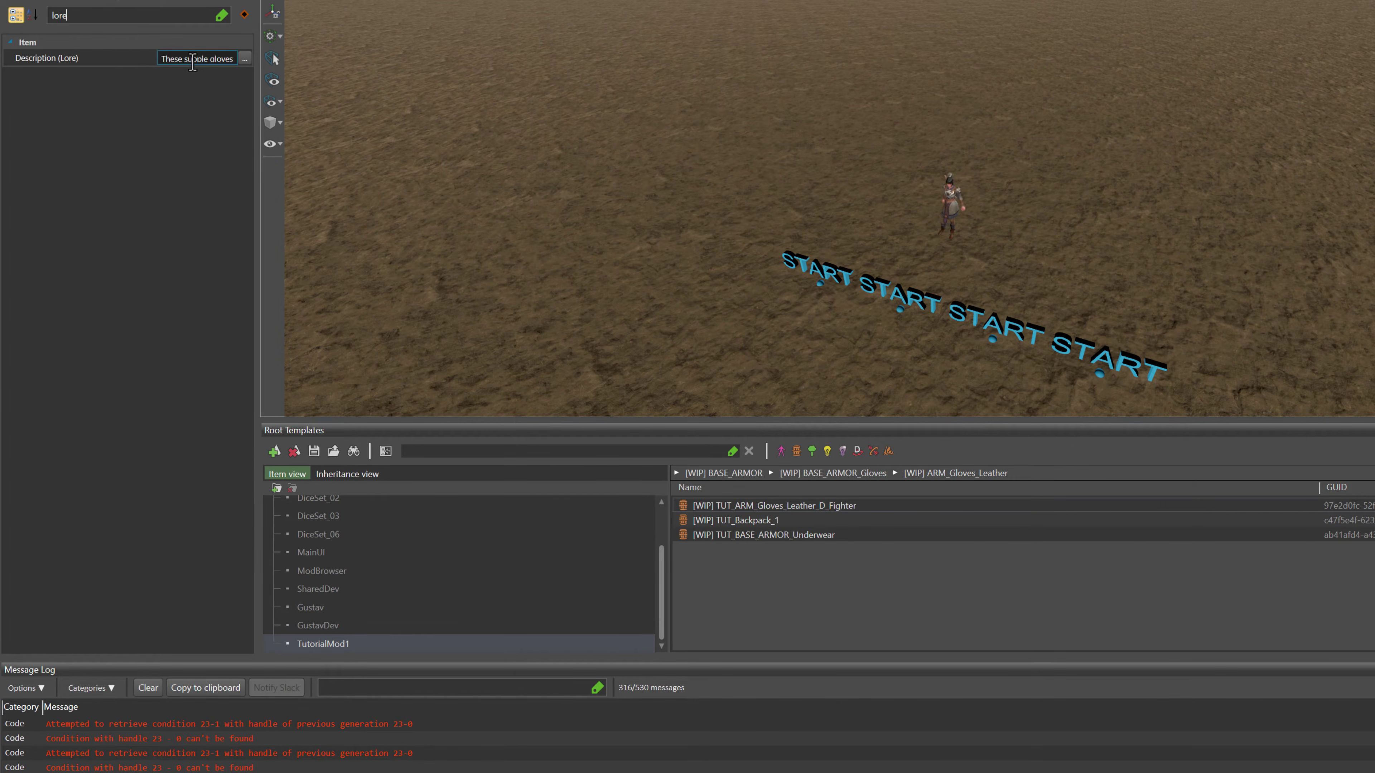
{"action": "left_click", "coordinate": [244, 59]}
{"action": "key", "text": "ctrl+a"}
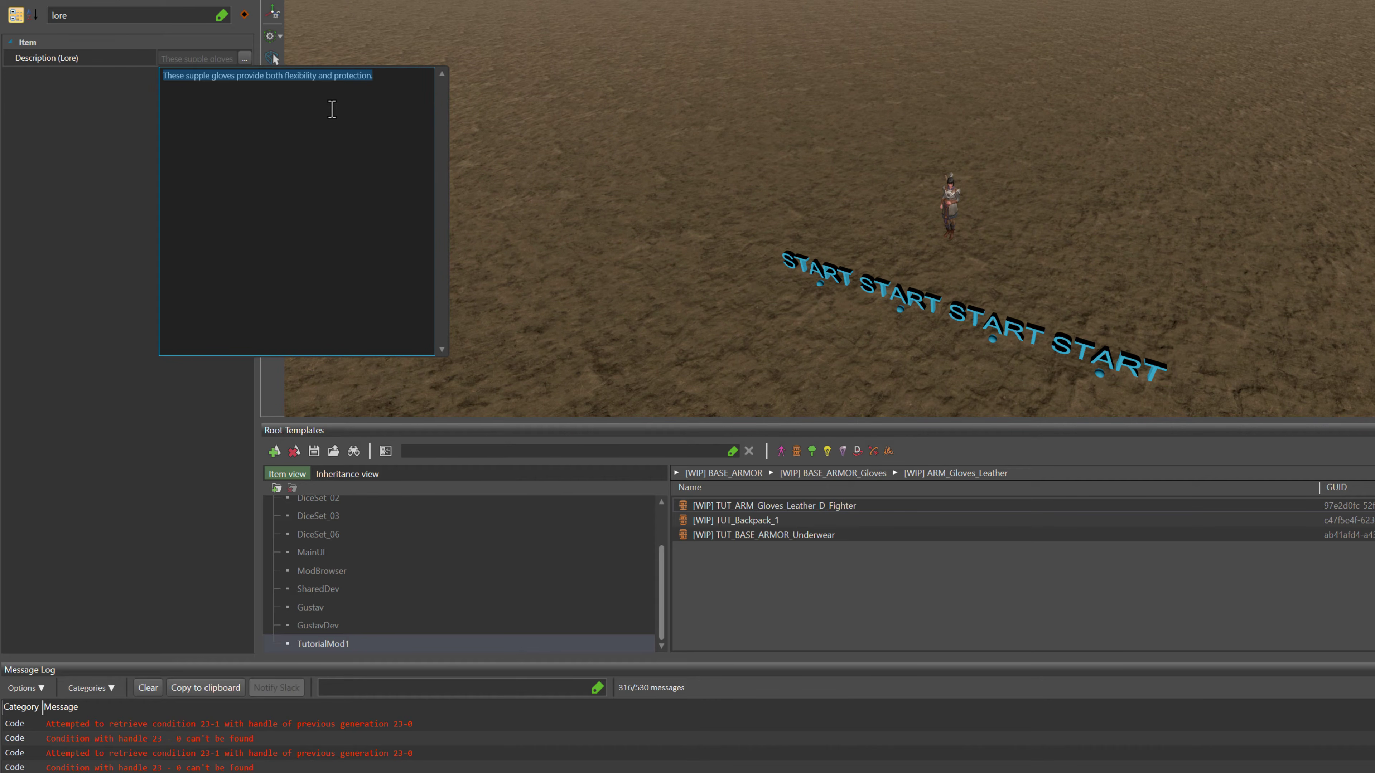
{"action": "key", "text": "BackSpace"}
{"action": "type", "text": "The"}
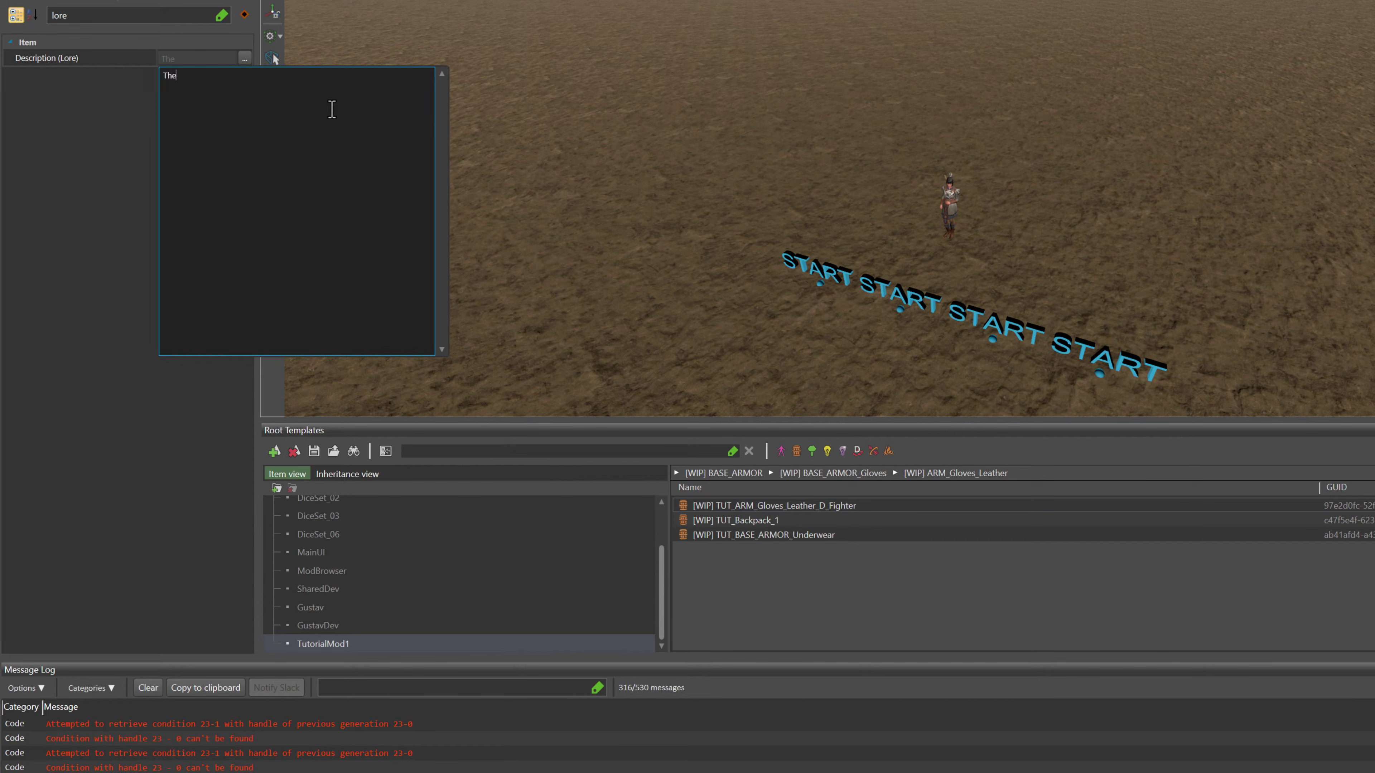
{"action": "type", "text": " Fight is itrong with the"}
{"action": "left_click", "coordinate": [123, 258]}
{"action": "double_click", "coordinate": [109, 20]}
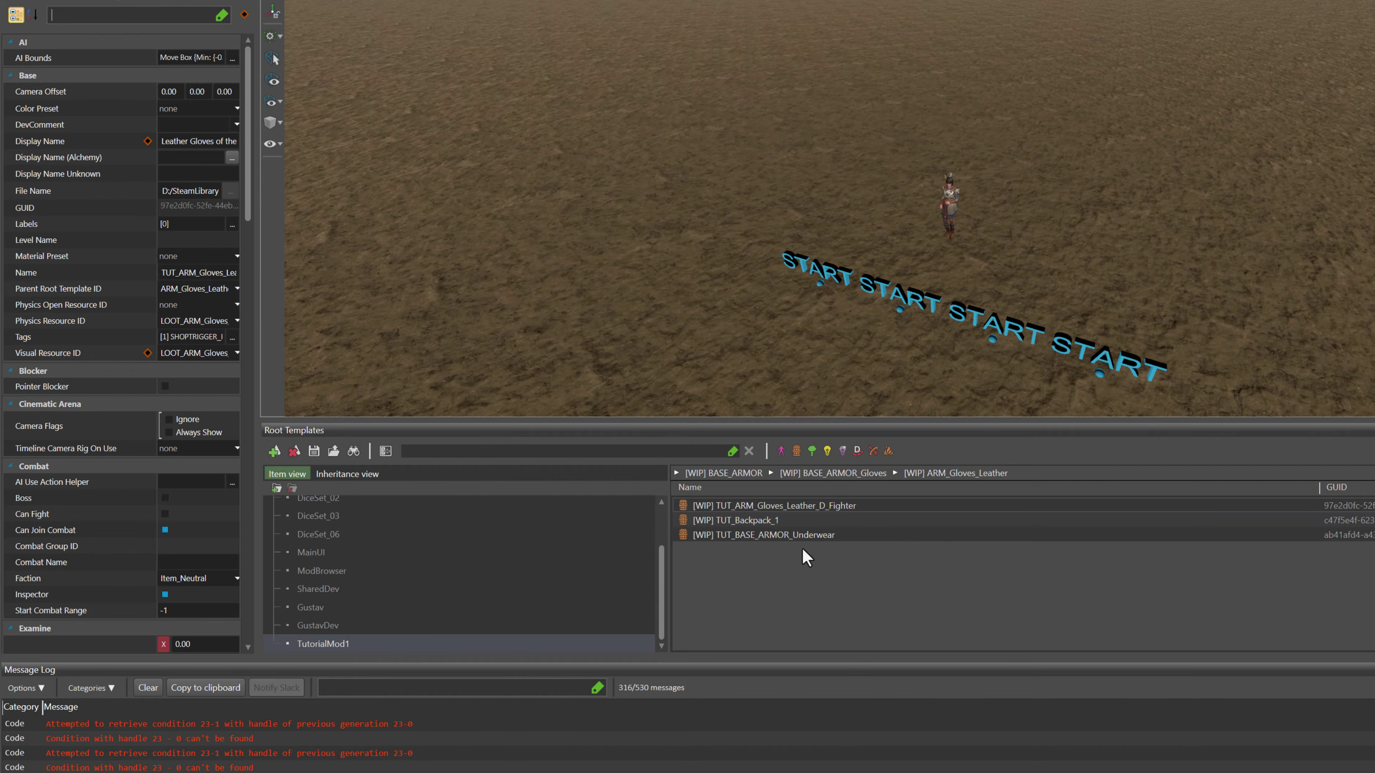
Reselect the TUT_ARM_Gloves_Leather_D_Fighter root template and copy its name
{"action": "left_click", "coordinate": [810, 540]}
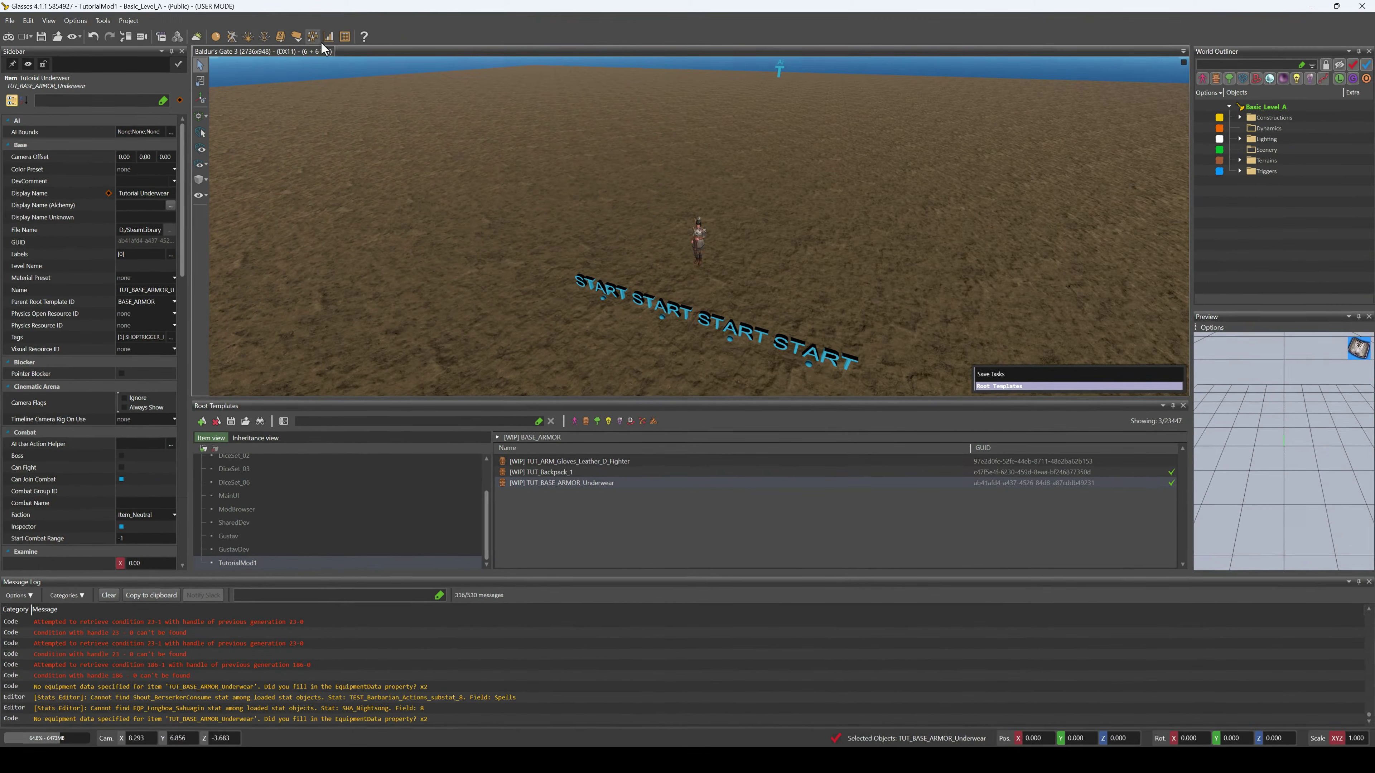
{"action": "left_click", "coordinate": [617, 480]}
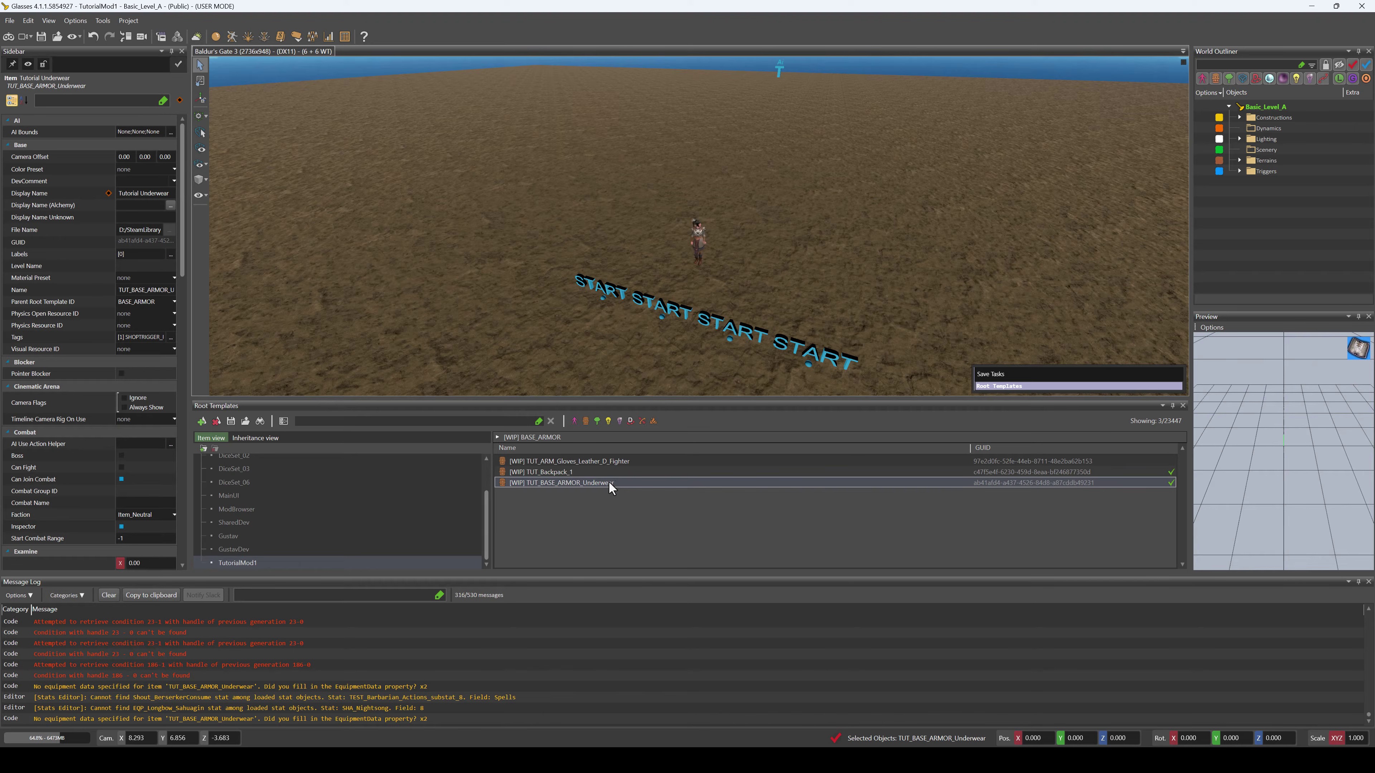
{"action": "left_click", "coordinate": [607, 462]}
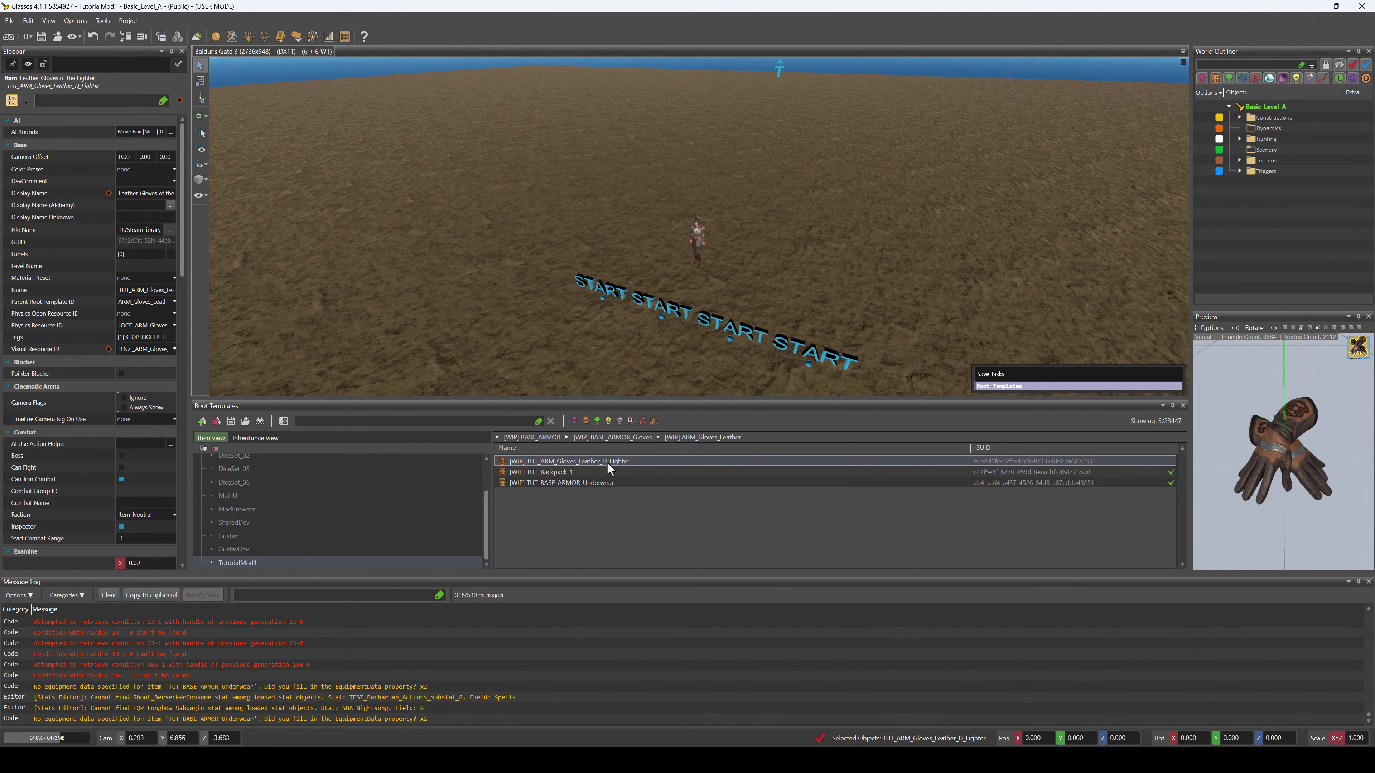
{"action": "right_click", "coordinate": [607, 463]}
{"action": "left_click", "coordinate": [647, 493]}
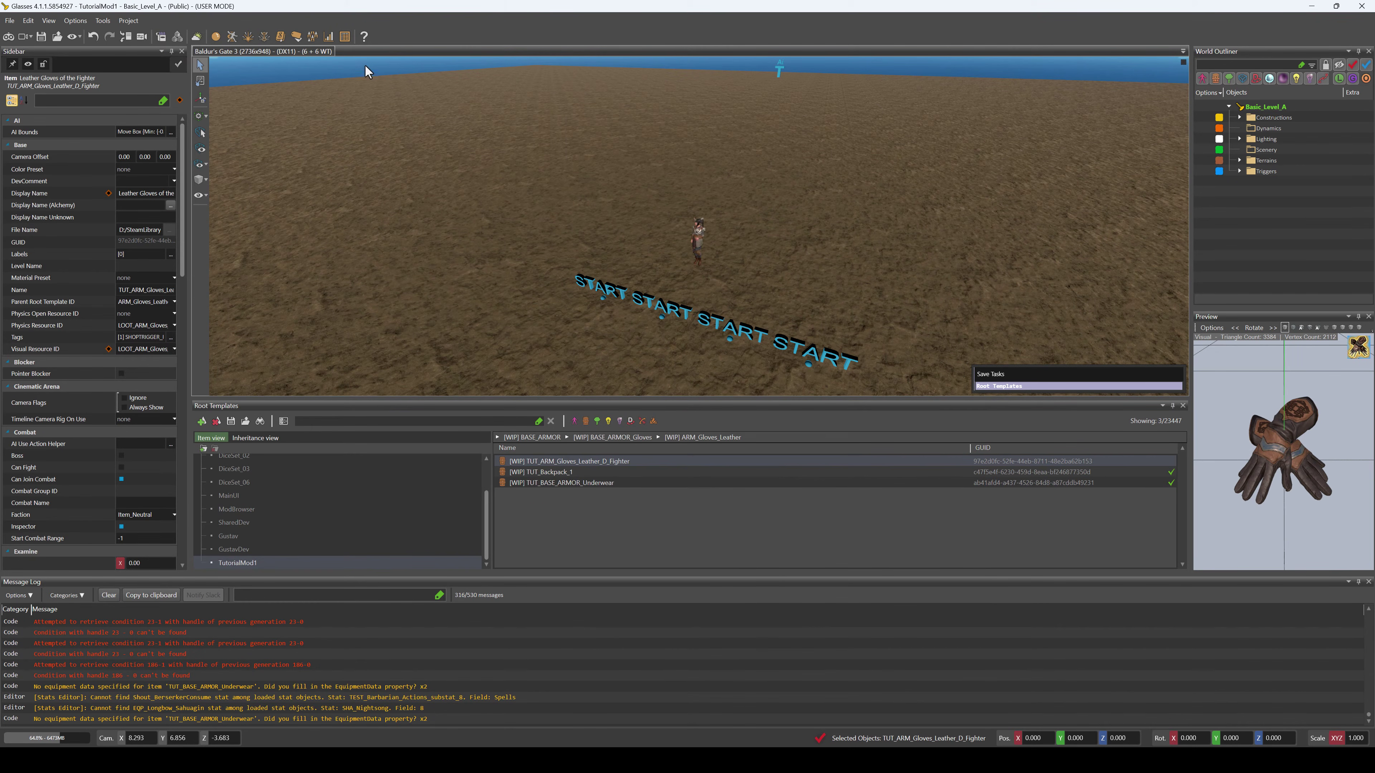
Open TutorialMod1's Armor stats and add a new entry named TUT_ARM_Gloves_Leather_D_Fighter
{"action": "left_click", "coordinate": [329, 36]}
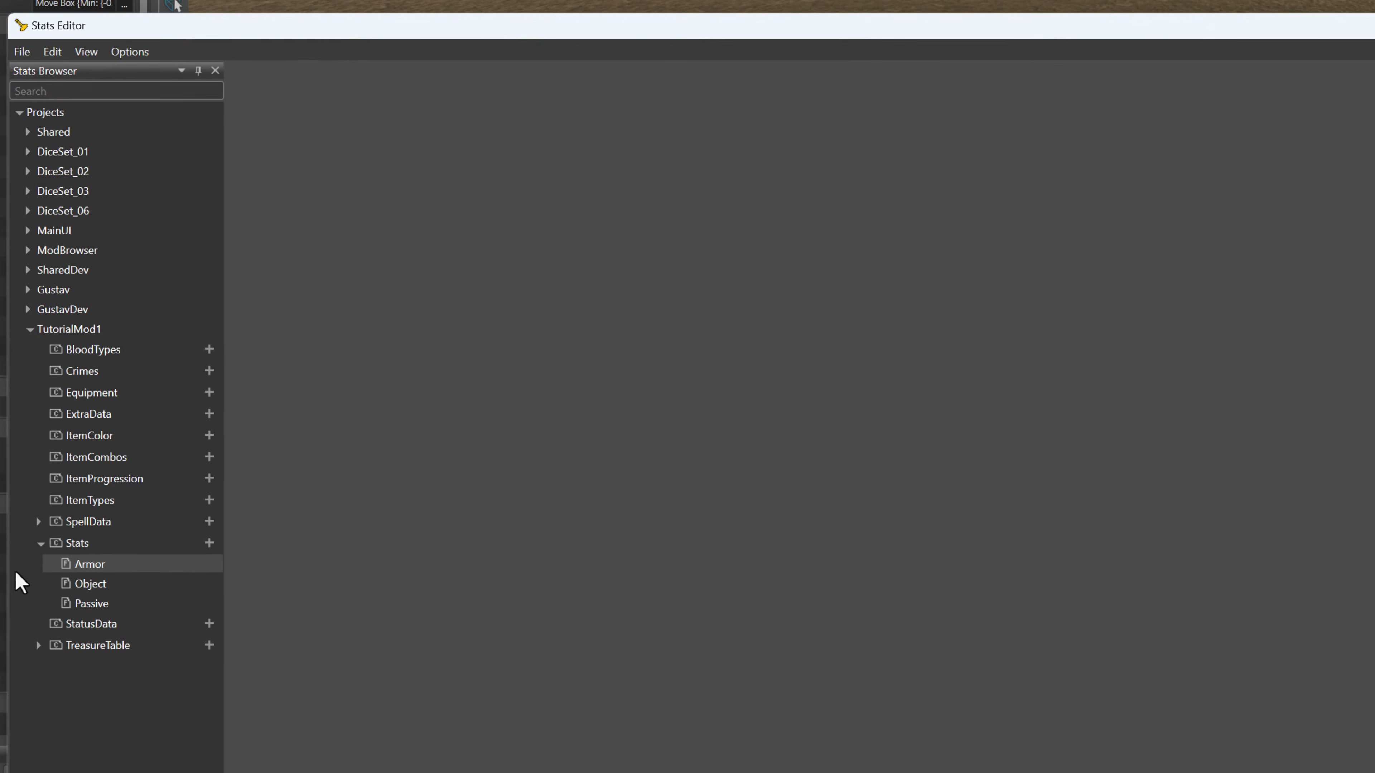
{"action": "double_click", "coordinate": [124, 570]}
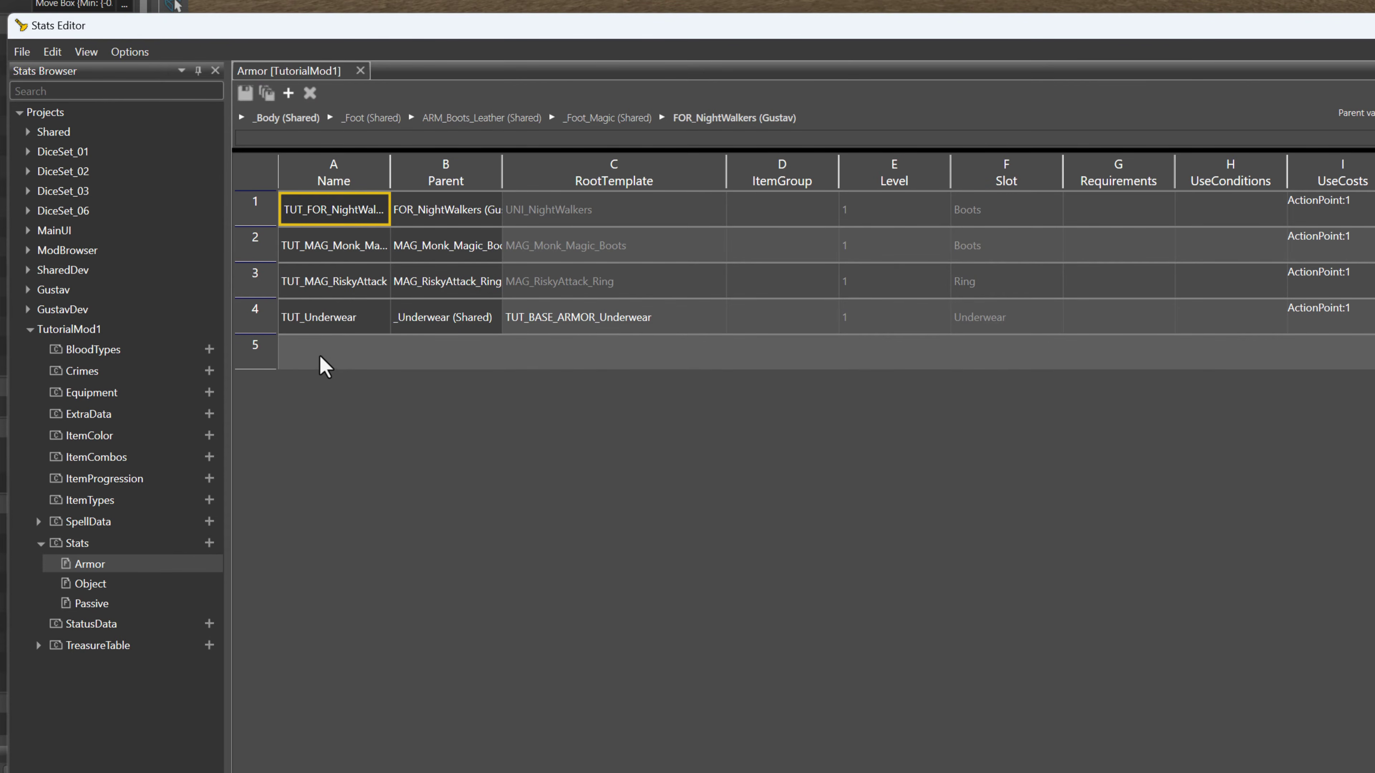
{"action": "left_click", "coordinate": [319, 360]}
{"action": "left_click", "coordinate": [319, 360]}
{"action": "key", "text": "ctrl+v"}
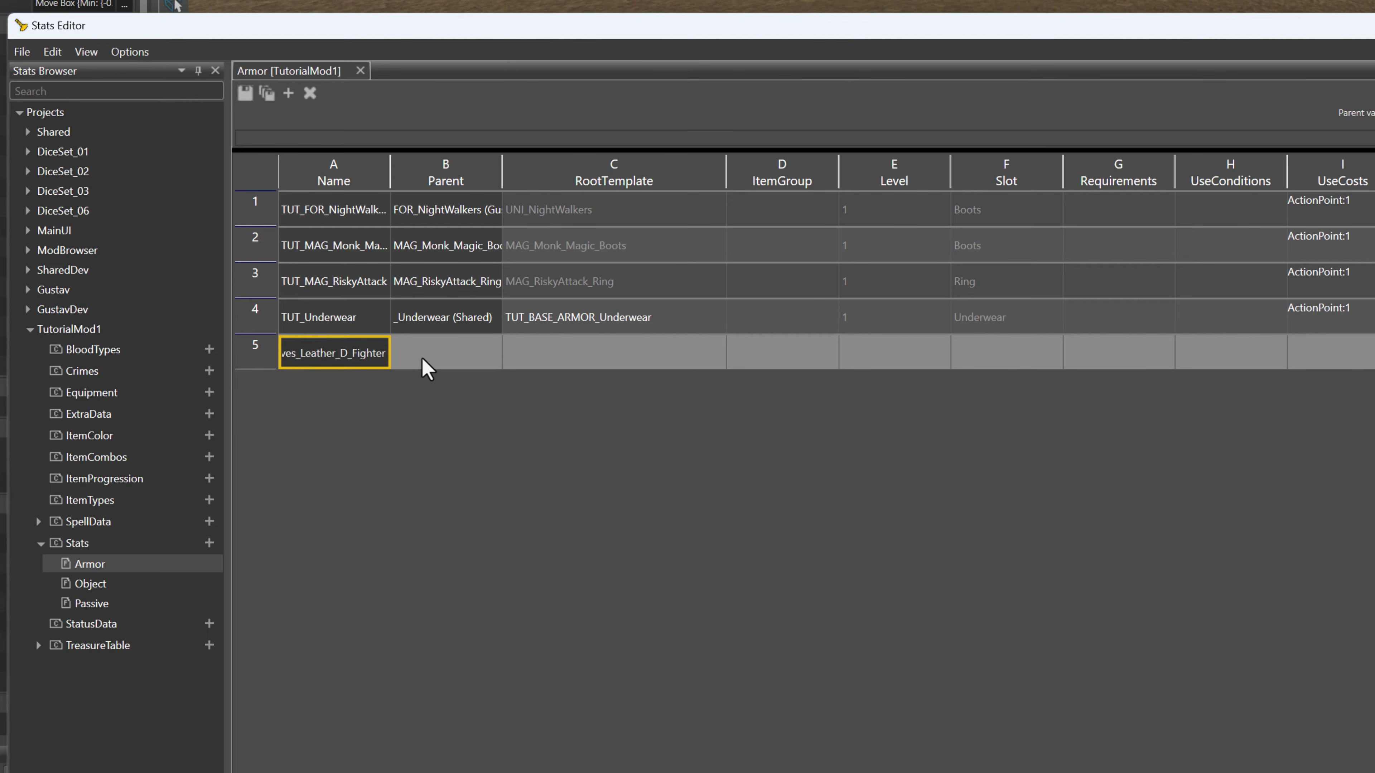
Try ARM_Gloves_Leather_D_Fighter as the new gloves entry's parent, and clear that parent value
{"action": "key", "text": "Home"}
{"action": "key", "text": "shift+End"}
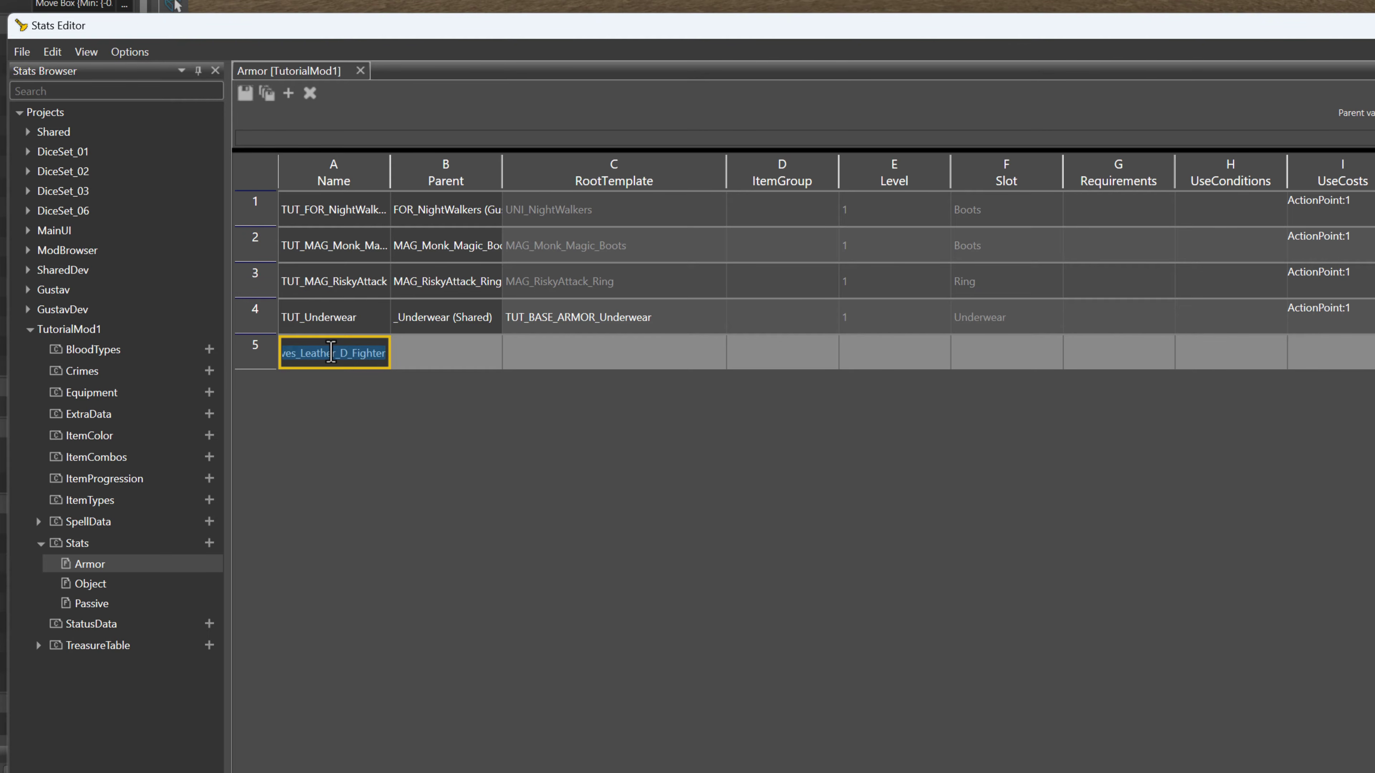
{"action": "key", "text": "ctrl+c"}
{"action": "left_click", "coordinate": [439, 351]}
{"action": "key", "text": "ctrl+v"}
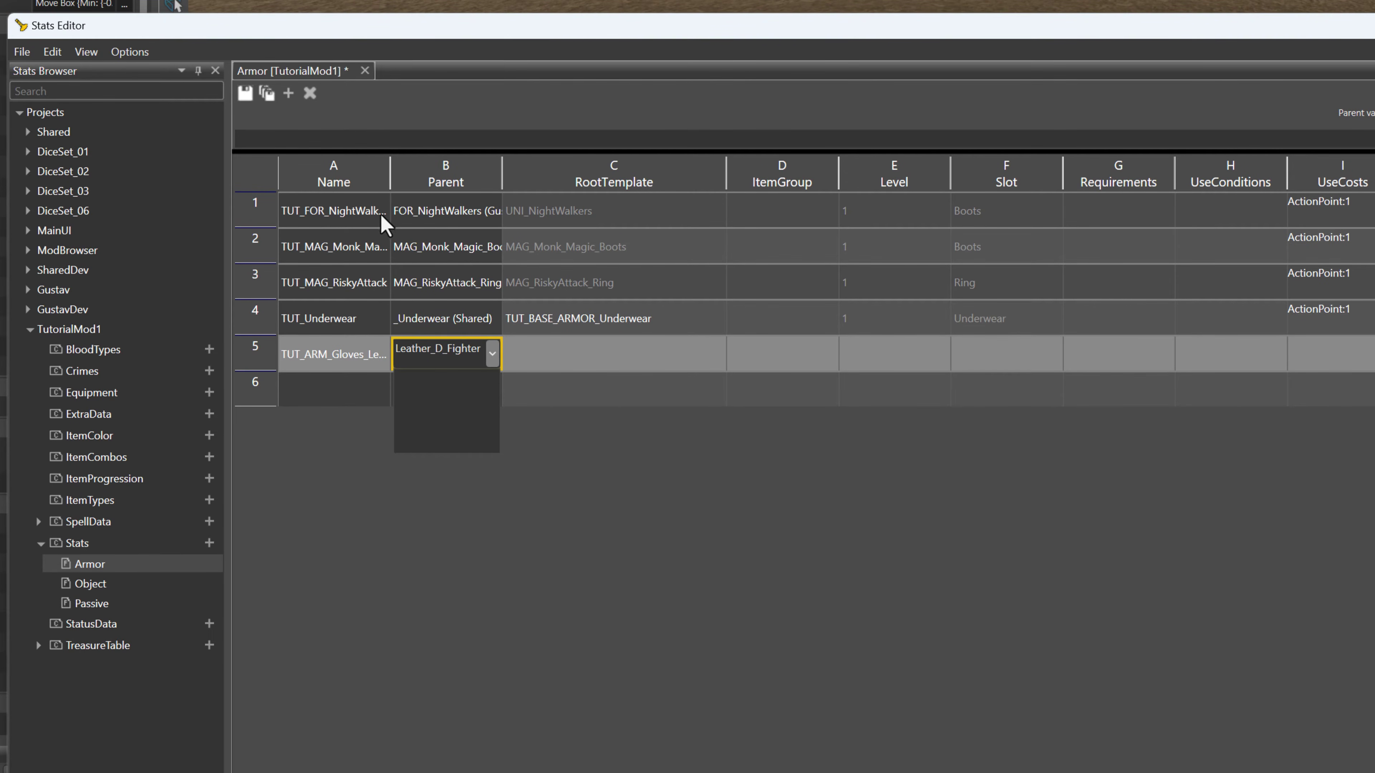
{"action": "key", "text": "ctrl+a"}
{"action": "key", "text": "BackSpace"}
Search all stats for ARM_Gloves_Leather_D_Fighter and open the matching entry
{"action": "key", "text": "ctrl+f"}
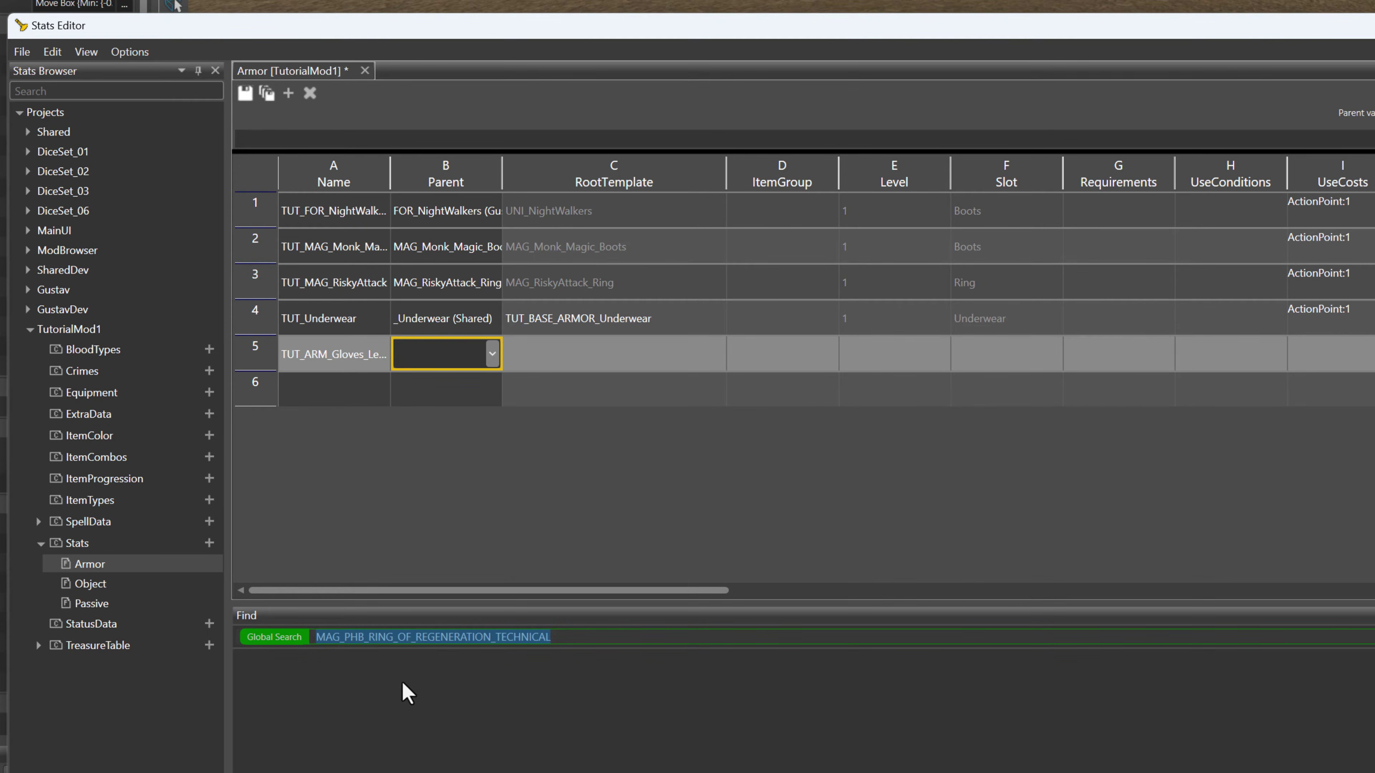
{"action": "key", "text": "End"}
{"action": "key", "text": "Return"}
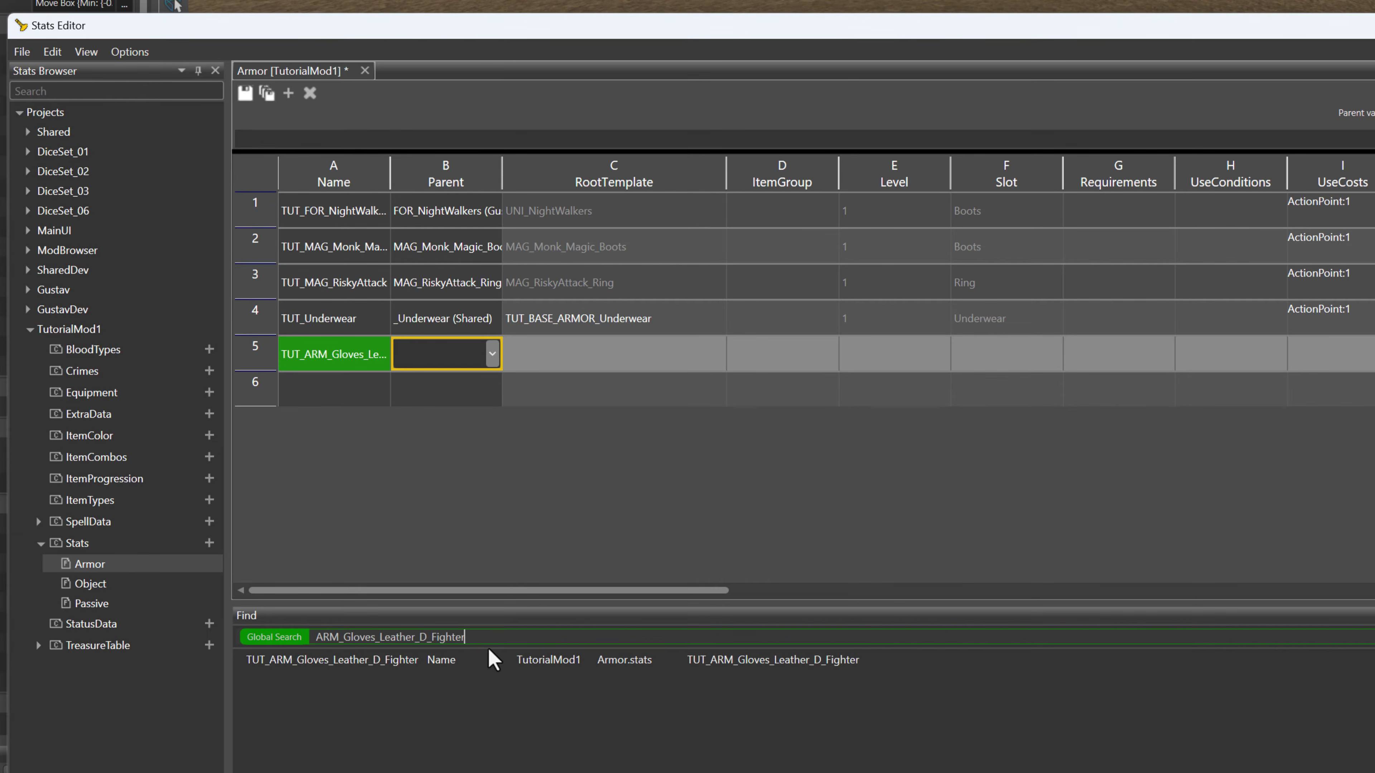
{"action": "double_click", "coordinate": [433, 660]}
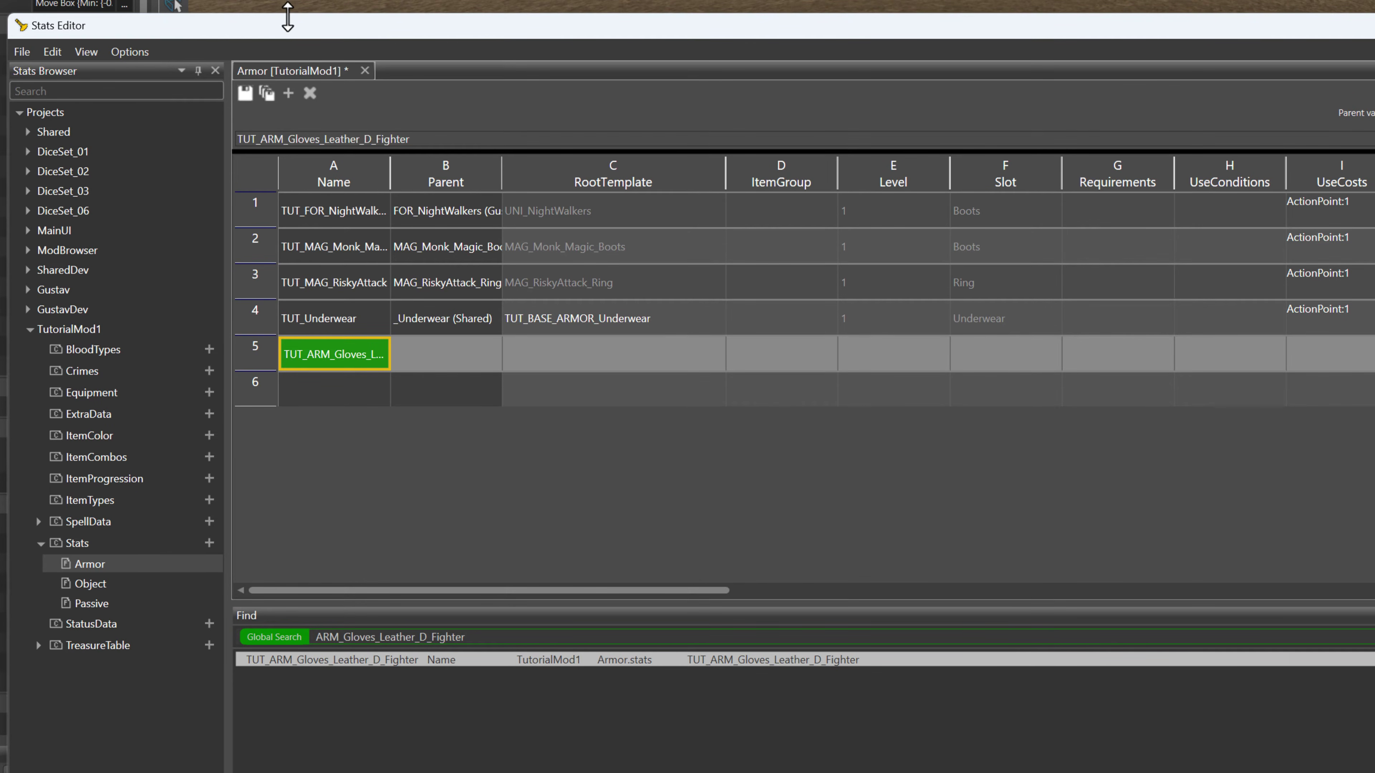
Return to the gloves' root template, filter its properties by "stats" and open its linked ARM_Gloves_Leather stats entry
{"action": "key", "text": "alt+Tab"}
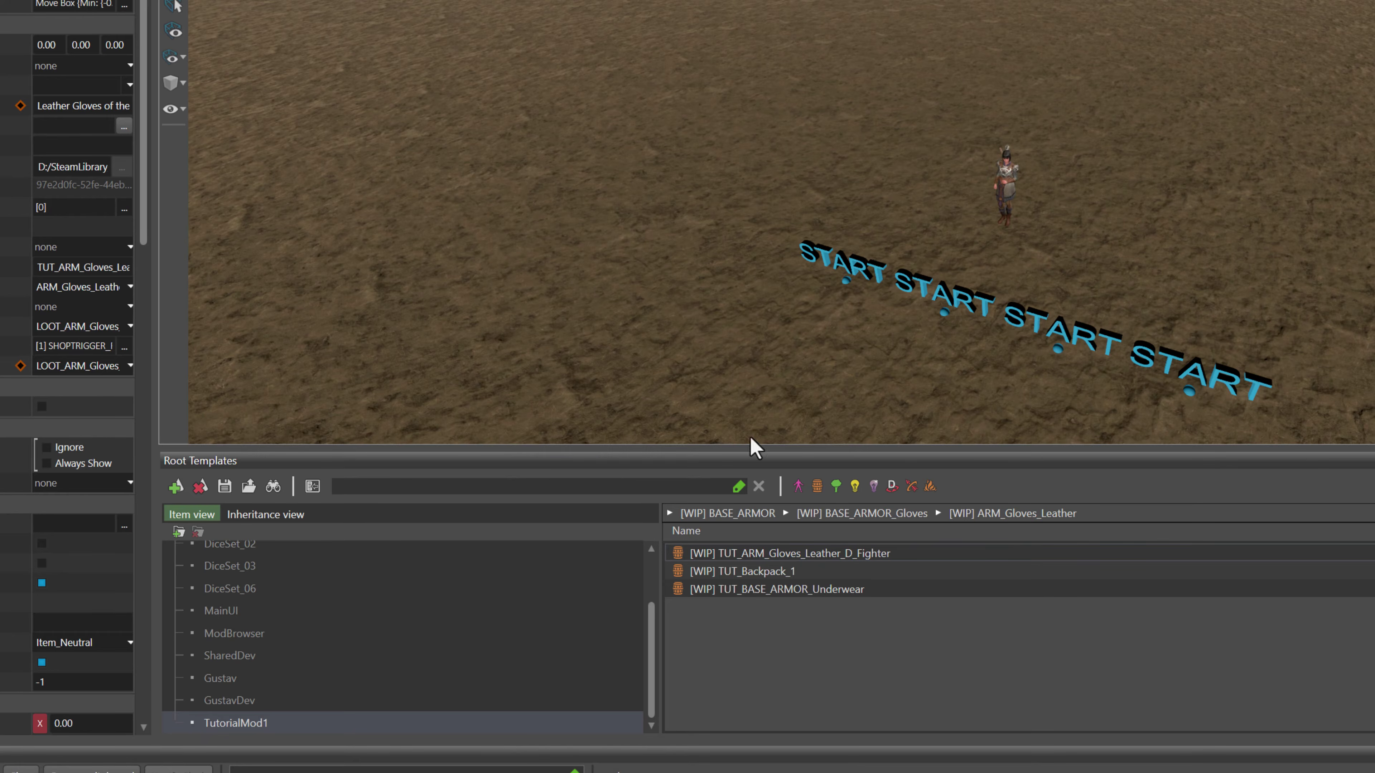
{"action": "left_click", "coordinate": [794, 549]}
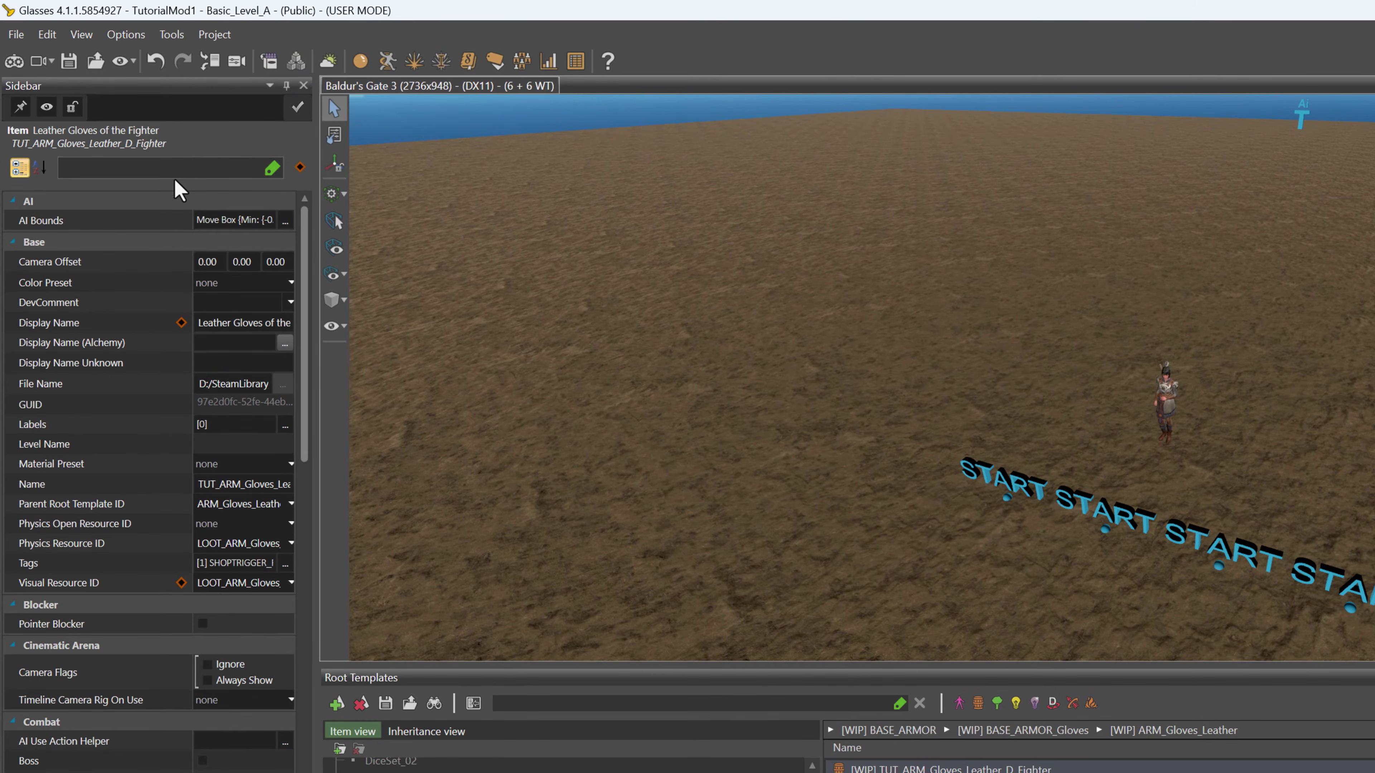
{"action": "left_click", "coordinate": [171, 173]}
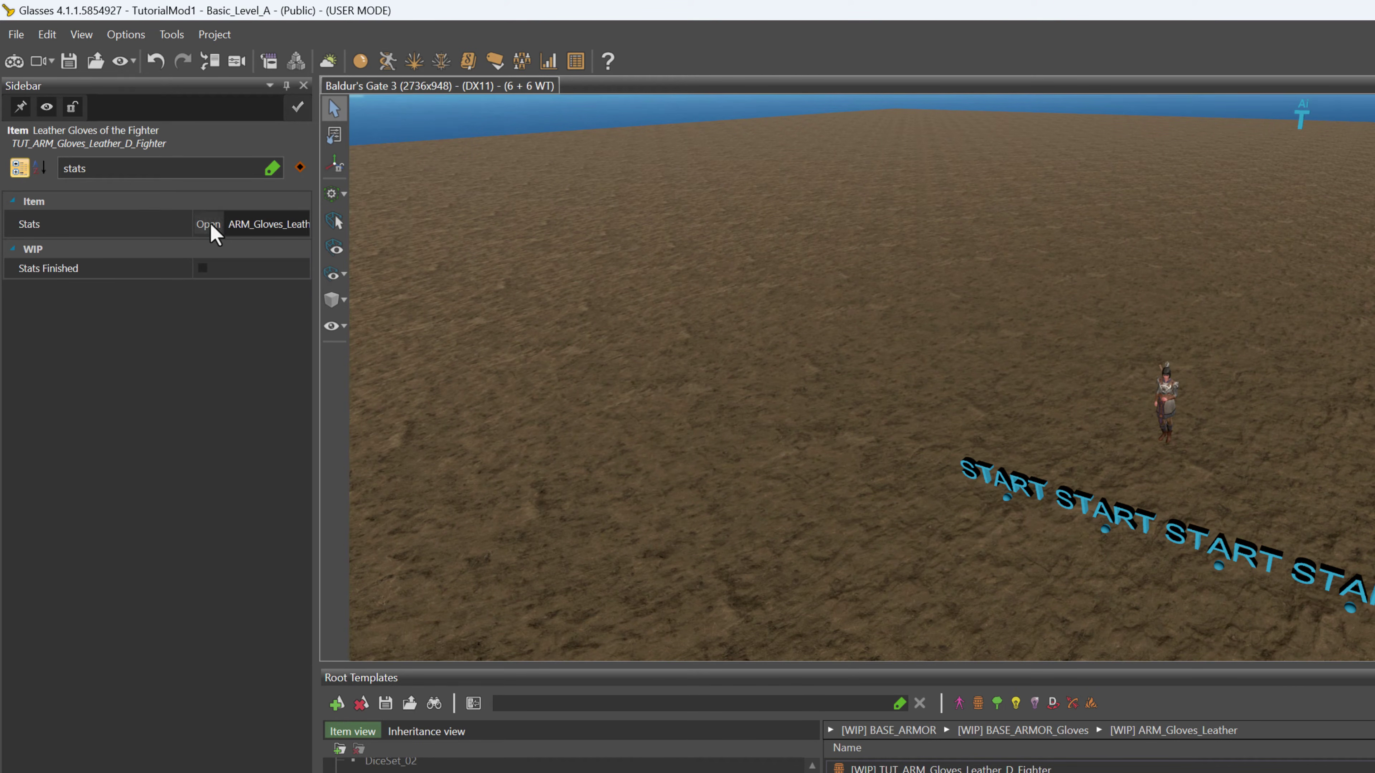
{"action": "left_click", "coordinate": [210, 226]}
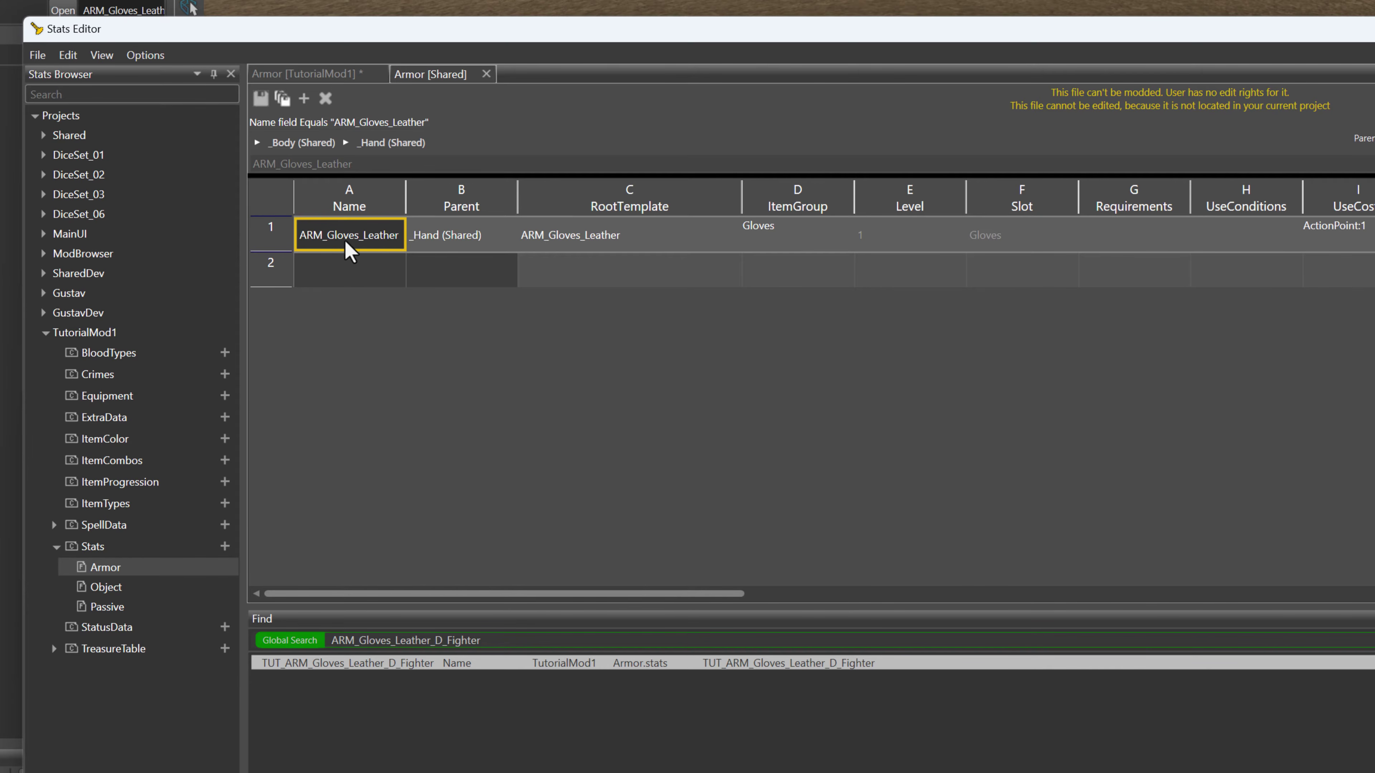
In TutorialMod1's Armor stats, set the new gloves entry's parent to ARM_Gloves_Leather (Shared)
{"action": "double_click", "coordinate": [142, 562]}
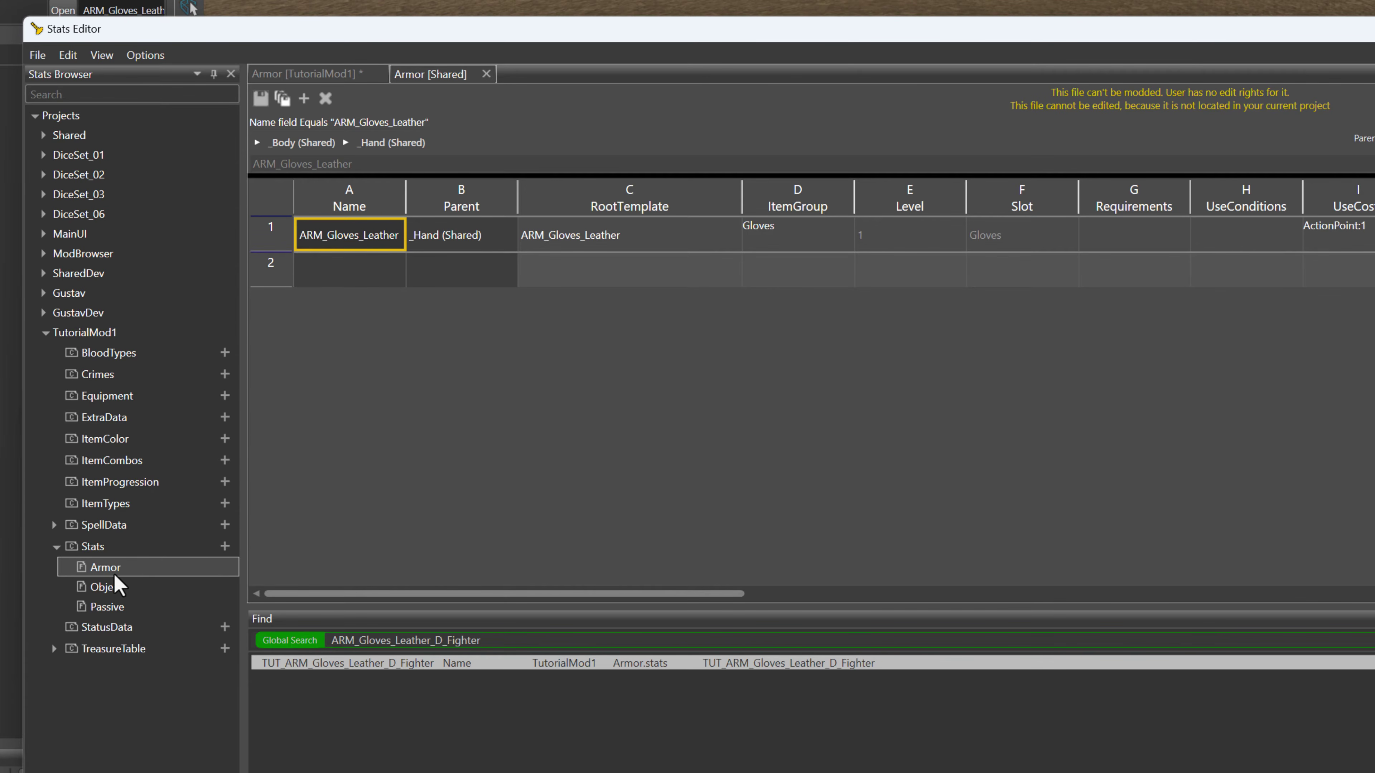
{"action": "left_click", "coordinate": [465, 363]}
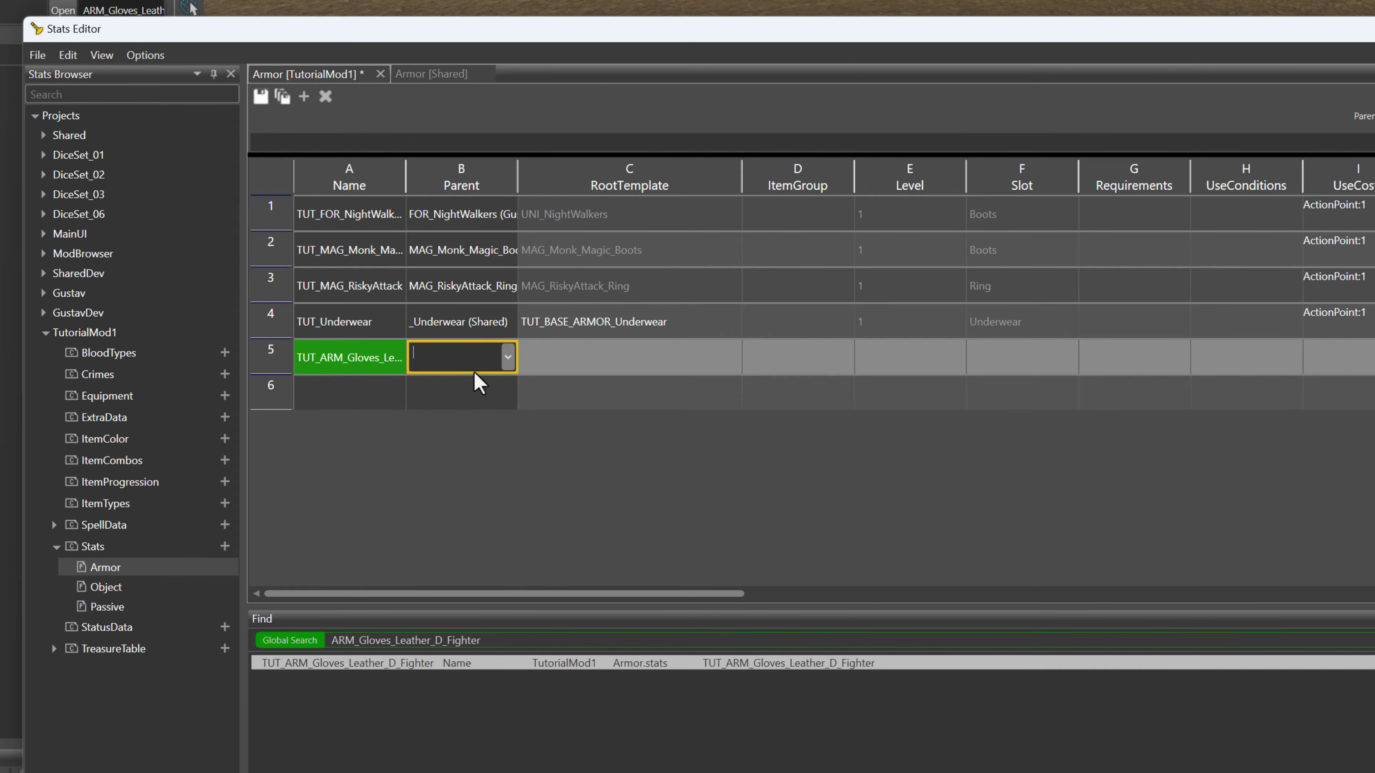
{"action": "type", "text": "AT"}
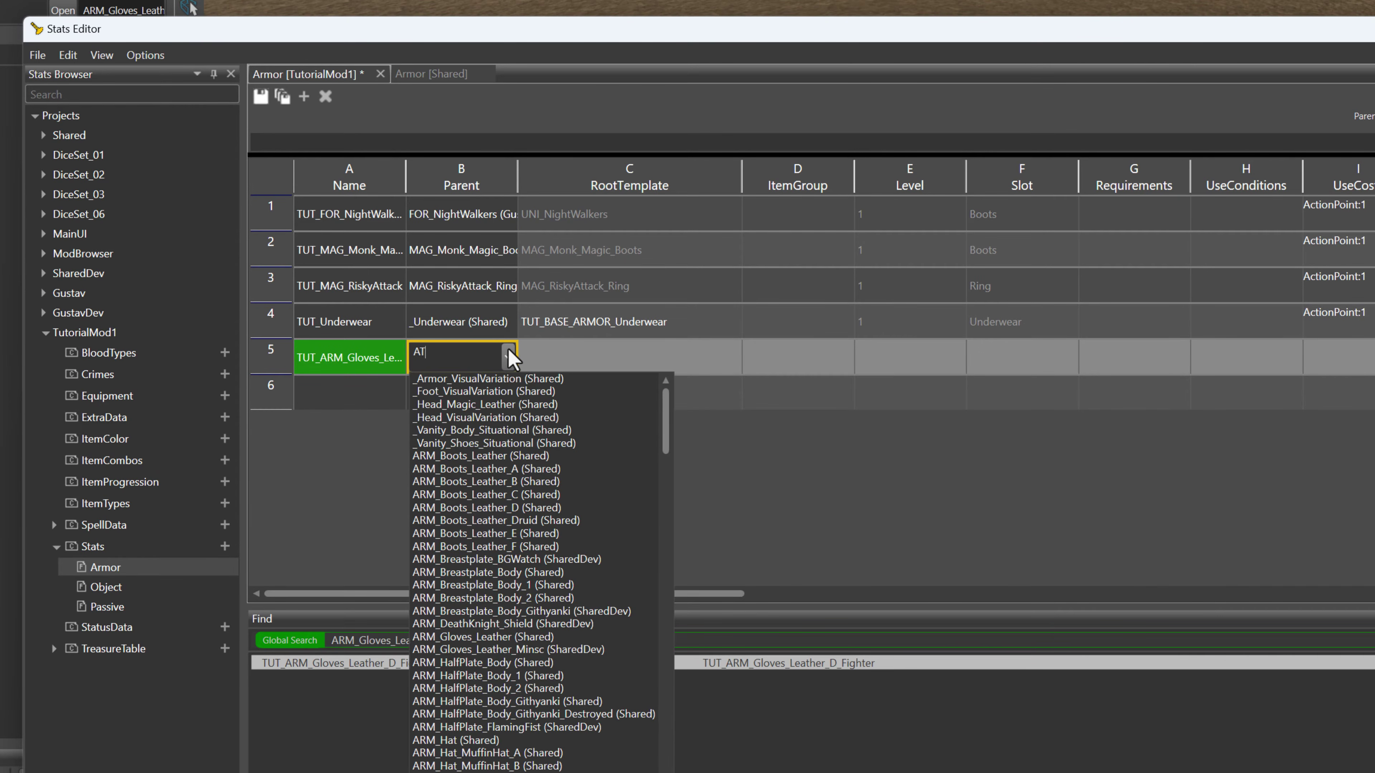
{"action": "key", "text": "BackSpace"}
{"action": "type", "text": "RM"}
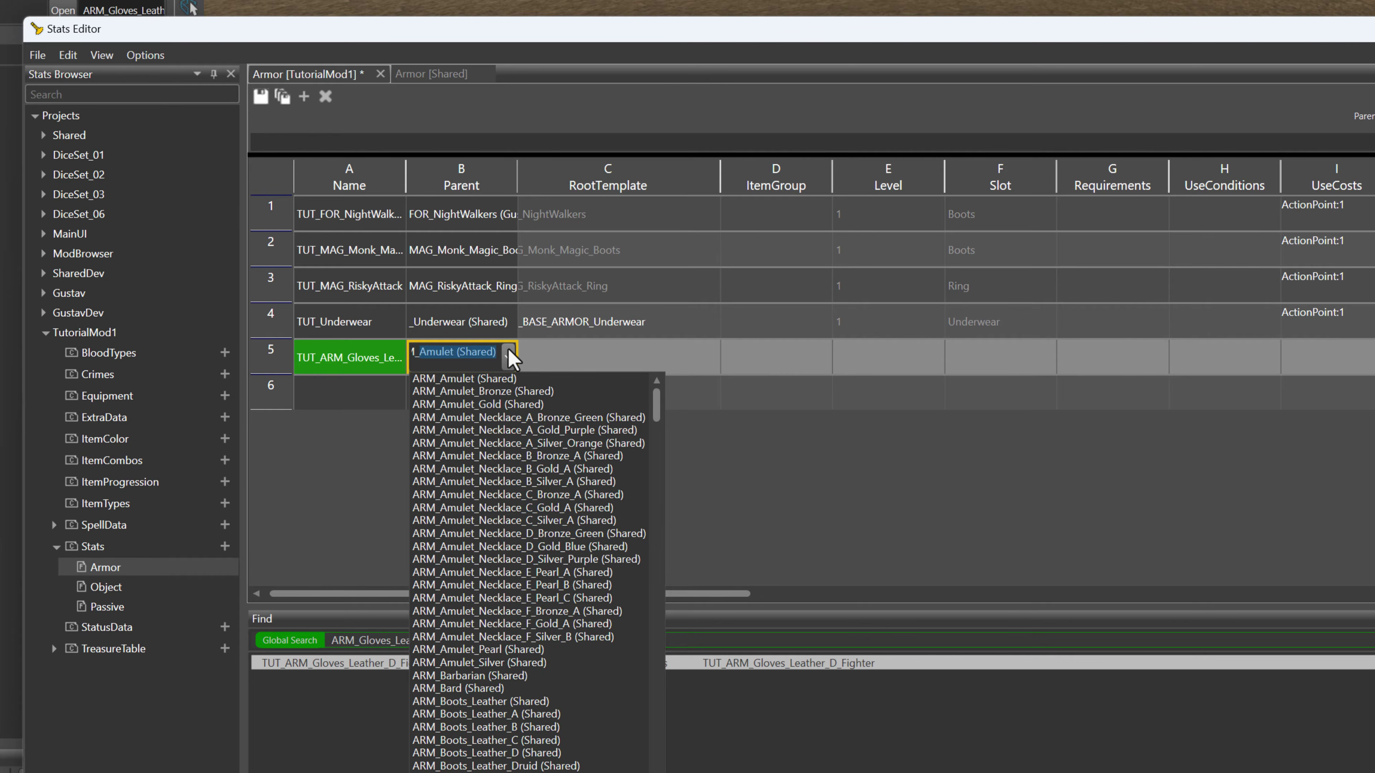
{"action": "type", "text": "_G"}
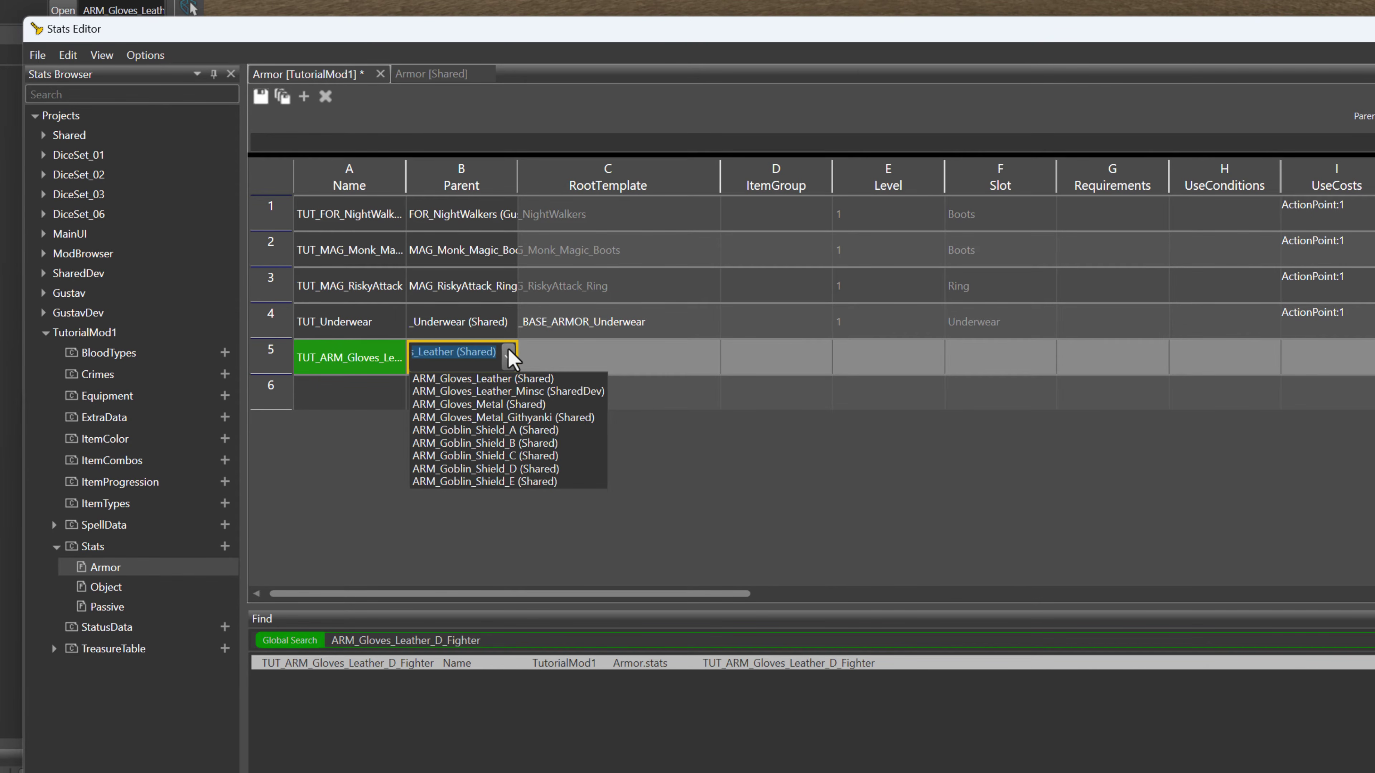
{"action": "left_click", "coordinate": [538, 379]}
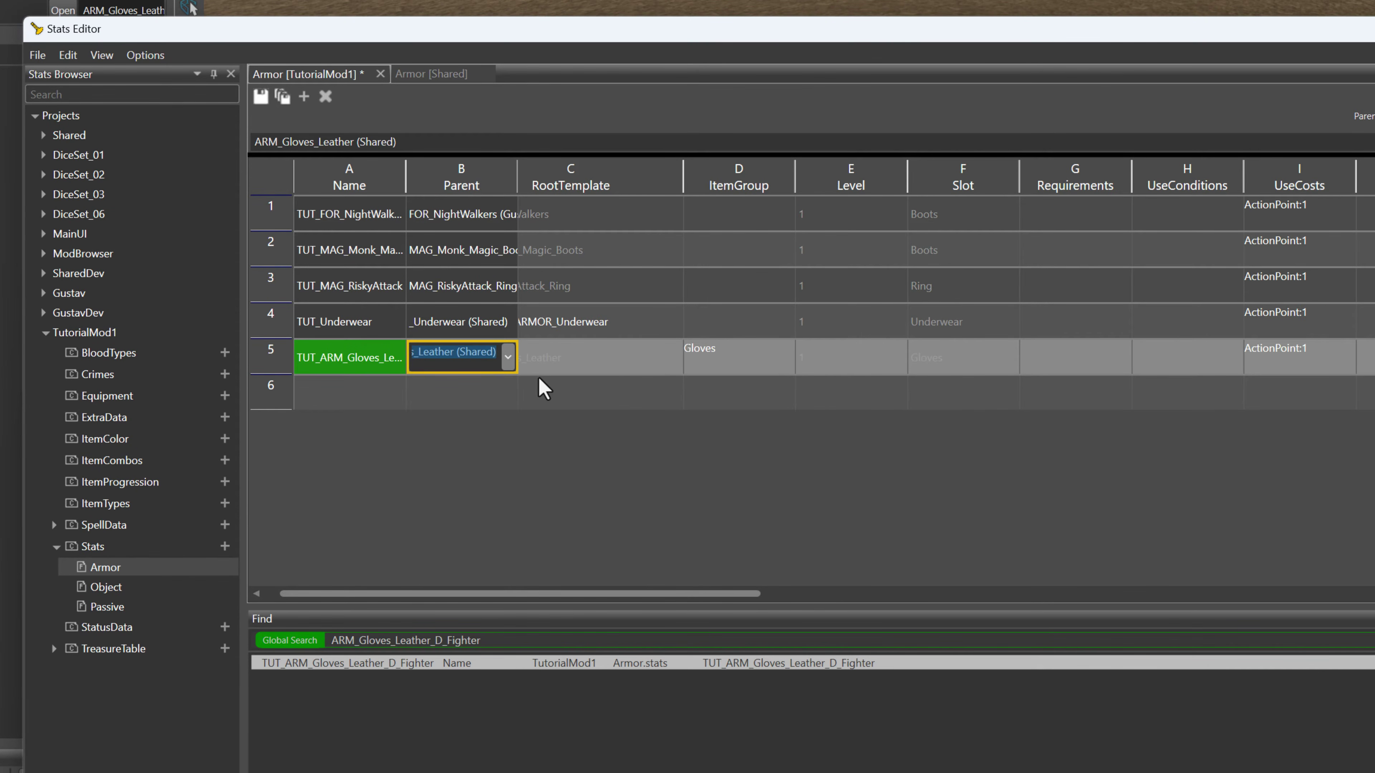
Copy the fighter gloves' template name and set it as the new entry's RootTemplate, TUT_ARM_Gloves_Leather_D_Fighter
{"action": "left_click", "coordinate": [634, 370]}
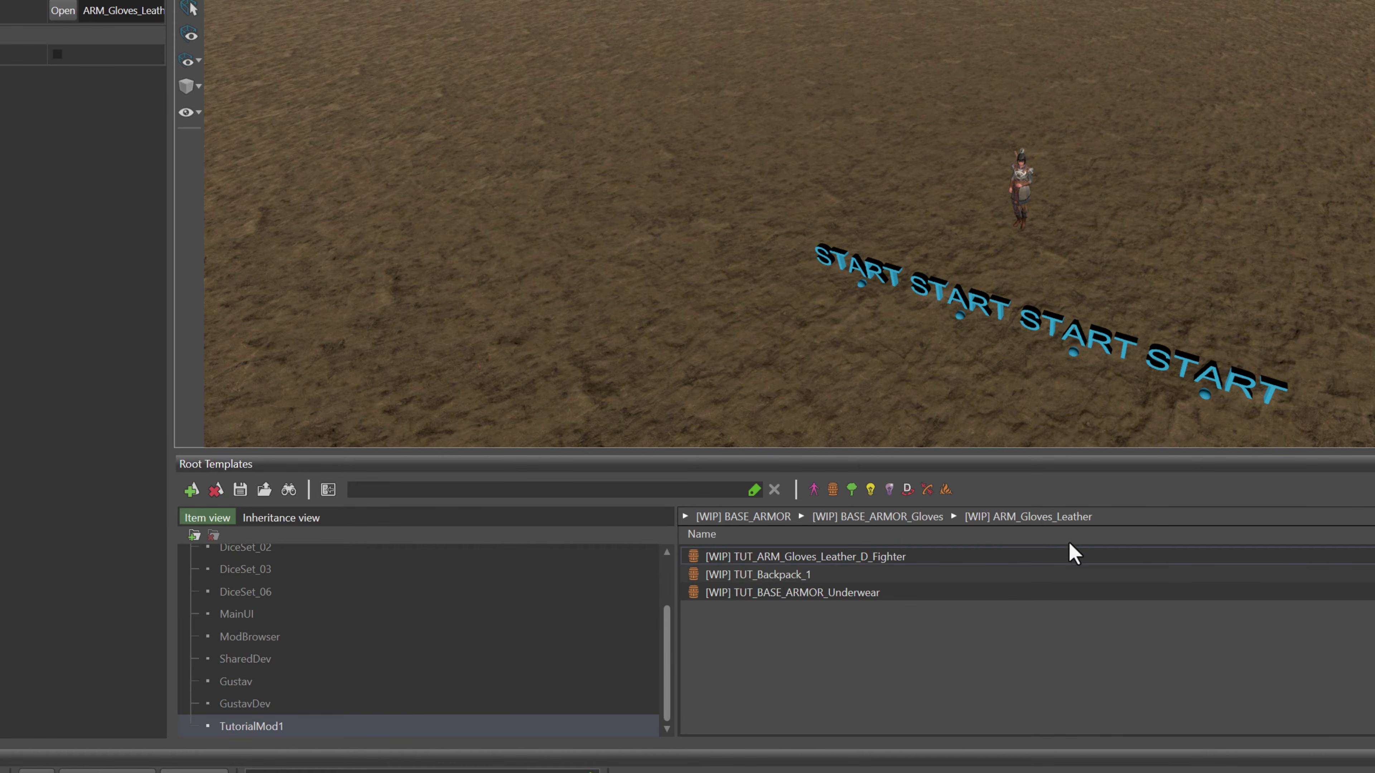
{"action": "left_click", "coordinate": [1019, 556]}
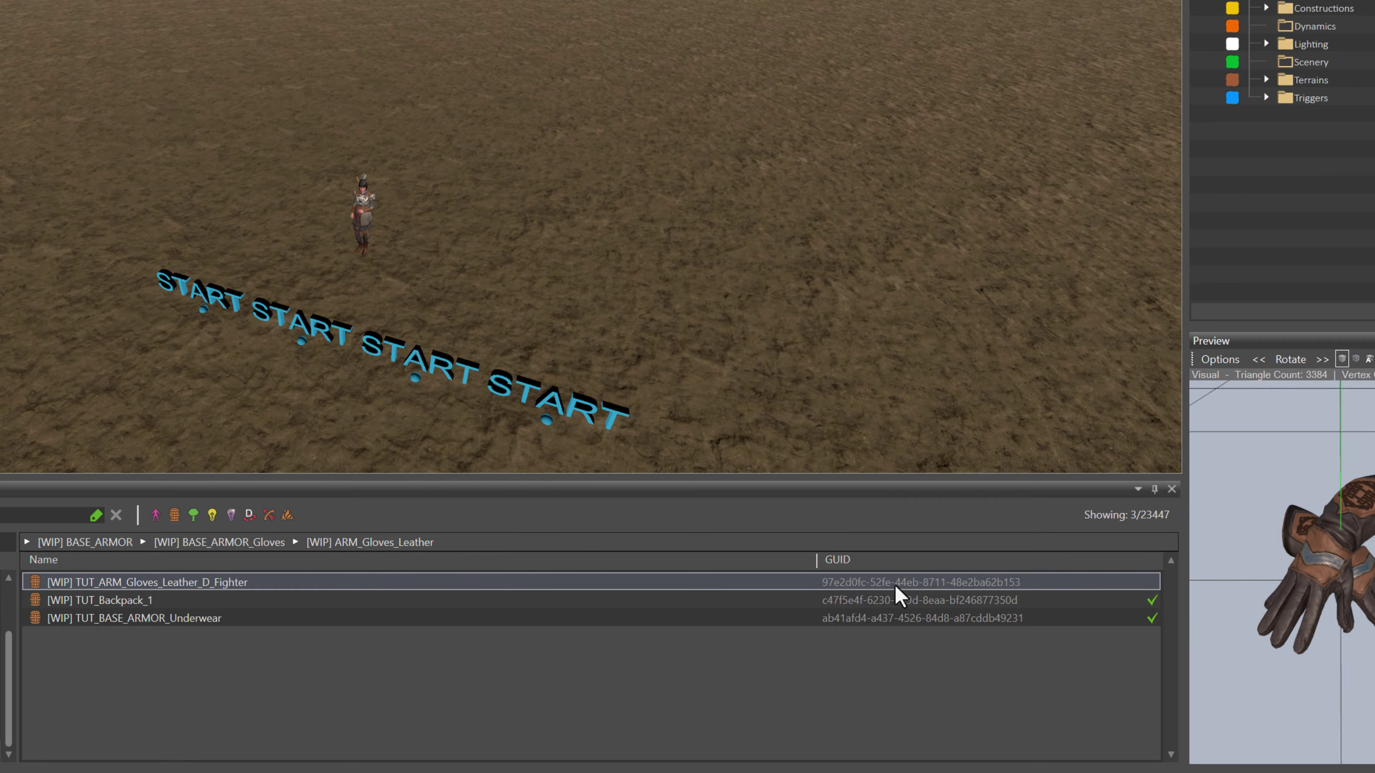
{"action": "right_click", "coordinate": [896, 587]}
{"action": "left_click", "coordinate": [974, 615]}
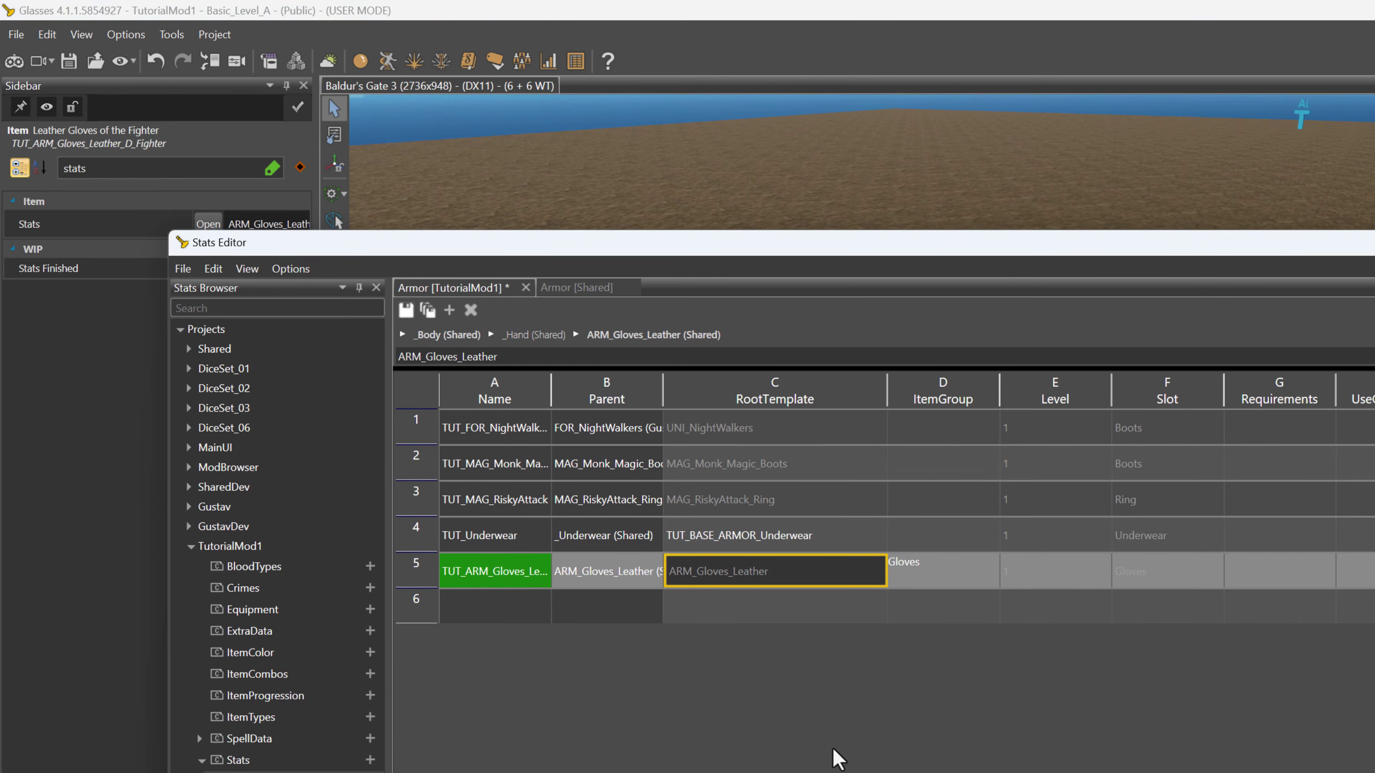
{"action": "double_click", "coordinate": [752, 575]}
{"action": "key", "text": "ctrl+v"}
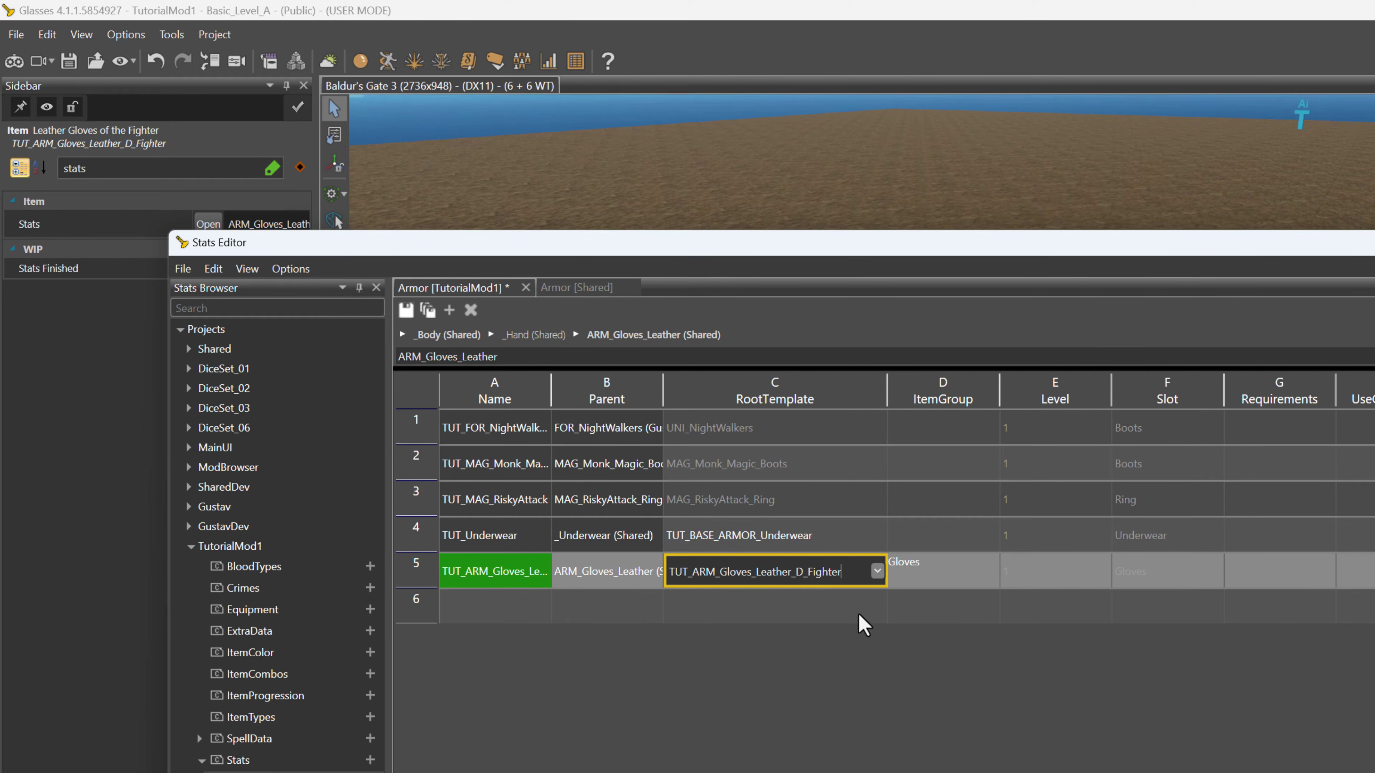
{"action": "key", "text": "Tab"}
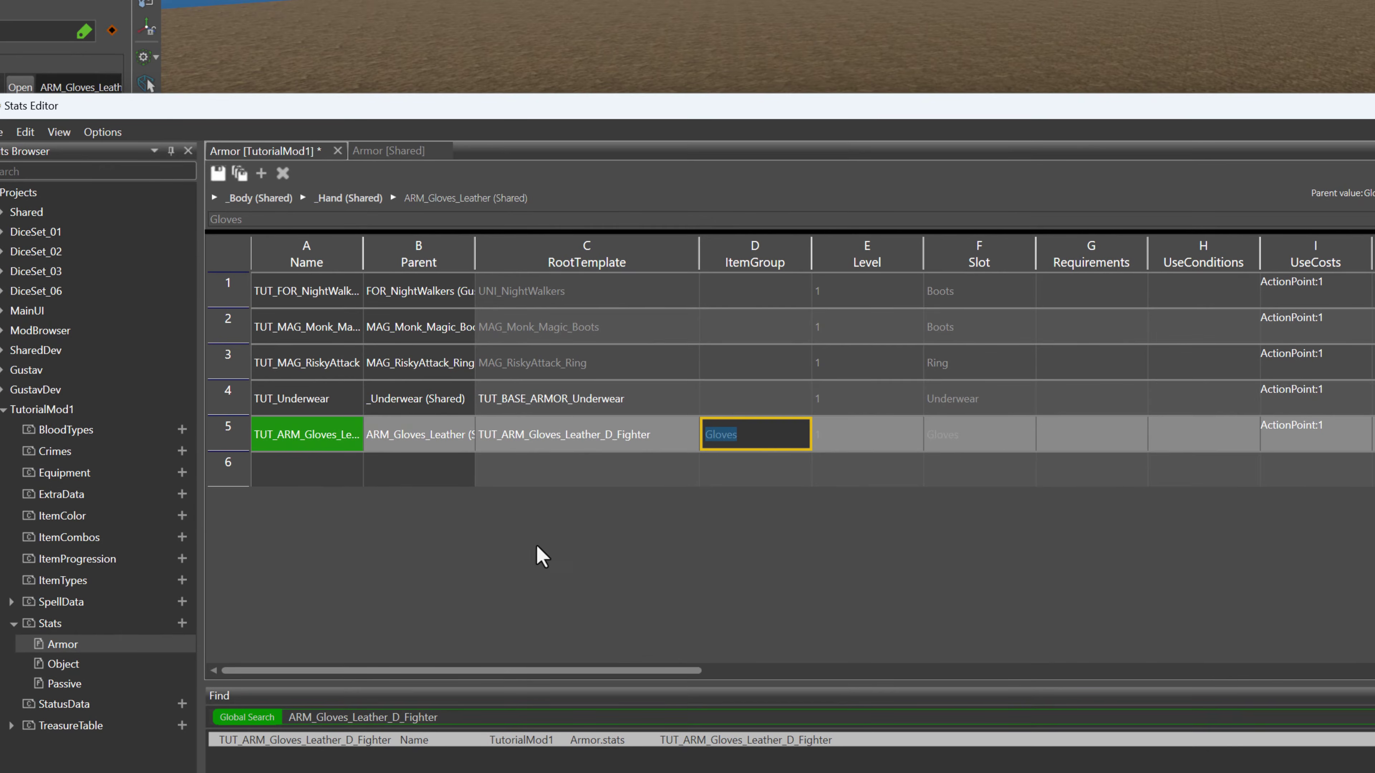
Set the rarity of the new gloves stats entry to Legendary
{"action": "left_click_drag", "start_coordinate": [641, 671], "coordinate": [1035, 710]}
{"action": "left_click", "coordinate": [981, 449]}
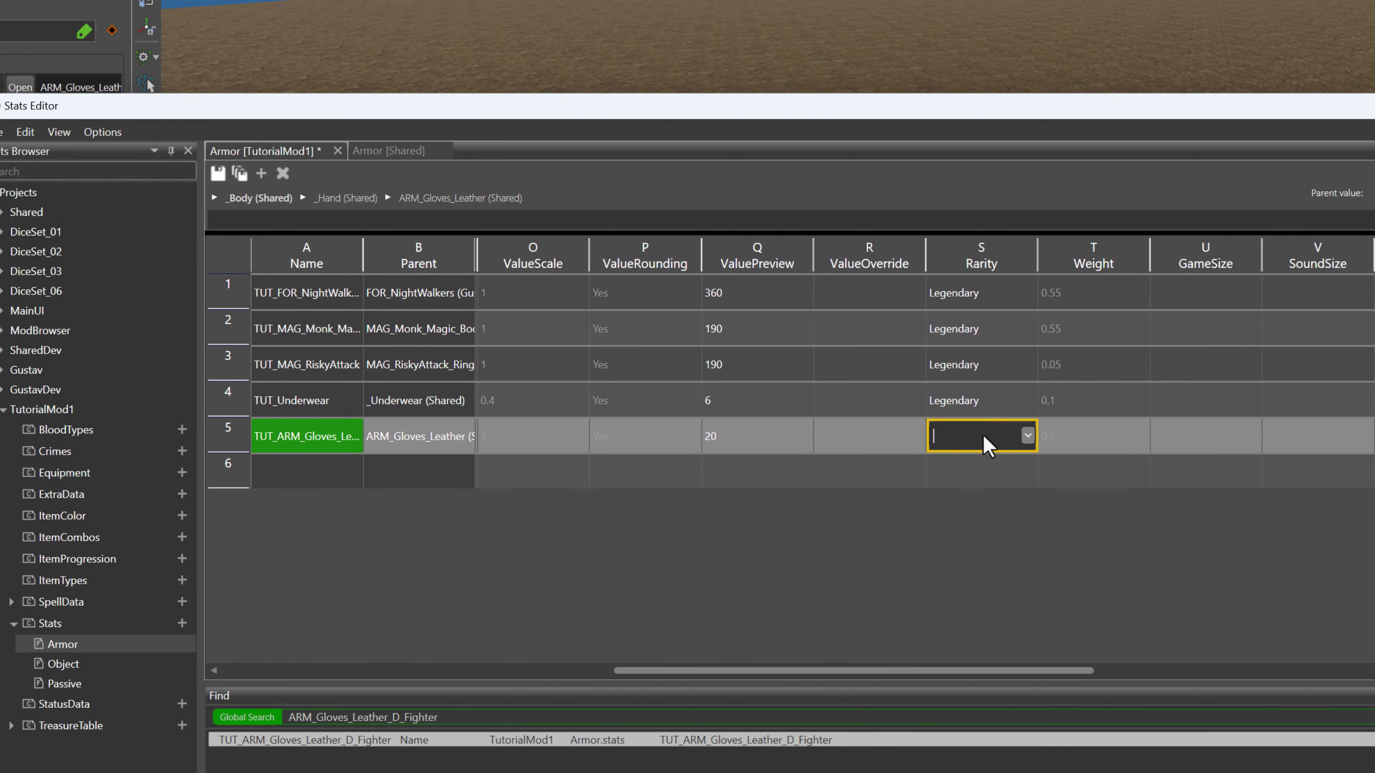
{"action": "left_click", "coordinate": [1027, 435]}
{"action": "left_click", "coordinate": [985, 525]}
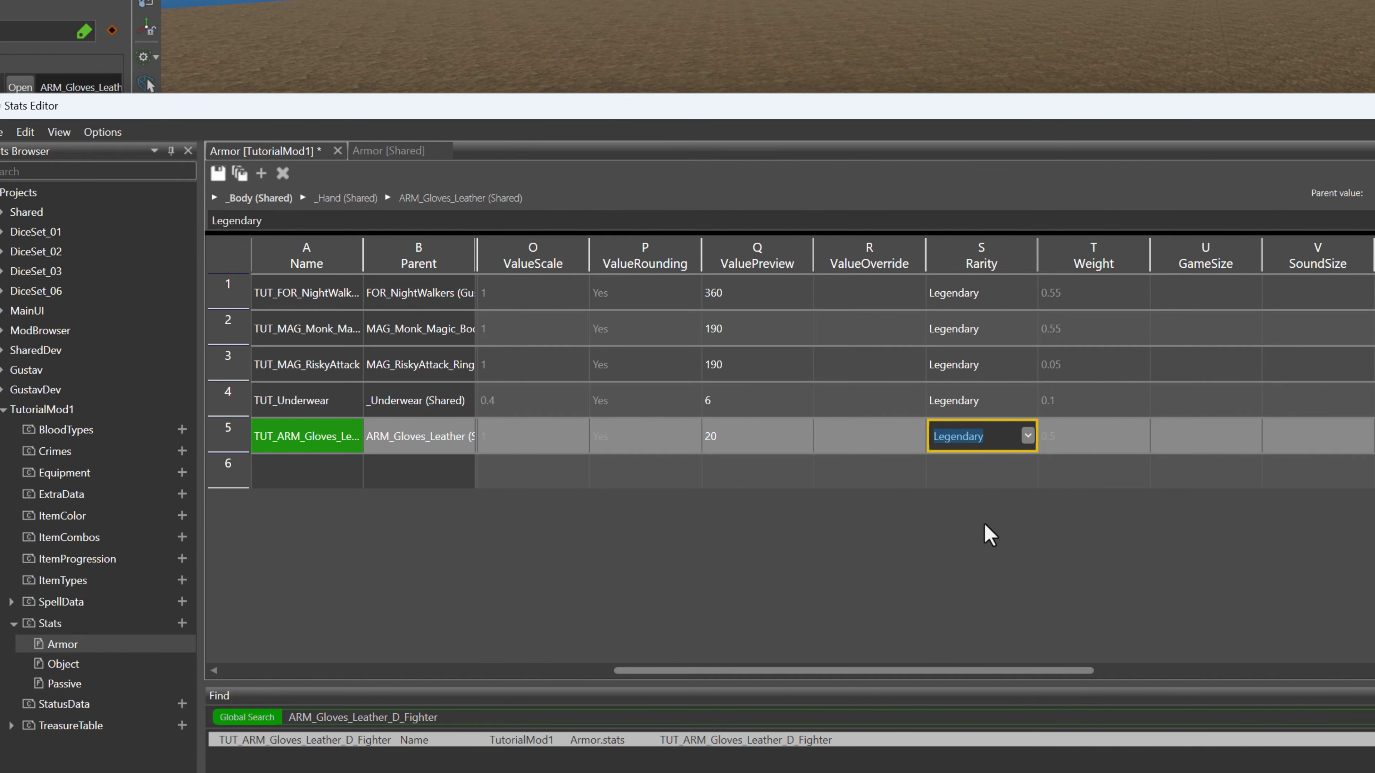
{"action": "left_click", "coordinate": [1260, 467]}
{"action": "left_click_drag", "start_coordinate": [958, 672], "coordinate": [1374, 718]}
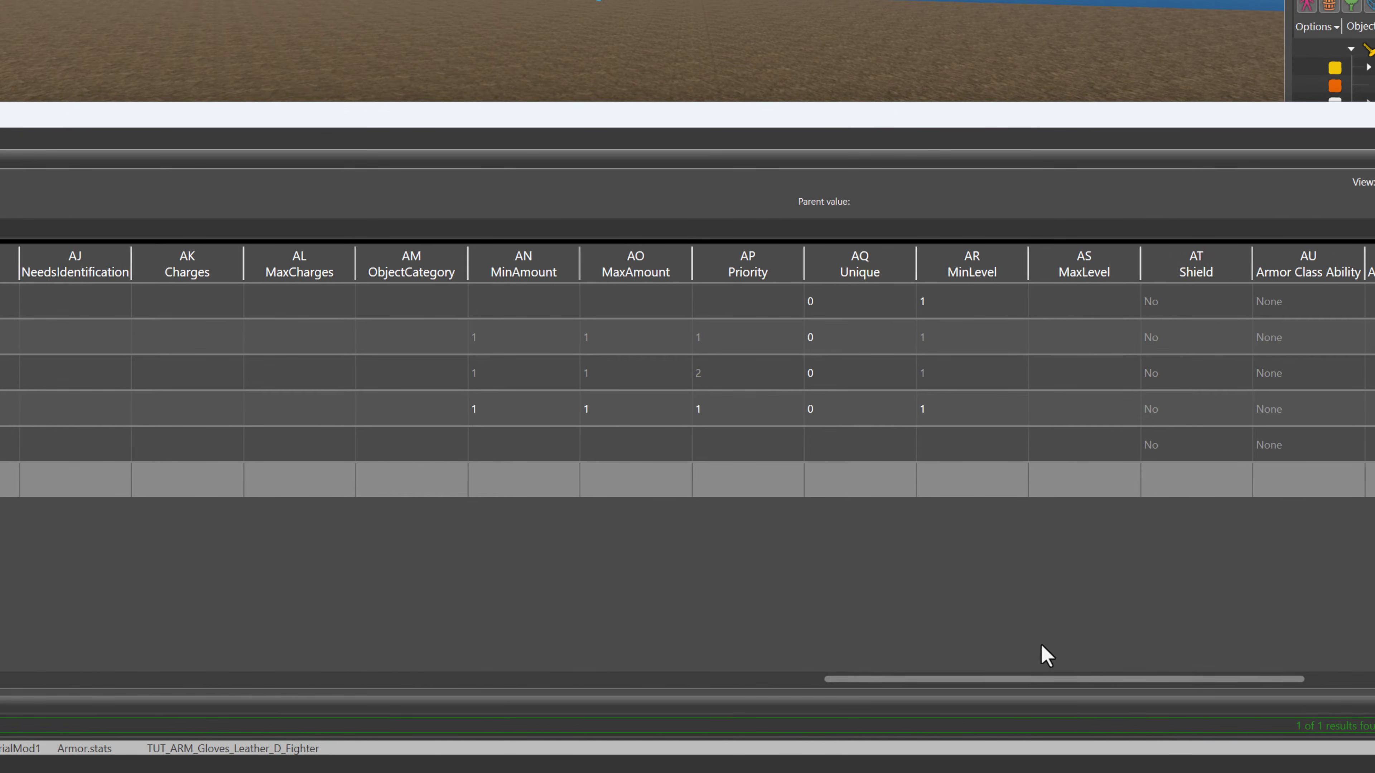
For the new gloves stats entry, set MinAmount, MaxAmount, Priority and MinLevel to 1, and Unique to 0
{"action": "left_click", "coordinate": [650, 441]}
{"action": "type", "text": "1"}
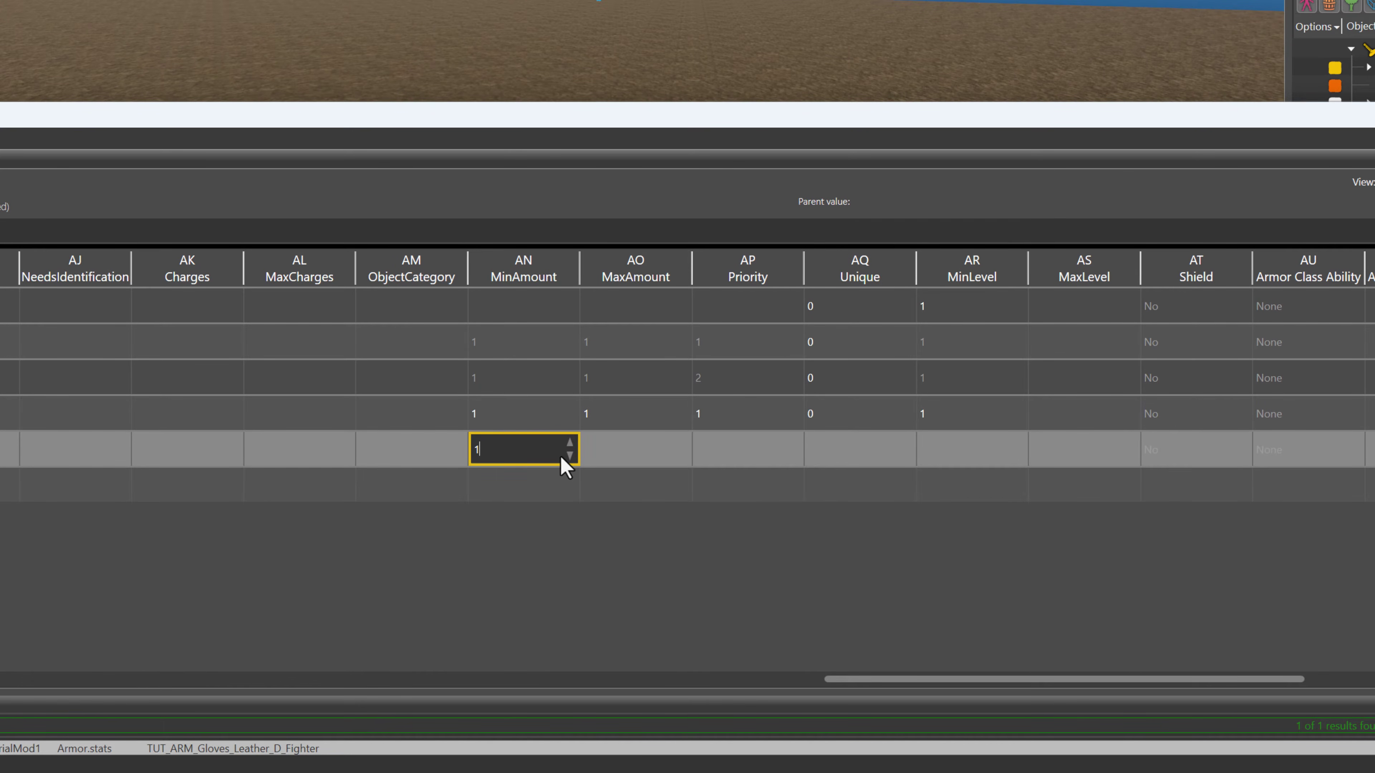
{"action": "left_click", "coordinate": [645, 451]}
{"action": "type", "text": "1"}
{"action": "left_click", "coordinate": [744, 466]}
{"action": "type", "text": "1"}
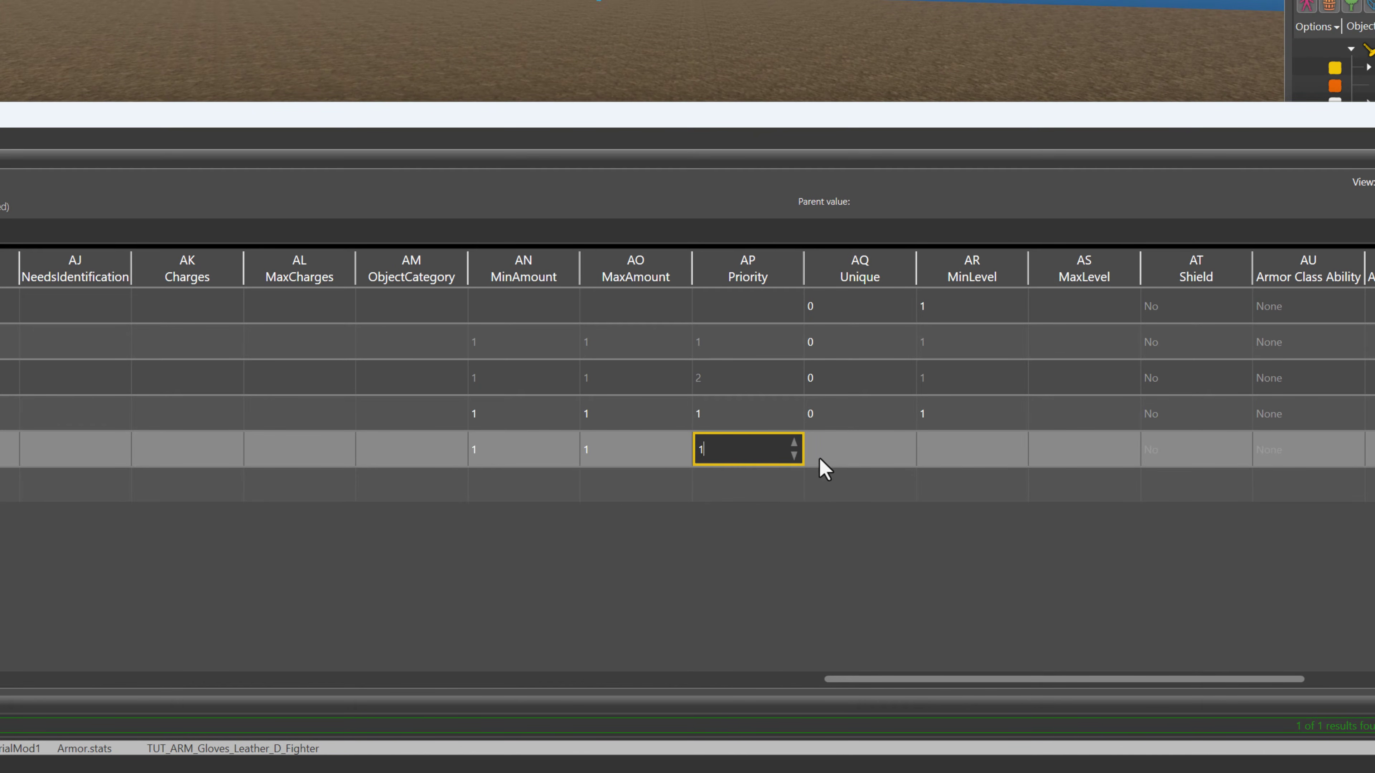
{"action": "left_click", "coordinate": [824, 460]}
{"action": "type", "text": "0"}
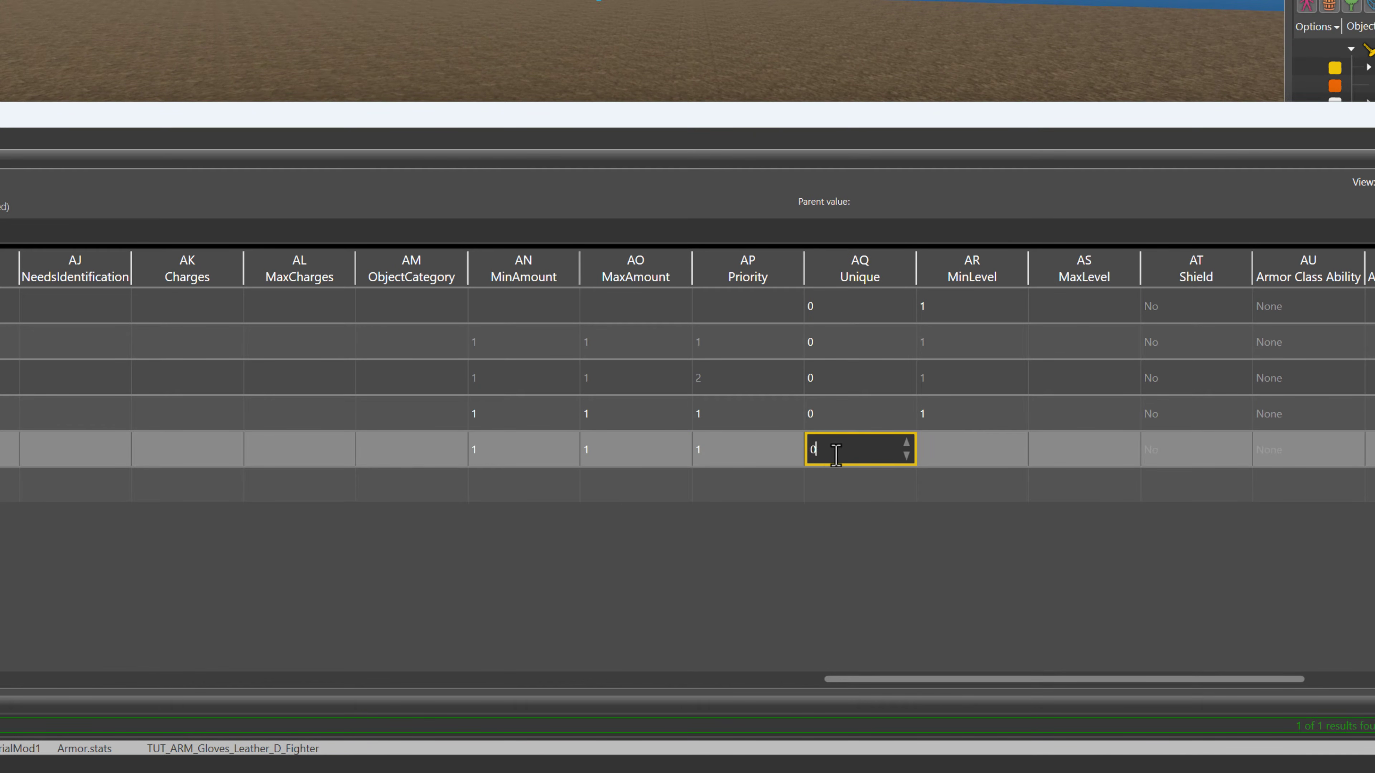
{"action": "left_click", "coordinate": [961, 454]}
{"action": "type", "text": "1"}
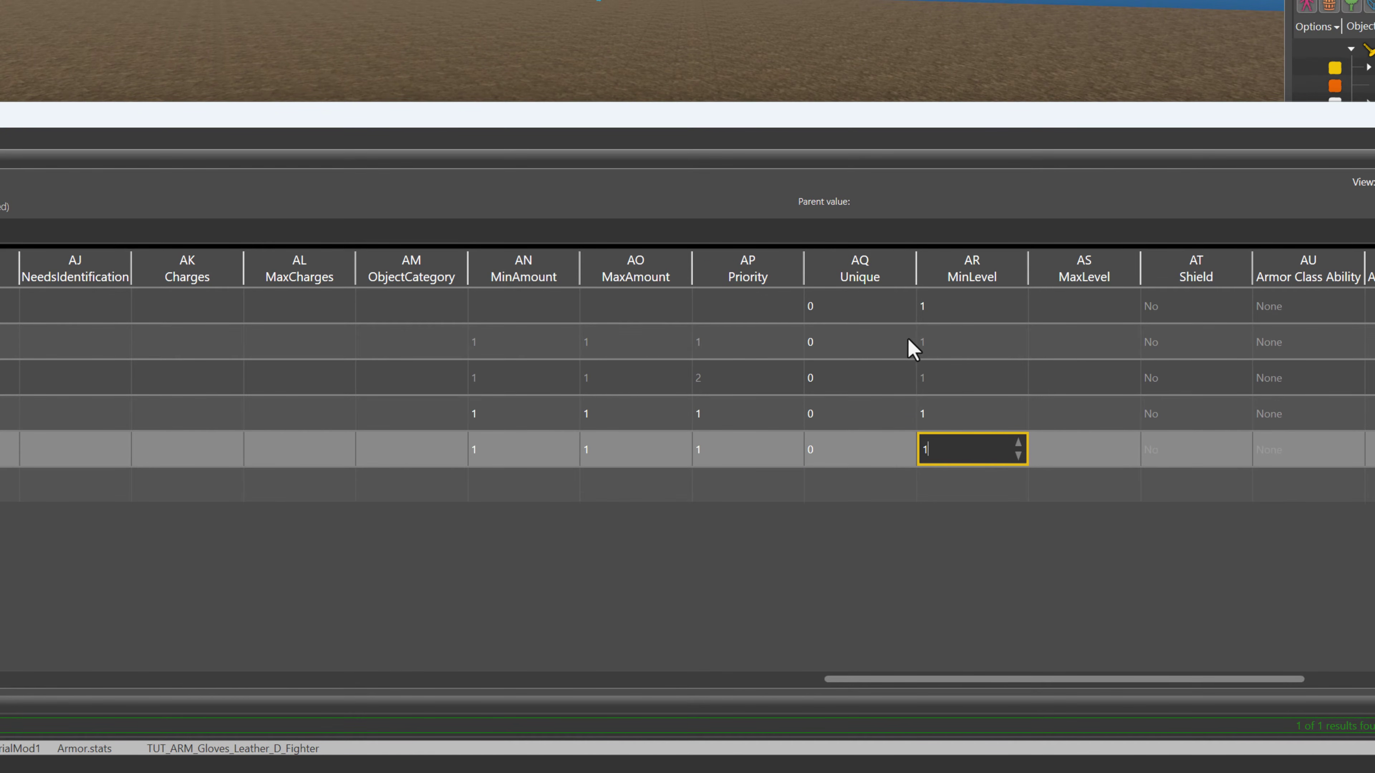
{"action": "left_click", "coordinate": [1053, 495]}
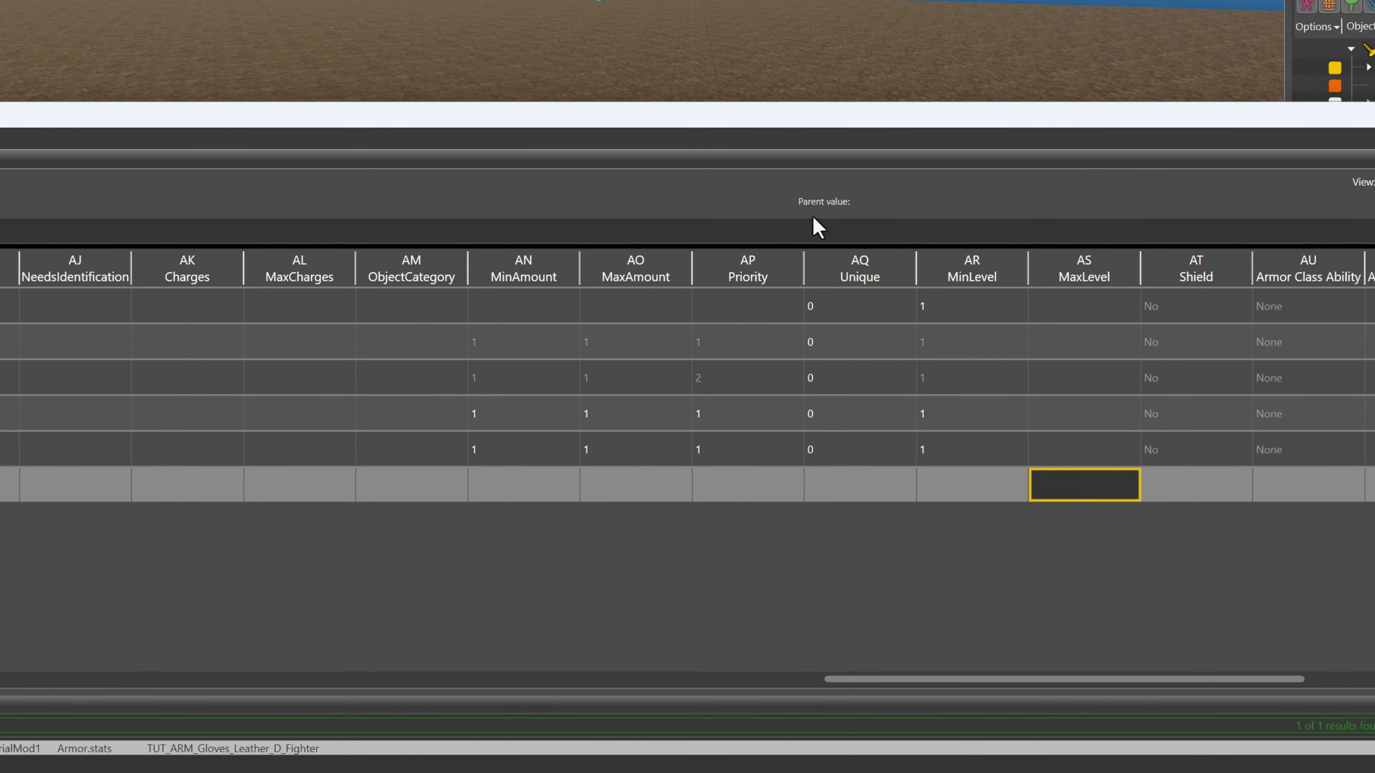
Copy the new gloves stats entry's name and open TutorialMod1's TreasureTable
{"action": "left_click_drag", "start_coordinate": [1157, 682], "coordinate": [81, 699]}
{"action": "left_click", "coordinate": [282, 347]}
{"action": "right_click", "coordinate": [282, 350]}
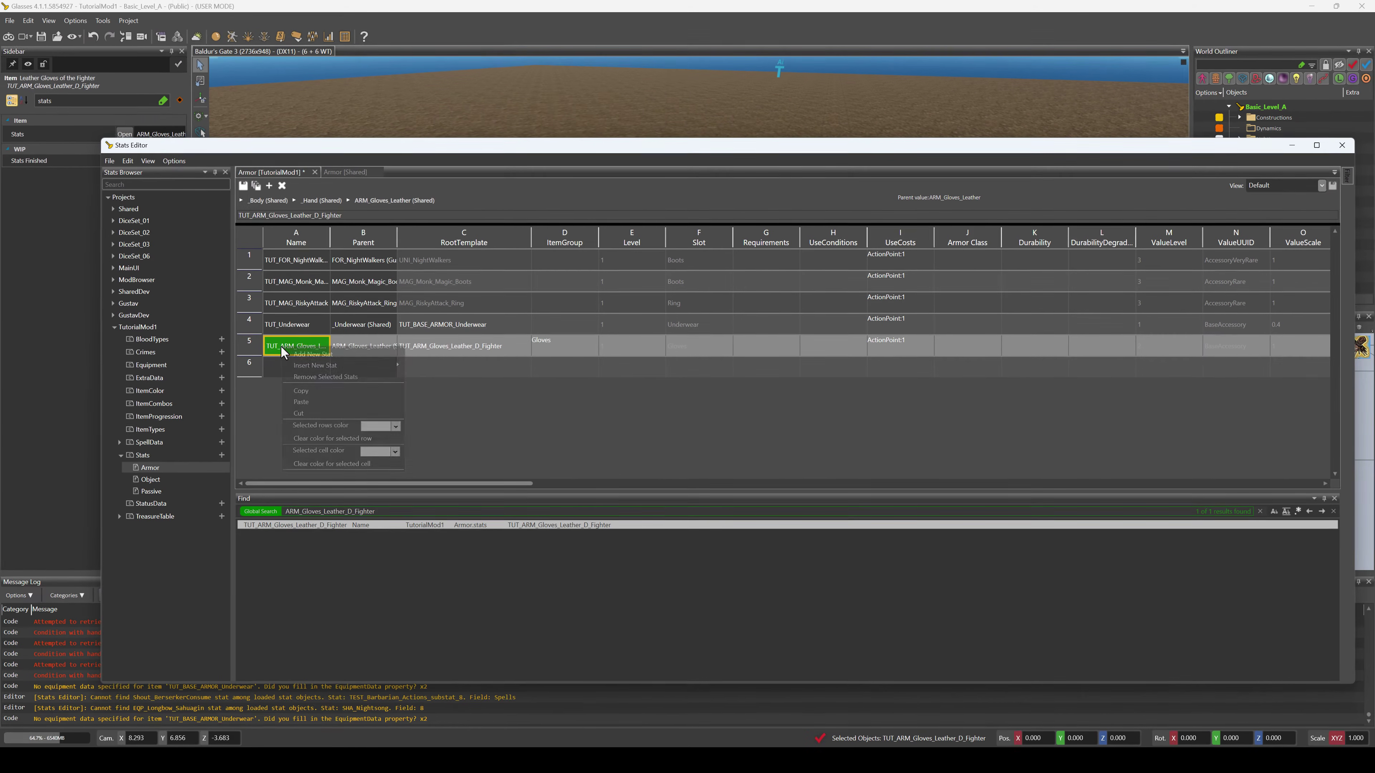
{"action": "left_click", "coordinate": [302, 397]}
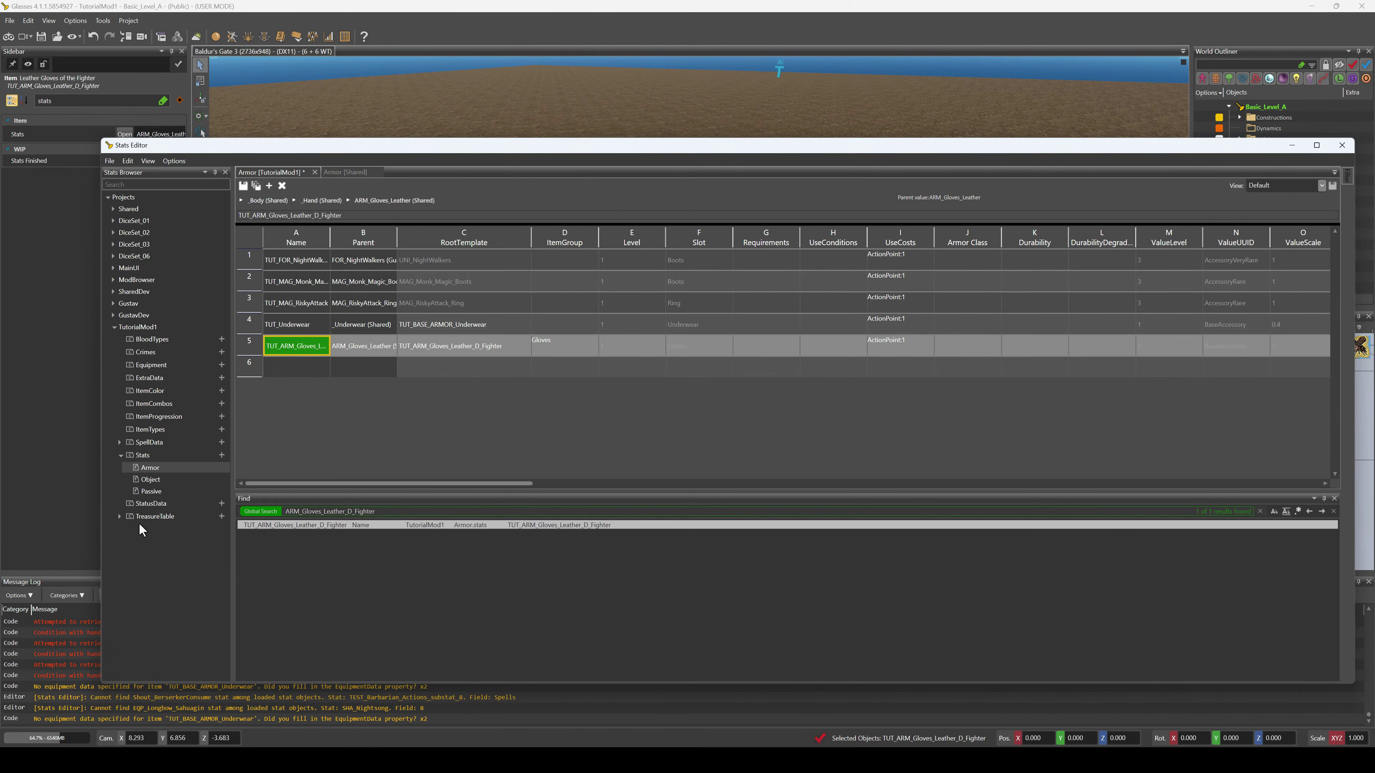
{"action": "left_click", "coordinate": [116, 518]}
{"action": "left_click", "coordinate": [119, 516]}
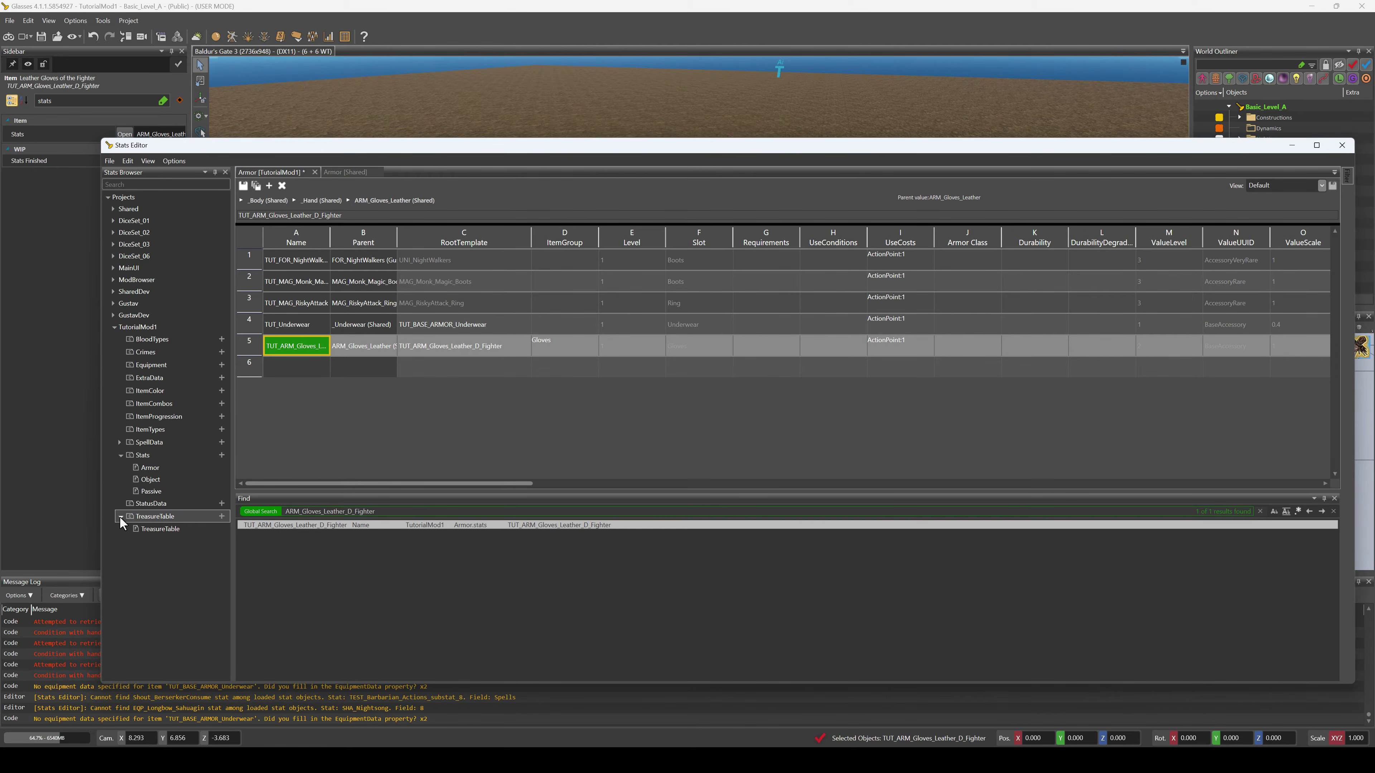
{"action": "double_click", "coordinate": [148, 528]}
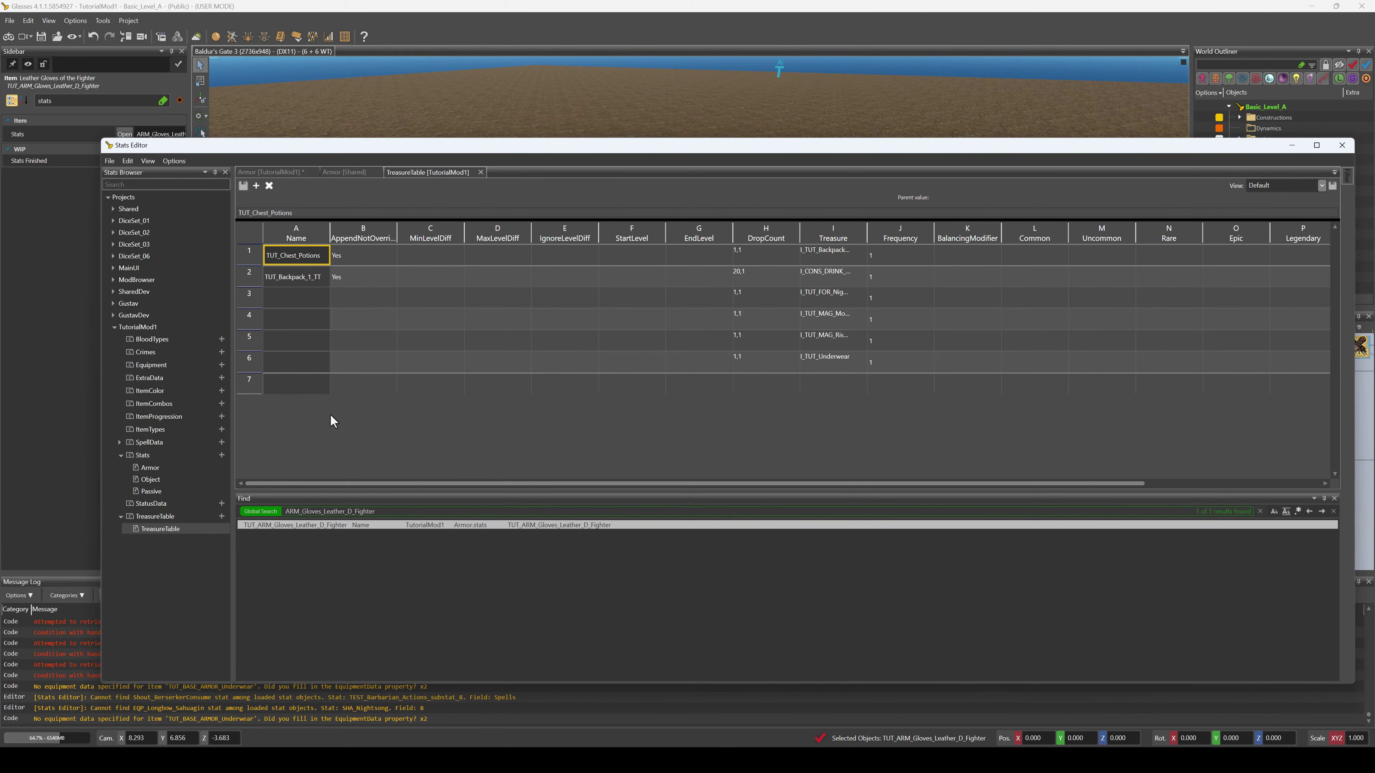
Add a sub stat below the underwear row in TUT_Backpack_1_TT with DropCount 1,1, Treasure I_TUT_ARM_Gloves_Leather_D_Fighter and Frequency 1
{"action": "left_click", "coordinate": [246, 362]}
{"action": "right_click", "coordinate": [248, 363]}
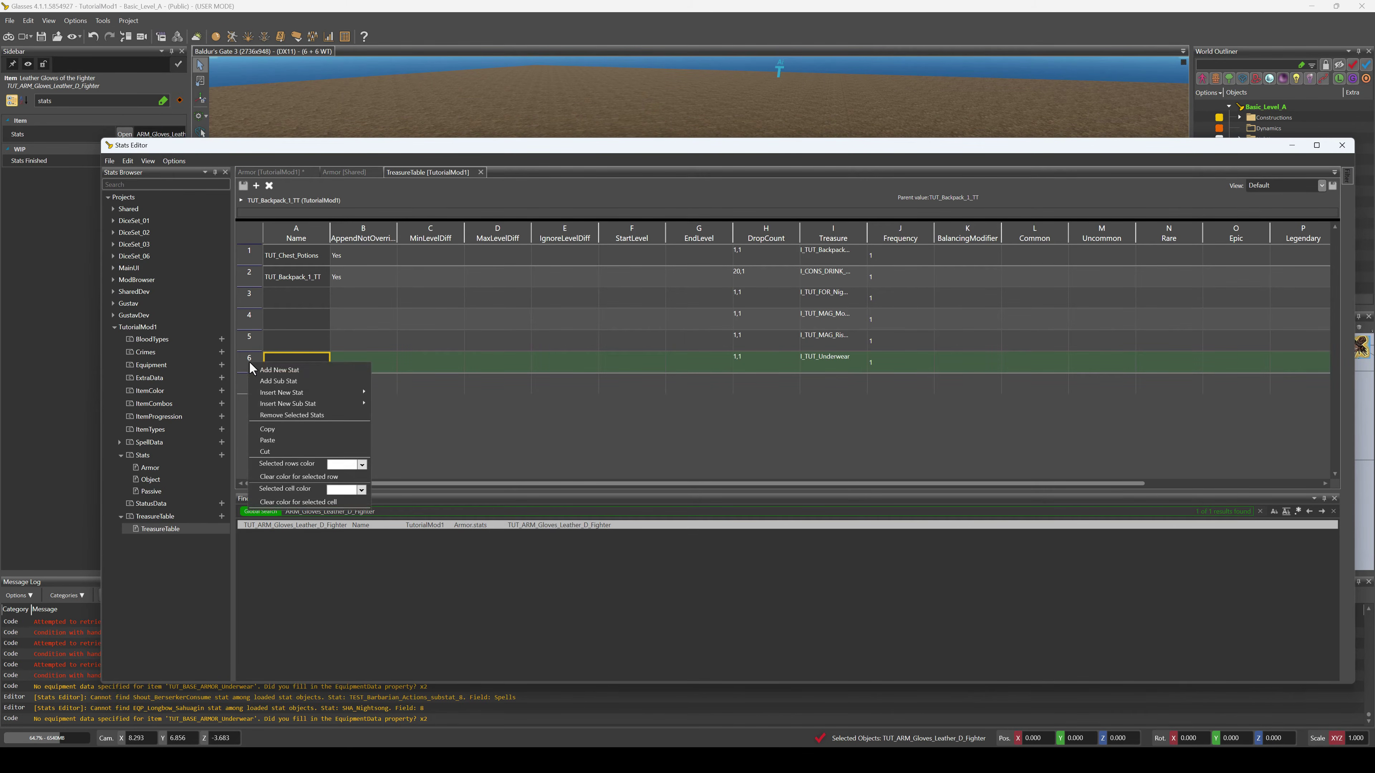
{"action": "left_click", "coordinate": [287, 380]}
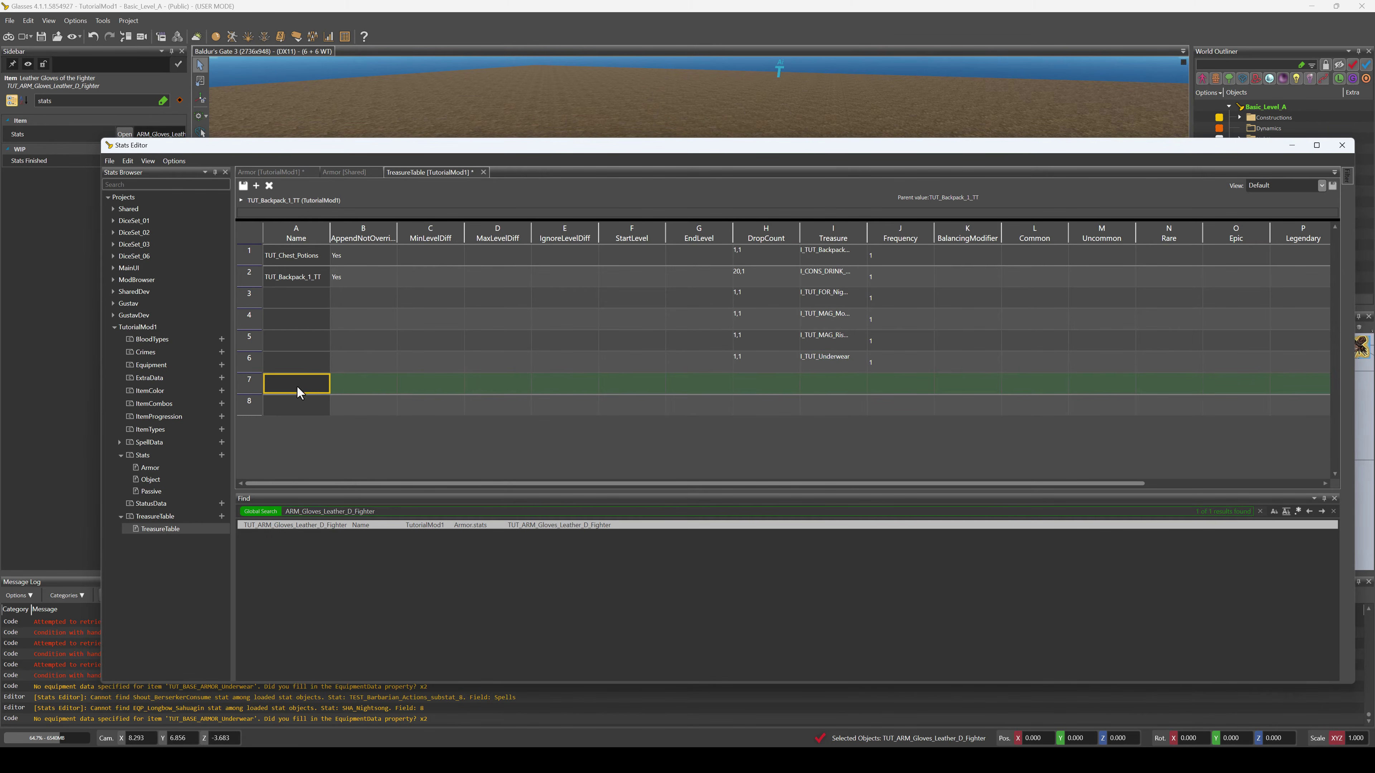
{"action": "left_click", "coordinate": [751, 386]}
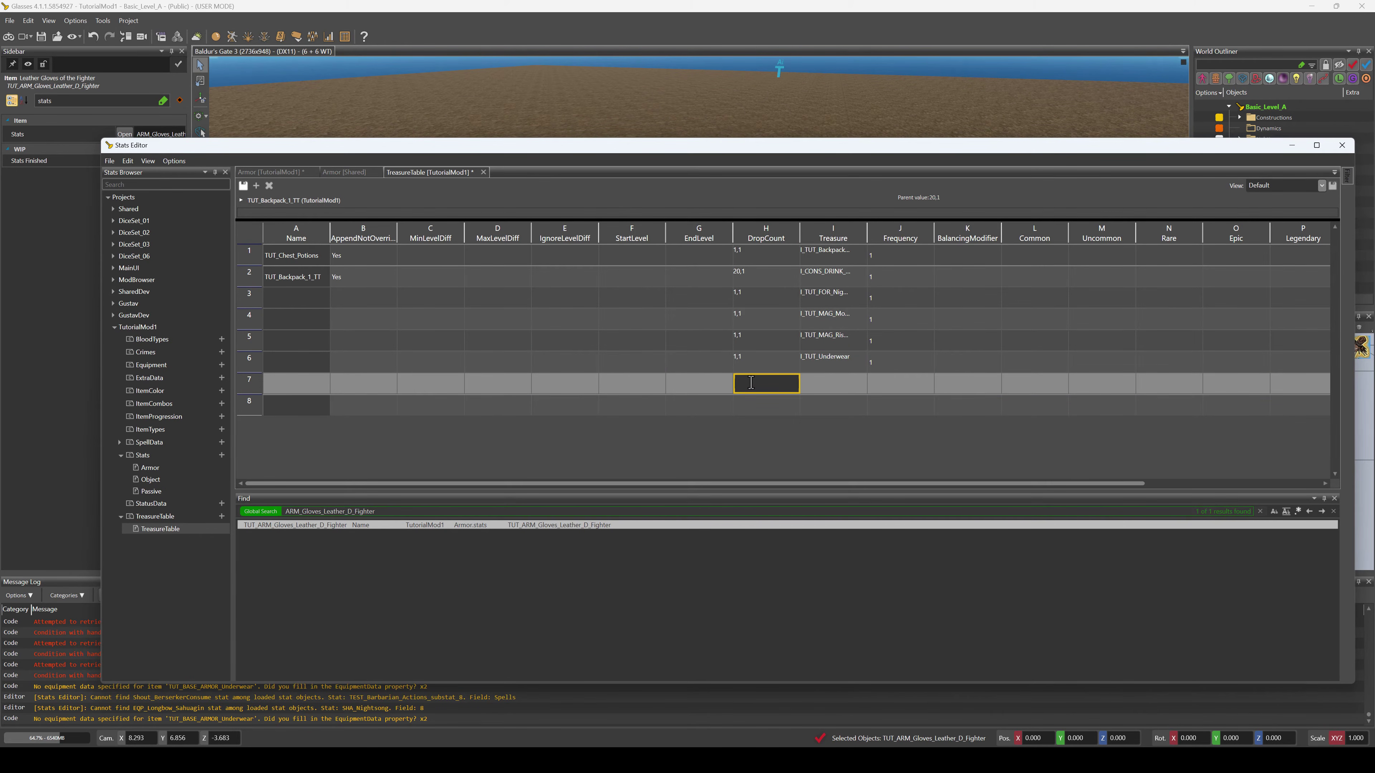
{"action": "left_click", "coordinate": [819, 389]}
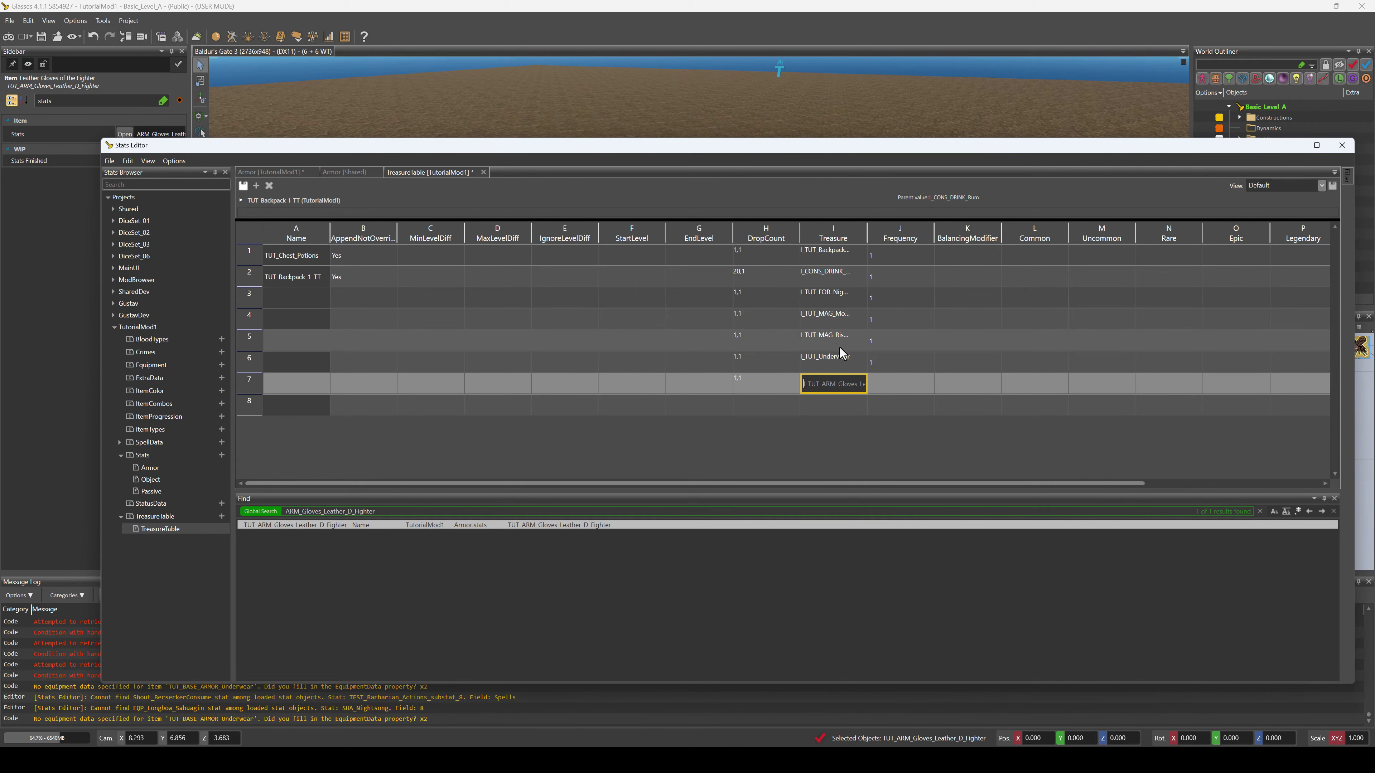
{"action": "left_click", "coordinate": [886, 385]}
{"action": "type", "text": "1"}
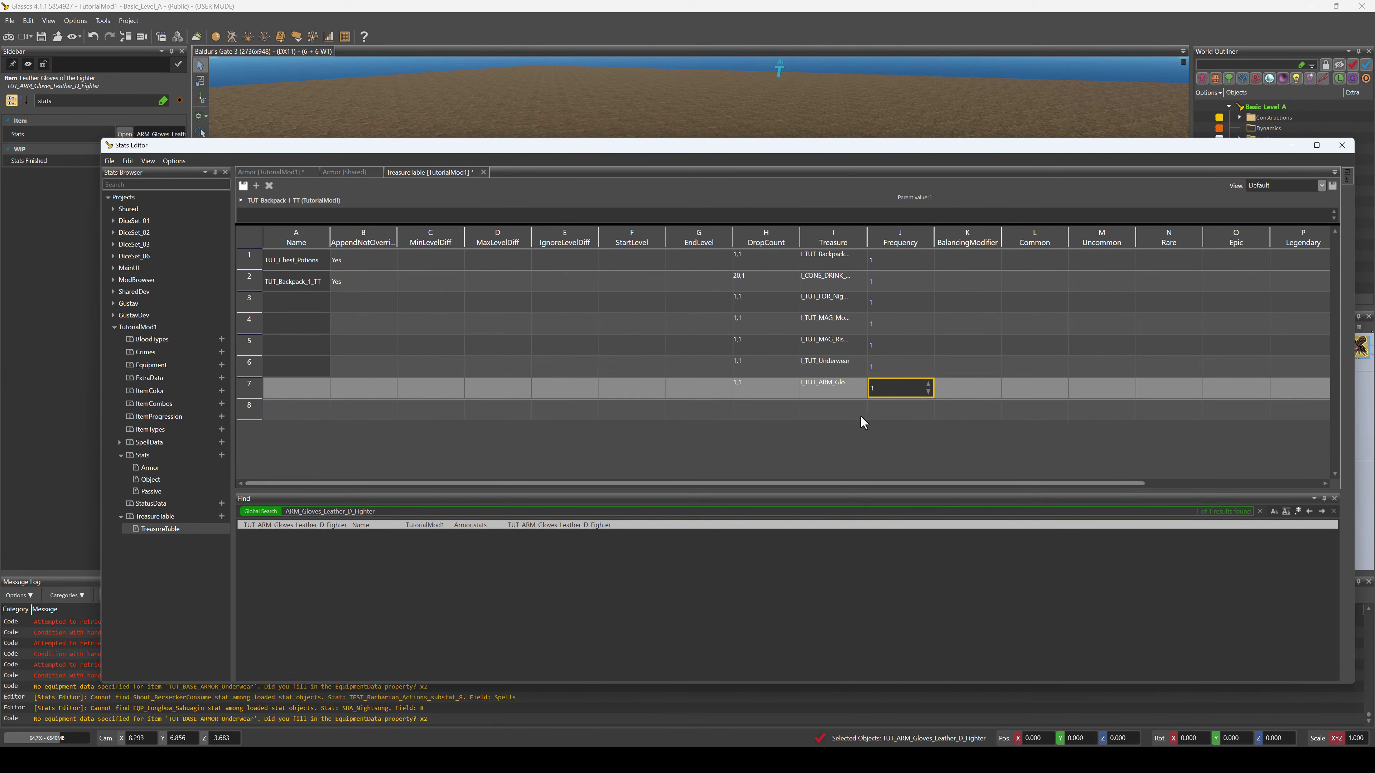
{"action": "left_click", "coordinate": [861, 417]}
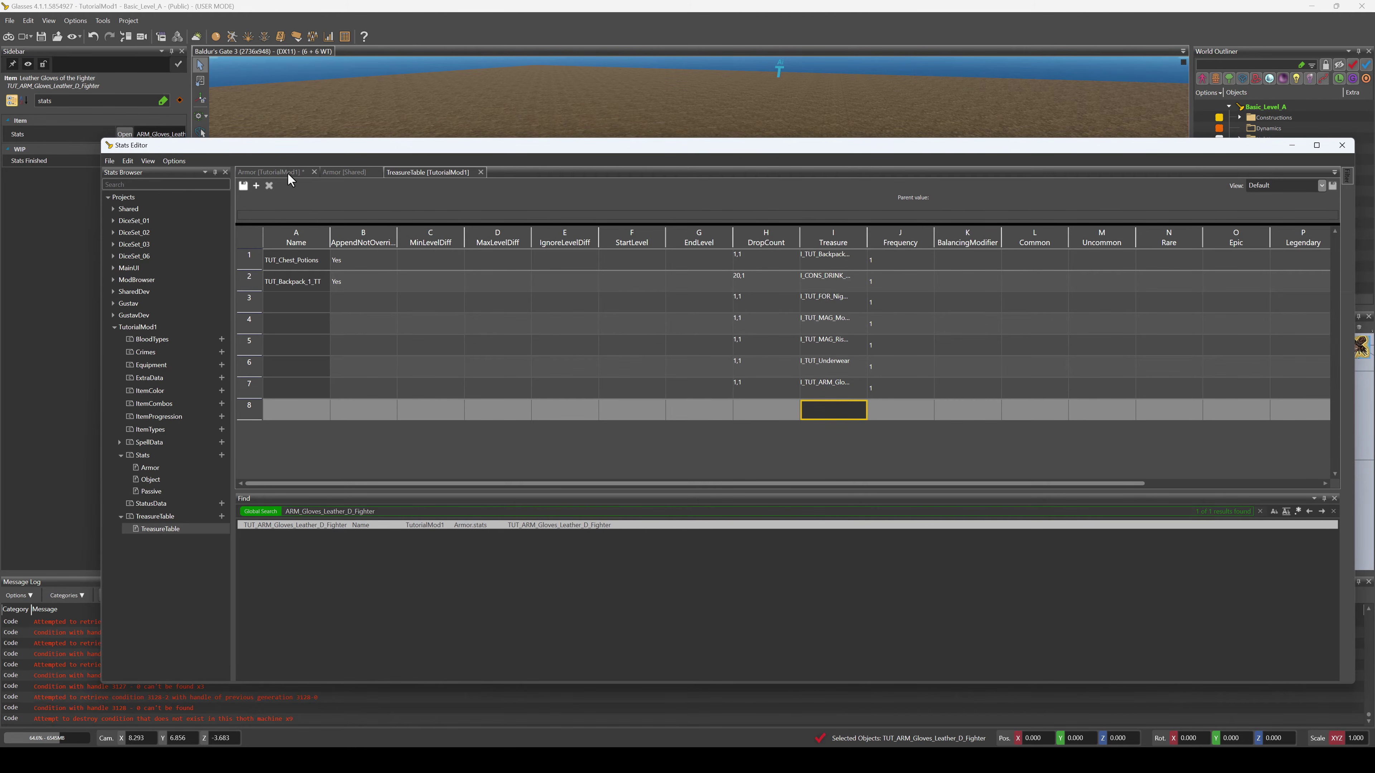
Save TutorialMod1's Armor stats and close the Stats Editor
{"action": "left_click", "coordinate": [270, 172]}
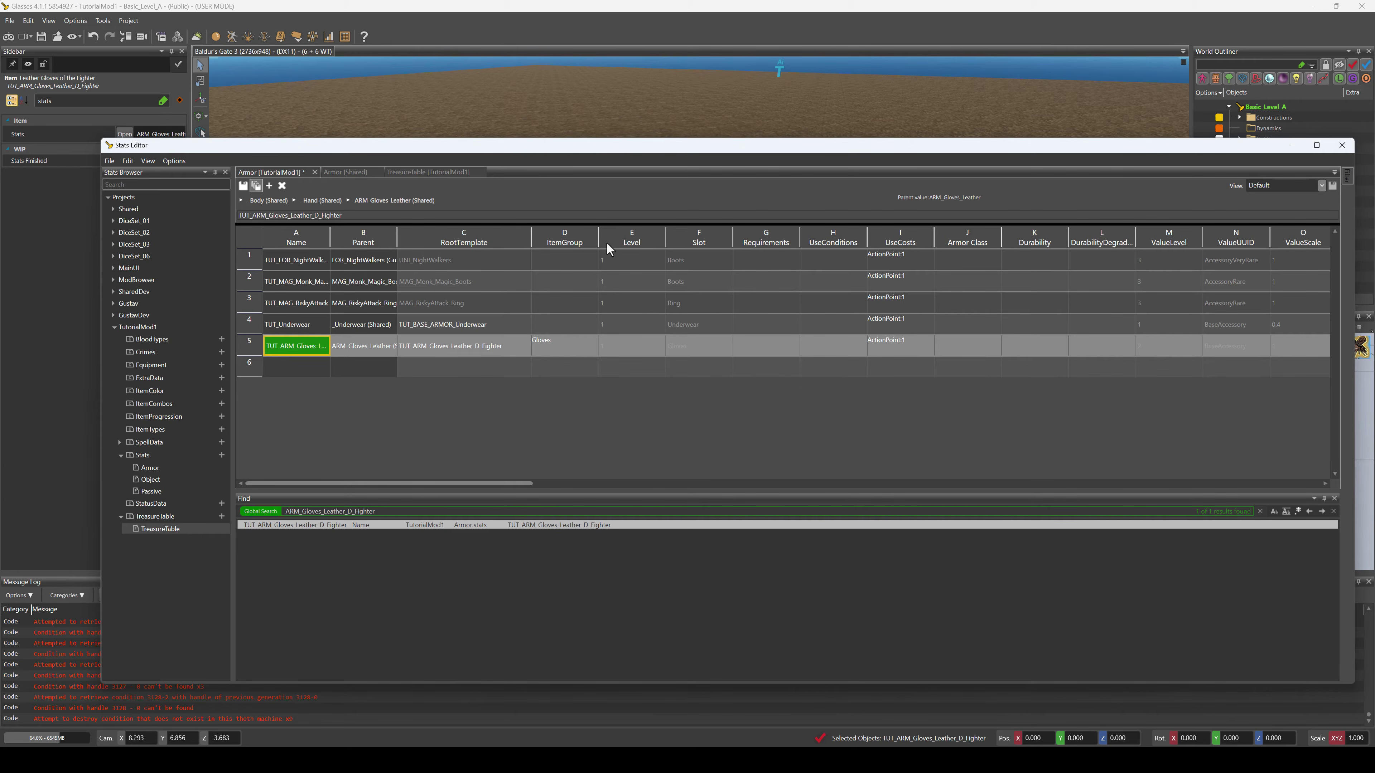
{"action": "key", "text": "ctrl+s"}
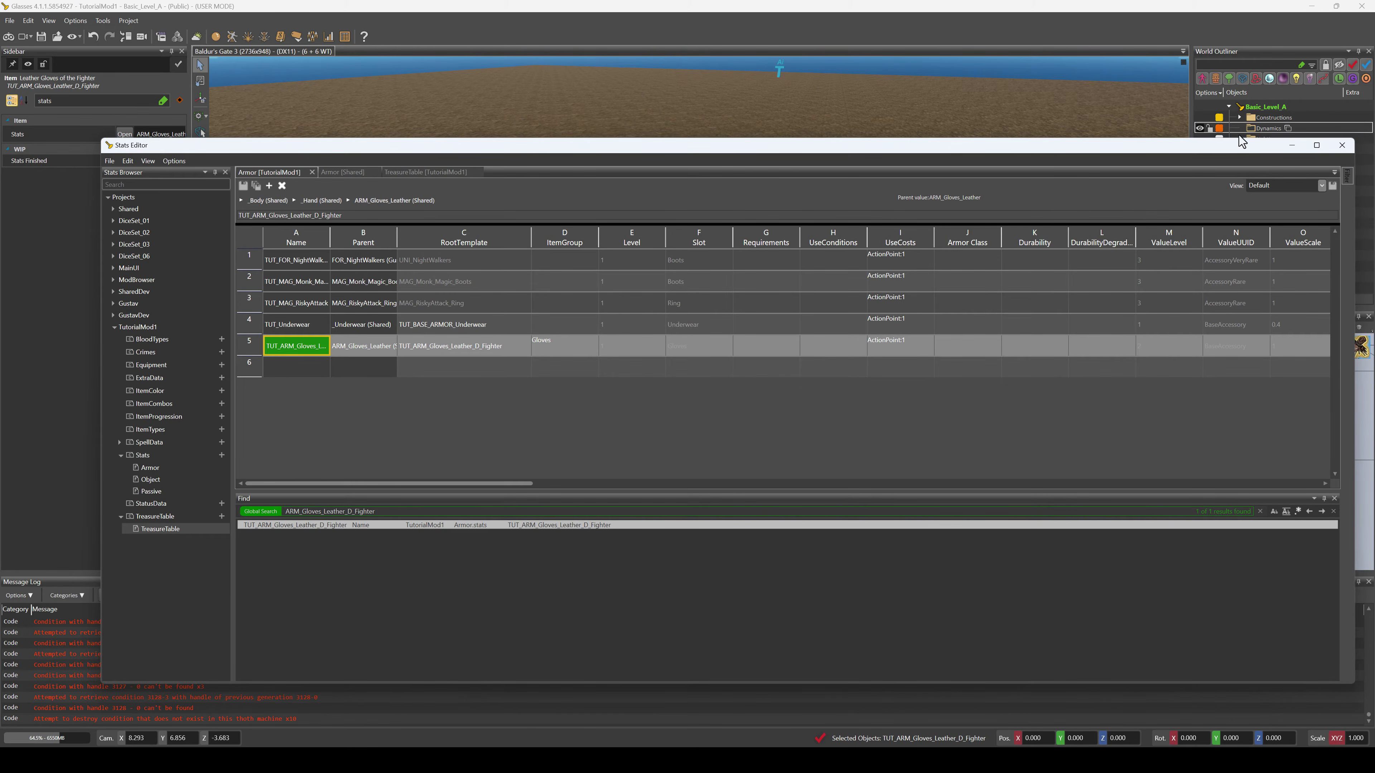
{"action": "left_click", "coordinate": [1349, 146]}
Start game mode, open the tutorial backpack from the inventory and move the fighter gloves into an empty inventory slot
{"action": "left_click", "coordinate": [8, 37]}
{"action": "left_click", "coordinate": [661, 272]}
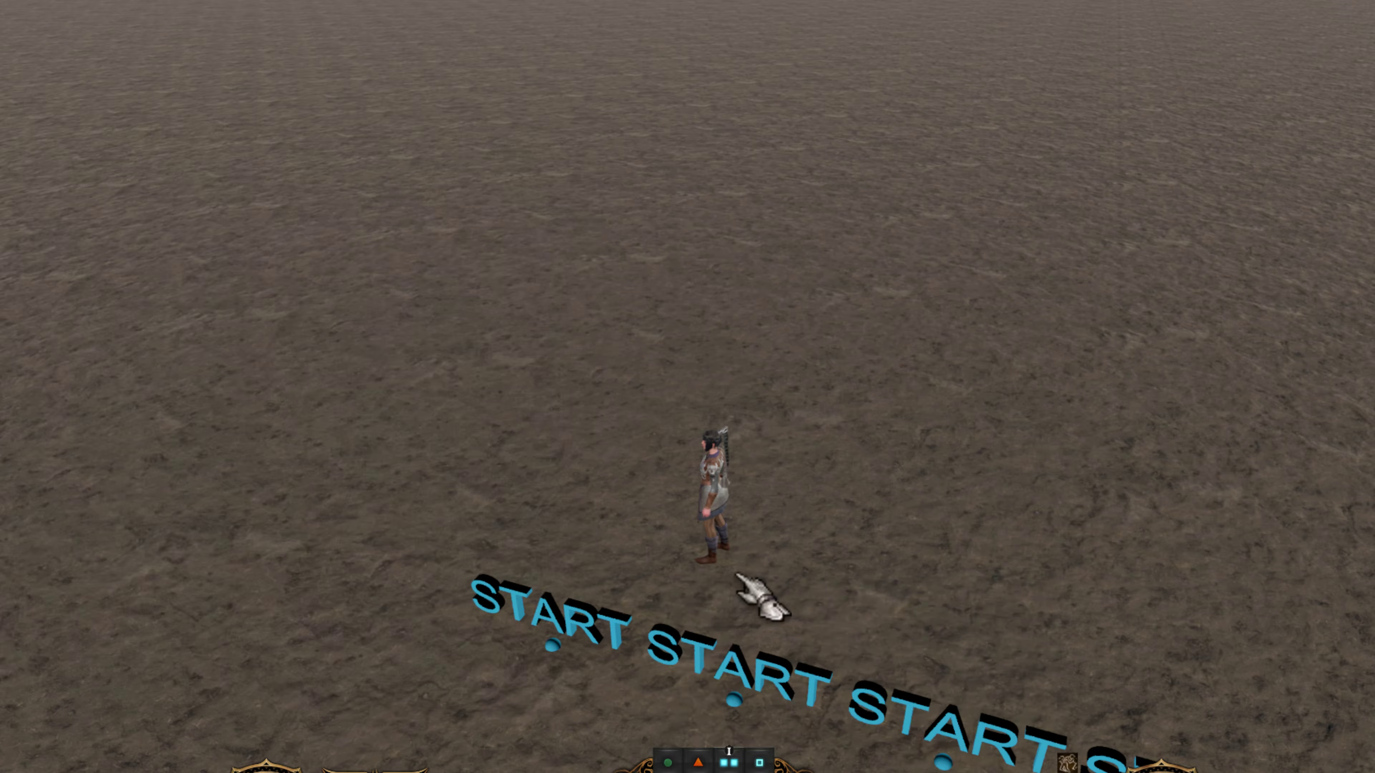
{"action": "key", "text": "i"}
{"action": "double_click", "coordinate": [328, 244]}
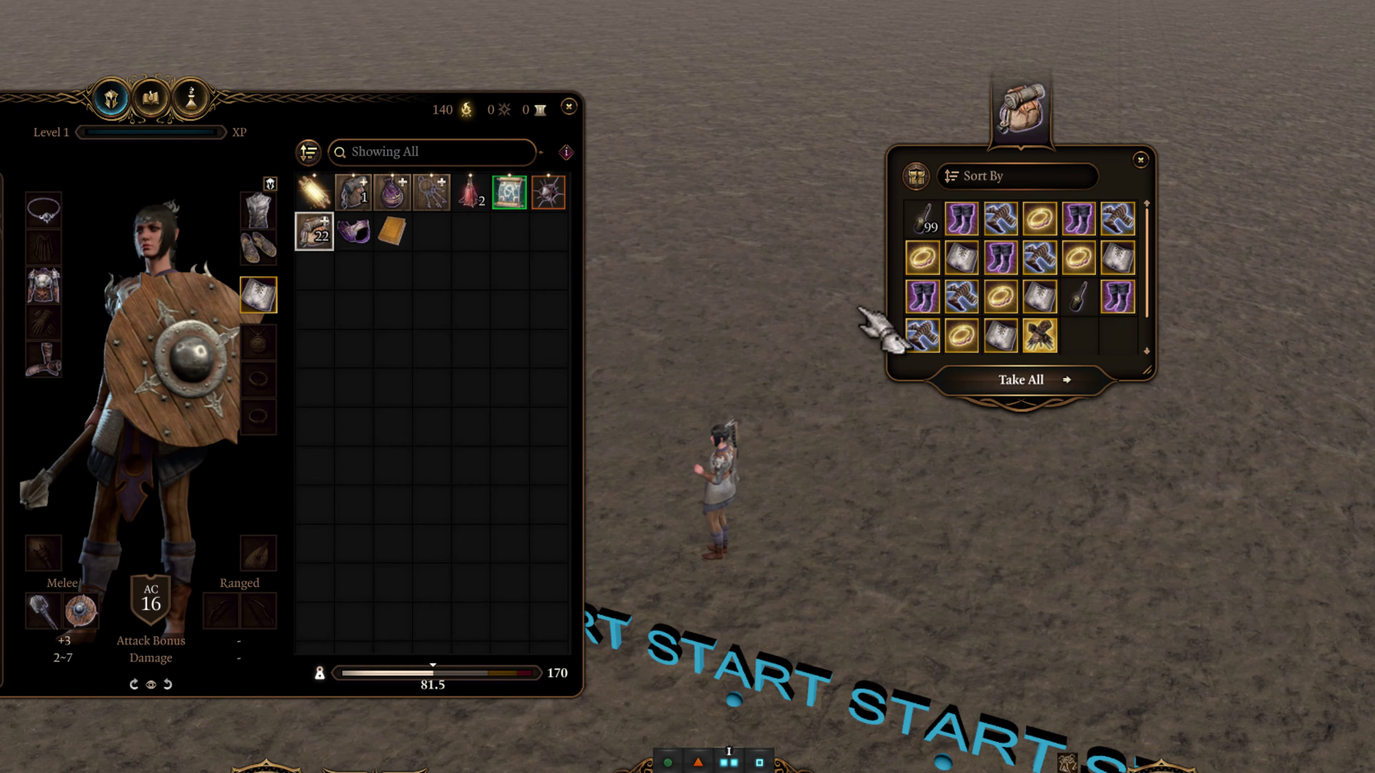
{"action": "mouse_move", "coordinate": [1045, 350]}
{"action": "left_click_drag", "start_coordinate": [1045, 351], "coordinate": [365, 374]}
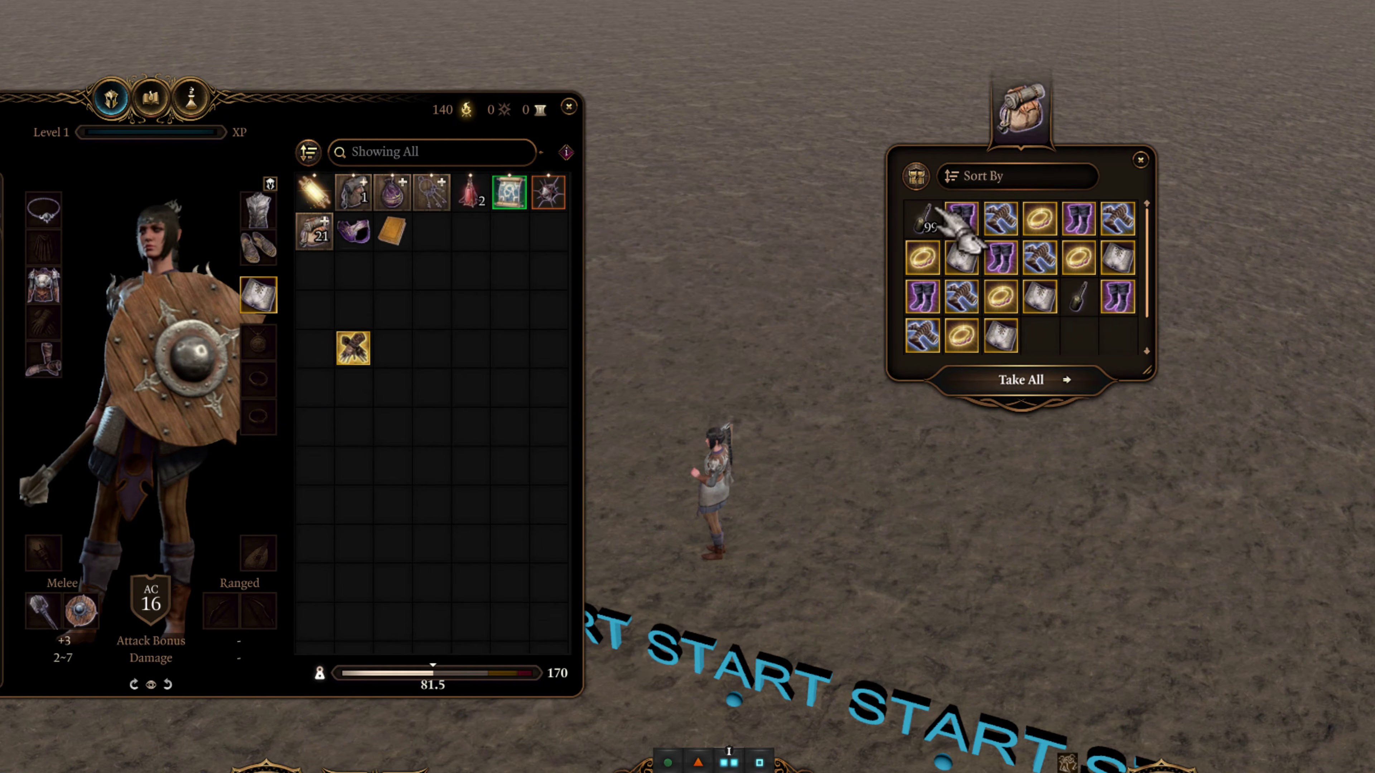
{"action": "left_click", "coordinate": [1140, 159]}
Inspect and equip the Leather Gloves of the Fighter on the character, and return from game mode to the editor
{"action": "mouse_move", "coordinate": [353, 346]}
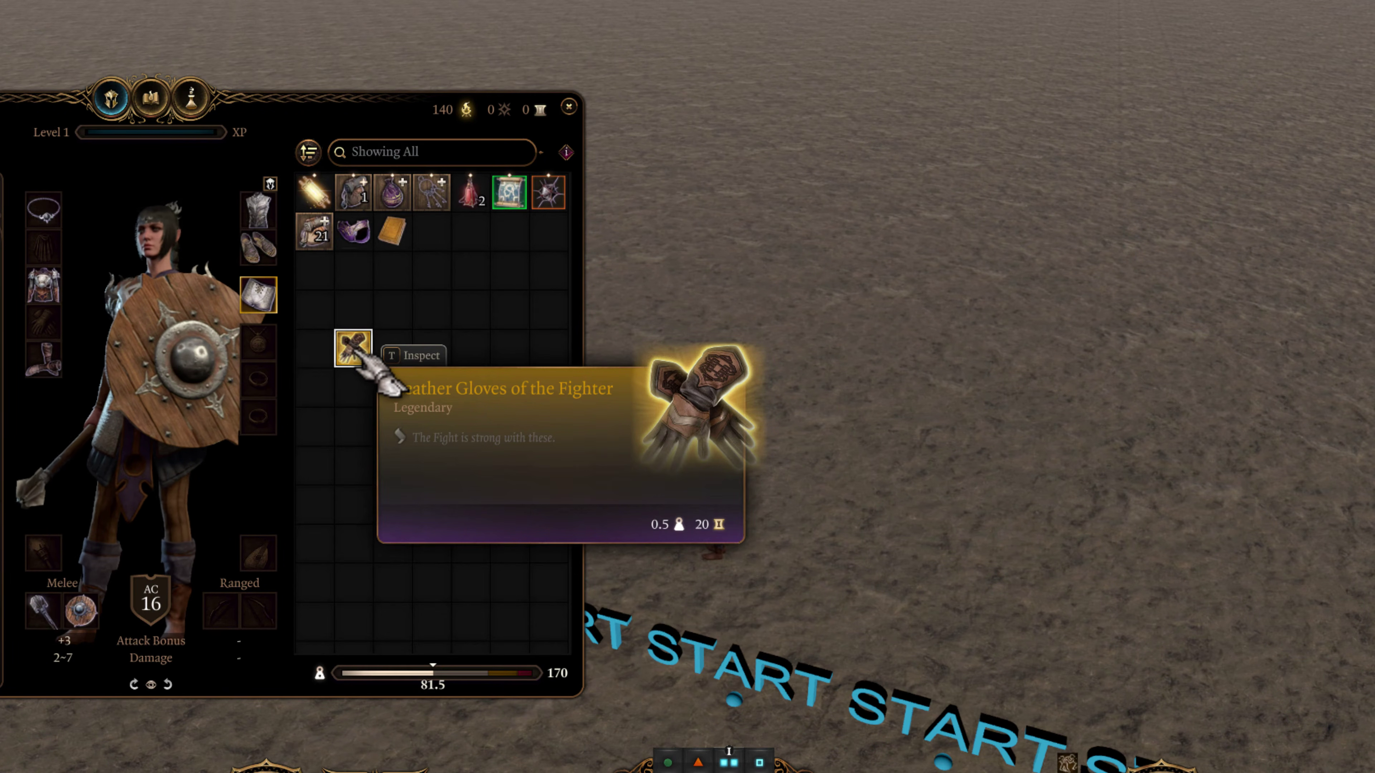
{"action": "double_click", "coordinate": [361, 353]}
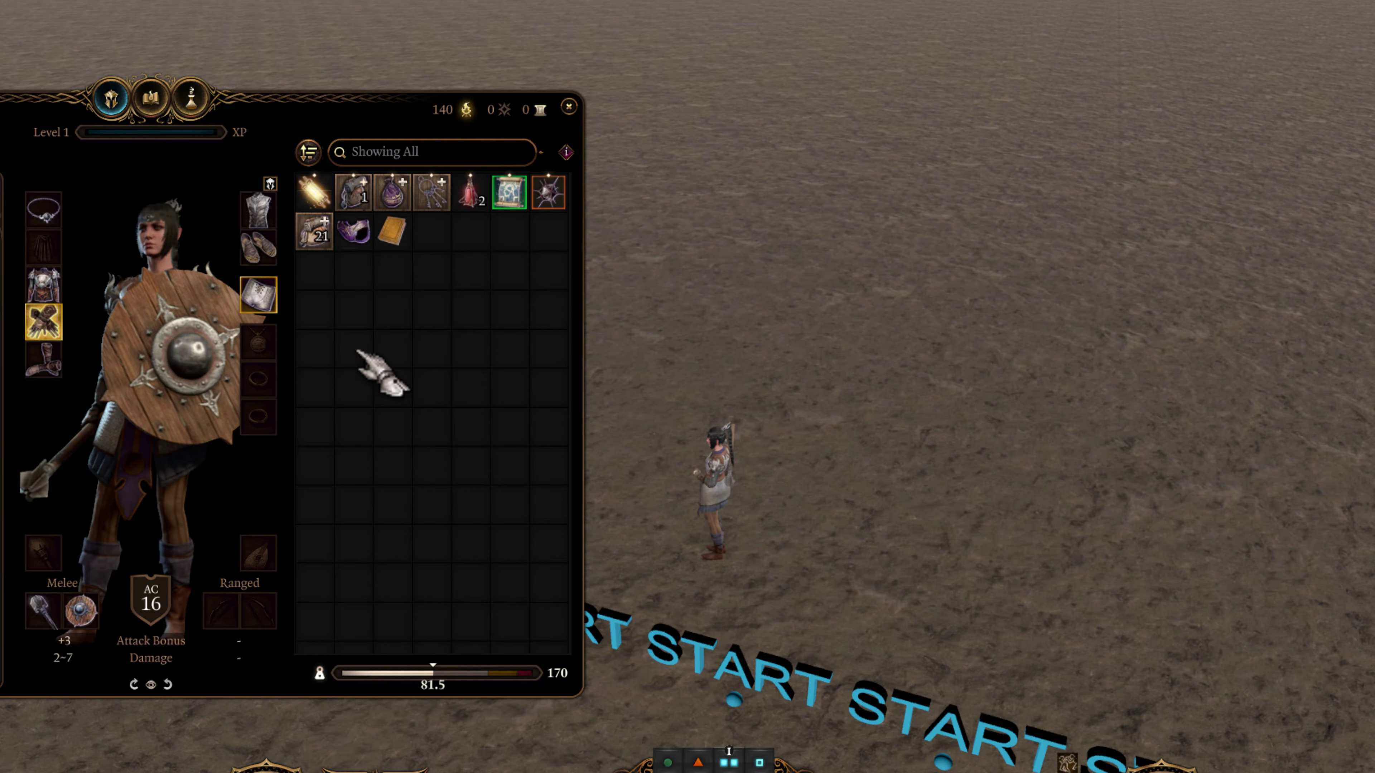
{"action": "mouse_move", "coordinate": [51, 330]}
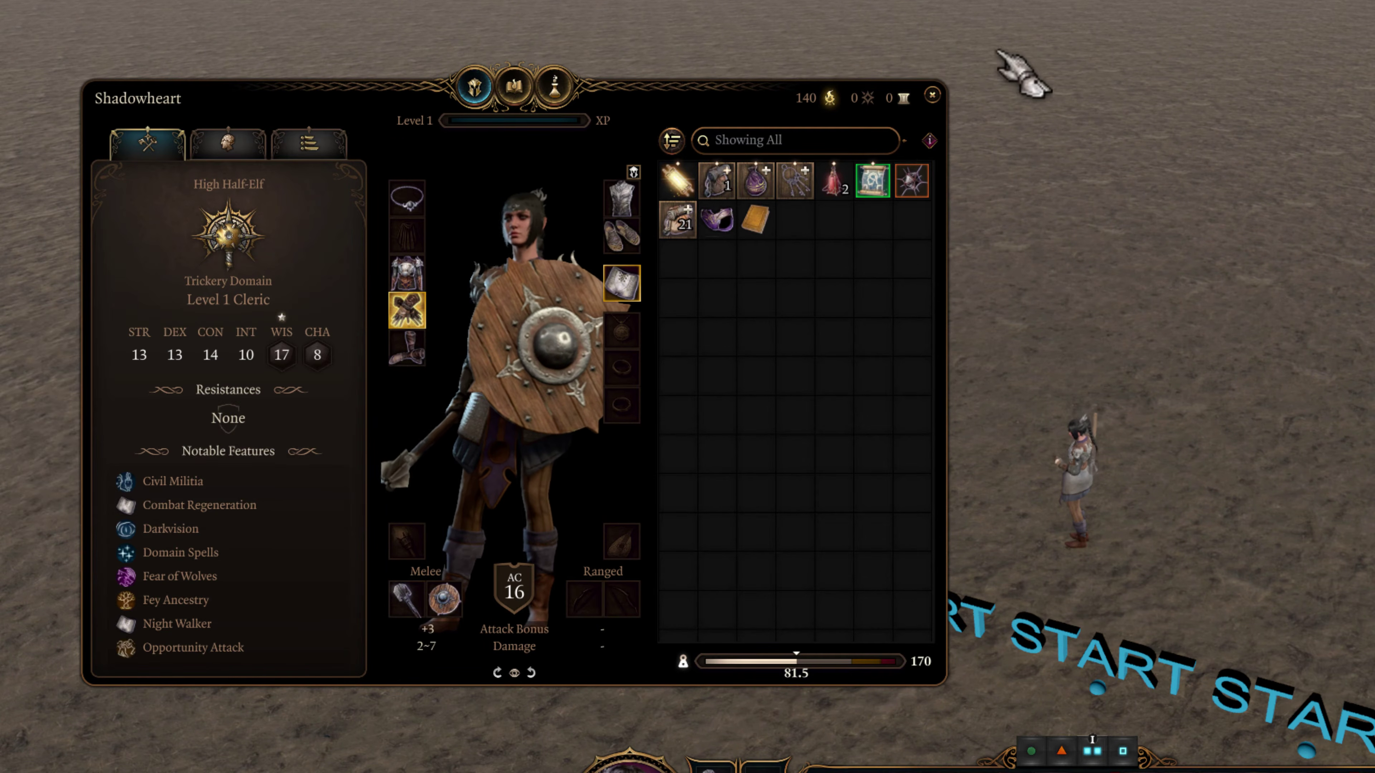
{"action": "left_click", "coordinate": [932, 96]}
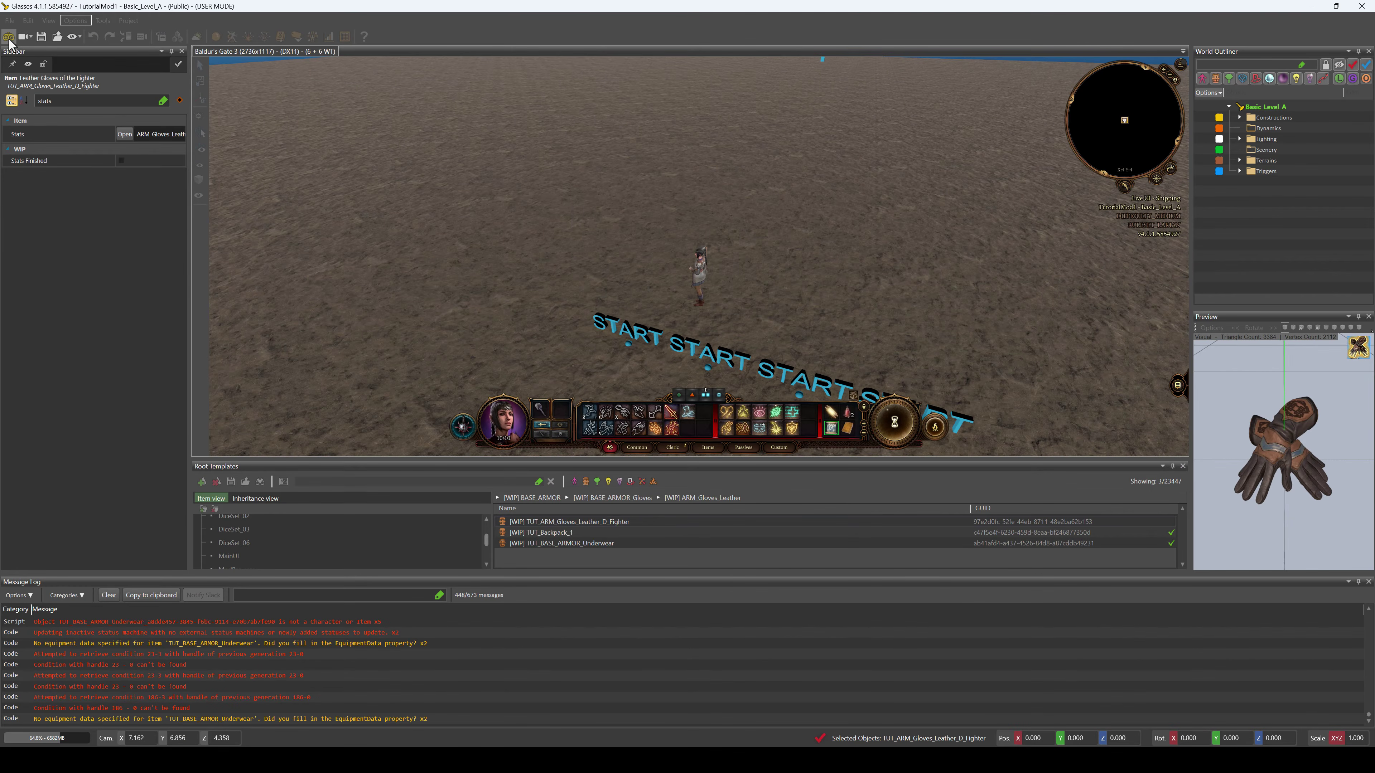
{"action": "left_click", "coordinate": [8, 38]}
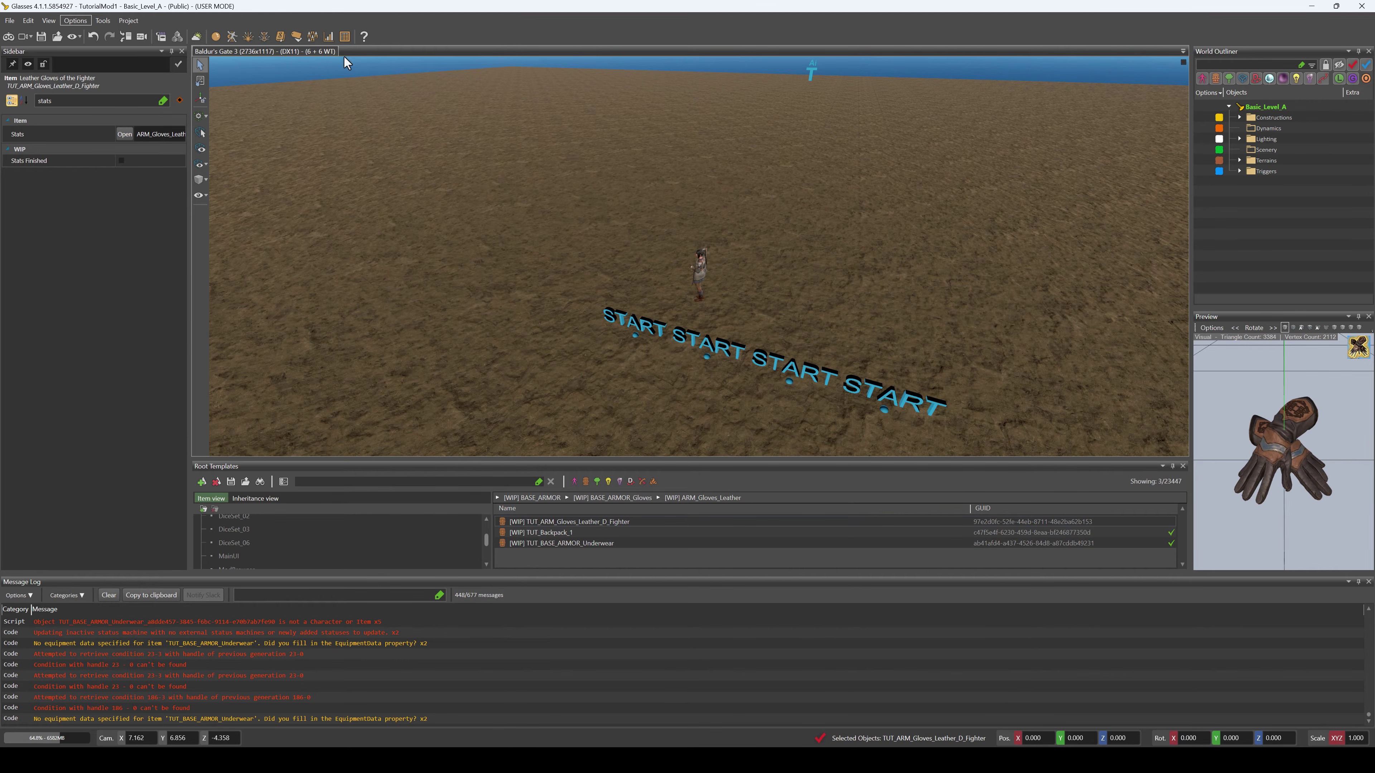
Reopen TutorialMod1's Armor stats, select the gloves entry and widen the BoostsOnEquip column to show its full values
{"action": "left_click", "coordinate": [329, 37]}
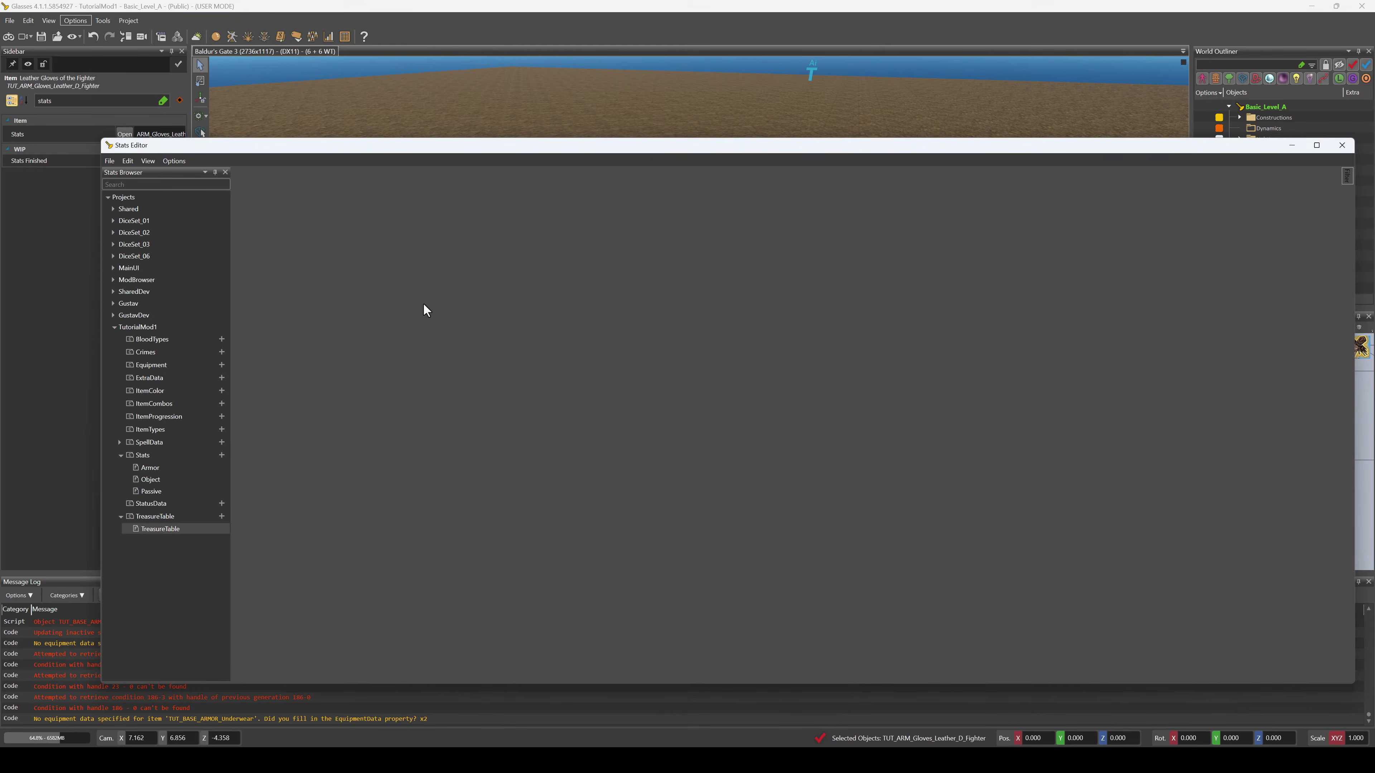
{"action": "double_click", "coordinate": [150, 469]}
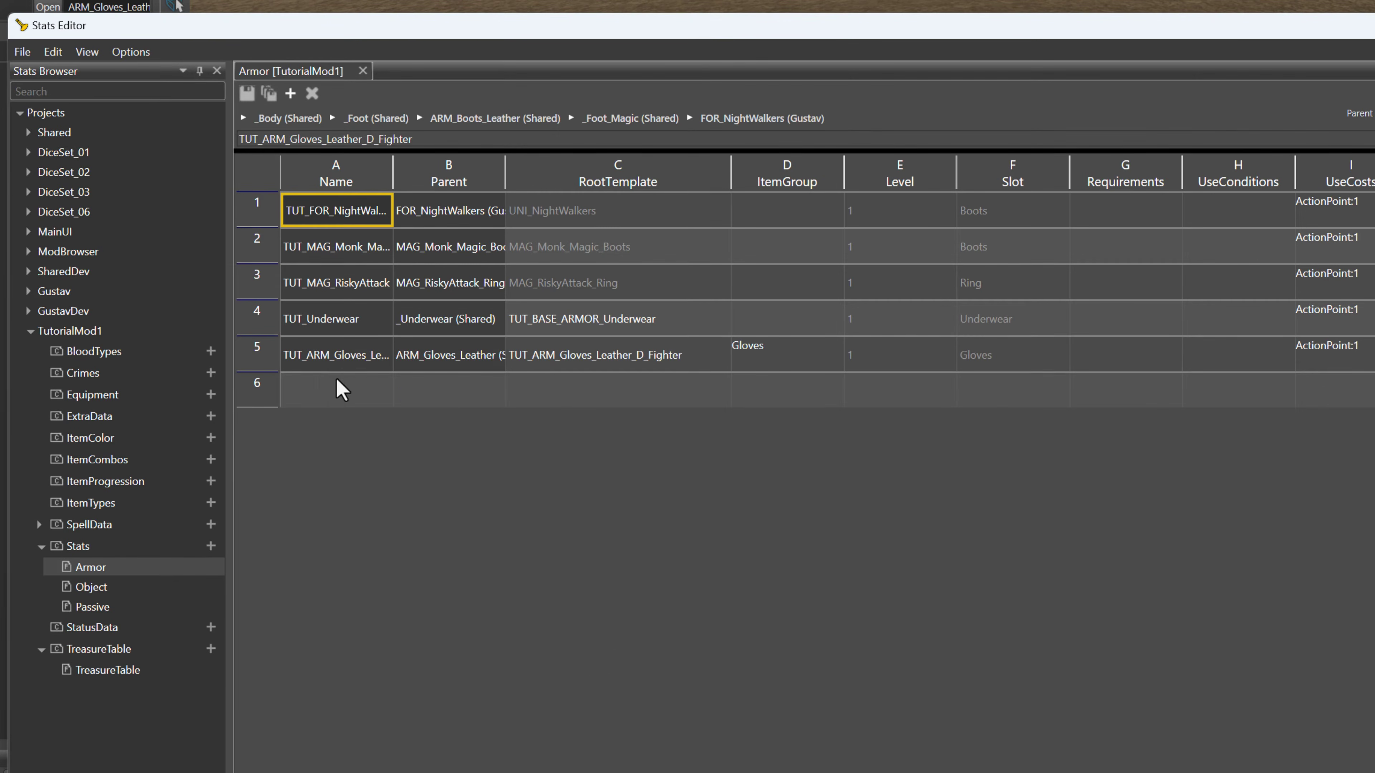
{"action": "left_click", "coordinate": [261, 355]}
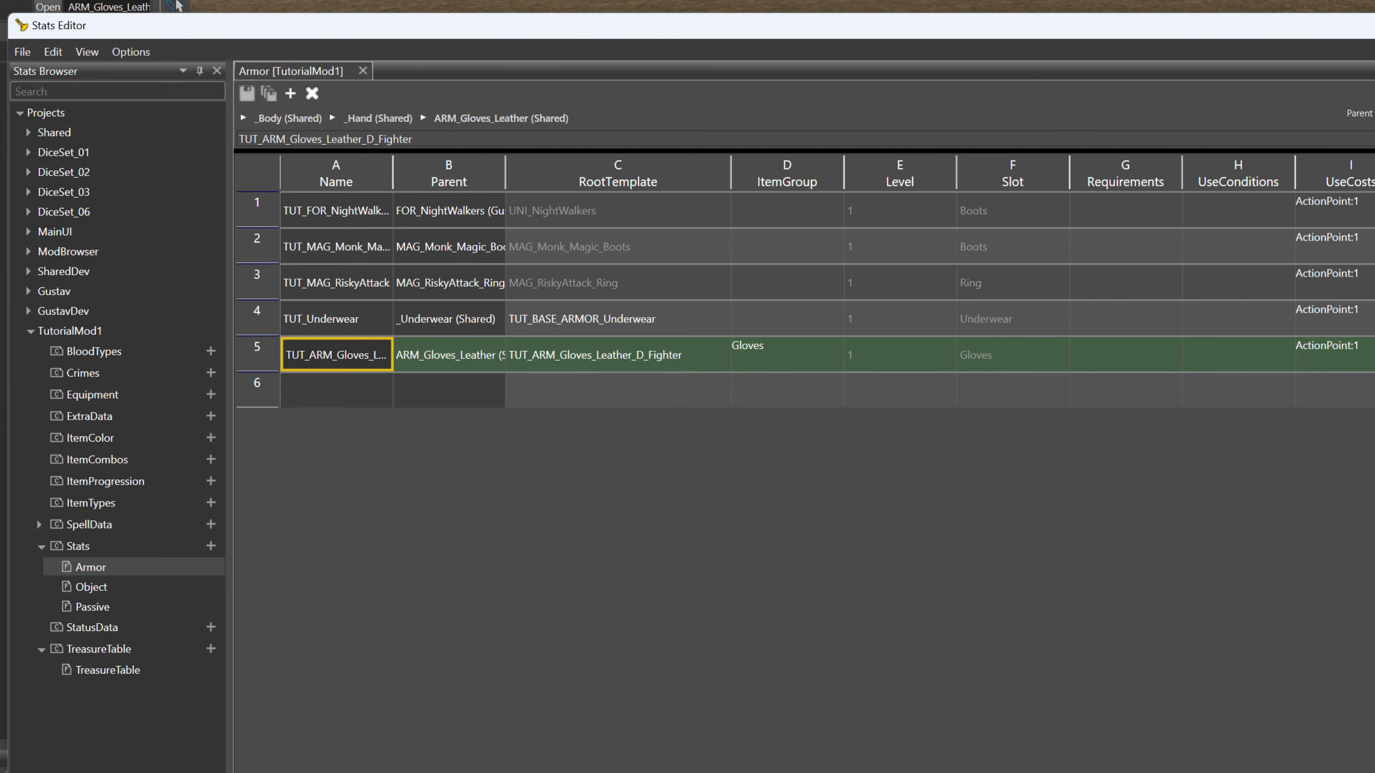
{"action": "scroll", "coordinate": [940, 281], "scroll_direction": "right", "scroll_amount": 12}
{"action": "scroll", "coordinate": [940, 282], "scroll_direction": "right", "scroll_amount": 9}
{"action": "scroll", "coordinate": [940, 282], "scroll_direction": "right", "scroll_amount": 4}
{"action": "scroll", "coordinate": [940, 282], "scroll_direction": "right", "scroll_amount": 4}
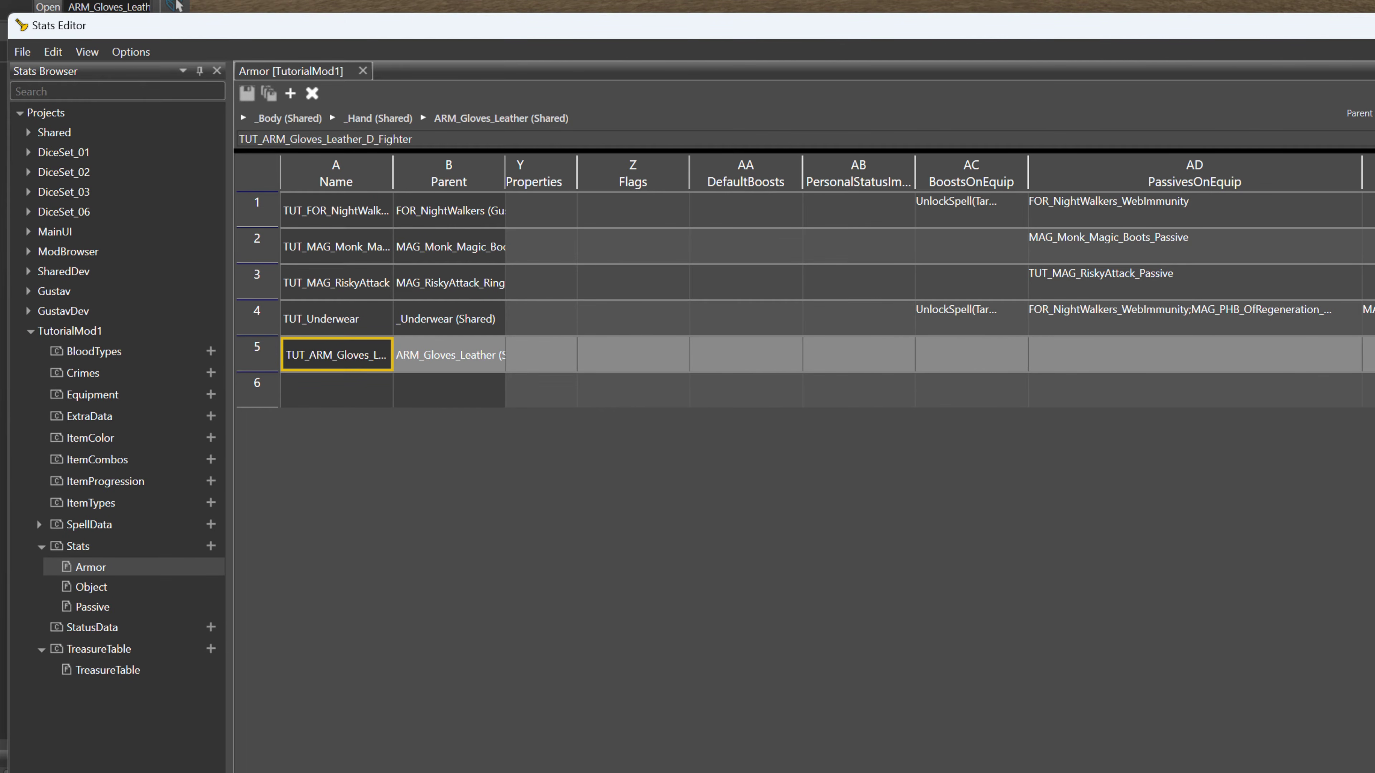
{"action": "scroll", "coordinate": [940, 282], "scroll_direction": "right", "scroll_amount": 2}
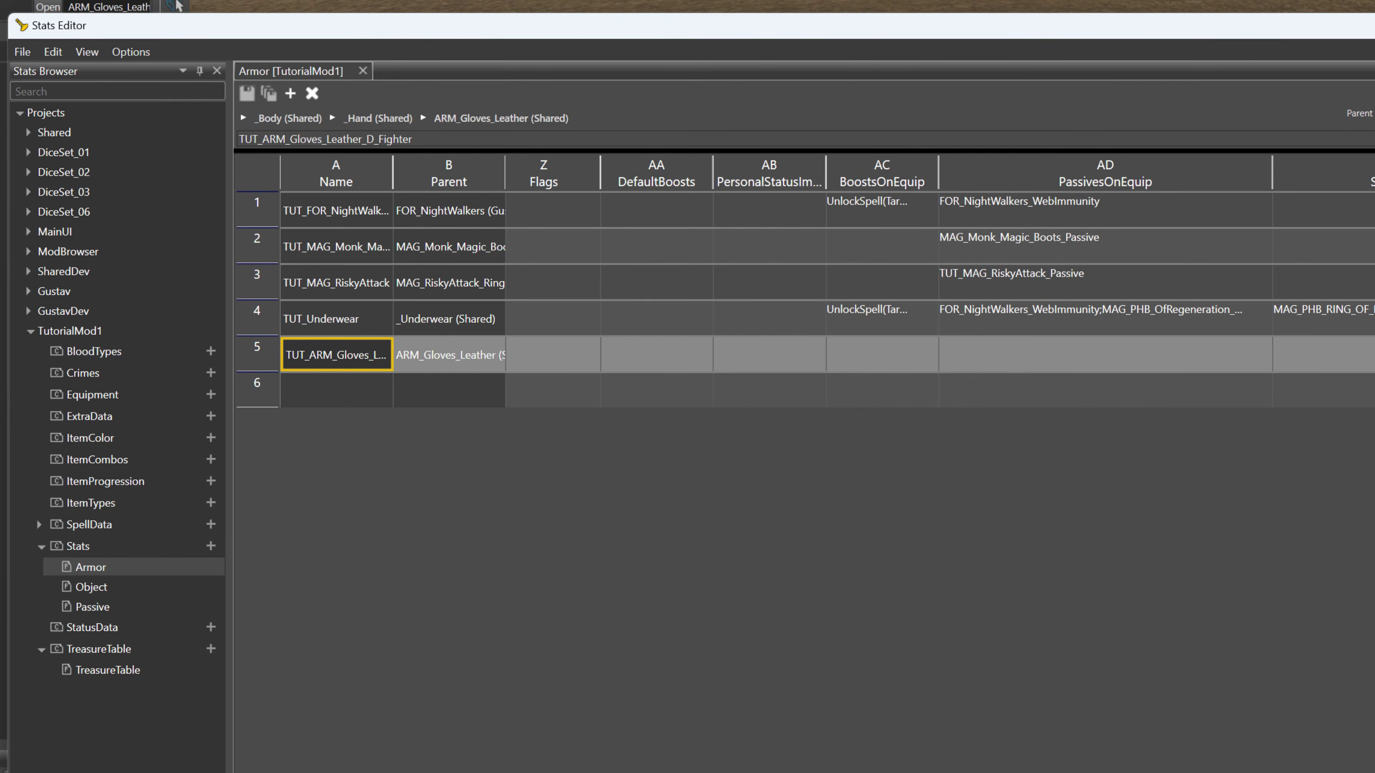
{"action": "left_click_drag", "start_coordinate": [939, 169], "coordinate": [1173, 170]}
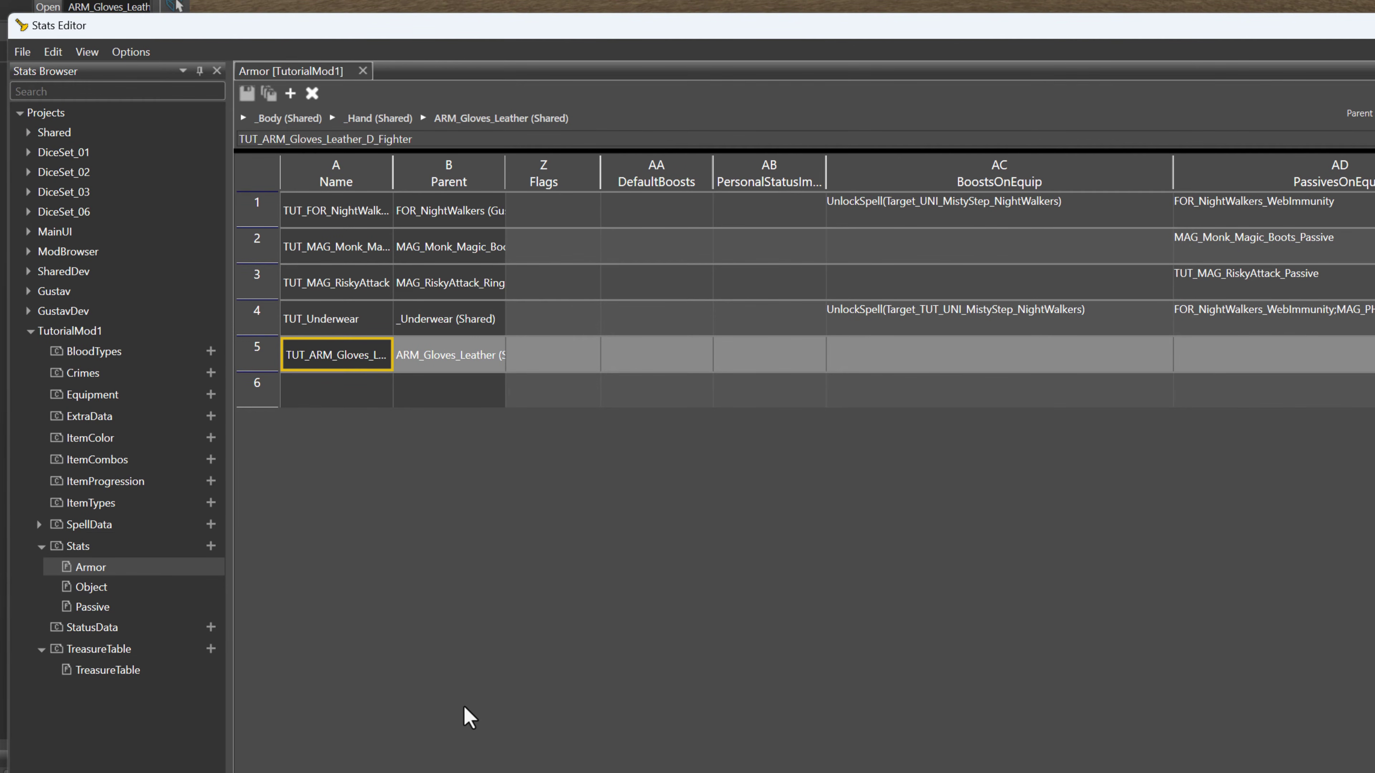
Search all stats for "Action" and open the ActionSurge (Shared) parent match in the shared Shout stats
{"action": "key", "text": "ctrl+f"}
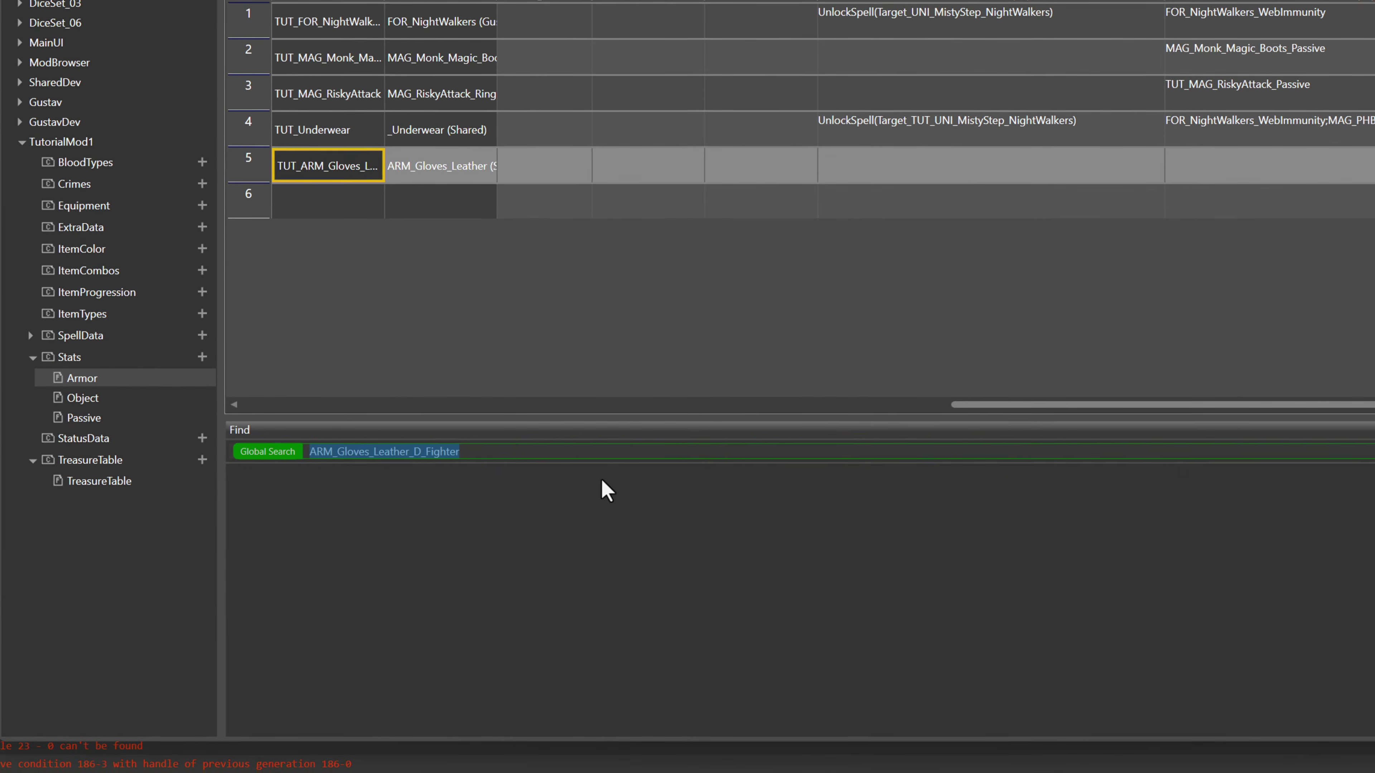
{"action": "type", "text": "Action"}
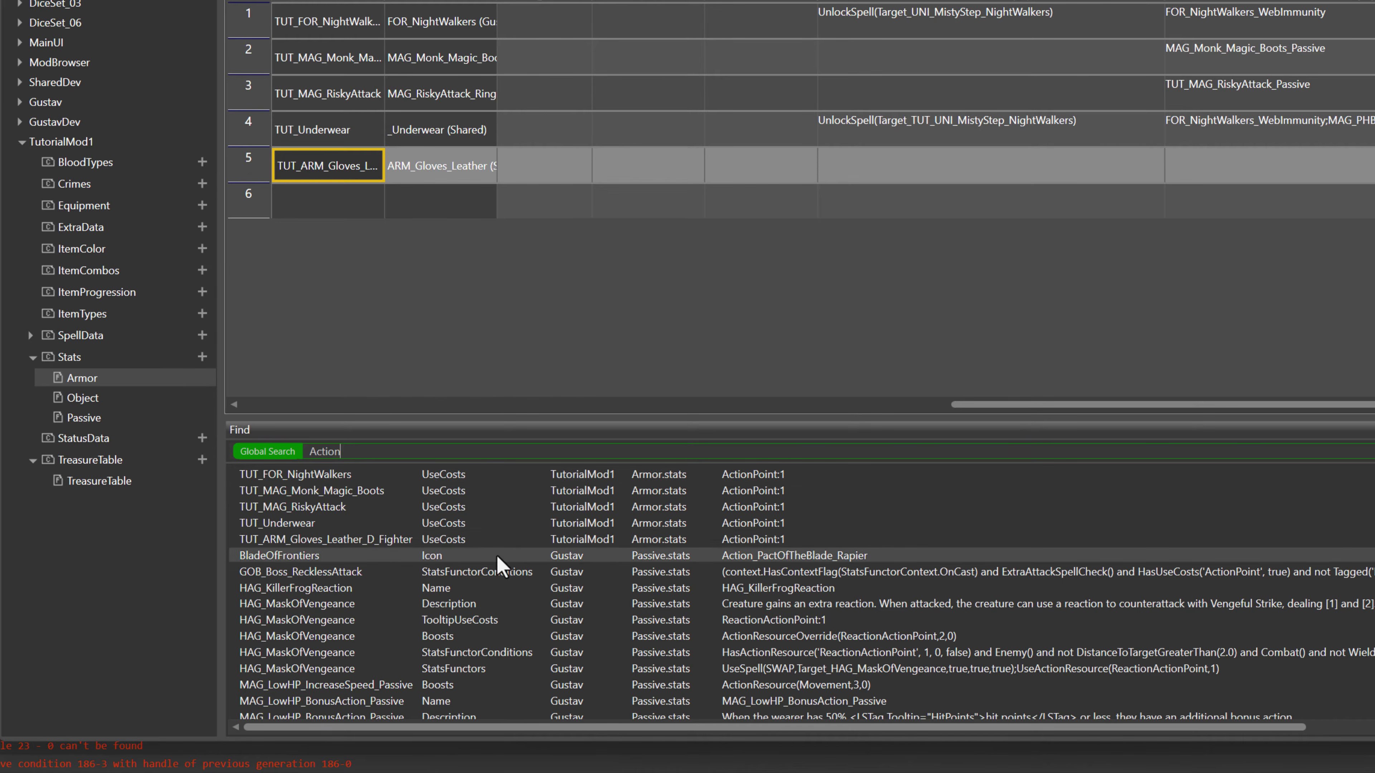
{"action": "scroll", "coordinate": [450, 558], "scroll_direction": "down", "scroll_amount": 1}
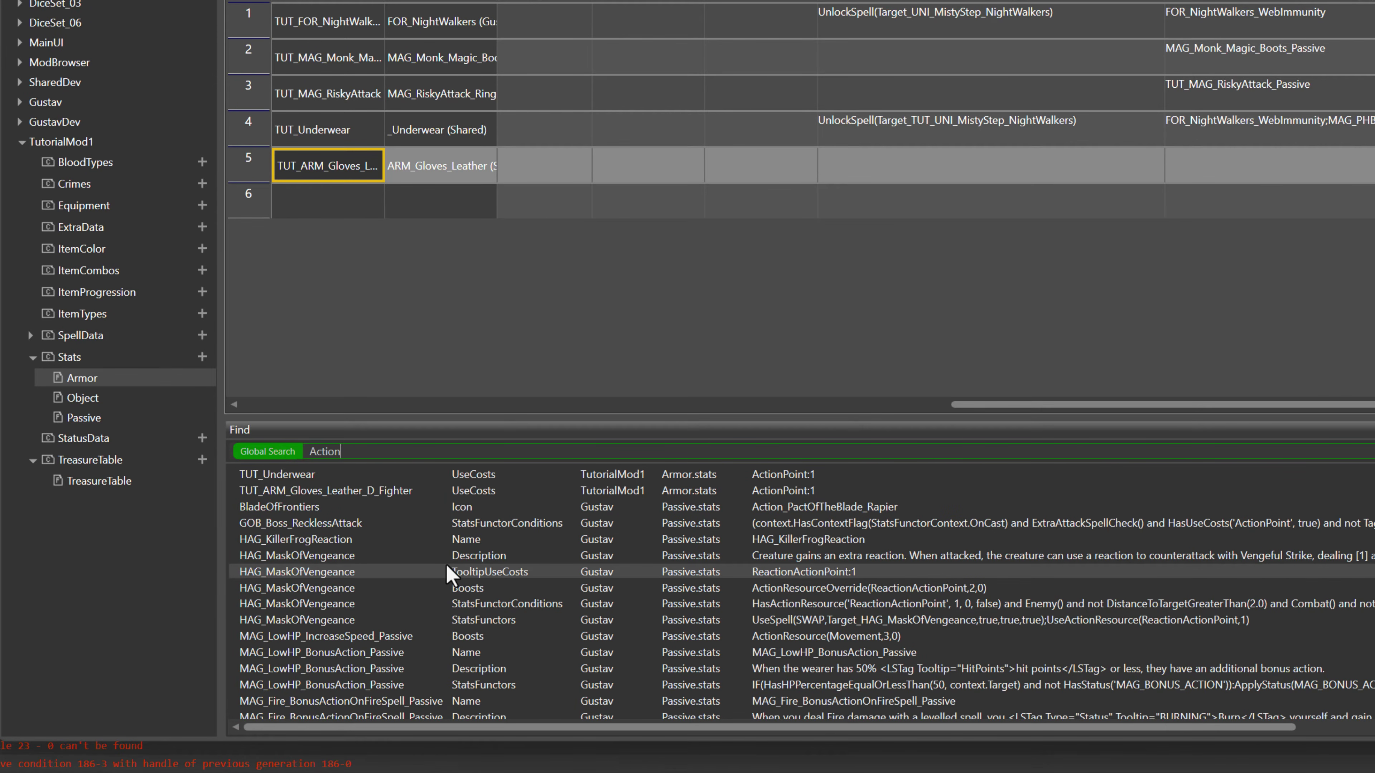
{"action": "scroll", "coordinate": [414, 569], "scroll_direction": "down", "scroll_amount": 2}
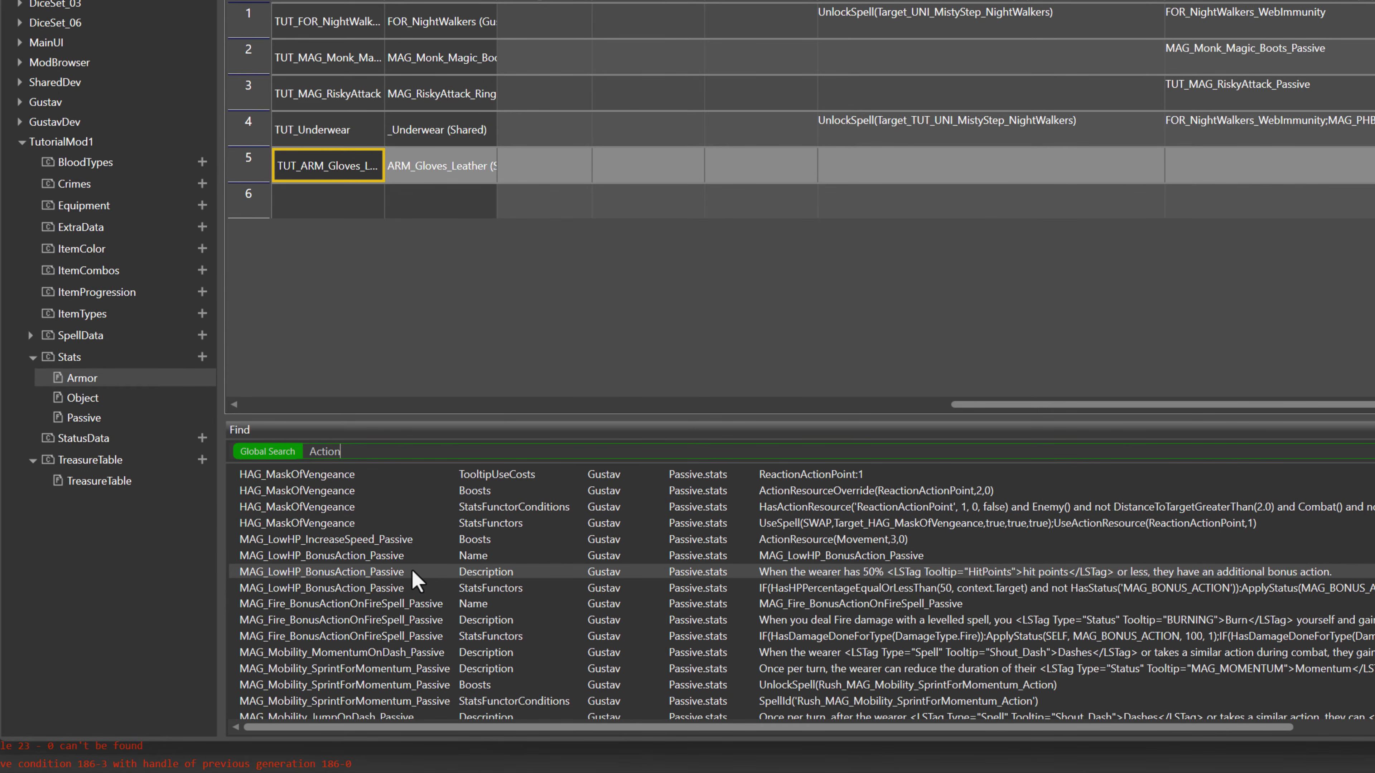
{"action": "scroll", "coordinate": [414, 568], "scroll_direction": "down", "scroll_amount": 1}
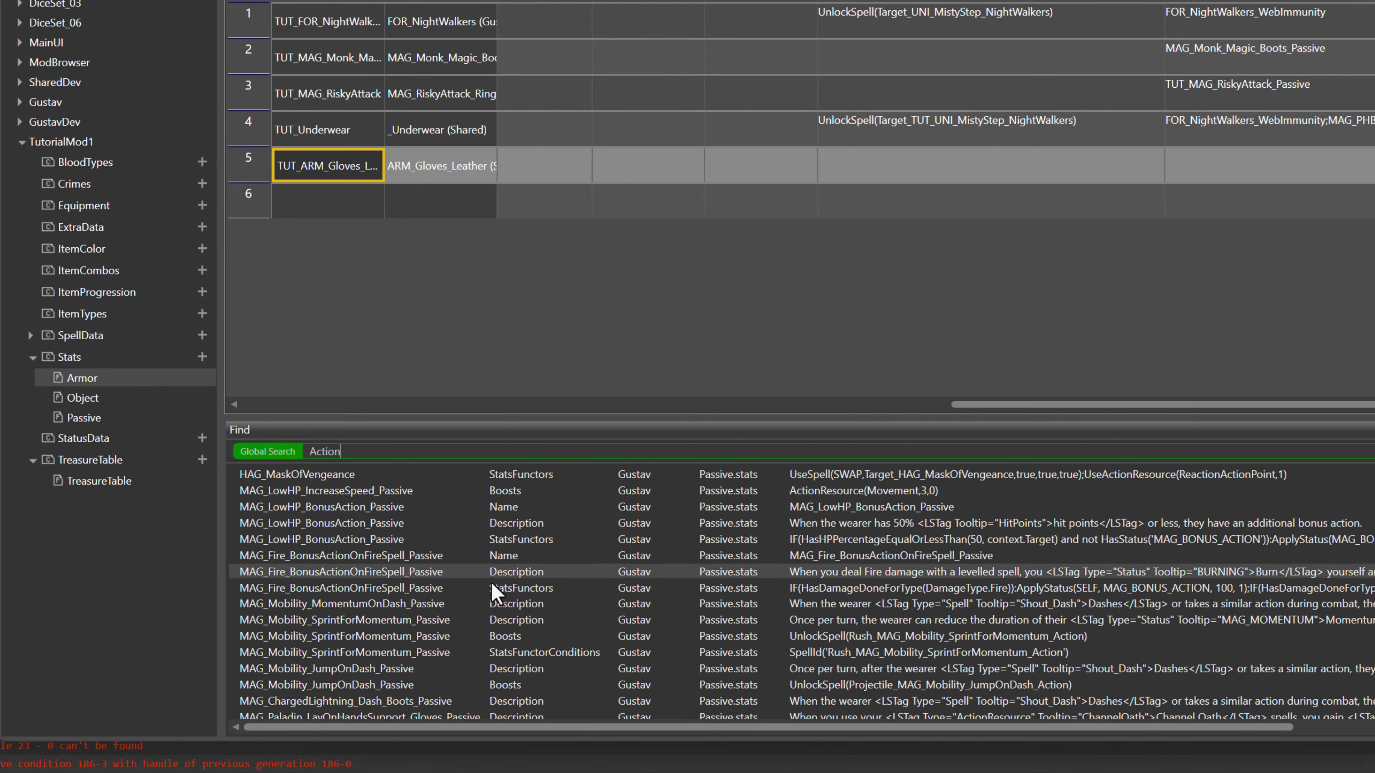
{"action": "scroll", "coordinate": [434, 587], "scroll_direction": "down", "scroll_amount": 1}
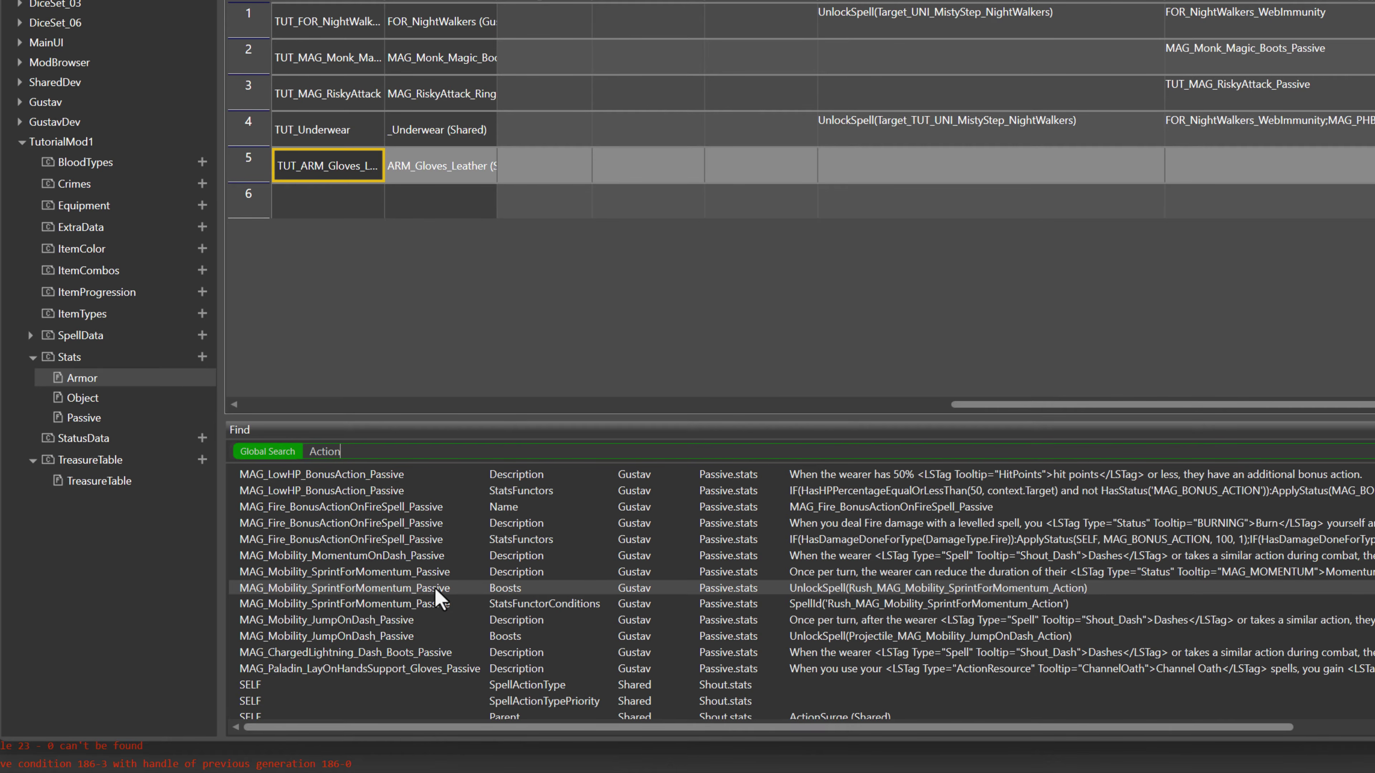
{"action": "scroll", "coordinate": [434, 586], "scroll_direction": "down", "scroll_amount": 2}
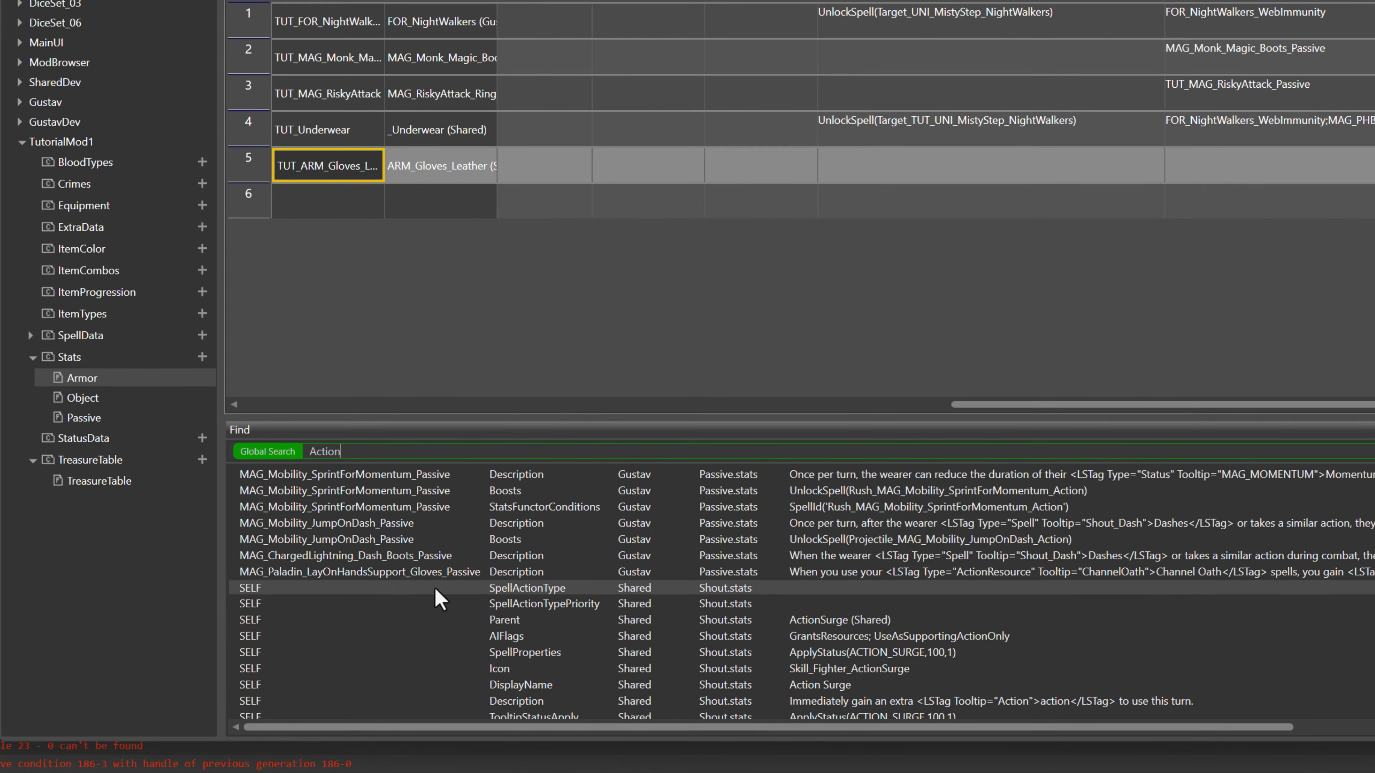
{"action": "double_click", "coordinate": [844, 622]}
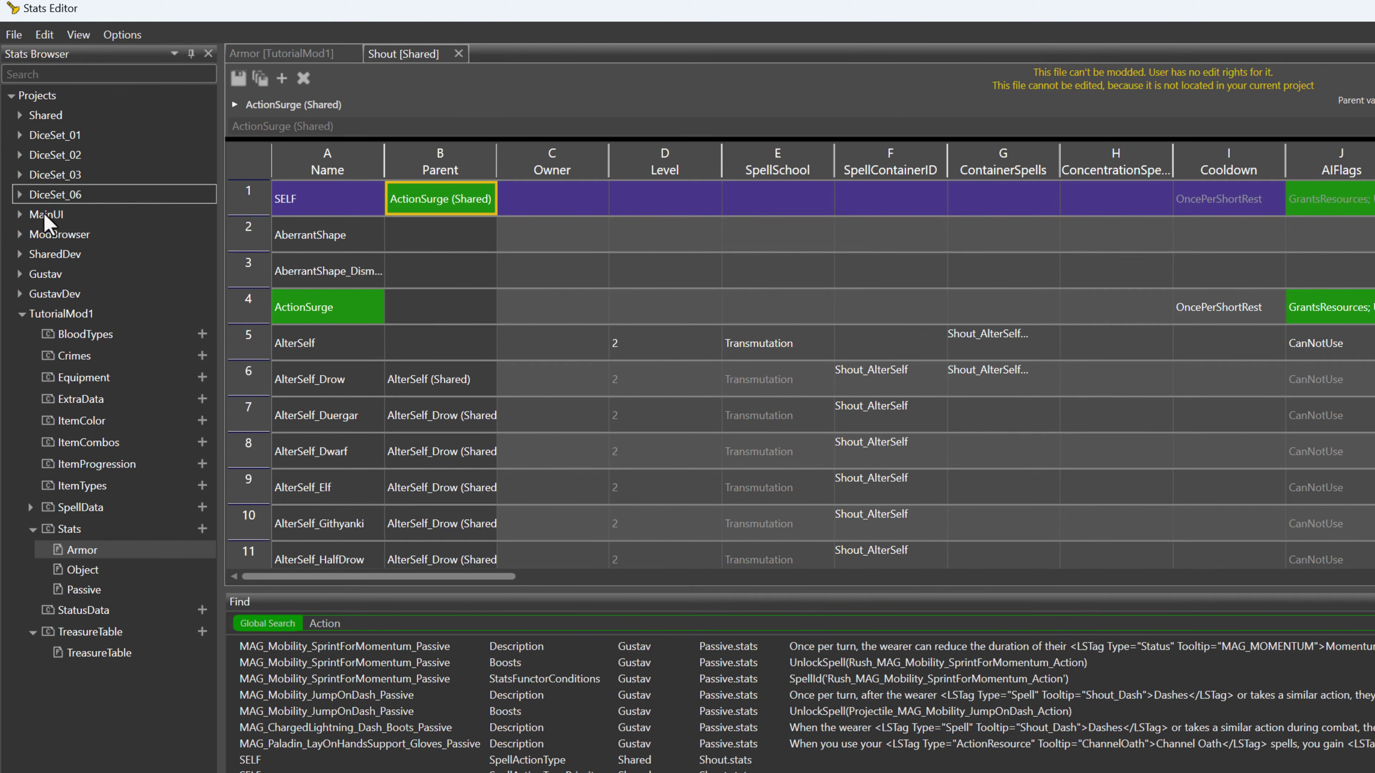
In TutorialMod1's Armor stats, set BoostsOnEquip of the TUT_ARM_Gloves_Leather_D_Fighter entry to UnlockSpell(ActionSurge) and save
{"action": "double_click", "coordinate": [96, 551]}
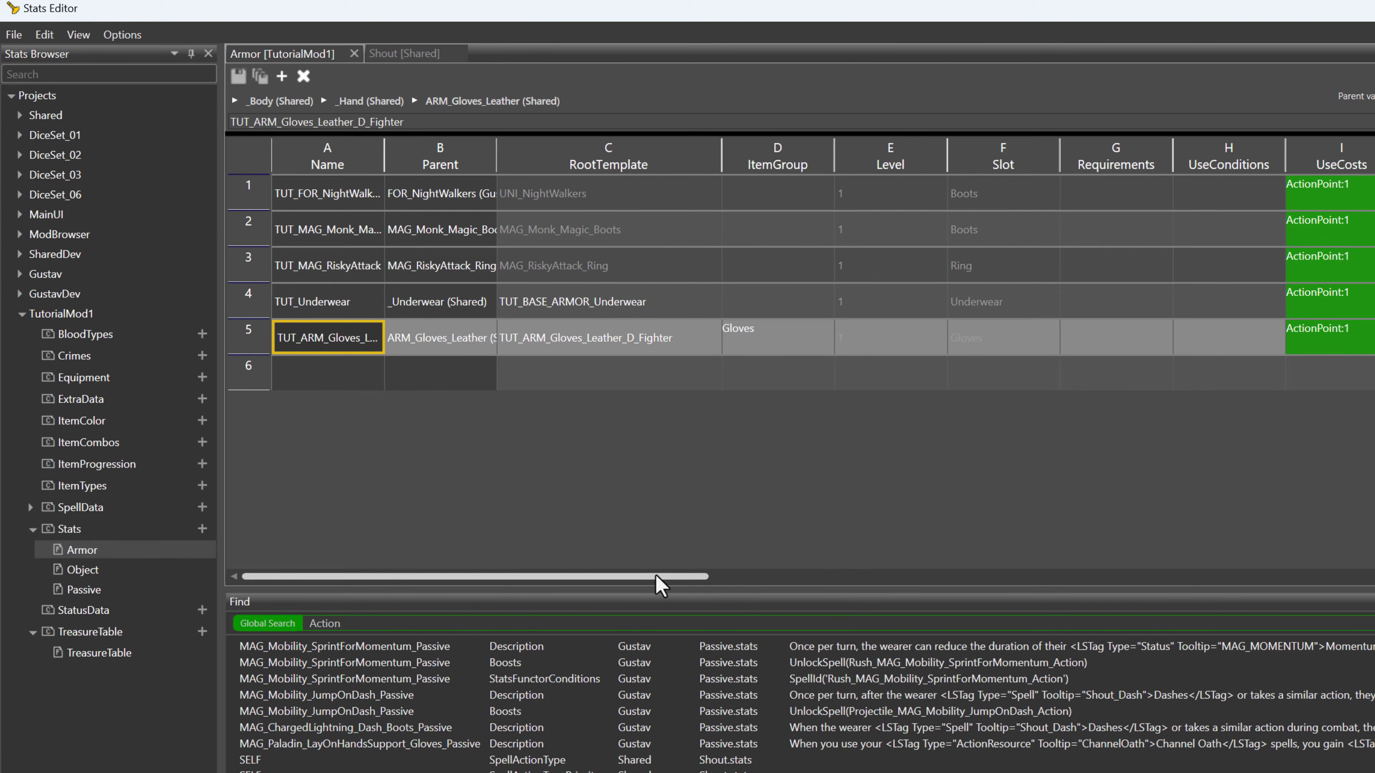
{"action": "scroll", "coordinate": [739, 578], "scroll_direction": "right", "scroll_amount": 2}
{"action": "left_click_drag", "start_coordinate": [737, 581], "coordinate": [1372, 582]}
{"action": "double_click", "coordinate": [739, 342]}
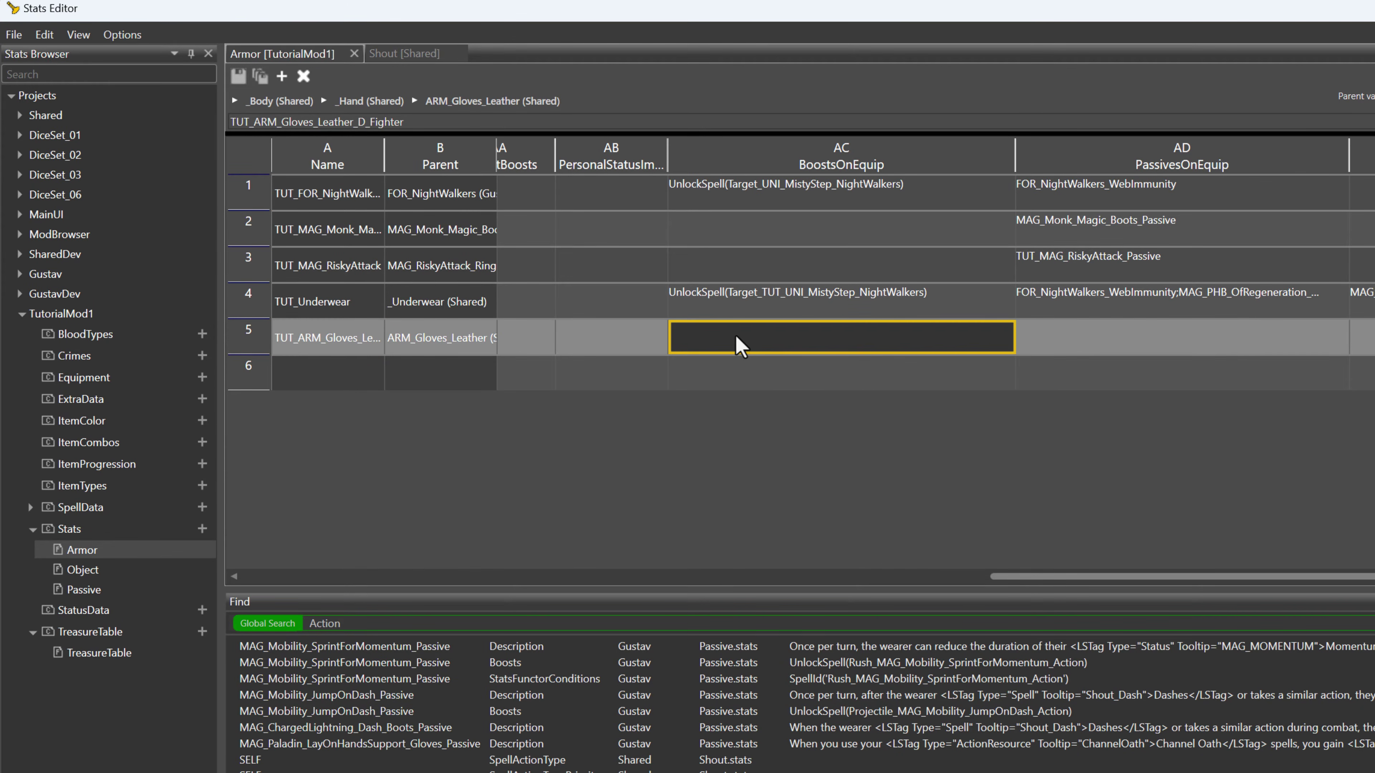
{"action": "type", "text": "Un"}
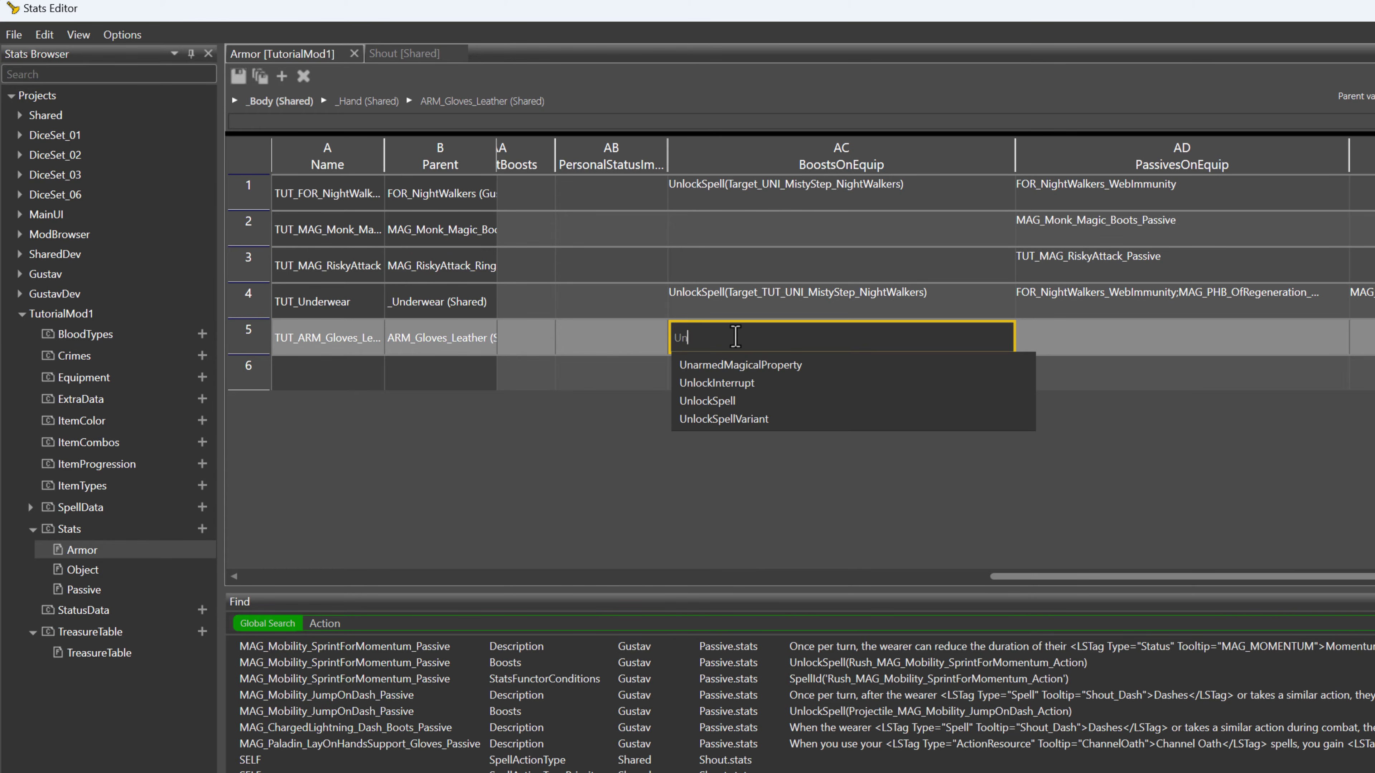
{"action": "type", "text": "loc"}
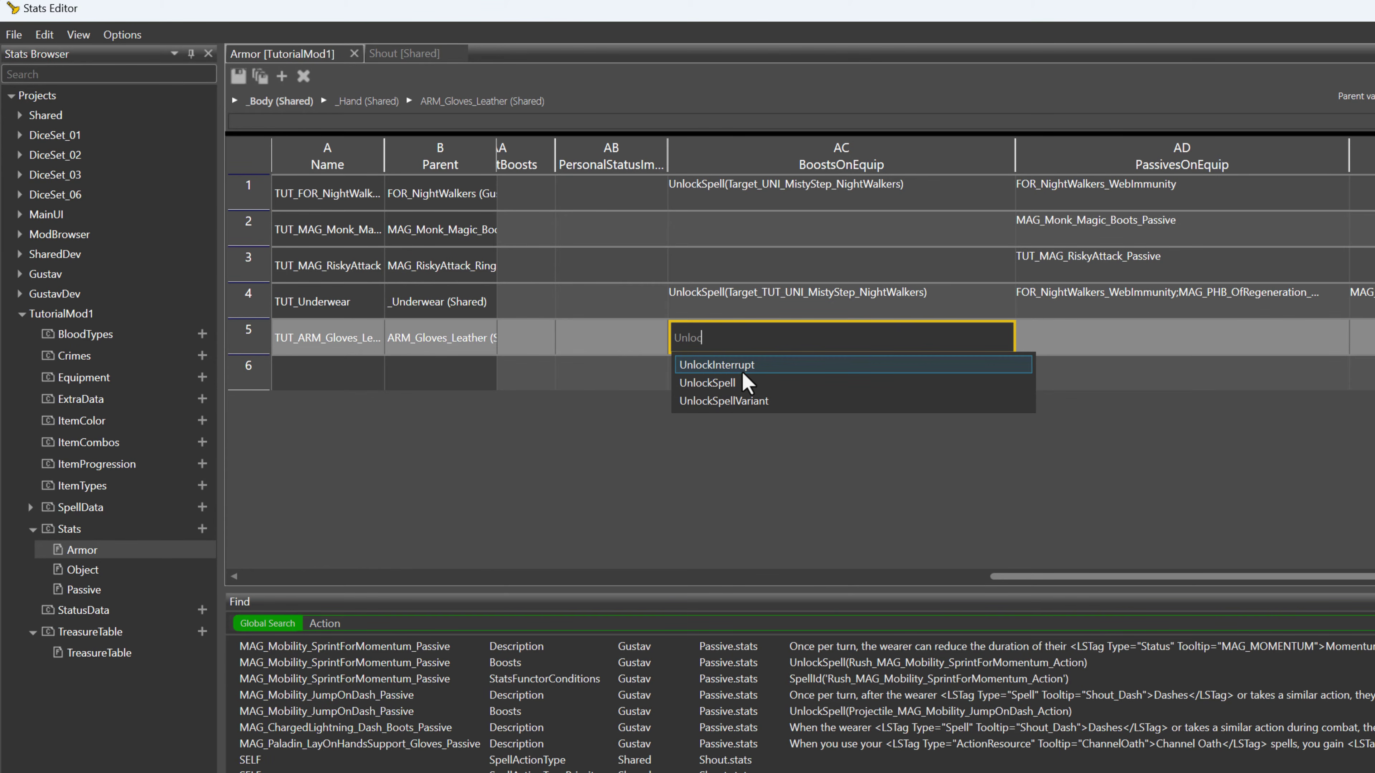
{"action": "left_click", "coordinate": [739, 385]}
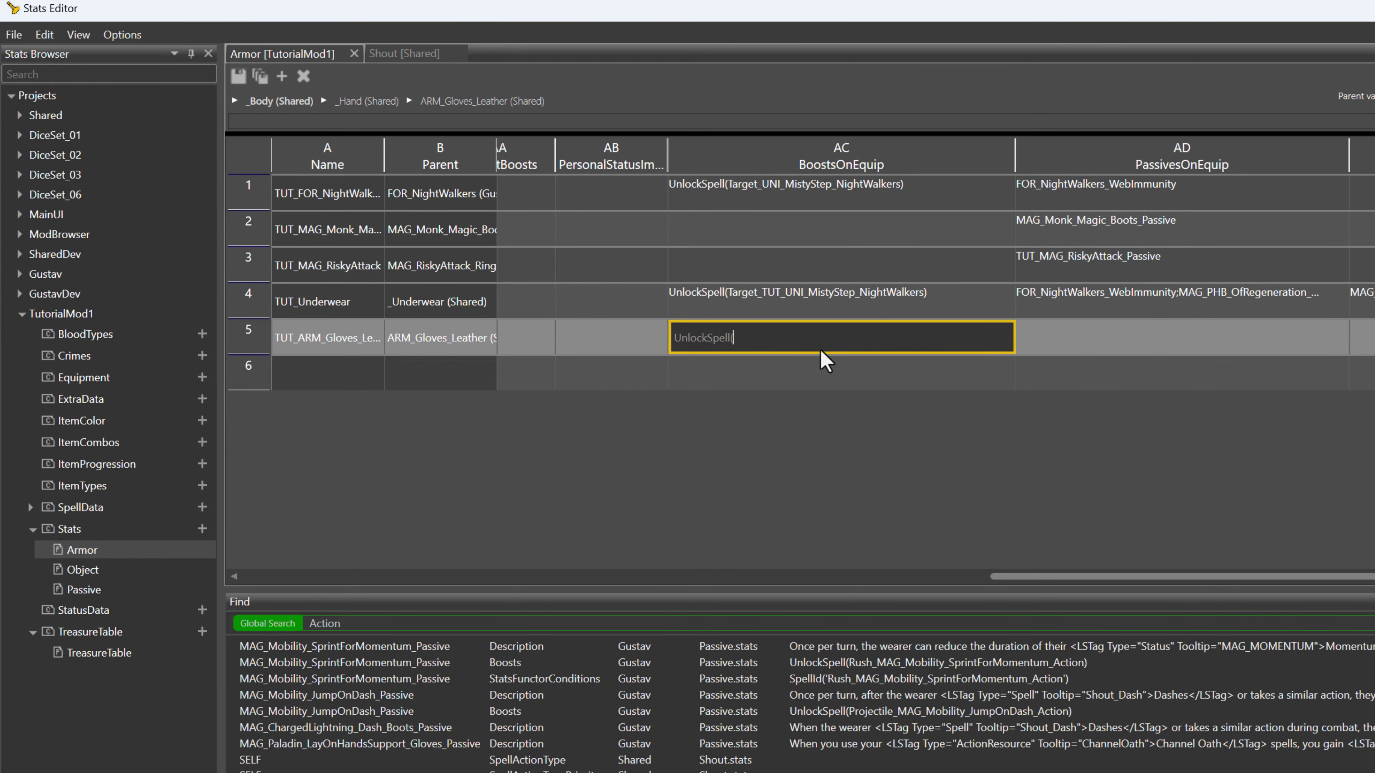
{"action": "type", "text": "ActionSurge)"}
{"action": "left_click", "coordinate": [828, 379]}
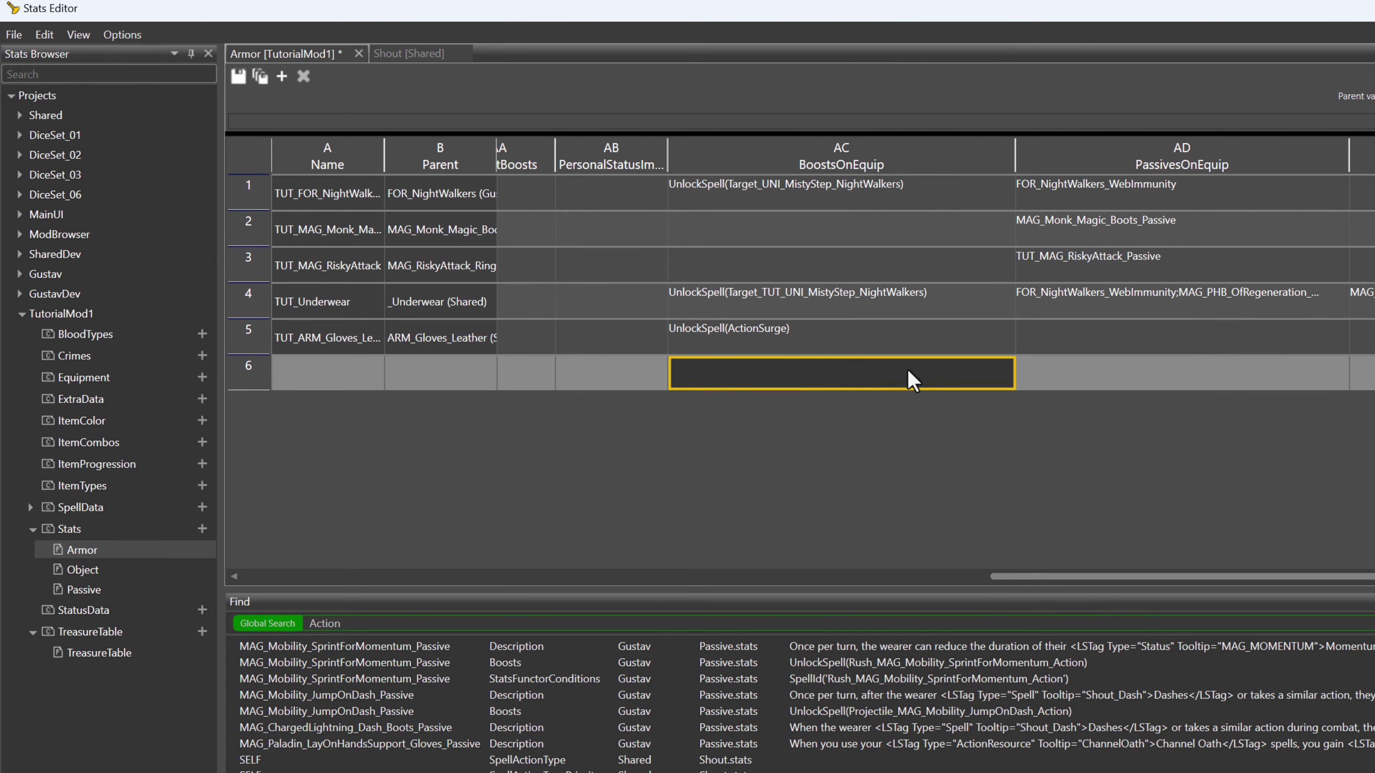
{"action": "left_click", "coordinate": [876, 343]}
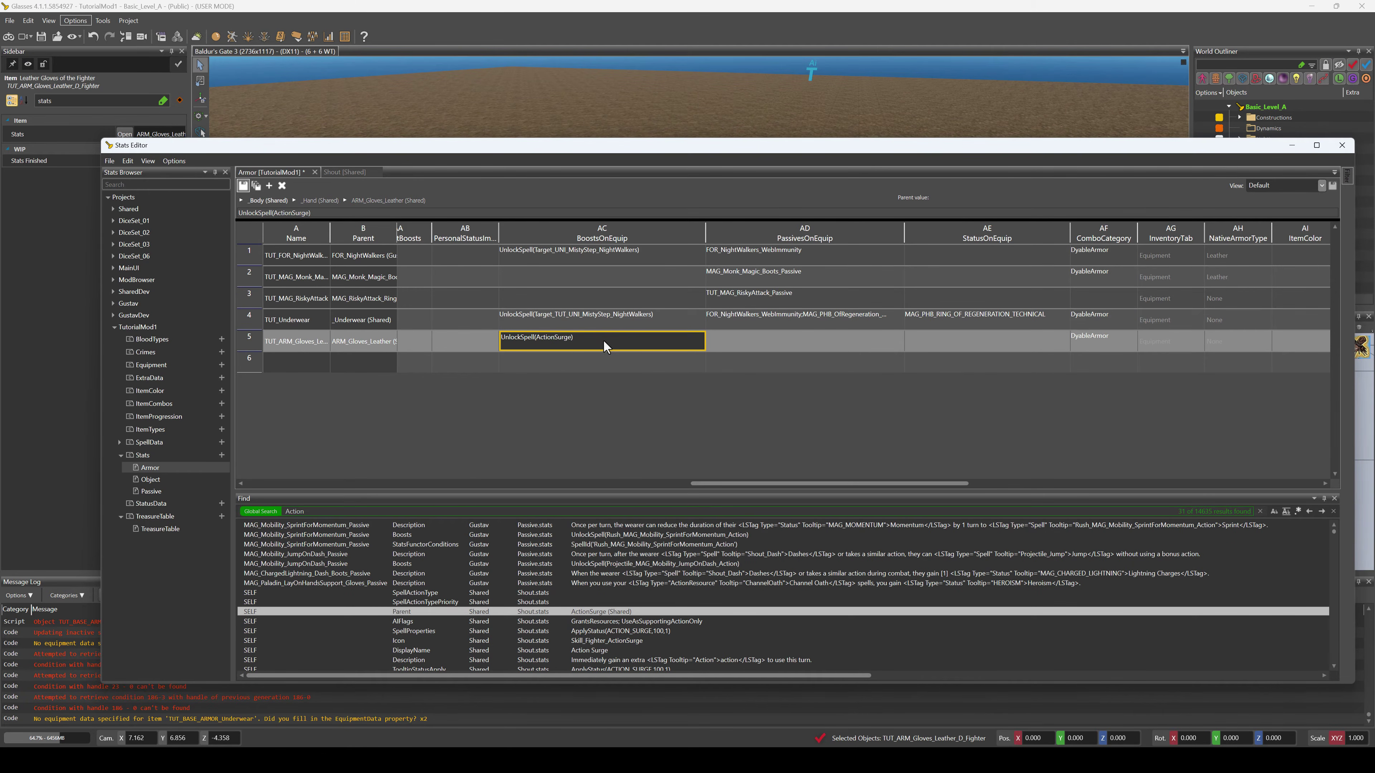
{"action": "key", "text": "ctrl+s"}
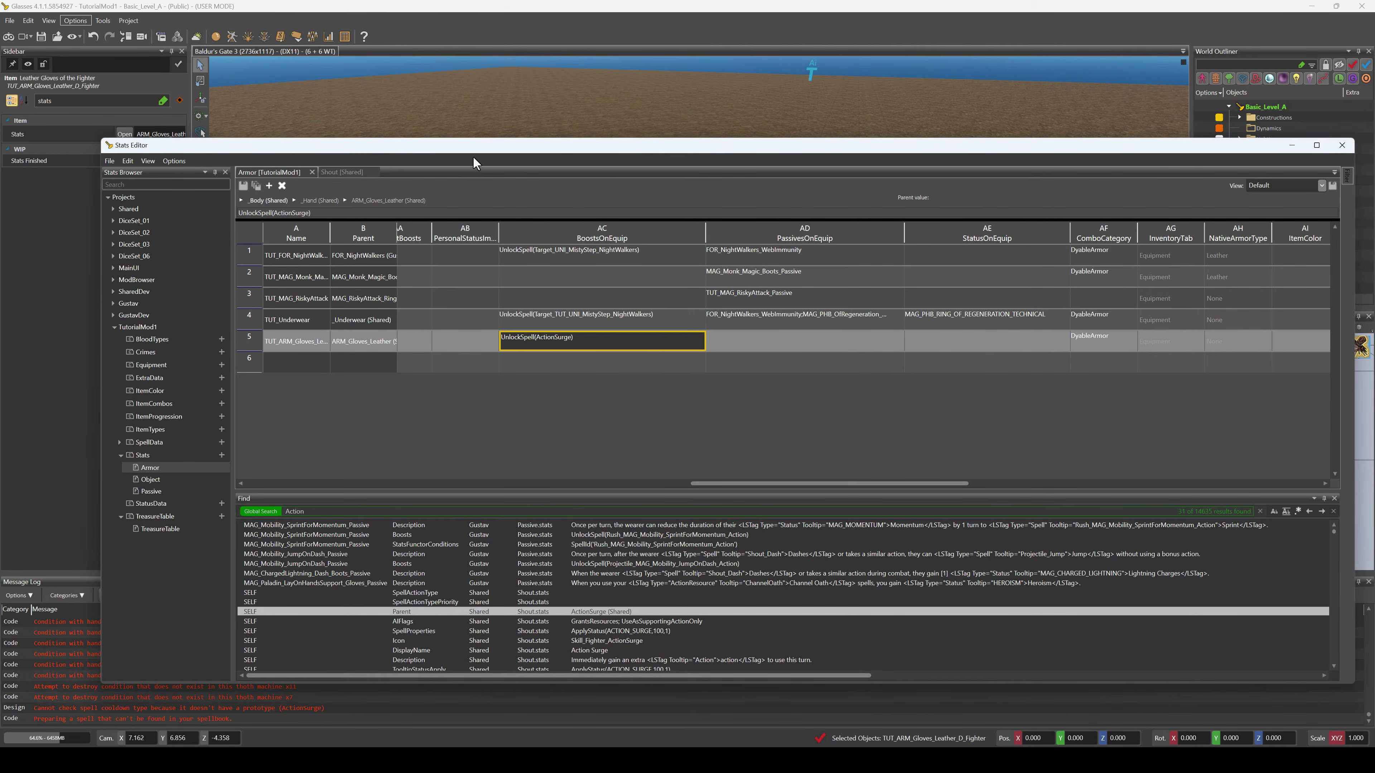
Close the Stats Editor, start game mode and inspect the equipped fighter gloves in the character's inventory
{"action": "left_click_drag", "start_coordinate": [473, 156], "coordinate": [403, 145]}
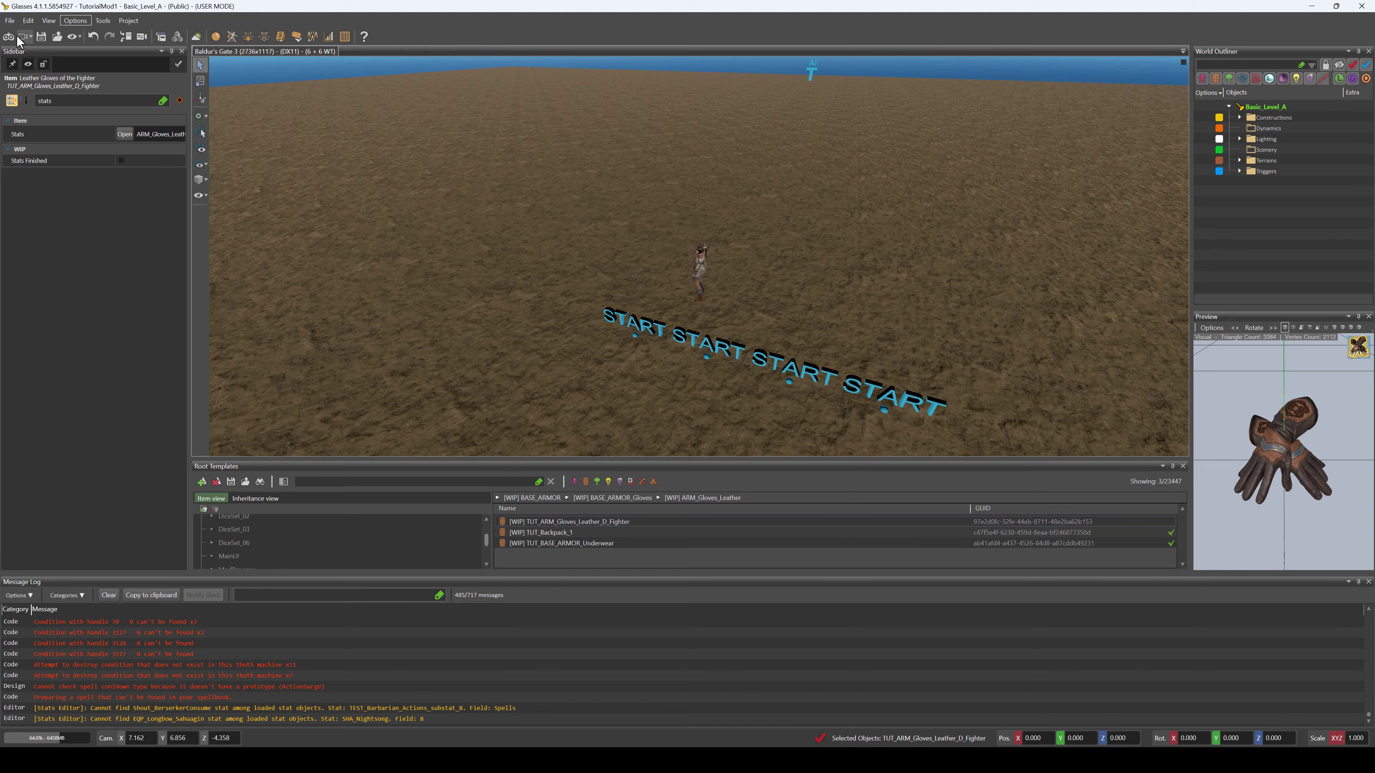
{"action": "left_click", "coordinate": [9, 36]}
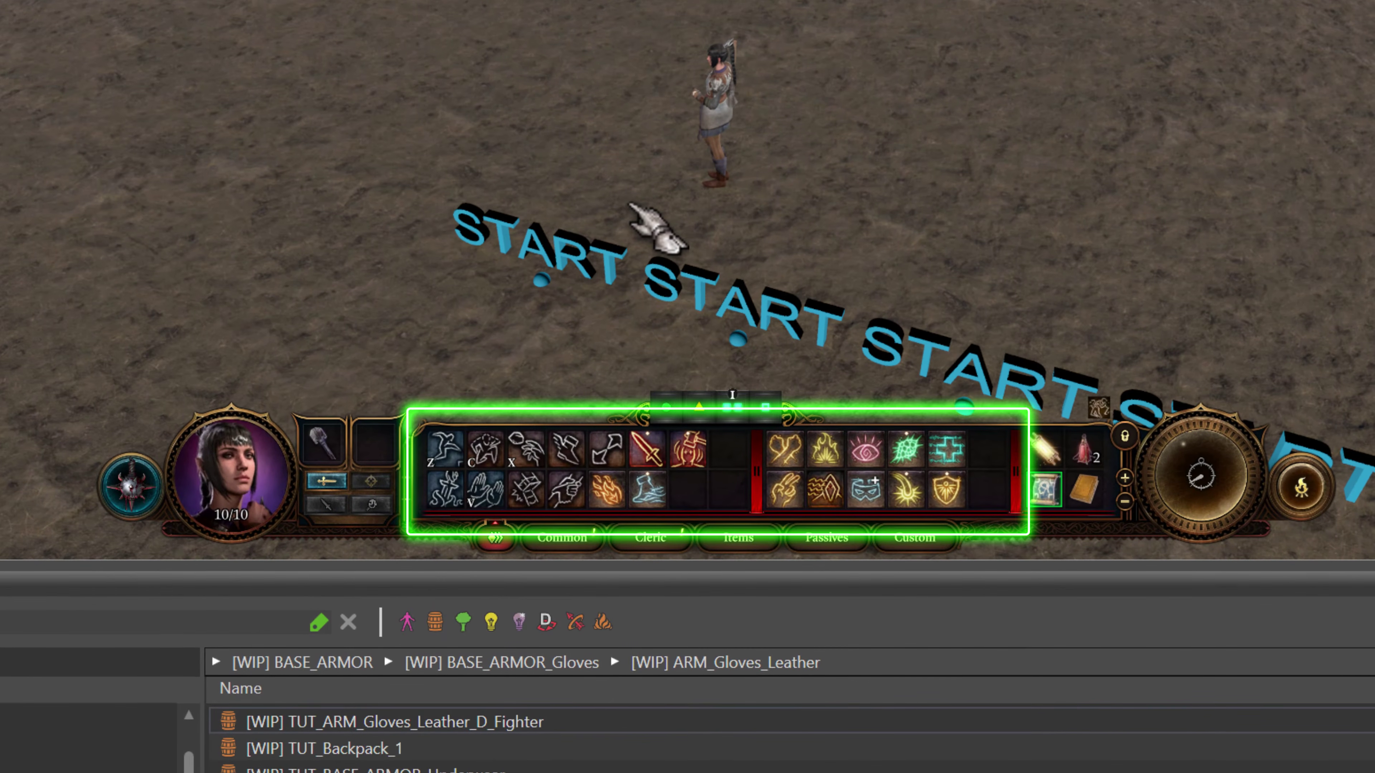
{"action": "left_click", "coordinate": [657, 187]}
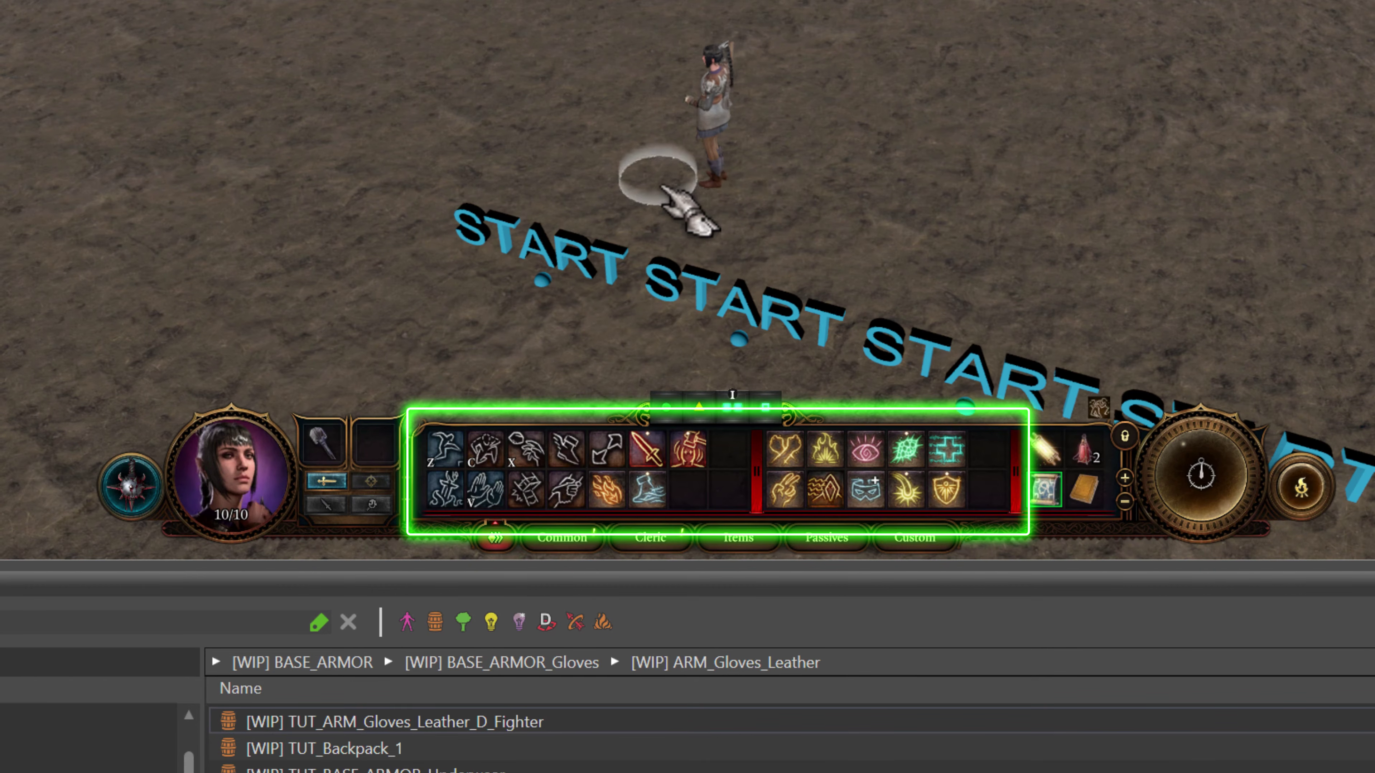
{"action": "key", "text": "i"}
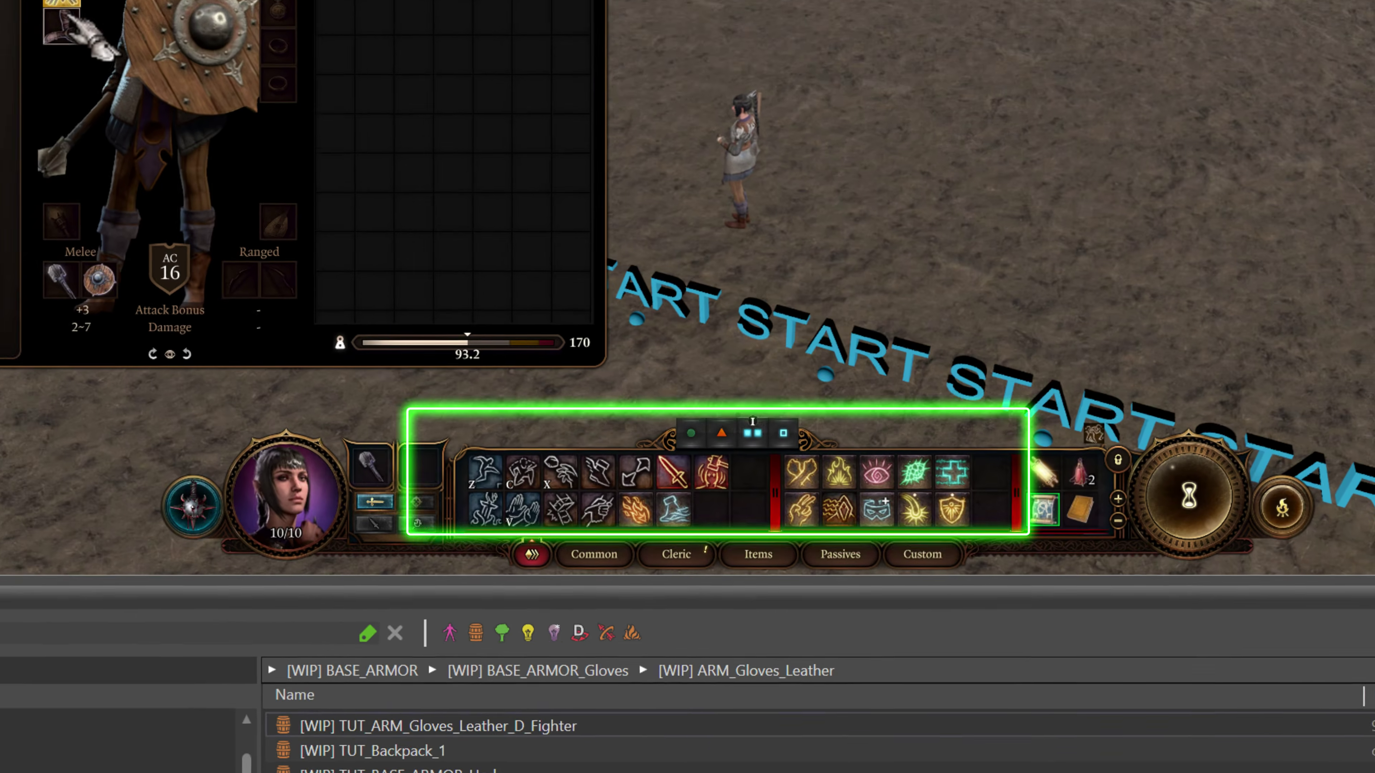
{"action": "mouse_move", "coordinate": [300, 189]}
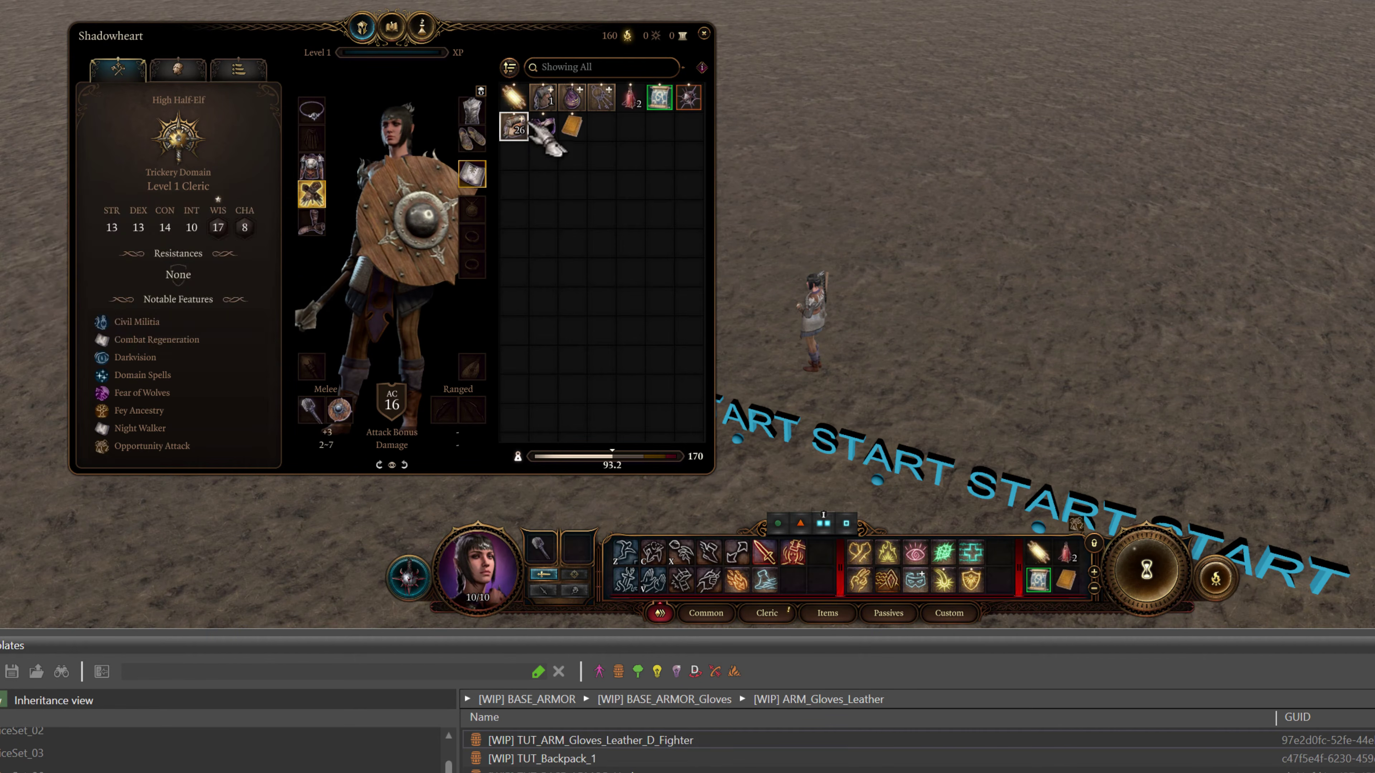
Check the fighter gloves in the tutorial backpack against the equipped pair, and return from game mode to the editor
{"action": "double_click", "coordinate": [515, 126]}
{"action": "scroll", "coordinate": [969, 141], "scroll_direction": "down", "scroll_amount": 1}
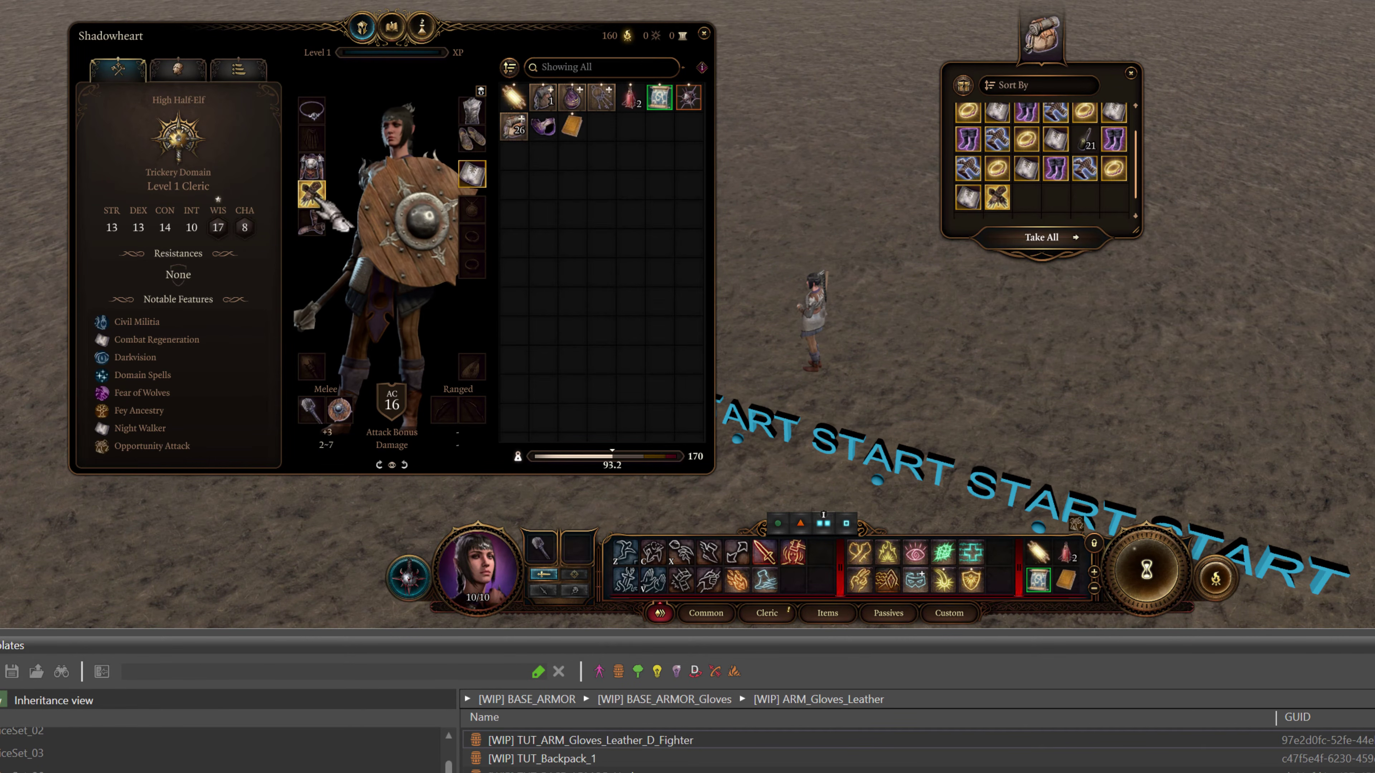
{"action": "mouse_move", "coordinate": [316, 199]}
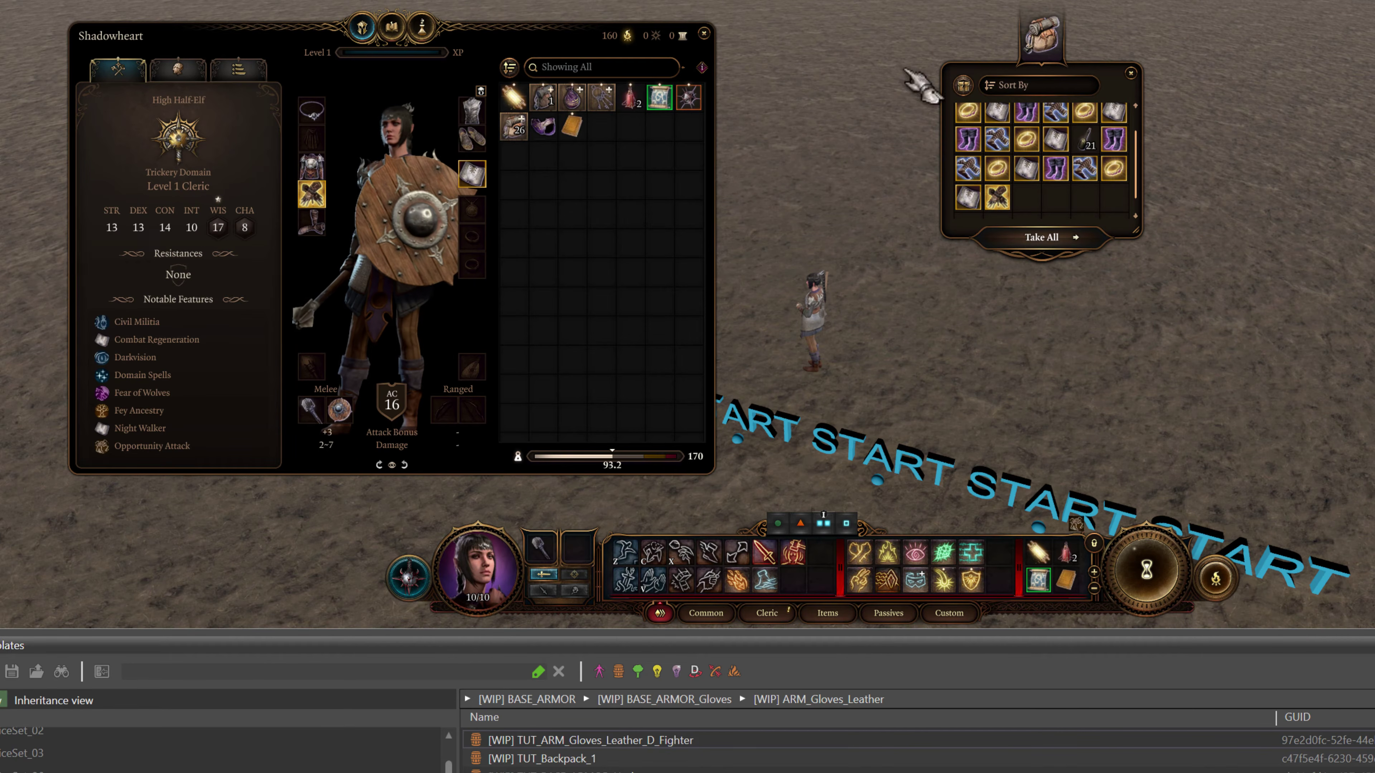
{"action": "left_click", "coordinate": [1130, 73]}
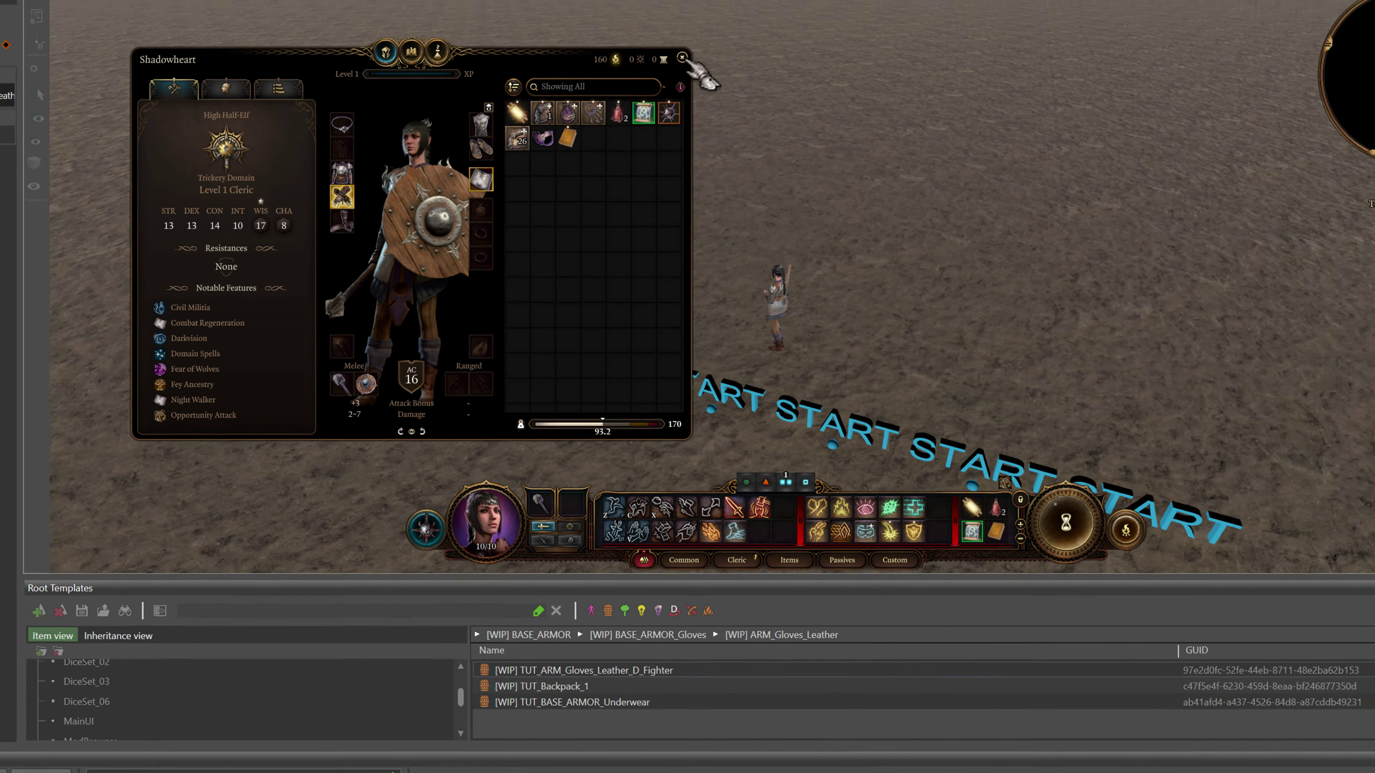
{"action": "left_click", "coordinate": [703, 33]}
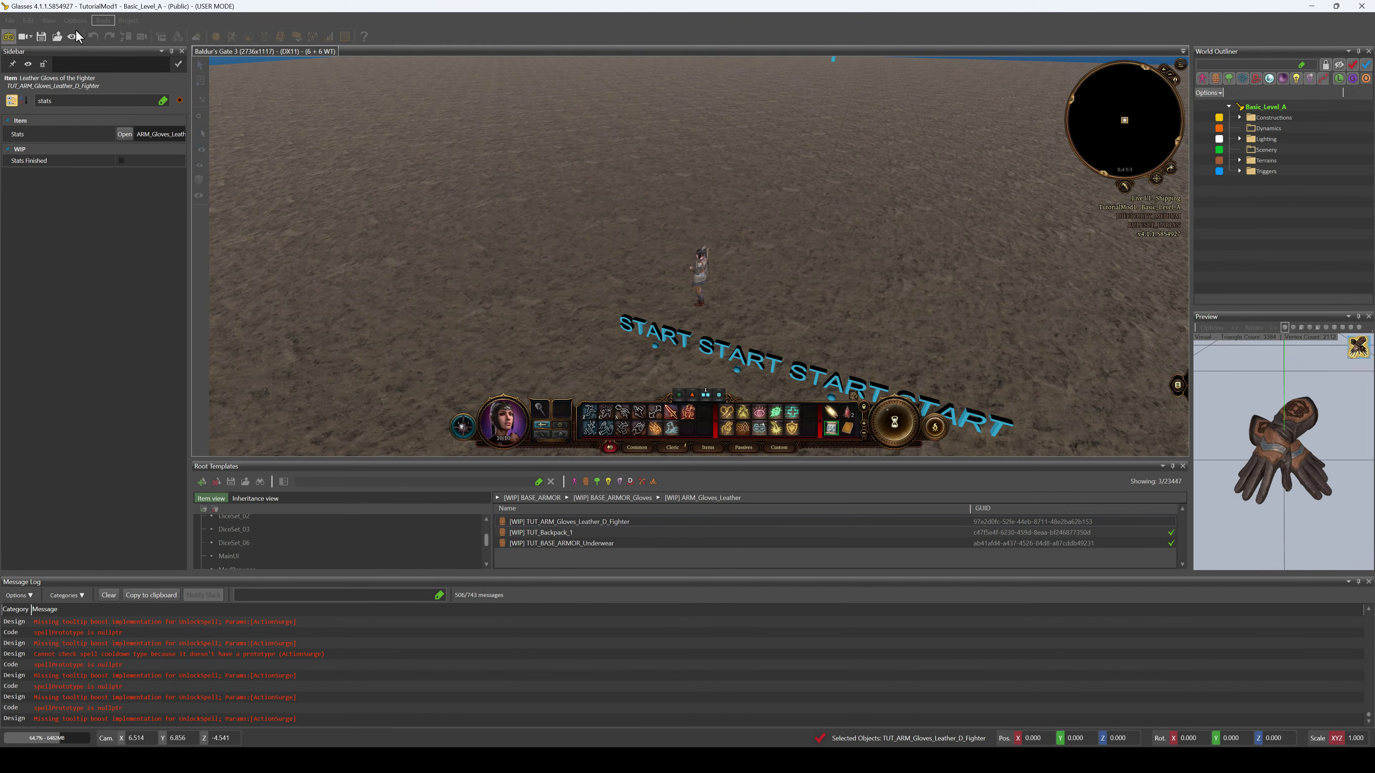
{"action": "left_click", "coordinate": [11, 39]}
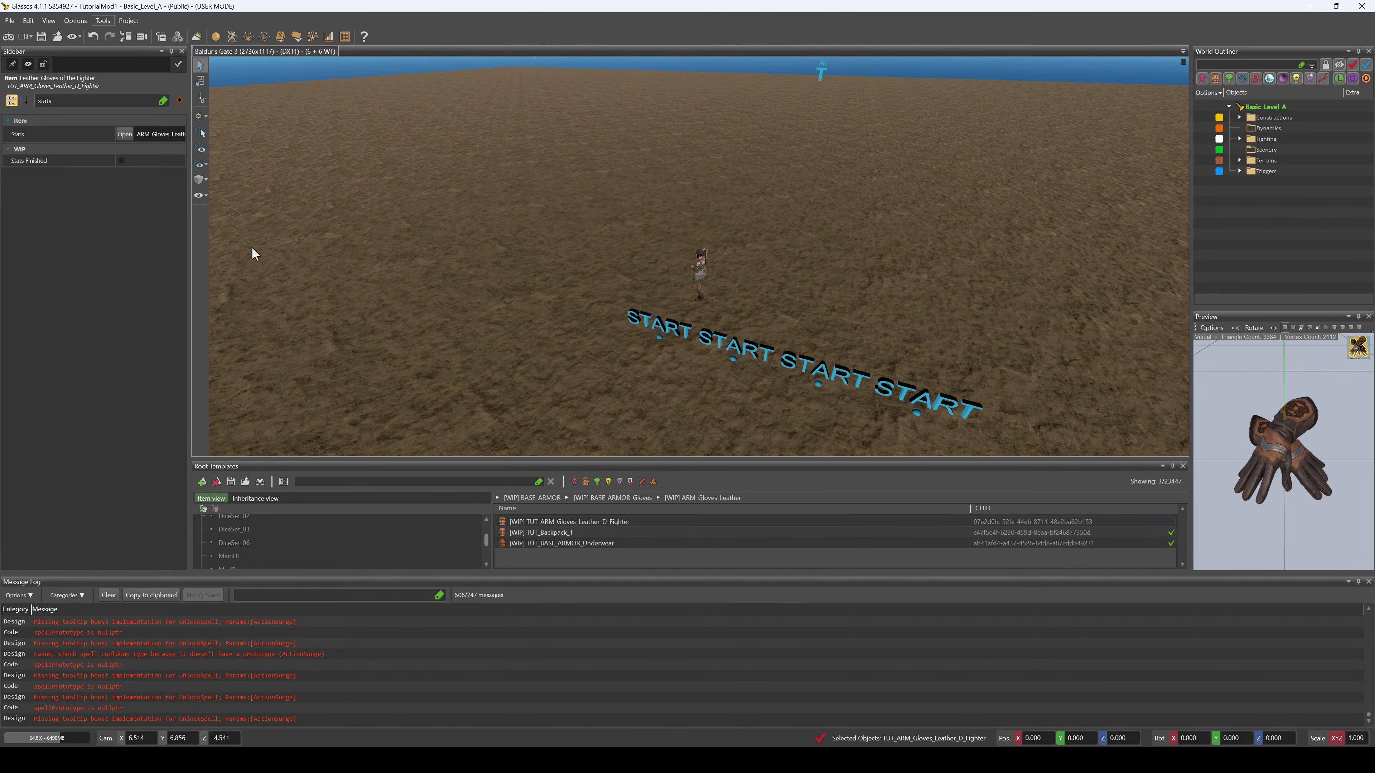
Reopen the Stats Editor, search all stats for "ActionSurge" and open its Name match in the shared Shout stats
{"action": "left_click_drag", "start_coordinate": [596, 458], "coordinate": [543, 339]}
{"action": "left_click", "coordinate": [328, 36]}
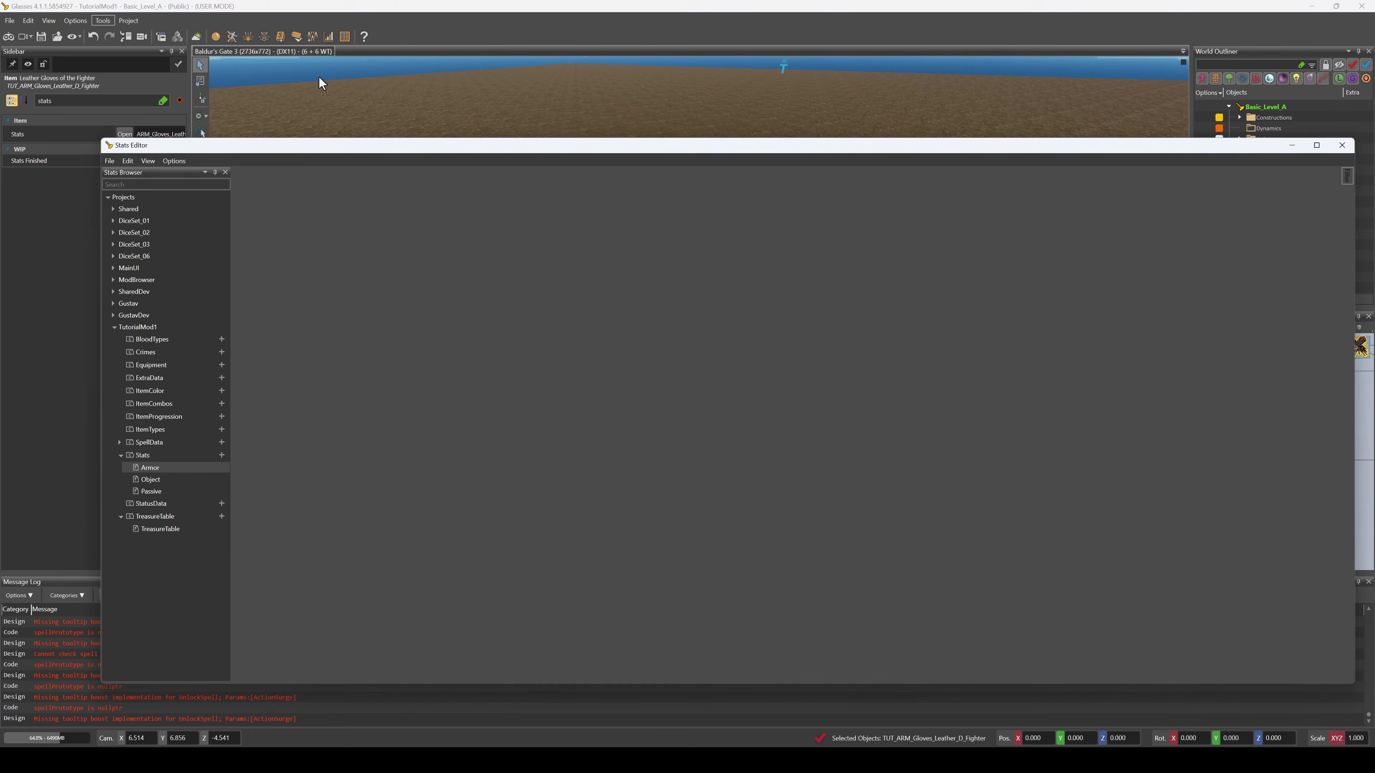
{"action": "key", "text": "ctrl+f"}
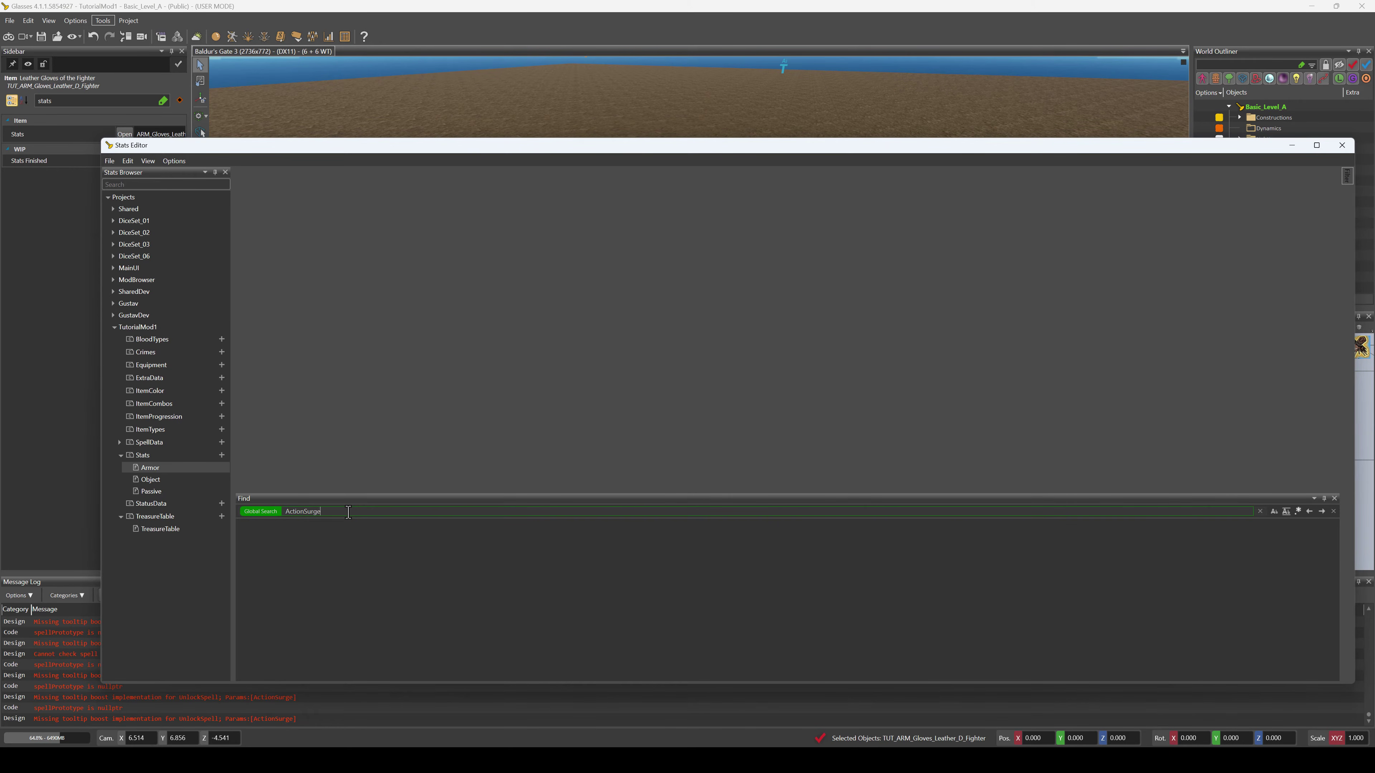
{"action": "type", "text": "Surge"}
{"action": "key", "text": "Return"}
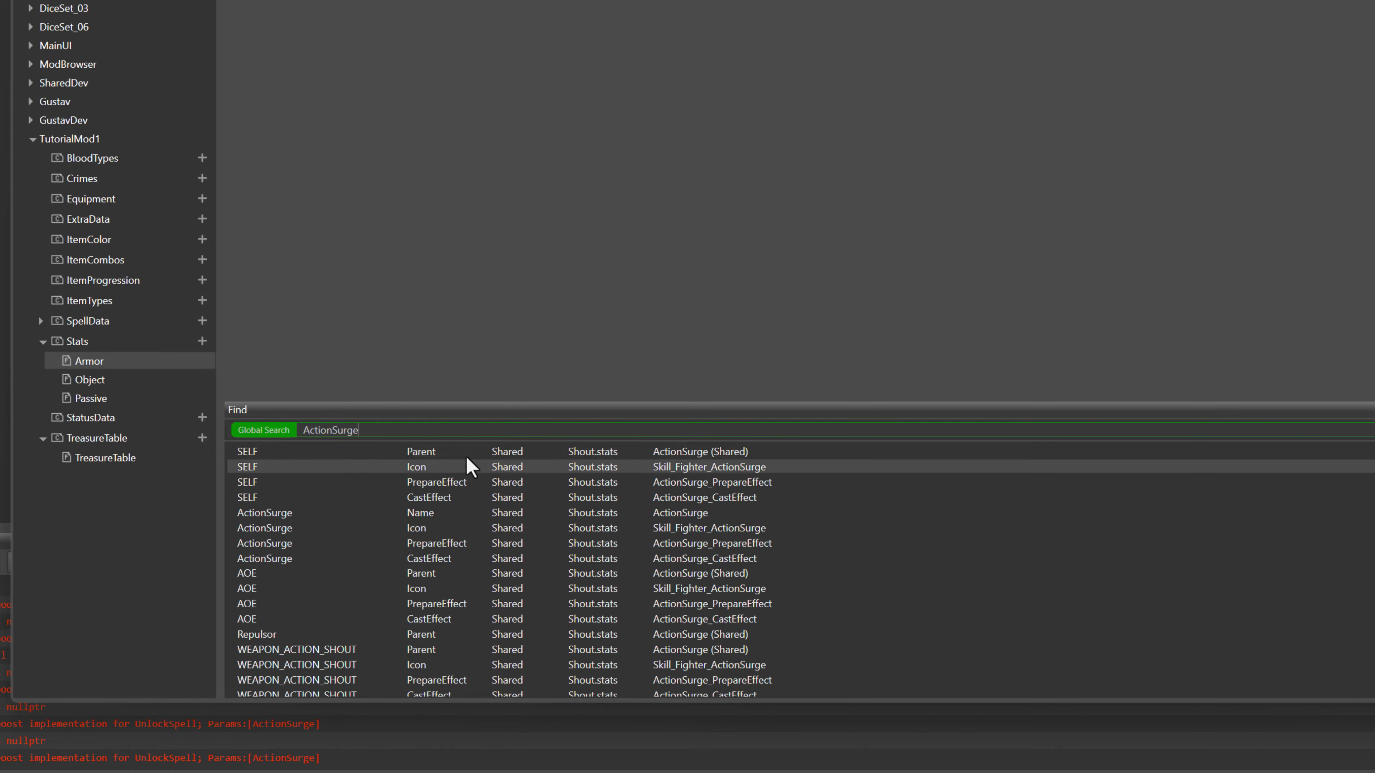
{"action": "double_click", "coordinate": [418, 511]}
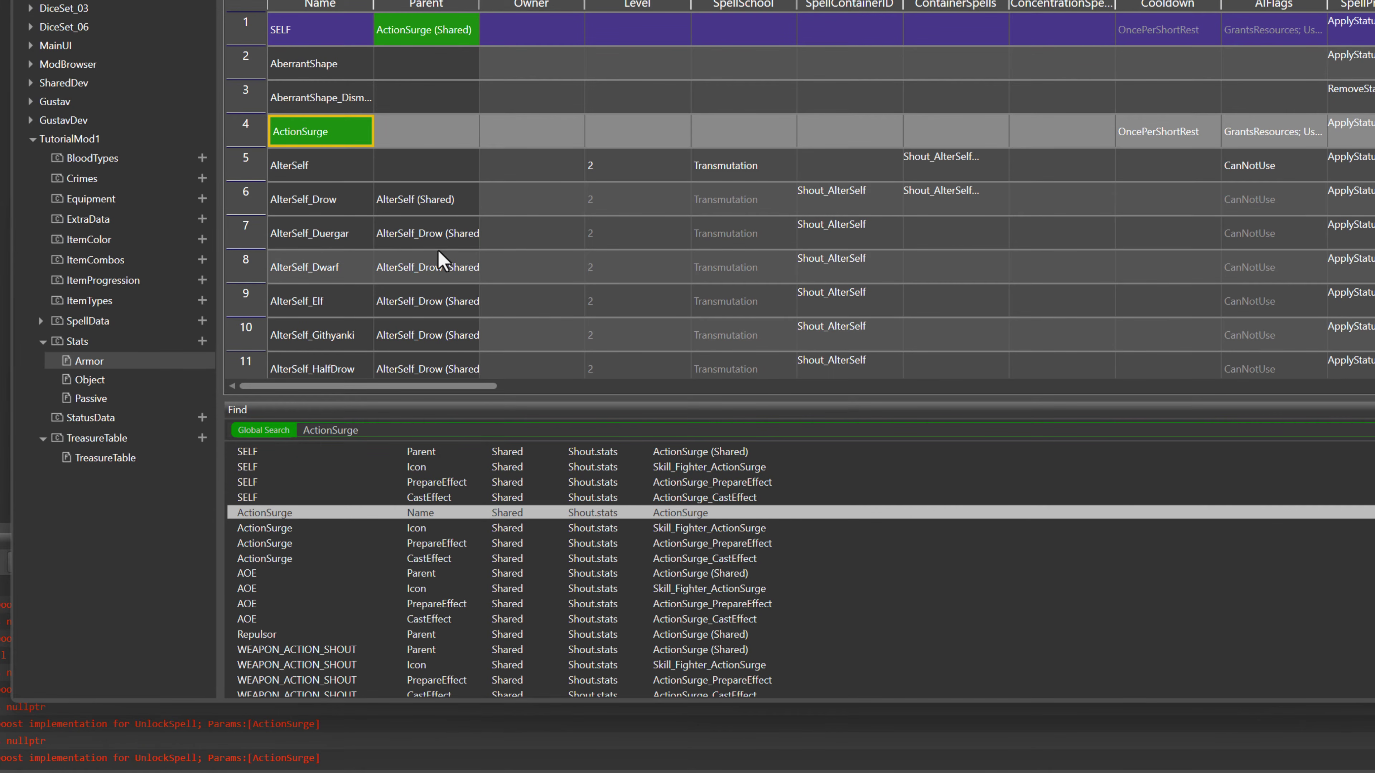
Change the fighter gloves' BoostsOnEquip in TutorialMod1's Armor stats to UnlockSpell(Shout_ActionSurge) and save
{"action": "left_click", "coordinate": [123, 368]}
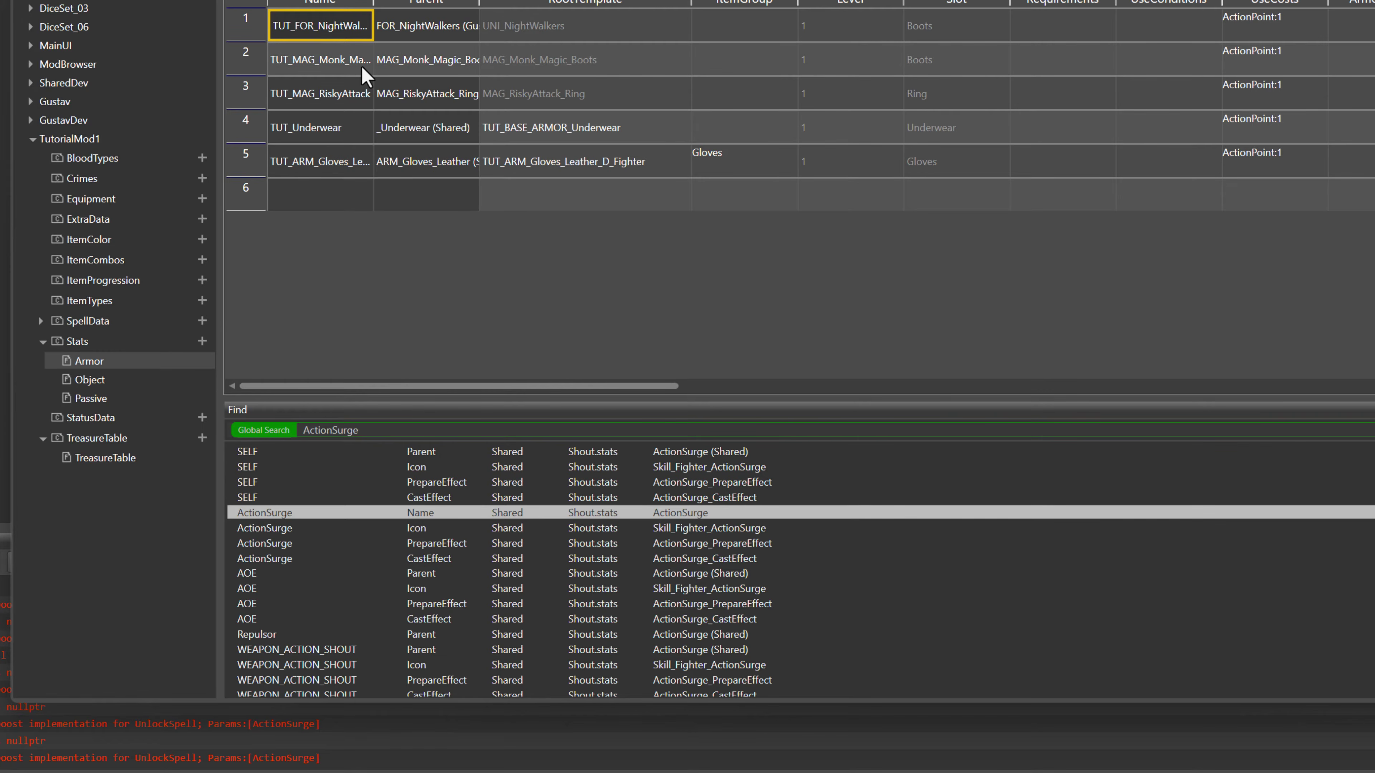
{"action": "left_click_drag", "start_coordinate": [523, 386], "coordinate": [1201, 428]}
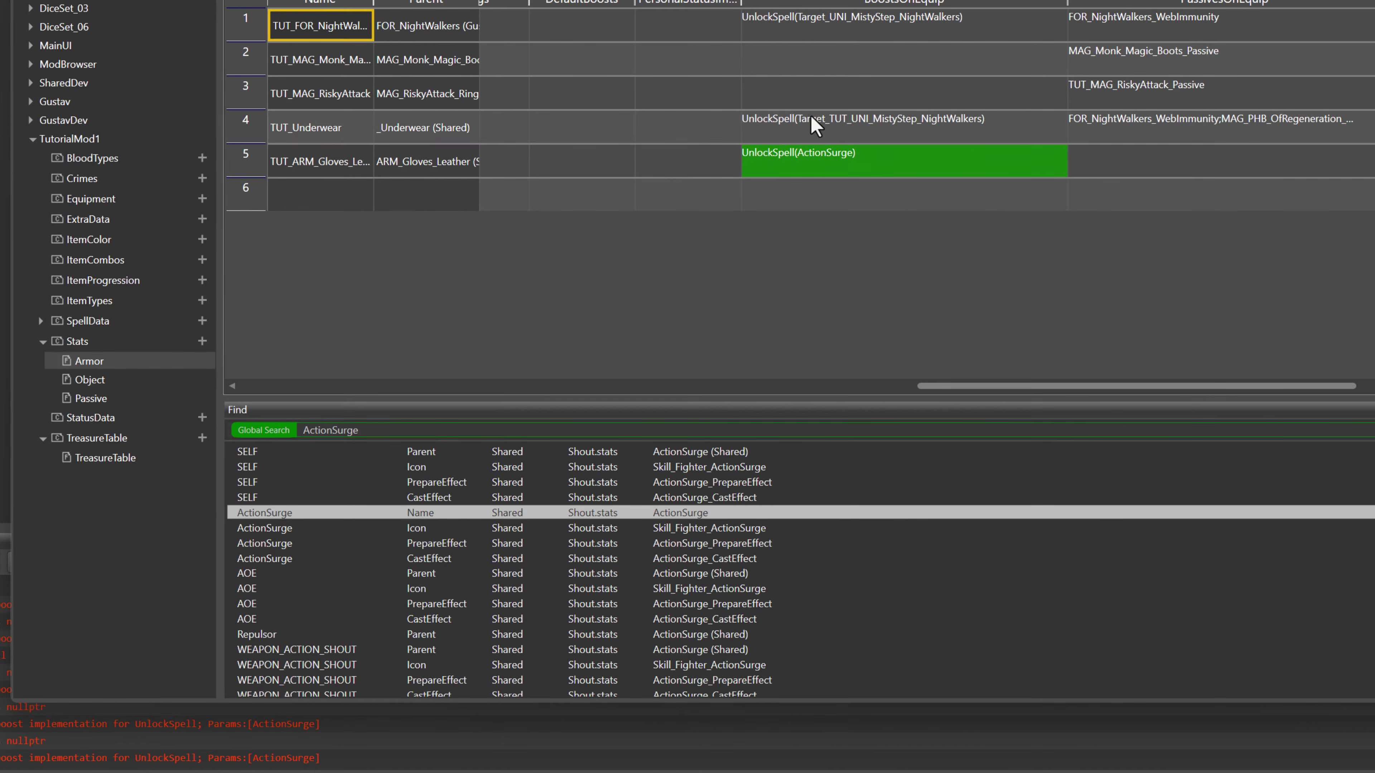
{"action": "double_click", "coordinate": [809, 162]}
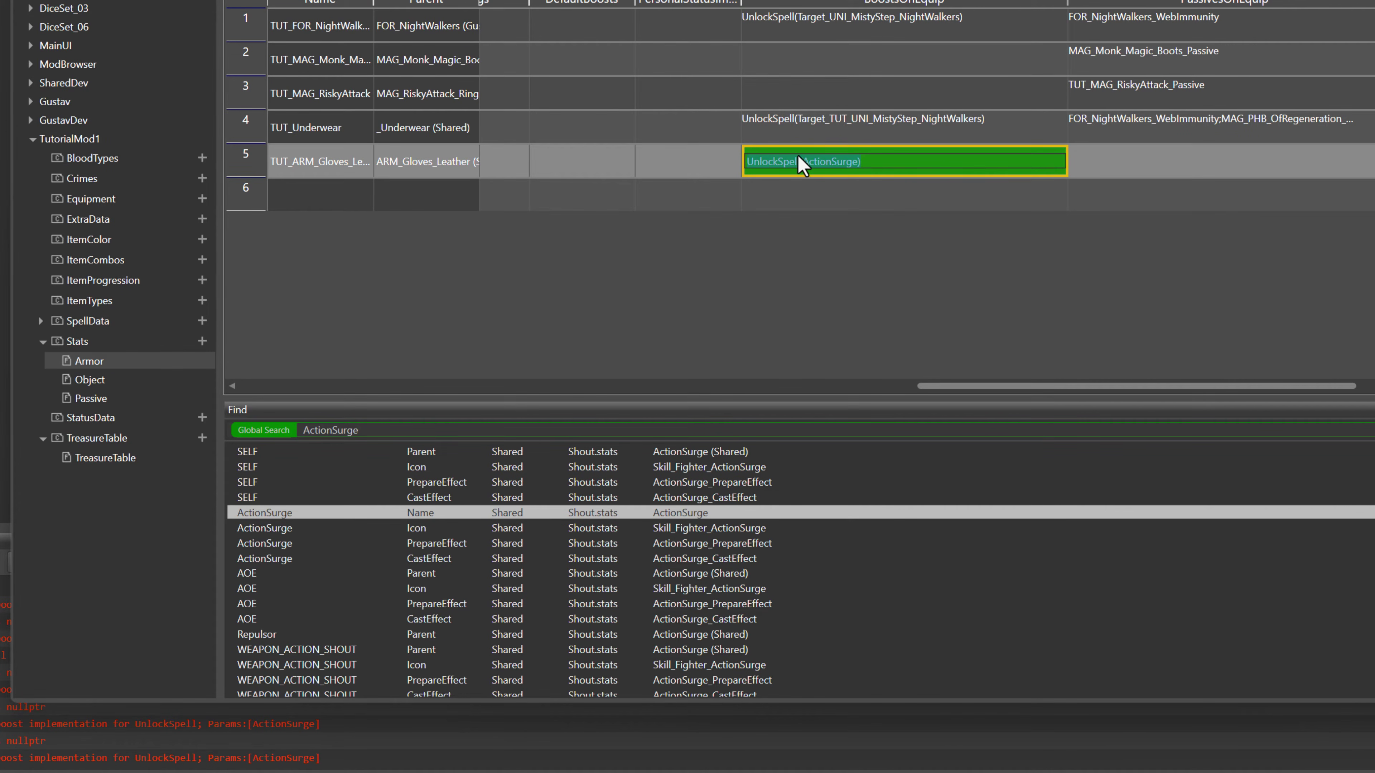
{"action": "left_click", "coordinate": [804, 162]}
{"action": "left_click", "coordinate": [903, 196]}
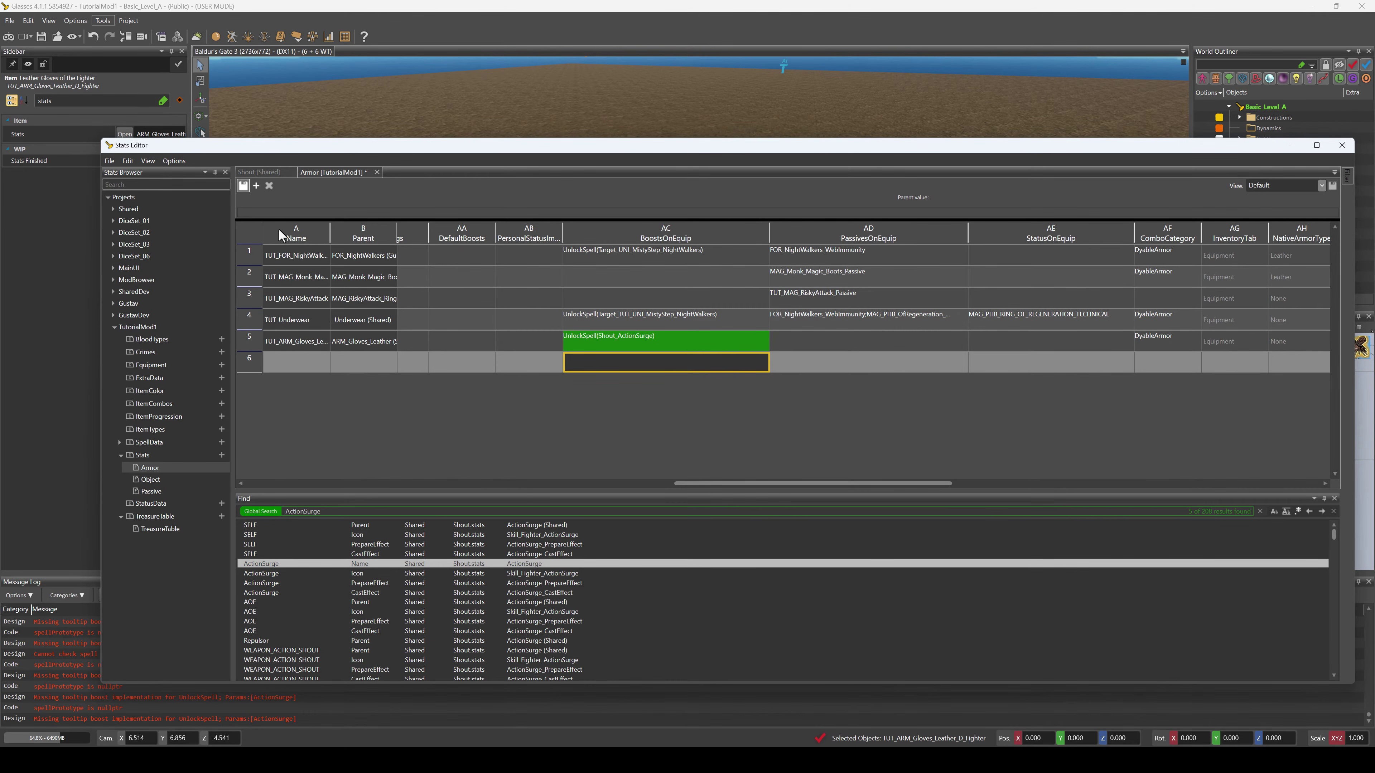
{"action": "key", "text": "ctrl+s"}
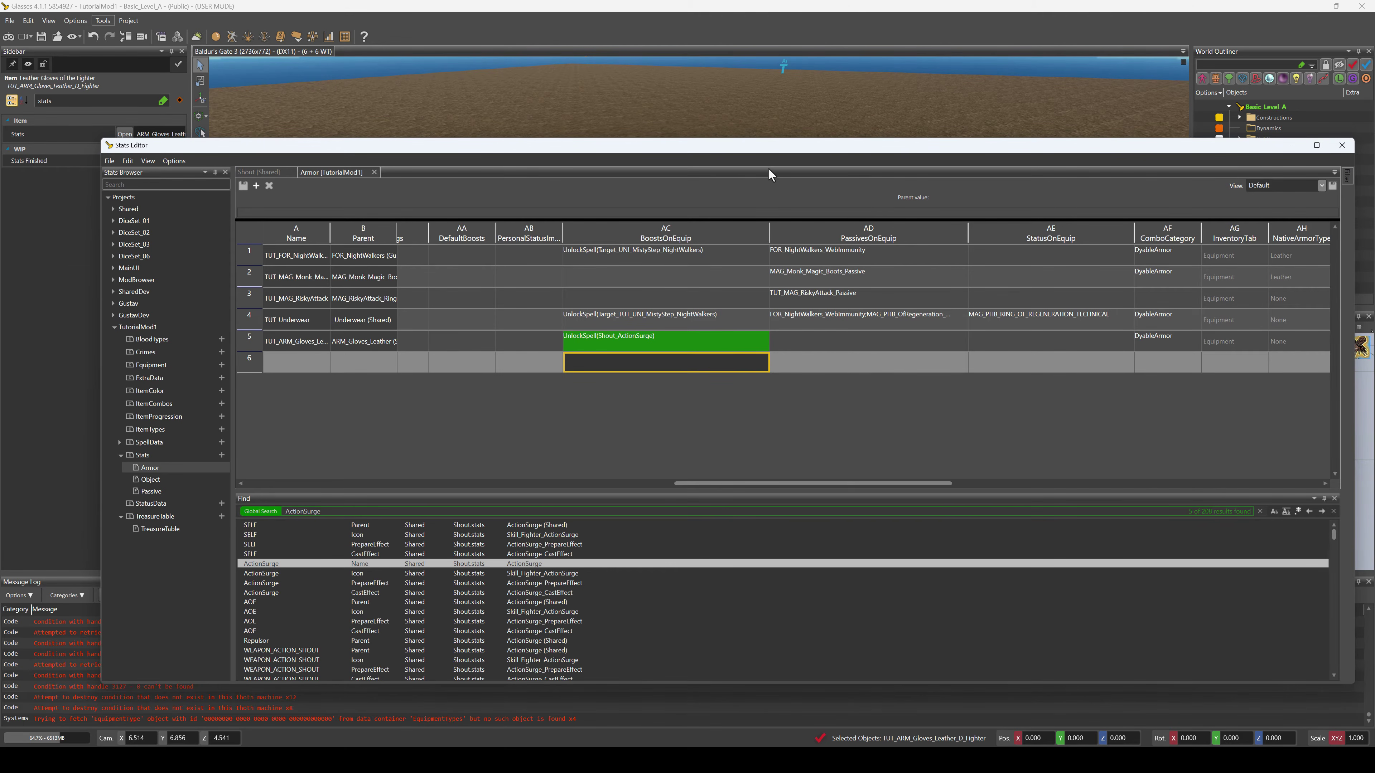
Start game mode with the character wearing the fighter gloves and toggle turn-based mode
{"action": "left_click", "coordinate": [407, 107]}
{"action": "left_click", "coordinate": [9, 37]}
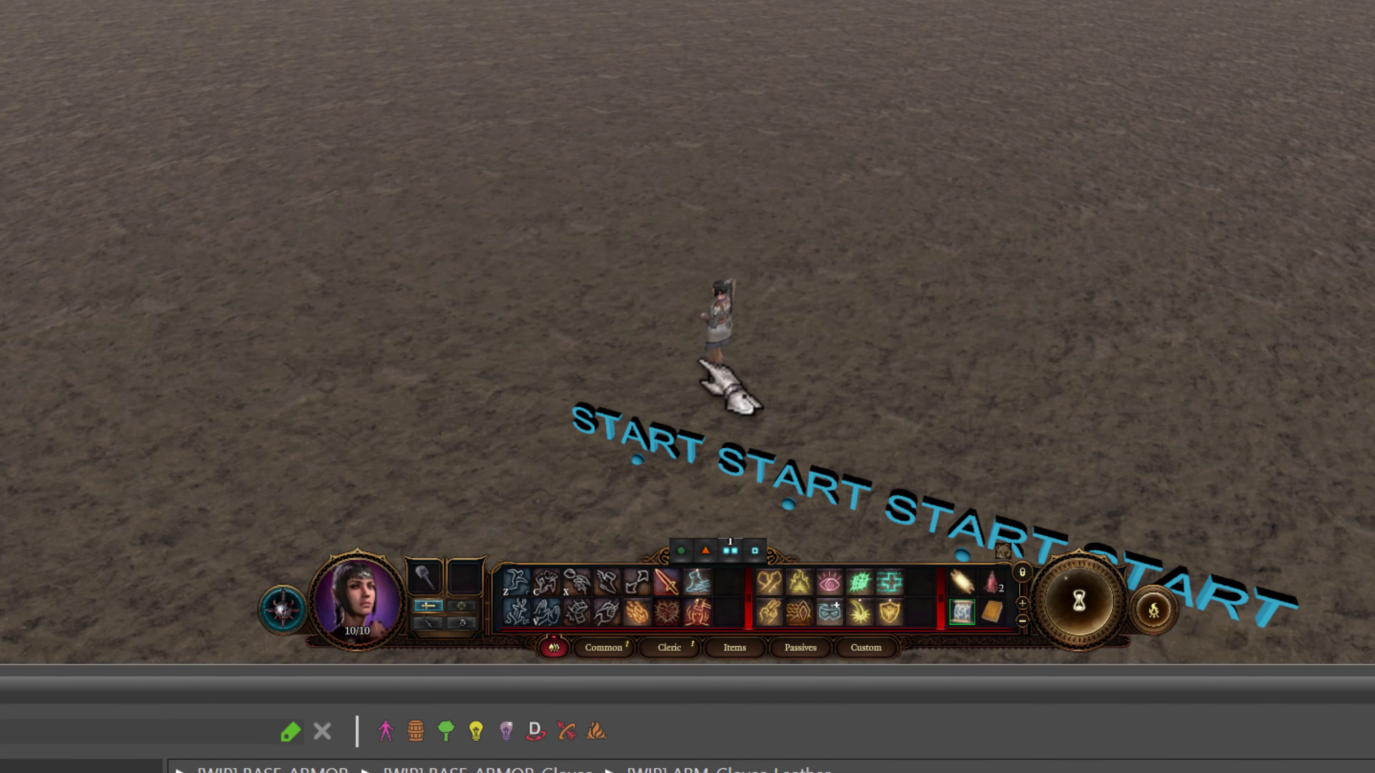
{"action": "left_click", "coordinate": [700, 386]}
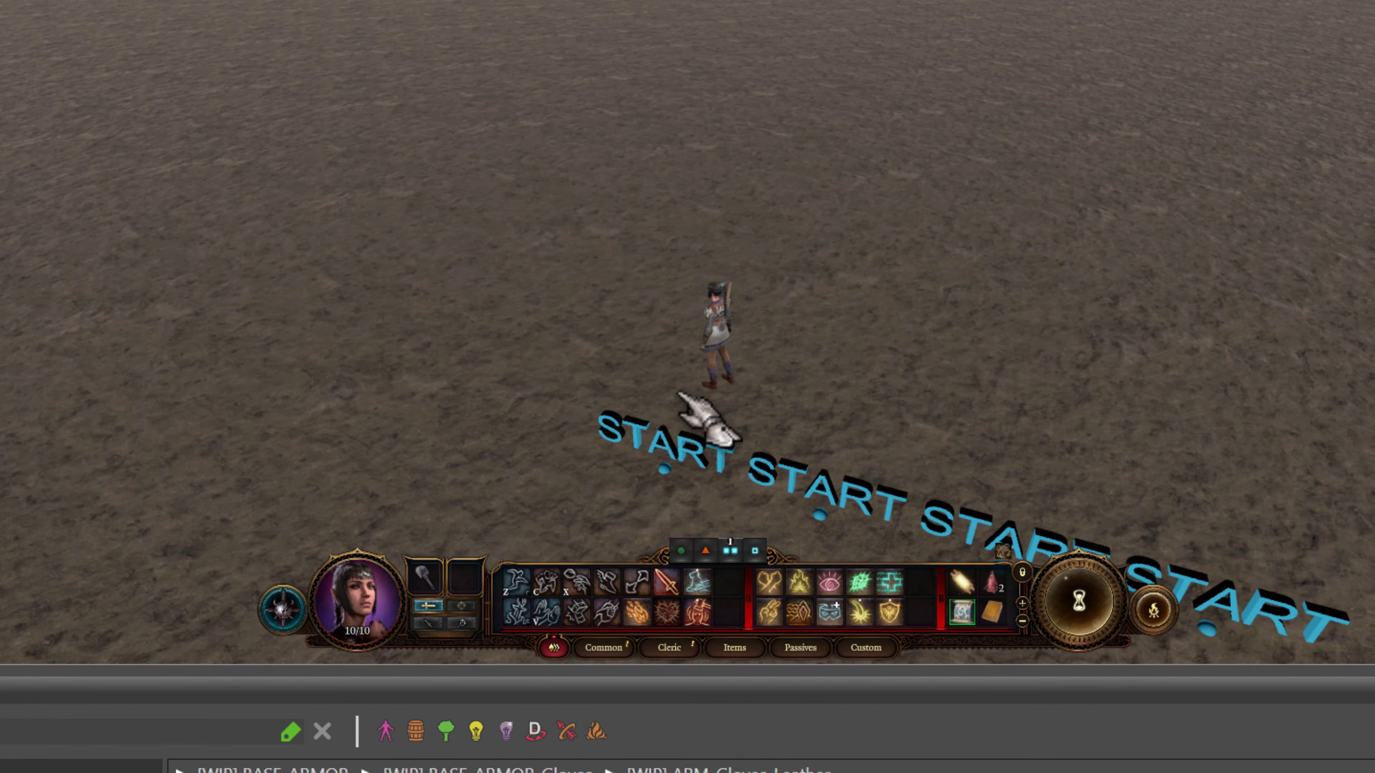
{"action": "key", "text": "shift+space"}
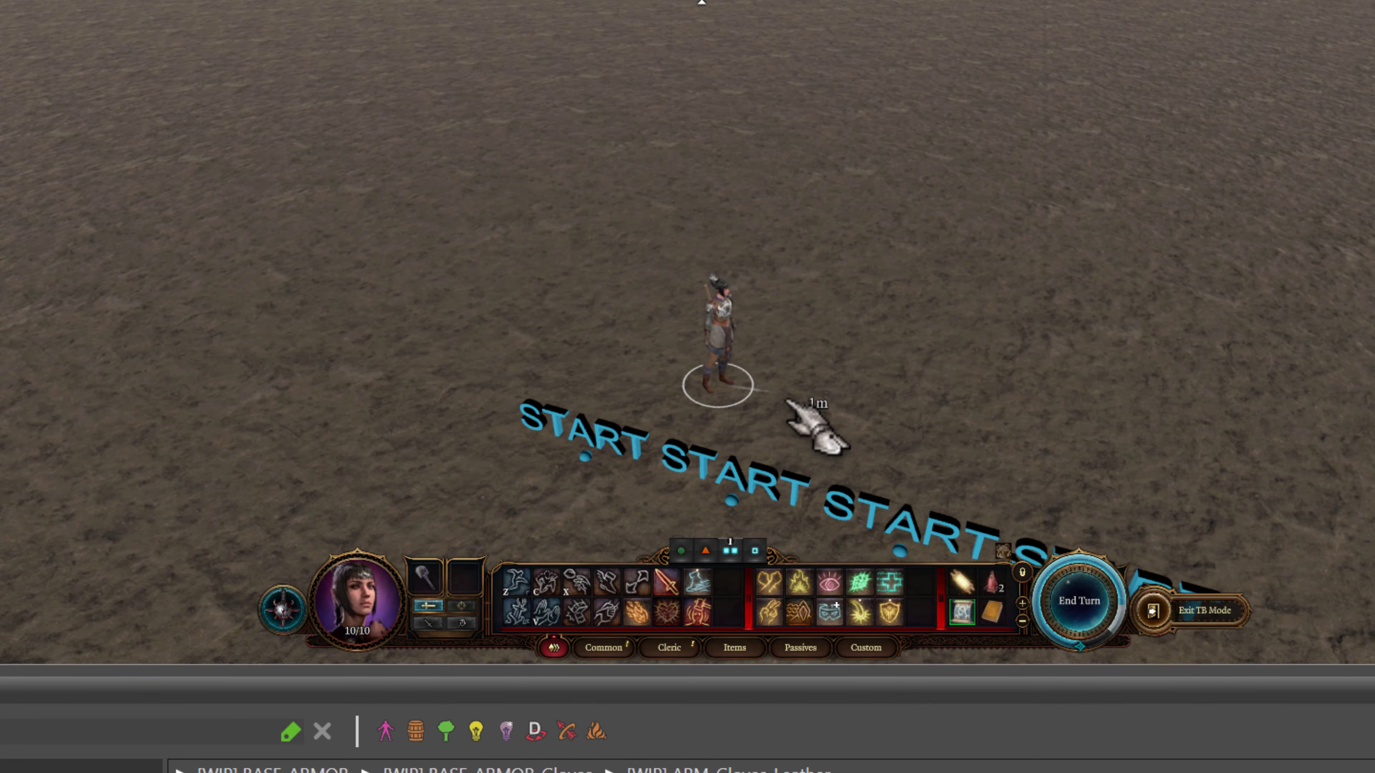
{"action": "key", "text": "shift+space"}
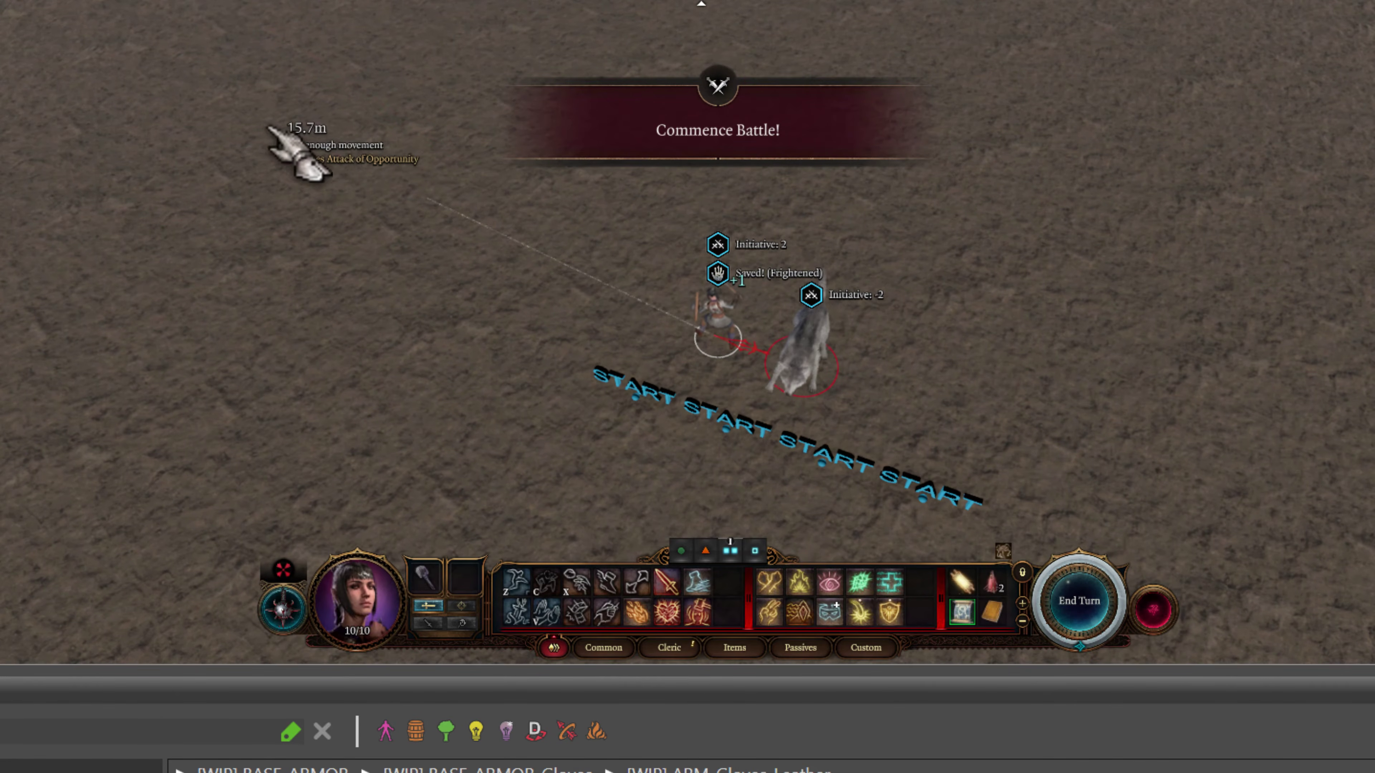
Attack the wolf, cast Action Surge on the character and attack the wolf again in the same turn
{"action": "left_click", "coordinate": [821, 357]}
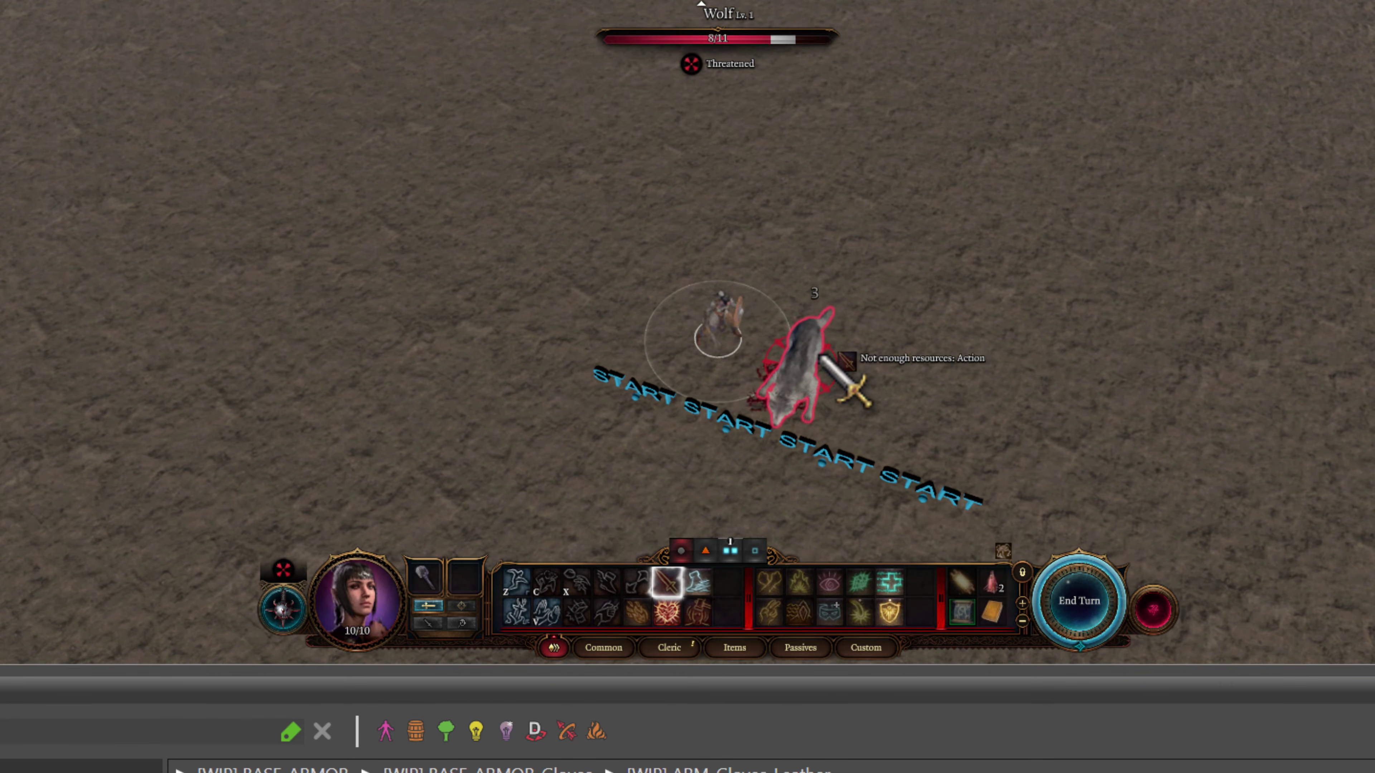
{"action": "left_click", "coordinate": [671, 614]}
{"action": "left_click", "coordinate": [727, 363]}
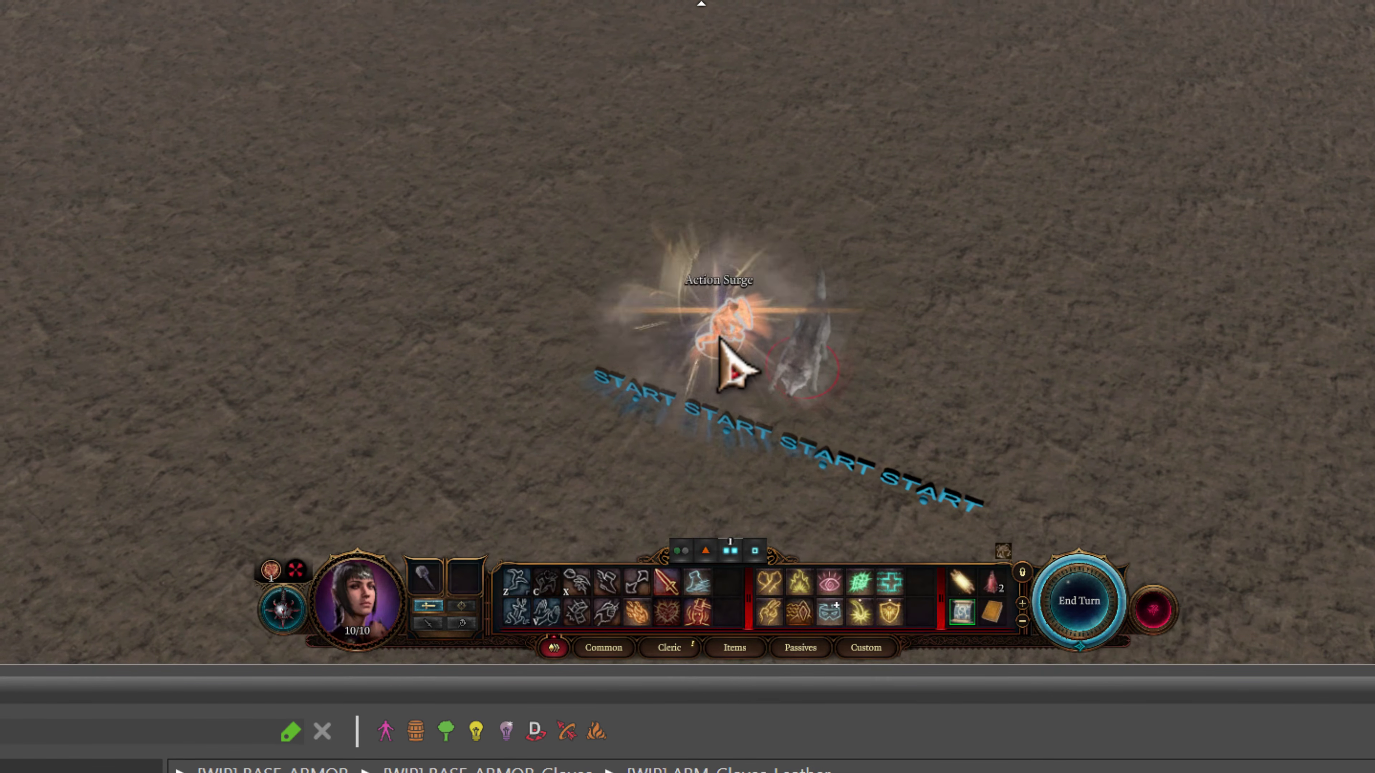
{"action": "left_click", "coordinate": [821, 339]}
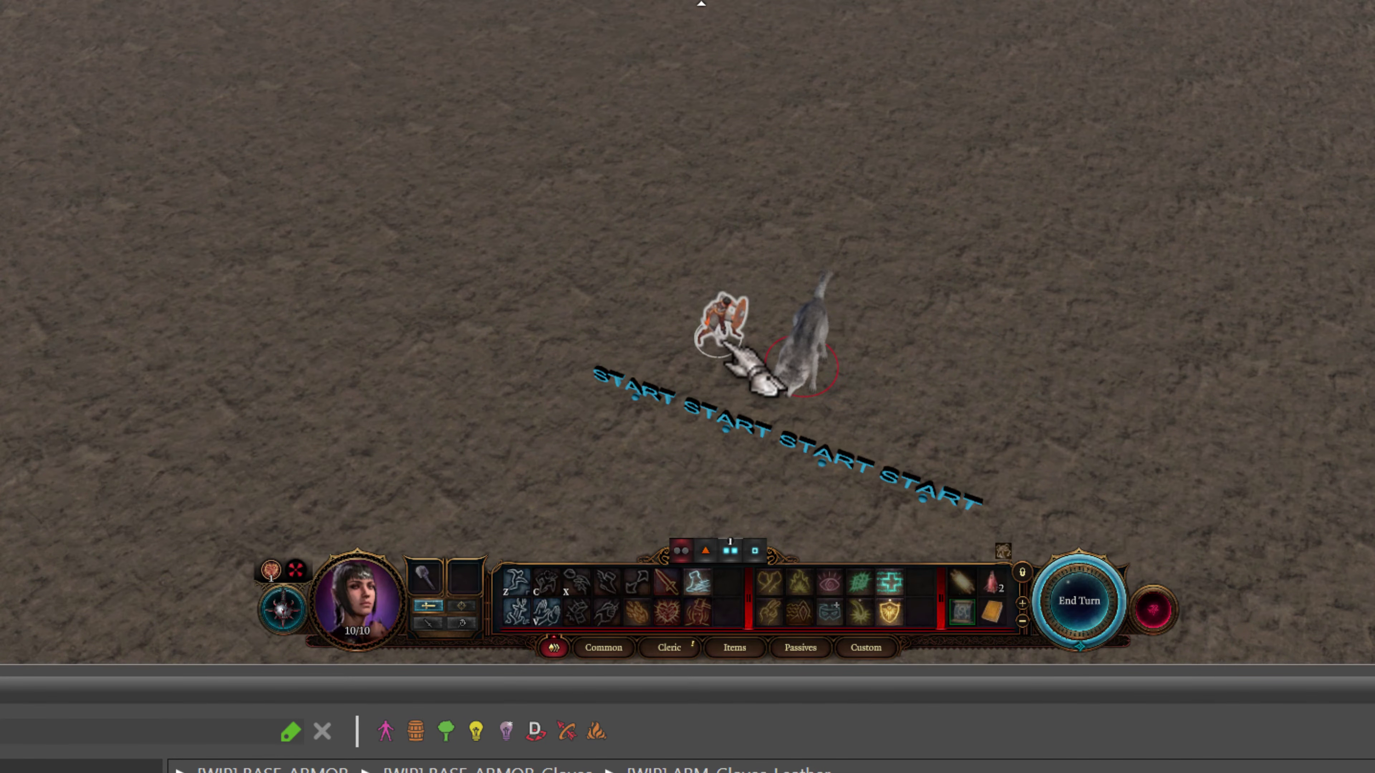
Examine the character's active conditions in the character sheet, and return from game mode to a reloaded editor level
{"action": "scroll", "coordinate": [727, 343], "scroll_direction": "up", "scroll_amount": 5}
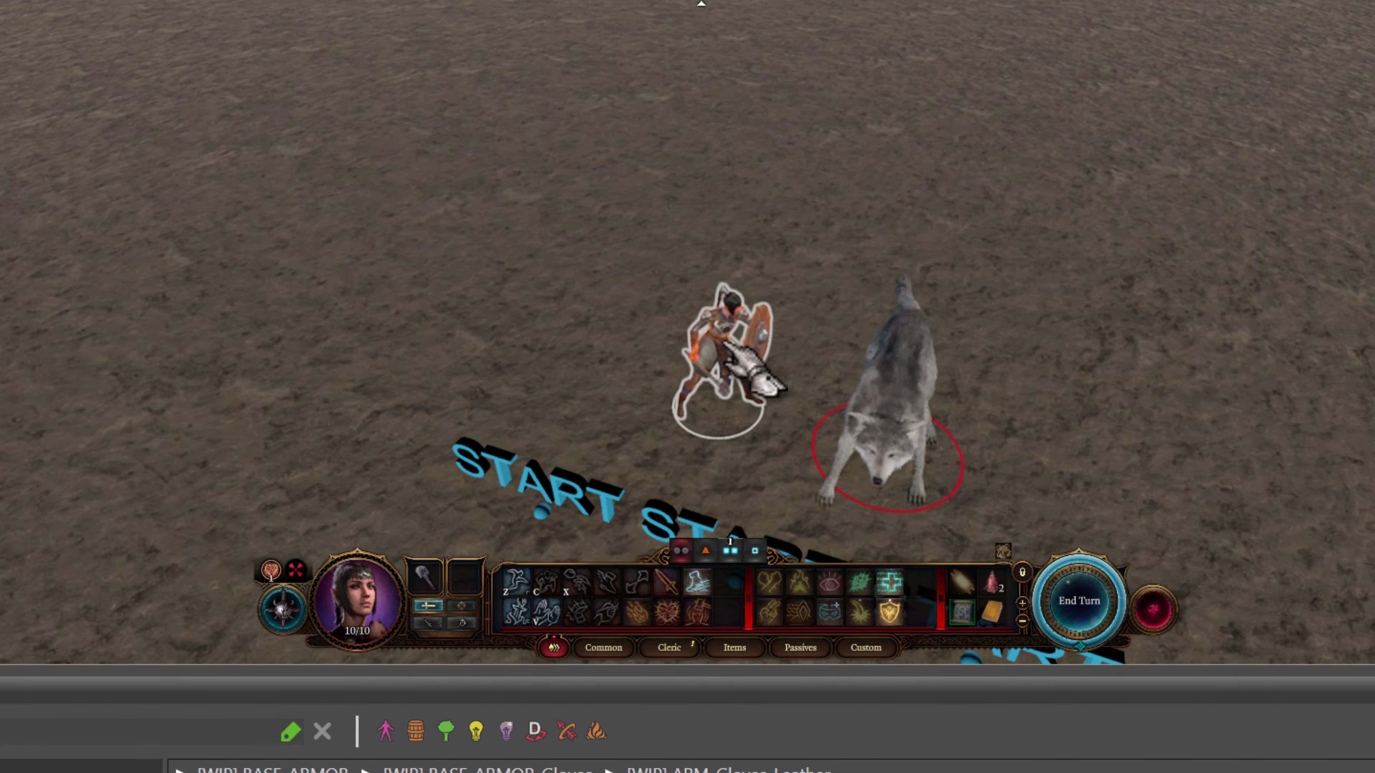
{"action": "scroll", "coordinate": [726, 343], "scroll_direction": "up", "scroll_amount": 3}
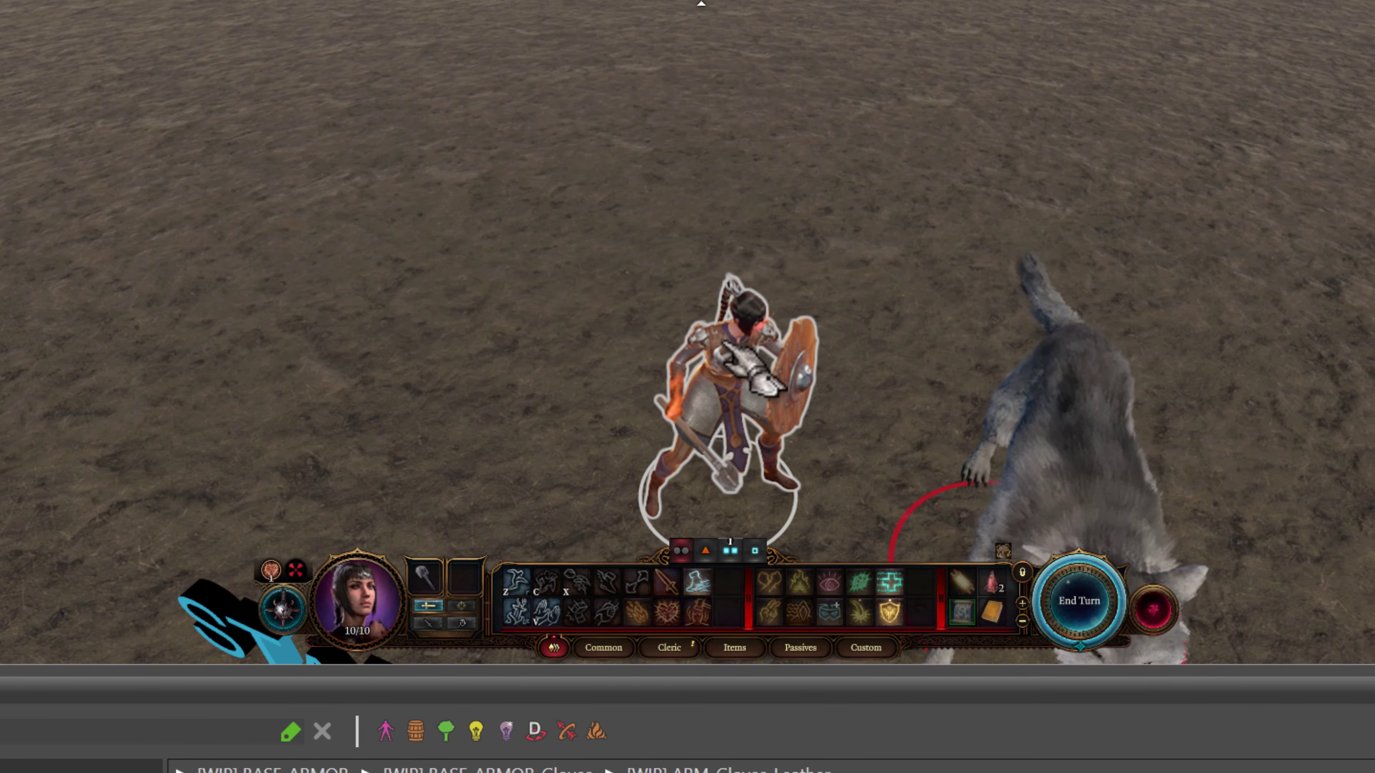
{"action": "key", "text": "i"}
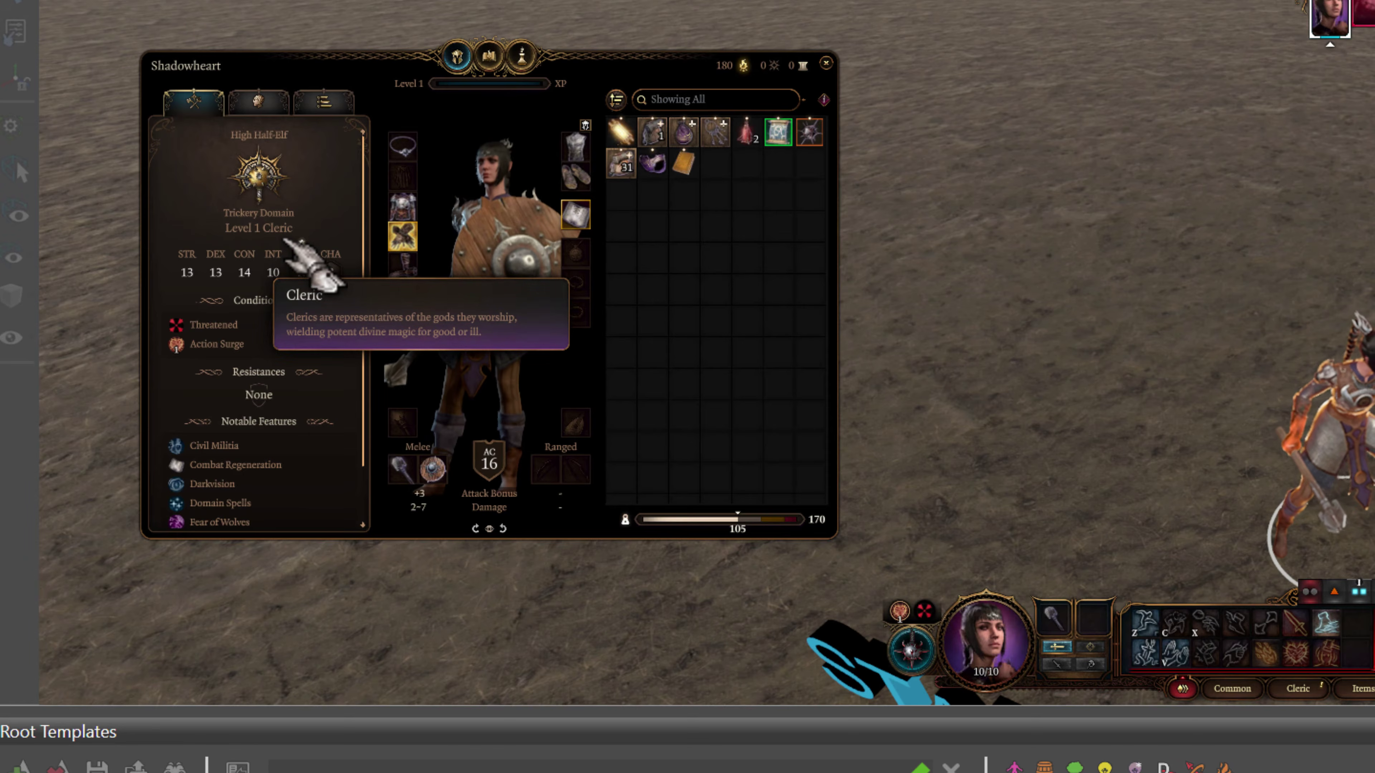
{"action": "mouse_move", "coordinate": [190, 353]}
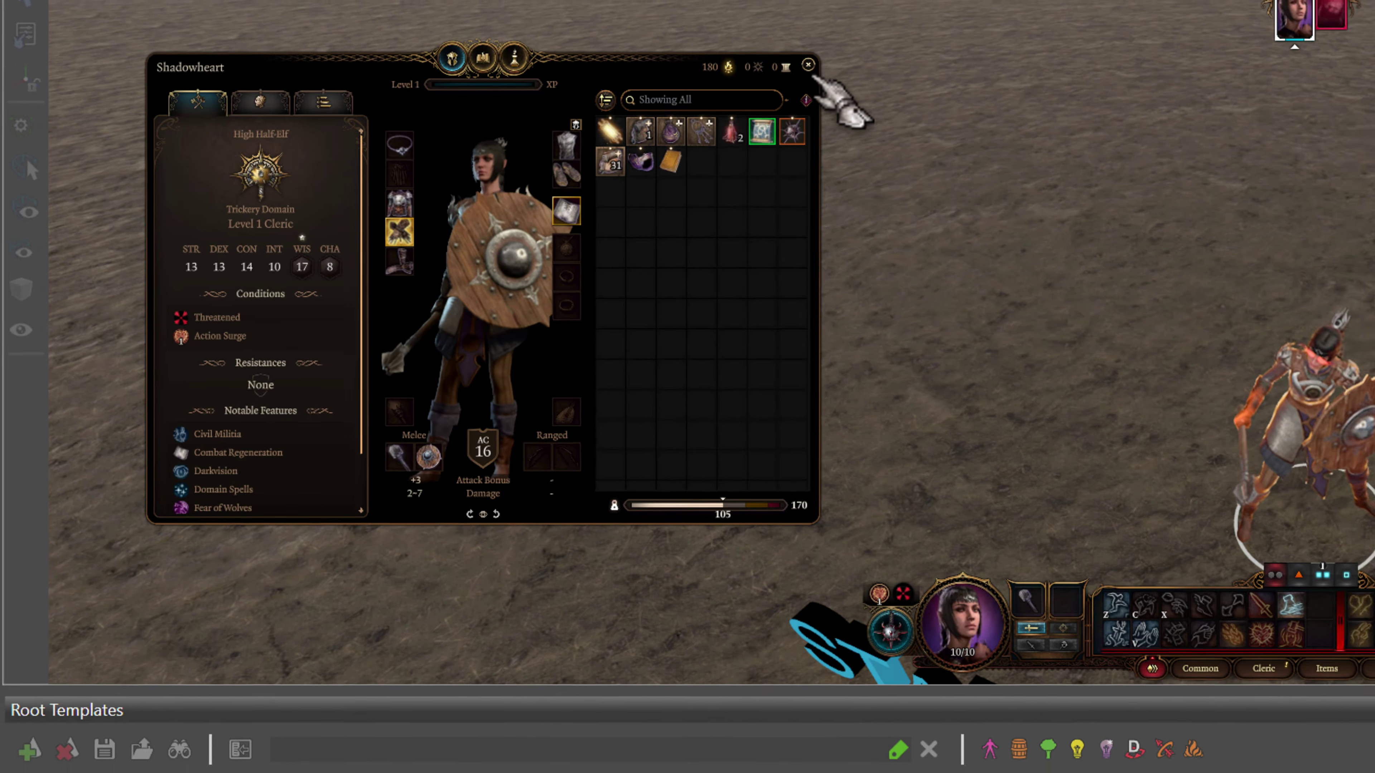
{"action": "left_click", "coordinate": [825, 63]}
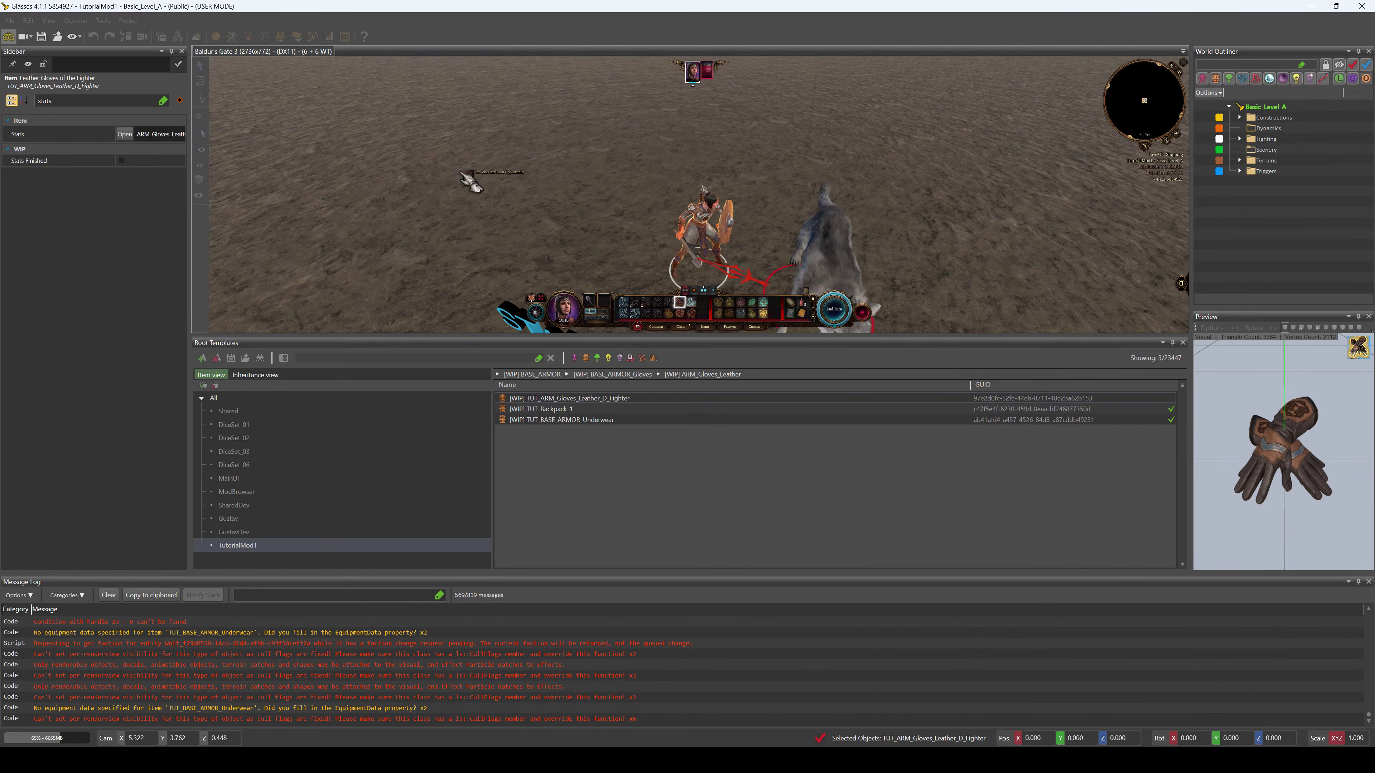
{"action": "key", "text": "ctrl+g"}
{"action": "key", "text": "ctrl+F5"}
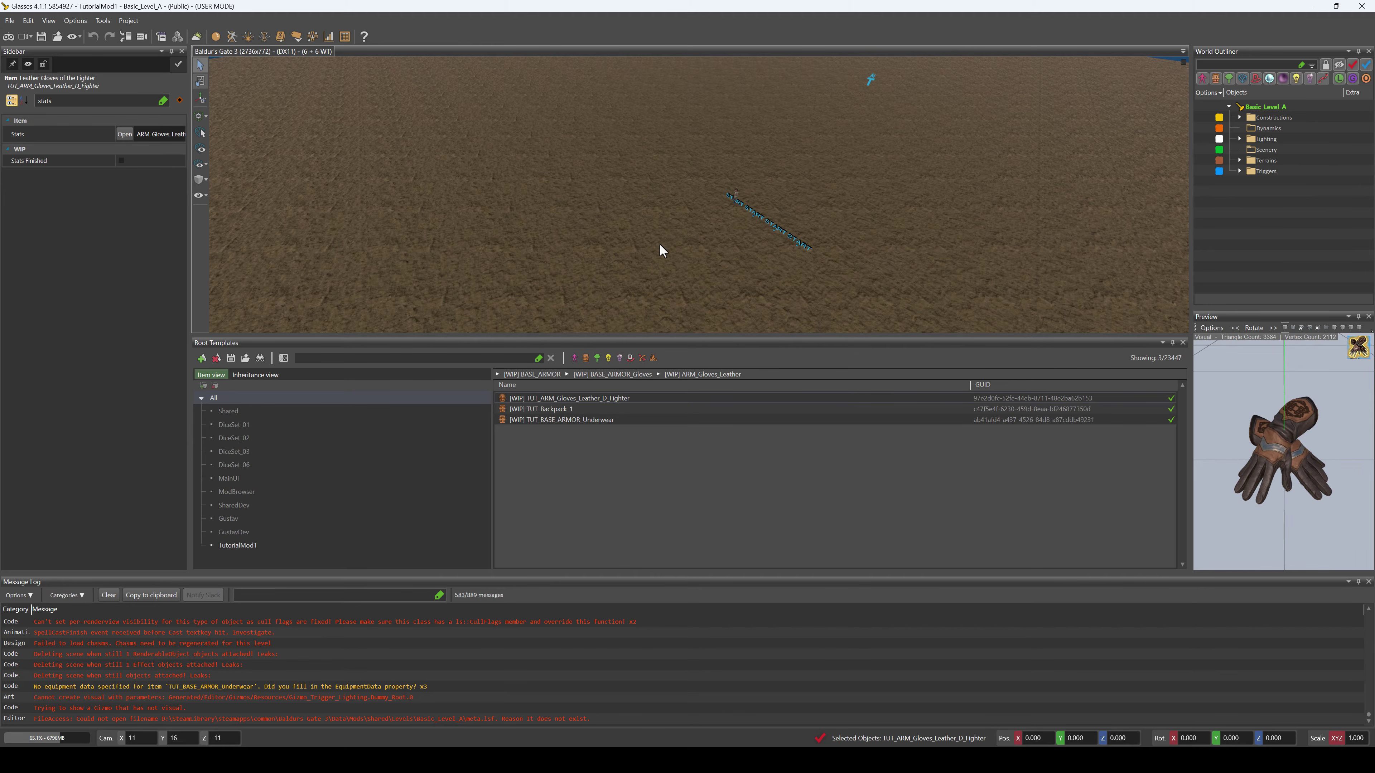
Reopen the Stats Editor, search all stats for "SecondWind" and open its Name match in the shared Shout stats
{"action": "left_click", "coordinate": [331, 38]}
{"action": "key", "text": "ctrl+f"}
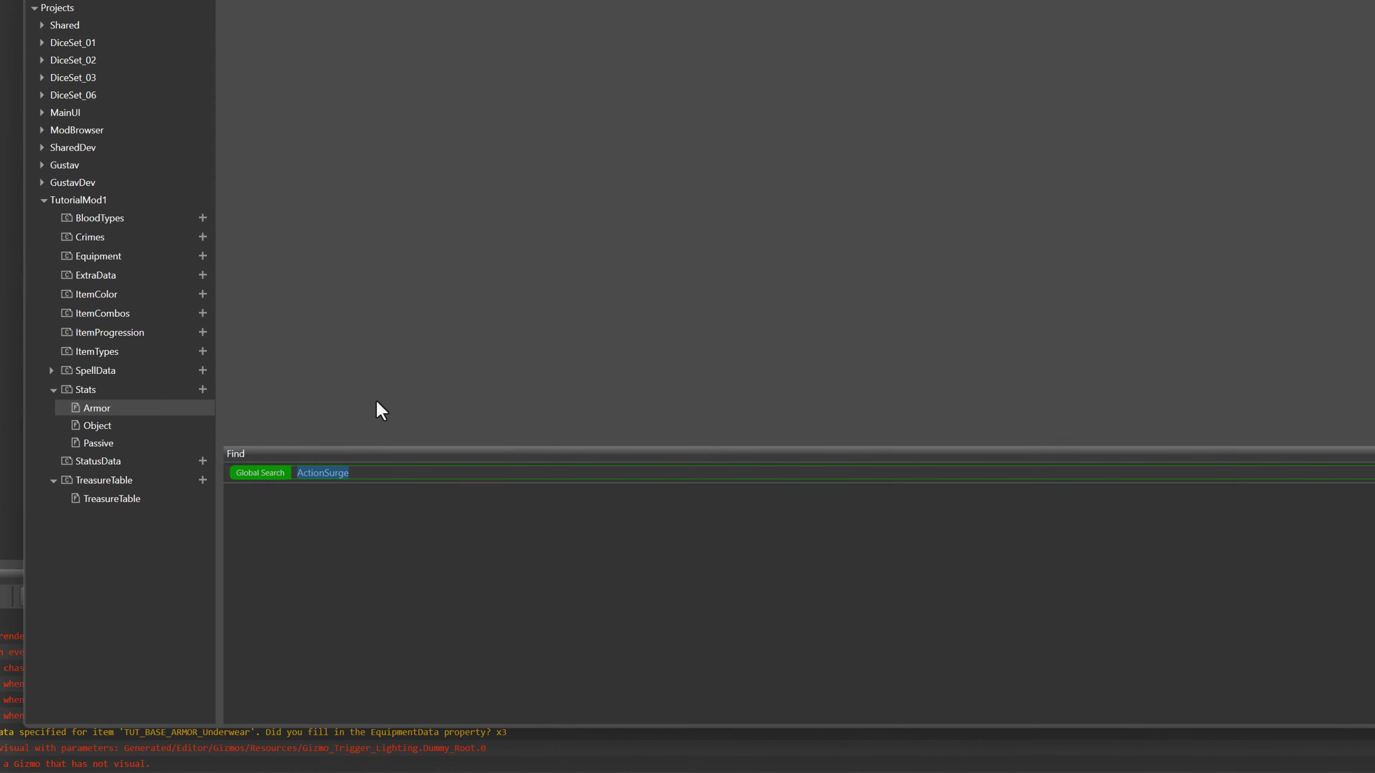
{"action": "type", "text": "SecondWind"}
{"action": "key", "text": "Return"}
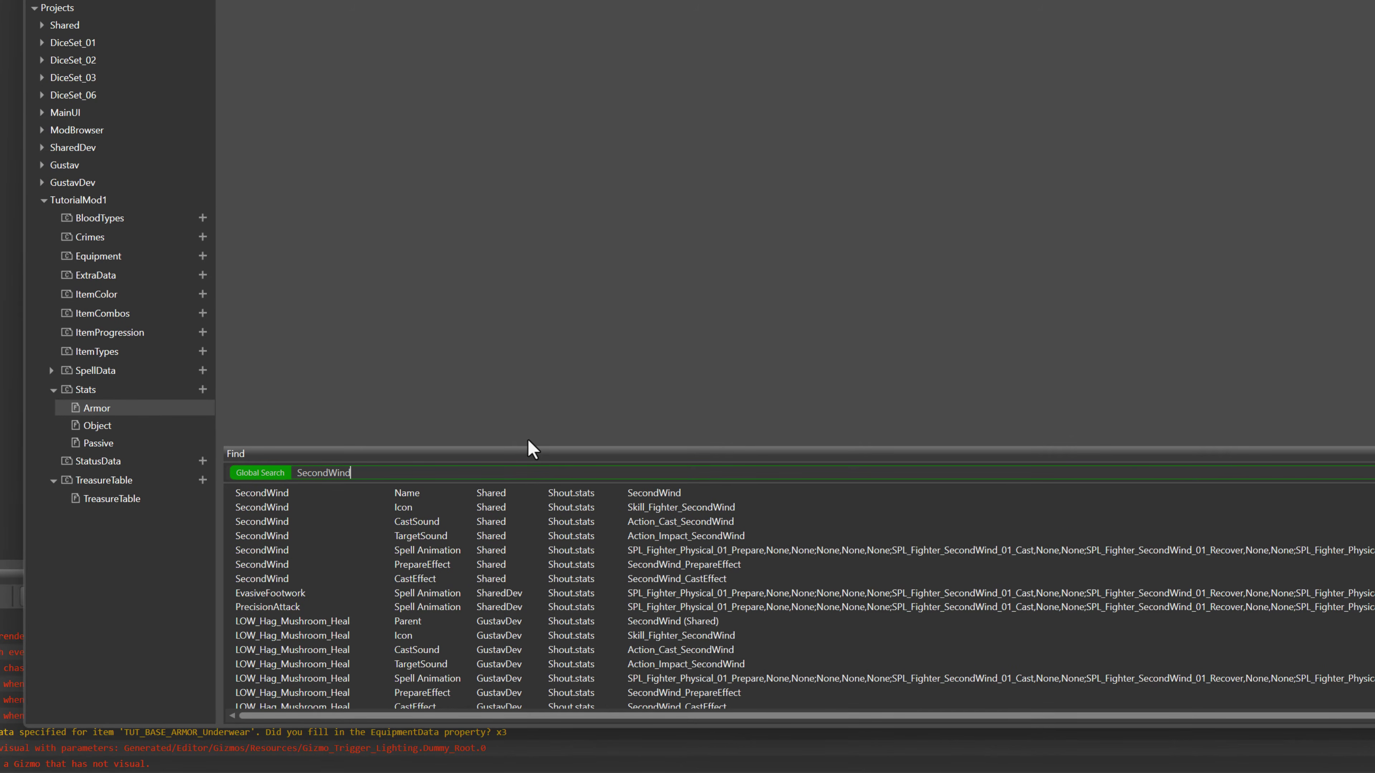
{"action": "double_click", "coordinate": [517, 499]}
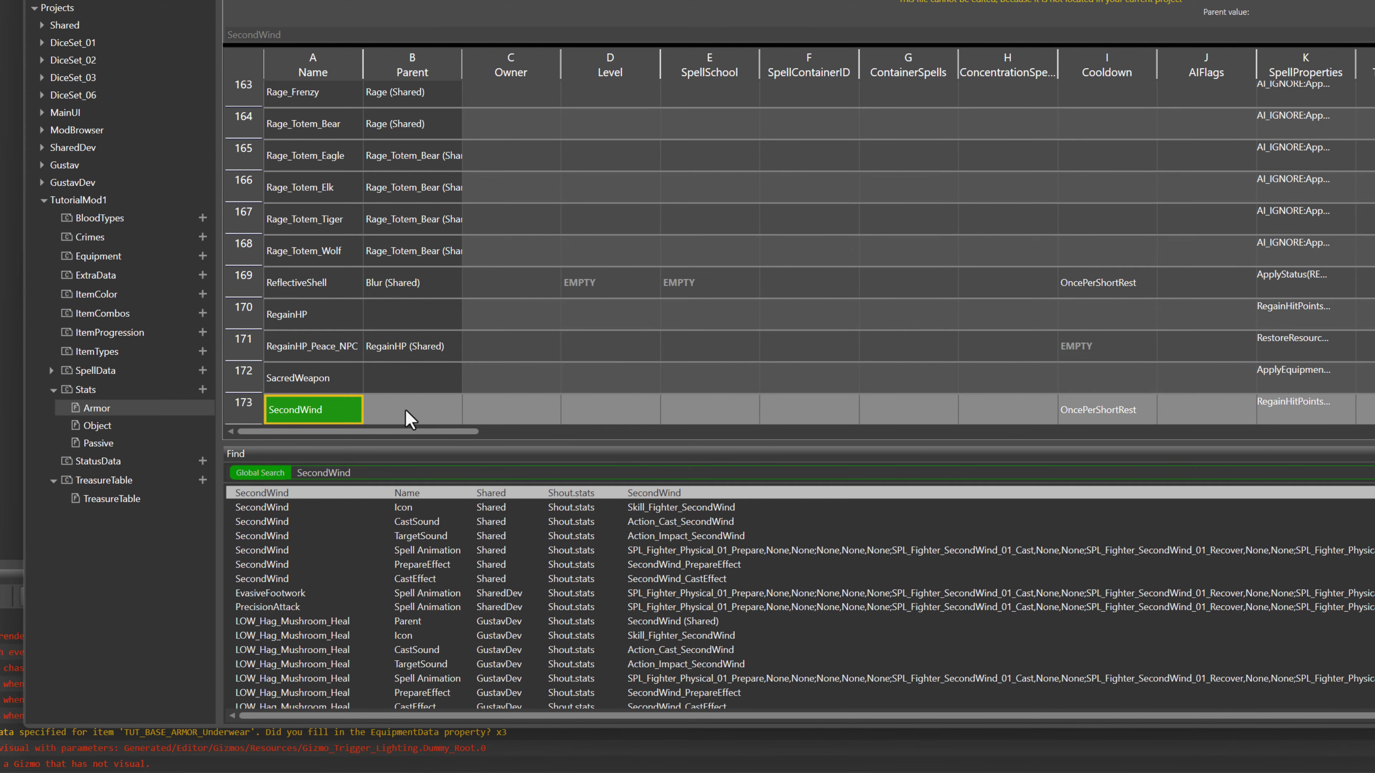
Set the fighter gloves' BoostsOnEquip in TutorialMod1's Armor stats to UnlockSpell(Shout_ActionSurge);UnlockSpell(Shout_SecondWind) and save
{"action": "left_click", "coordinate": [103, 413]}
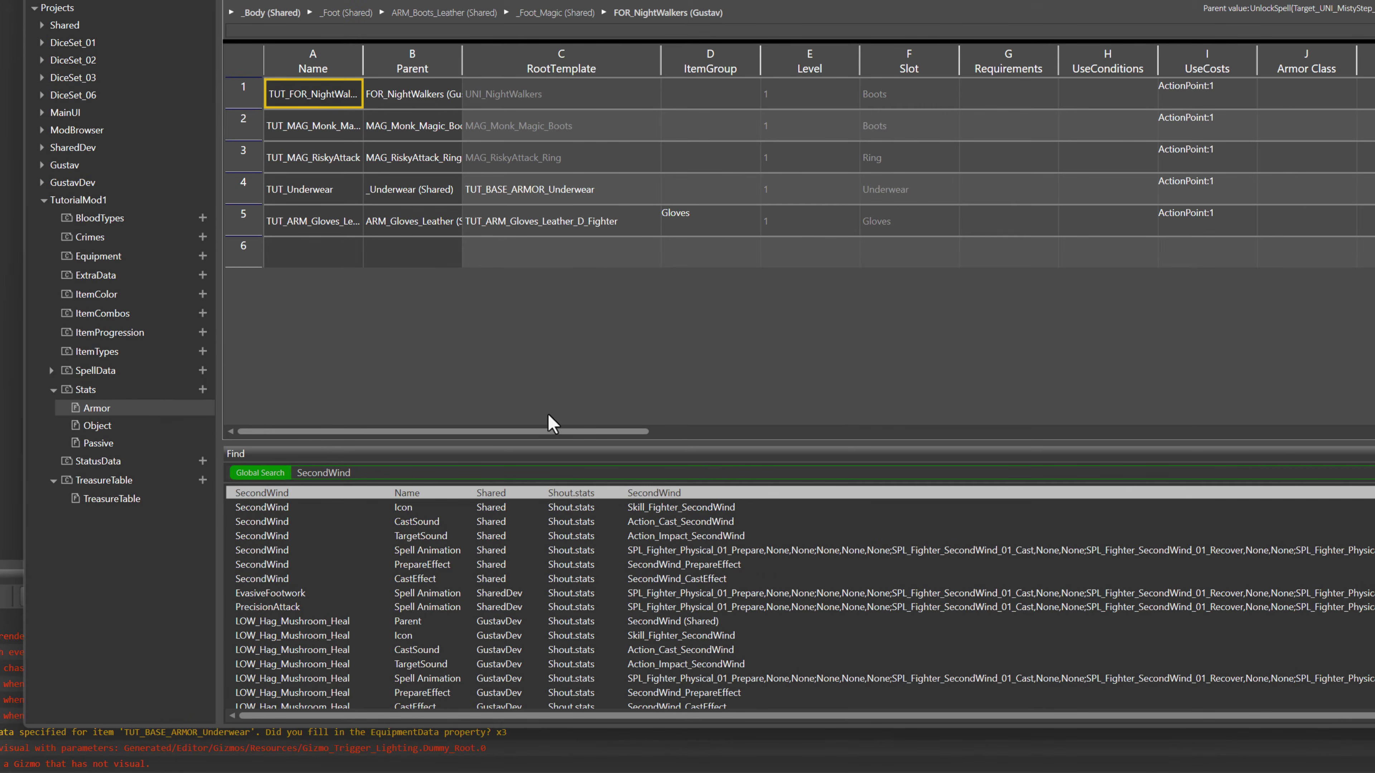
{"action": "left_click_drag", "start_coordinate": [536, 430], "coordinate": [1157, 457]}
{"action": "left_click", "coordinate": [945, 225]}
{"action": "left_click", "coordinate": [946, 222]}
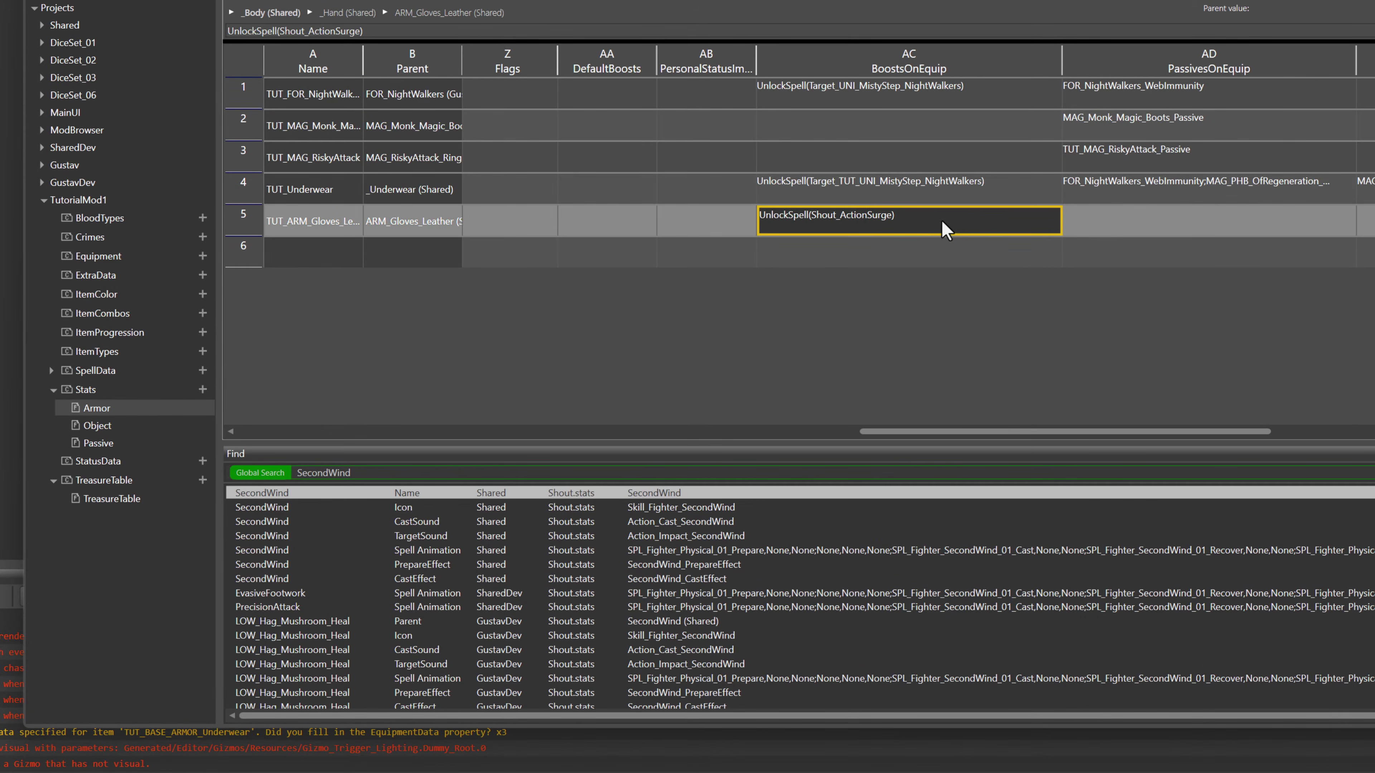
{"action": "left_click", "coordinate": [952, 221]}
{"action": "type", "text": ";UnlockSpell(Shout_SecondWind"}
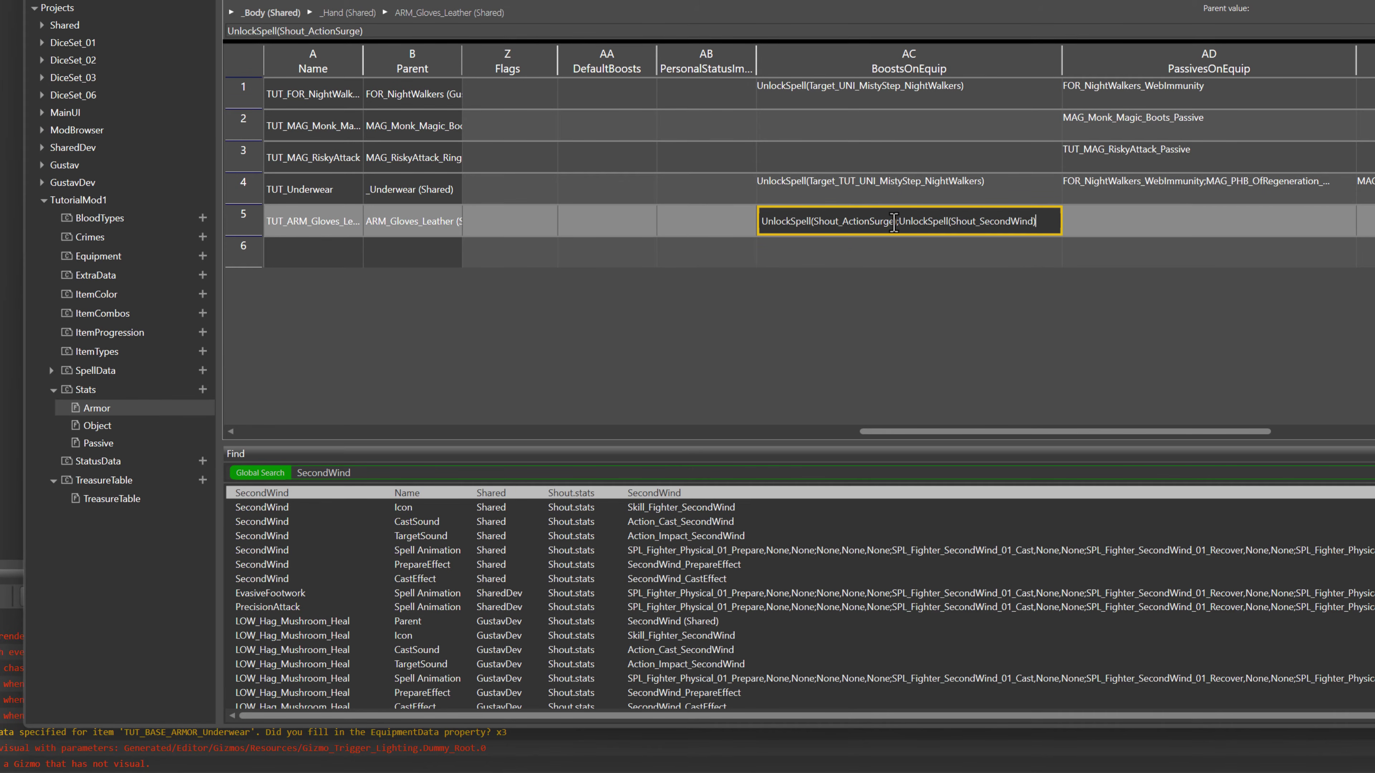
{"action": "left_click", "coordinate": [952, 261]}
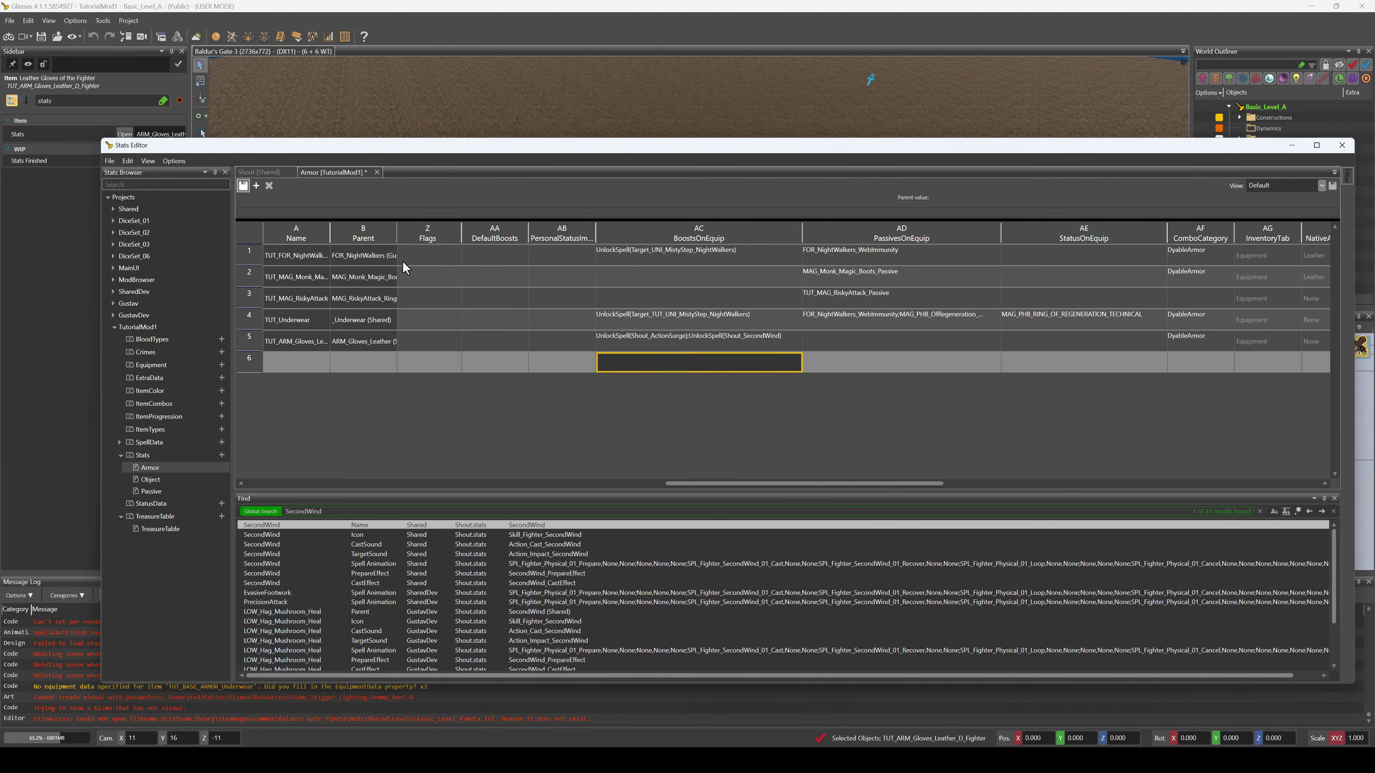
Close the Stats Editor, restart game mode and check the equipped fighter gloves in the character's inventory
{"action": "left_click", "coordinate": [300, 87]}
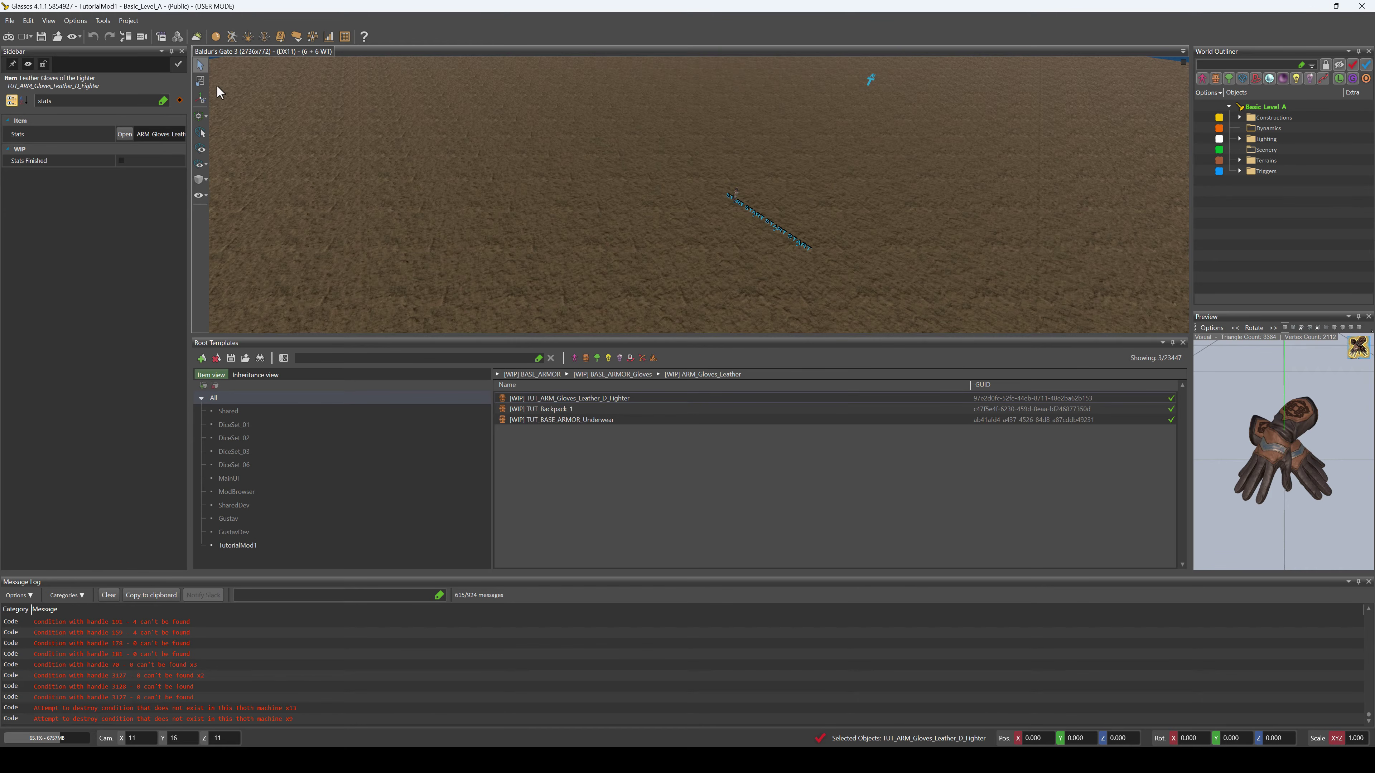
{"action": "left_click", "coordinate": [7, 37]}
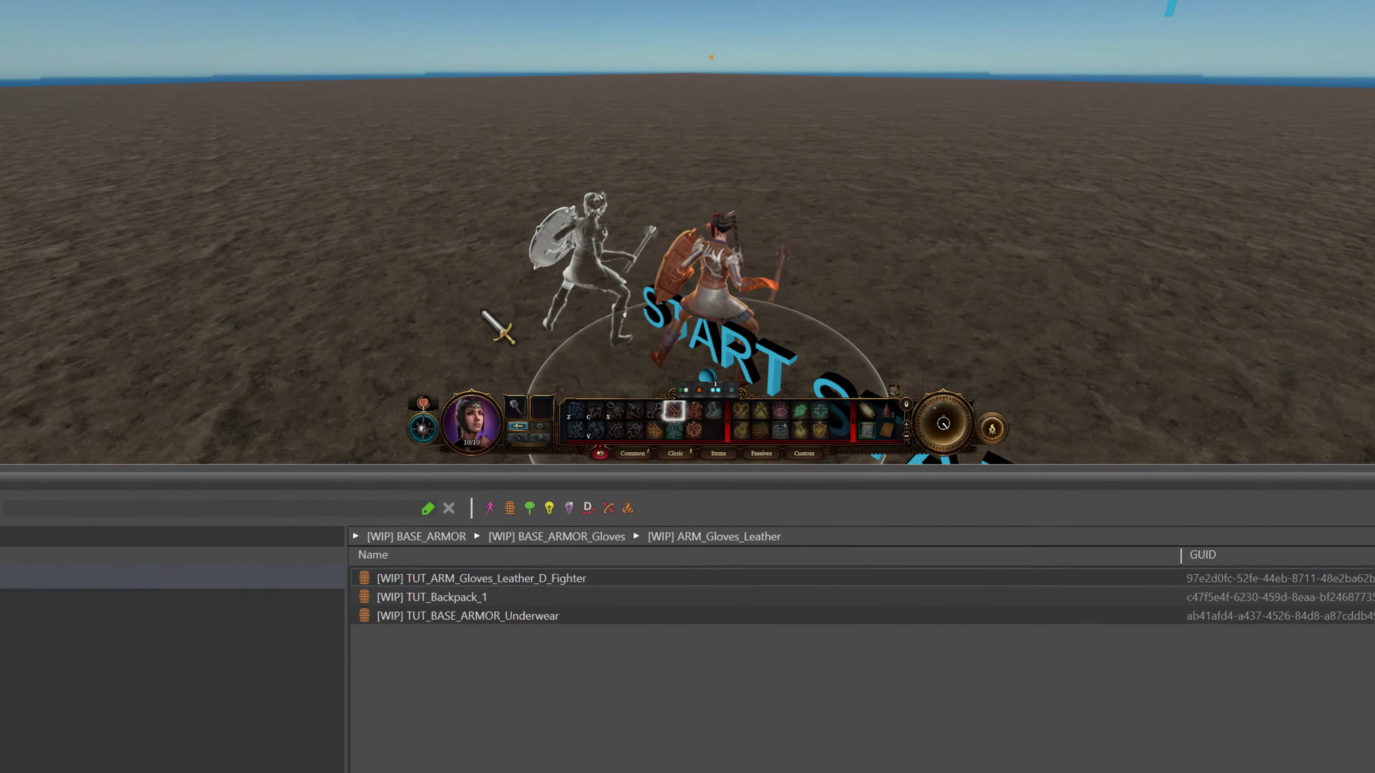
{"action": "scroll", "coordinate": [617, 336], "scroll_direction": "down", "scroll_amount": 5}
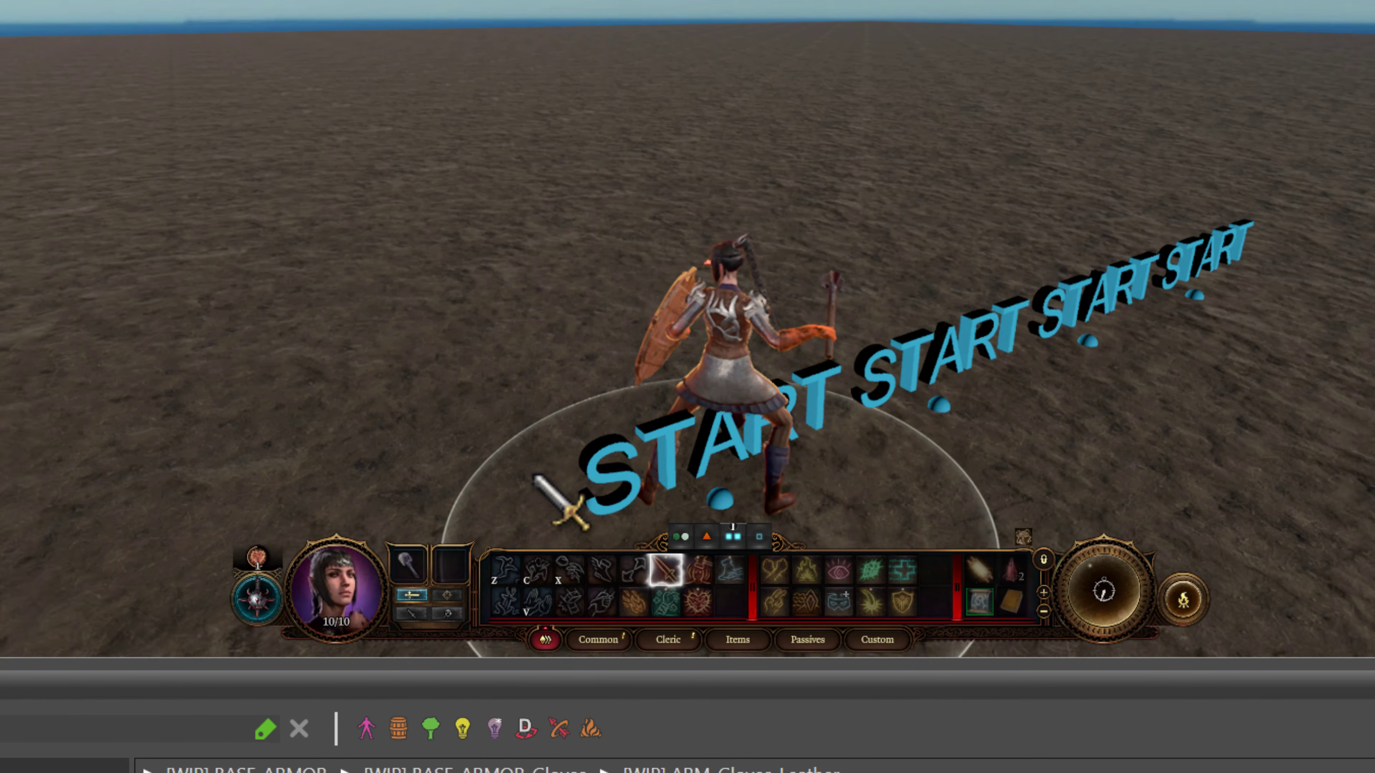
{"action": "key", "text": "i"}
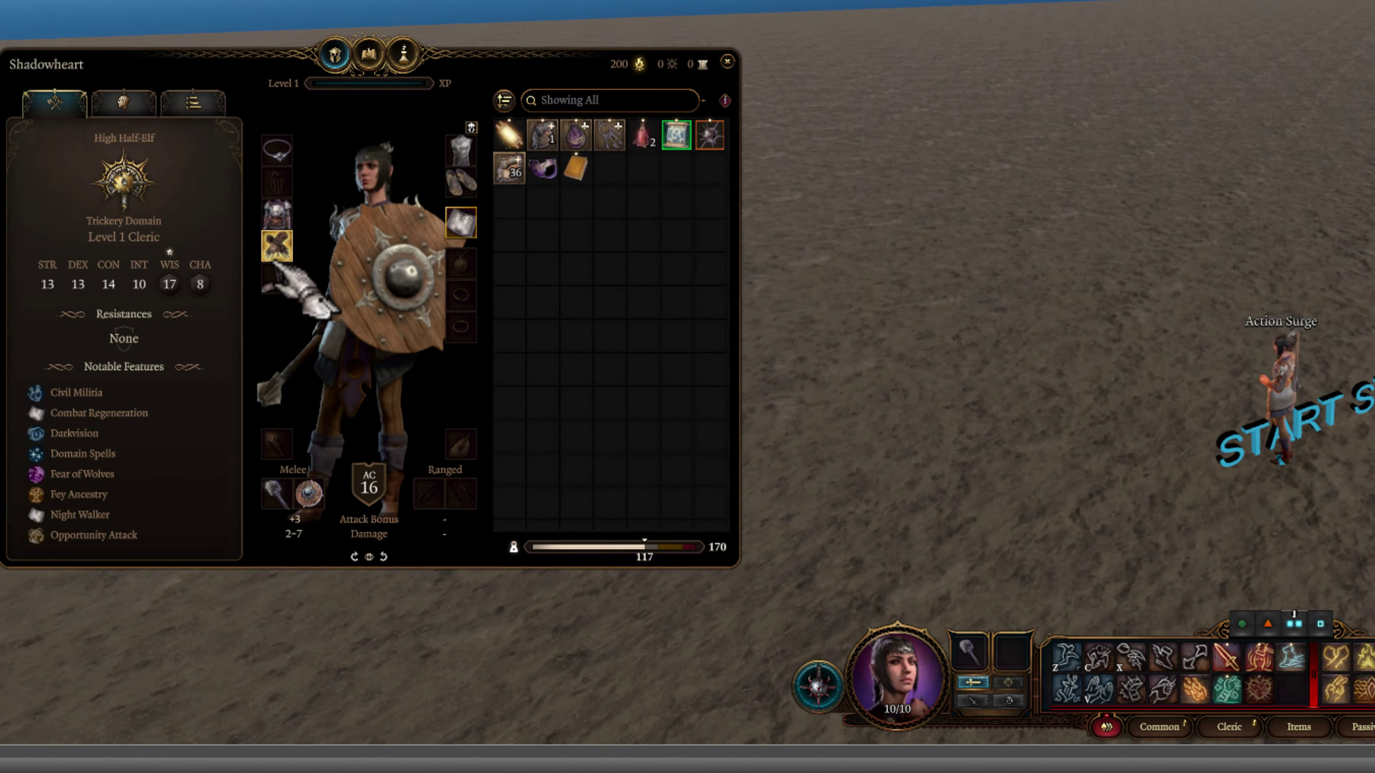
{"action": "mouse_move", "coordinate": [371, 270]}
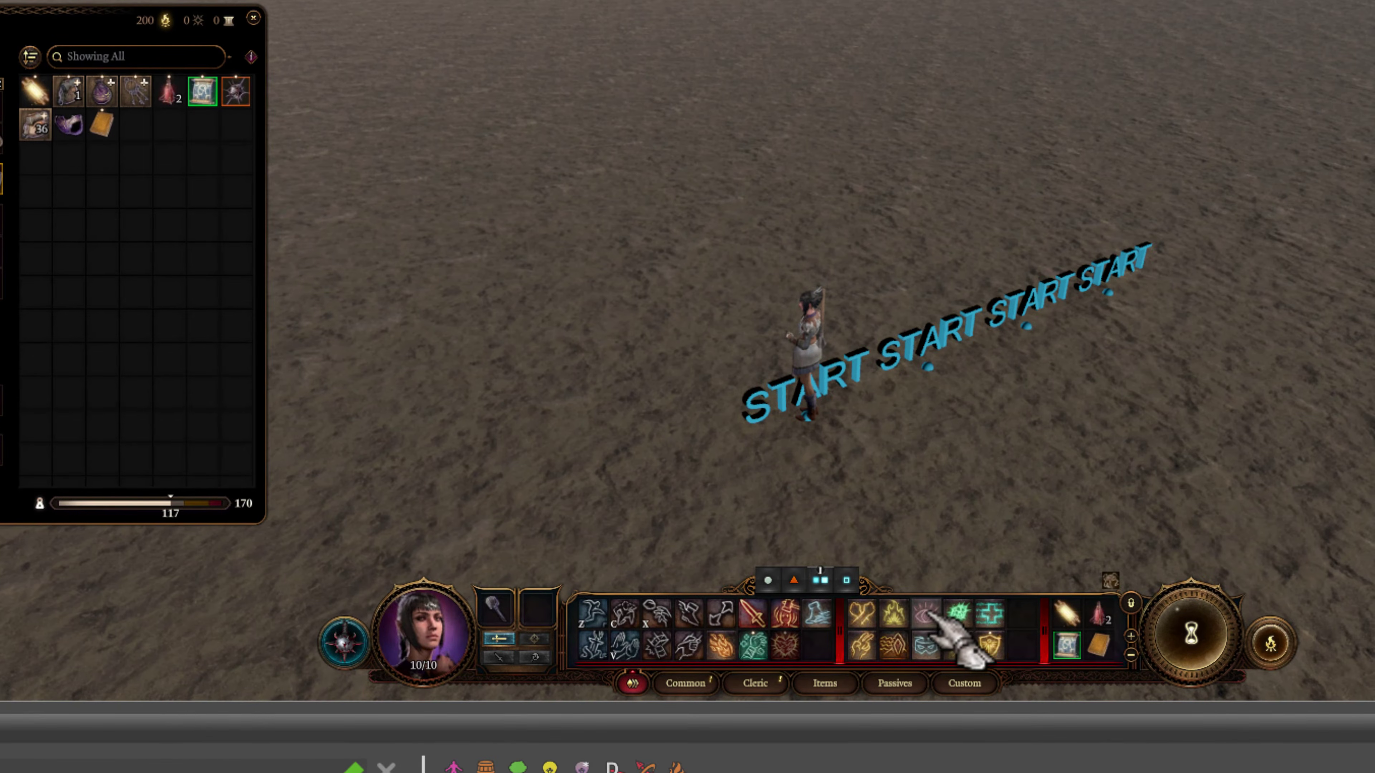
Expand the hotbar by one row and cast Second Wind on the character
{"action": "left_click", "coordinate": [1131, 637]}
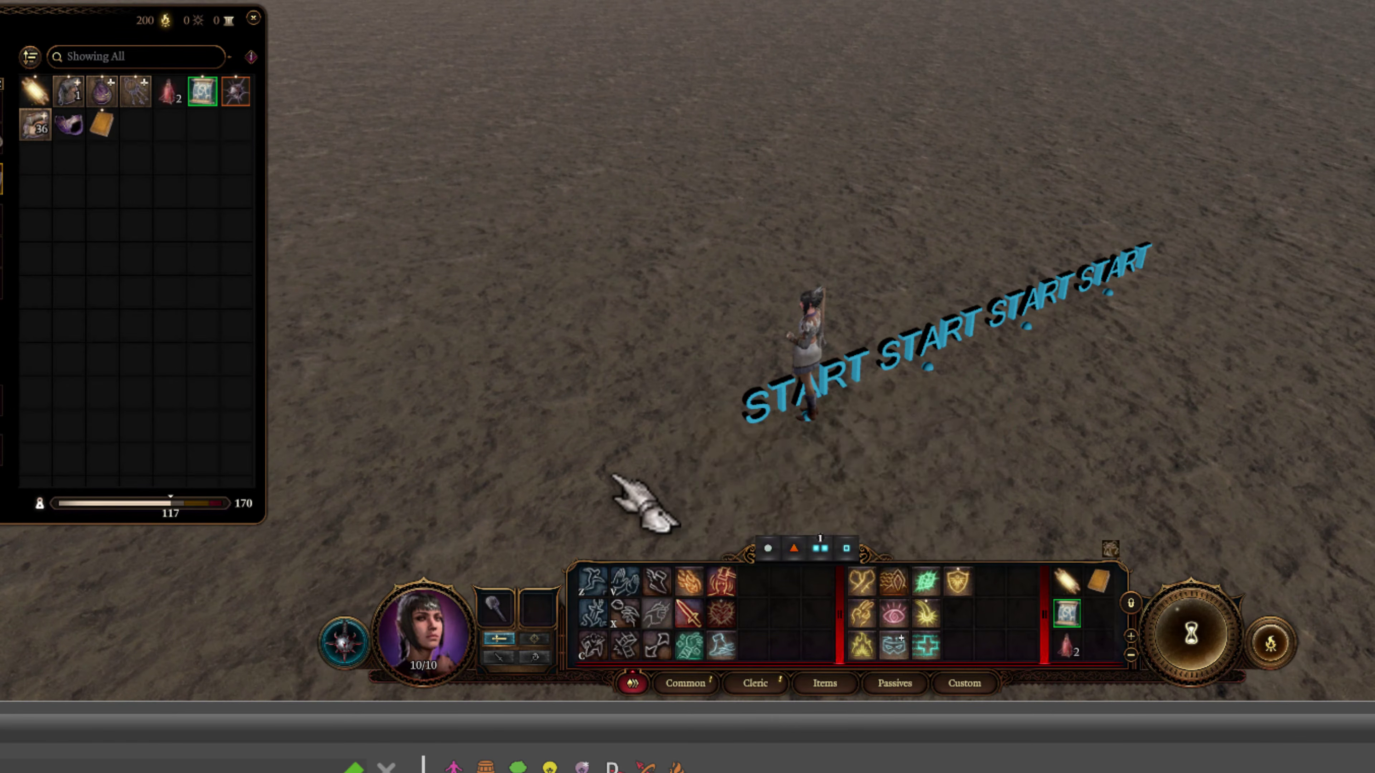
{"action": "scroll", "coordinate": [642, 491], "scroll_direction": "up", "scroll_amount": 4}
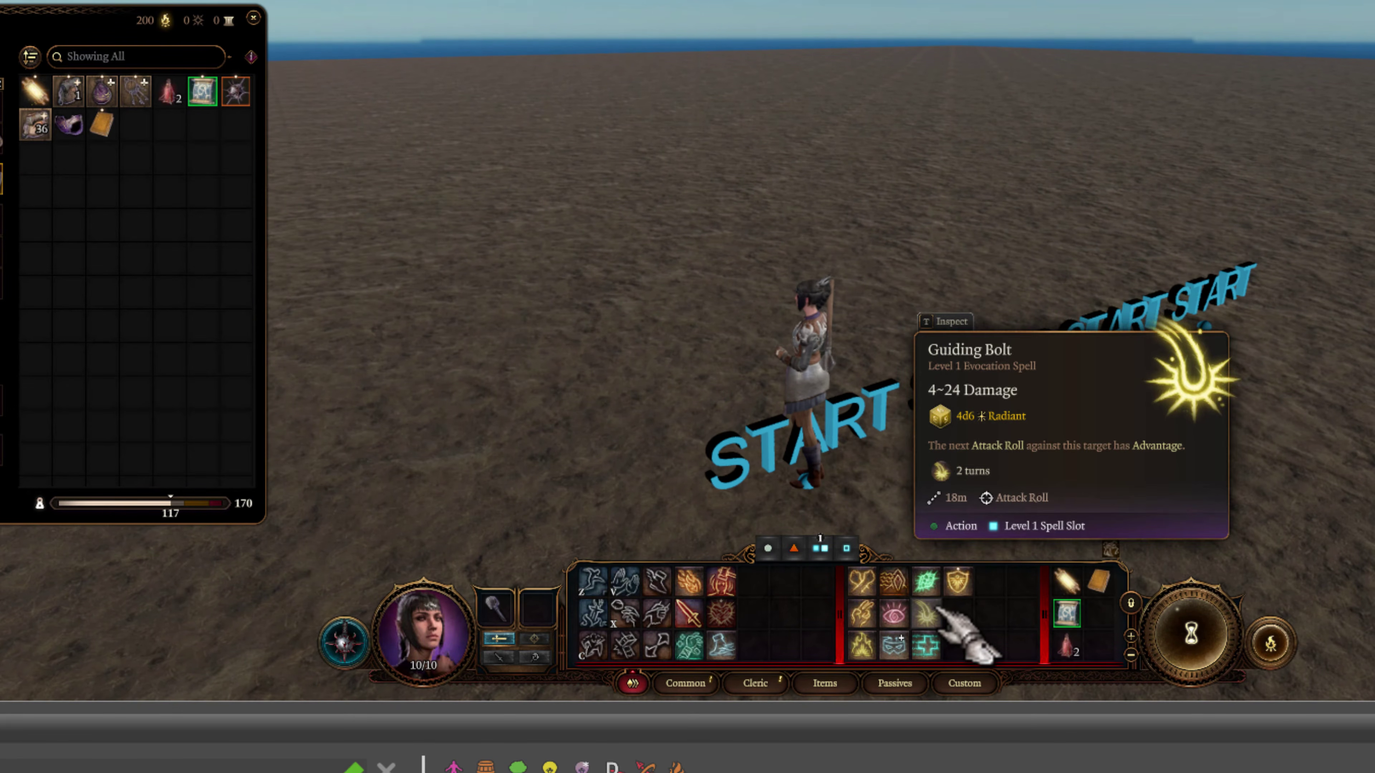
{"action": "left_click", "coordinate": [690, 647]}
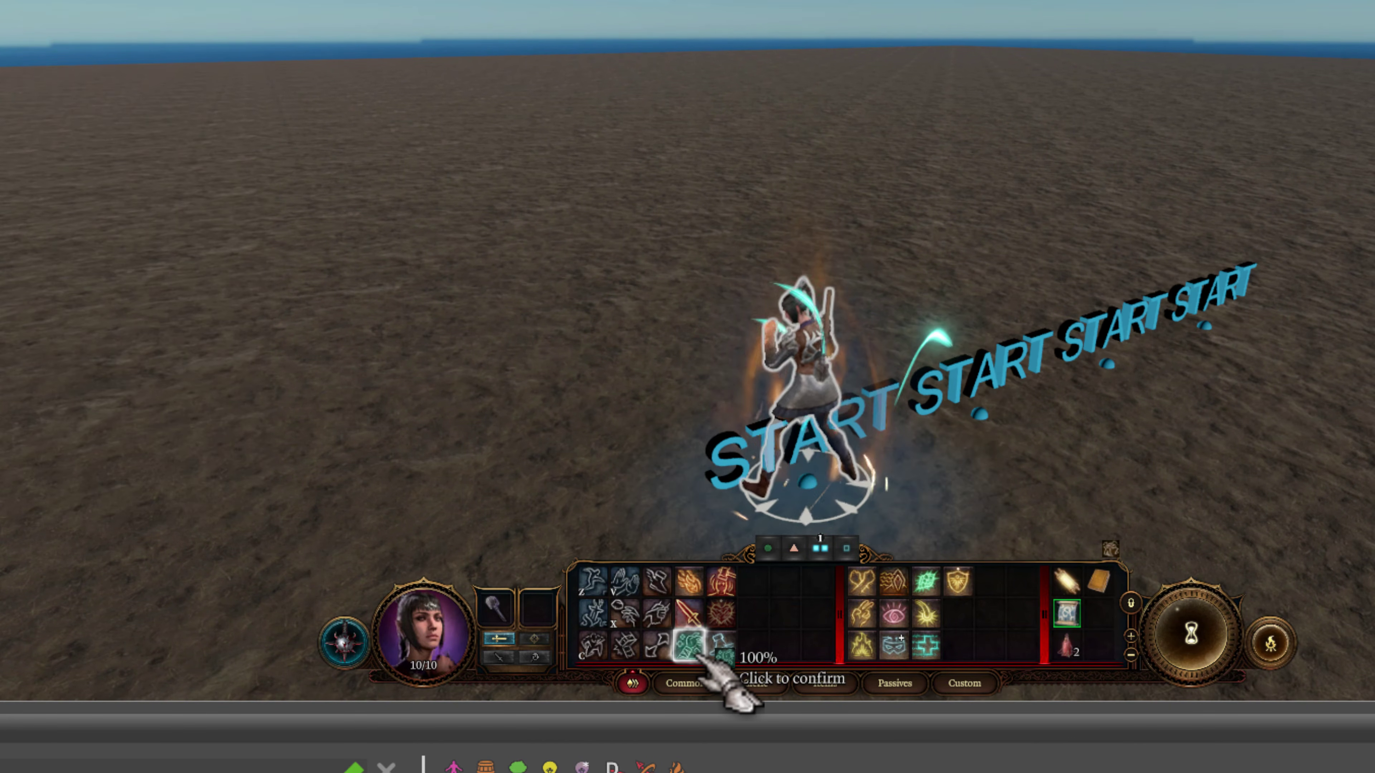
{"action": "left_click", "coordinate": [774, 502]}
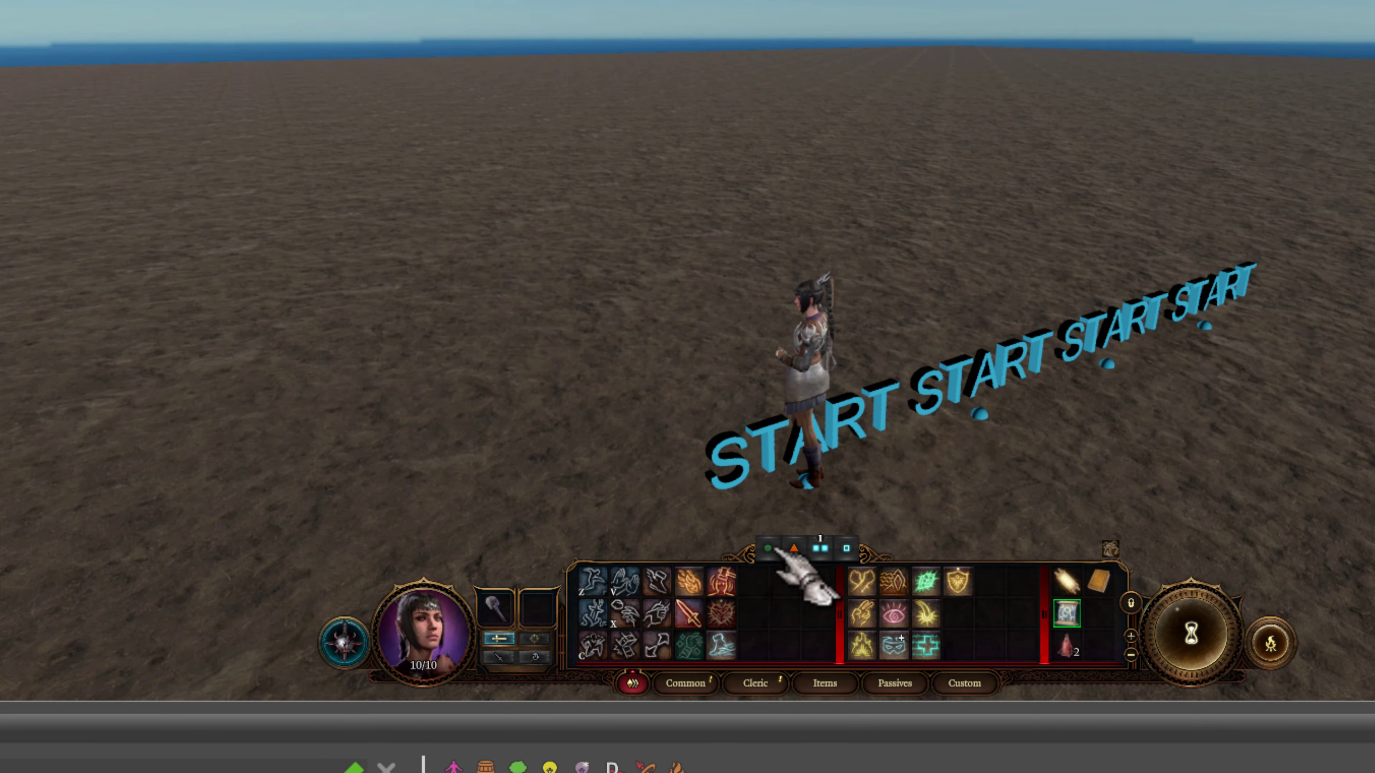
Check the Action resource and Second Wind descriptions on the hotbar, and inspect the equipped fighter gloves' granted class actions
{"action": "mouse_move", "coordinate": [777, 547]}
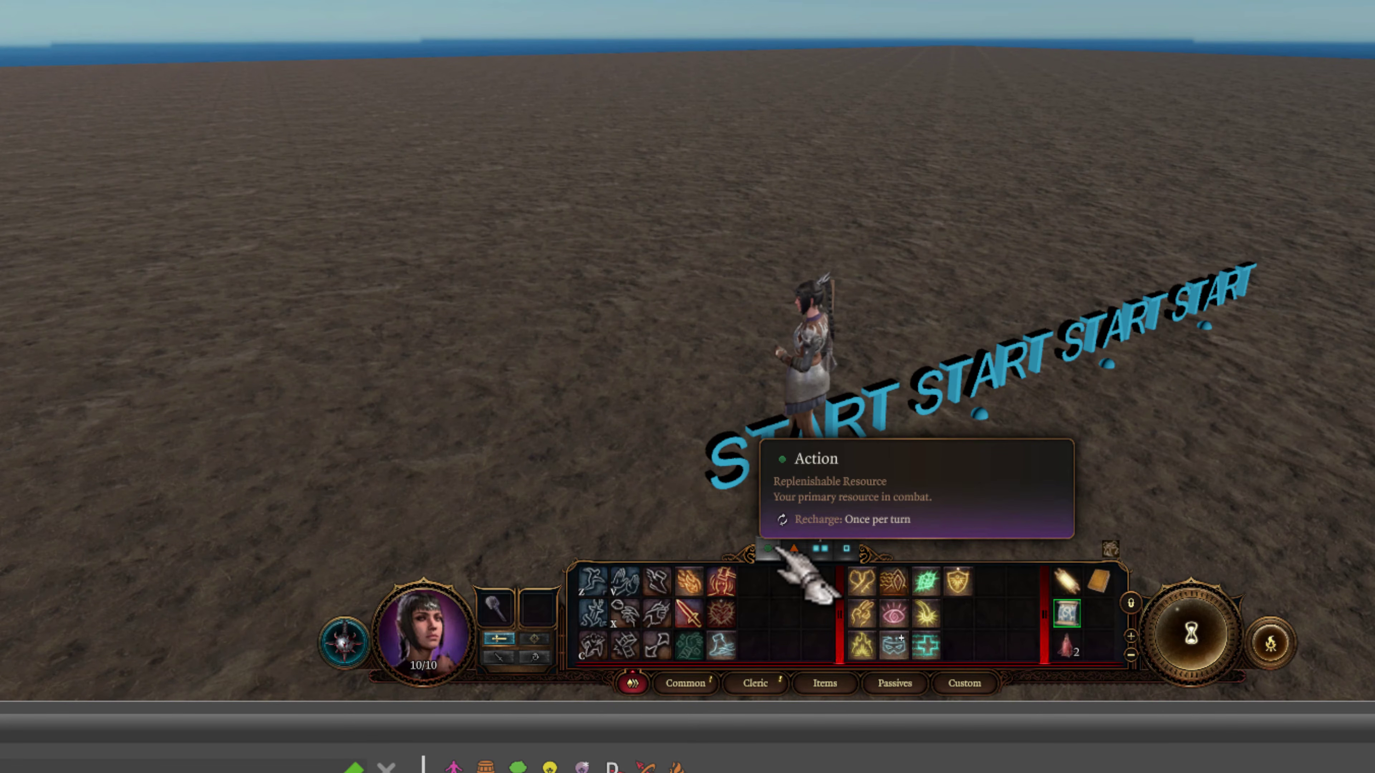
{"action": "mouse_move", "coordinate": [698, 652]}
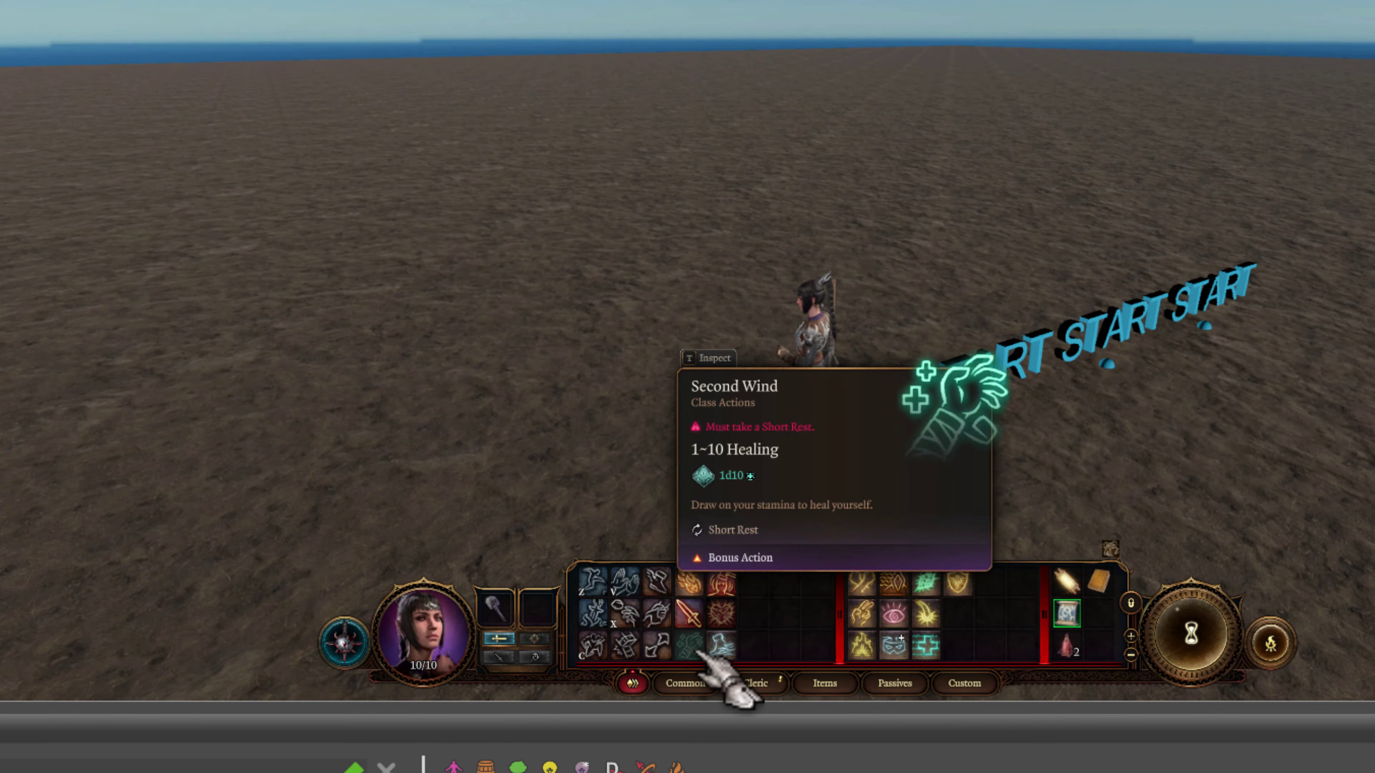
{"action": "mouse_move", "coordinate": [727, 618]}
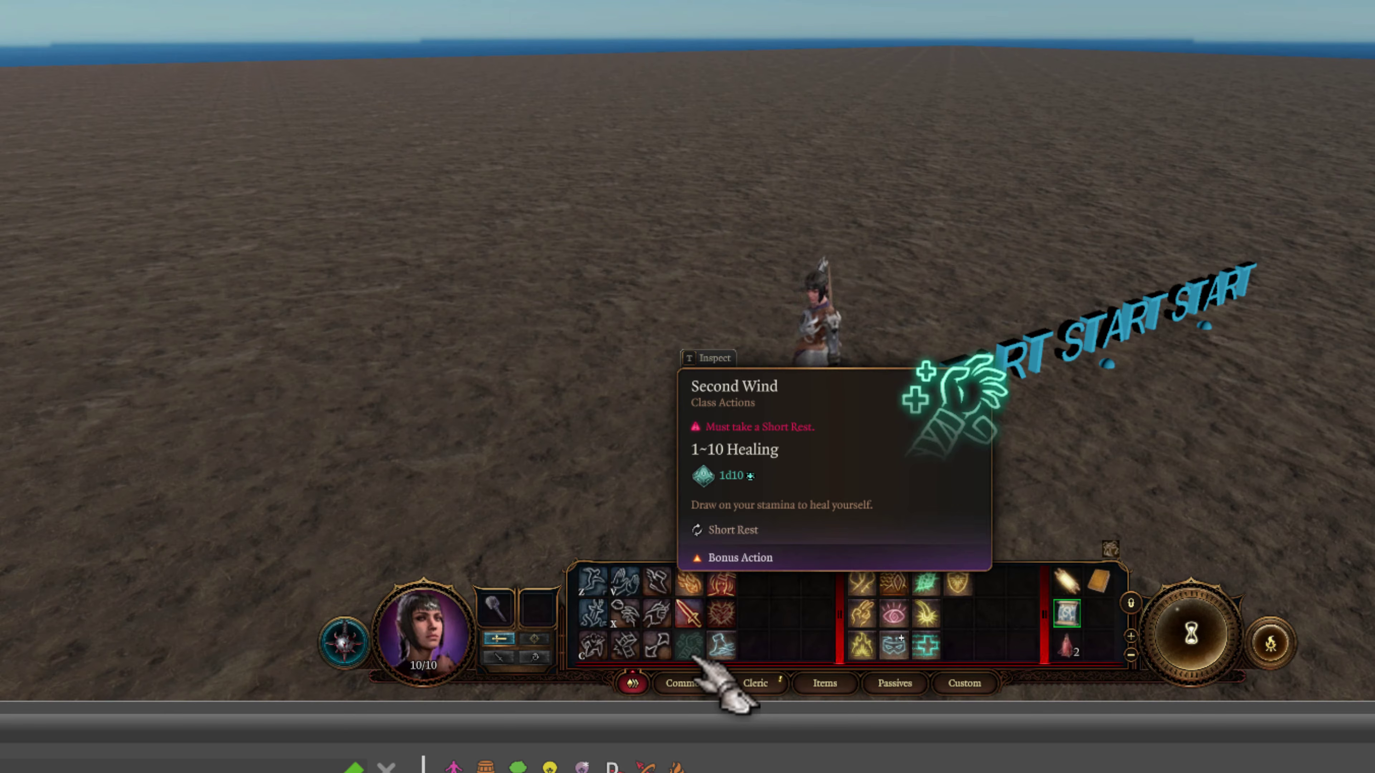
{"action": "left_click", "coordinate": [783, 392]}
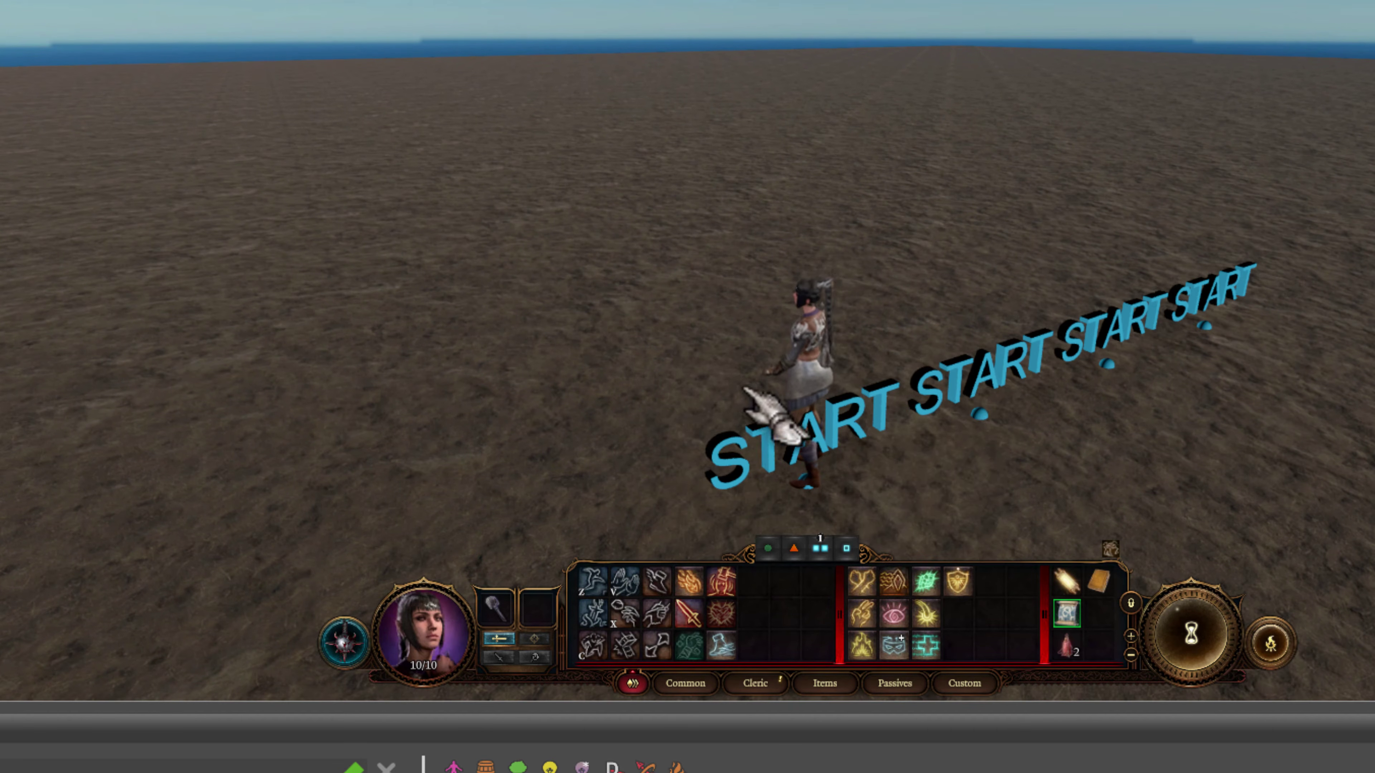
{"action": "key", "text": "i"}
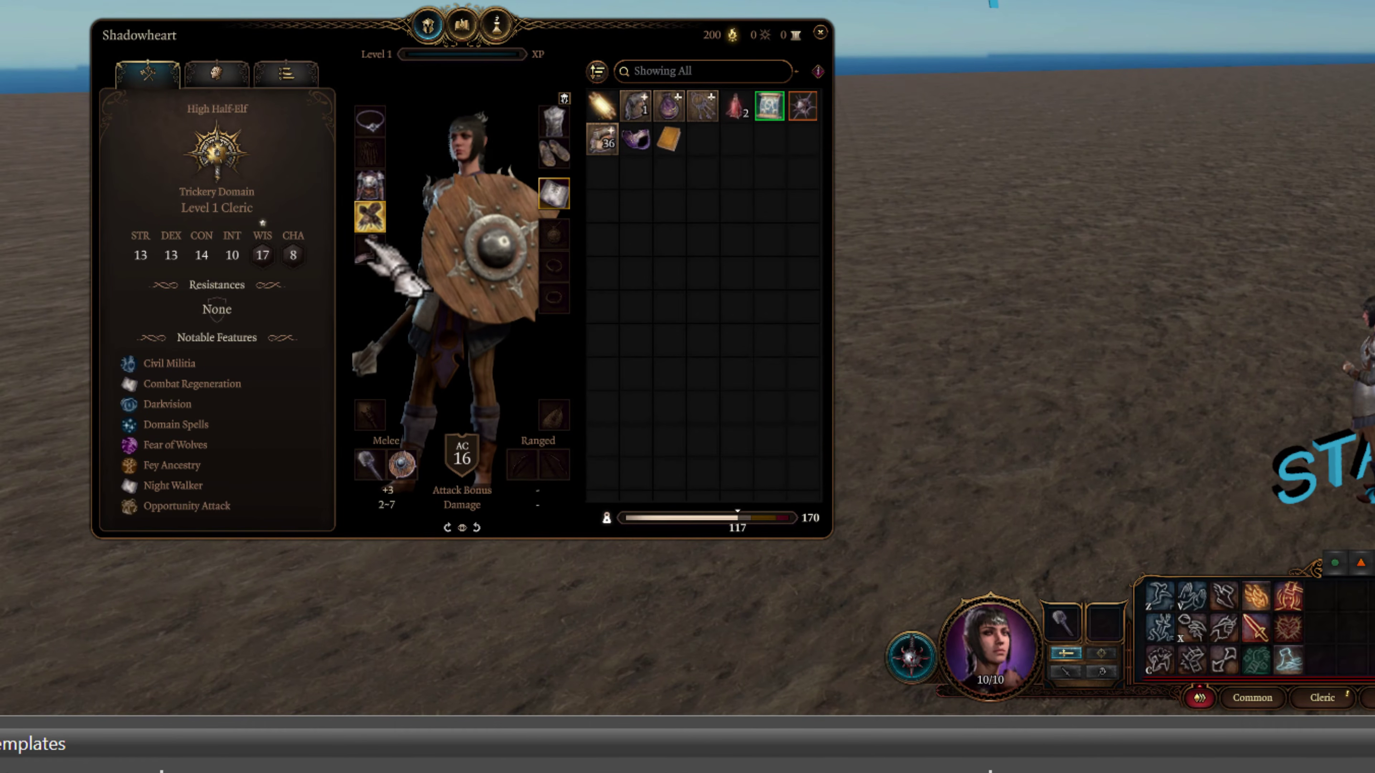
{"action": "mouse_move", "coordinate": [371, 232]}
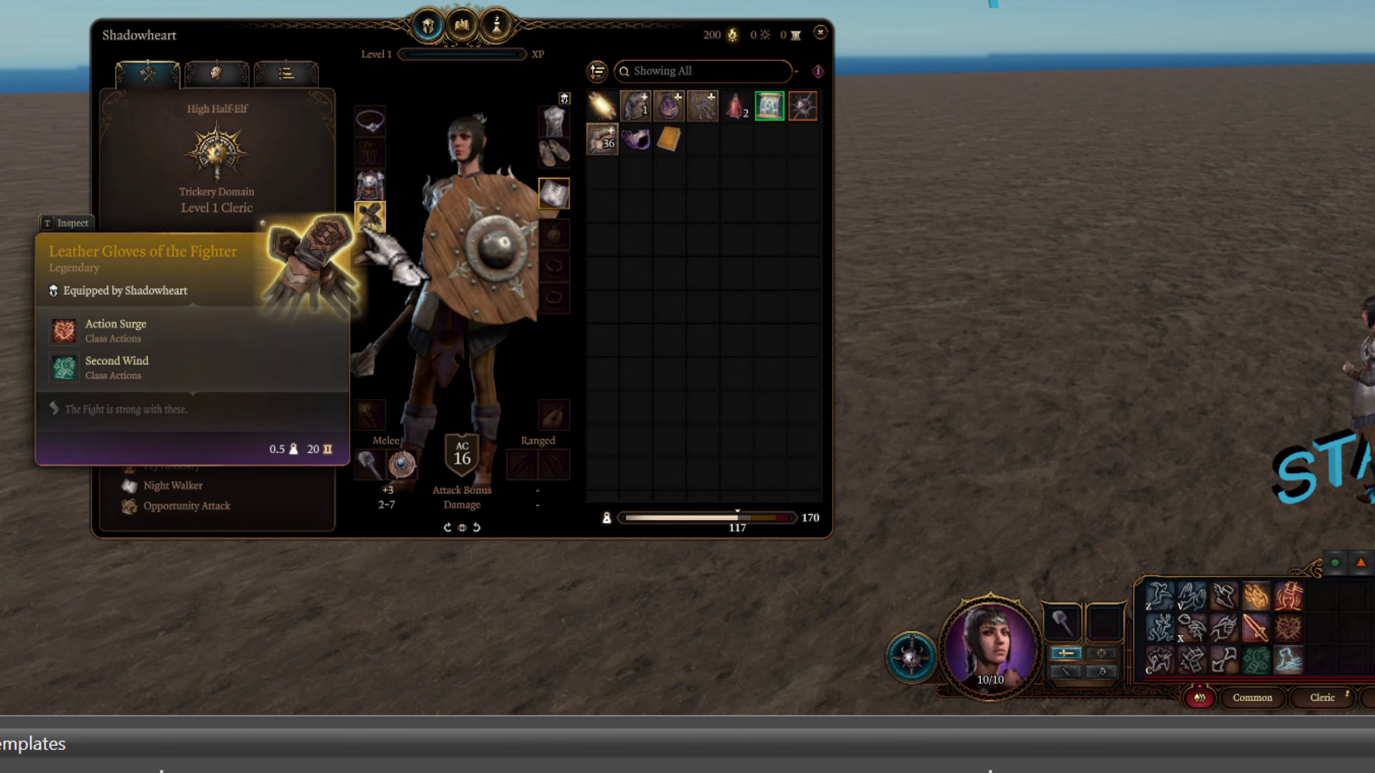
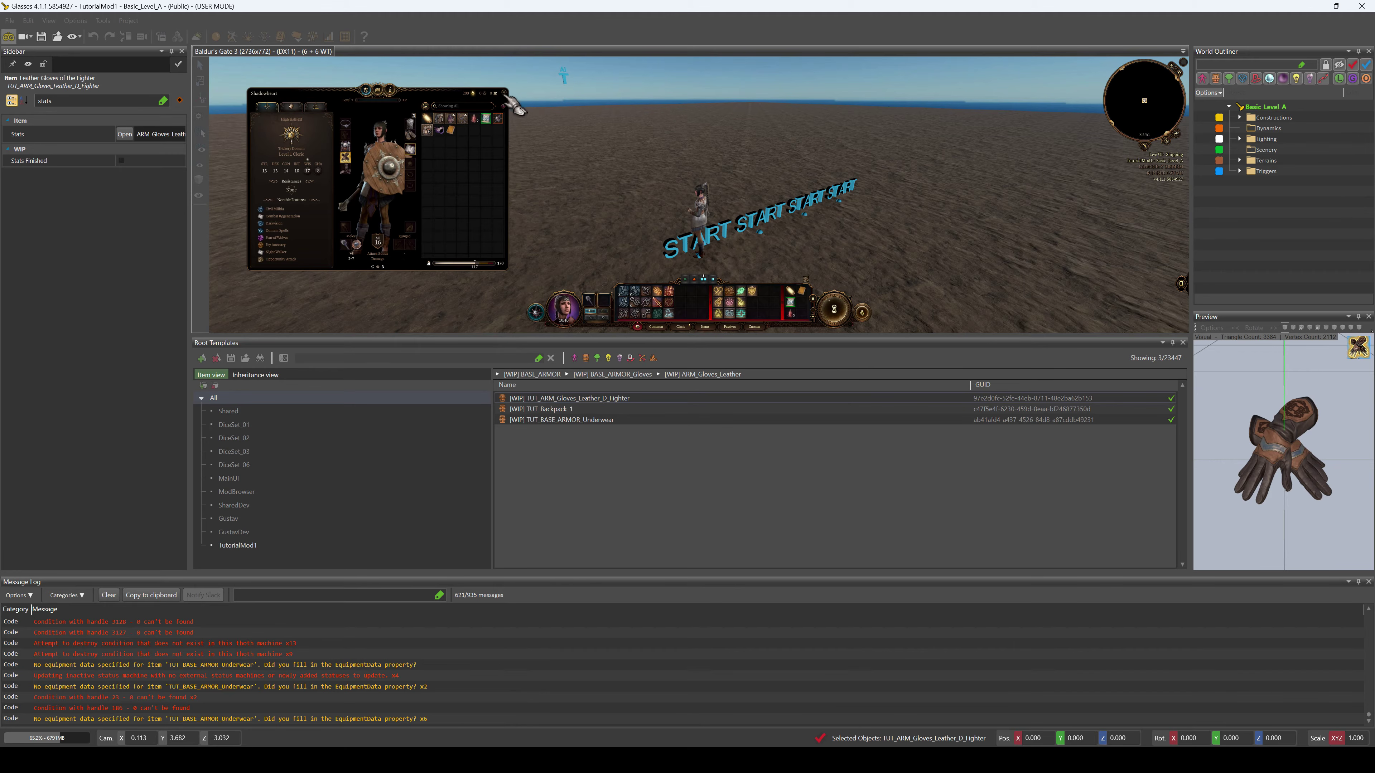
Exit game mode, open the fighter gloves' linked stats, close the Shared Armor table and widen the Parent column in TutorialMod1's Armor stats
{"action": "left_click", "coordinate": [794, 37]}
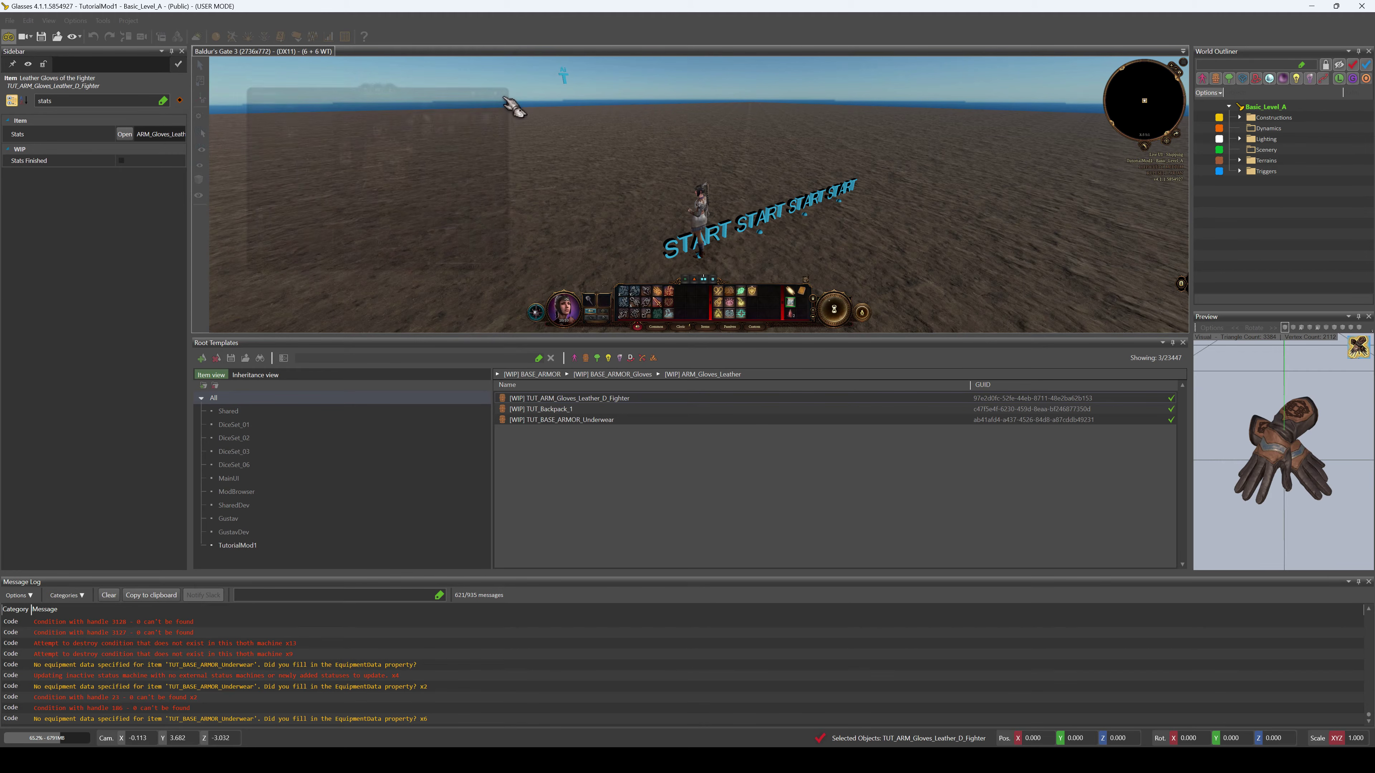
{"action": "left_click", "coordinate": [10, 39]}
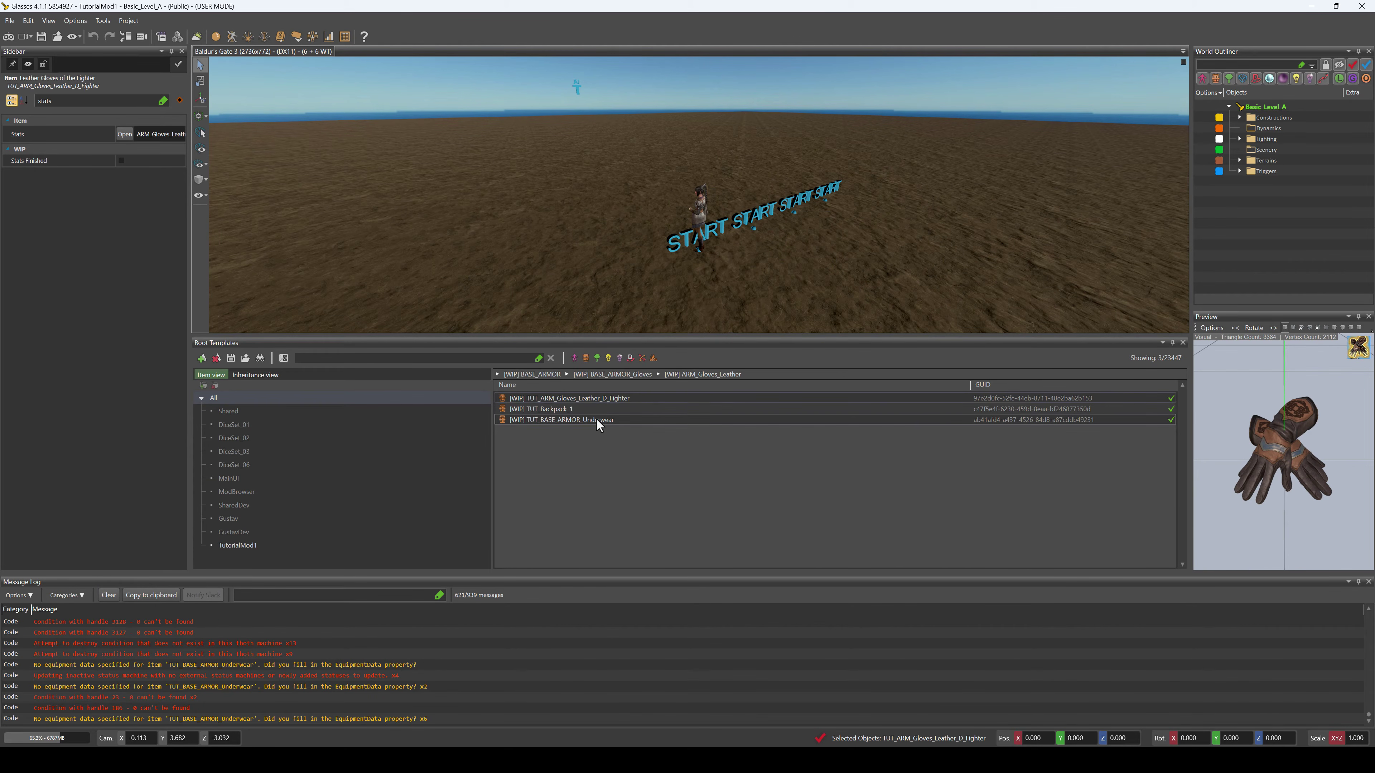
{"action": "left_click", "coordinate": [125, 134]}
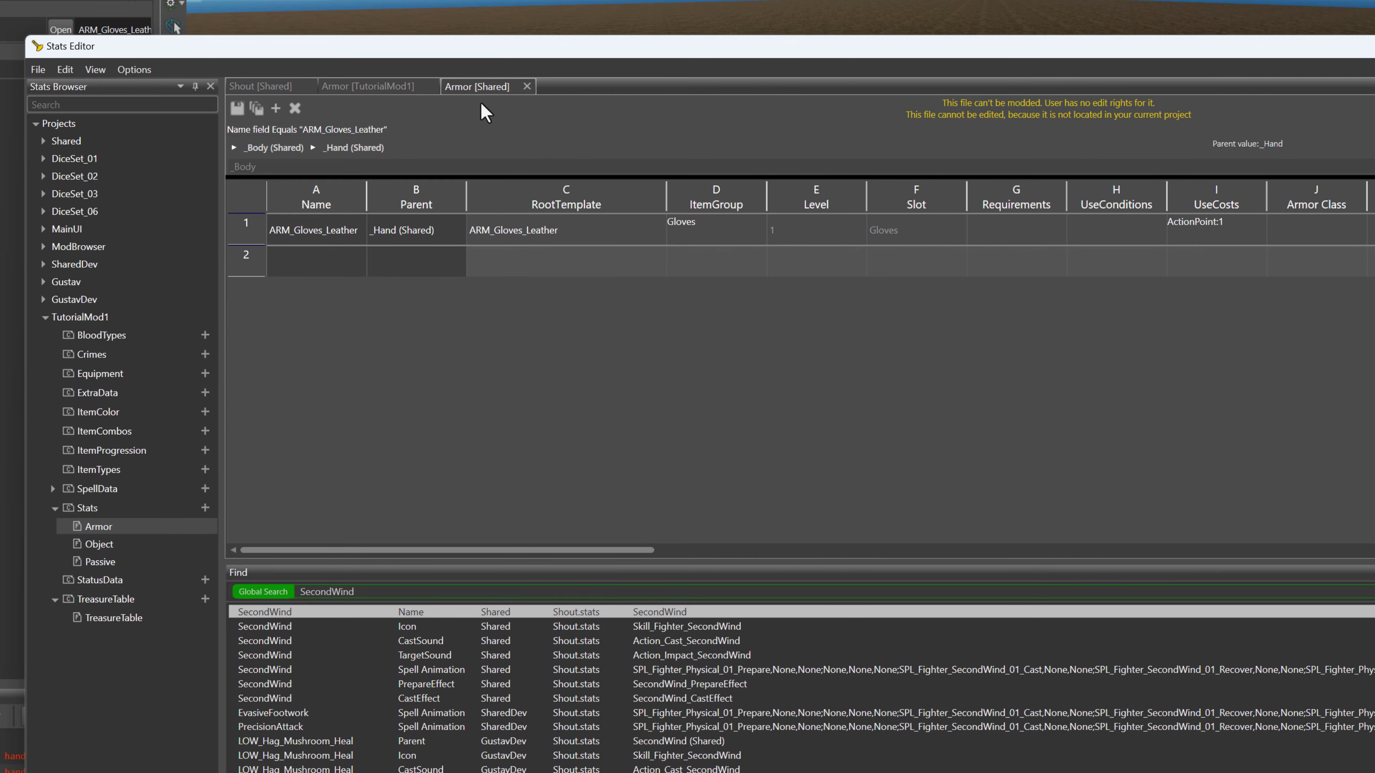
{"action": "left_click", "coordinate": [526, 87]}
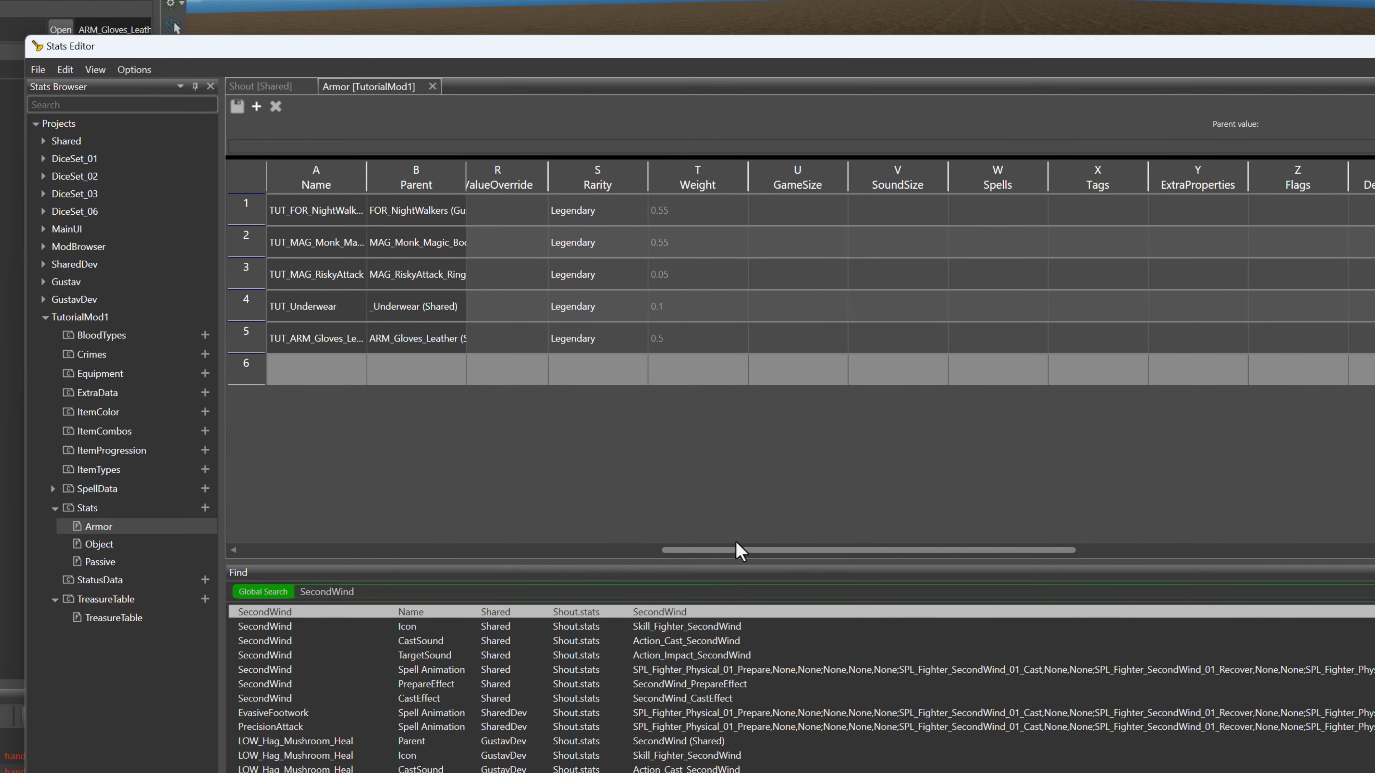
{"action": "left_click_drag", "start_coordinate": [737, 551], "coordinate": [221, 557]}
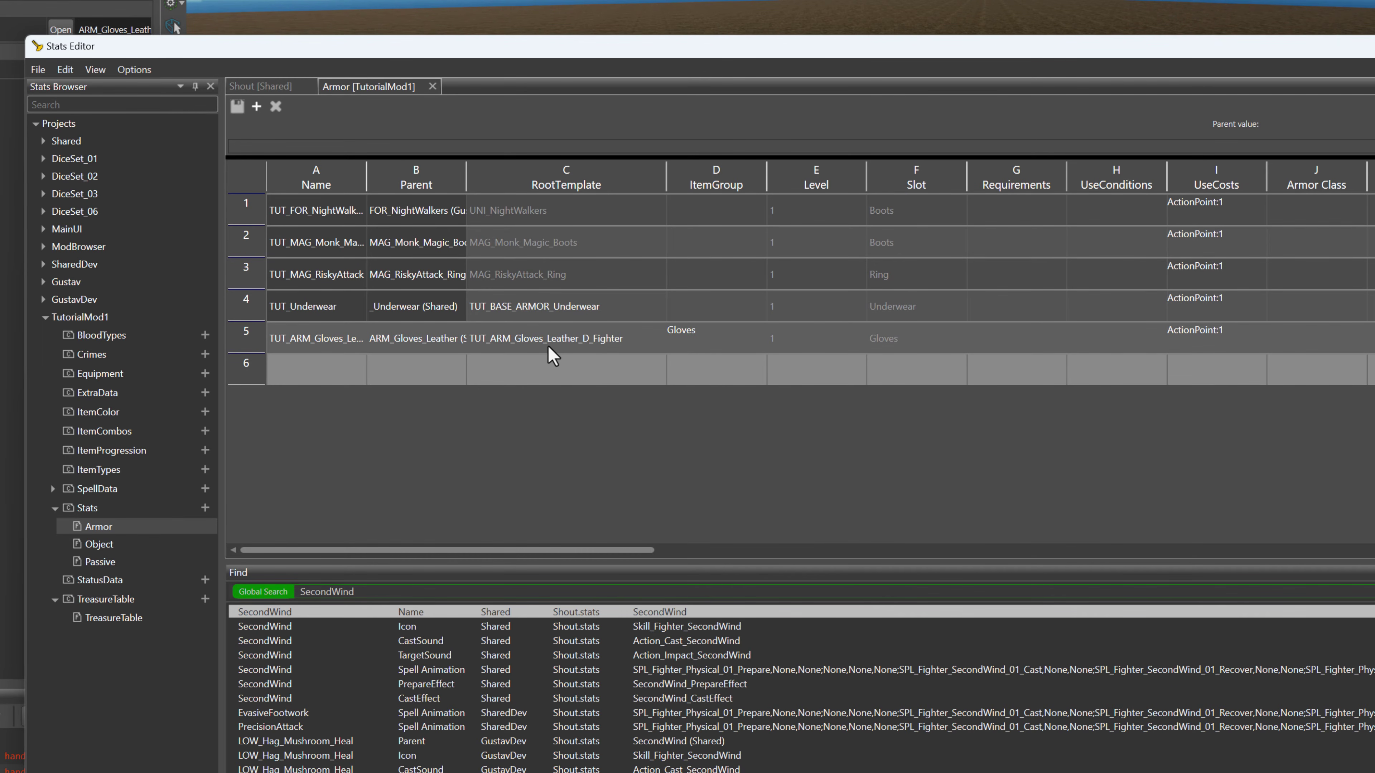
{"action": "left_click_drag", "start_coordinate": [467, 179], "coordinate": [532, 180]}
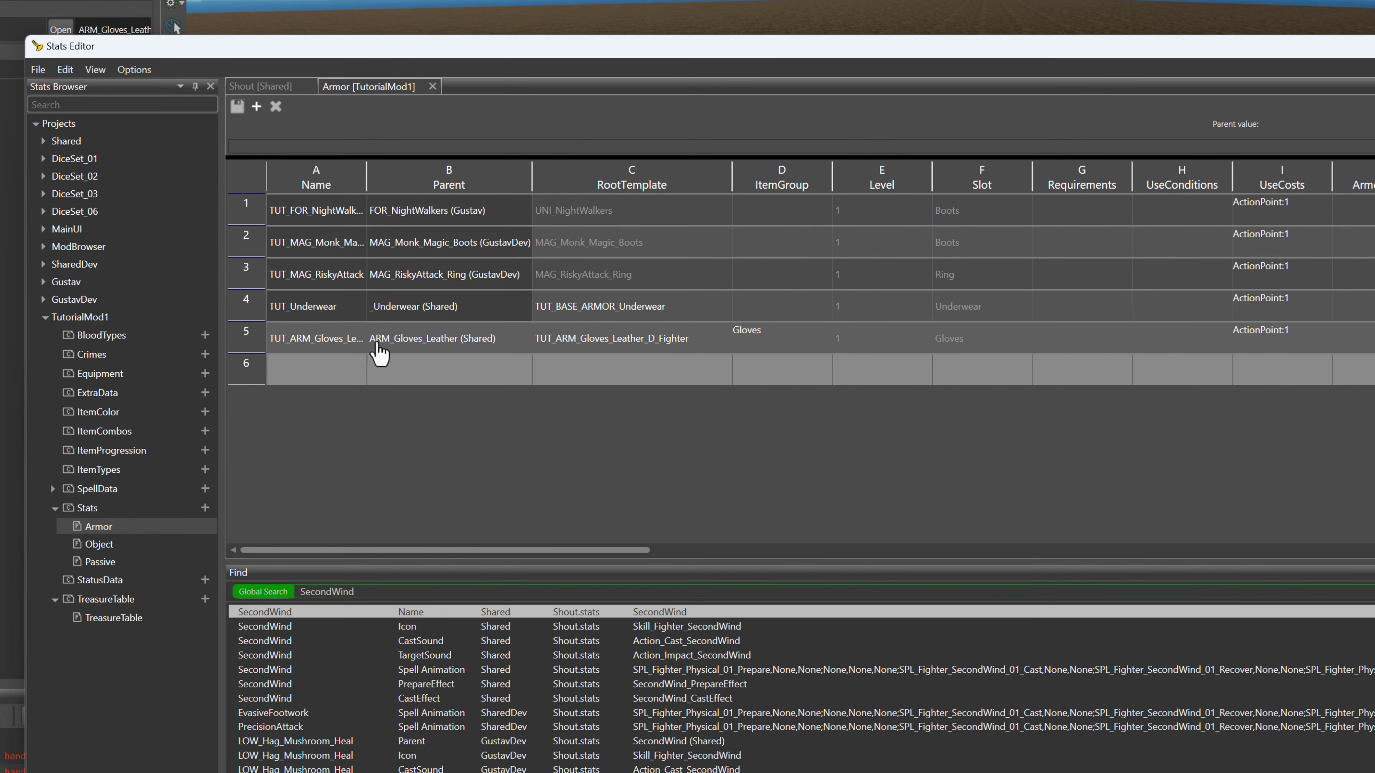
Copy the fighter gloves' entry name from the Armor stats and set the gloves template's Stats to TUT_ARM_Gloves_Leather_D_Fighter
{"action": "left_click", "coordinate": [315, 346]}
{"action": "right_click", "coordinate": [313, 341]}
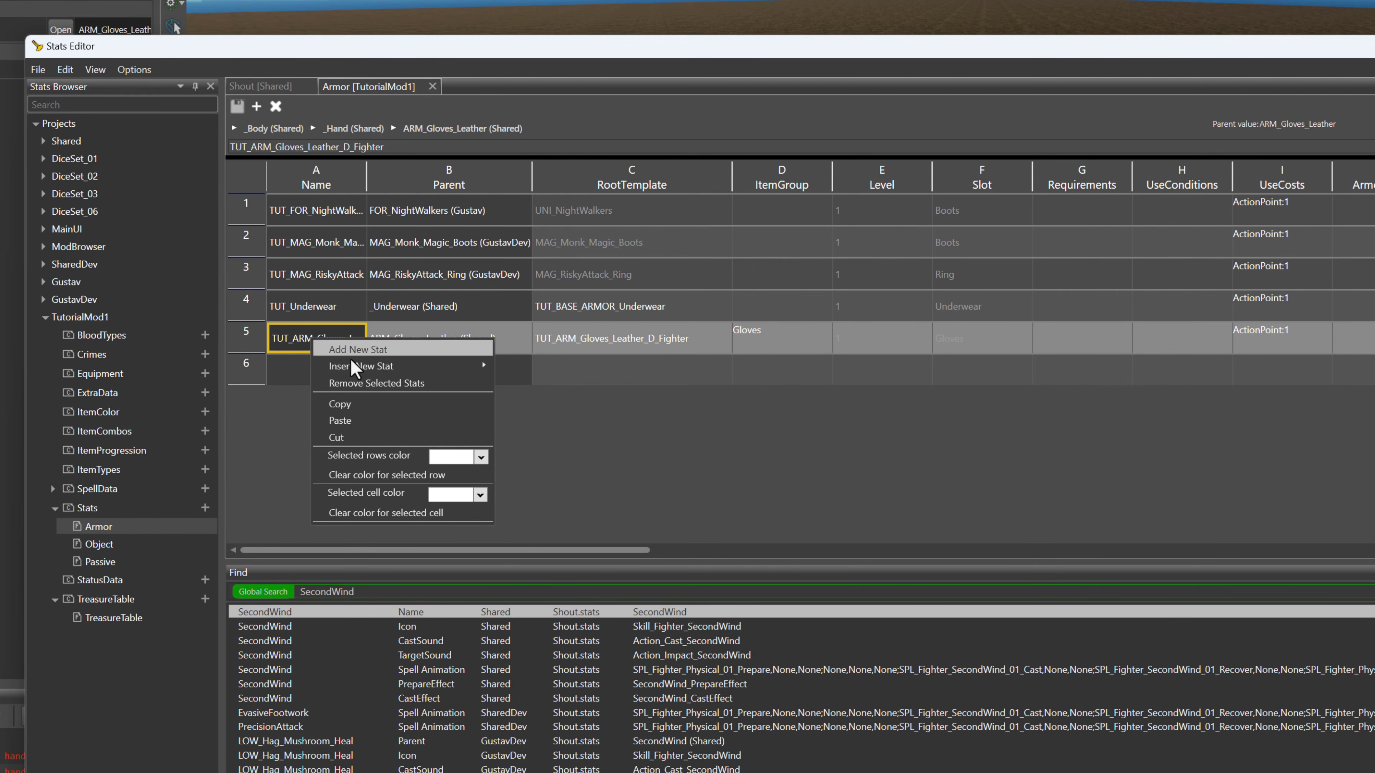
{"action": "left_click", "coordinate": [343, 405]}
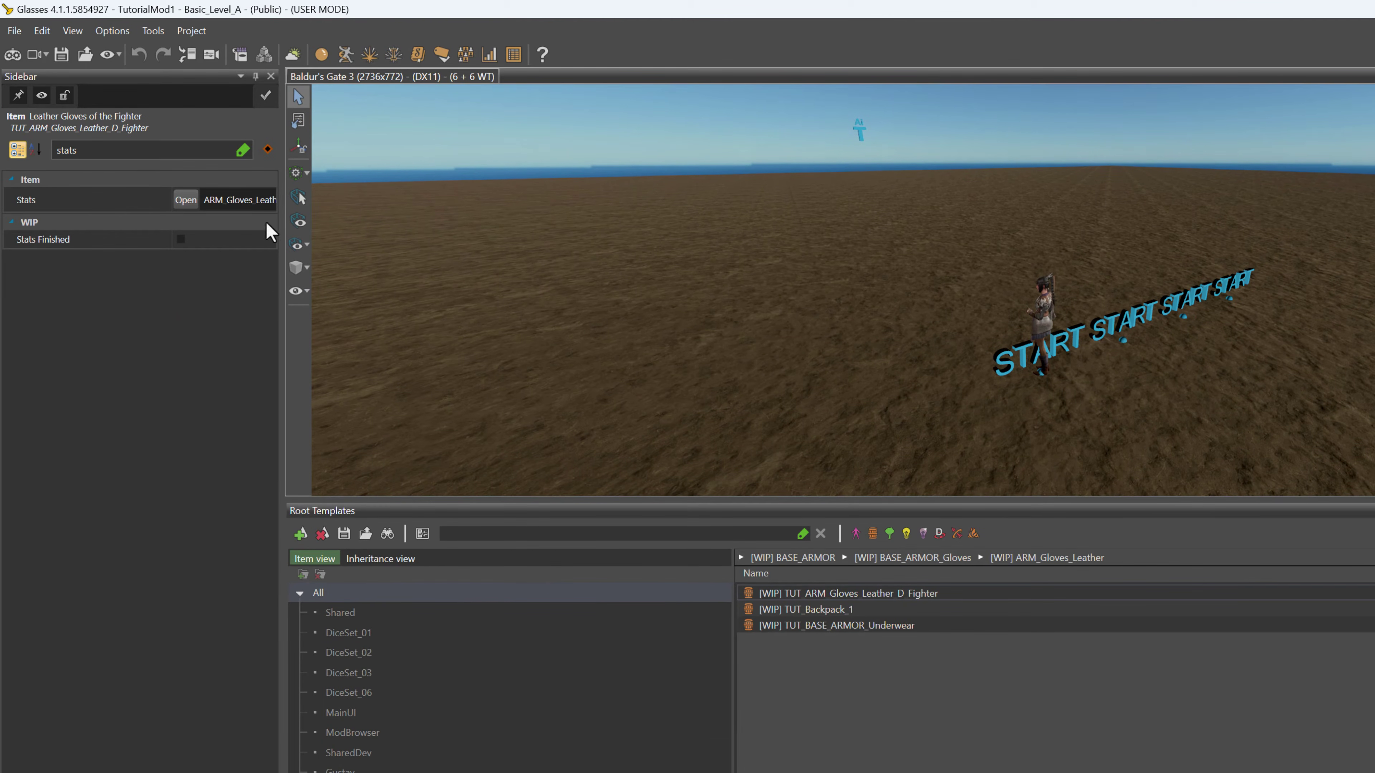
{"action": "left_click", "coordinate": [831, 611]}
{"action": "left_click", "coordinate": [844, 593]}
{"action": "double_click", "coordinate": [226, 200]}
{"action": "key", "text": "ctrl+v"}
{"action": "key", "text": "Return"}
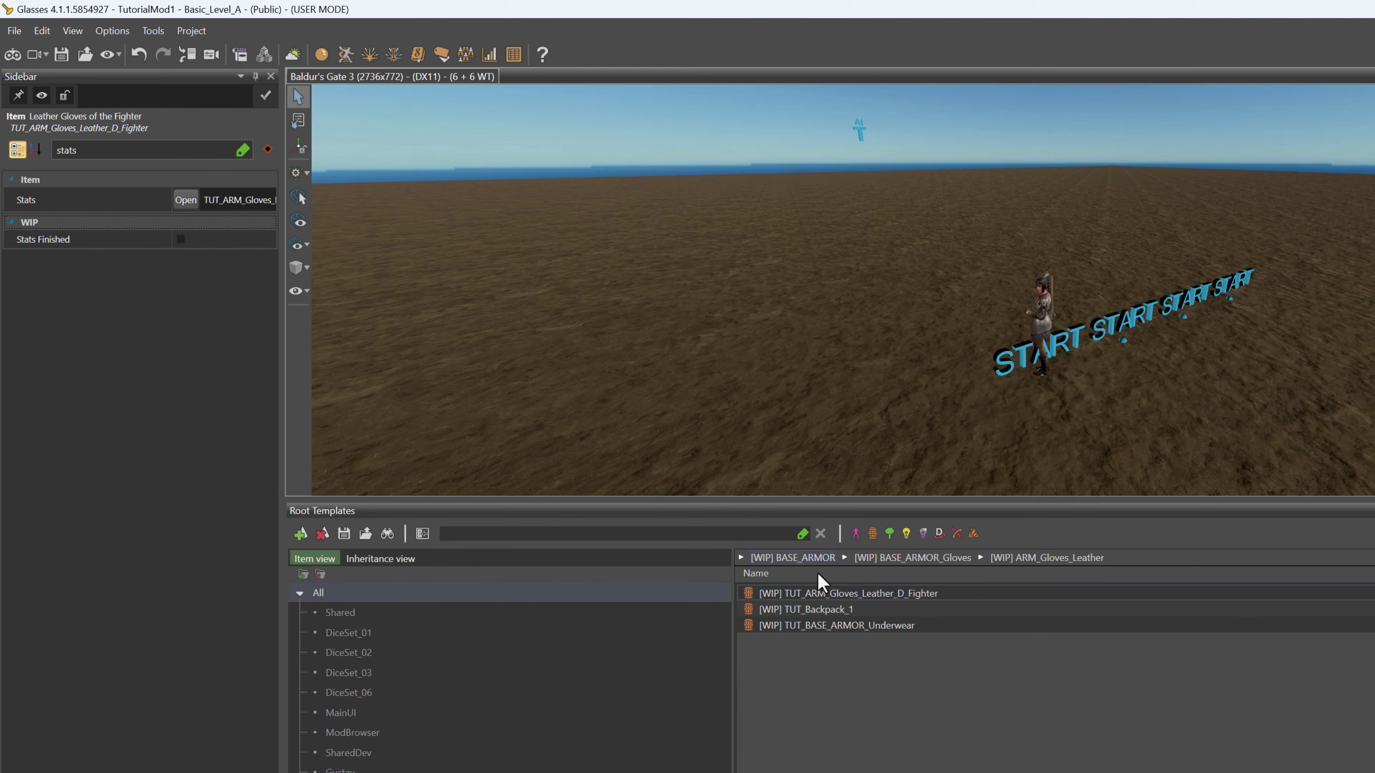
Add TUT_BASE_ARMOR_Underwear to the template selection and set the selection's Stats to TUT_Underwear, copied from TutorialMod1's Armor stats
{"action": "left_click", "coordinate": [838, 628], "text": "ctrl"}
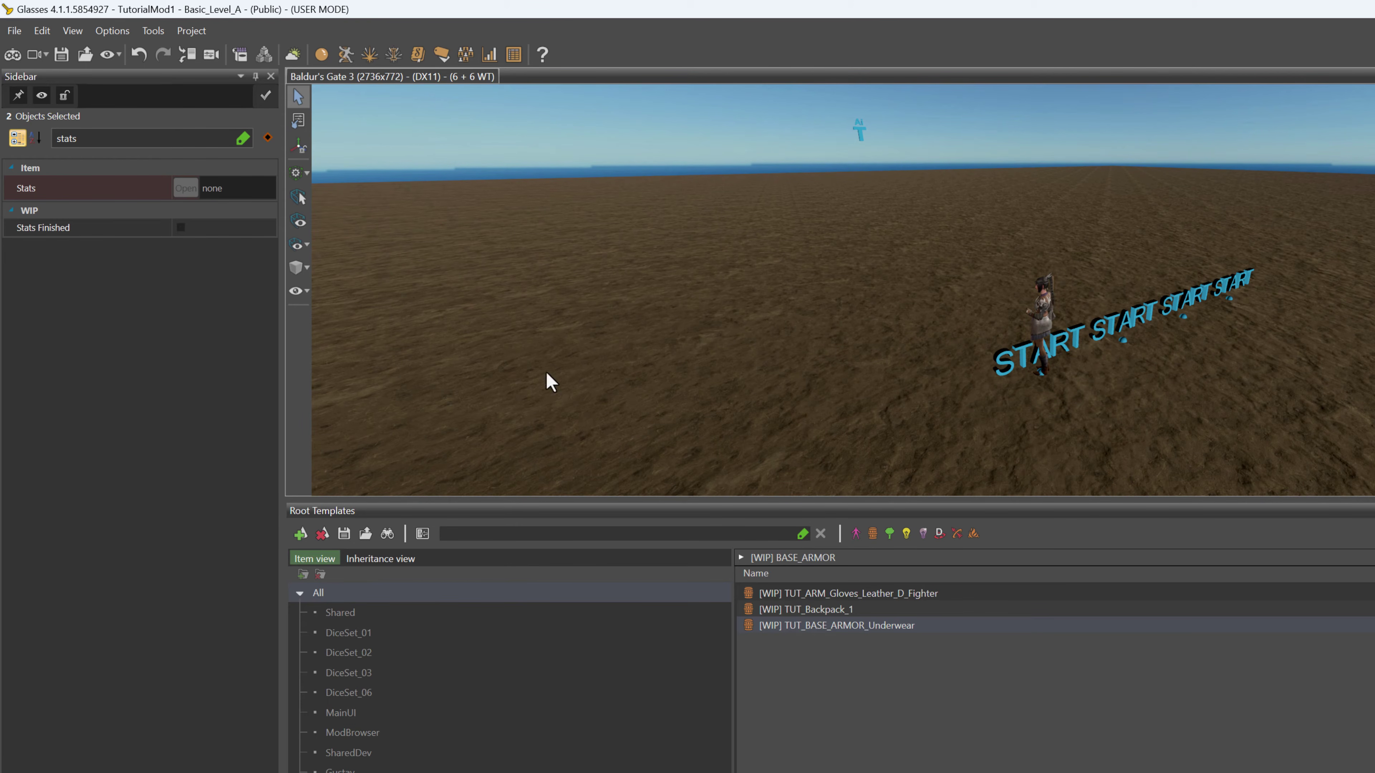
{"action": "left_click", "coordinate": [489, 54]}
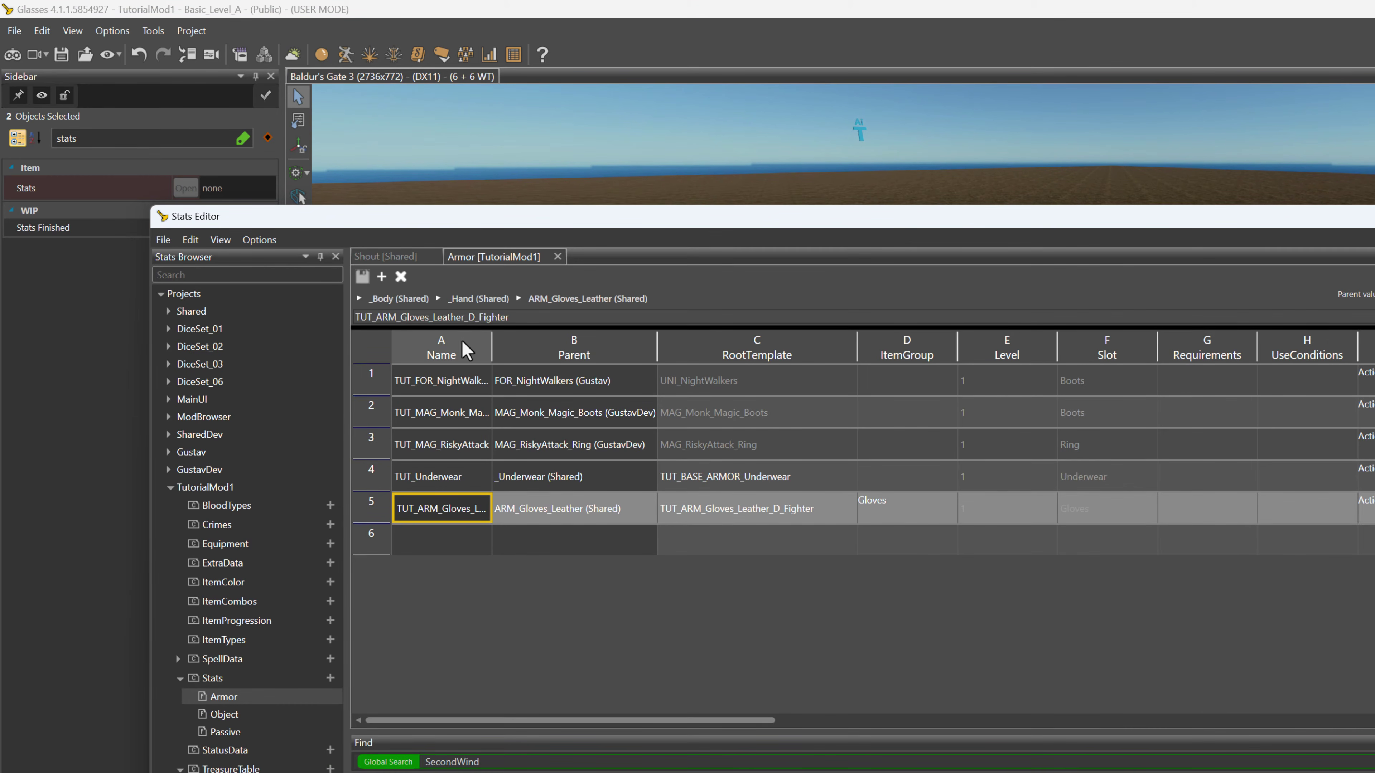
{"action": "left_click", "coordinate": [426, 474]}
{"action": "right_click", "coordinate": [423, 477]}
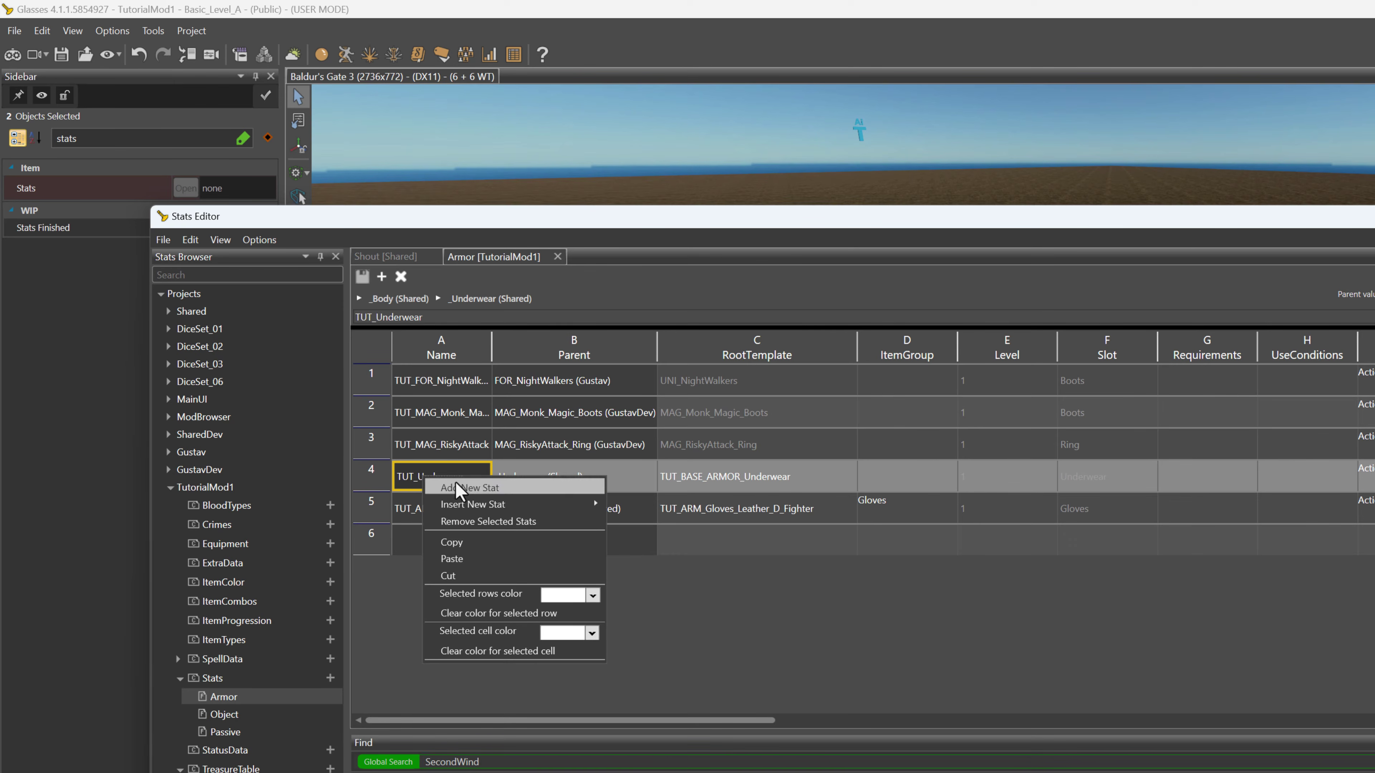
{"action": "left_click", "coordinate": [461, 542]}
{"action": "left_click", "coordinate": [239, 189]}
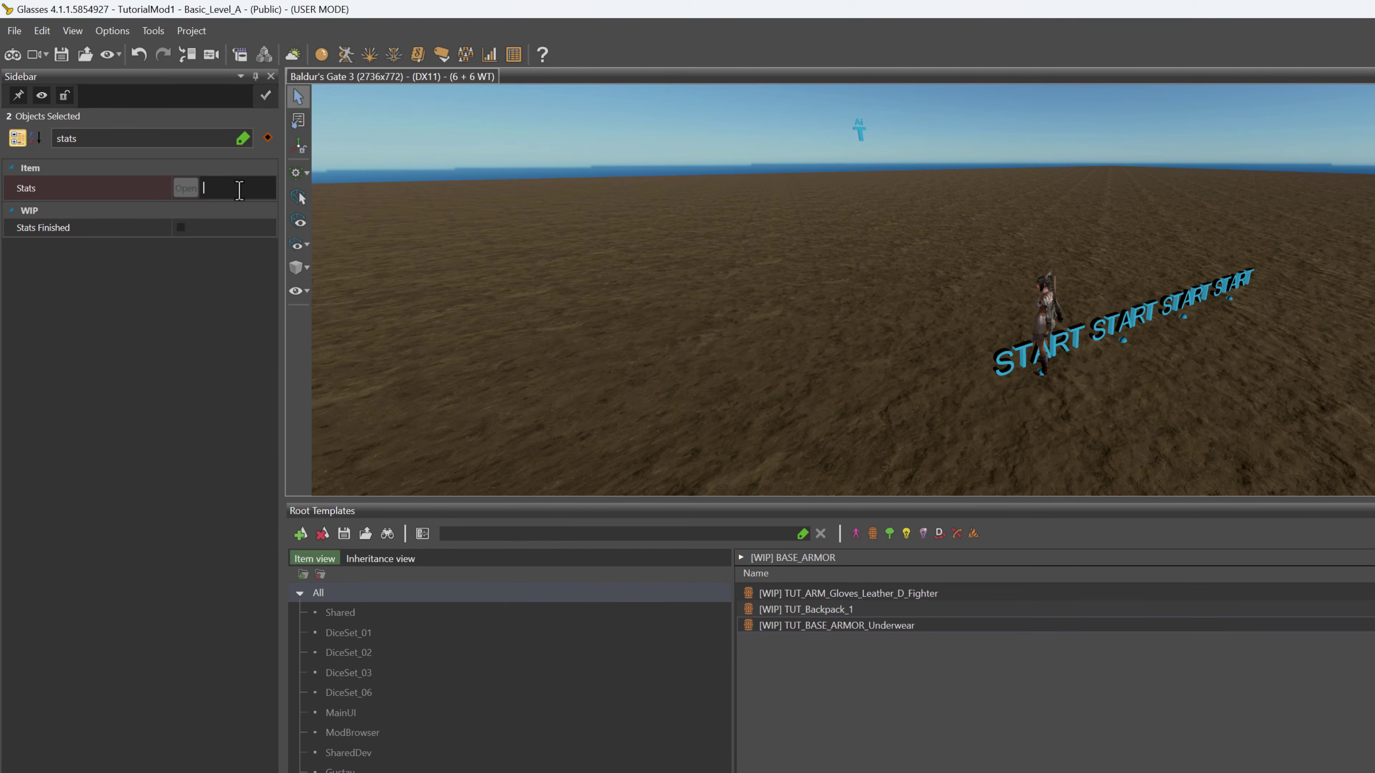
{"action": "key", "text": "ctrl+v"}
{"action": "key", "text": "Return"}
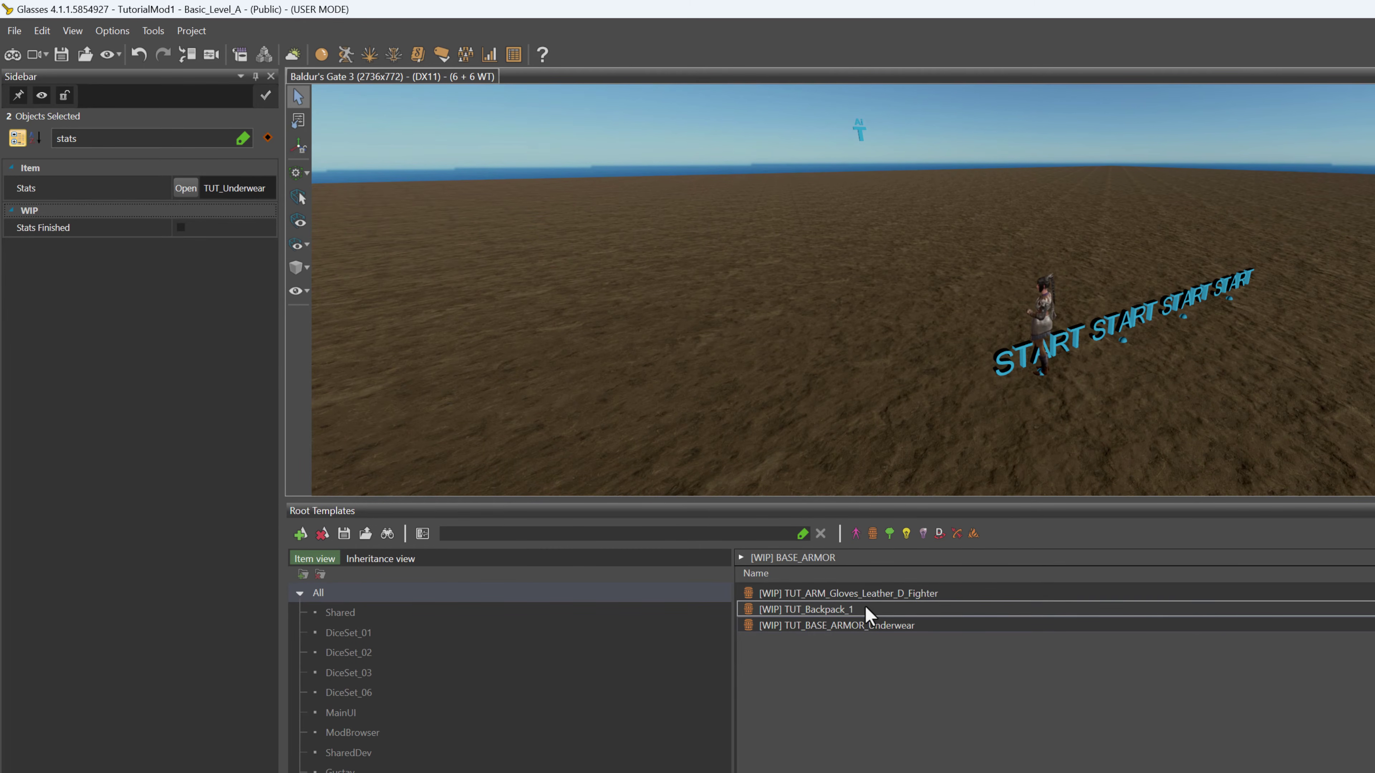
Select the fighter gloves template again and copy the gloves' entry name from TutorialMod1's Armor stats
{"action": "left_click", "coordinate": [876, 594]}
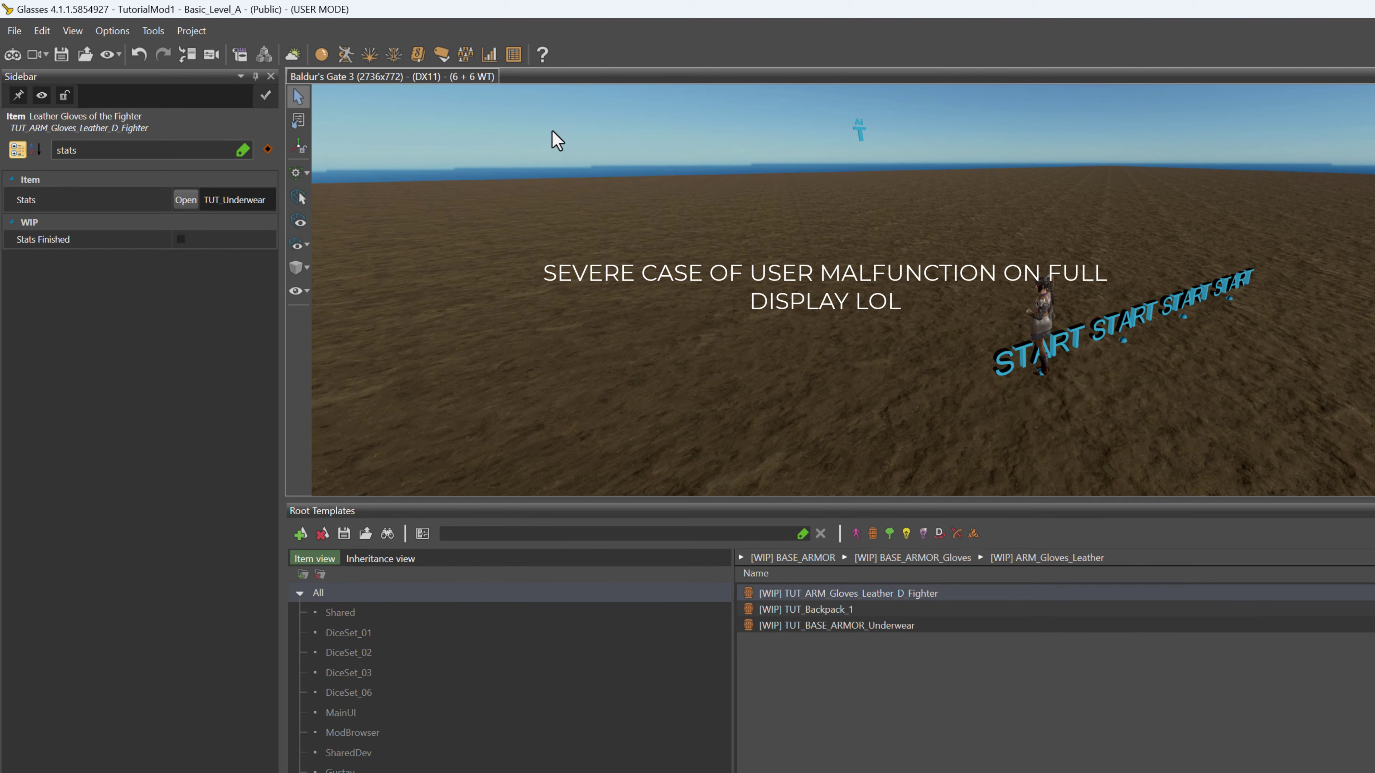
{"action": "left_click", "coordinate": [490, 53]}
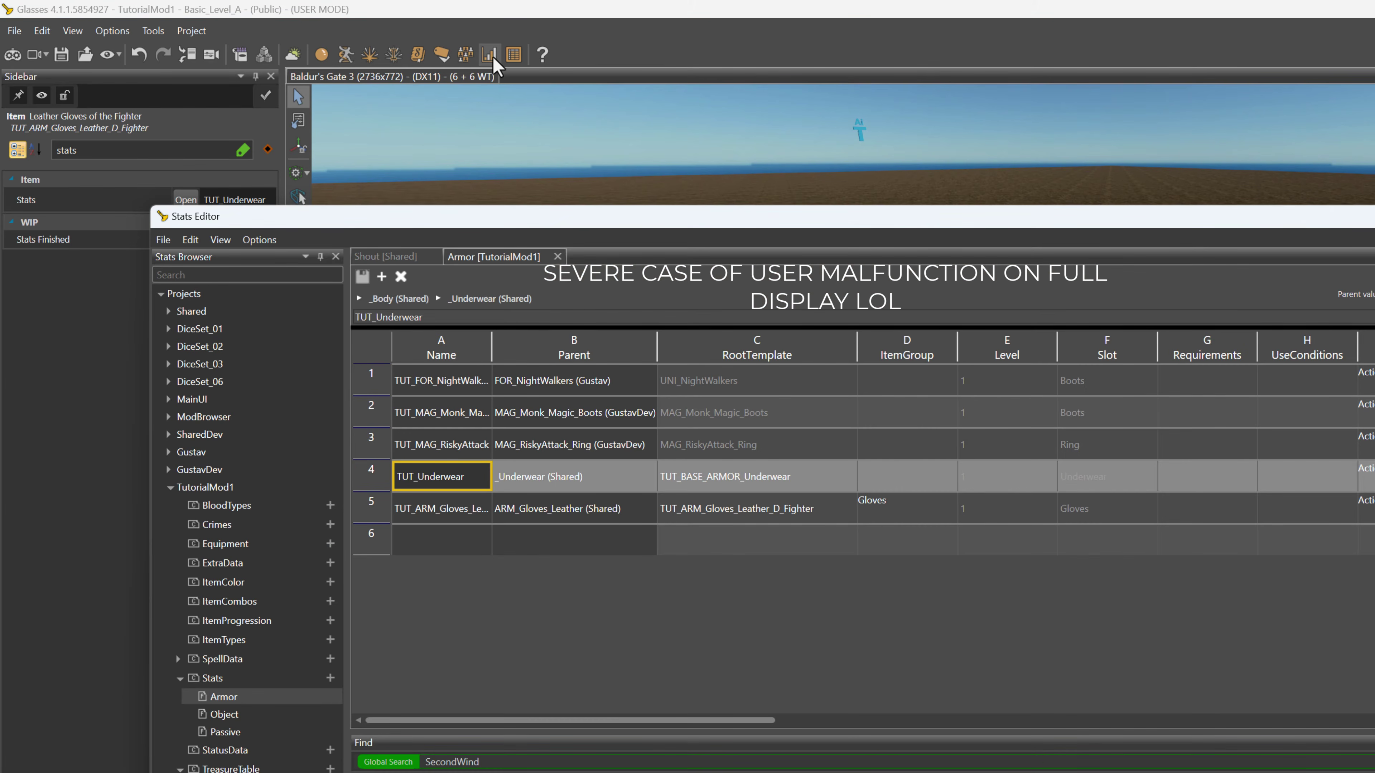
{"action": "left_click", "coordinate": [454, 508]}
{"action": "right_click", "coordinate": [452, 508]}
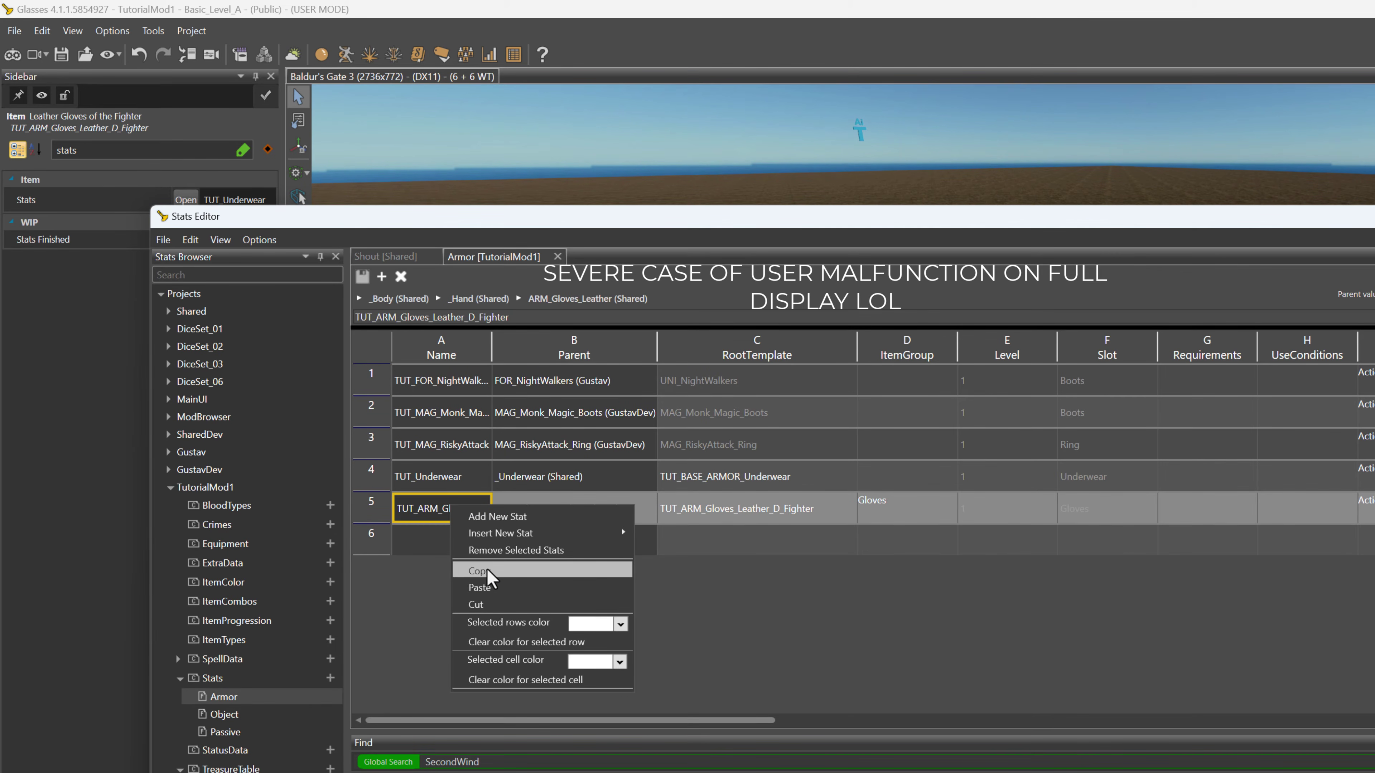
{"action": "left_click", "coordinate": [484, 591]}
{"action": "left_click", "coordinate": [785, 36]}
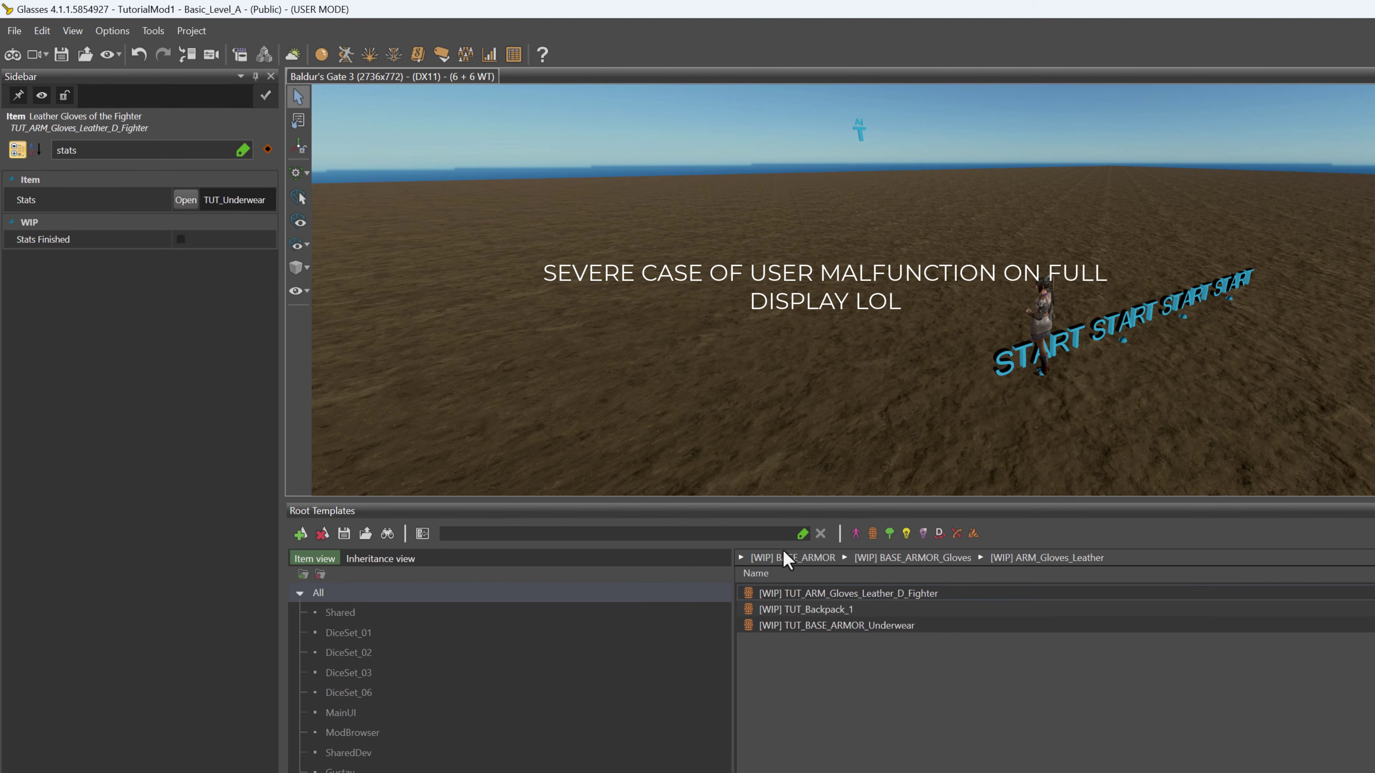
Set the Stats of the fighter gloves template alone to TUT_ARM_Gloves_Leather_D_Fighter and open the linked entry to check it
{"action": "left_click", "coordinate": [809, 626], "text": "ctrl"}
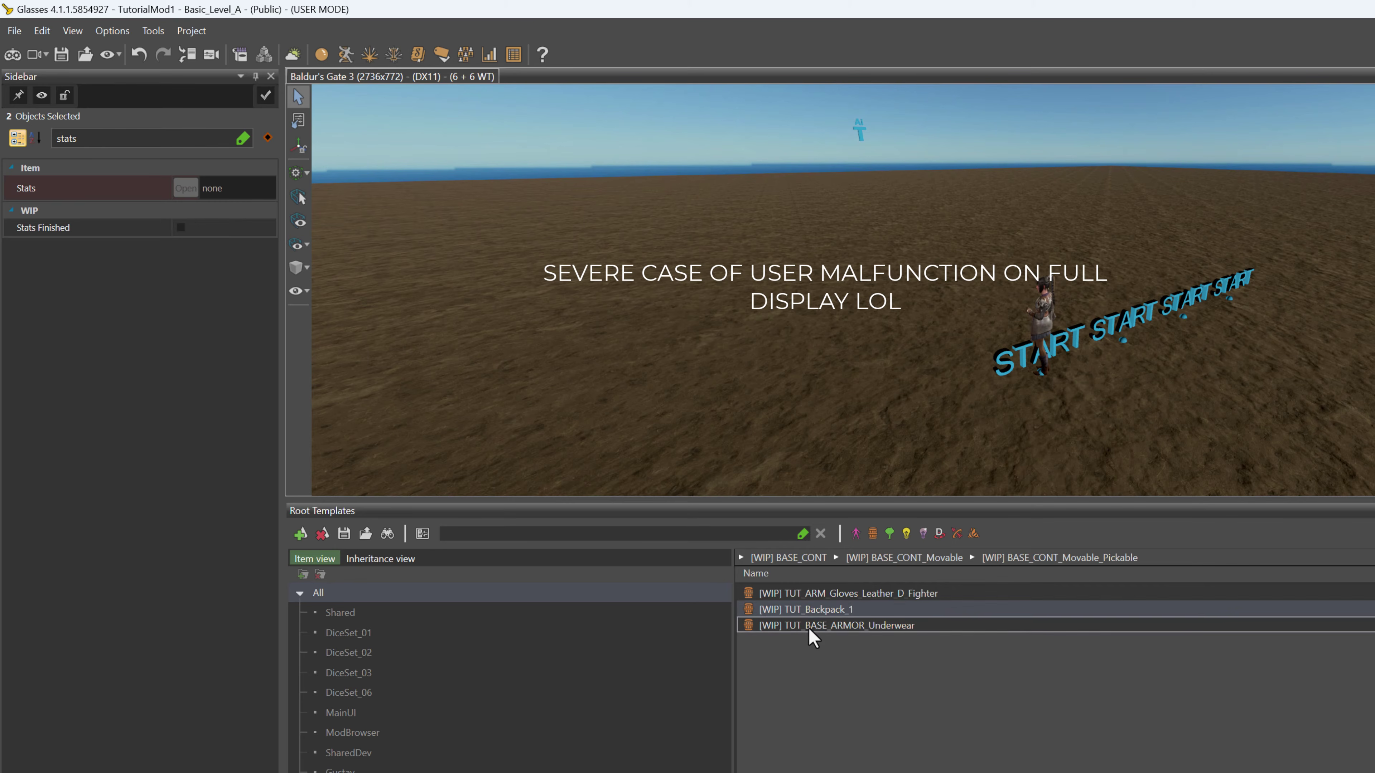
{"action": "left_click", "coordinate": [817, 594]}
{"action": "left_click", "coordinate": [233, 196]}
{"action": "key", "text": "ctrl+v"}
{"action": "left_click", "coordinate": [237, 242]}
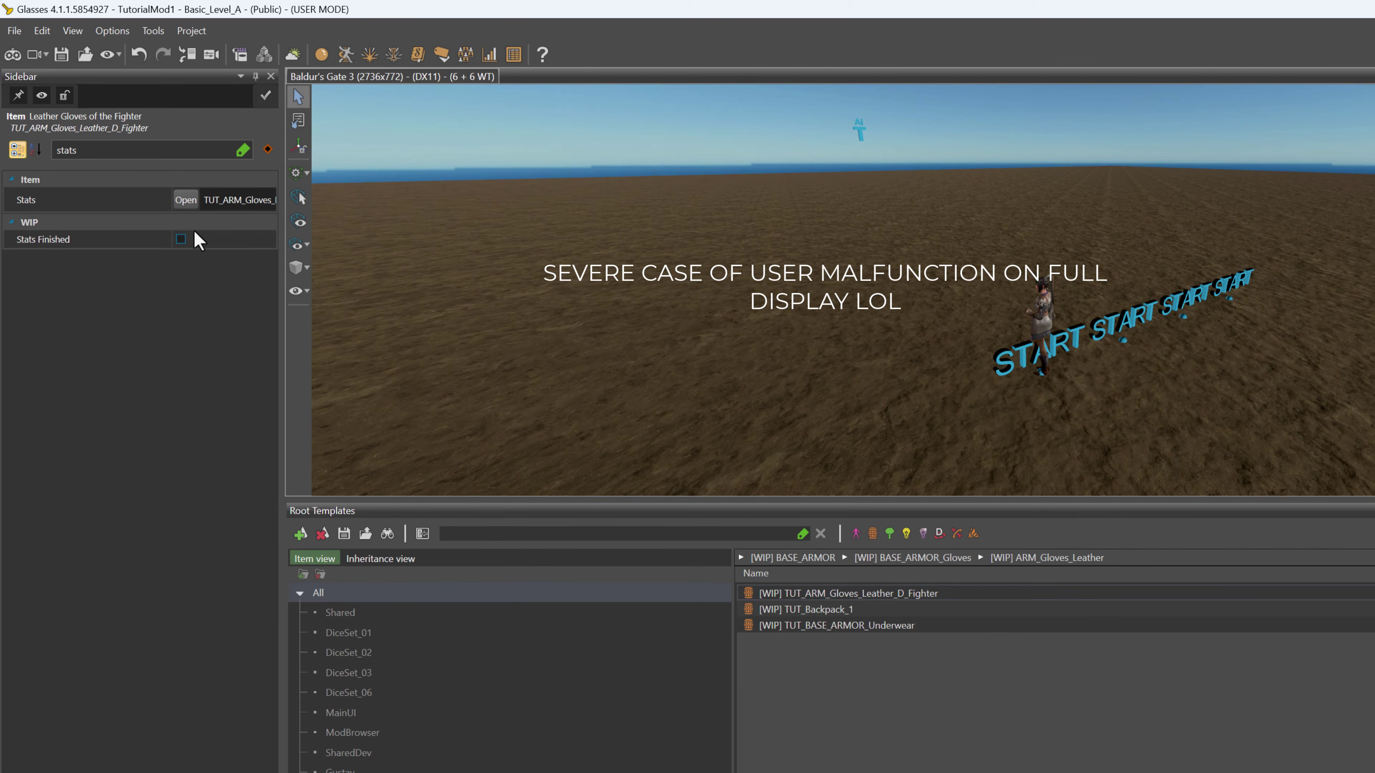
{"action": "left_click", "coordinate": [186, 200]}
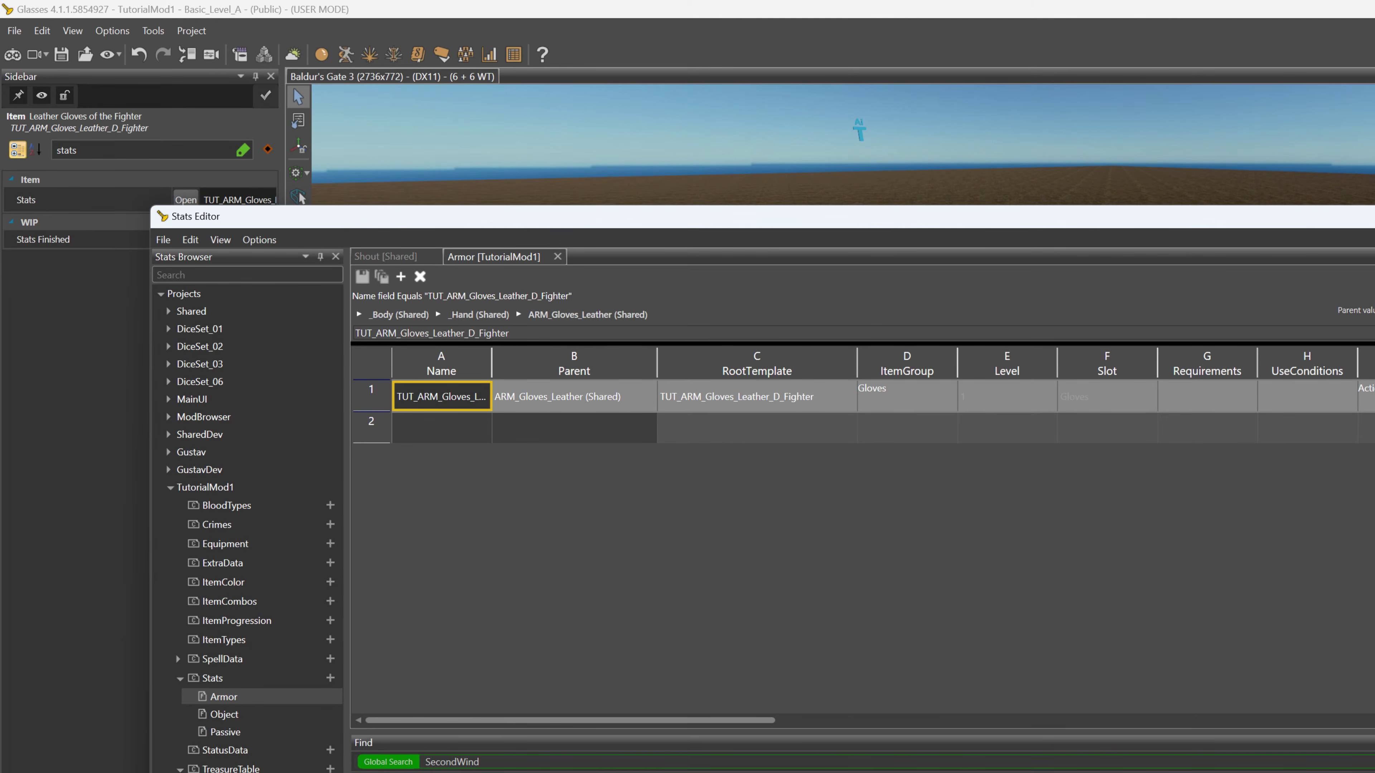
{"action": "key", "text": "alt+F4"}
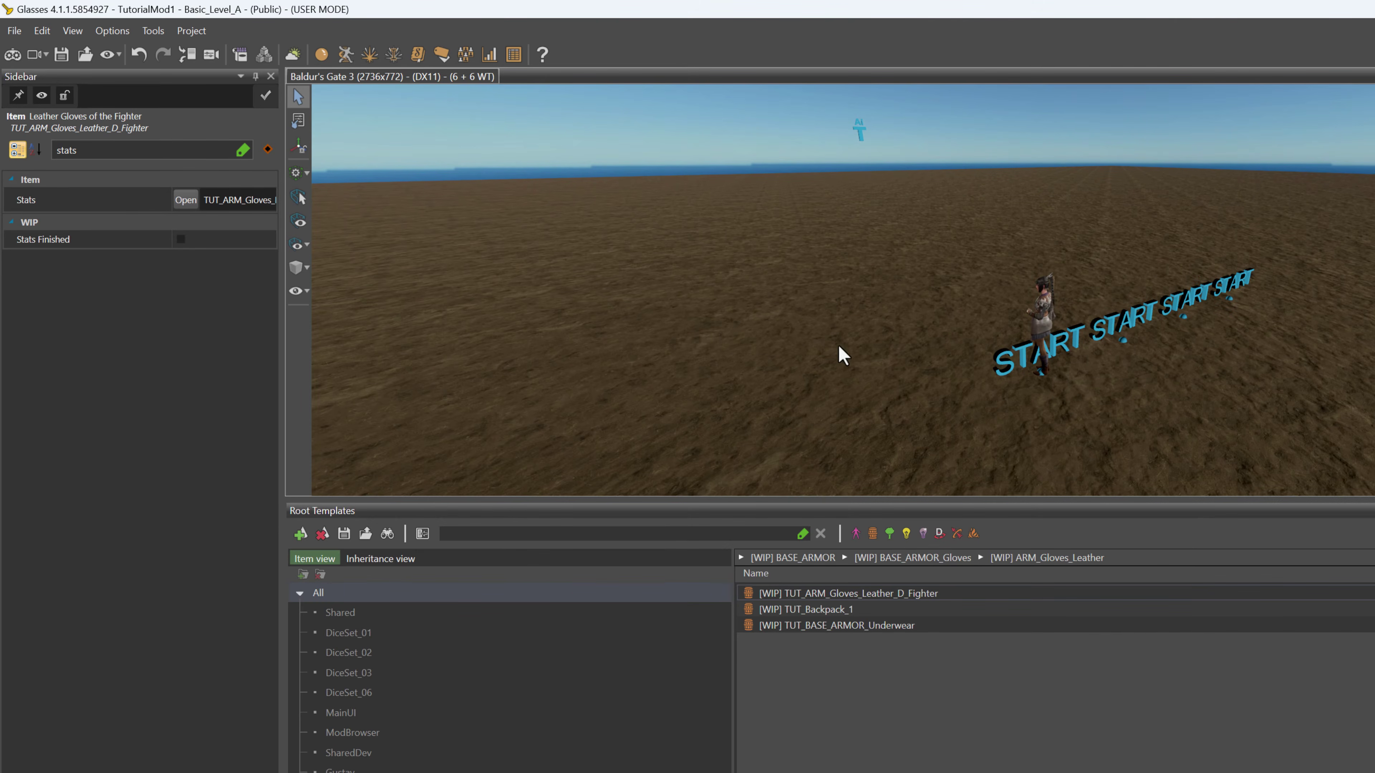
Select the underwear template along with the gloves, set Stats to TUT_Underwear copied from the reopened Armor table, and save
{"action": "left_click", "coordinate": [831, 625], "text": "ctrl"}
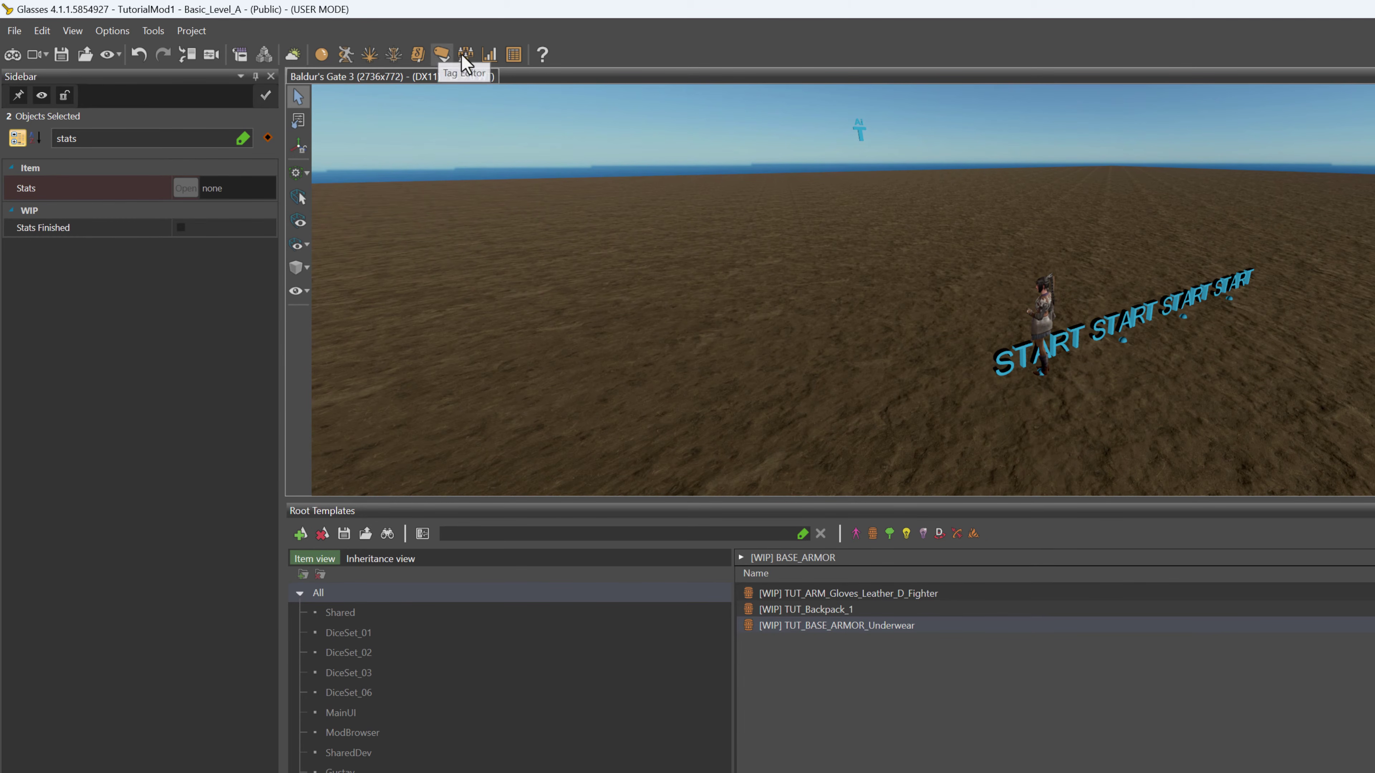
{"action": "left_click", "coordinate": [489, 54]}
{"action": "double_click", "coordinate": [224, 697]}
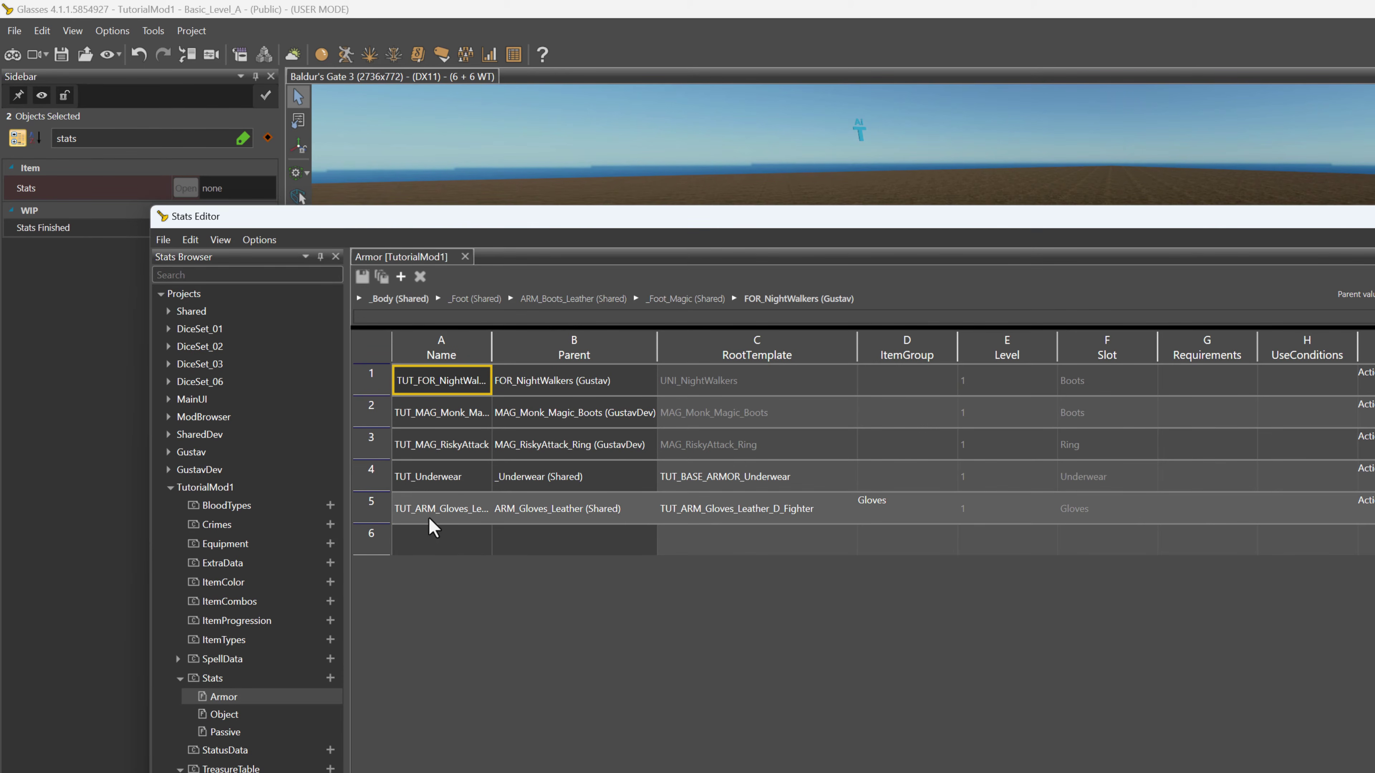
{"action": "left_click", "coordinate": [435, 484]}
{"action": "right_click", "coordinate": [435, 490]}
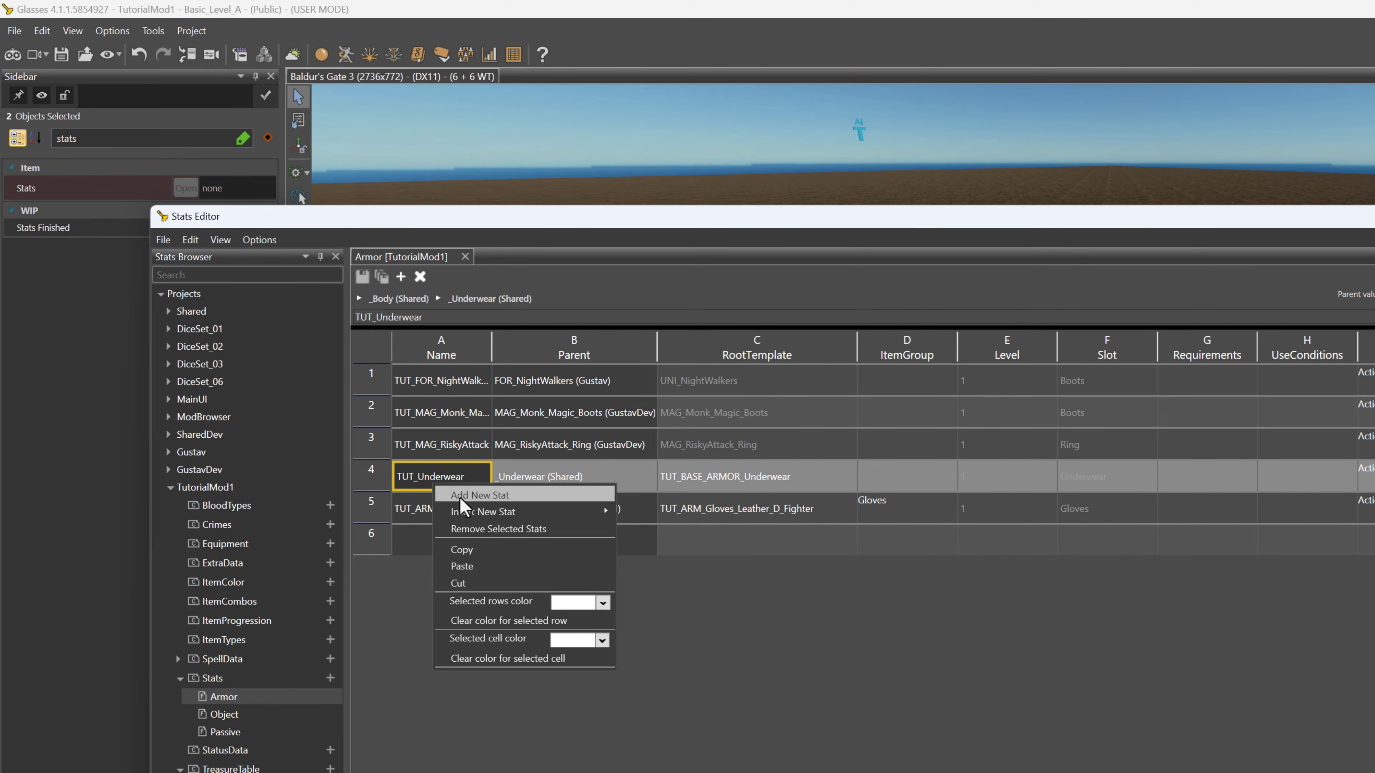
{"action": "left_click", "coordinate": [464, 548]}
{"action": "left_click", "coordinate": [95, 396]}
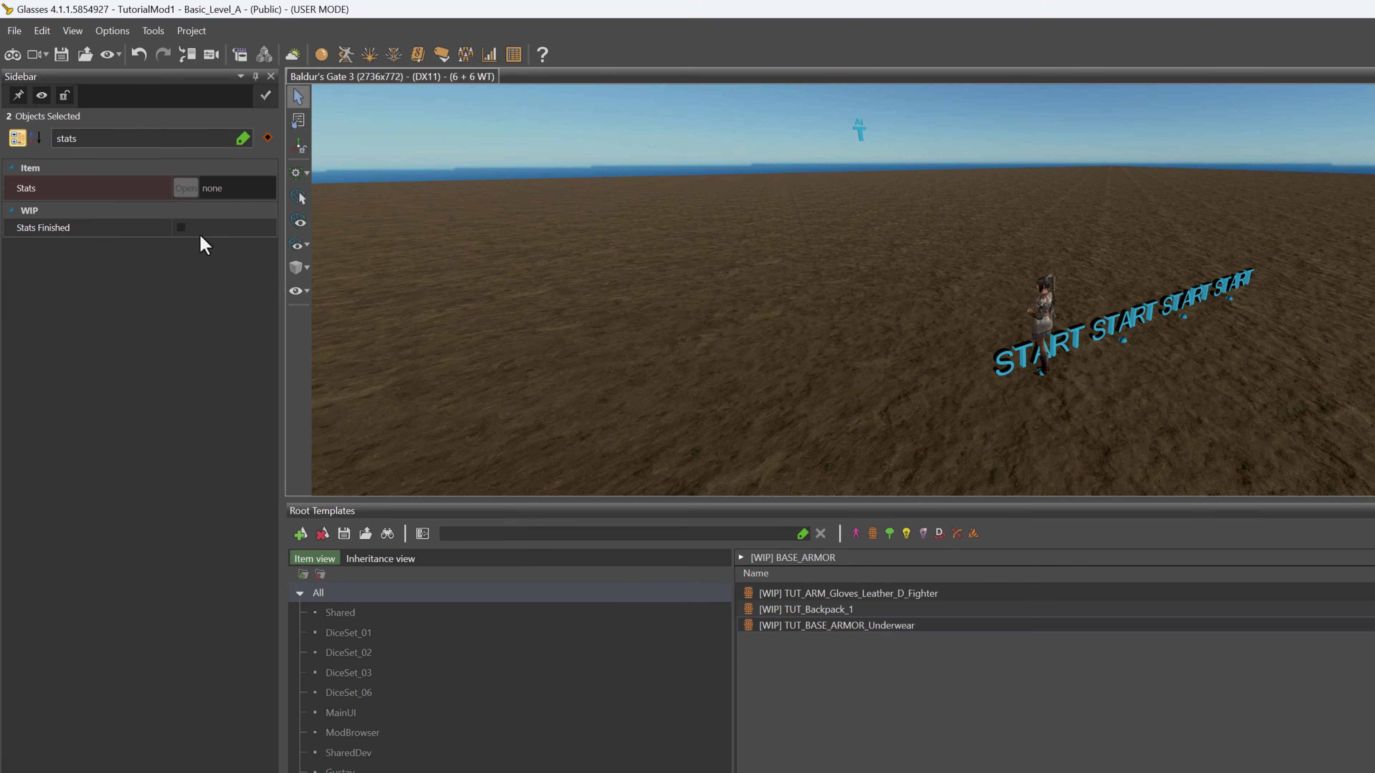
{"action": "key", "text": "ctrl+v"}
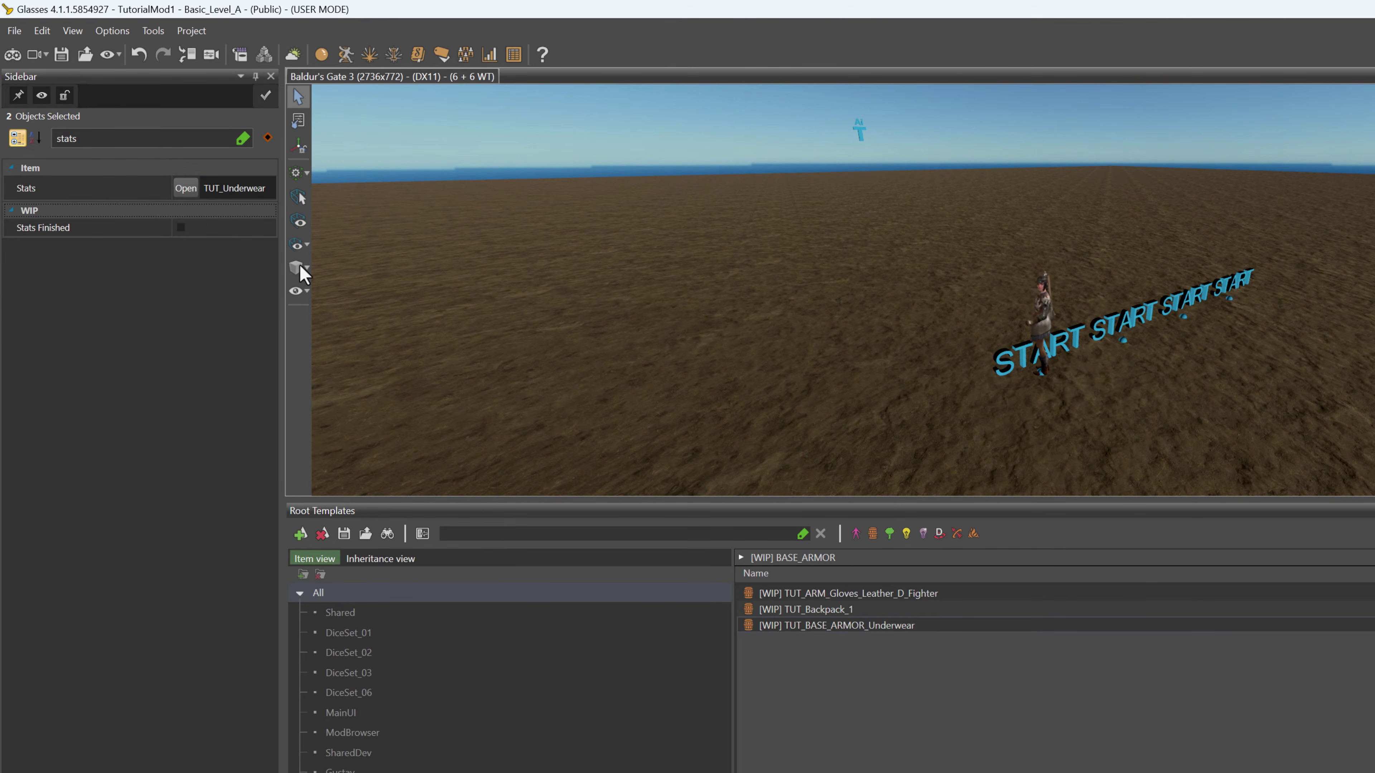
{"action": "left_click", "coordinate": [67, 56]}
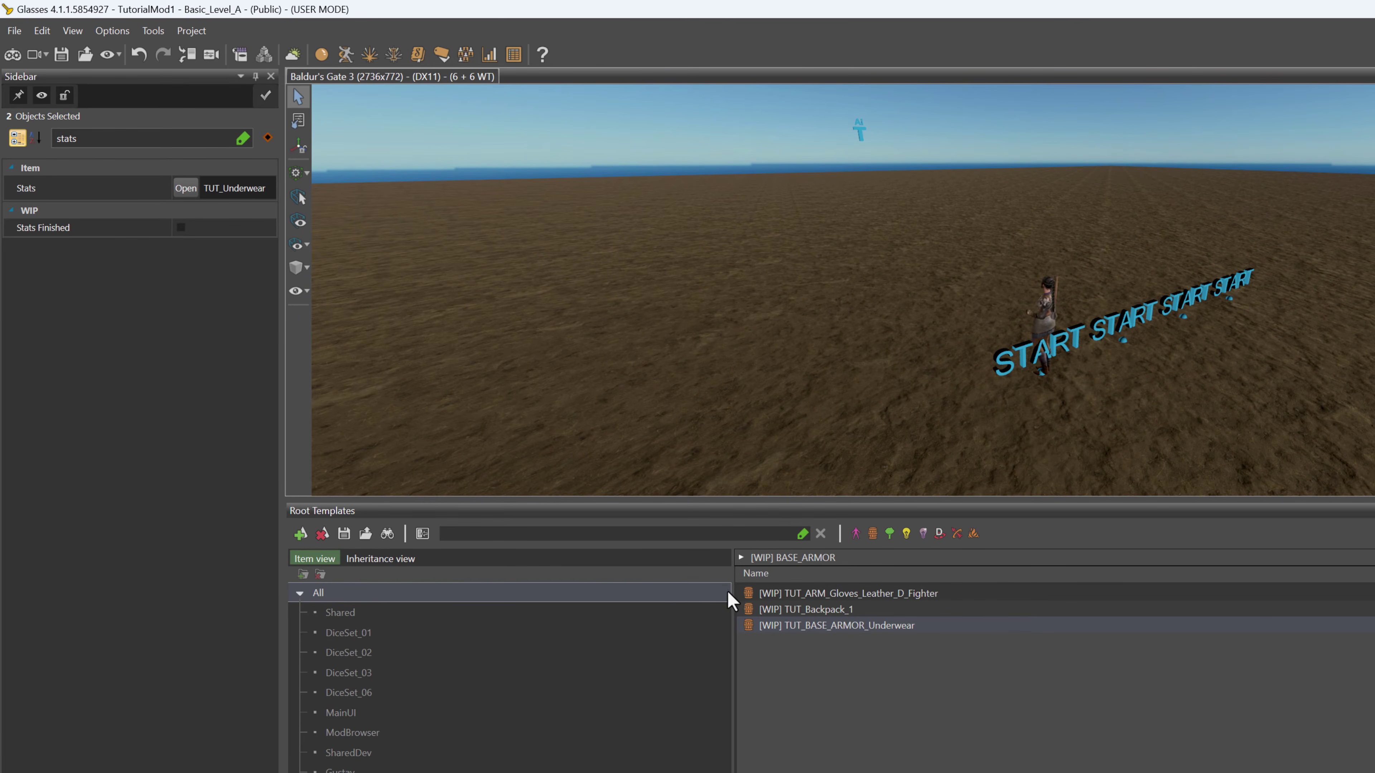
Check the fighter gloves template's Stats, clear the property filter to show all properties, and check the undo history for the selected templates
{"action": "left_click", "coordinate": [849, 612]}
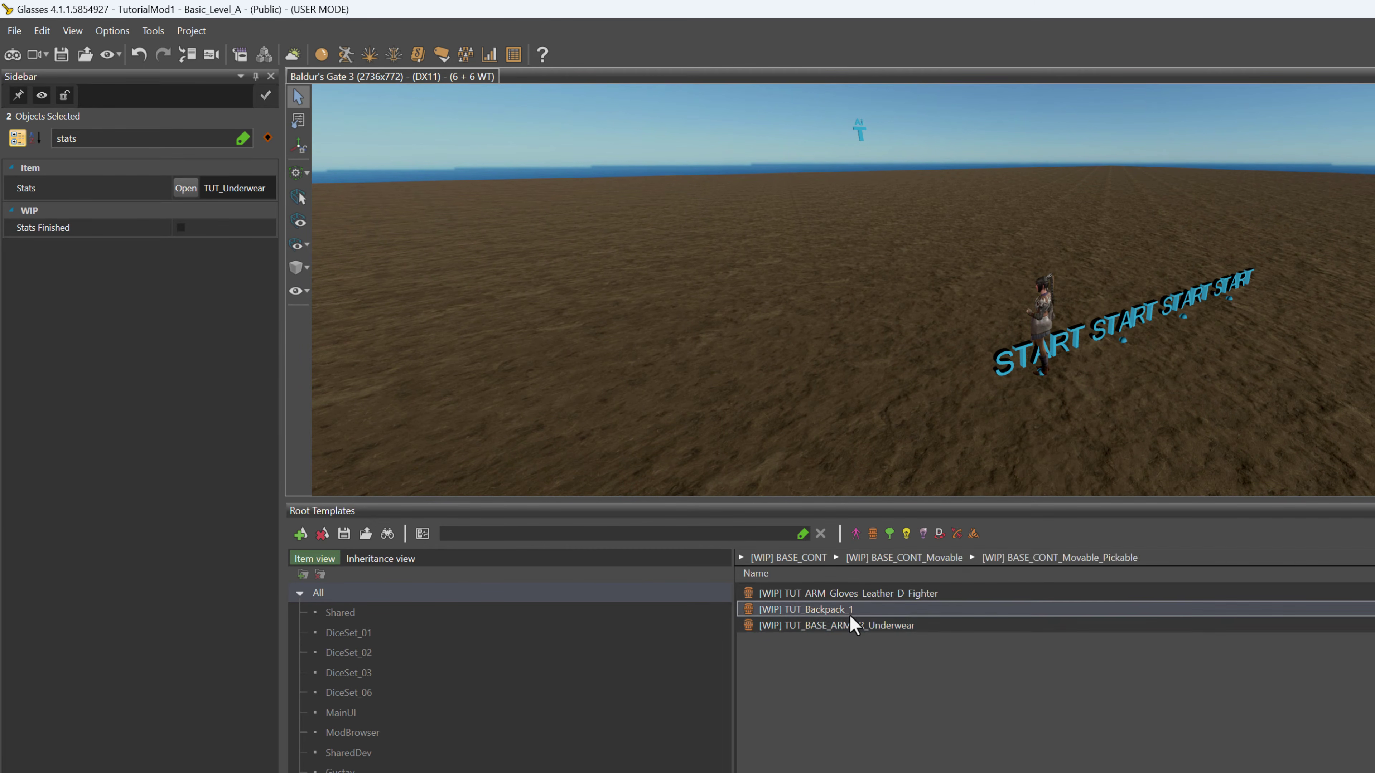
{"action": "left_click", "coordinate": [874, 596]}
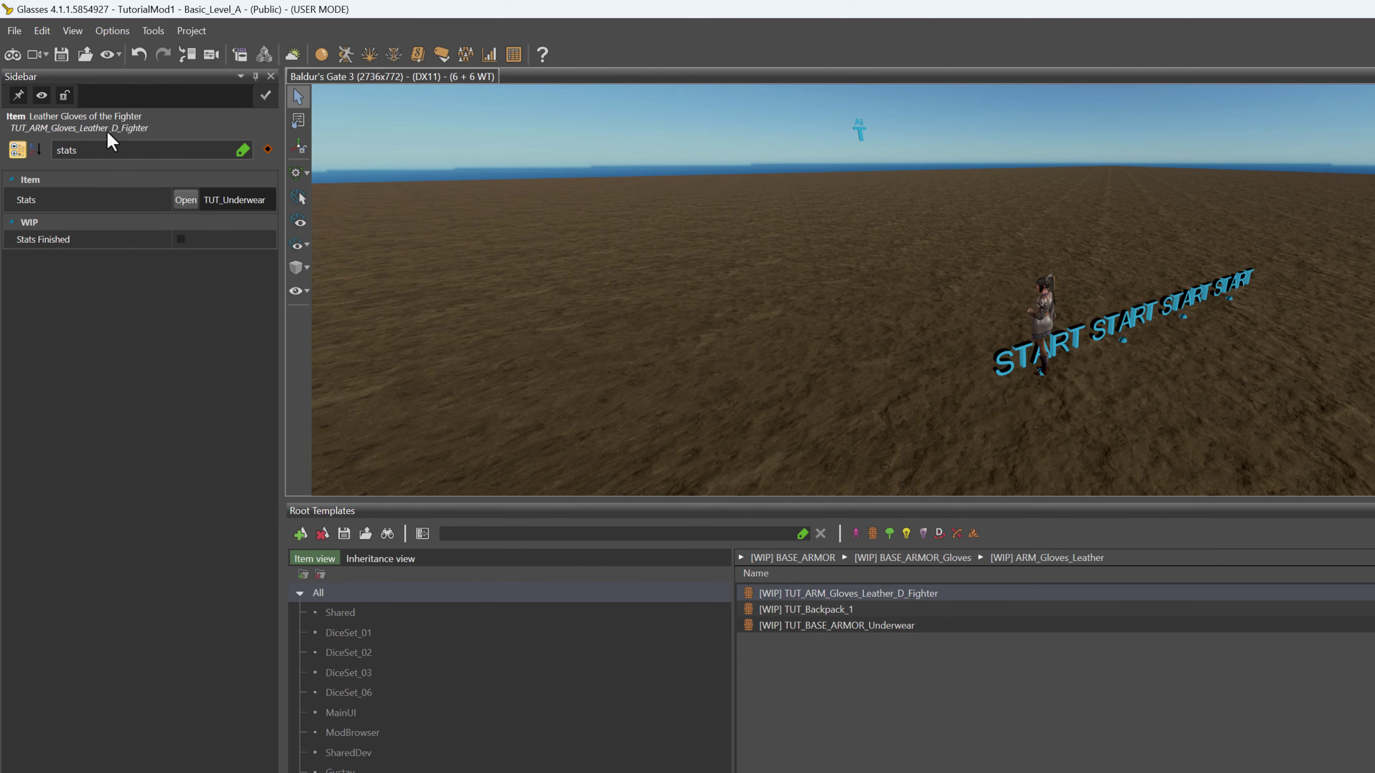
{"action": "left_click", "coordinate": [188, 153]}
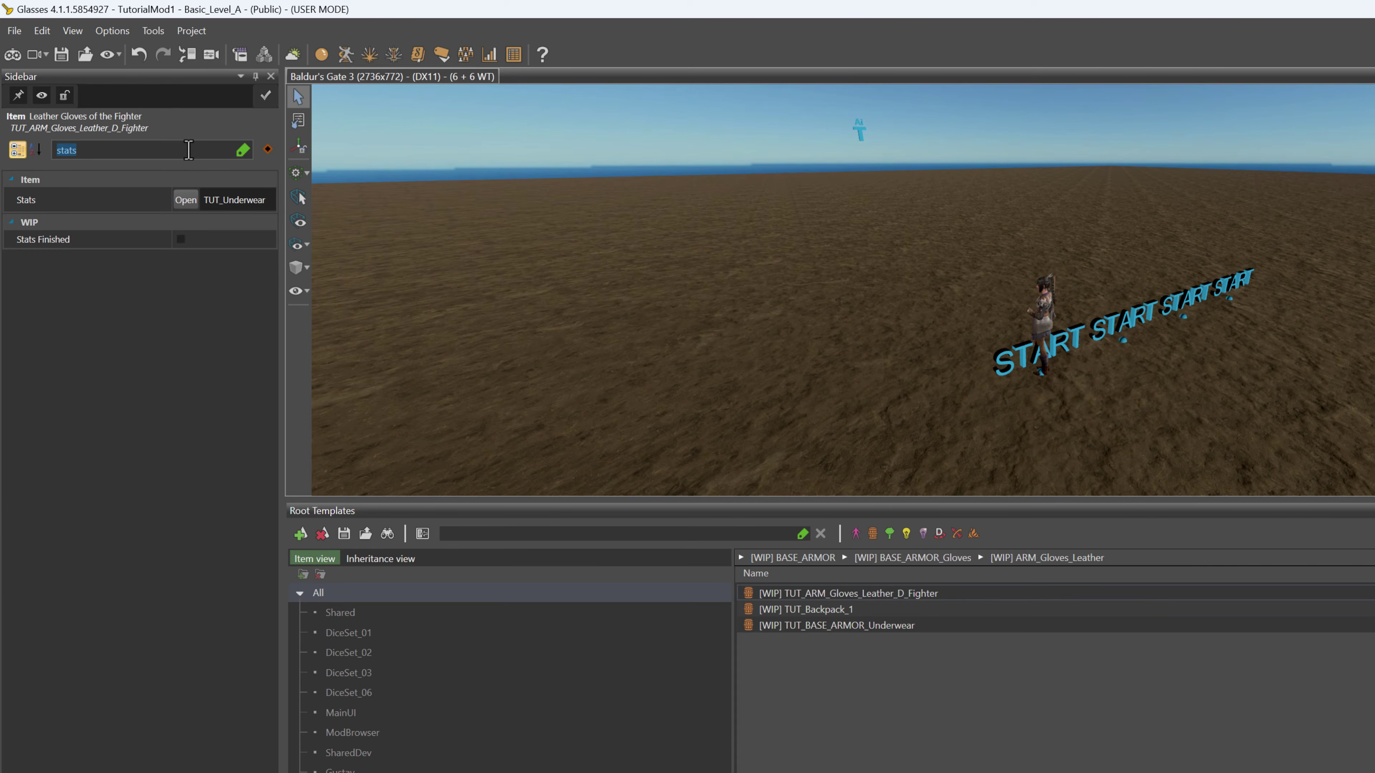
{"action": "key", "text": "BackSpace"}
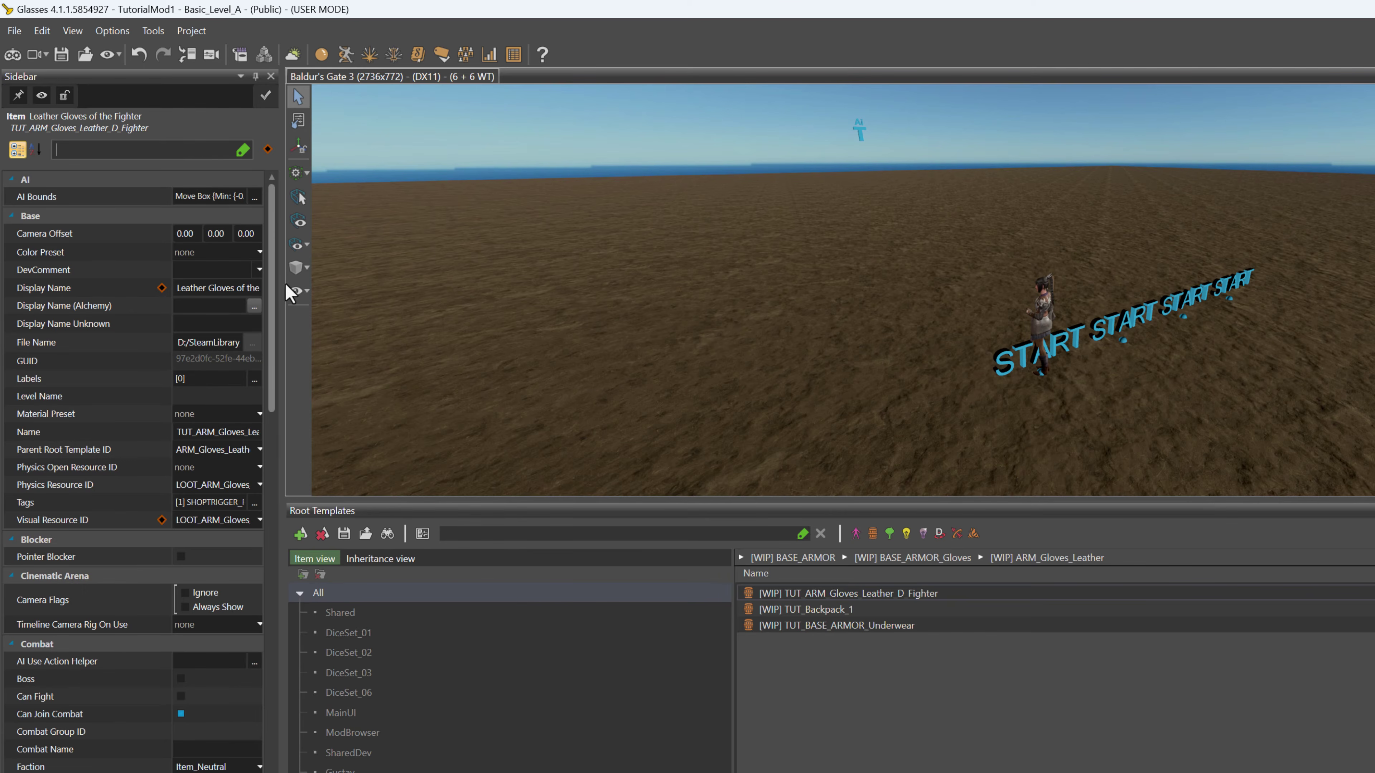
{"action": "left_click", "coordinate": [844, 610], "text": "ctrl"}
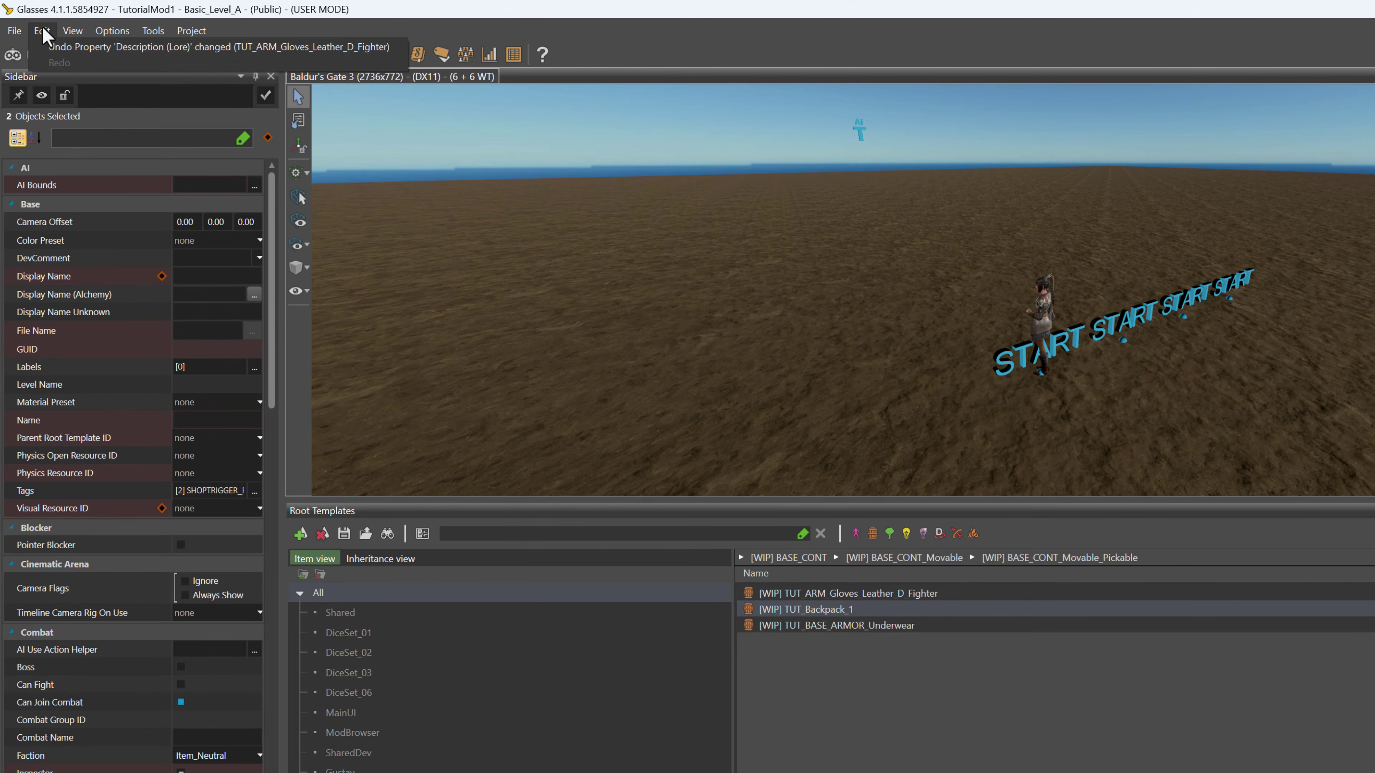
{"action": "left_click", "coordinate": [163, 30]}
{"action": "left_click", "coordinate": [161, 32]}
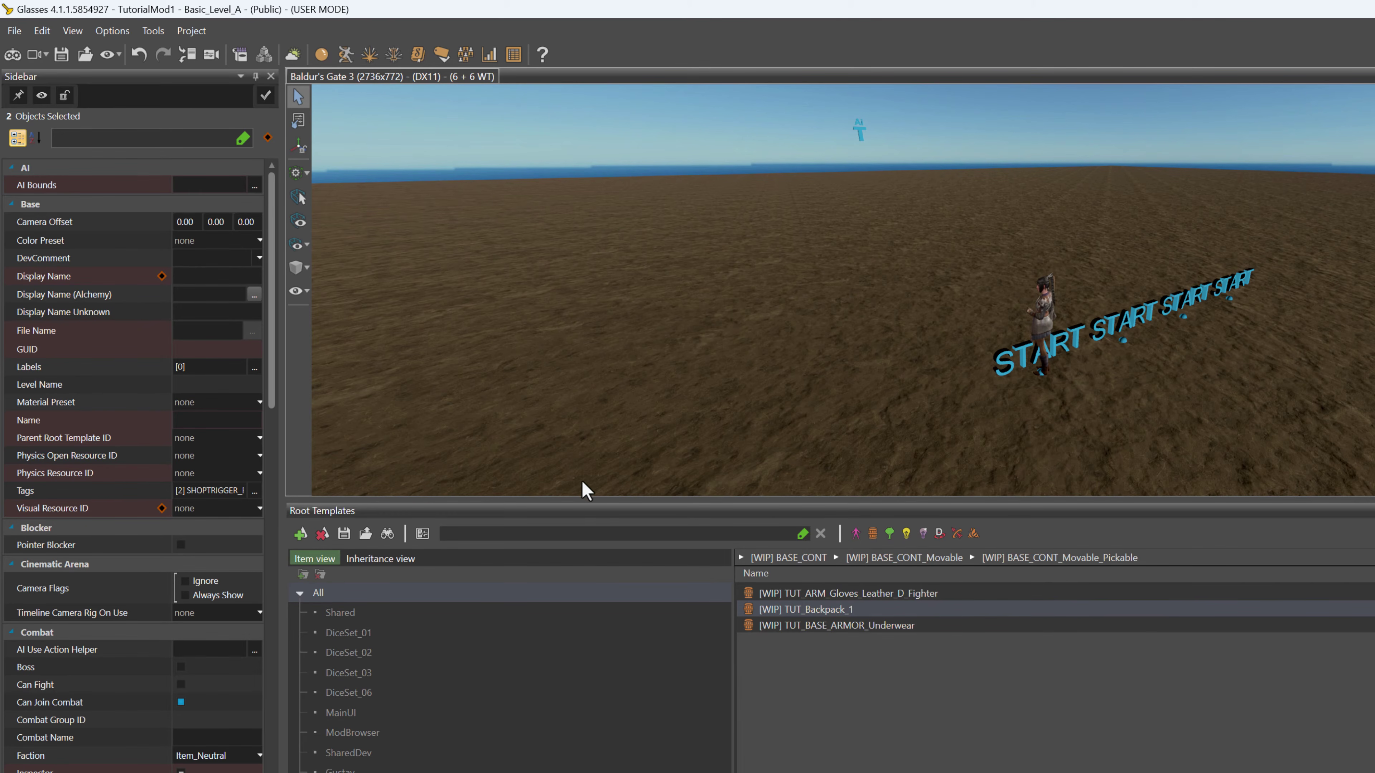
Select the underwear, backpack and fighter gloves templates in turn and examine which objects the property list shows as selected
{"action": "left_click", "coordinate": [818, 629]}
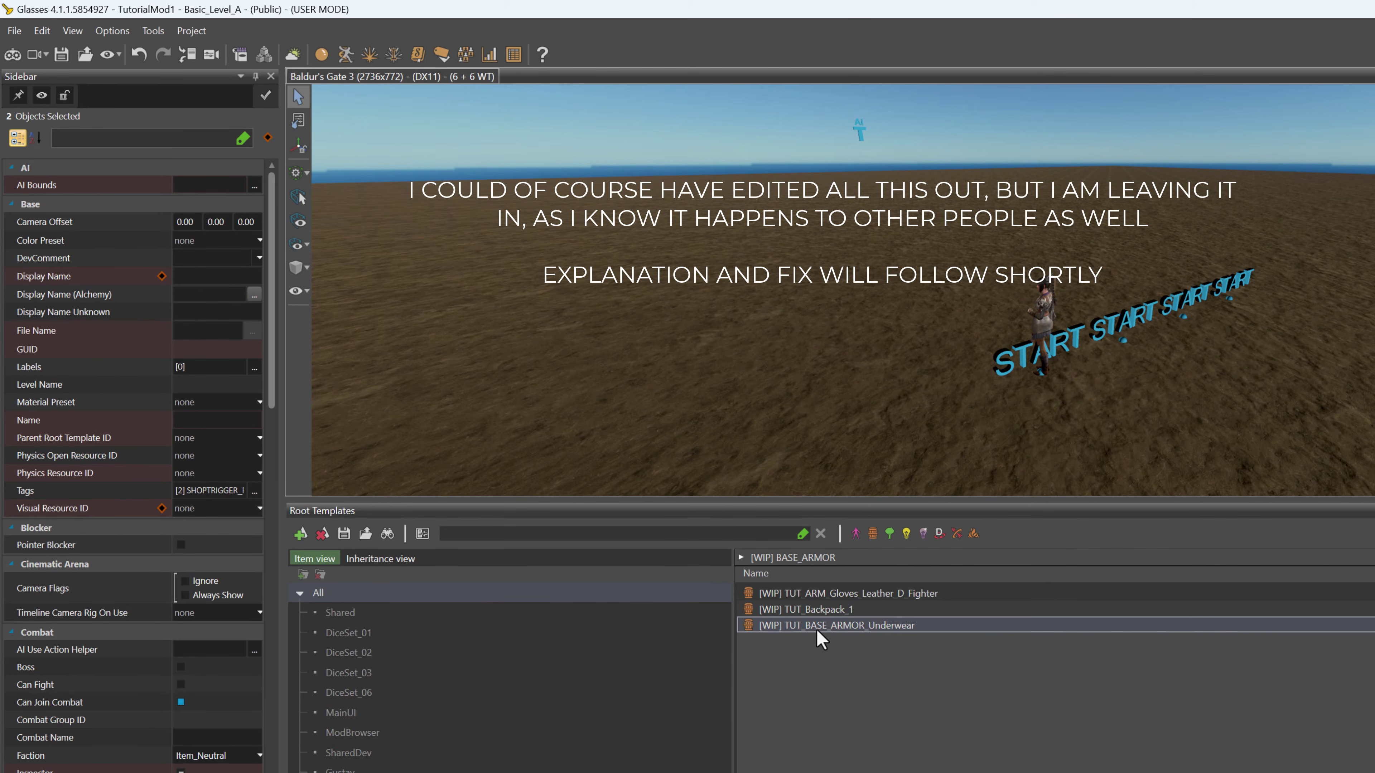
{"action": "left_click", "coordinate": [835, 610]}
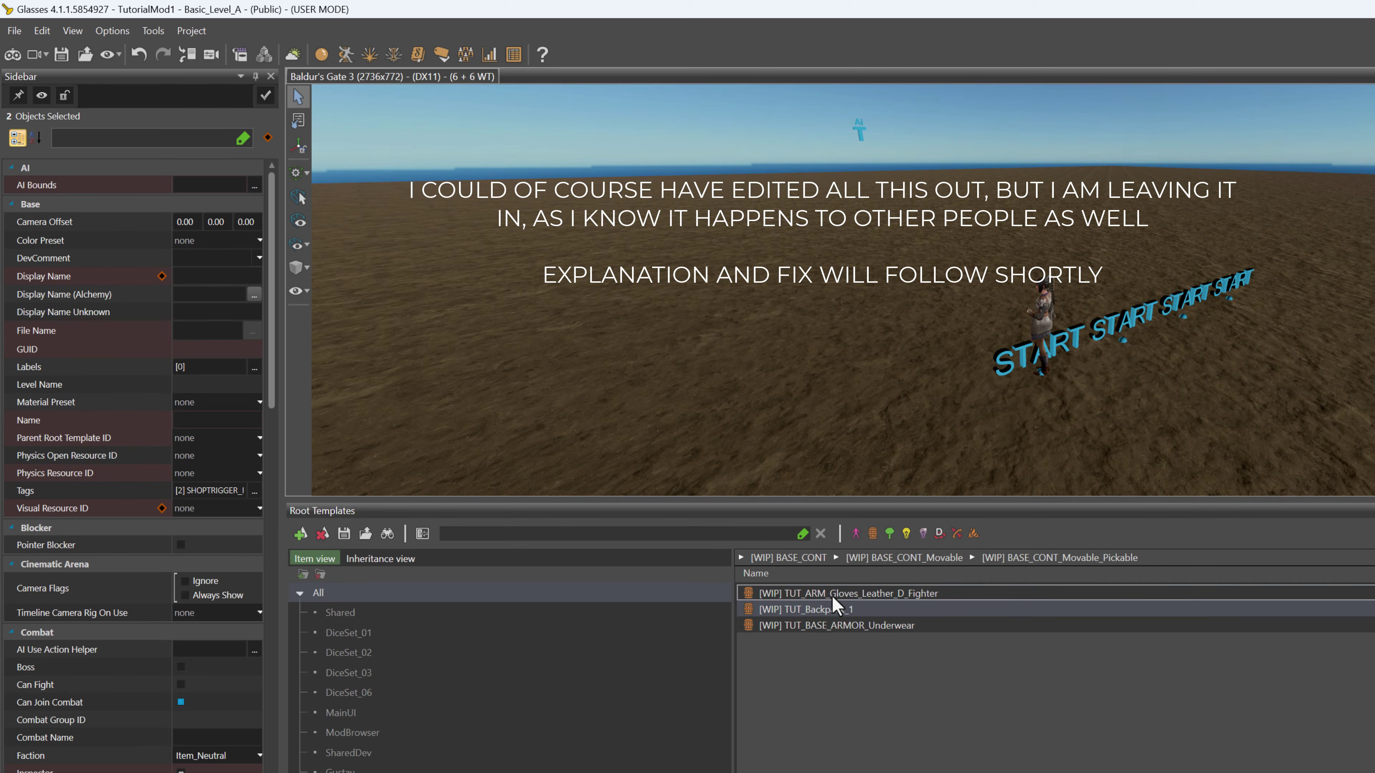
{"action": "left_click", "coordinate": [838, 593]}
{"action": "left_click", "coordinate": [822, 612]}
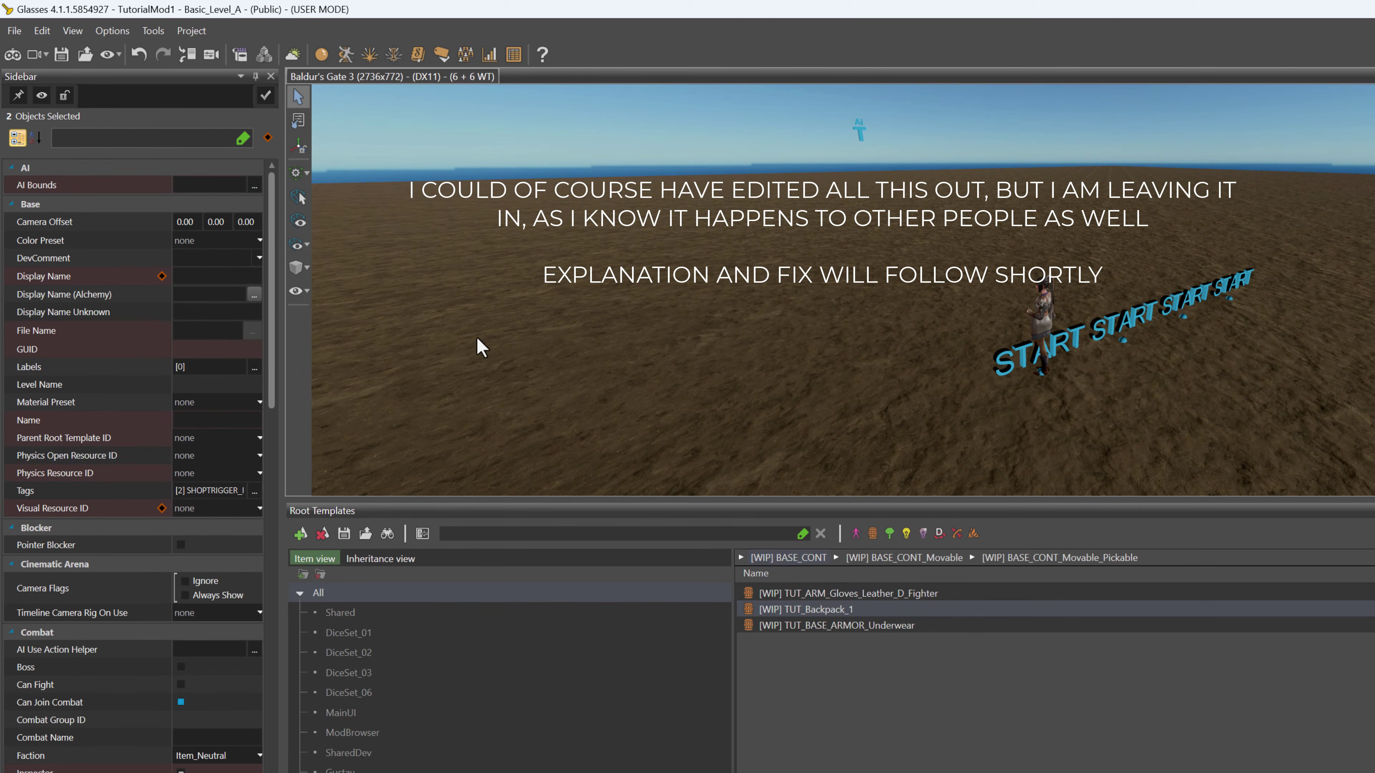
{"action": "left_click", "coordinate": [813, 592]}
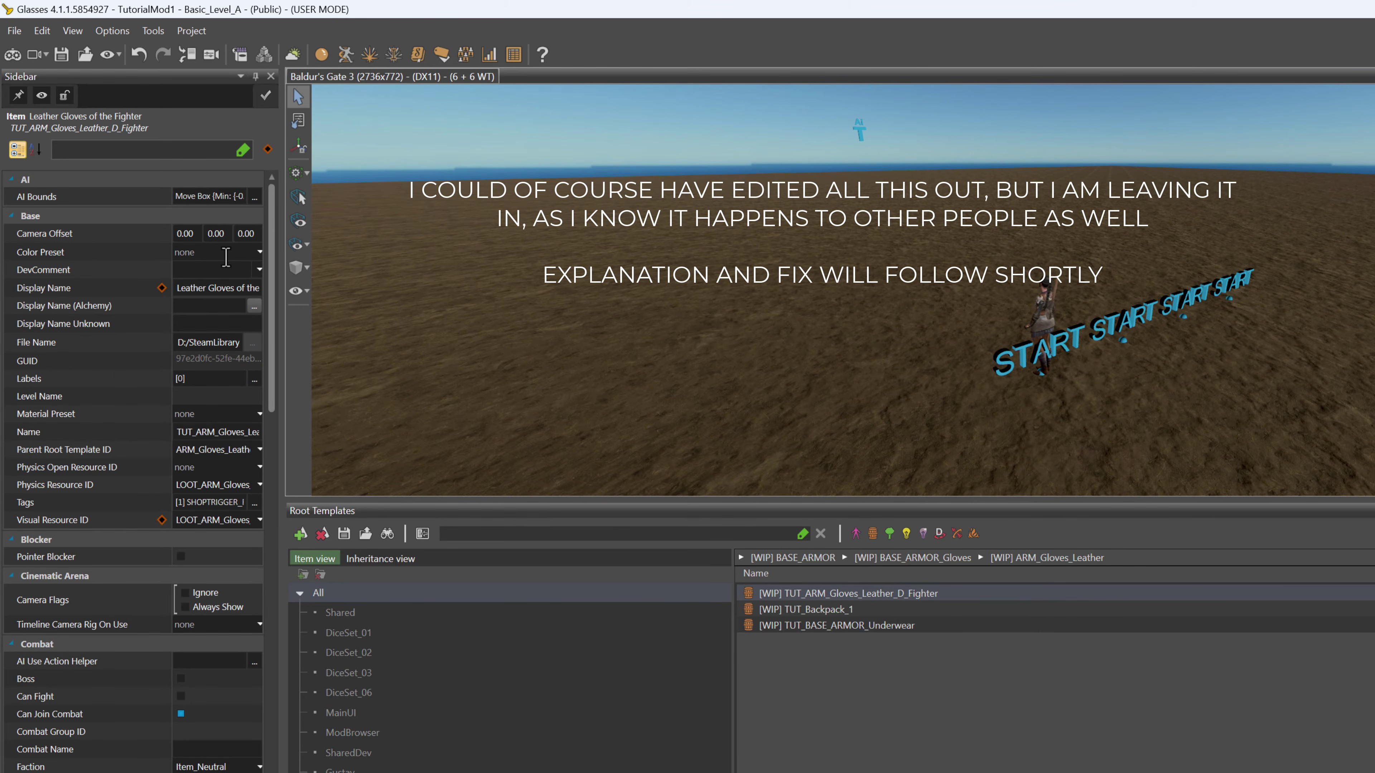
{"action": "left_click", "coordinate": [821, 611]}
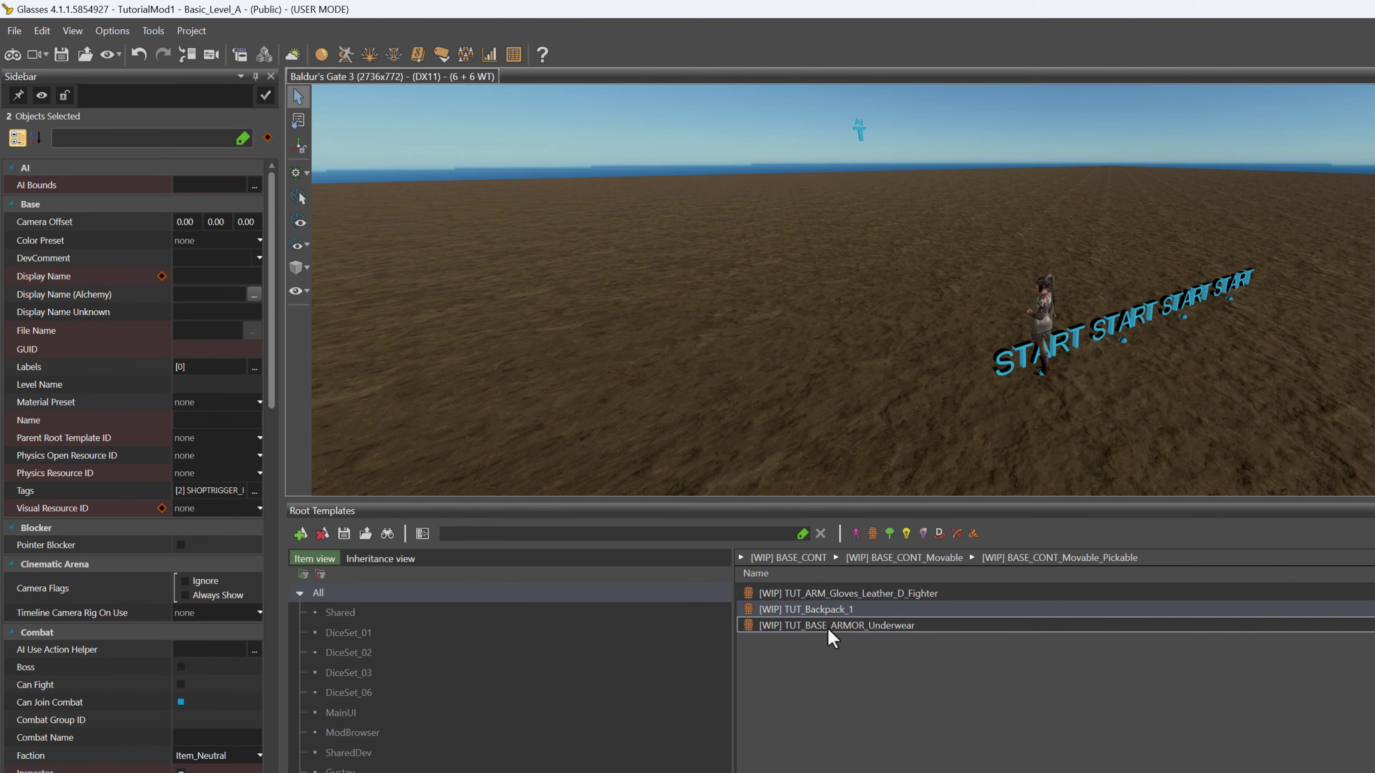
{"action": "left_click", "coordinate": [832, 626]}
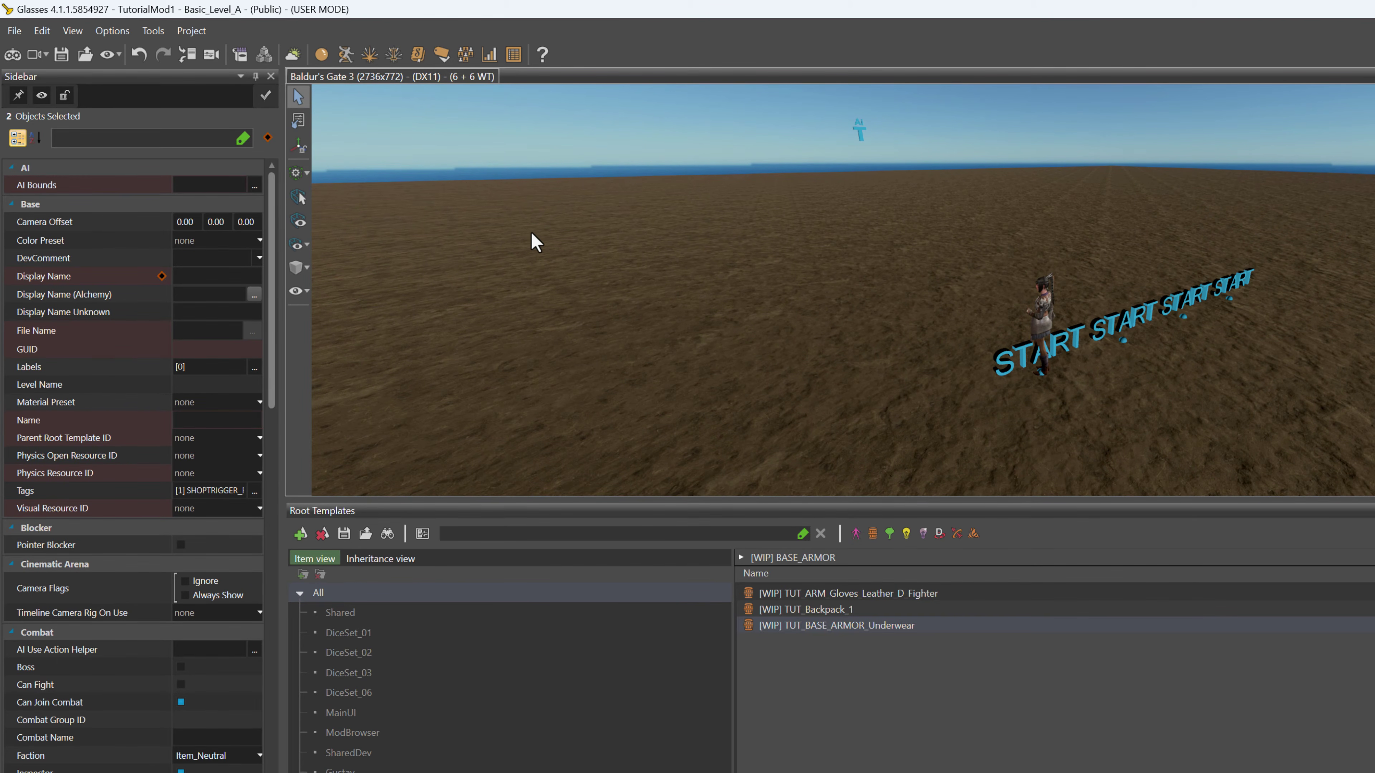
Reload the current level
{"action": "left_click", "coordinate": [155, 30]}
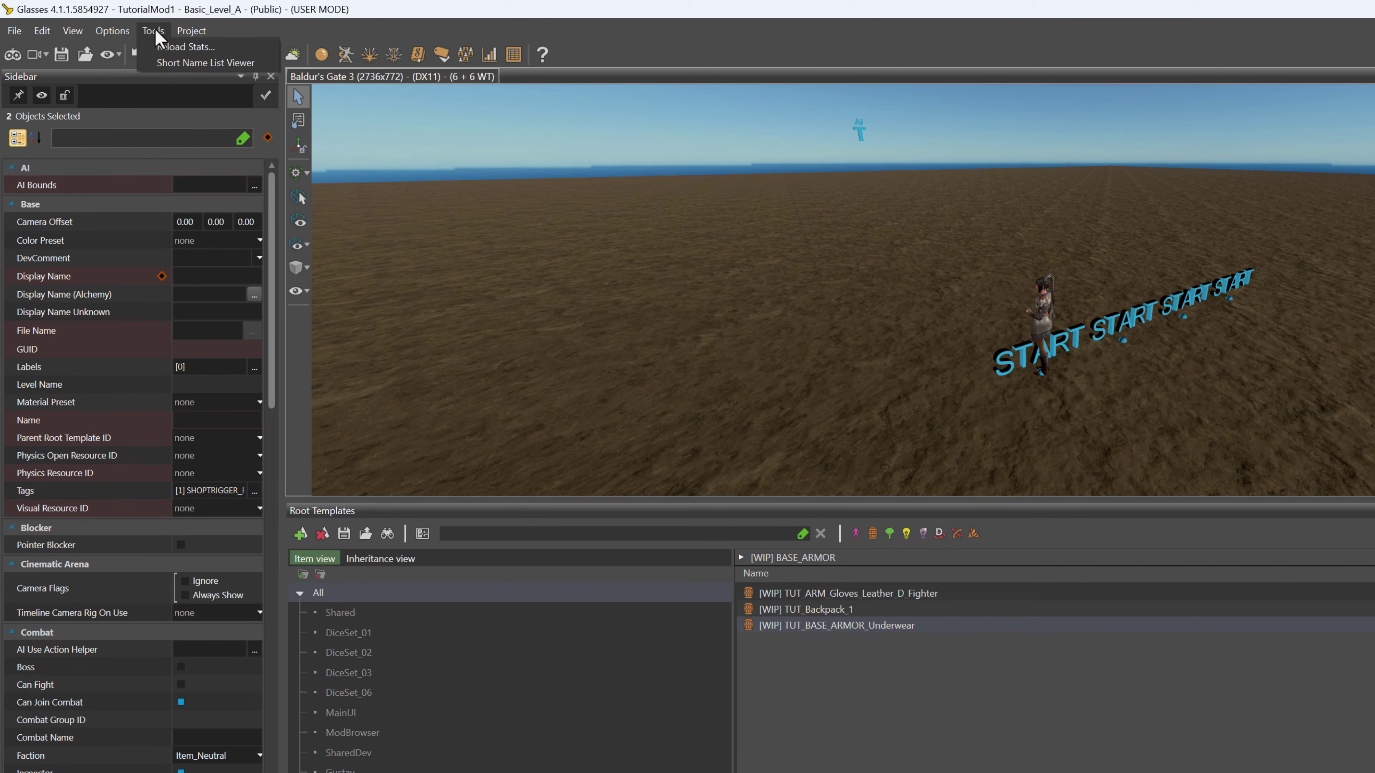
{"action": "mouse_move", "coordinate": [122, 31]}
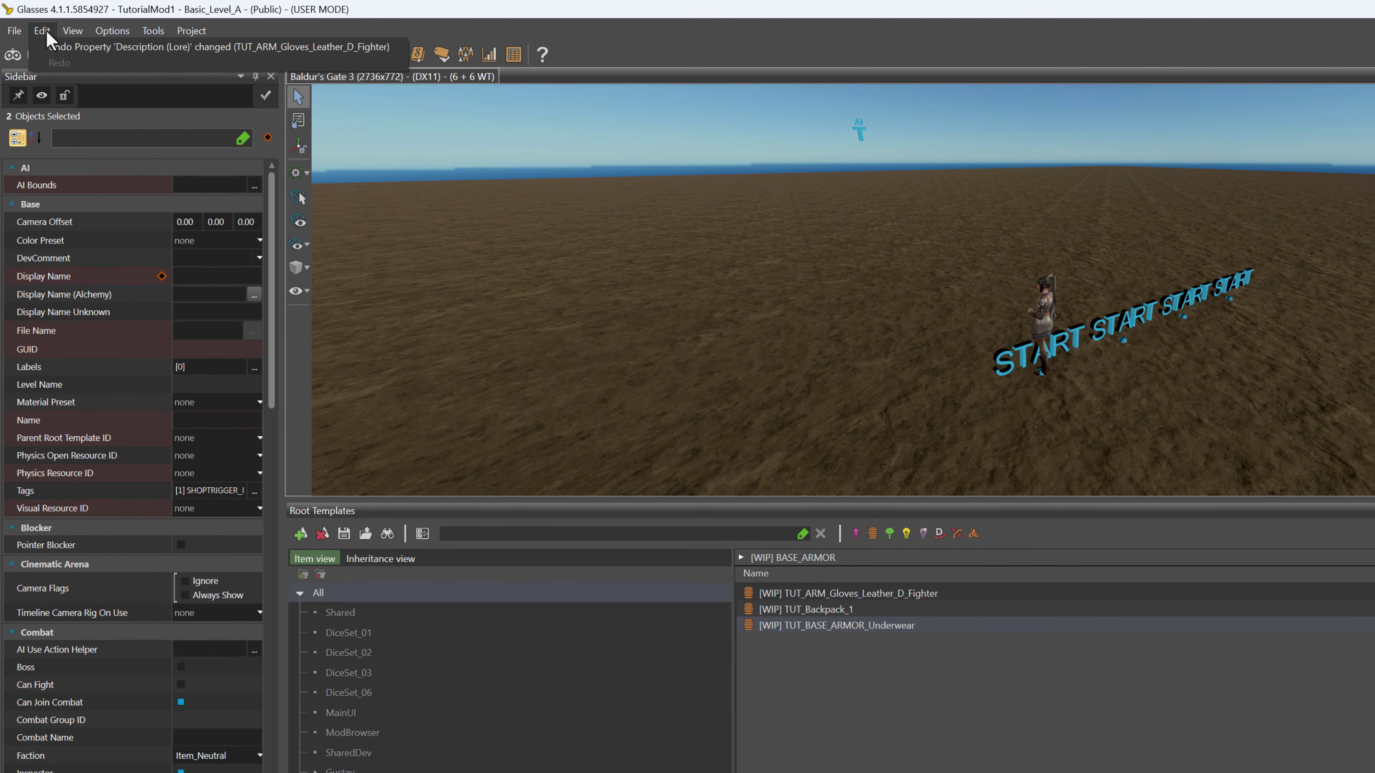
{"action": "left_click", "coordinate": [14, 31]}
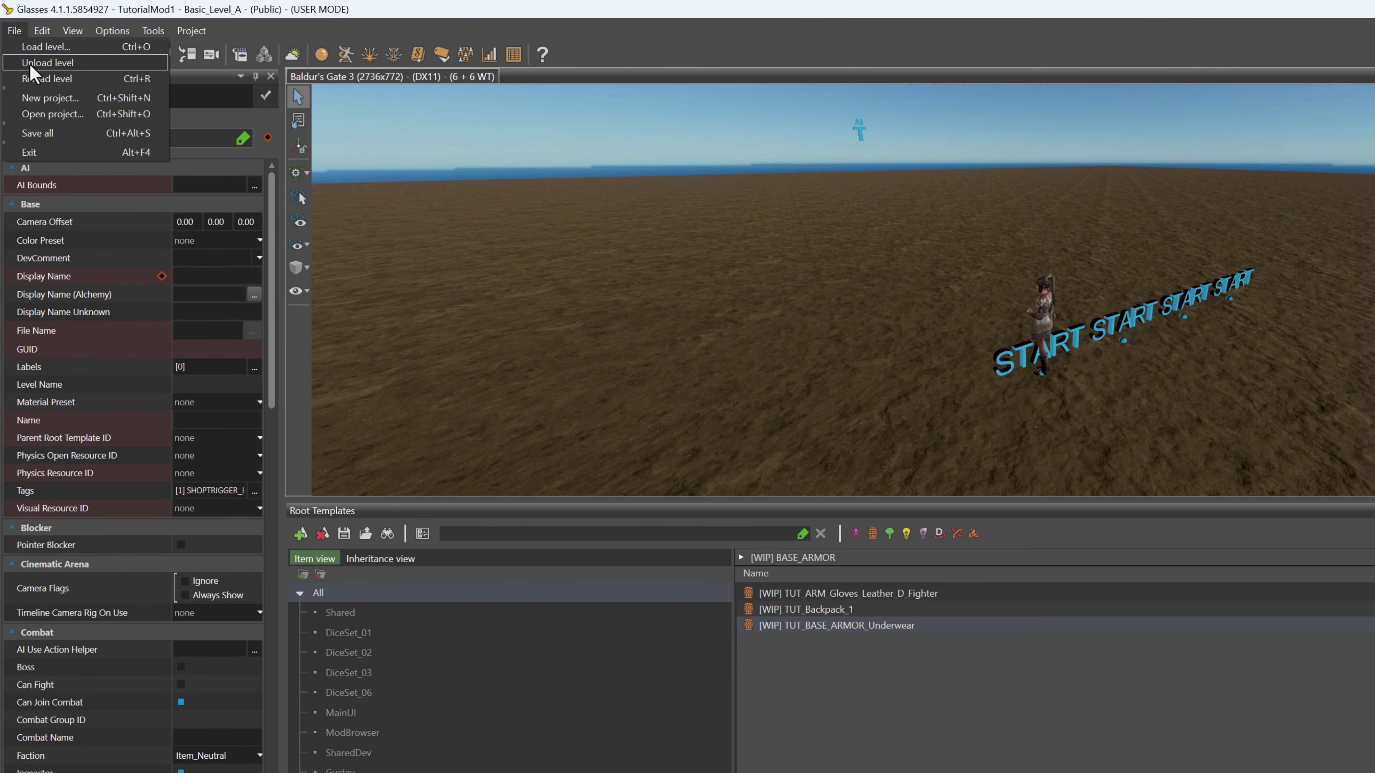
{"action": "left_click", "coordinate": [38, 81]}
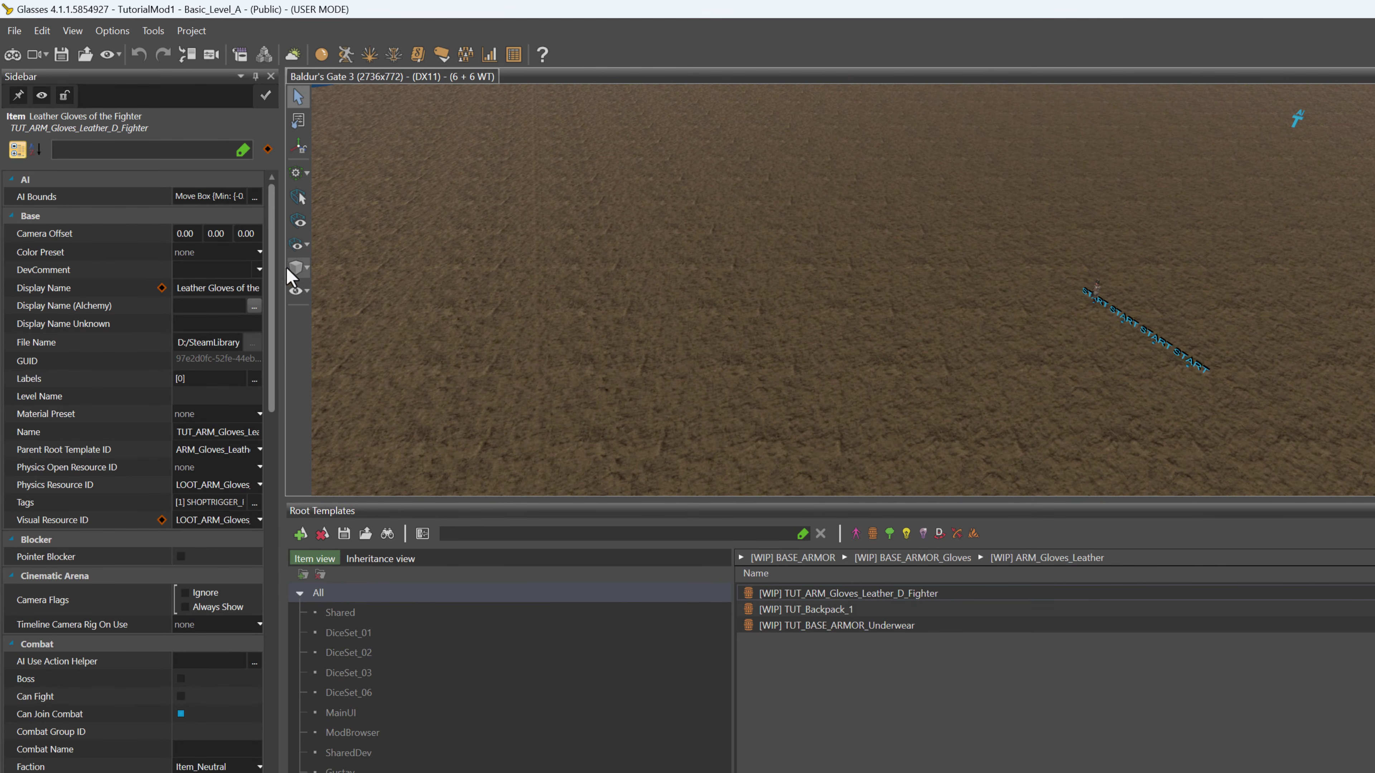
Select the fighter gloves template and filter its properties by "stats"
{"action": "left_click", "coordinate": [184, 287]}
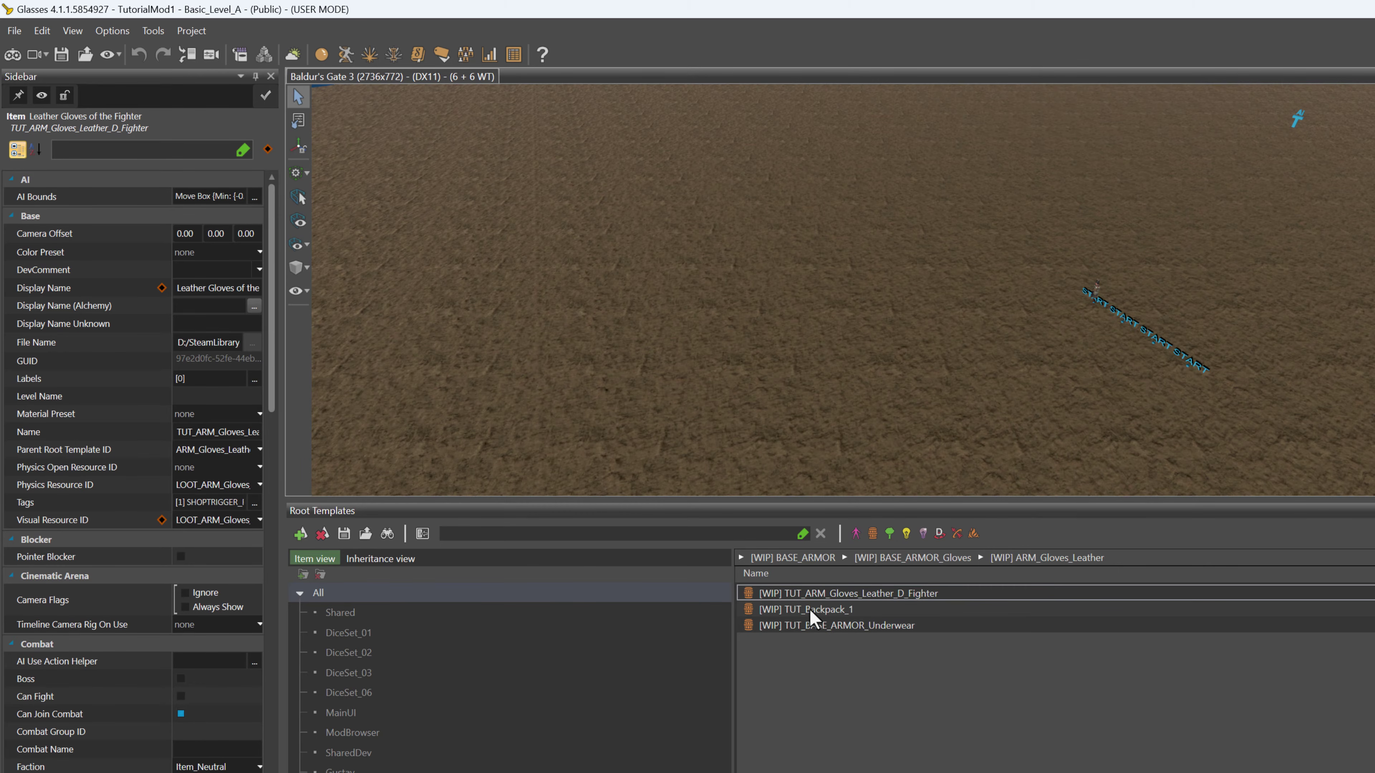
{"action": "left_click", "coordinate": [829, 627], "text": "ctrl"}
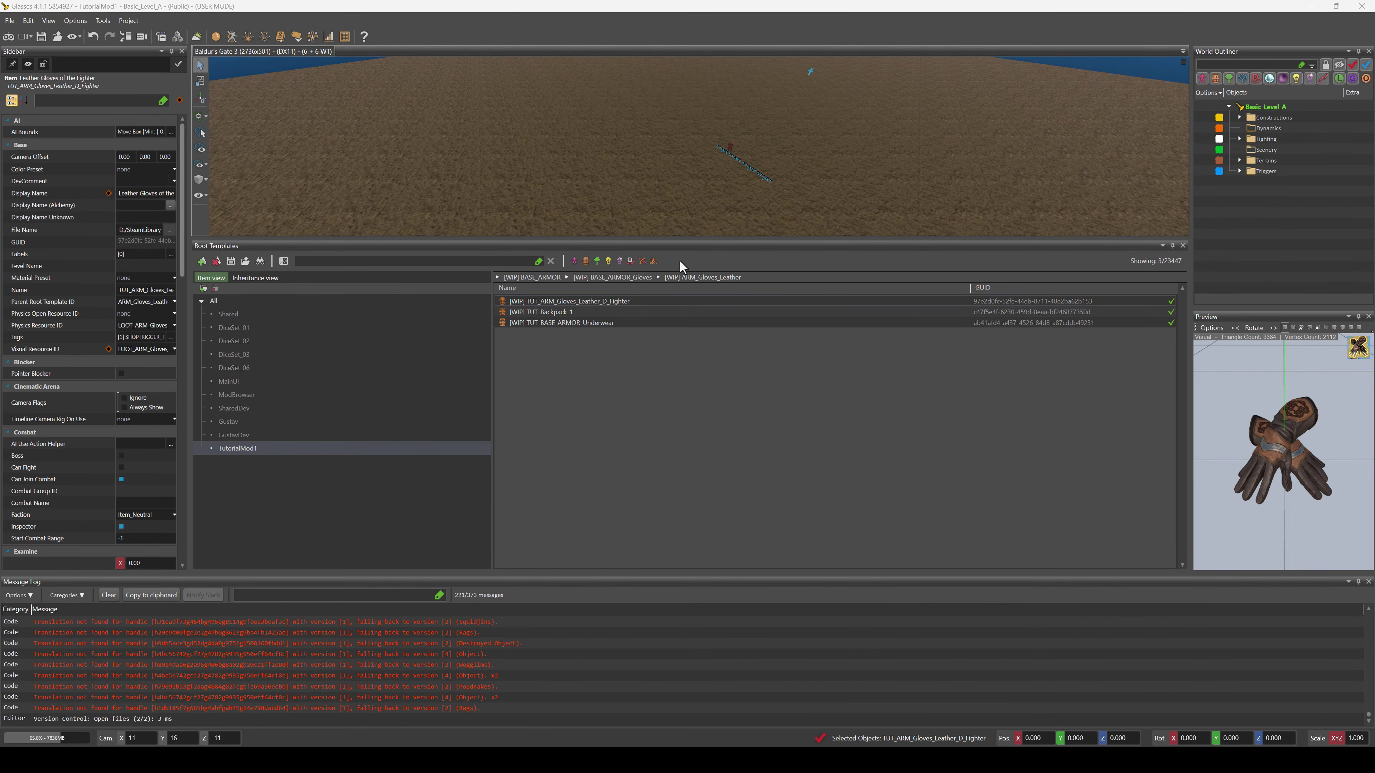
{"action": "left_click", "coordinate": [541, 301]}
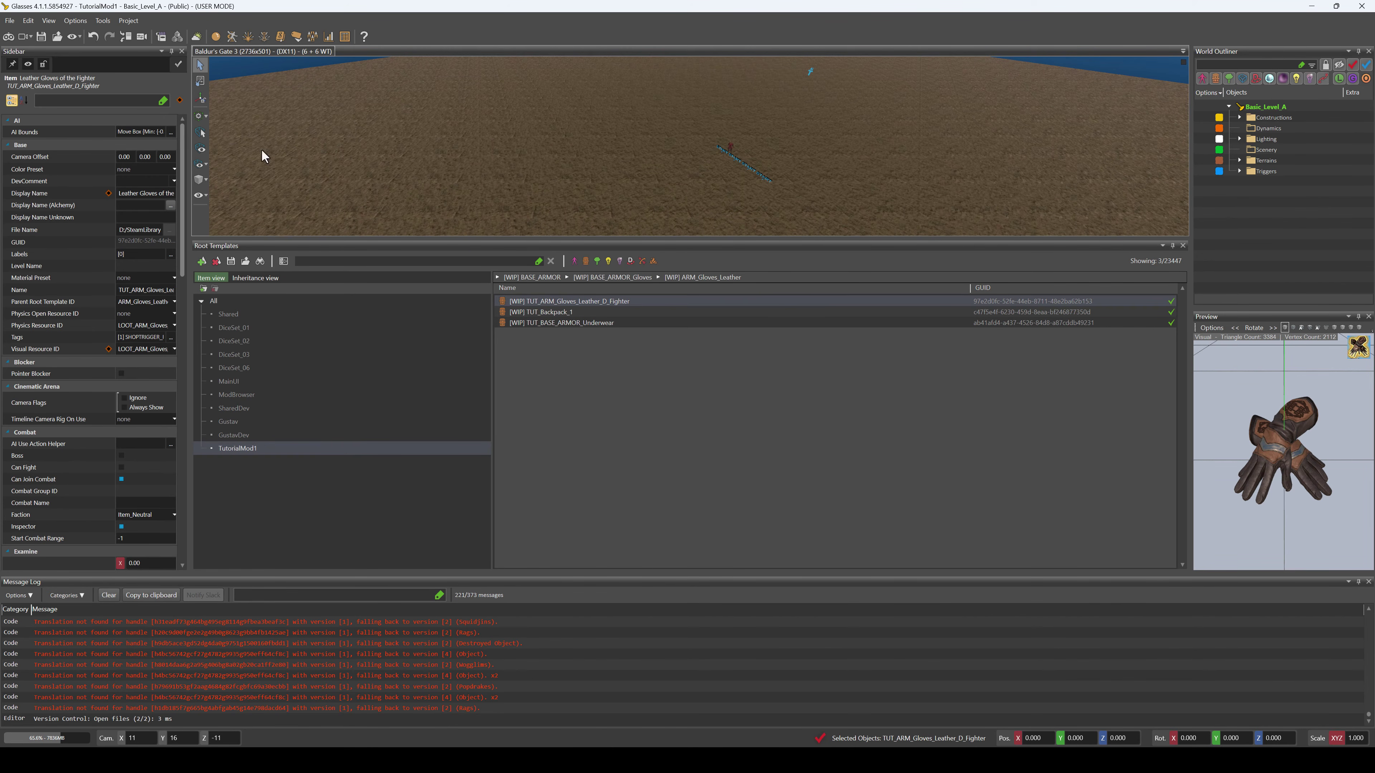
{"action": "left_click", "coordinate": [101, 100]}
{"action": "type", "text": "stat"}
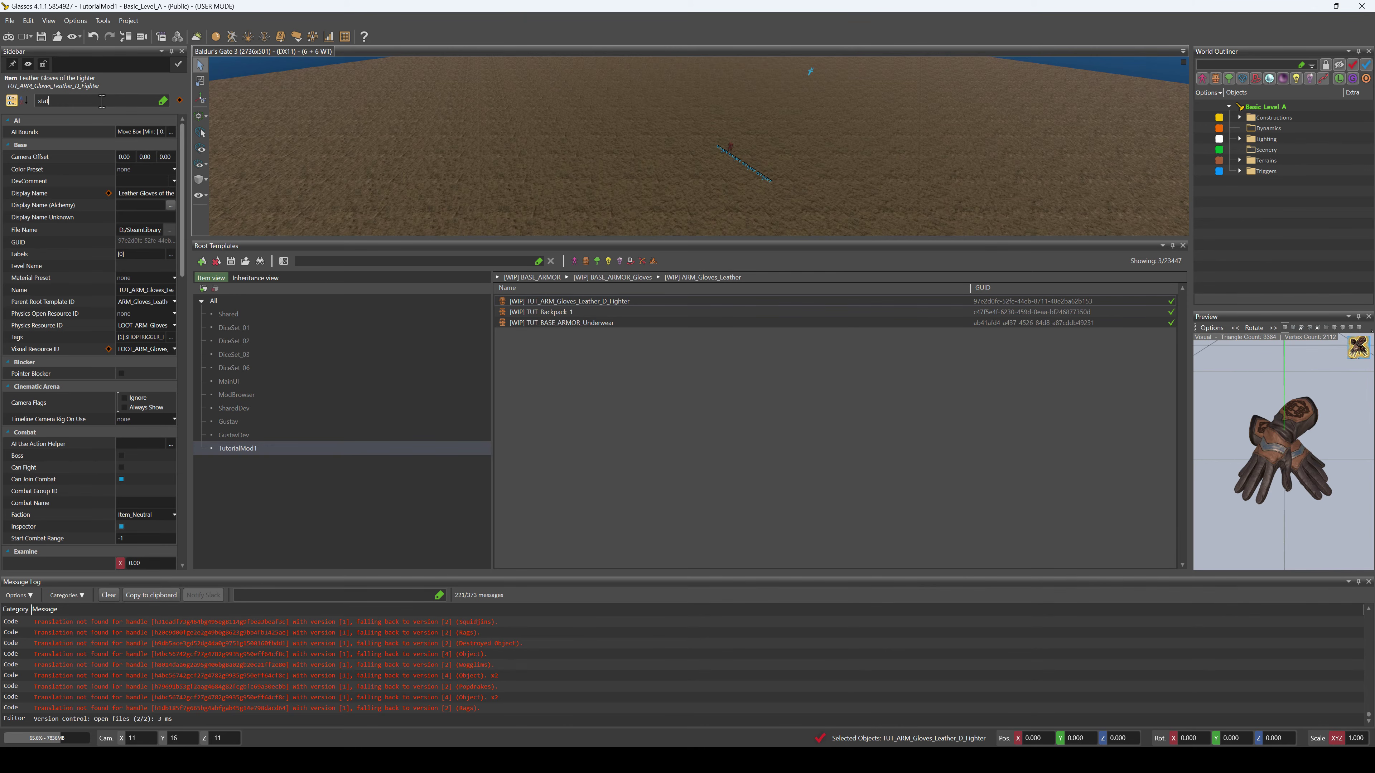
{"action": "type", "text": "s"}
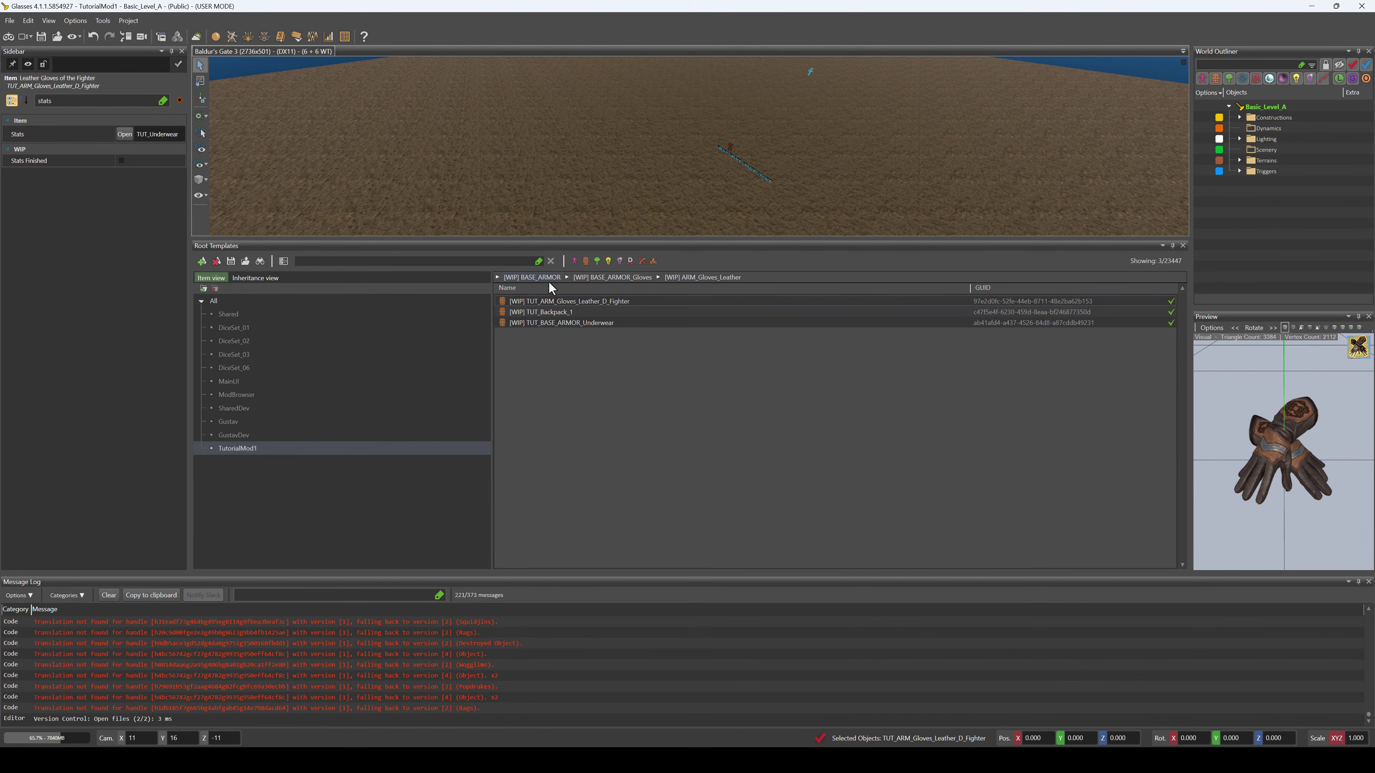
Compare the Stats values of the fighter gloves, backpack and underwear templates, ending on the gloves
{"action": "left_click", "coordinate": [554, 302]}
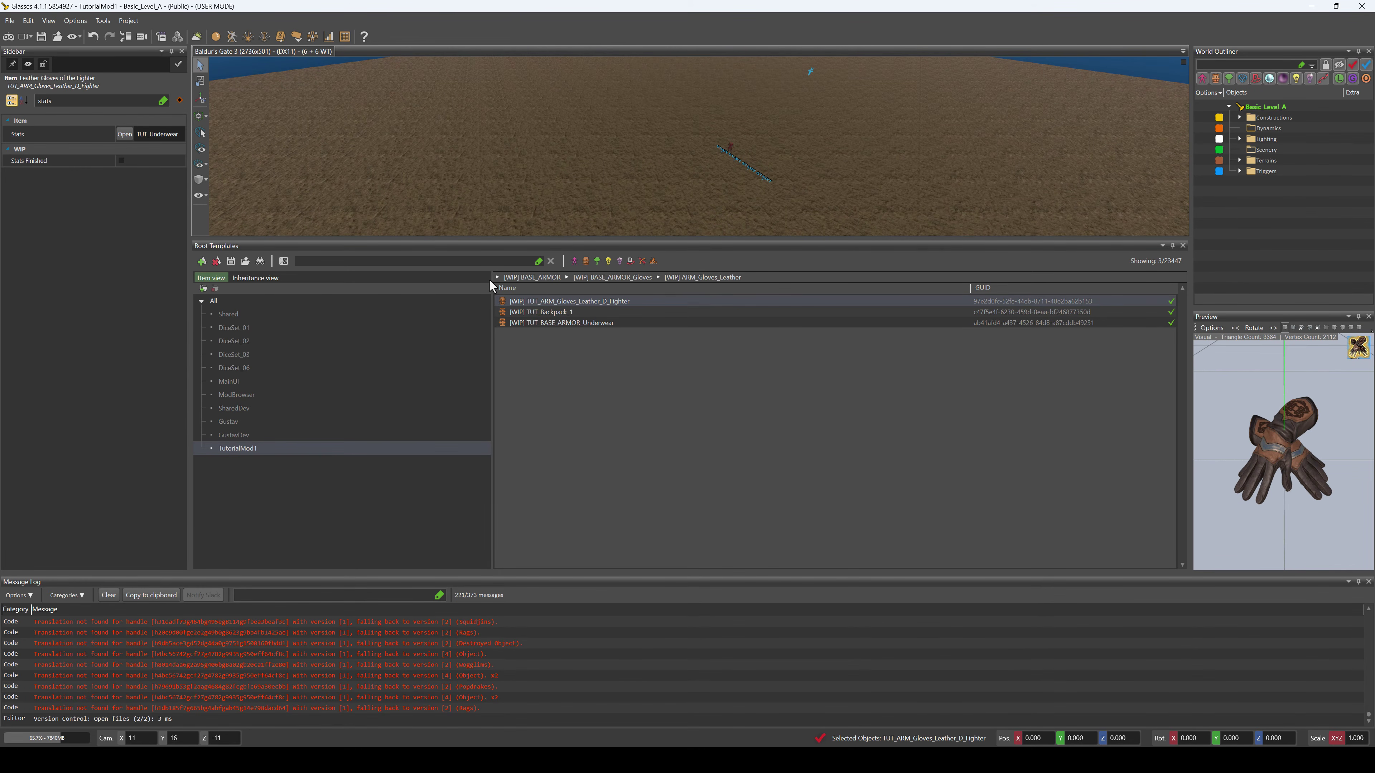
{"action": "left_click", "coordinate": [549, 312]}
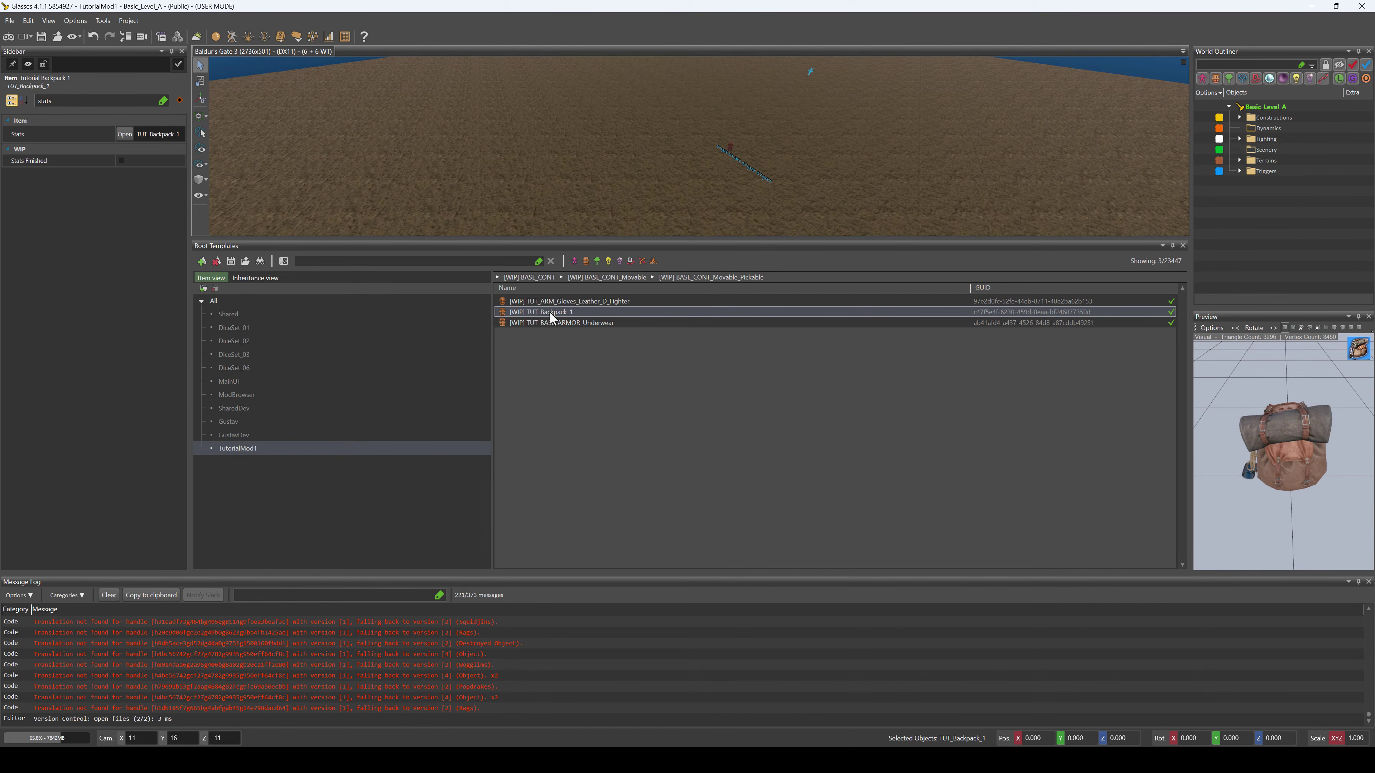
{"action": "left_click", "coordinate": [555, 324]}
{"action": "left_click", "coordinate": [571, 301]}
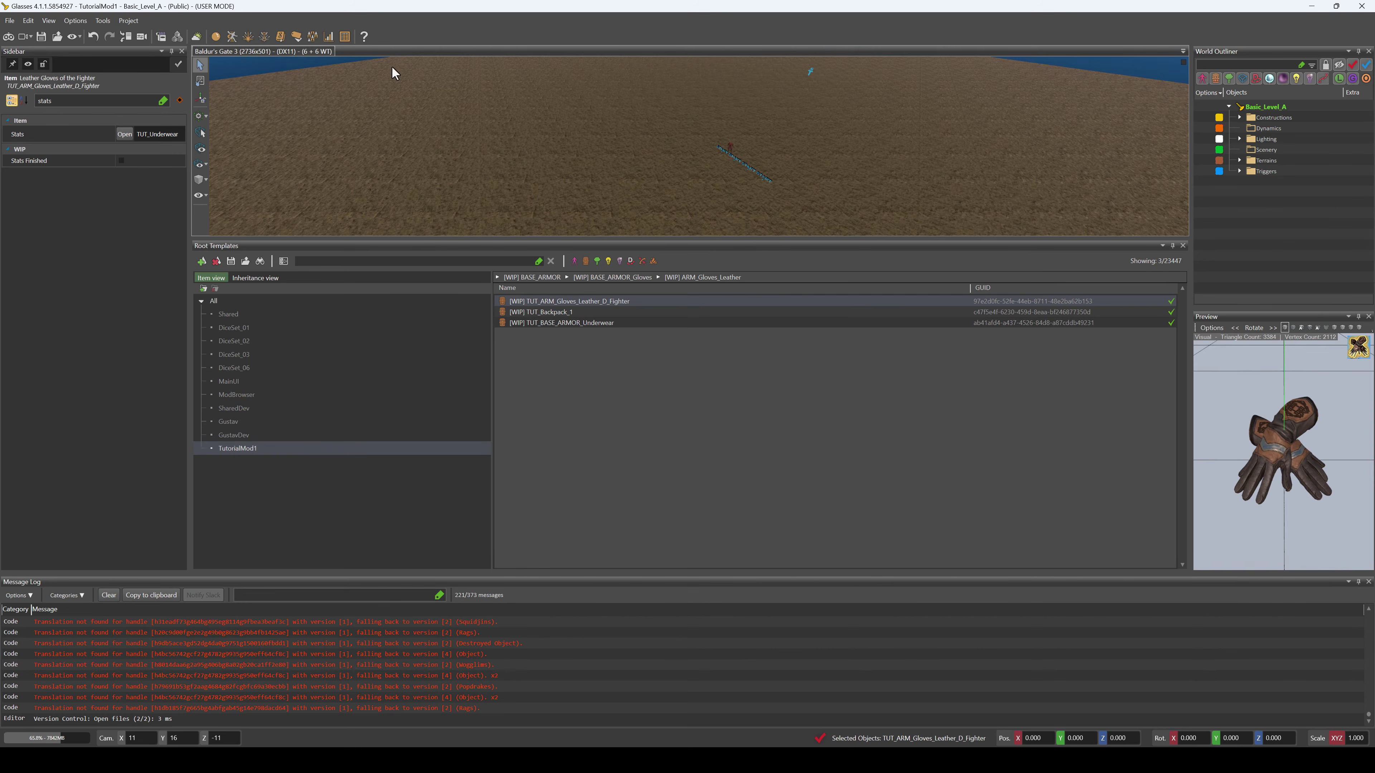
Open TutorialMod1's Armor table in the Stats Editor and copy the fighter gloves' entry name
{"action": "left_click", "coordinate": [331, 41]}
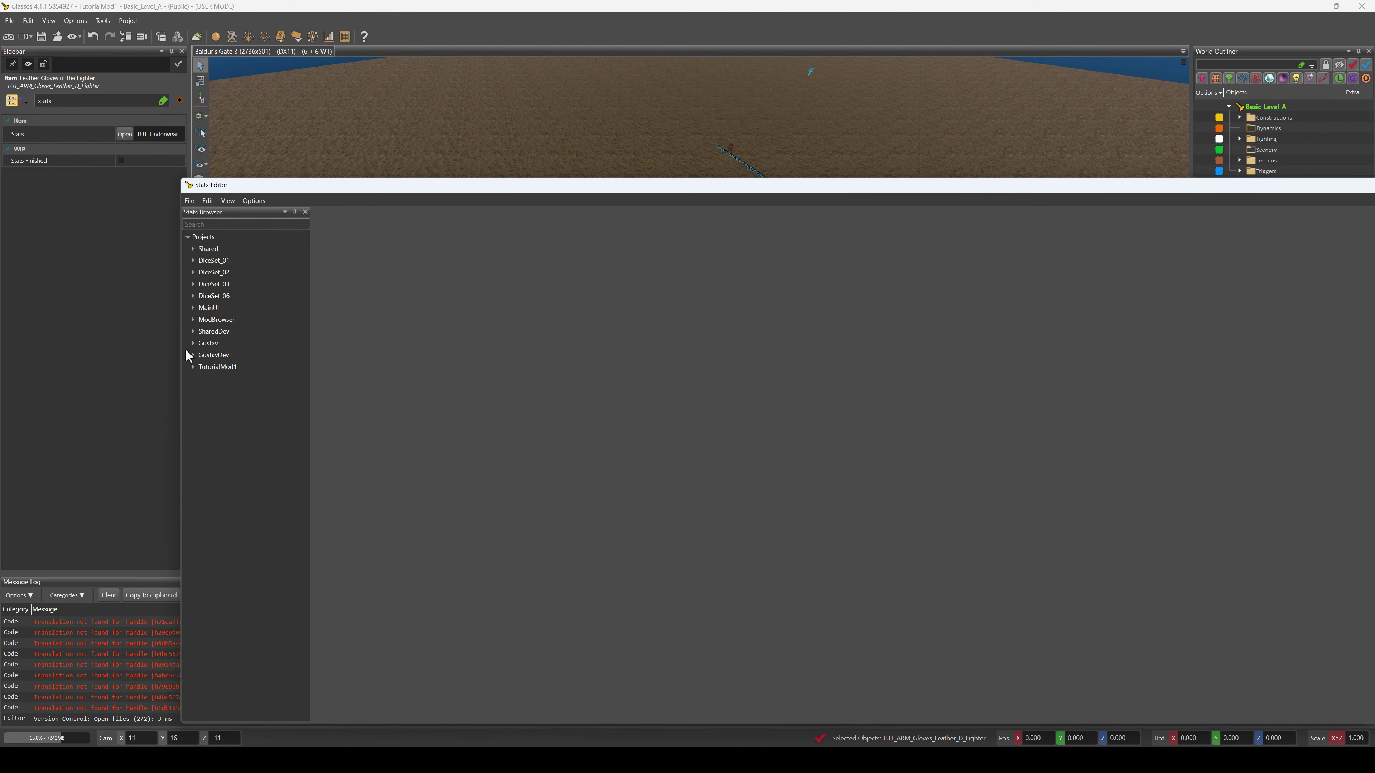
{"action": "left_click", "coordinate": [192, 367]}
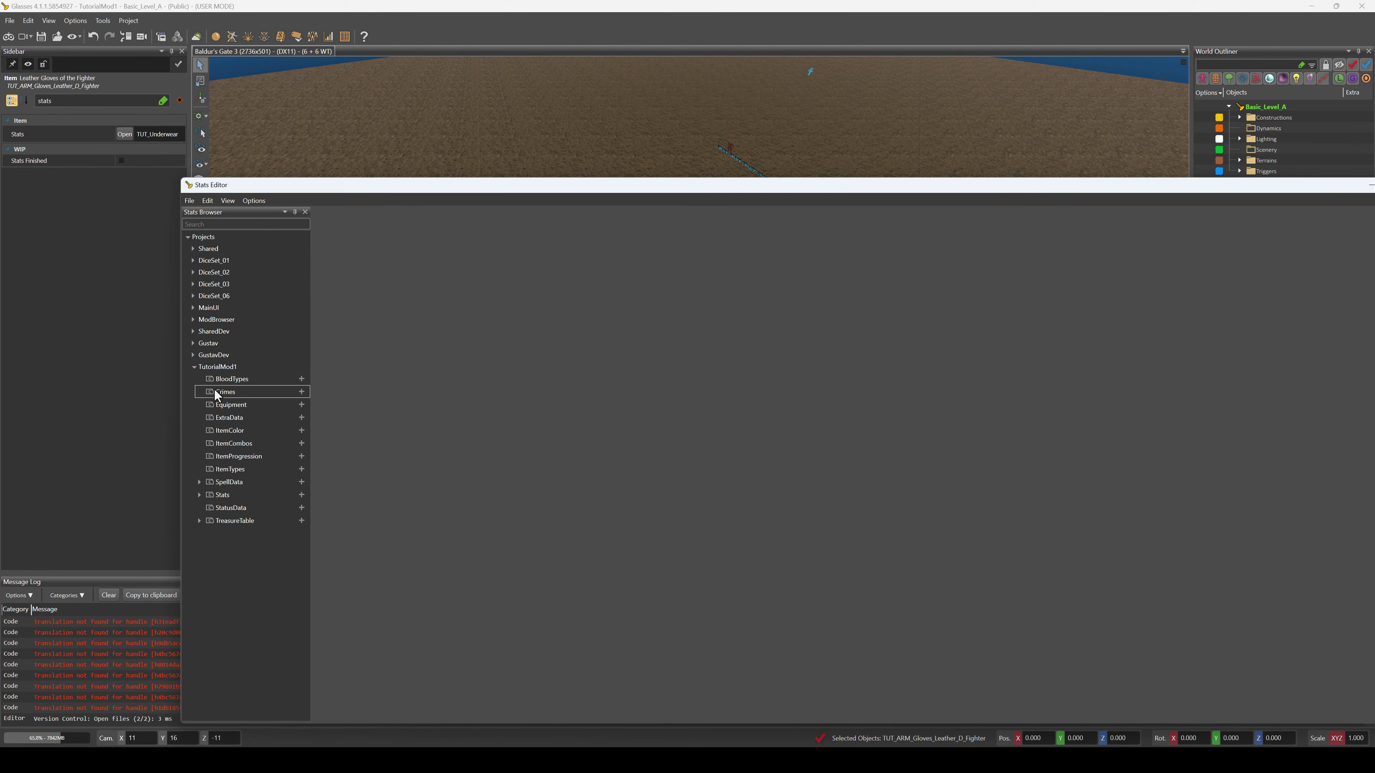
{"action": "left_click", "coordinate": [197, 495]}
{"action": "double_click", "coordinate": [222, 506]}
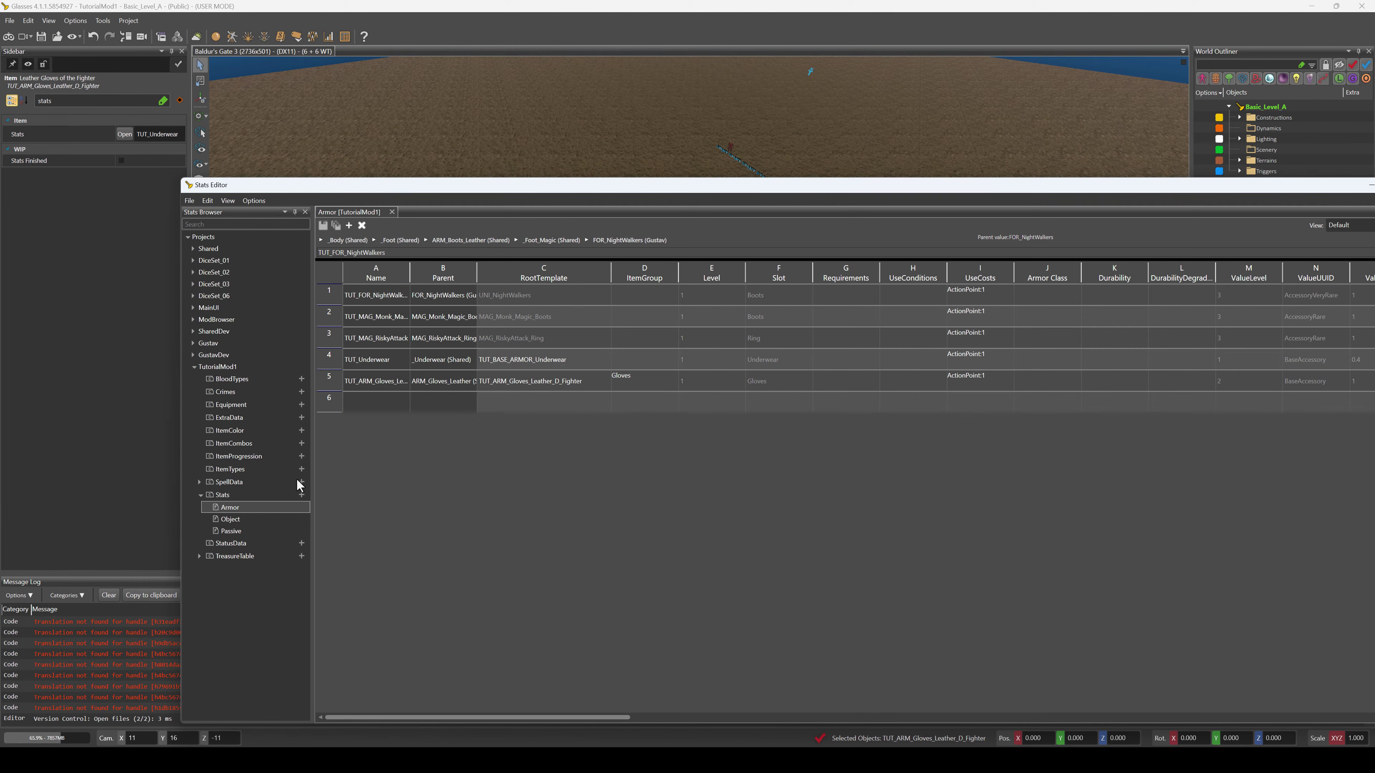
{"action": "left_click", "coordinate": [364, 382]}
{"action": "right_click", "coordinate": [364, 382]}
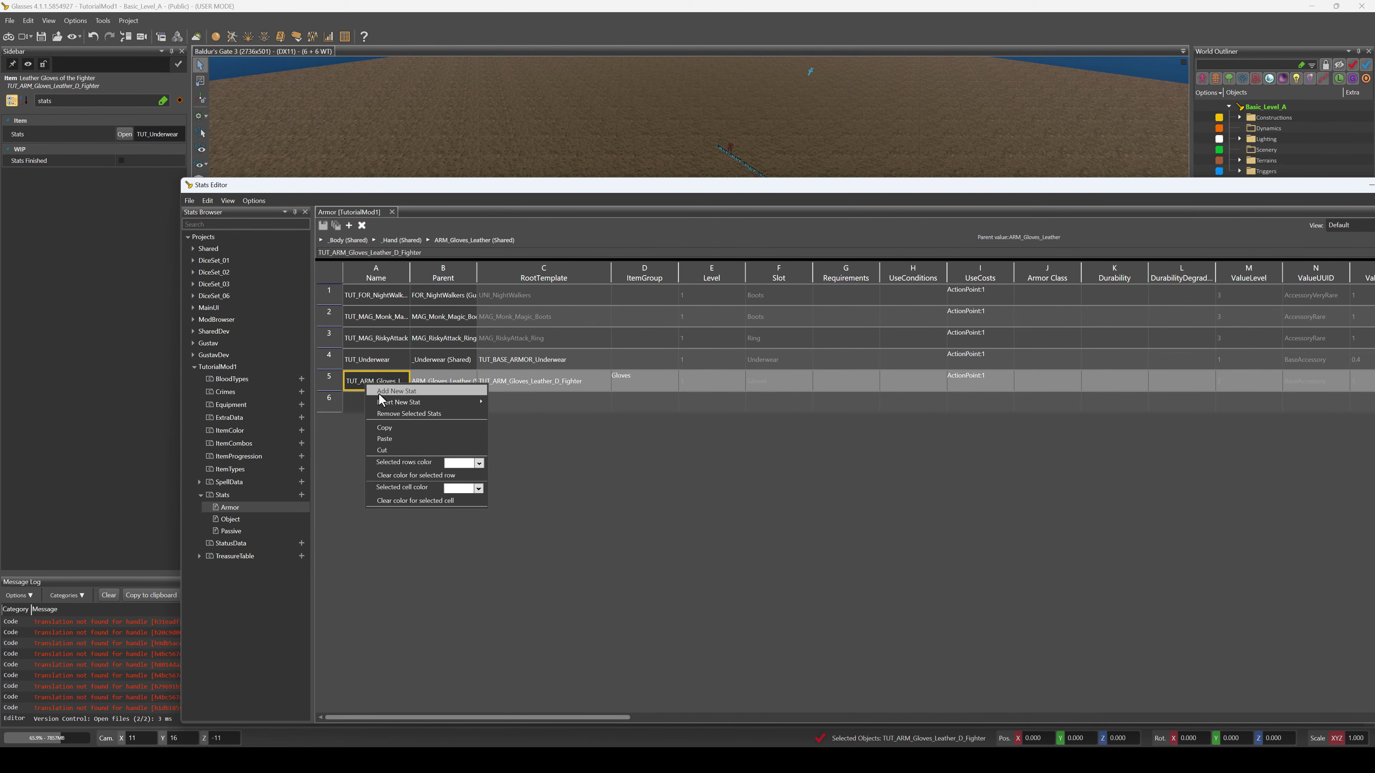
{"action": "left_click", "coordinate": [382, 427]}
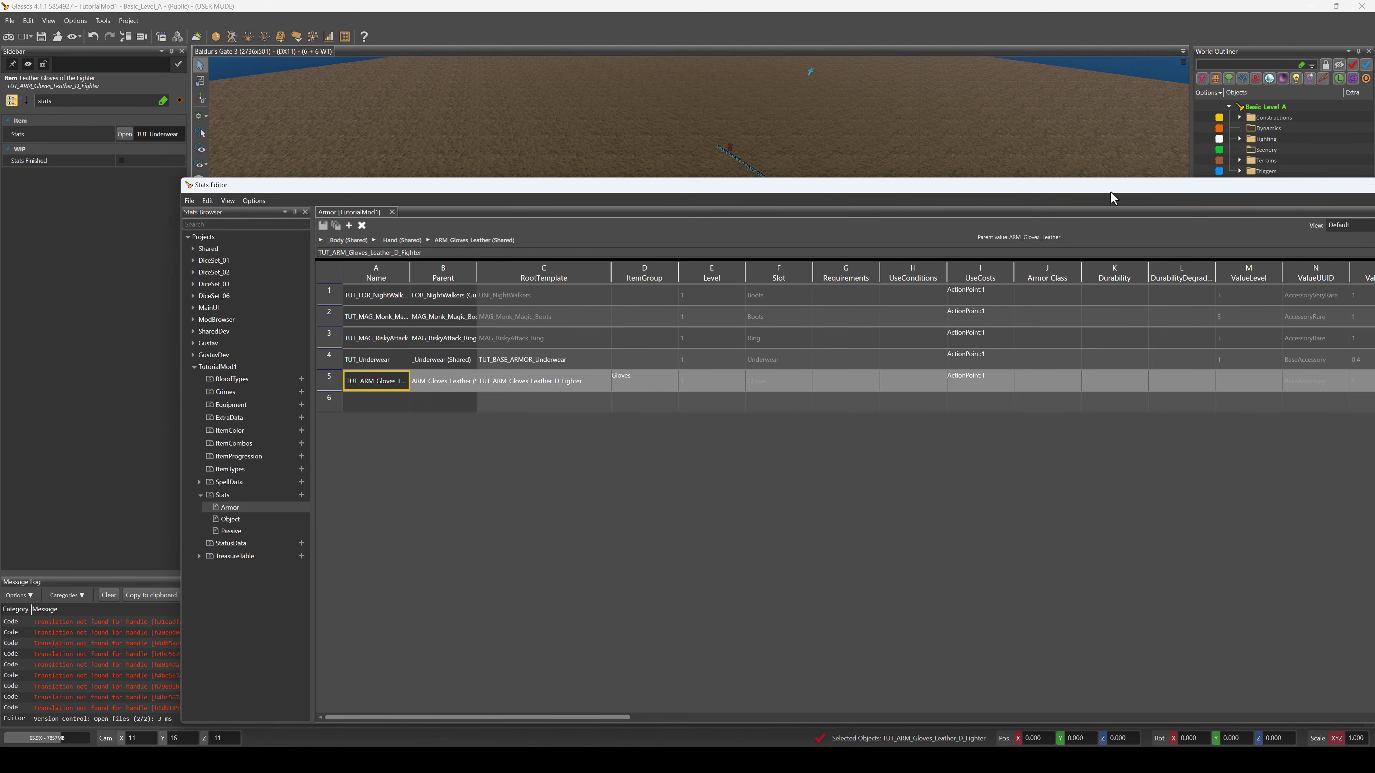
Set the fighter gloves template's Stats to the copied TUT_ARM_Gloves_Leather_D_Fighter name
{"action": "left_click", "coordinate": [113, 204]}
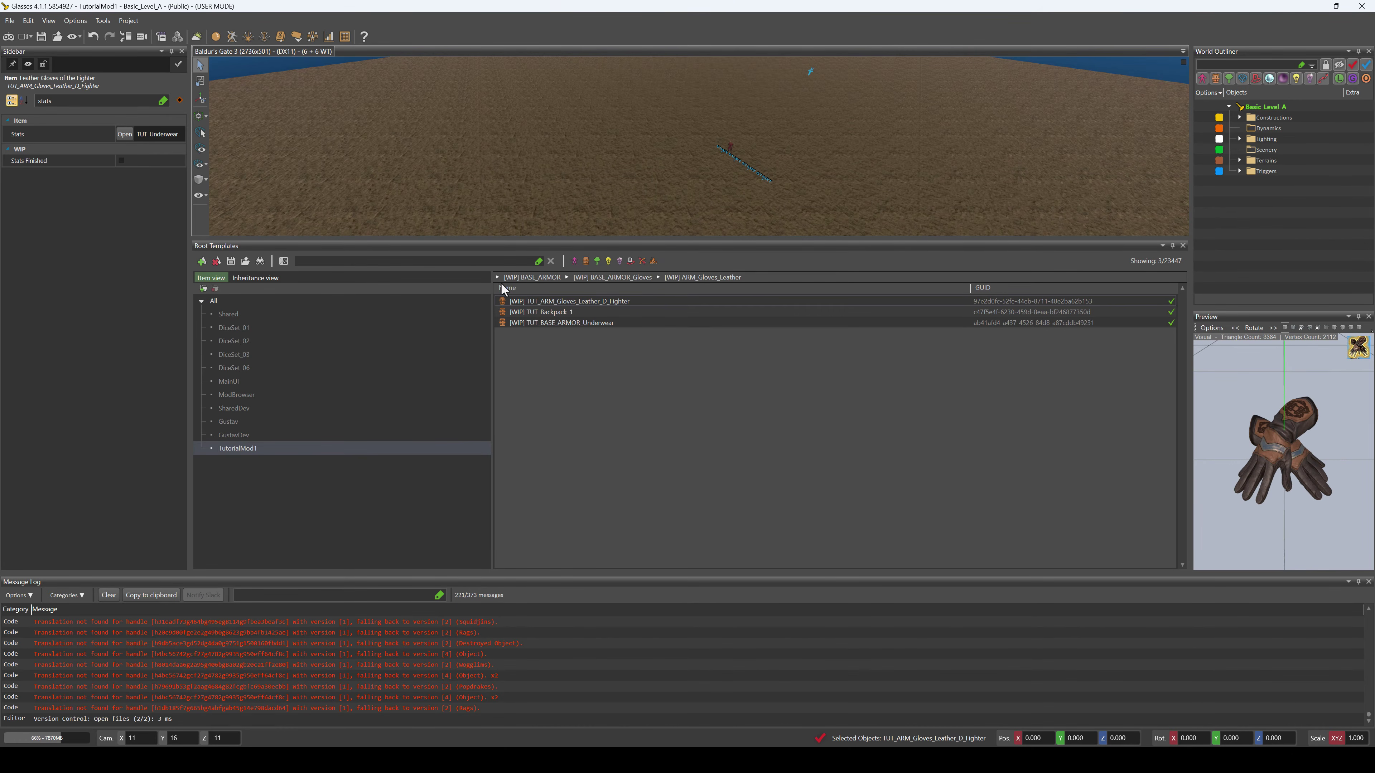
{"action": "left_click", "coordinate": [554, 303]}
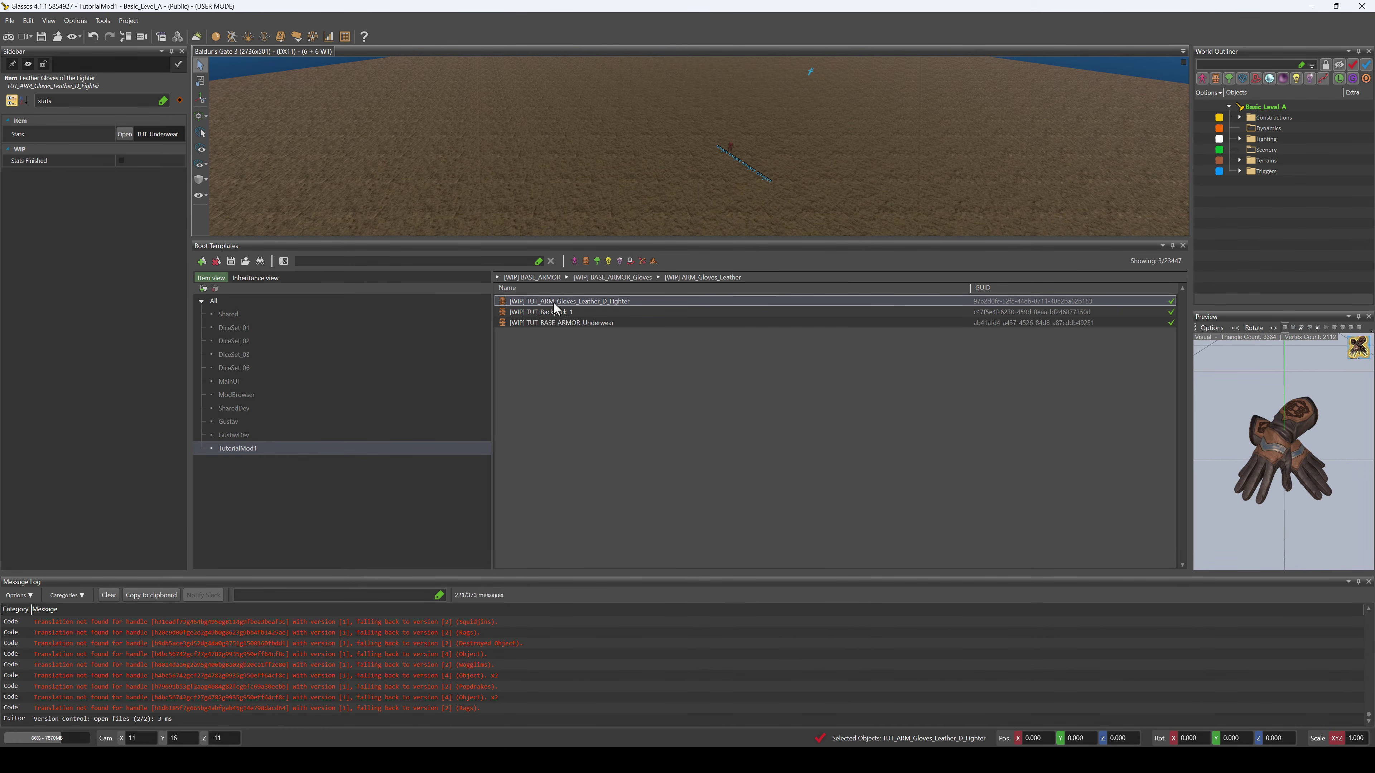
{"action": "left_click", "coordinate": [149, 137]}
{"action": "key", "text": "ctrl+v"}
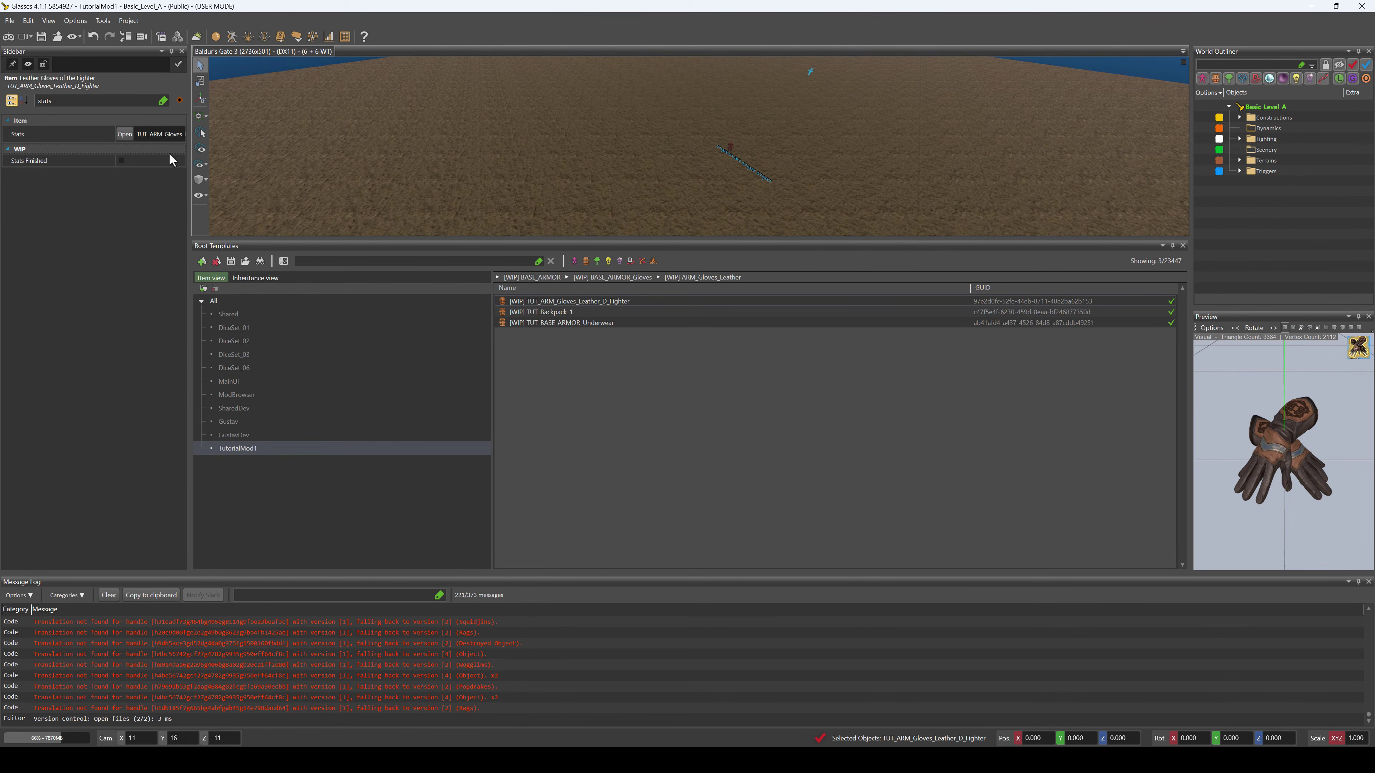
Step through the backpack and underwear templates and back to the gloves to check each template's Stats
{"action": "left_click", "coordinate": [566, 314]}
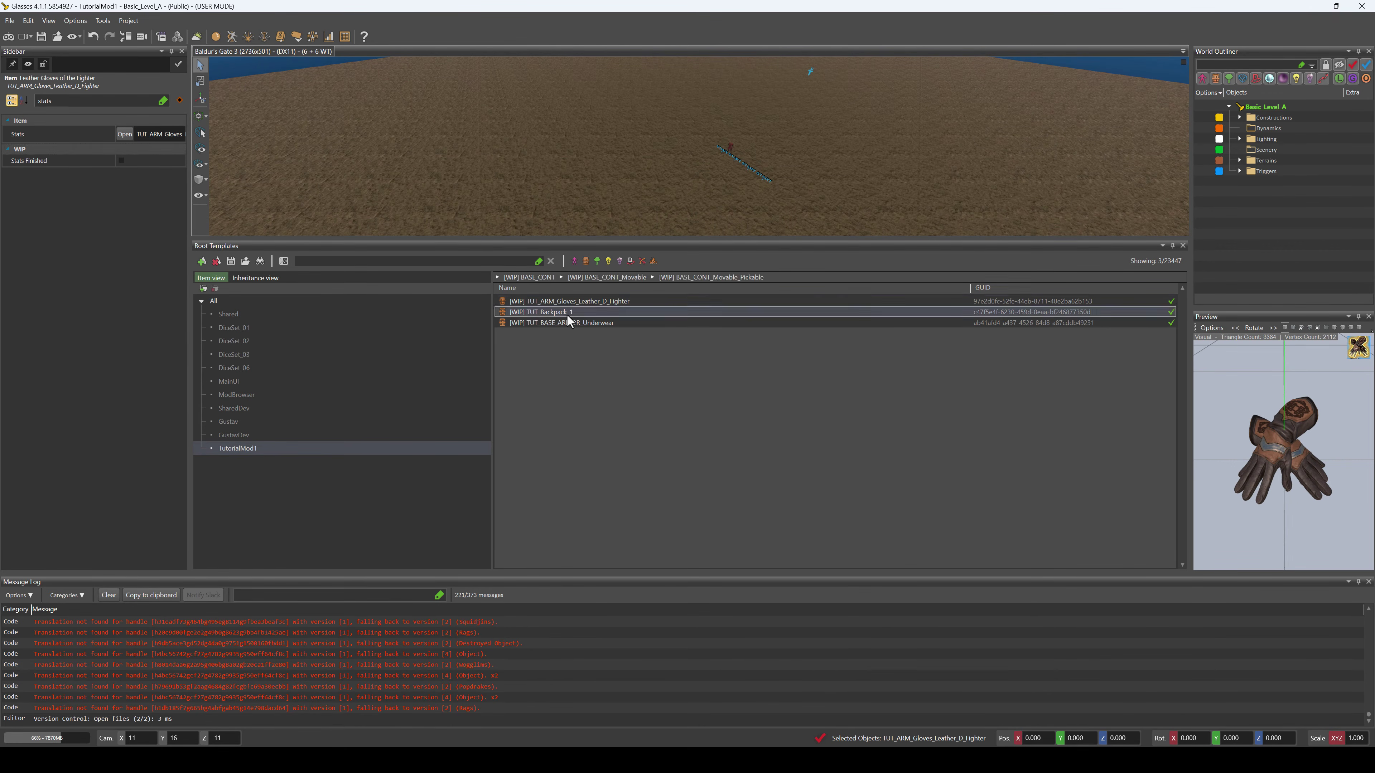
{"action": "left_click", "coordinate": [567, 324]}
{"action": "left_click", "coordinate": [565, 314]}
{"action": "left_click", "coordinate": [569, 301]}
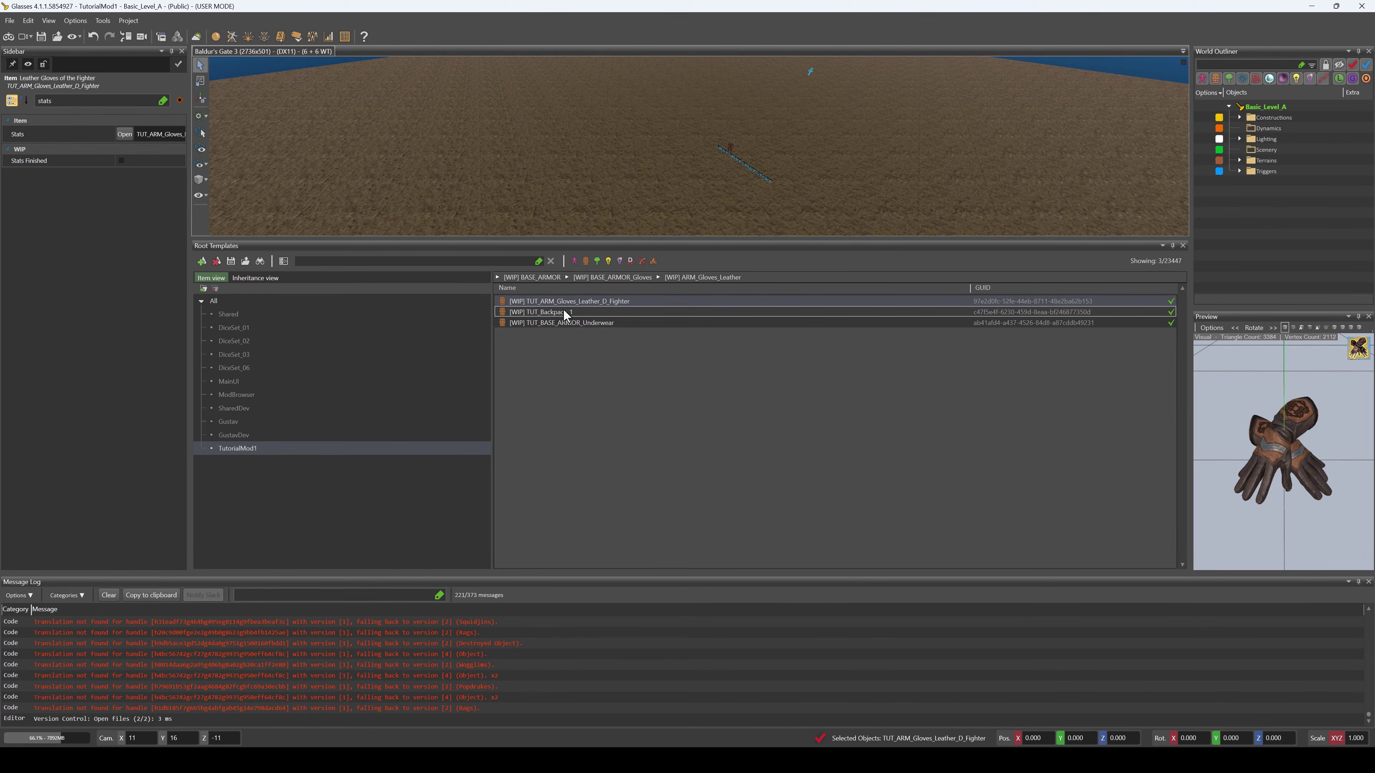
Select the gloves and backpack templates together, clear the property filter, and extend the selection to all three templates
{"action": "left_click", "coordinate": [564, 311], "text": "ctrl"}
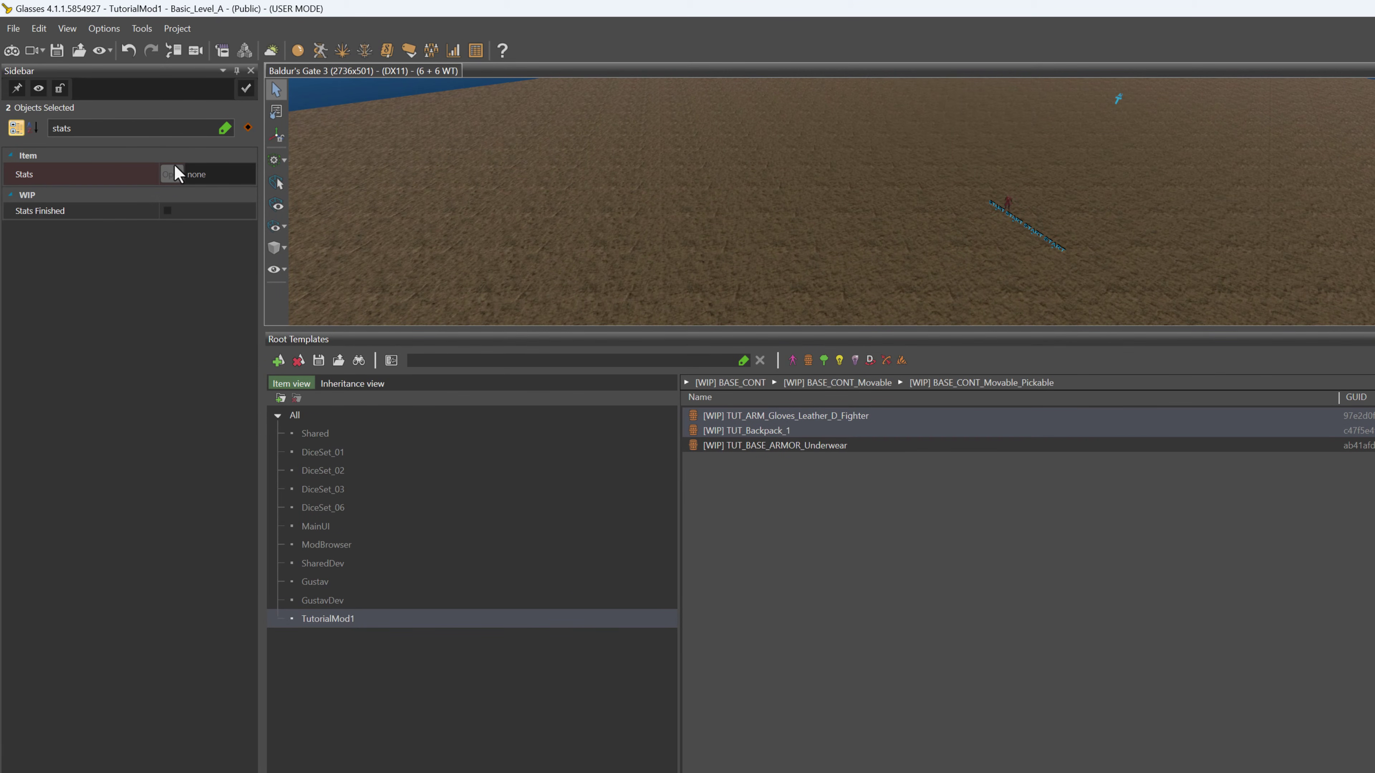
{"action": "double_click", "coordinate": [163, 127]}
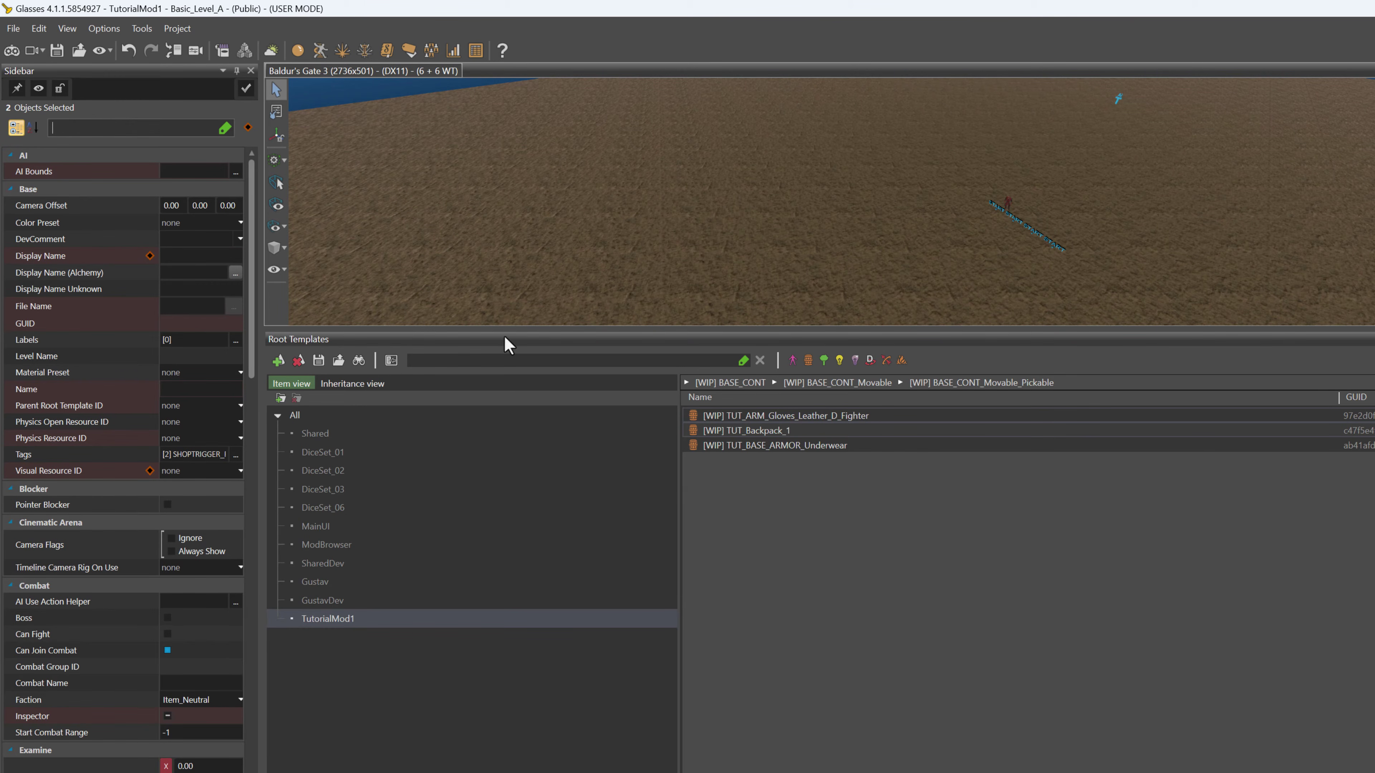
{"action": "left_click", "coordinate": [775, 416]}
{"action": "left_click", "coordinate": [764, 446], "text": "shift"}
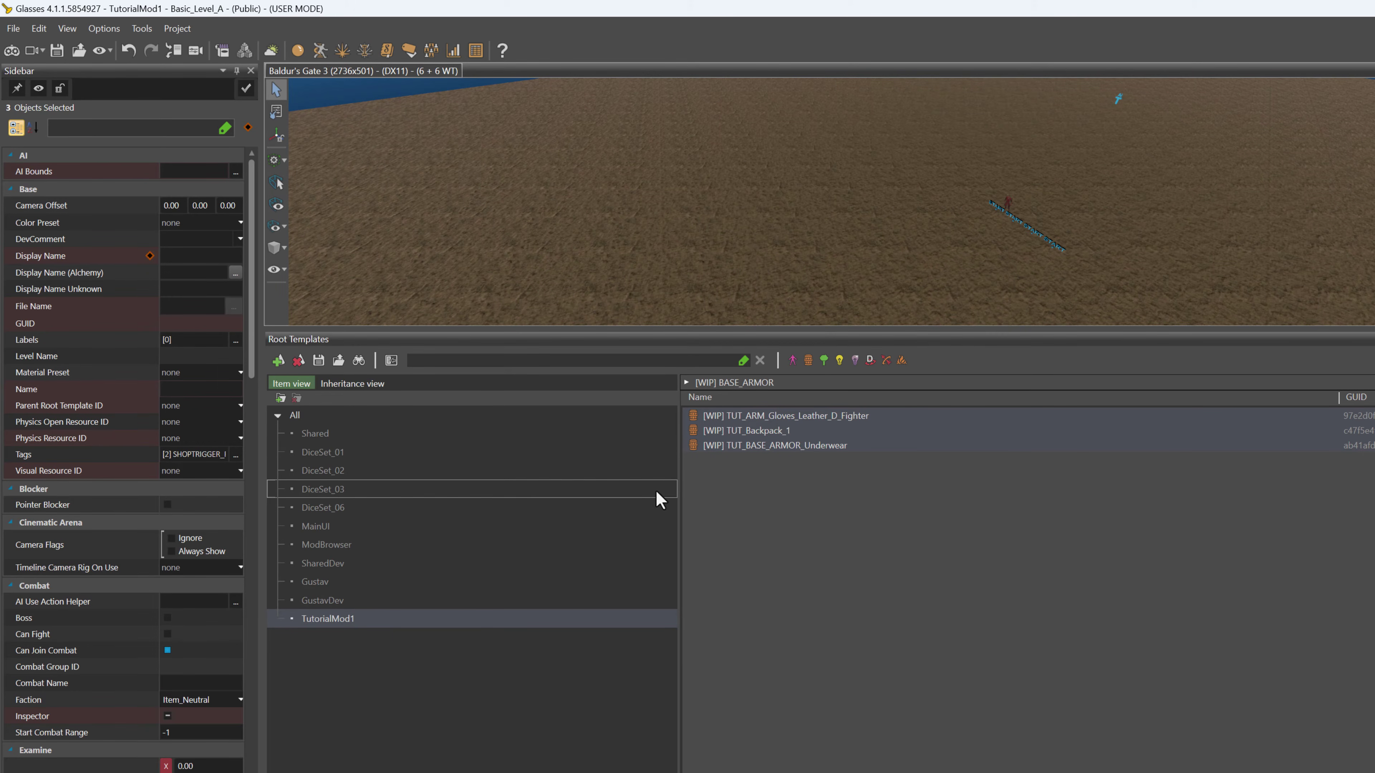
Compare the properties of the underwear and backpack templates selected singly and together, ending with only the underwear selected
{"action": "left_click", "coordinate": [785, 447]}
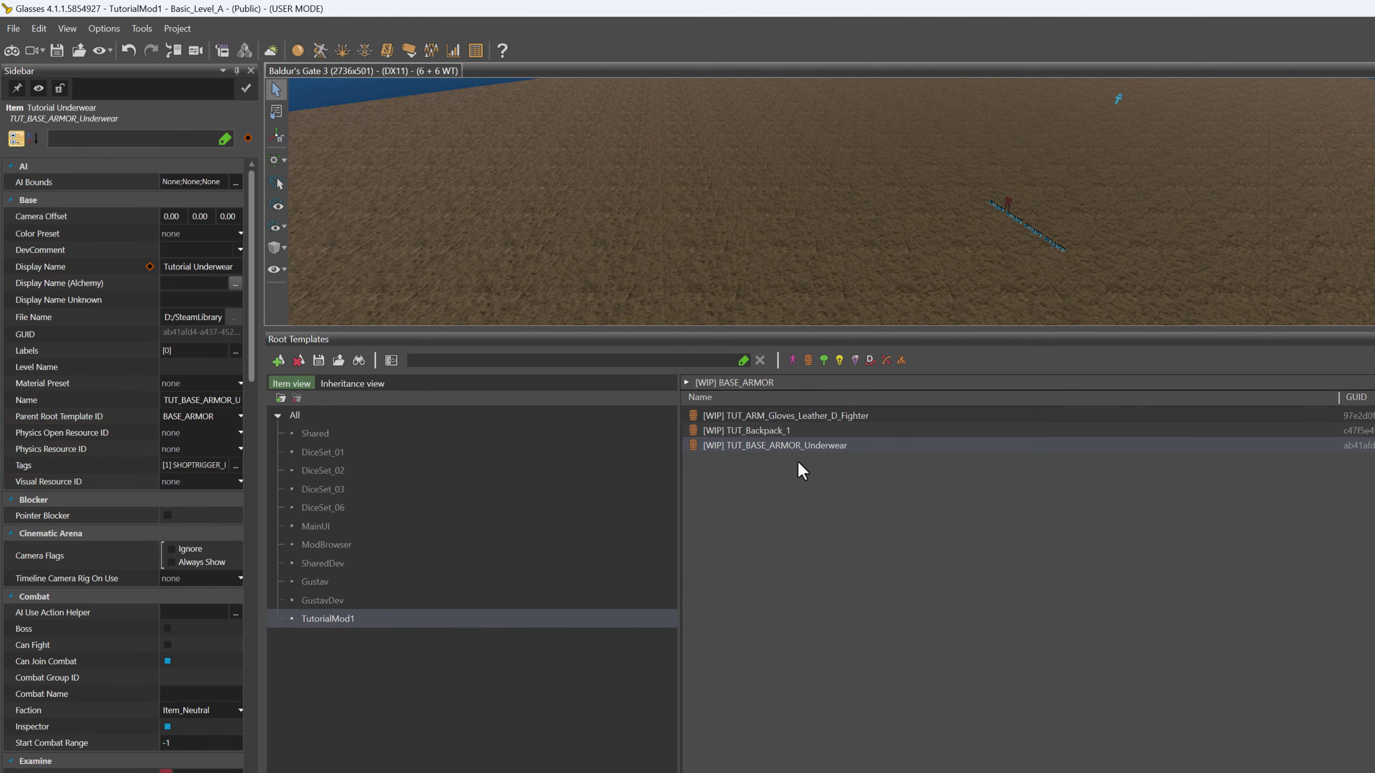
{"action": "left_click", "coordinate": [774, 434]}
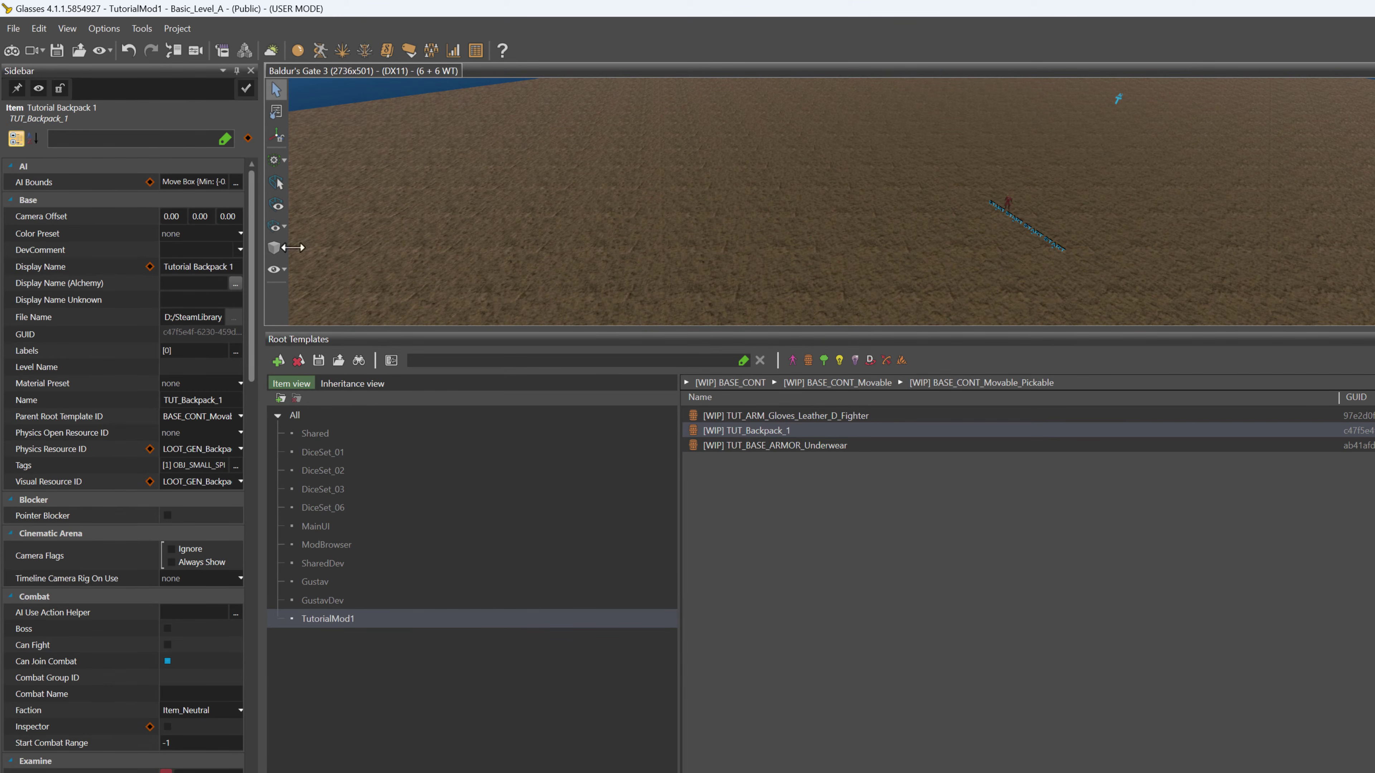
{"action": "left_click", "coordinate": [754, 447], "text": "ctrl"}
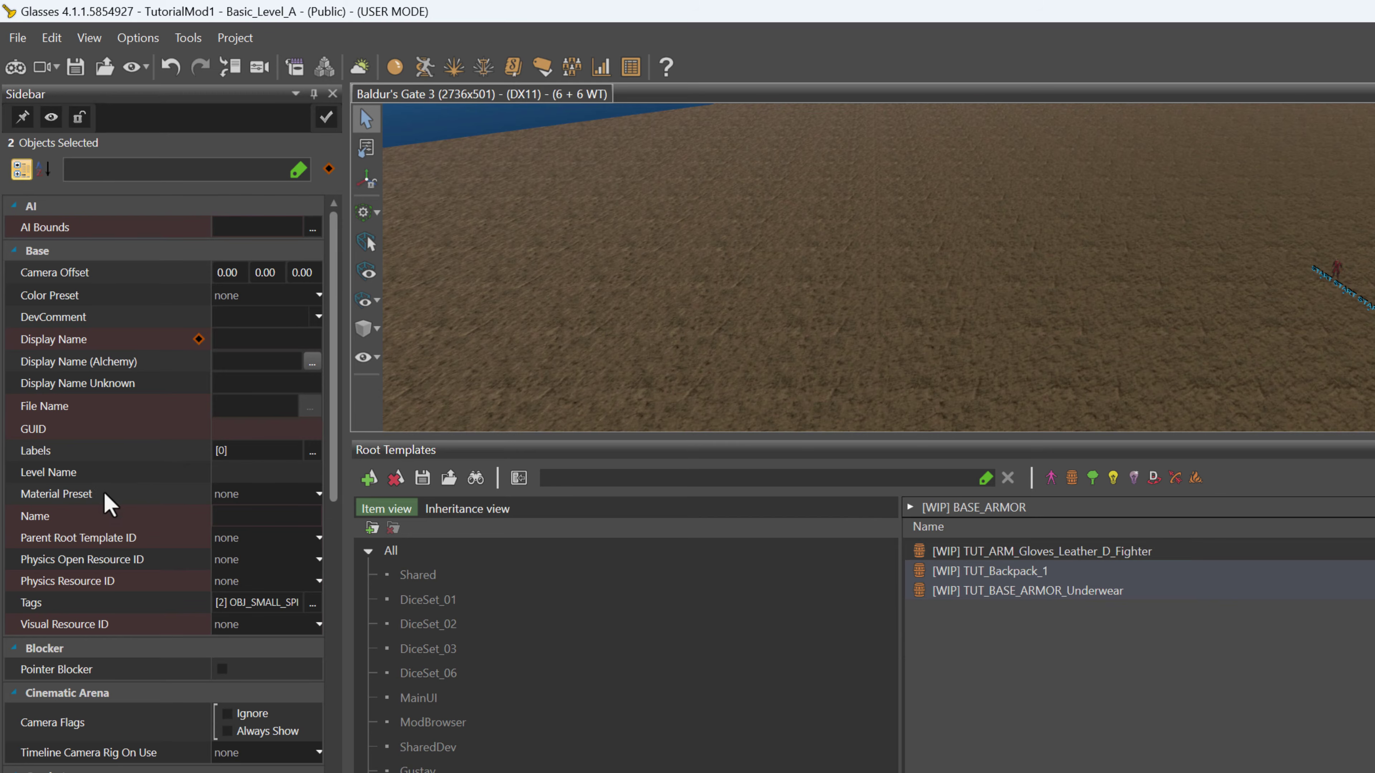
{"action": "left_click", "coordinate": [1020, 593]}
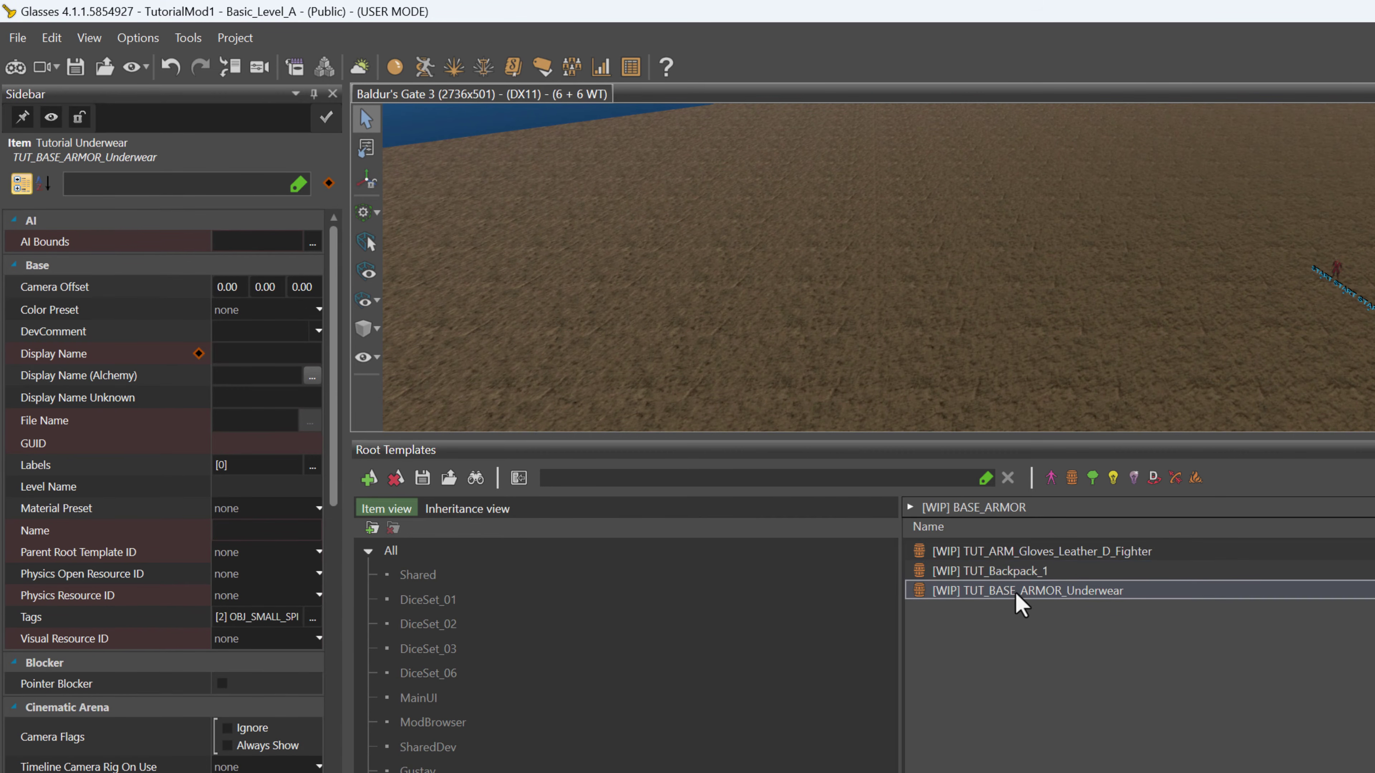
Step through the backpack, gloves and underwear templates one at a time and compare each template's properties
{"action": "left_click", "coordinate": [1017, 572]}
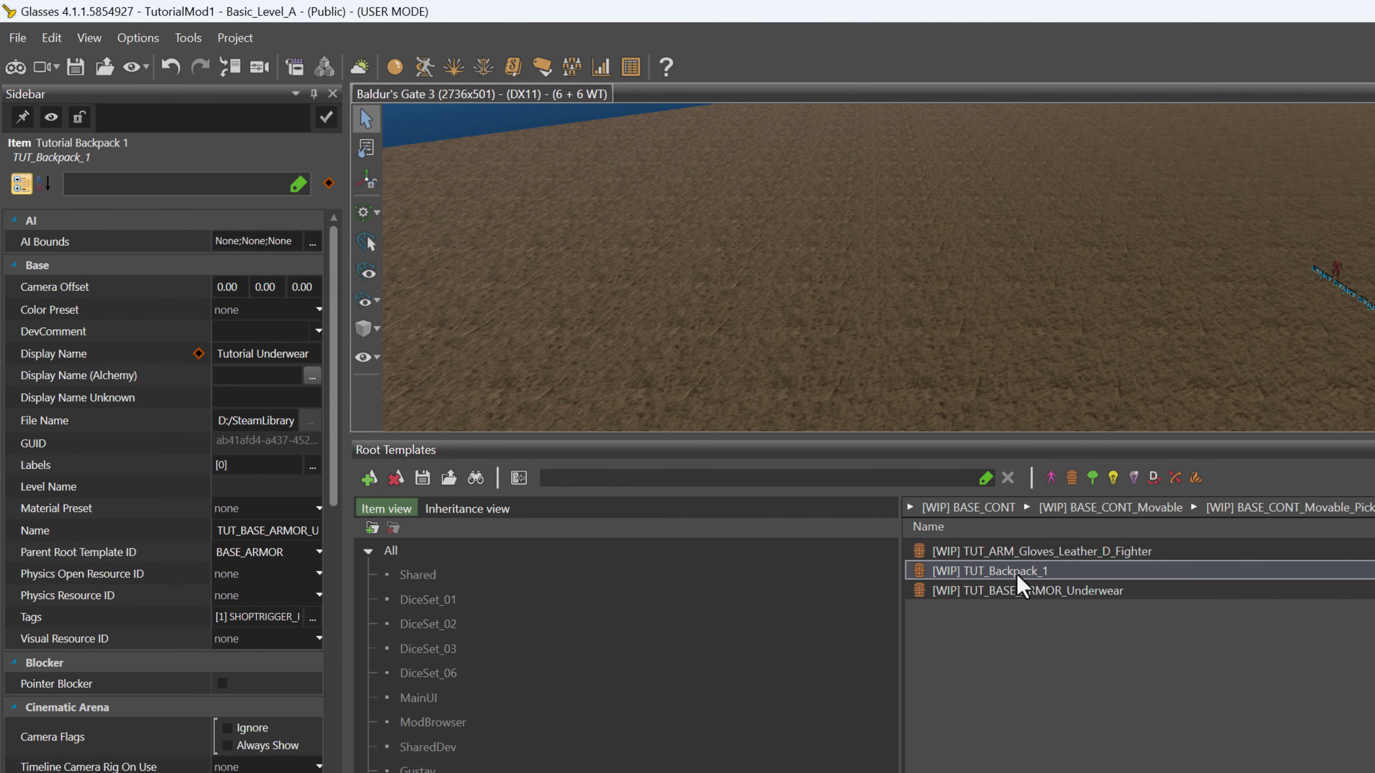
{"action": "left_click", "coordinate": [1027, 554]}
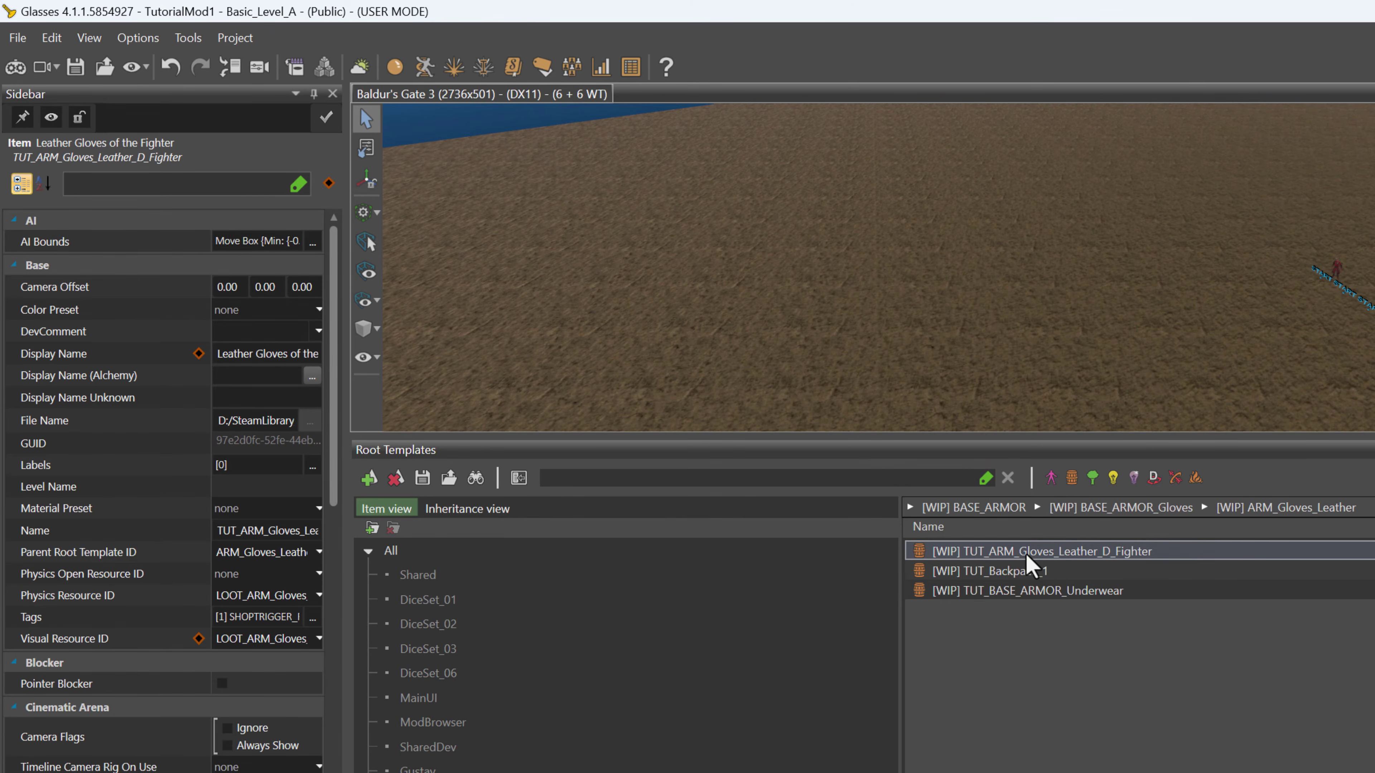
{"action": "left_click", "coordinate": [1034, 571]}
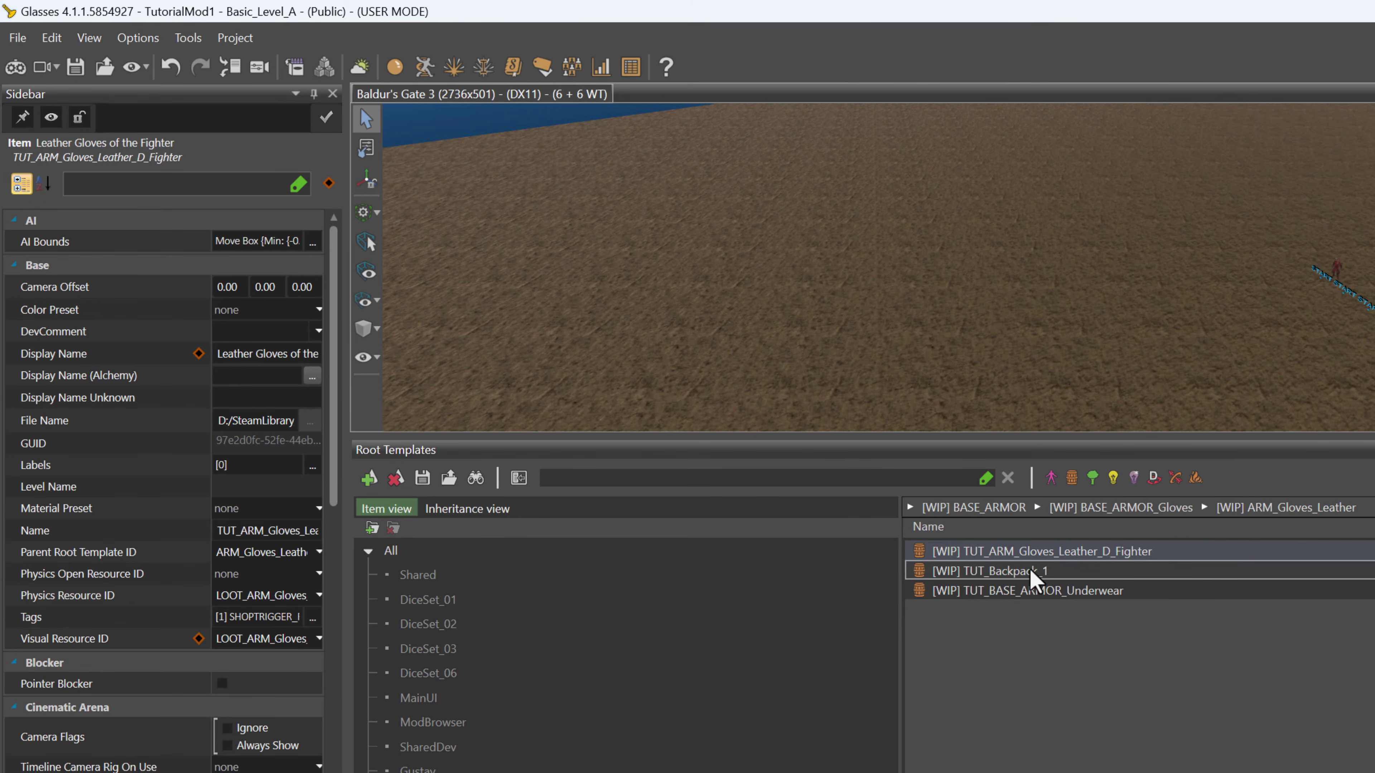
{"action": "left_click", "coordinate": [1025, 593]}
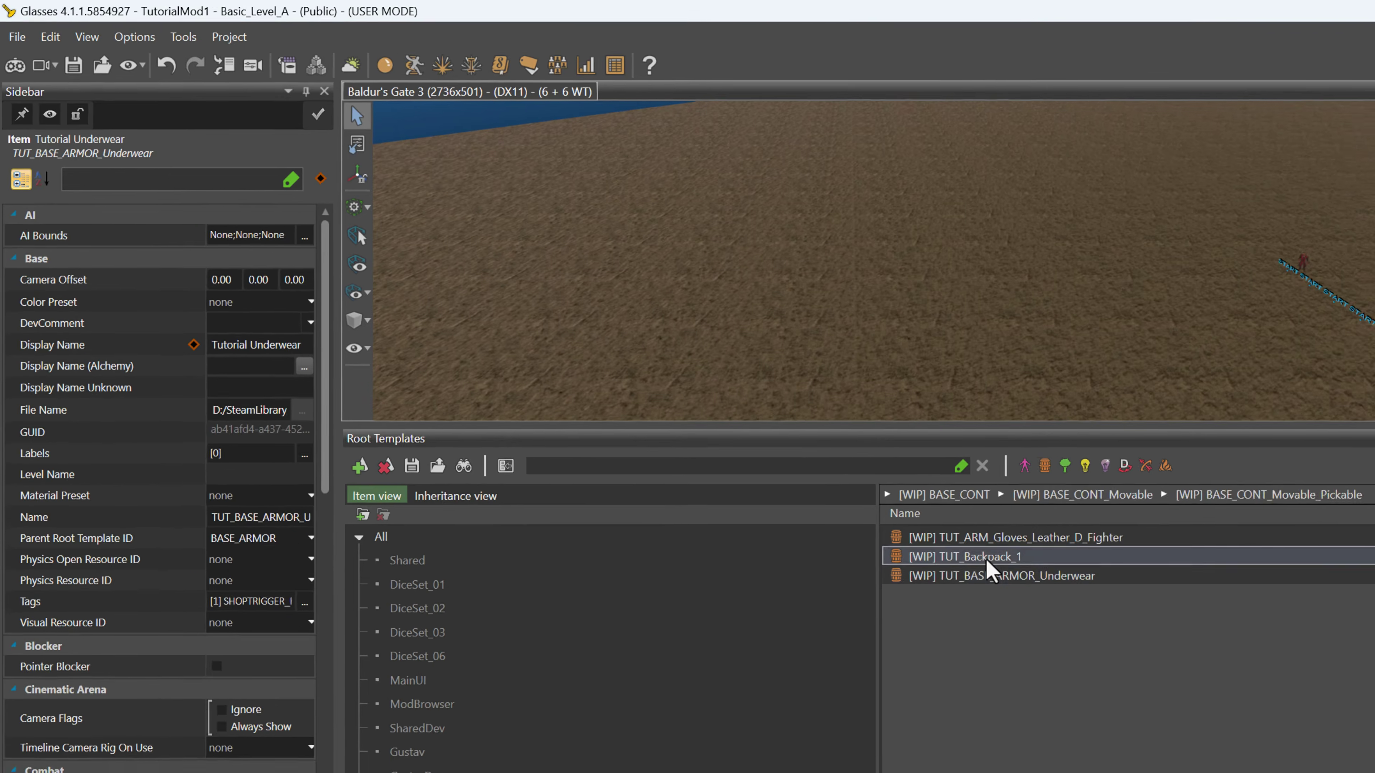
{"action": "left_click", "coordinate": [1012, 551]}
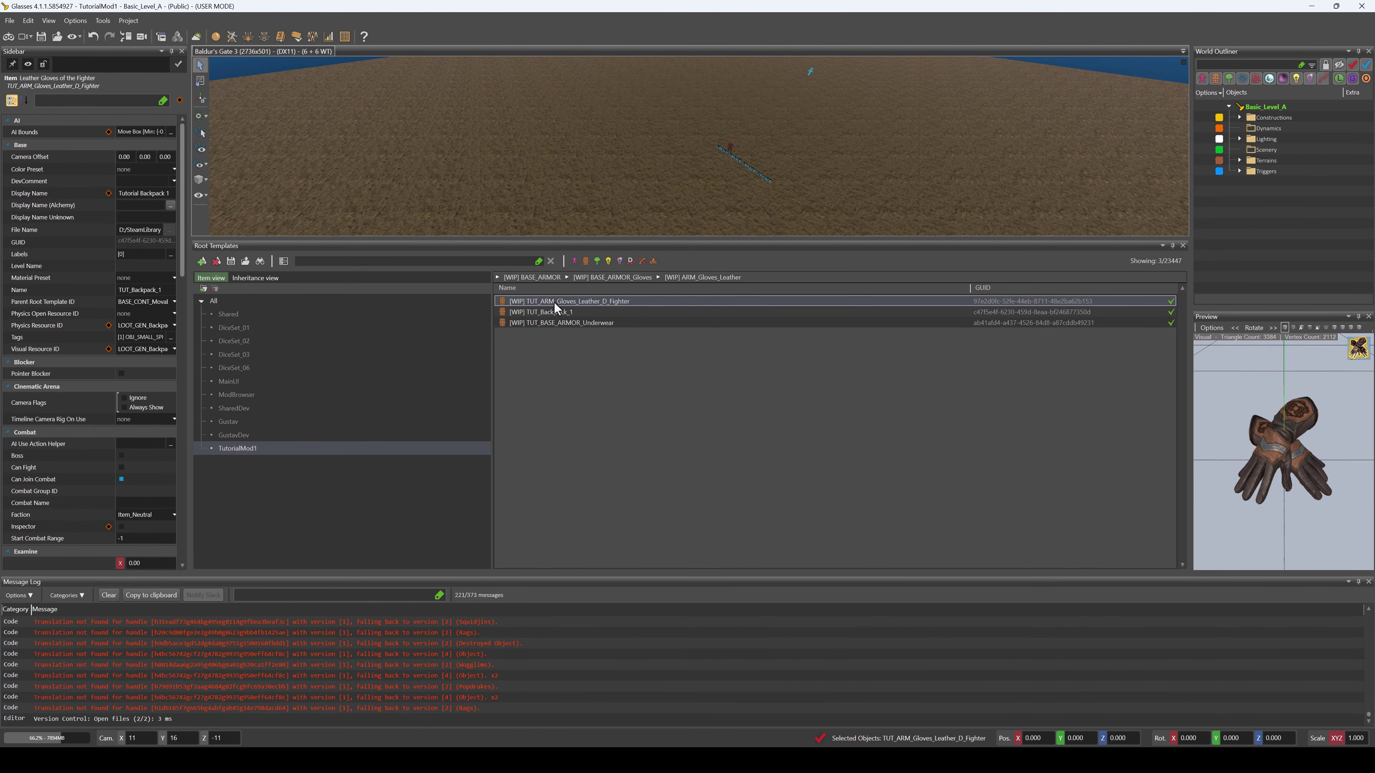
{"action": "left_click", "coordinate": [553, 309]}
{"action": "left_click", "coordinate": [554, 321]}
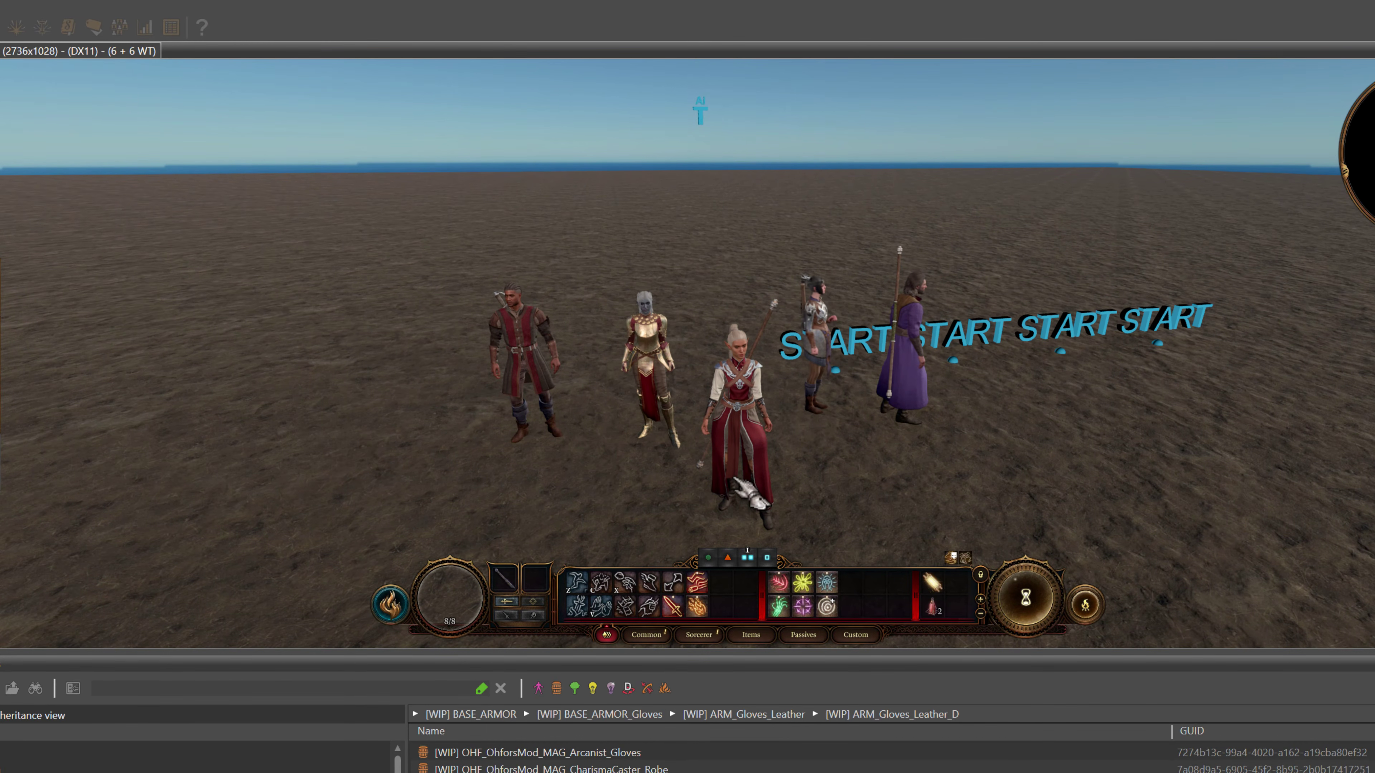
Open the character's inventory in game mode, equip Ohfor's Robe and view its item description
{"action": "key", "text": "i"}
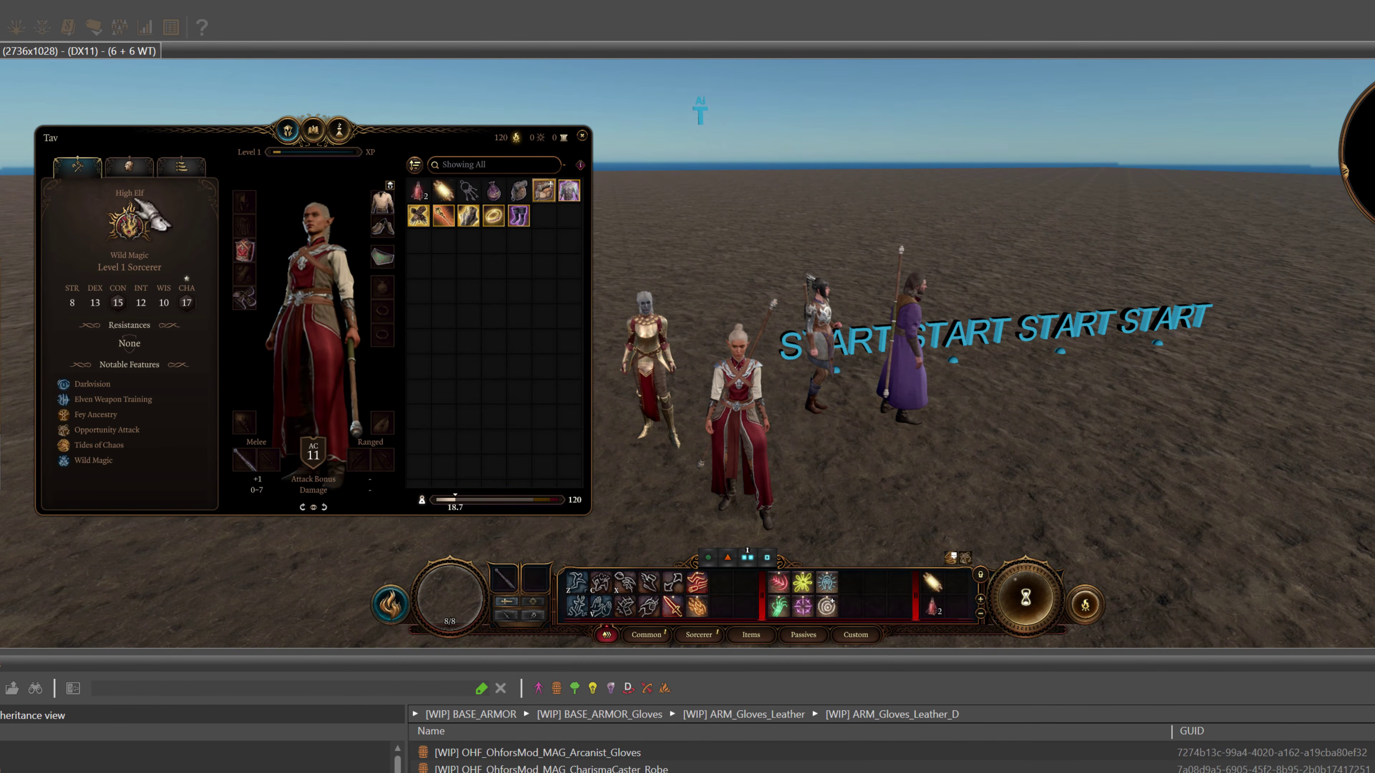
{"action": "mouse_move", "coordinate": [159, 276]}
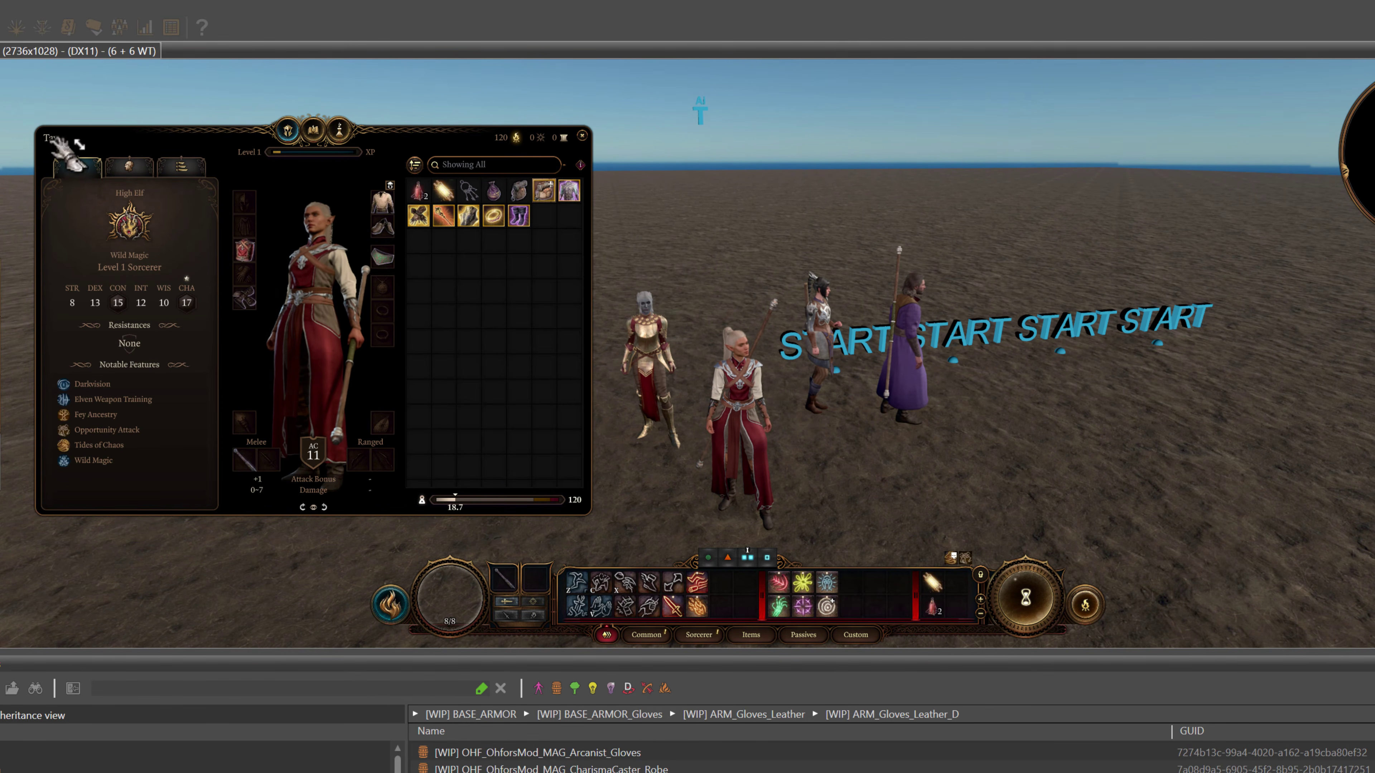
{"action": "mouse_move", "coordinate": [551, 192]}
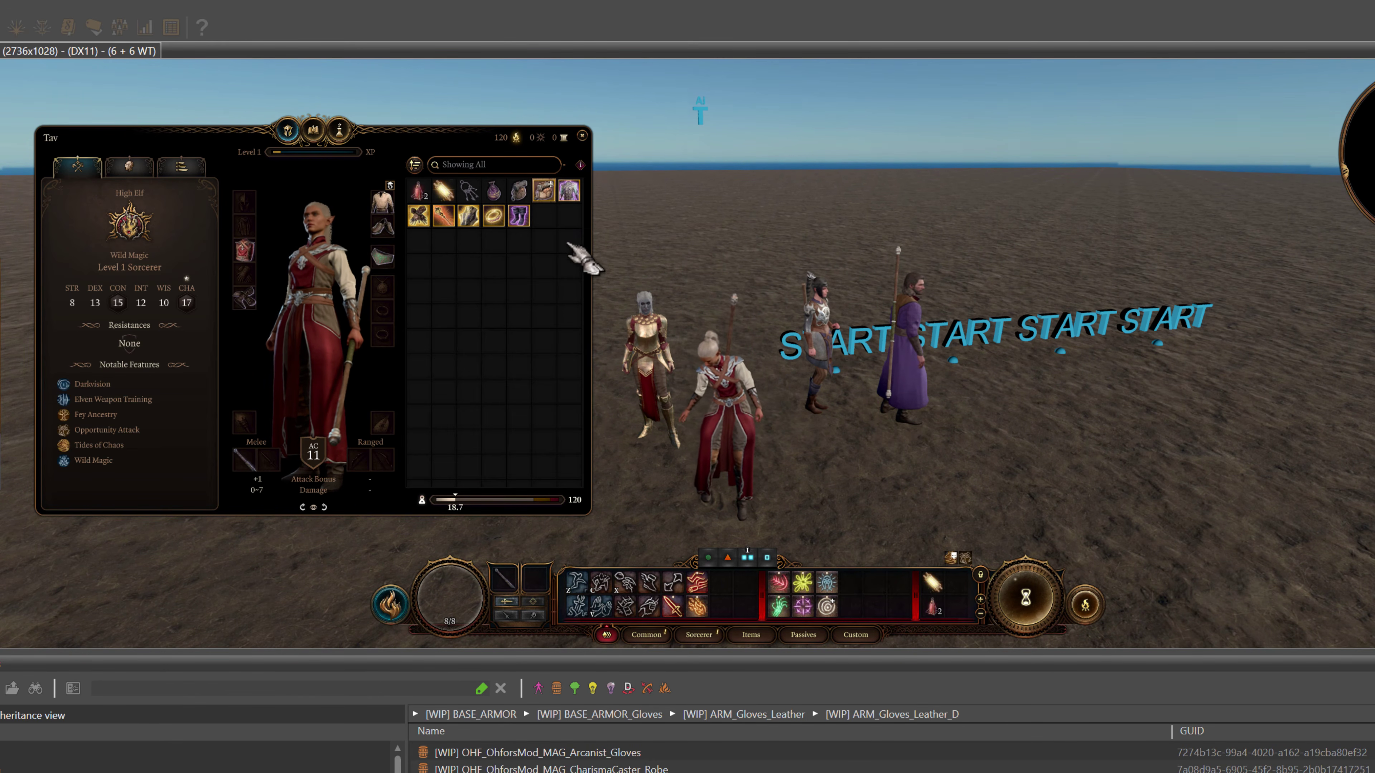
{"action": "double_click", "coordinate": [568, 190]}
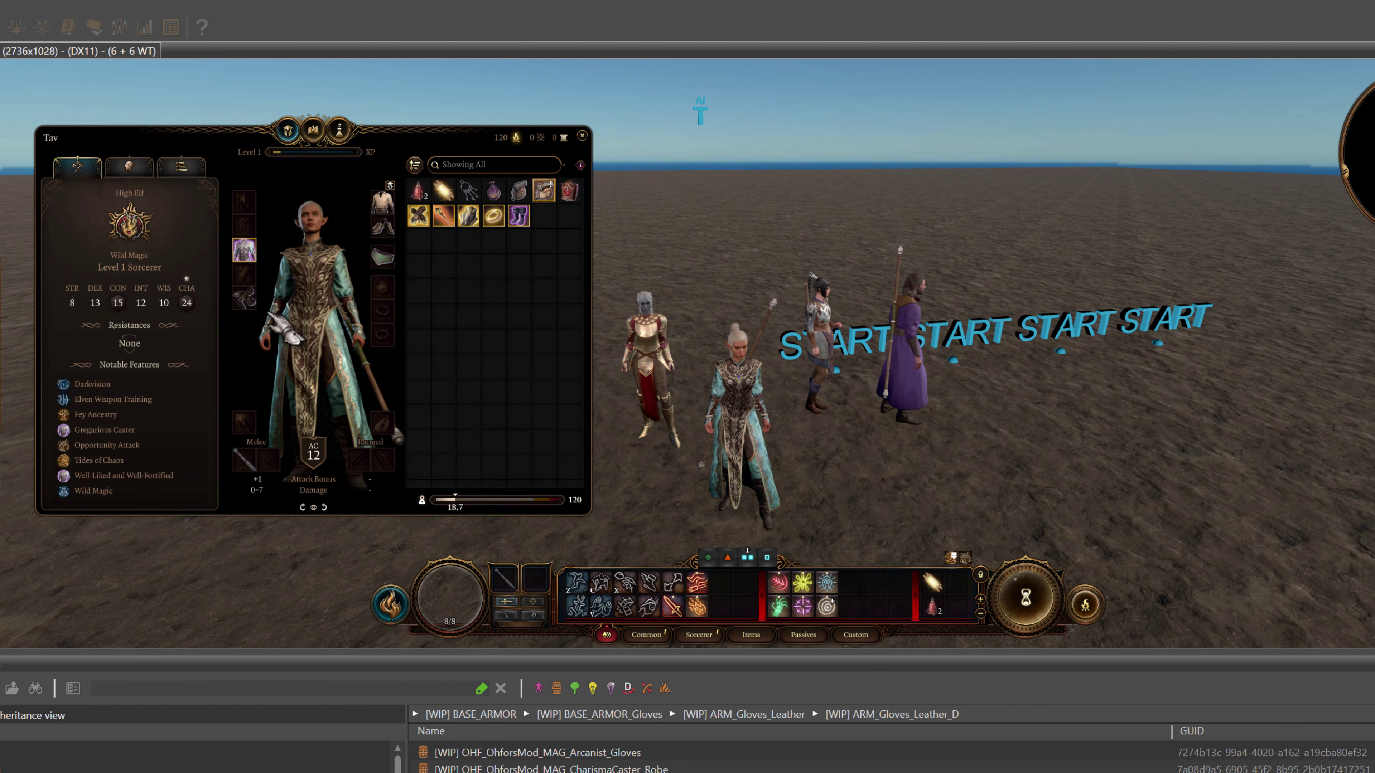
{"action": "mouse_move", "coordinate": [246, 251]}
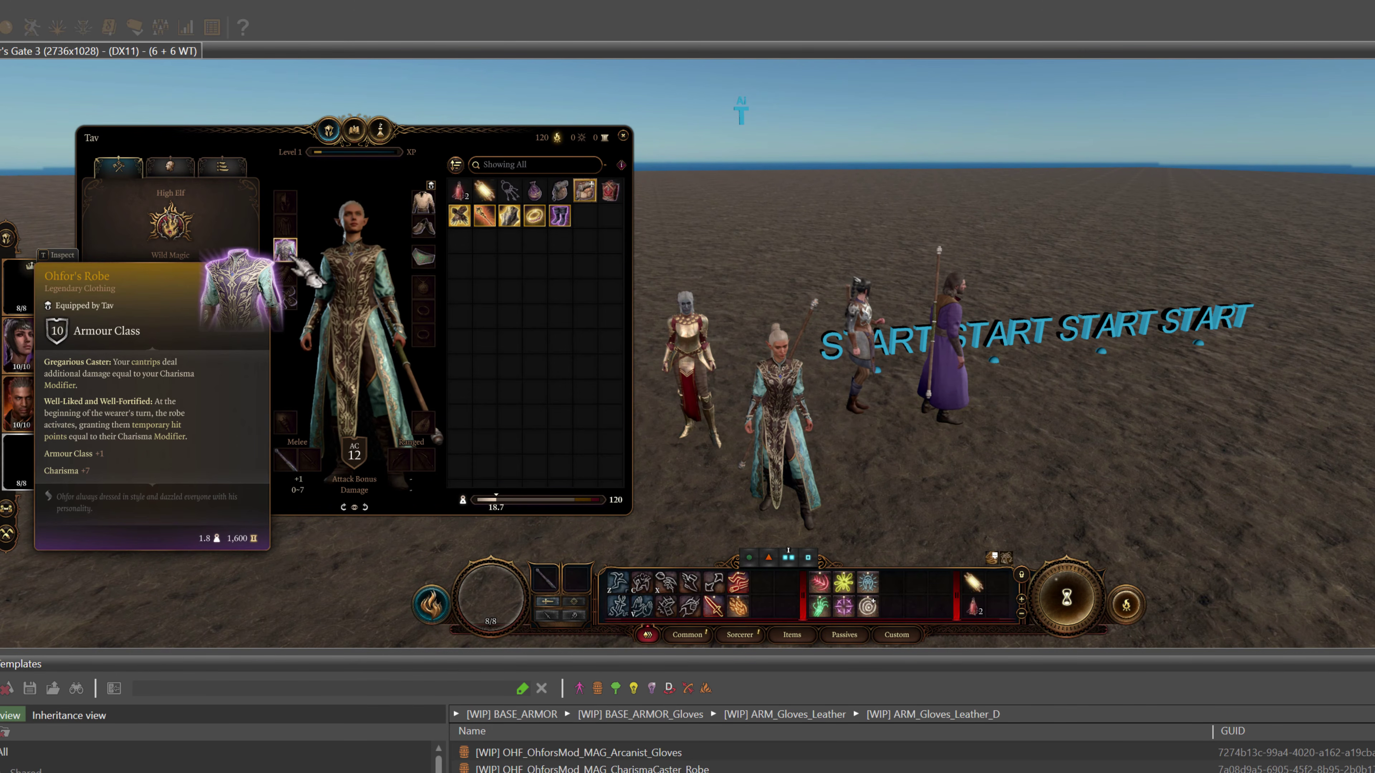
Equip Ohfor's Gloves and view their description, and equip Ohfor's Staff in place of the quarterstaff
{"action": "double_click", "coordinate": [469, 233]}
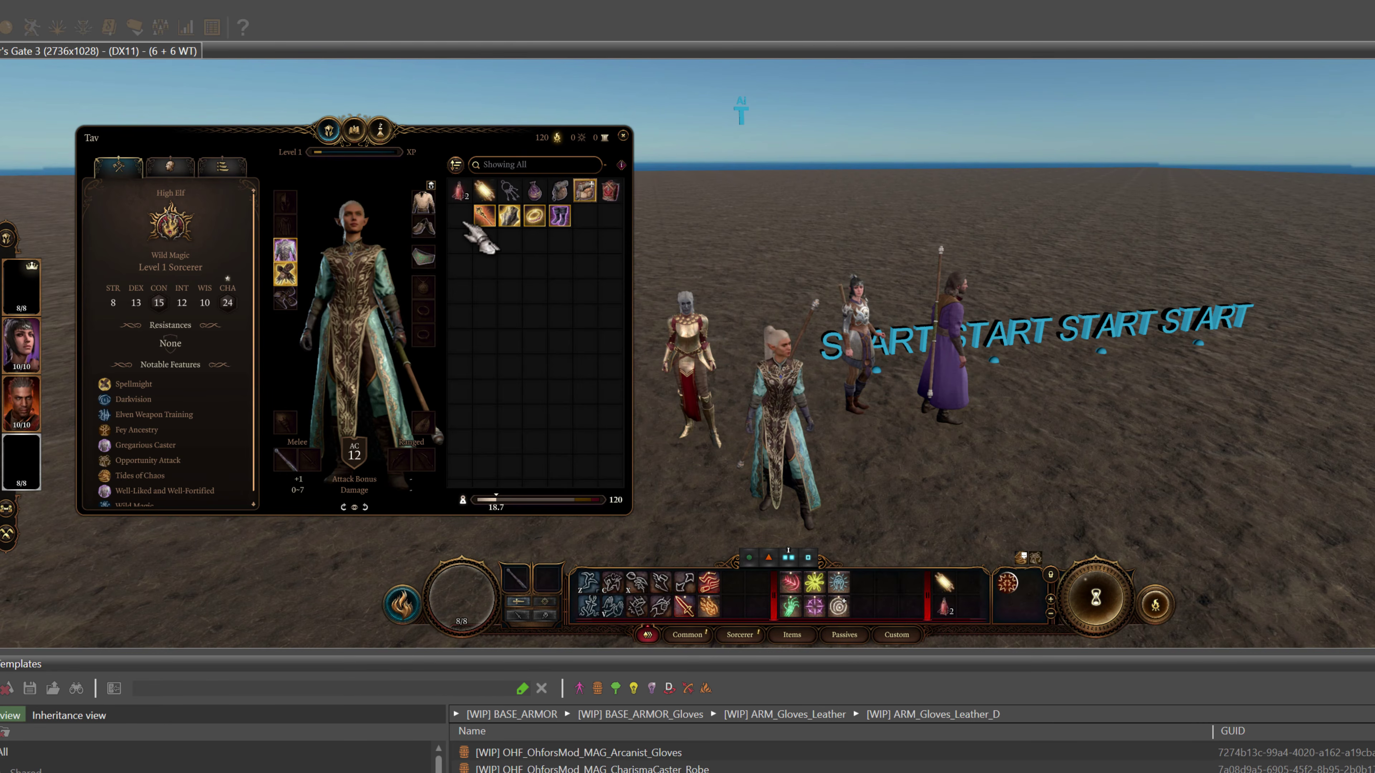
{"action": "mouse_move", "coordinate": [286, 282]}
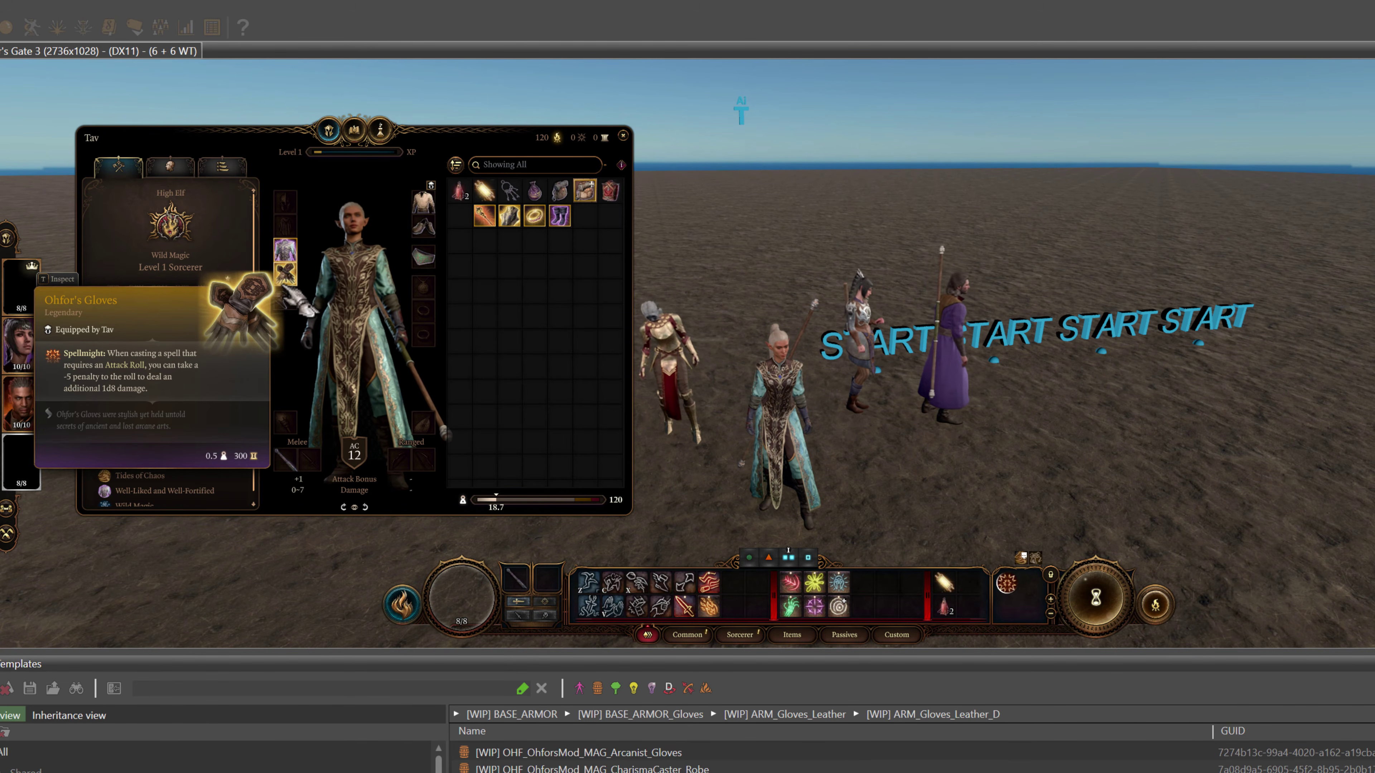
{"action": "mouse_move", "coordinate": [489, 226]}
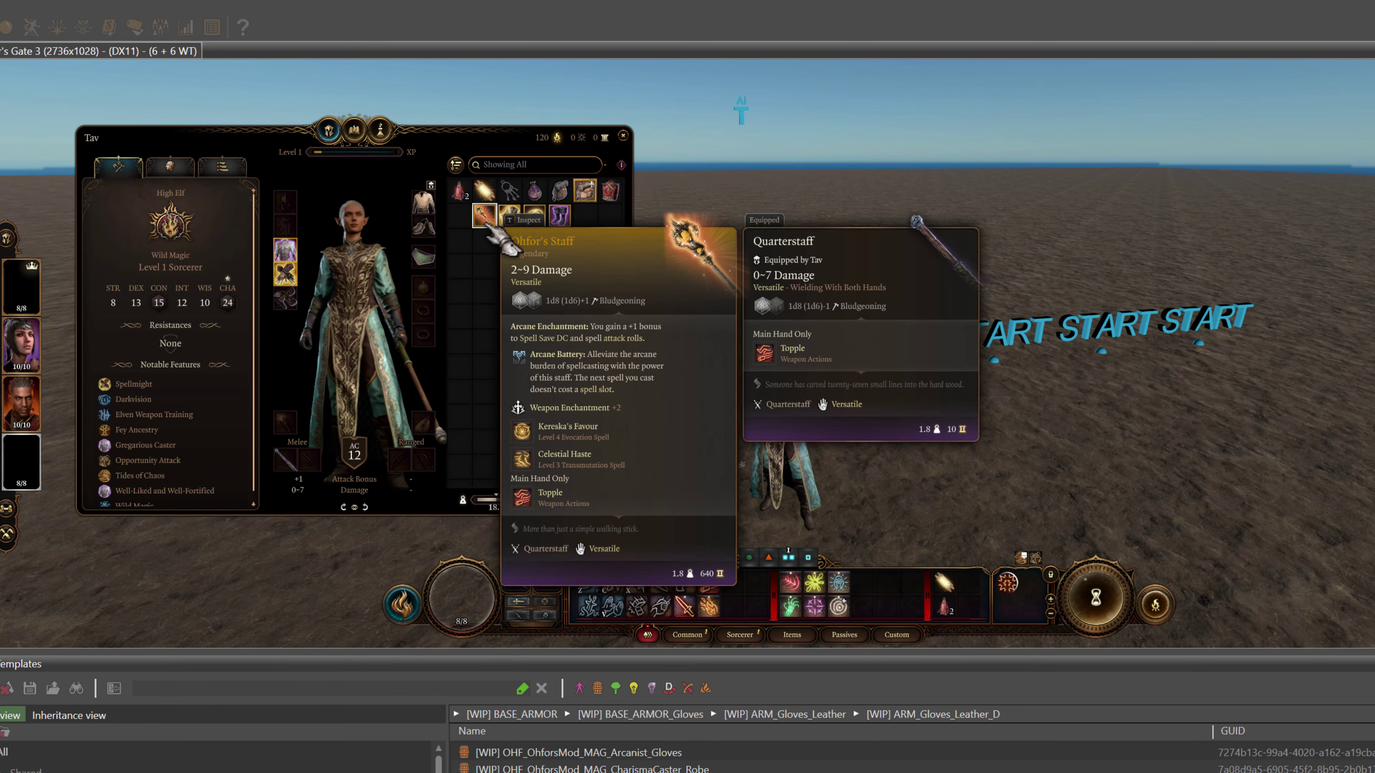
{"action": "double_click", "coordinate": [489, 227]}
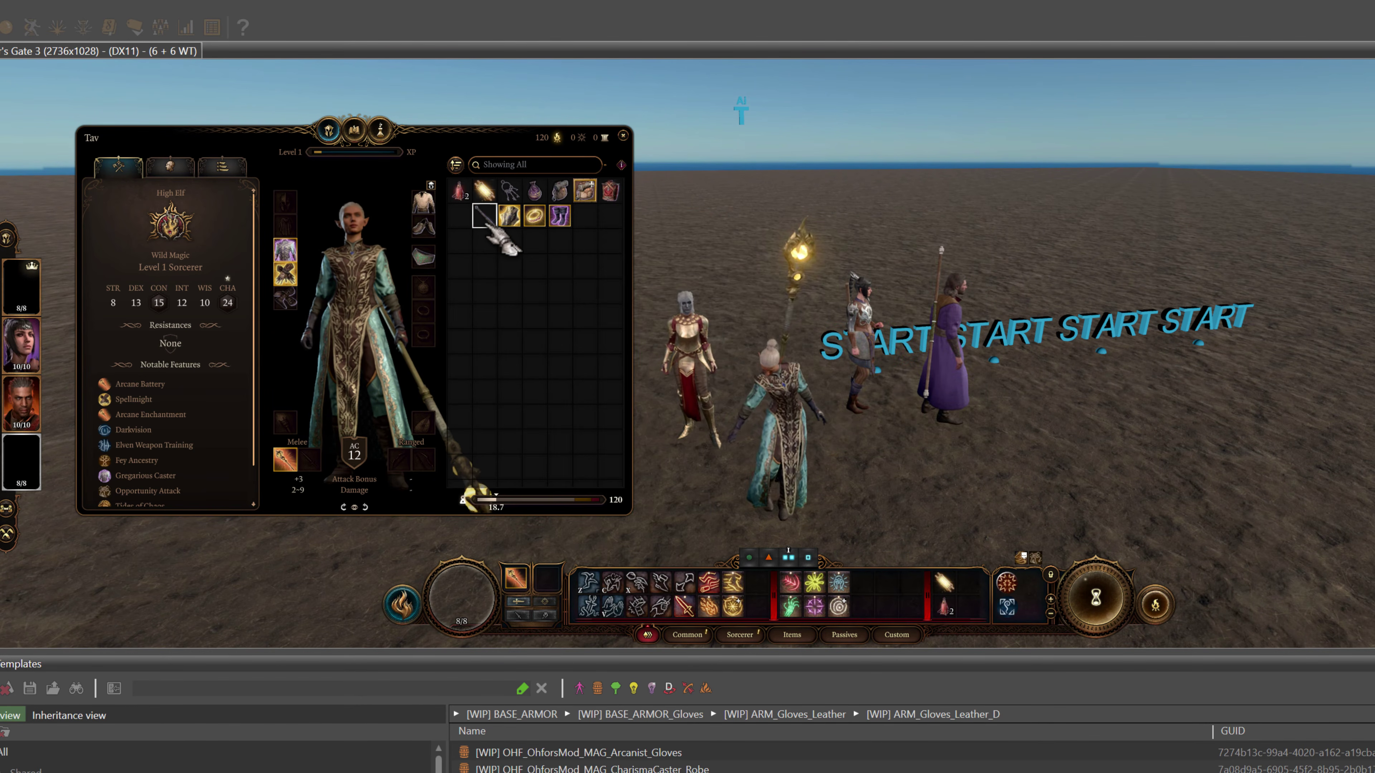
Inspect Ohfor's Staff and its Celestial Haste spell, including recharge and concentration details, and close the inspection
{"action": "mouse_move", "coordinate": [287, 467]}
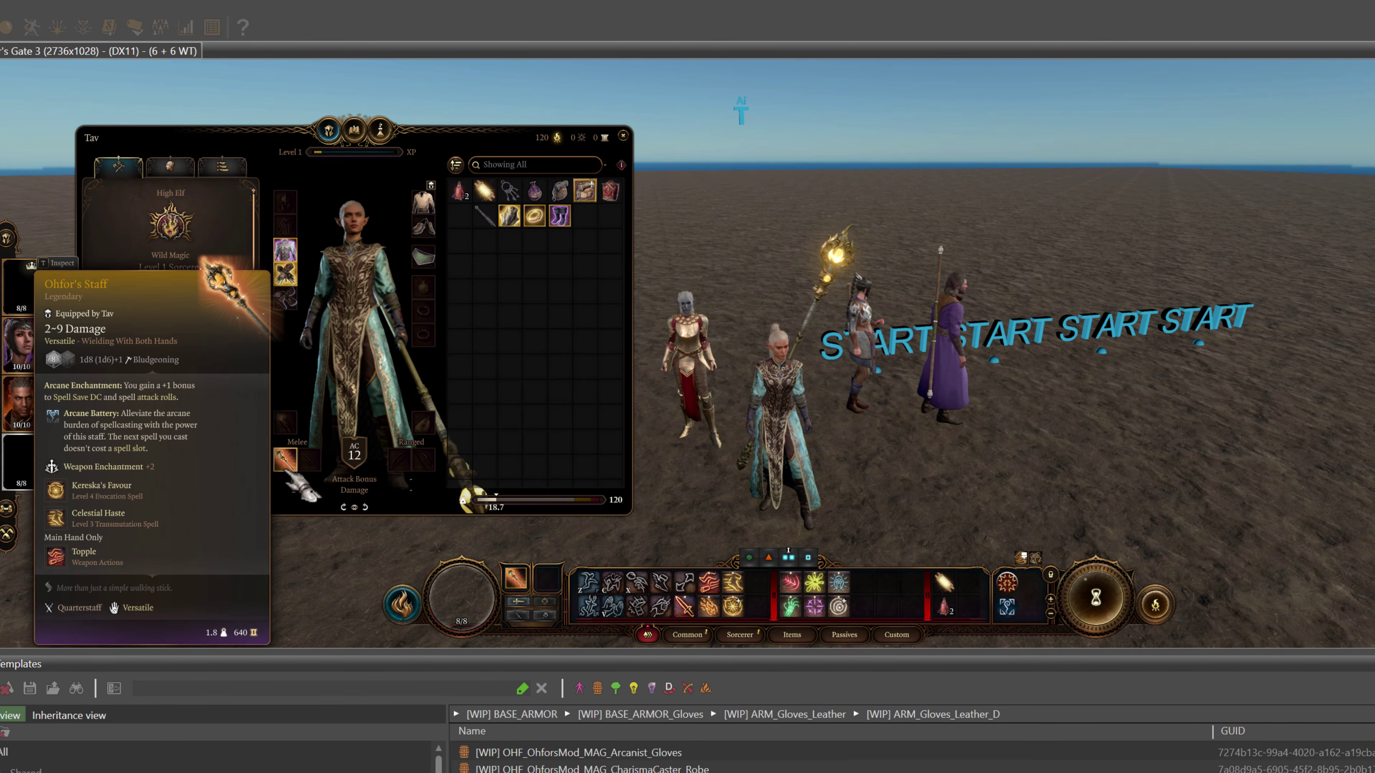
{"action": "key", "text": "t"}
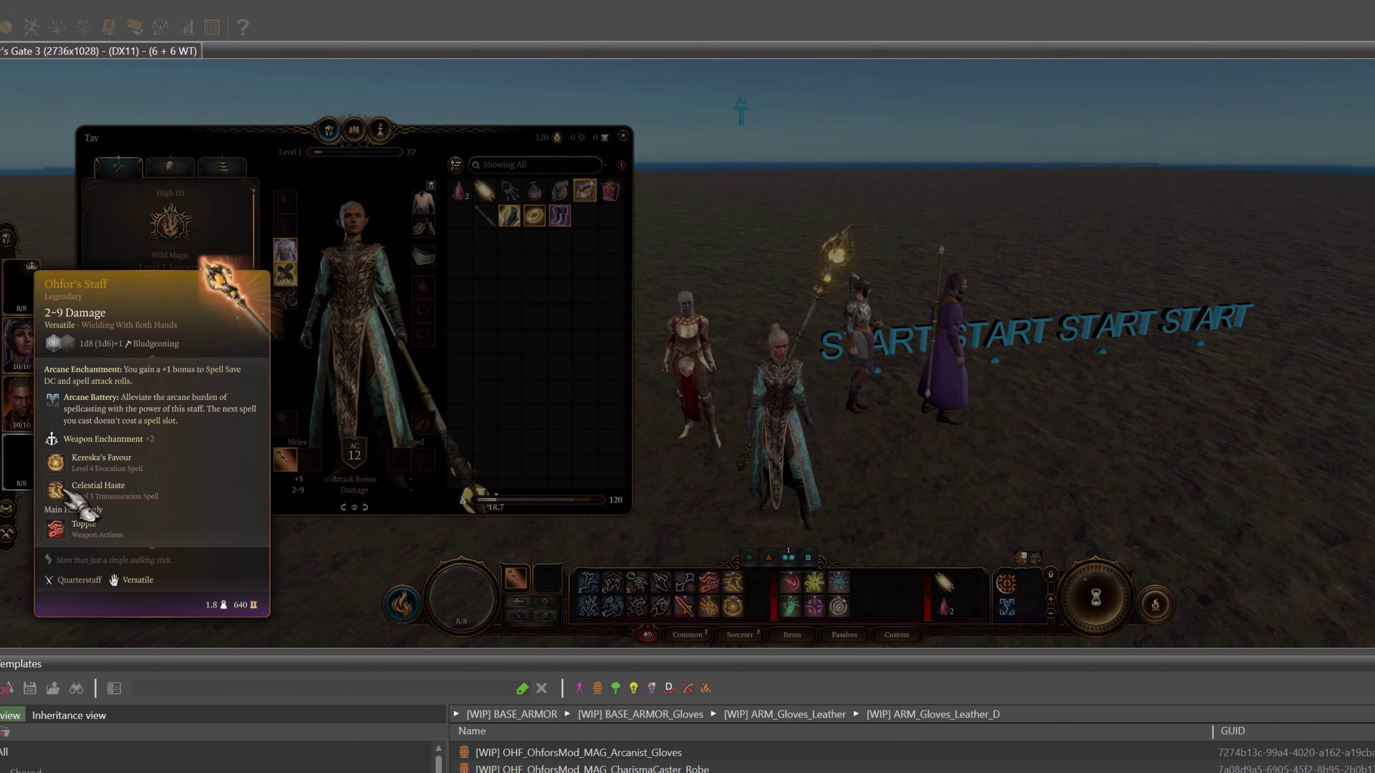
{"action": "mouse_move", "coordinate": [61, 495]}
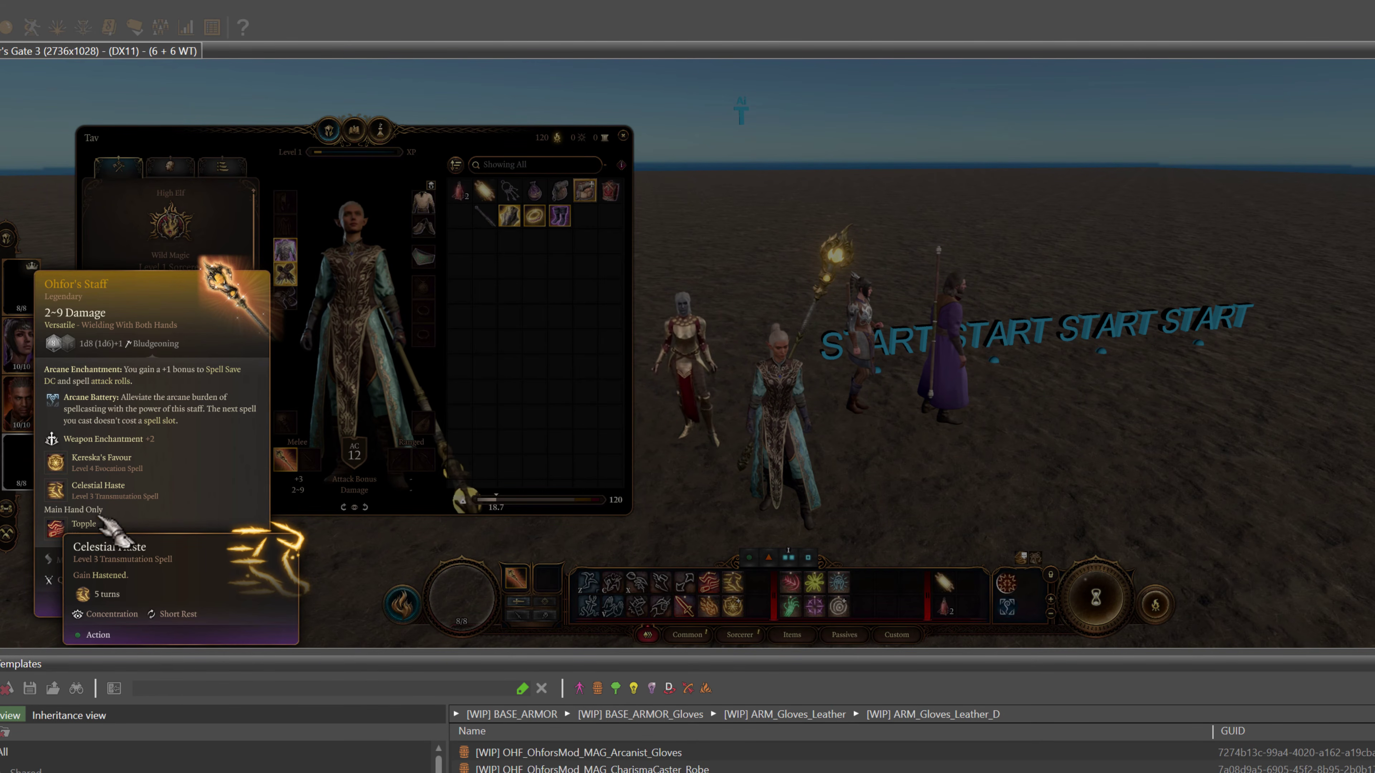
{"action": "mouse_move", "coordinate": [176, 616]}
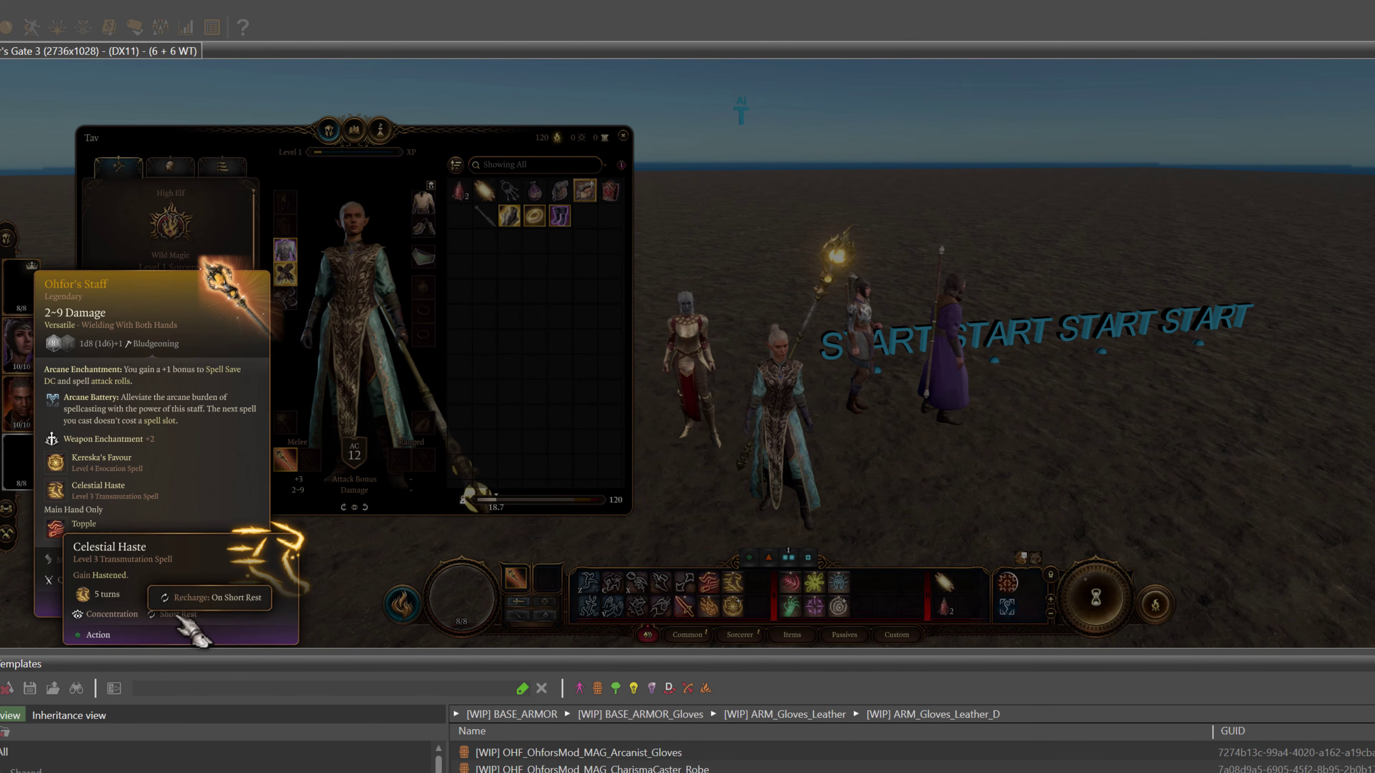
{"action": "mouse_move", "coordinate": [88, 609]}
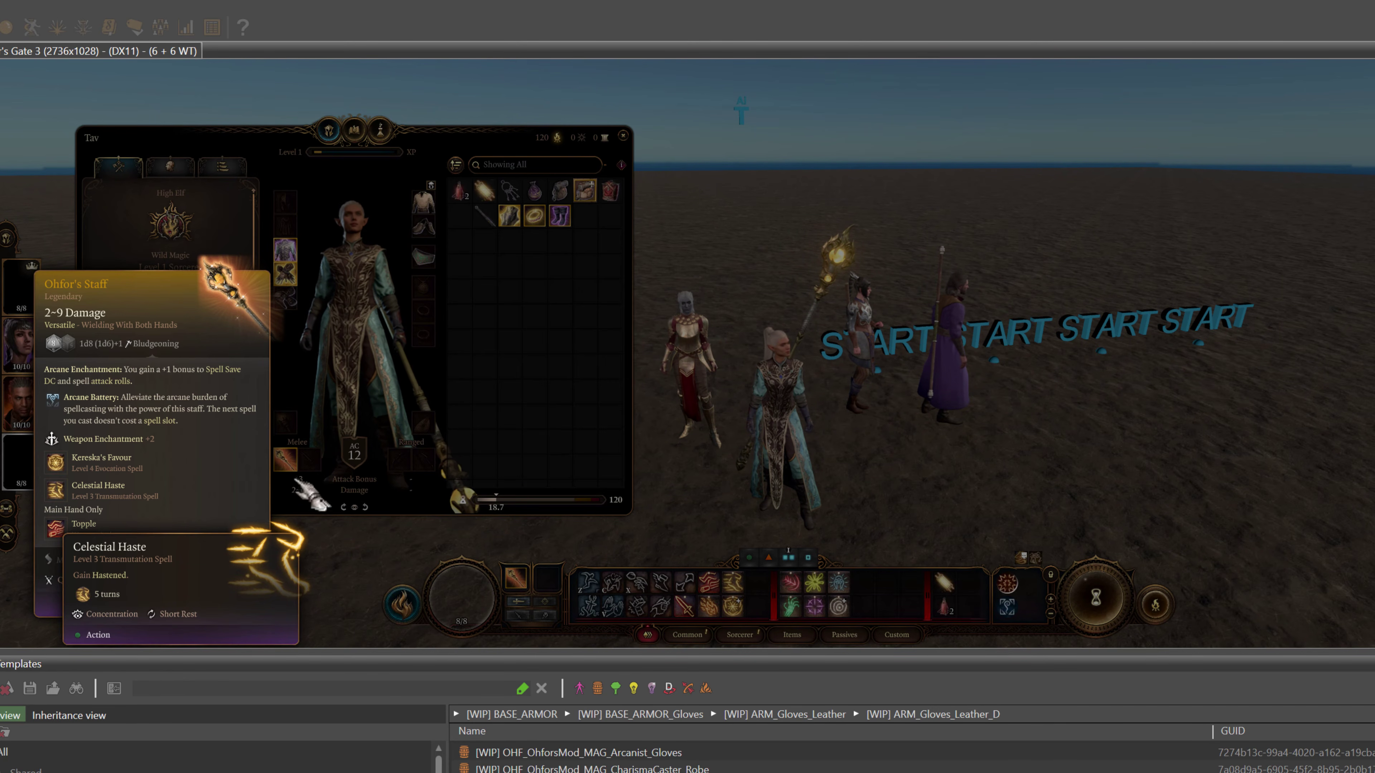
{"action": "left_click", "coordinate": [558, 326]}
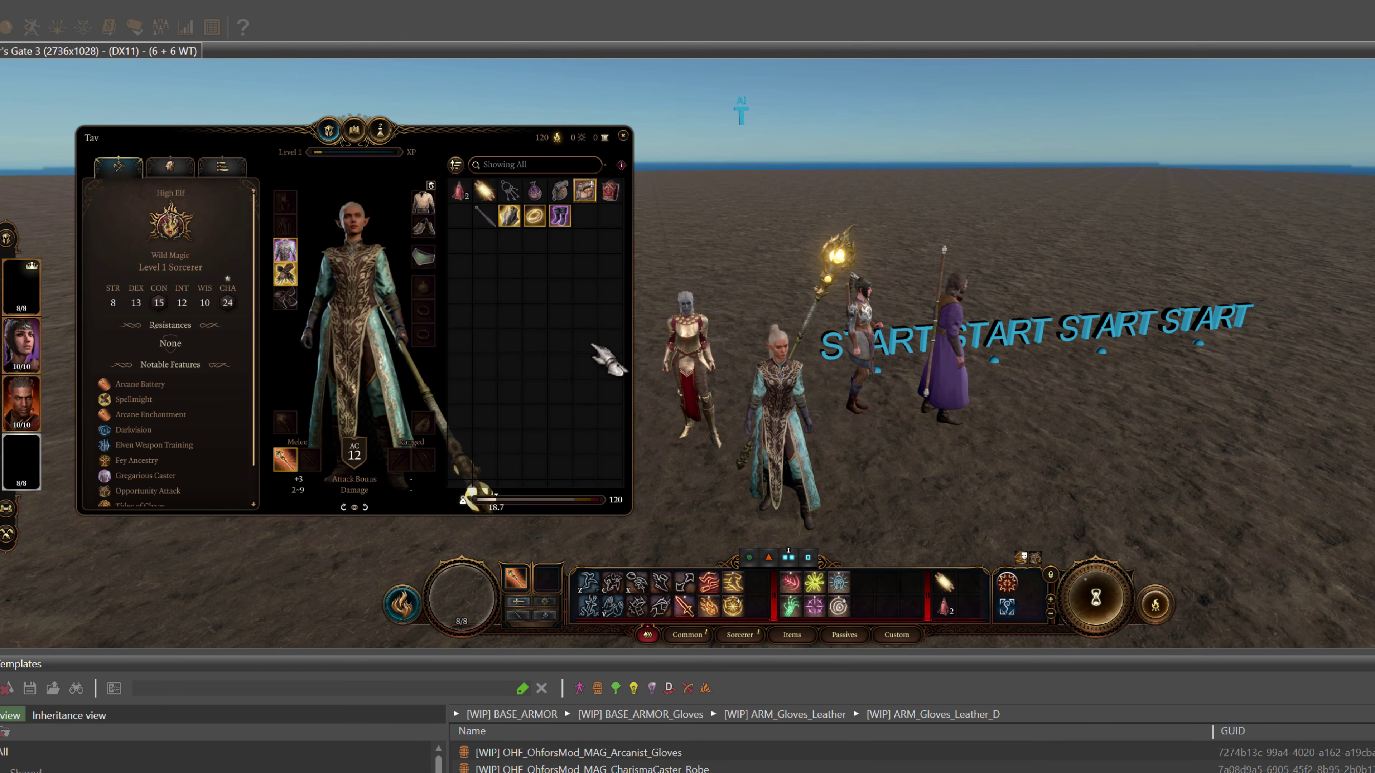
Equip the gold ring in the first ring slot and Ohfor's Boots in place of the simple boots
{"action": "mouse_move", "coordinate": [537, 218]}
{"action": "left_click_drag", "start_coordinate": [538, 222], "coordinate": [435, 323]}
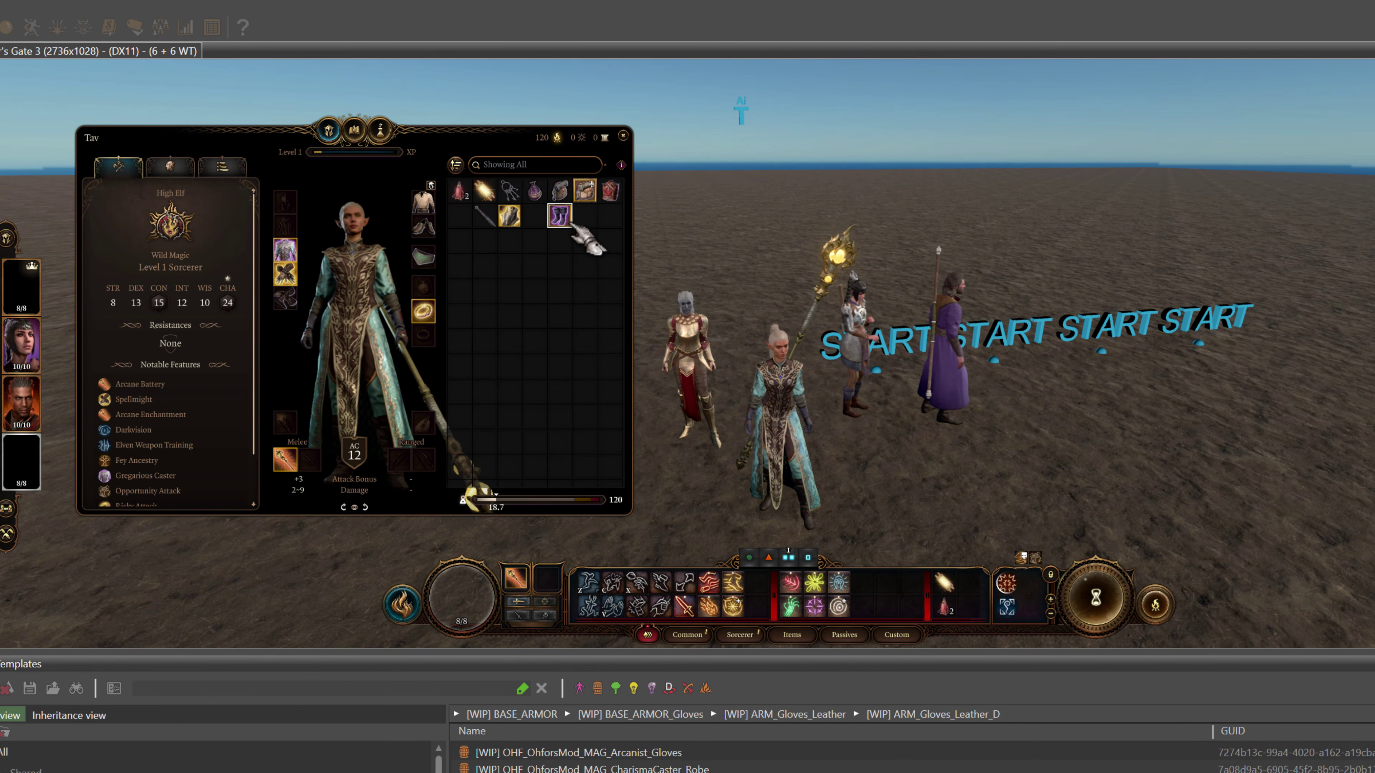
{"action": "mouse_move", "coordinate": [587, 240]}
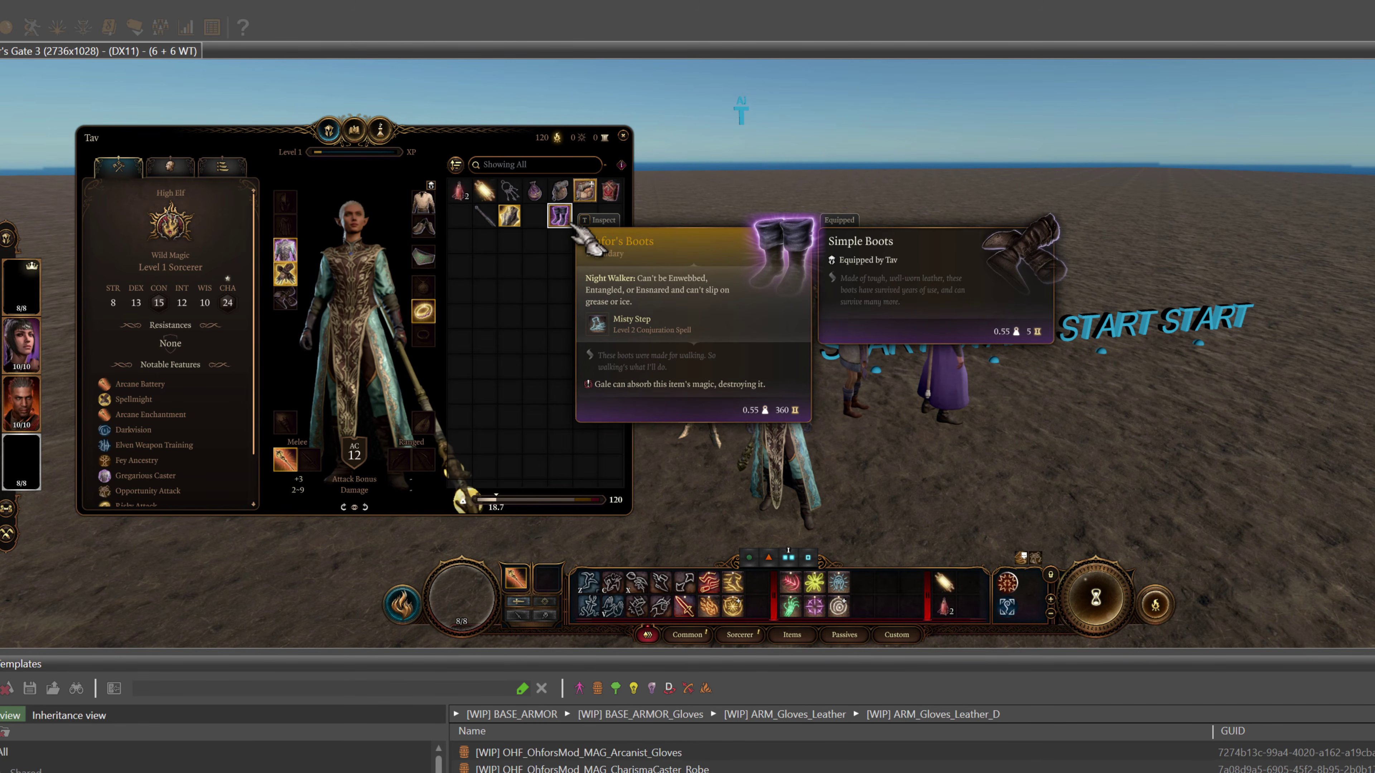
{"action": "double_click", "coordinate": [560, 215]}
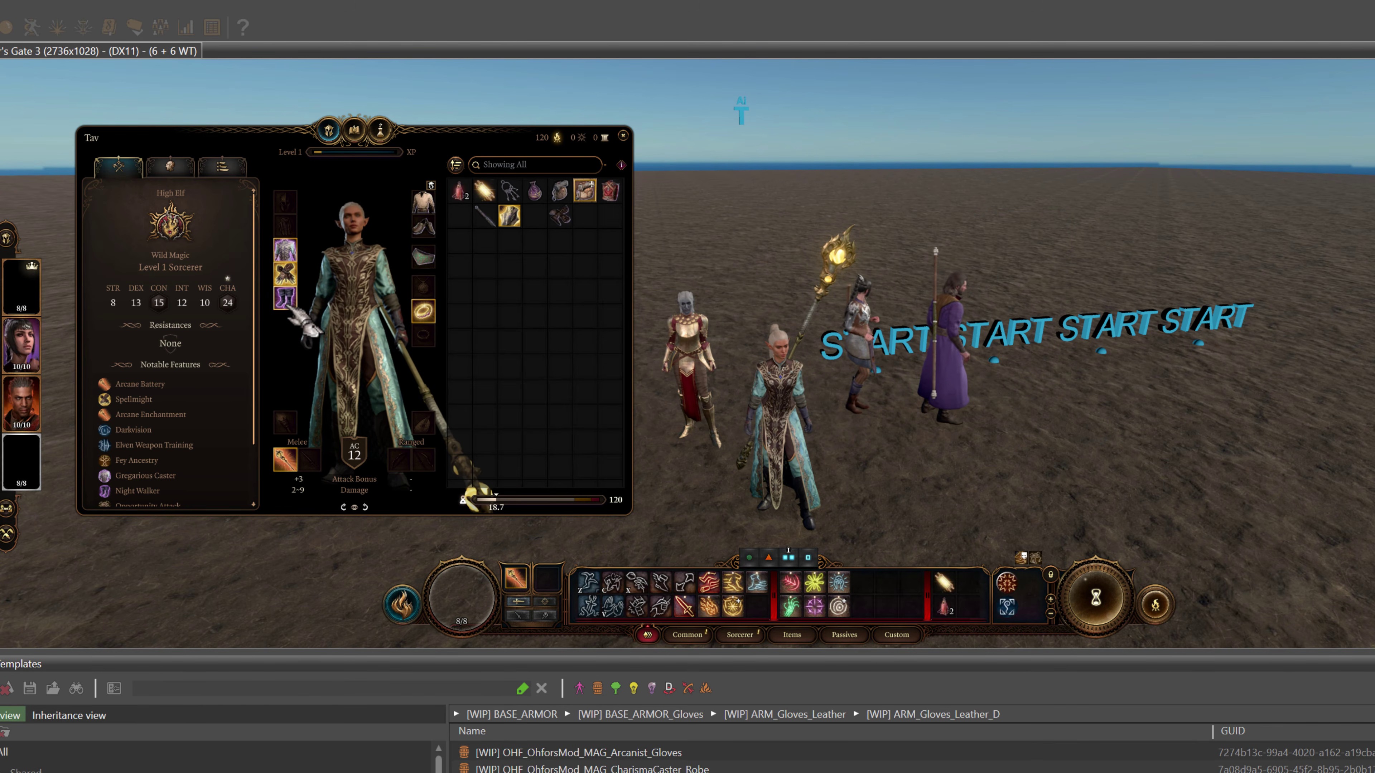
{"action": "mouse_move", "coordinate": [291, 312]}
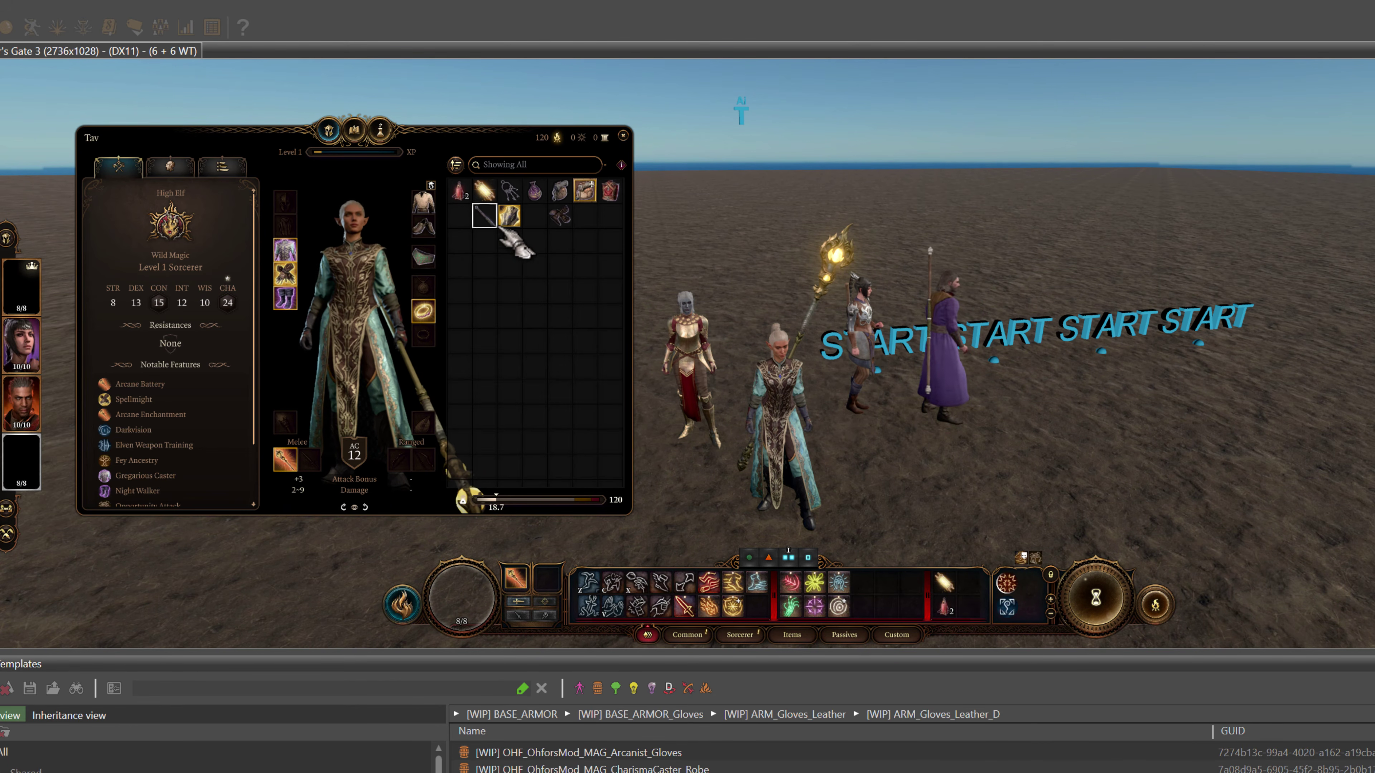
Open the detailed character statistics, equip the shield, and check armour proficiency before and after equipping it
{"action": "left_click", "coordinate": [222, 166]}
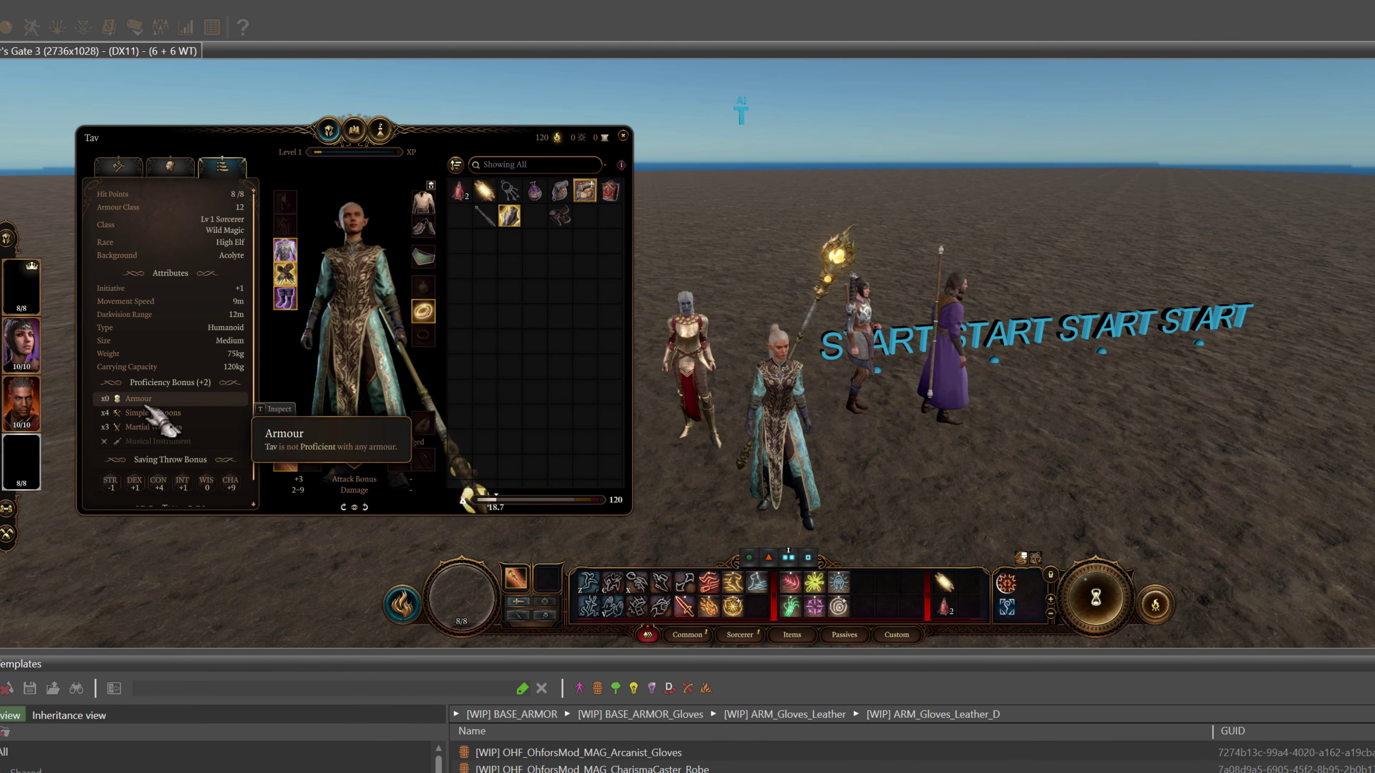
{"action": "double_click", "coordinate": [512, 219]}
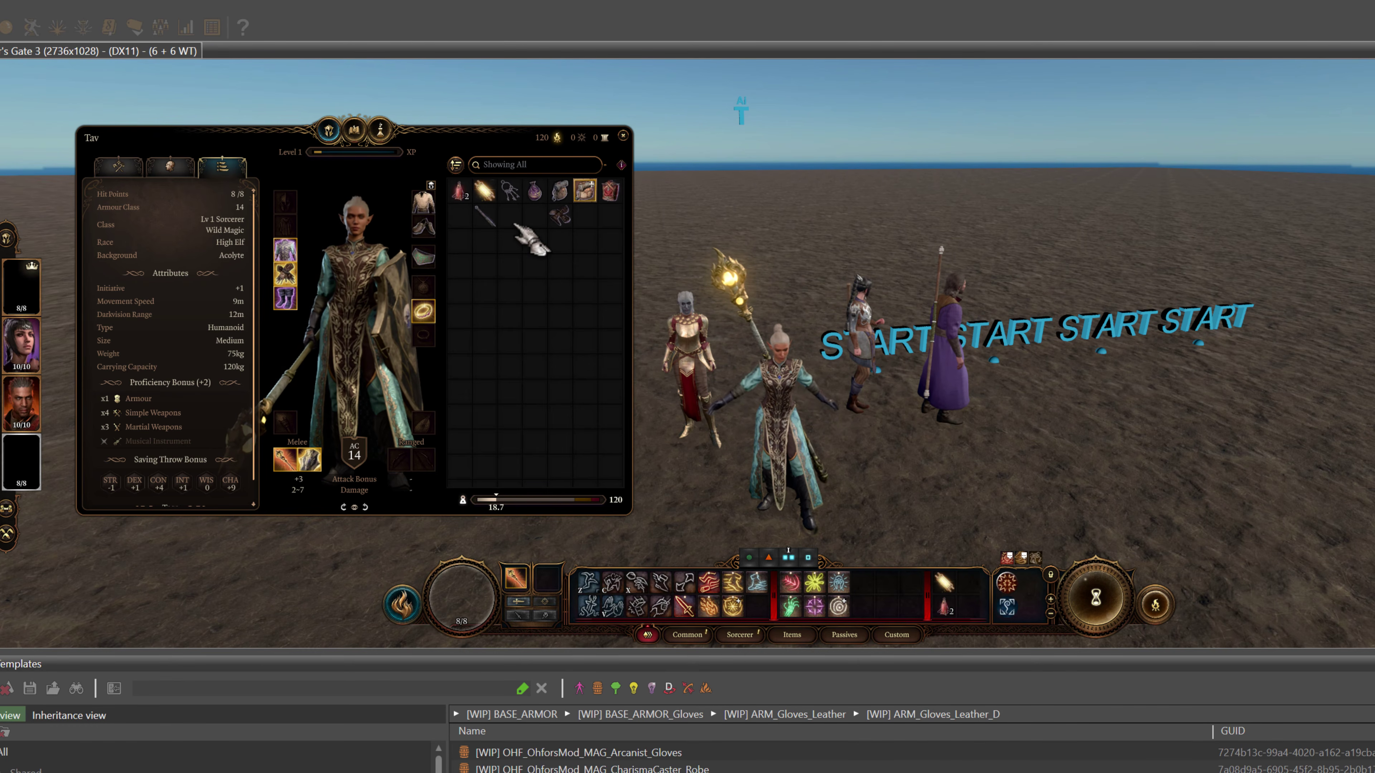
{"action": "mouse_move", "coordinate": [146, 405]}
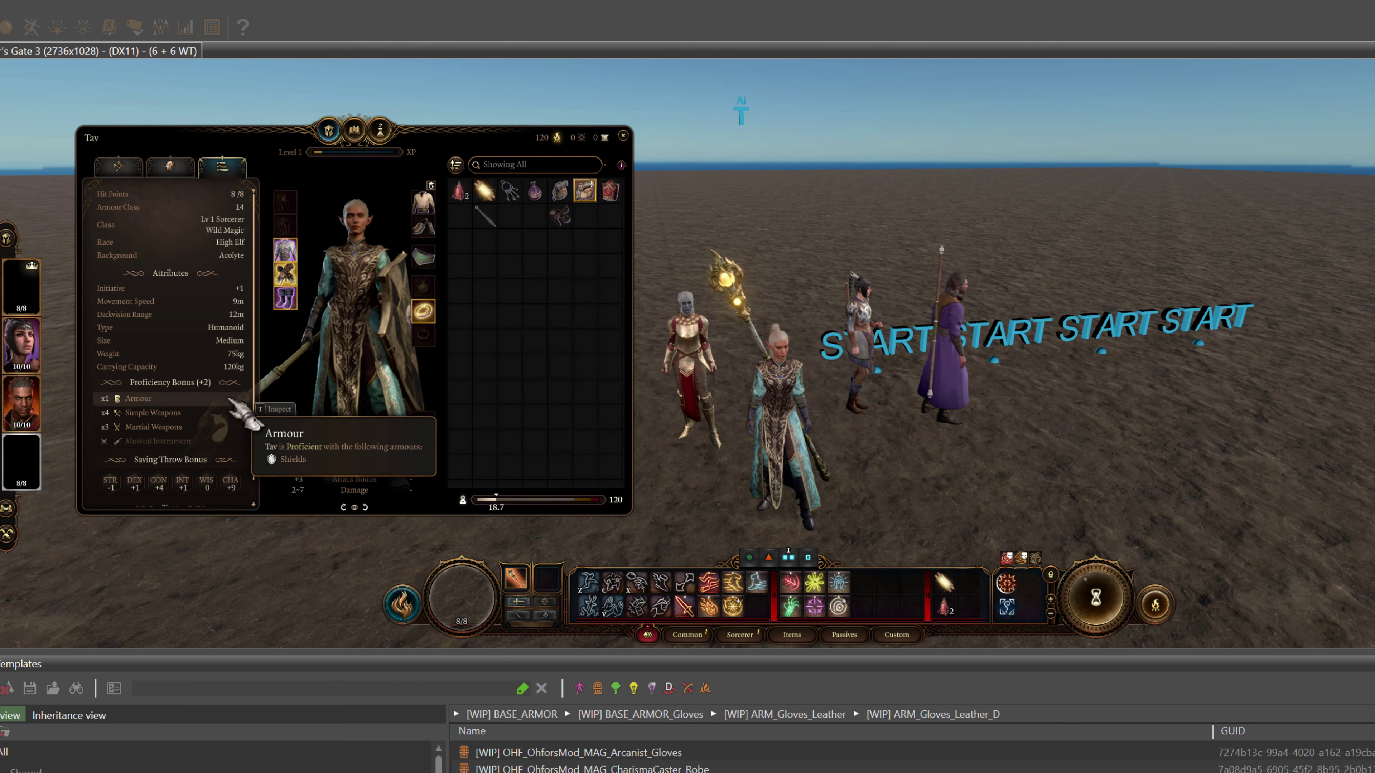
{"action": "mouse_move", "coordinate": [318, 465]}
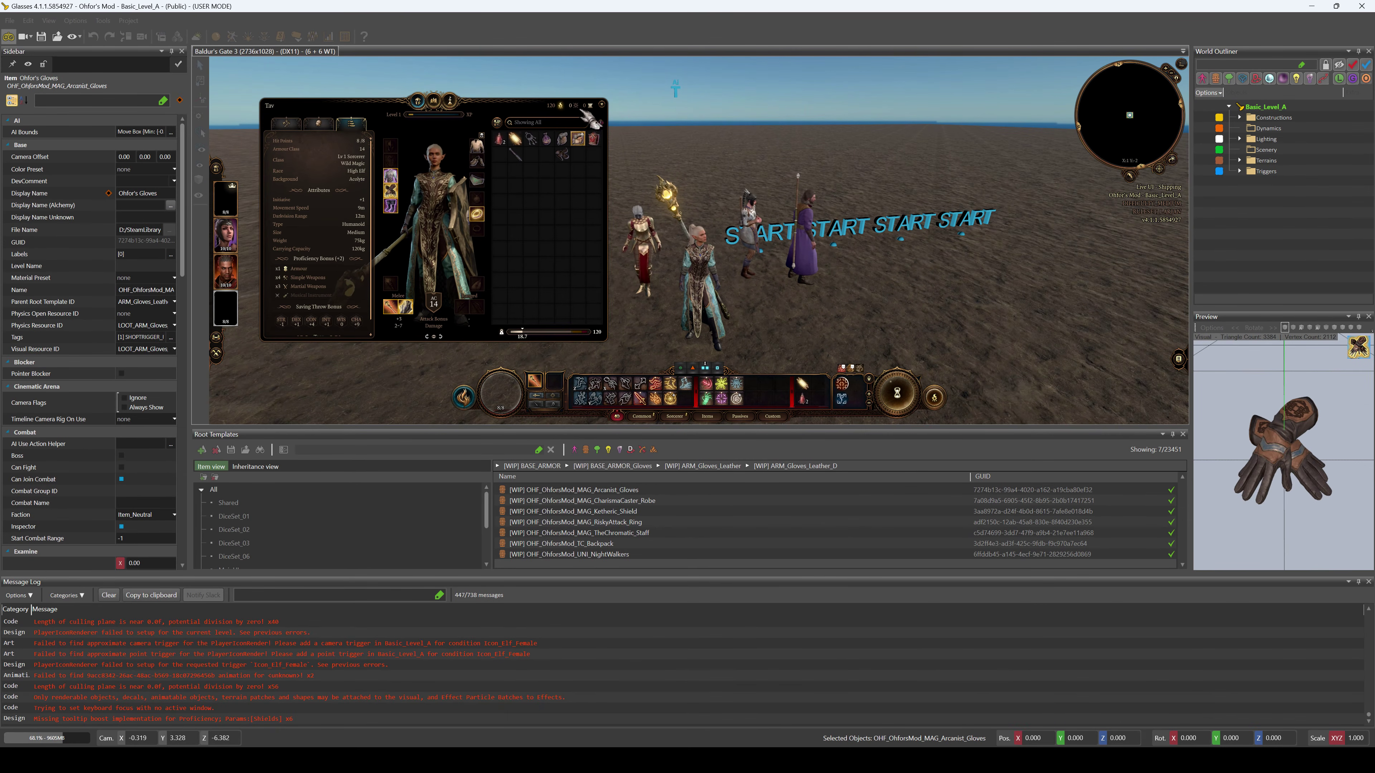
Close the character sheet, leave game mode and enlarge the Root Templates area to show all mod items
{"action": "left_click", "coordinate": [602, 104]}
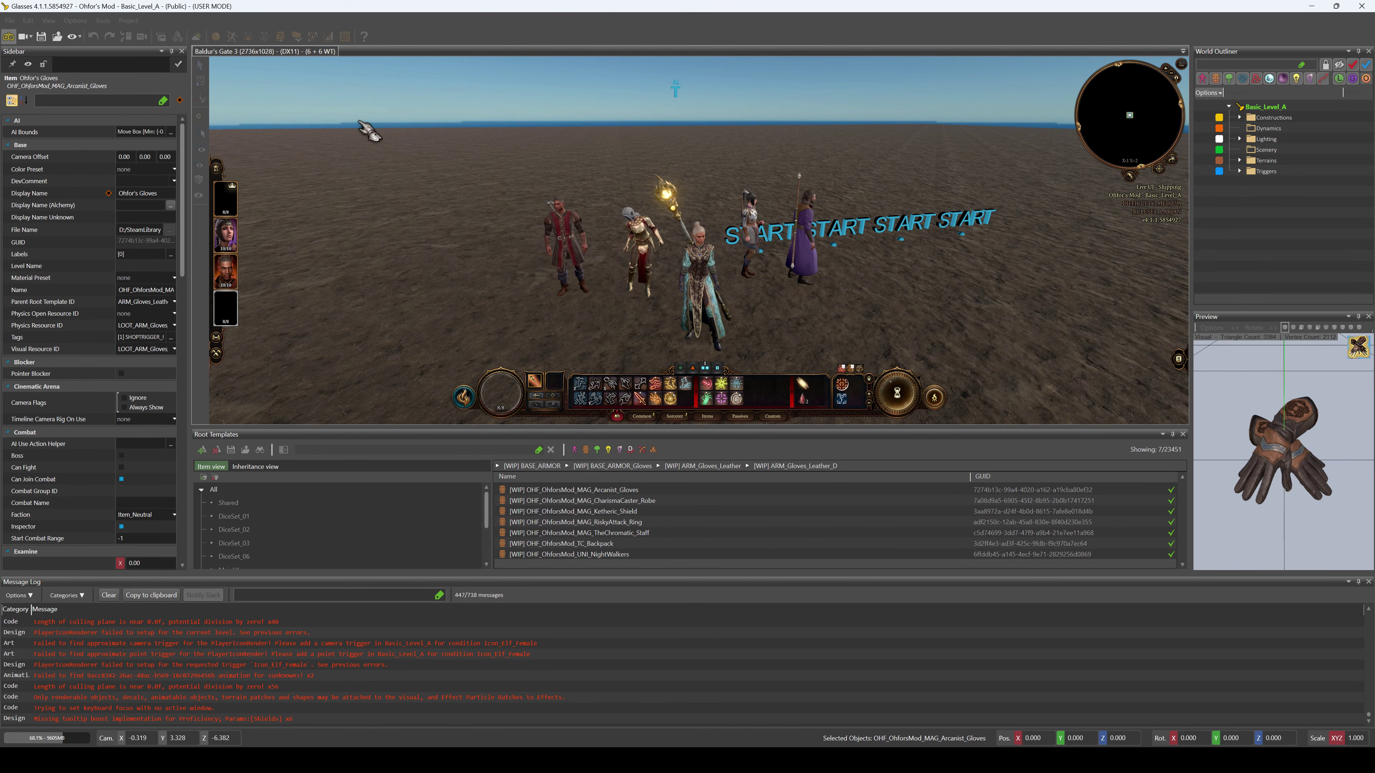
{"action": "left_click", "coordinate": [8, 37]}
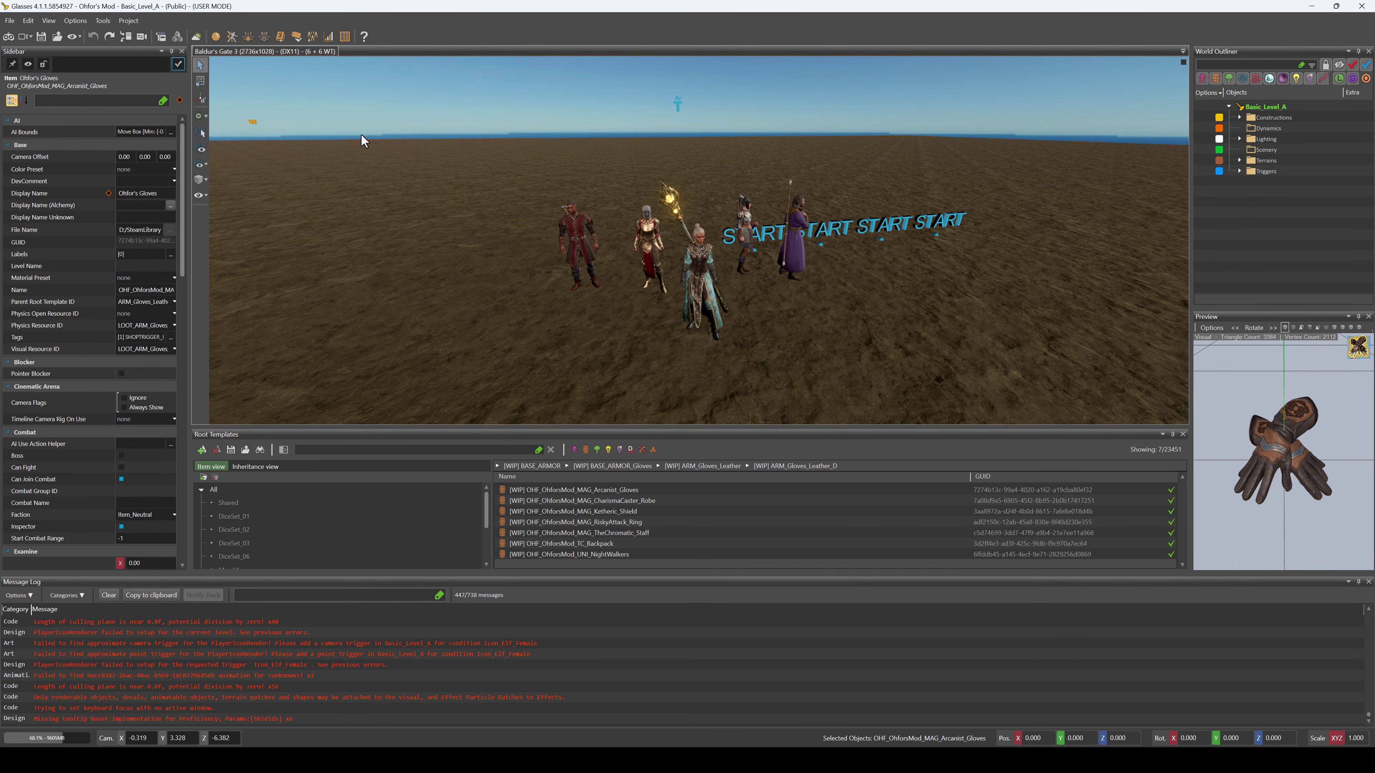
{"action": "left_click_drag", "start_coordinate": [379, 426], "coordinate": [379, 231]}
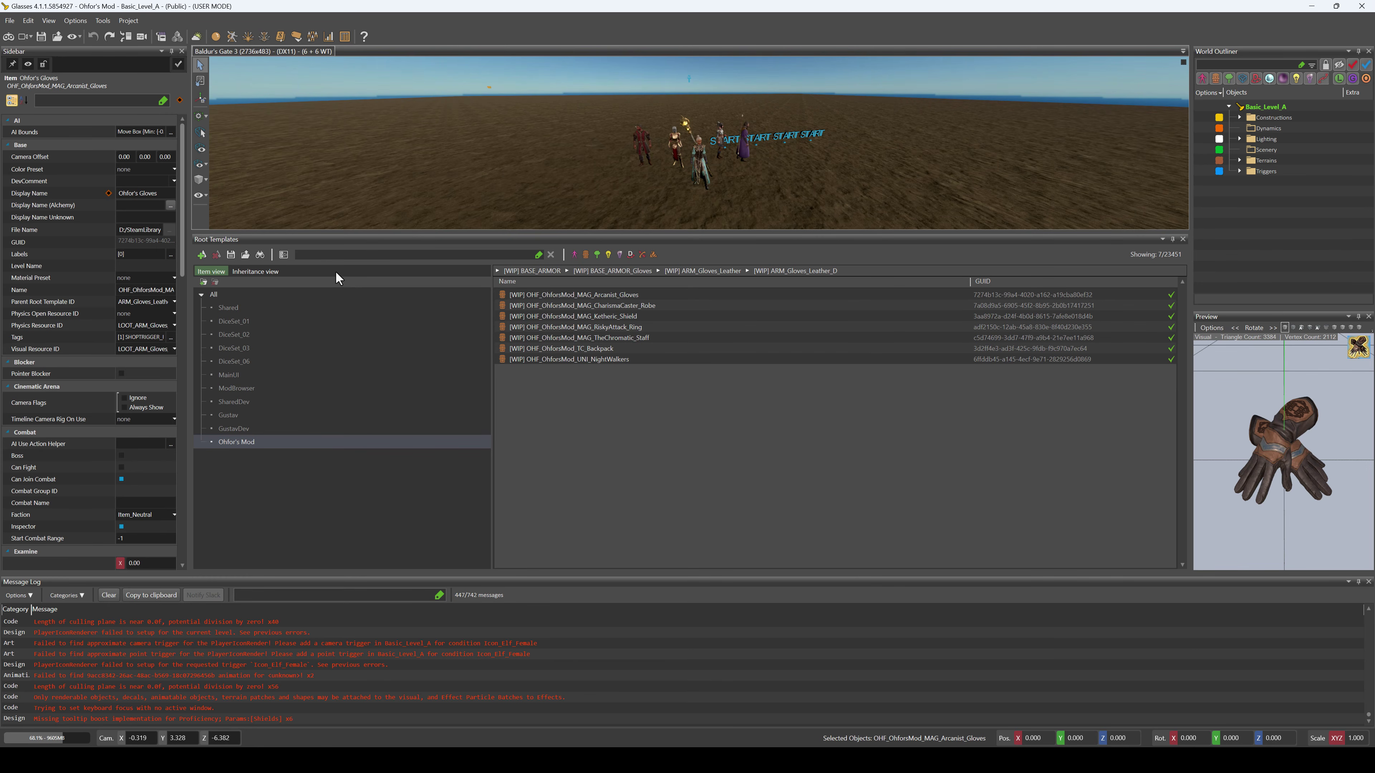
Open the Stats Editor and the Target table in the SpellData of Ohfor's Mod
{"action": "left_click", "coordinate": [320, 39]}
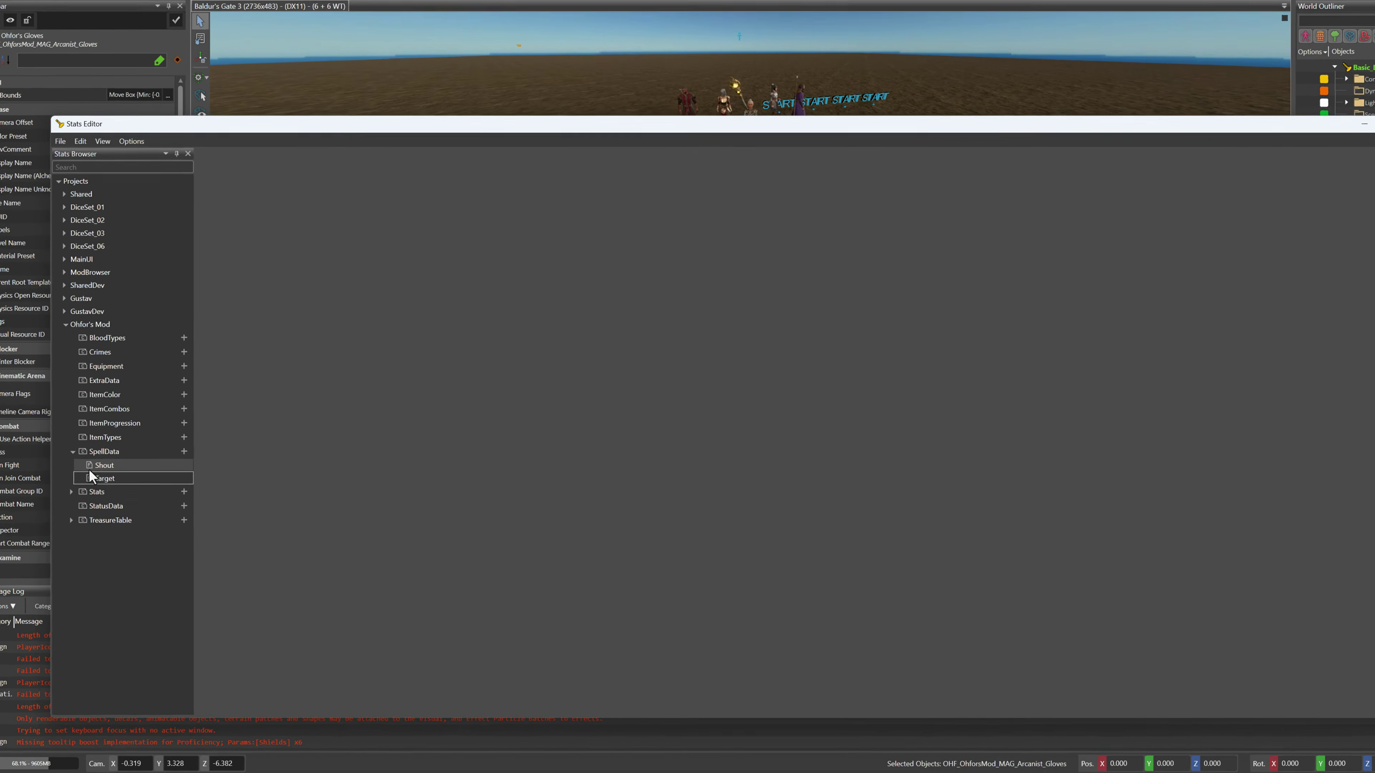
{"action": "left_click", "coordinate": [90, 467]}
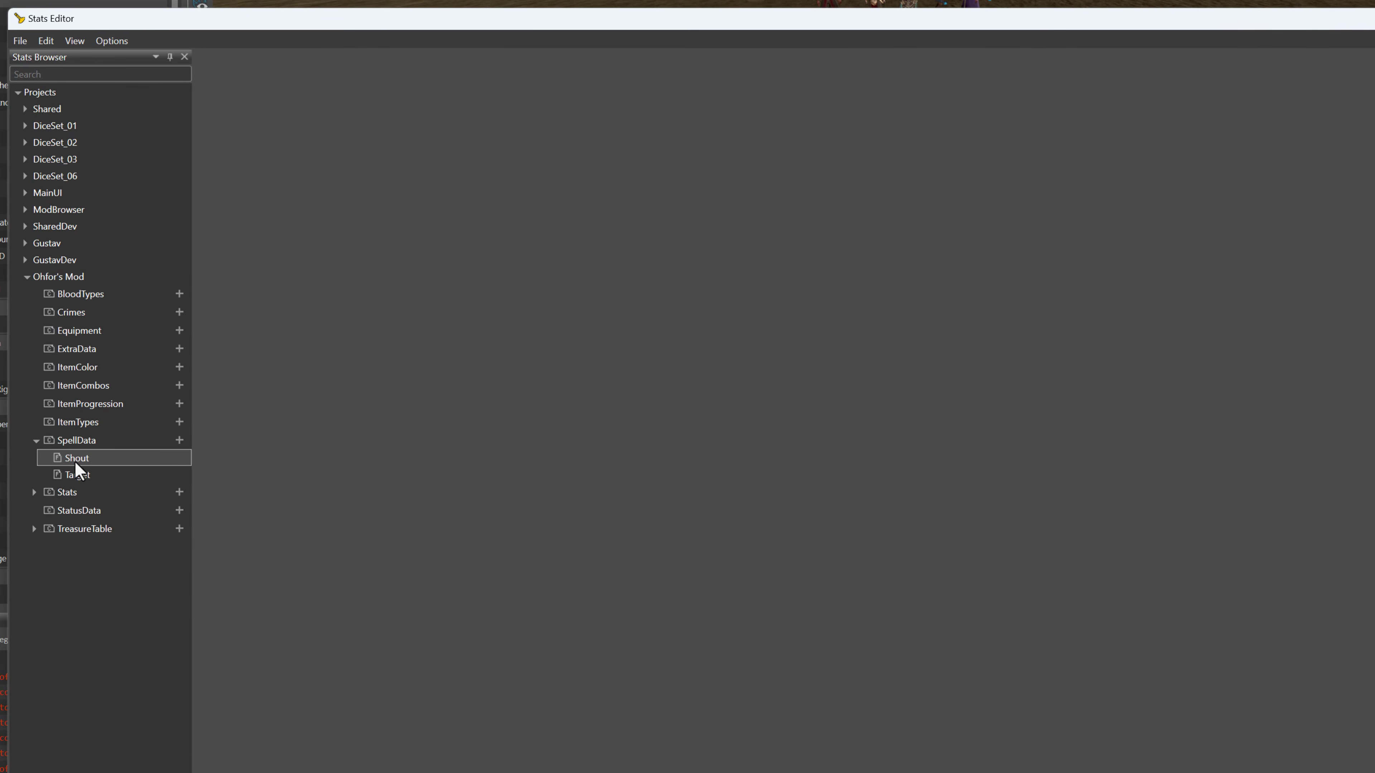
{"action": "double_click", "coordinate": [76, 472]}
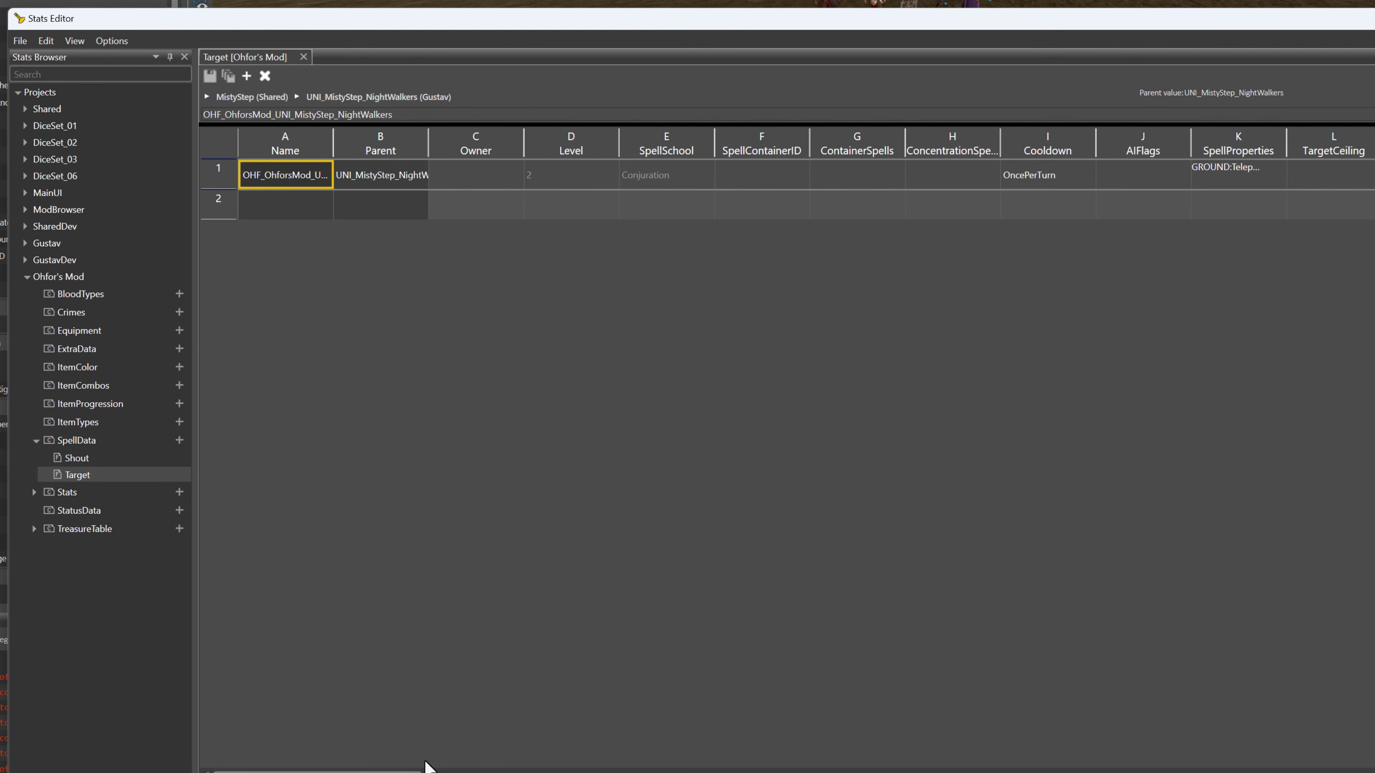
Inspect the TargetRadius value of the OHF_OhforsMod_UNI_MistyStep_NightWalkers spell
{"action": "left_click_drag", "start_coordinate": [317, 772], "coordinate": [436, 772]}
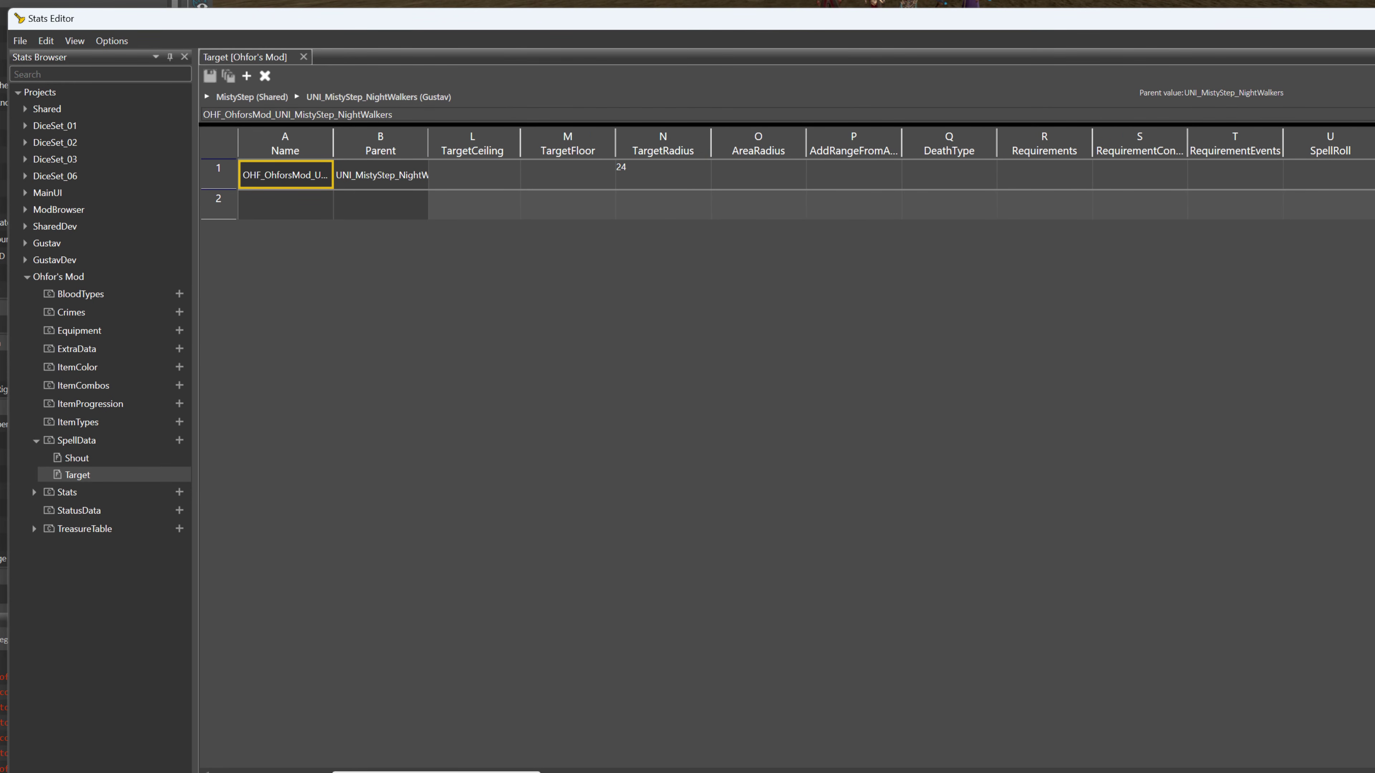
{"action": "left_click", "coordinate": [658, 179]}
{"action": "double_click", "coordinate": [659, 179]}
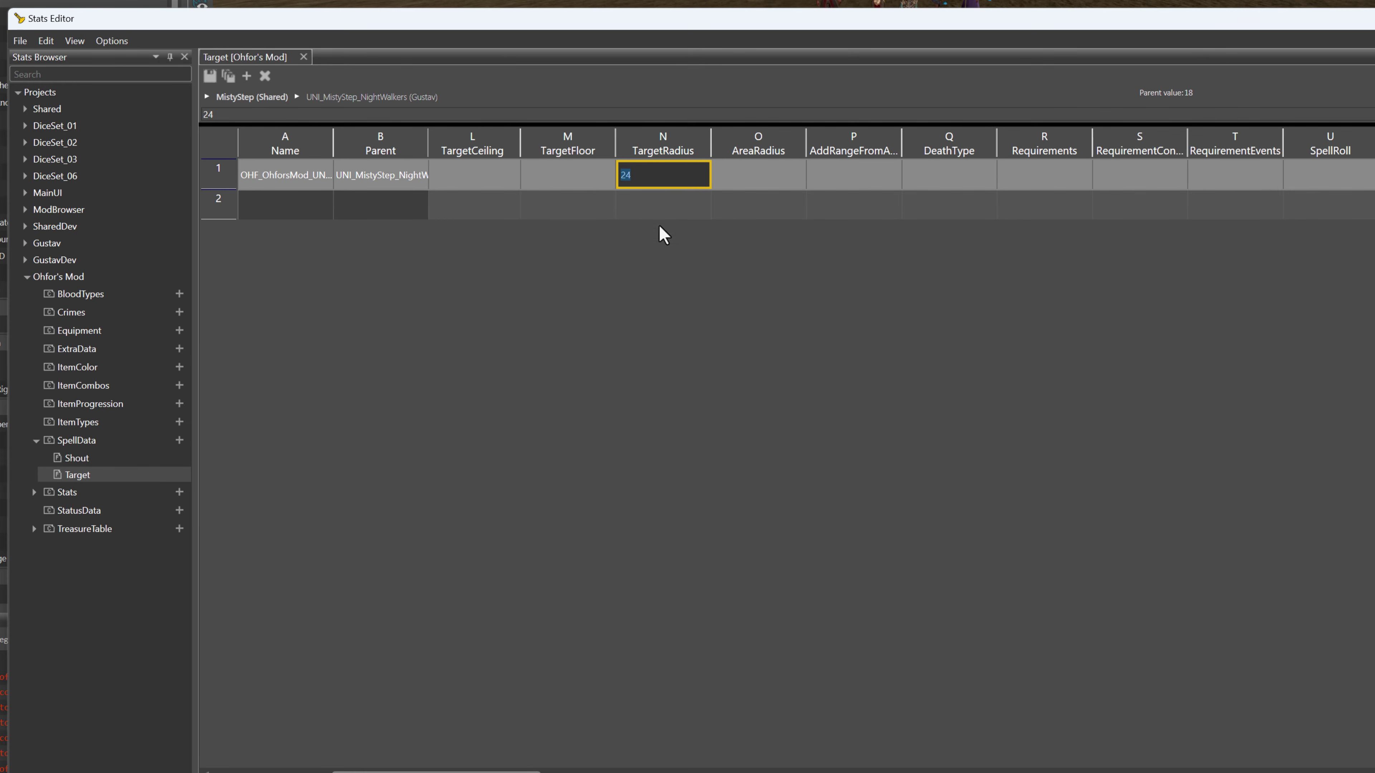
{"action": "left_click", "coordinate": [662, 180]}
{"action": "left_click", "coordinate": [662, 179]}
{"action": "left_click_drag", "start_coordinate": [437, 772], "coordinate": [377, 772]}
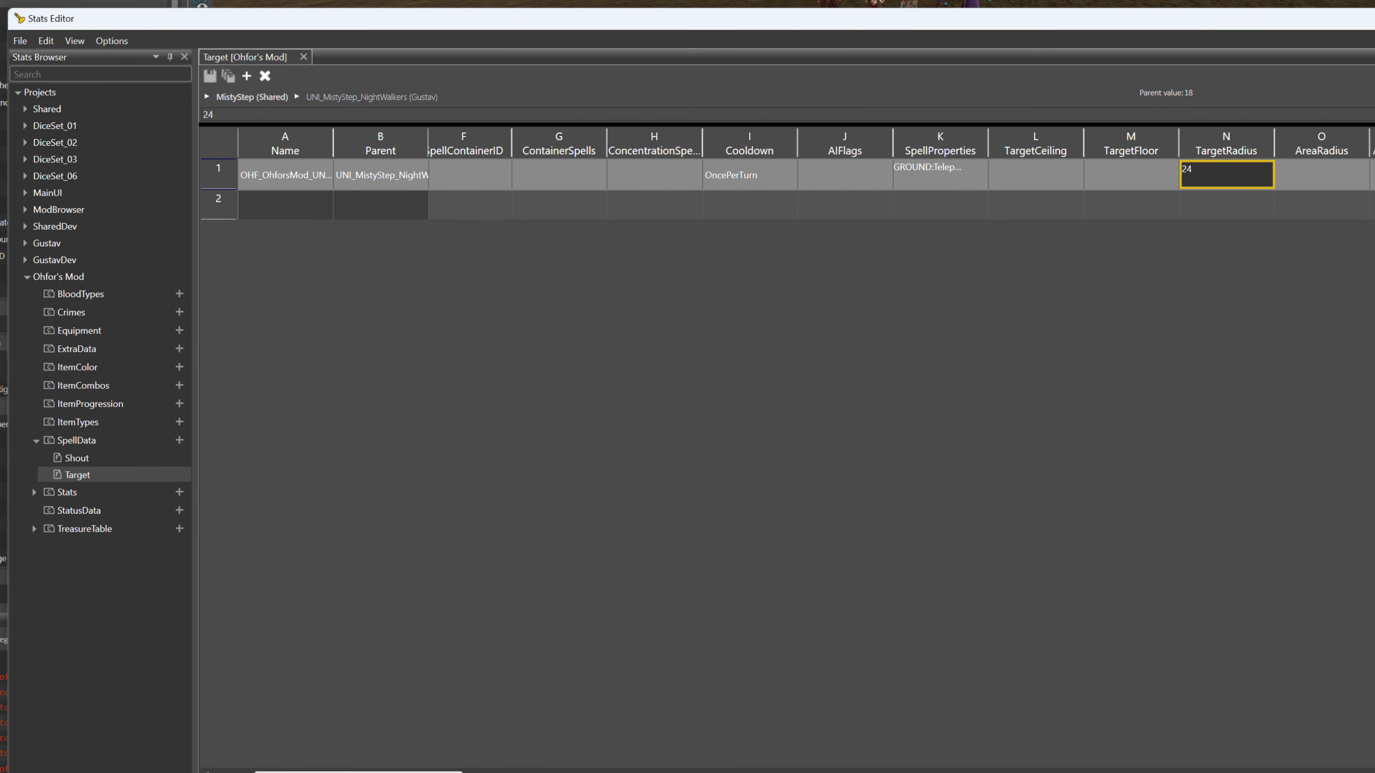
Review the available Cooldown options for the NightWalkers Misty Step spell without changing the selection
{"action": "left_click", "coordinate": [747, 182]}
{"action": "left_click", "coordinate": [745, 179]}
{"action": "left_click", "coordinate": [789, 177]}
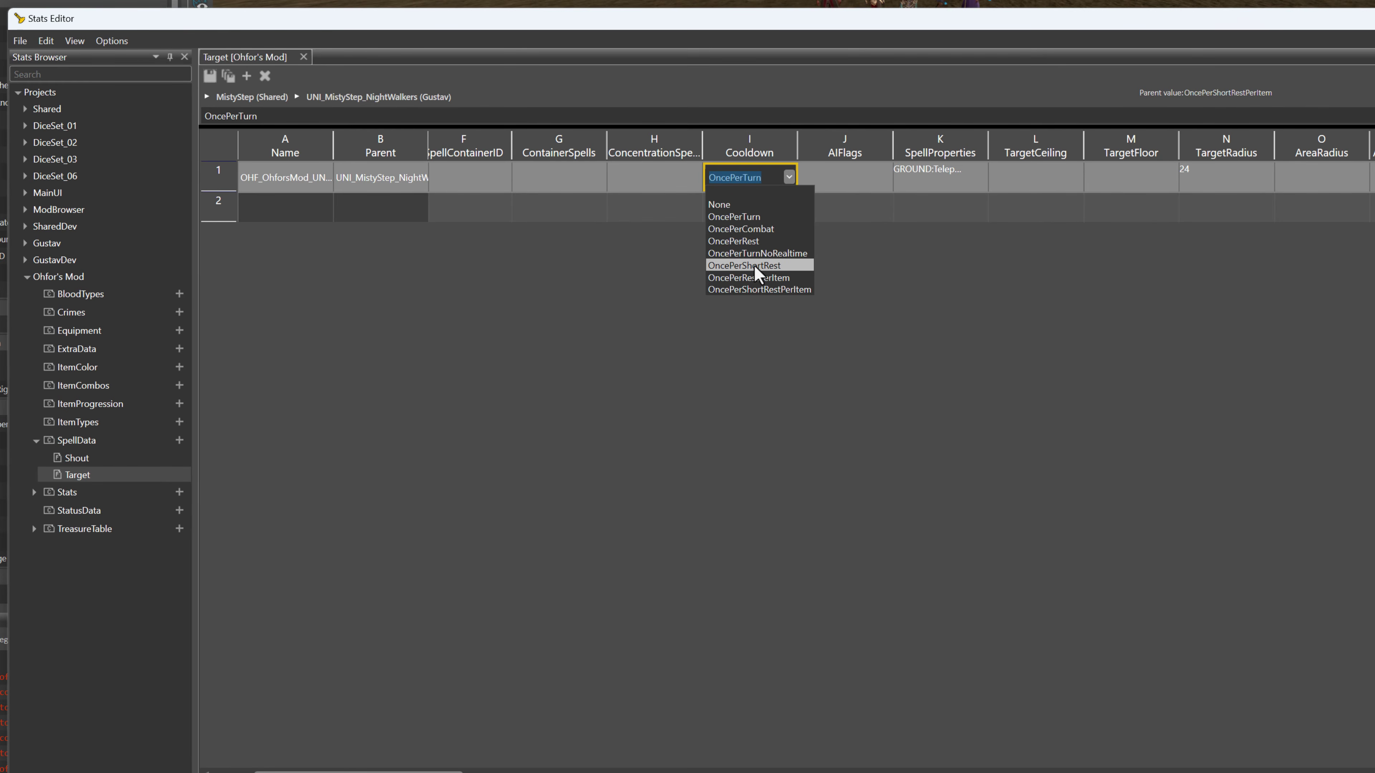
{"action": "left_click", "coordinate": [676, 328]}
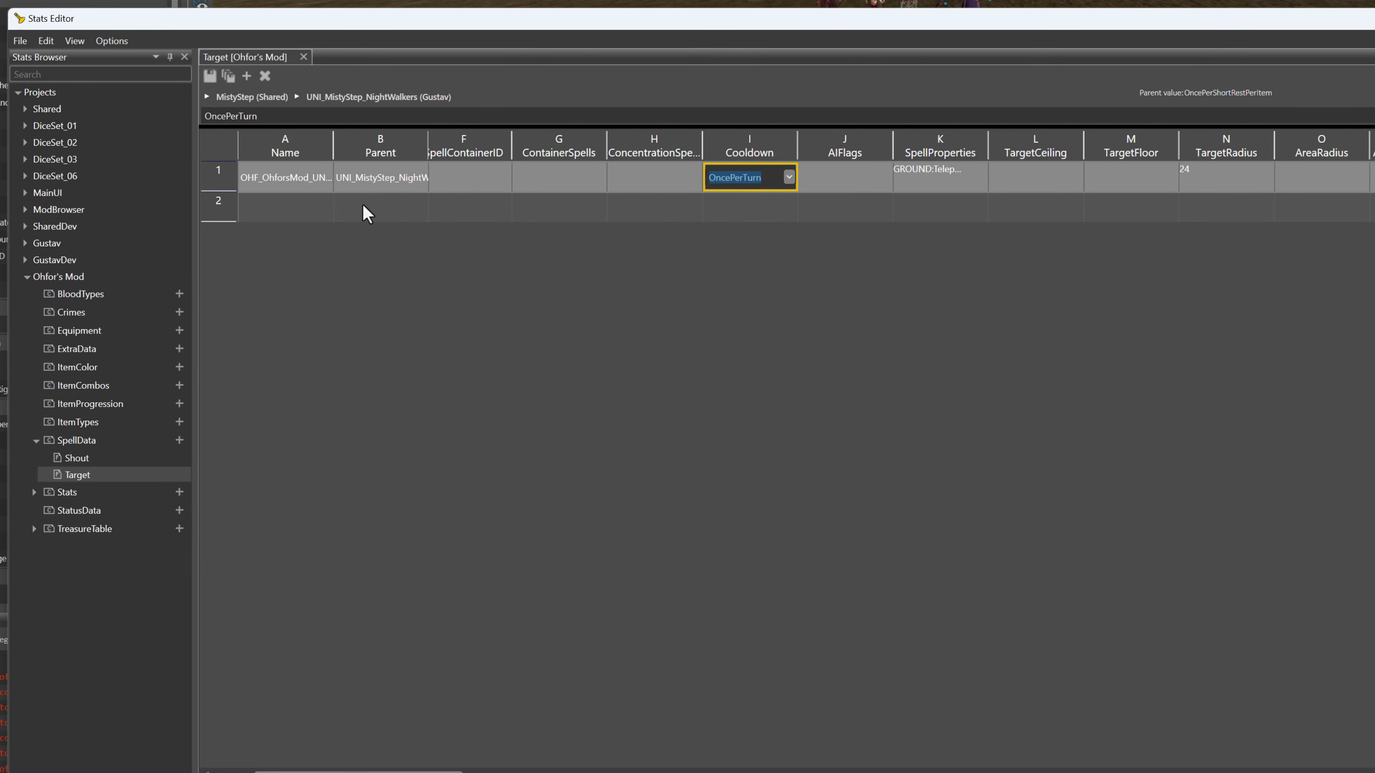
Open the Shout table, widen its Name column, and review the Victory Longbow Haste spell's Cooldown options and remaining columns
{"action": "double_click", "coordinate": [79, 462]}
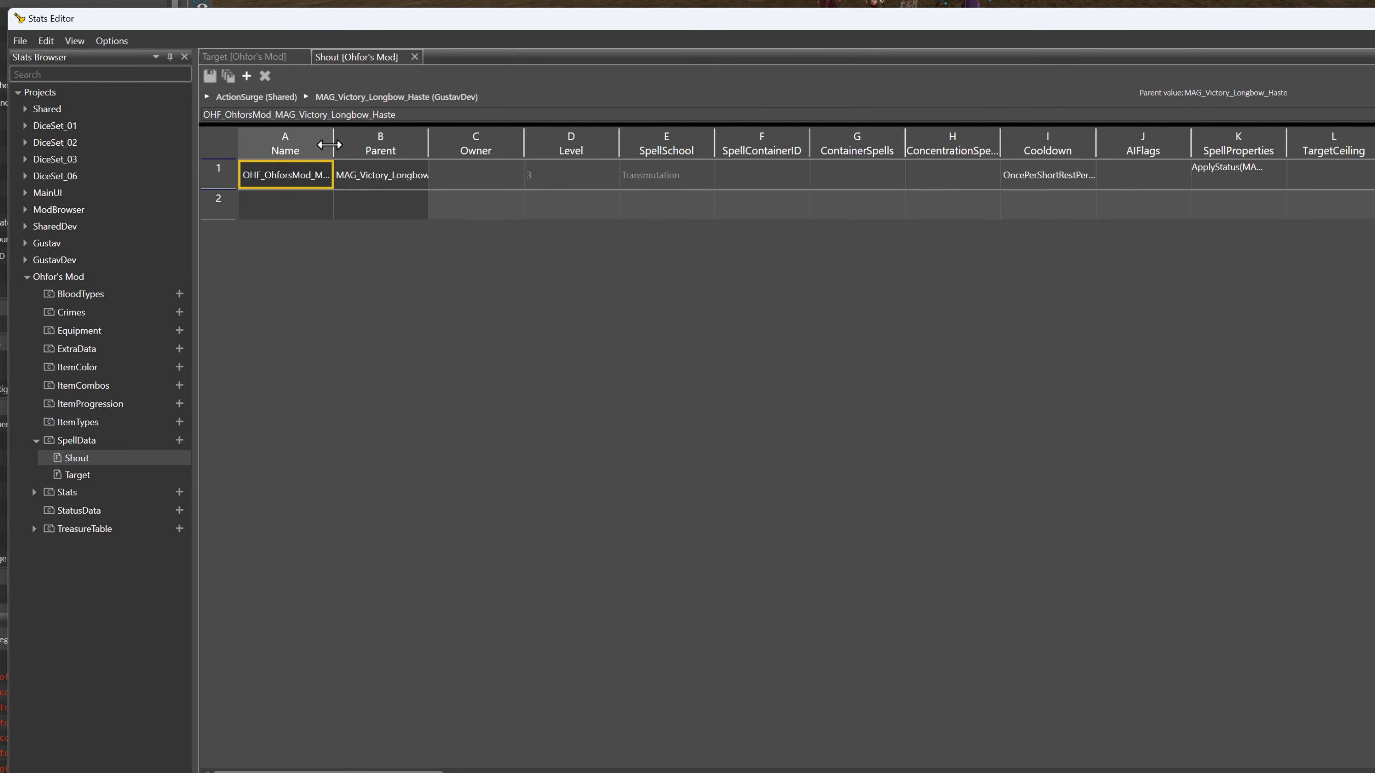
{"action": "left_click_drag", "start_coordinate": [331, 143], "coordinate": [453, 136]}
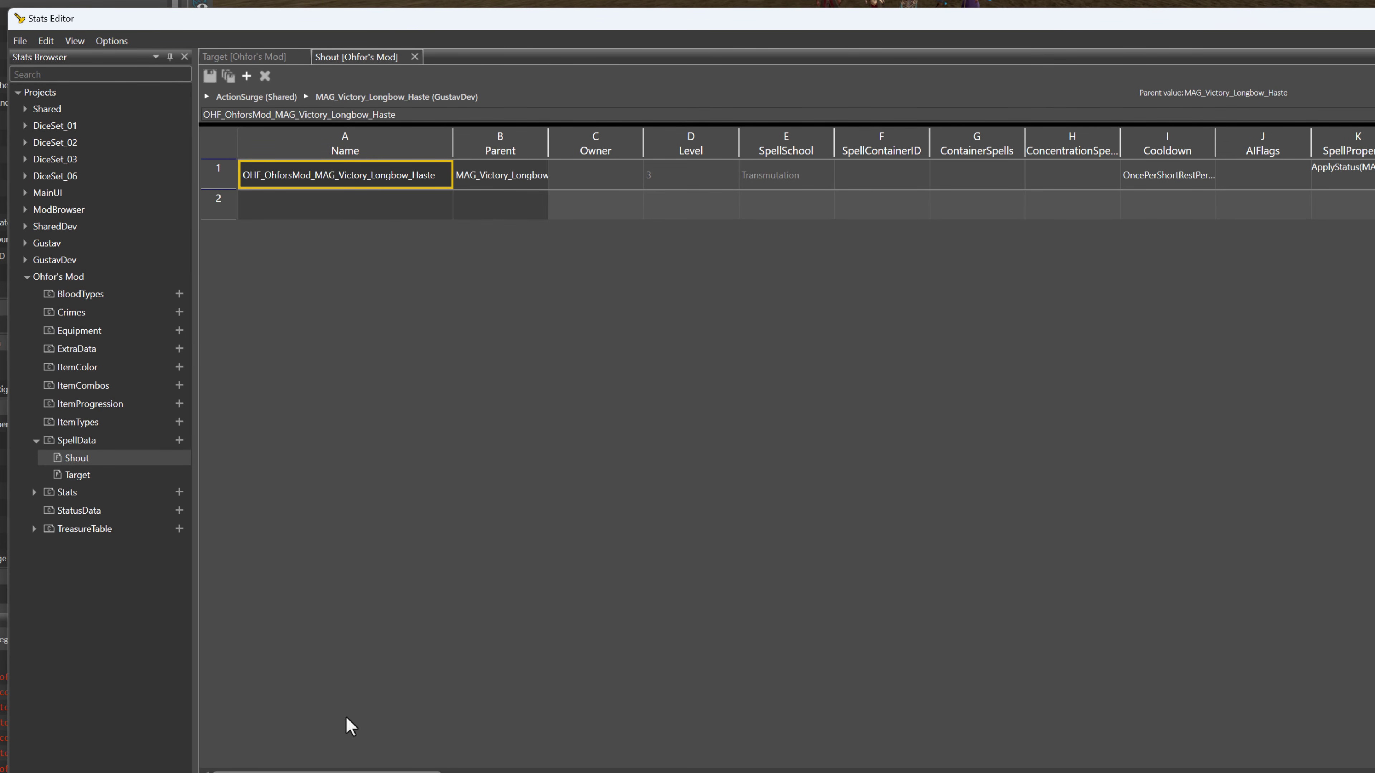
{"action": "left_click_drag", "start_coordinate": [358, 770], "coordinate": [387, 766]}
{"action": "left_click", "coordinate": [1084, 184]}
{"action": "left_click", "coordinate": [1084, 184]}
{"action": "left_click", "coordinate": [1117, 178]}
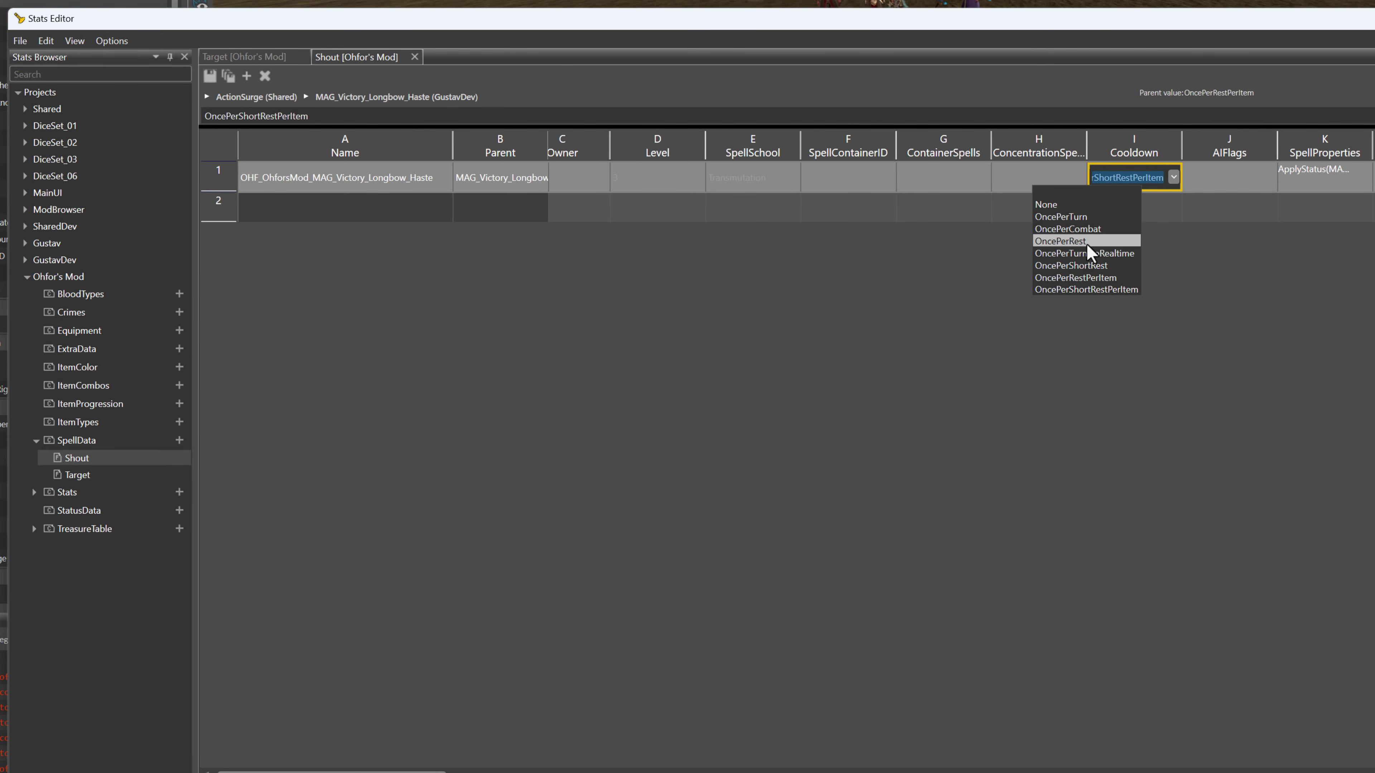
{"action": "left_click", "coordinate": [1071, 290]}
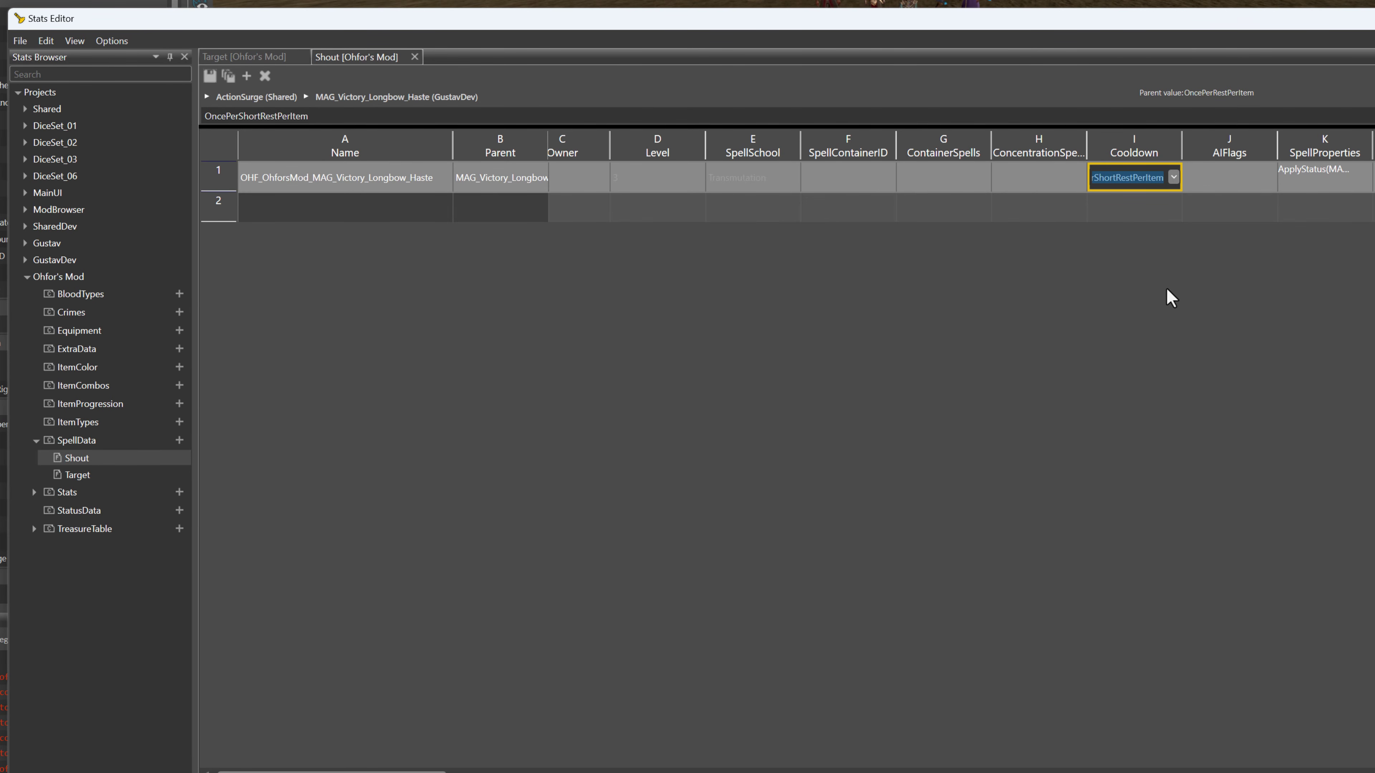
{"action": "left_click", "coordinate": [1139, 218]}
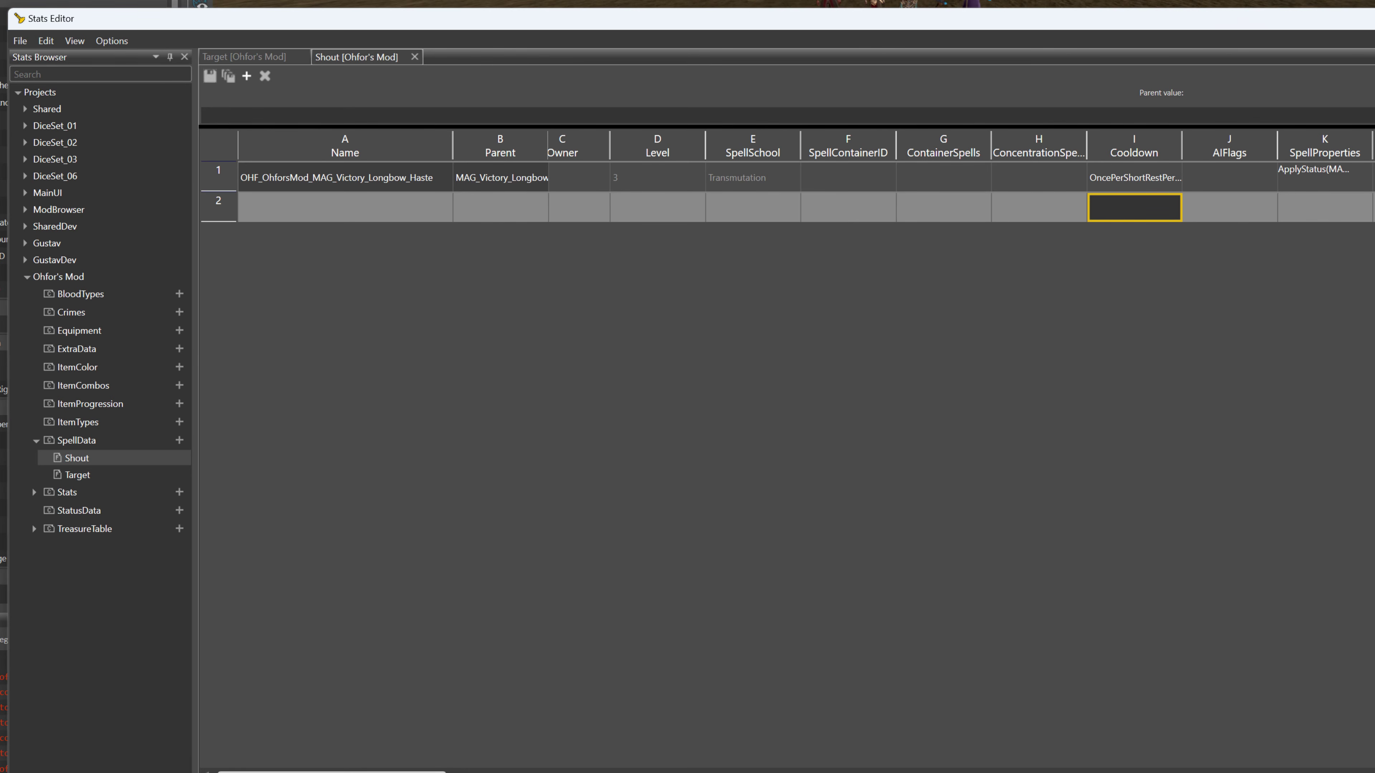
{"action": "left_click_drag", "start_coordinate": [442, 771], "coordinate": [1313, 770]}
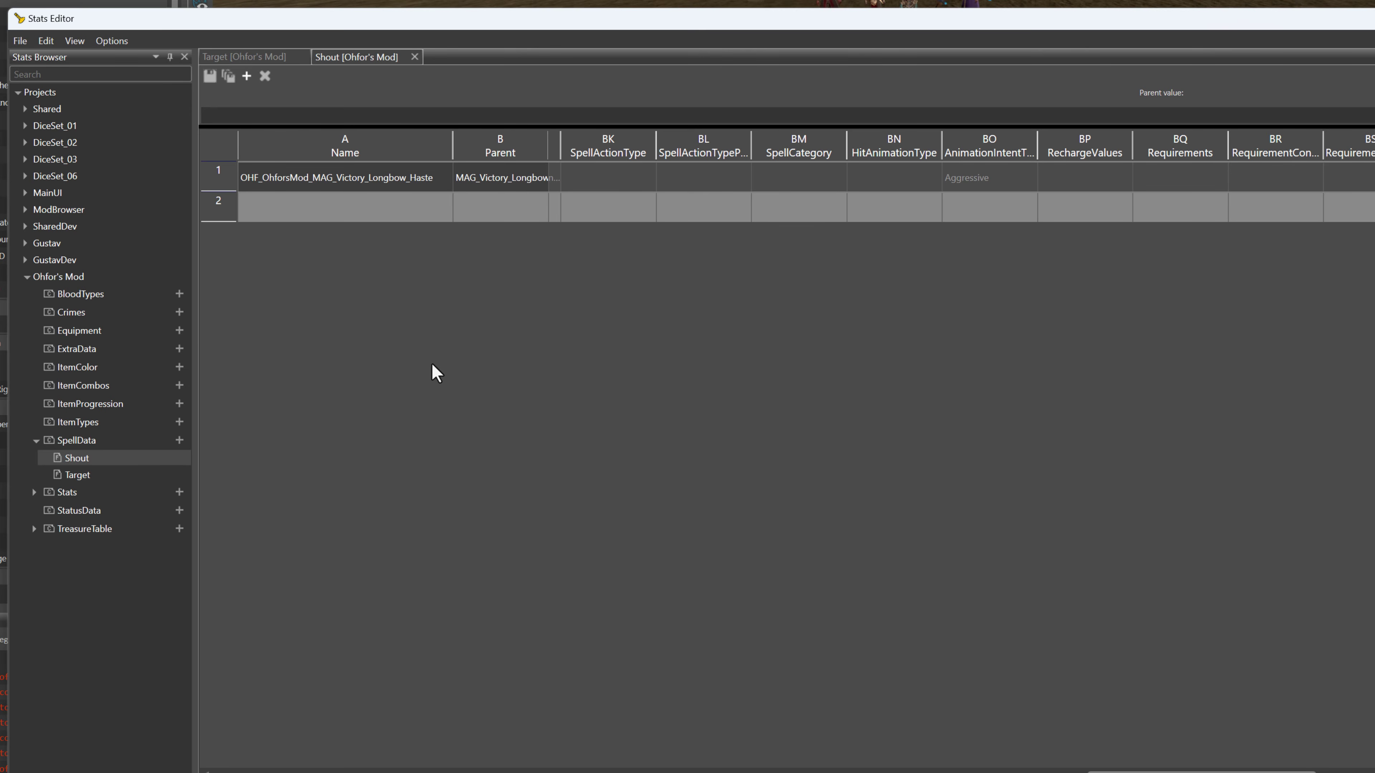
Open the Armor table in the Stats of Ohfor's Mod and widen its Name column to show the full entry names
{"action": "left_click", "coordinate": [34, 492]}
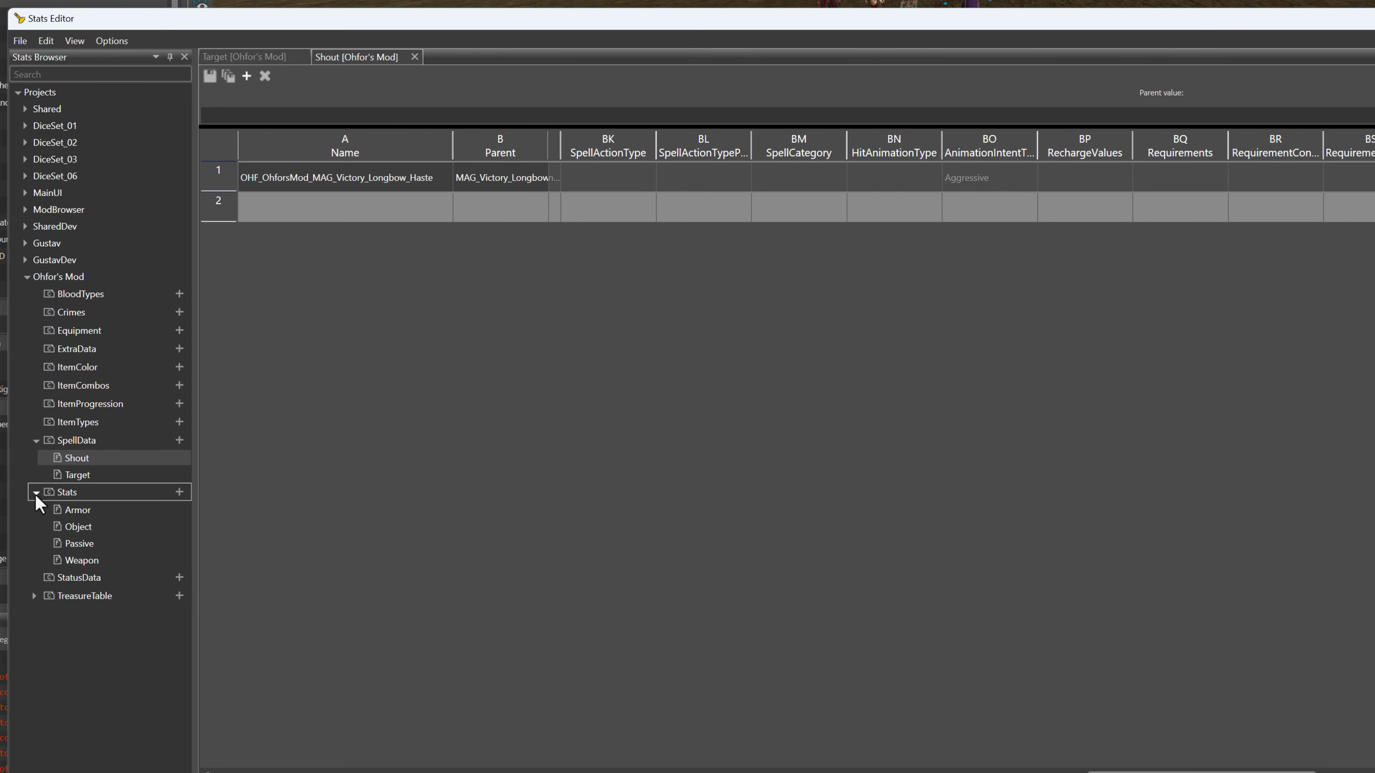
{"action": "double_click", "coordinate": [74, 510]}
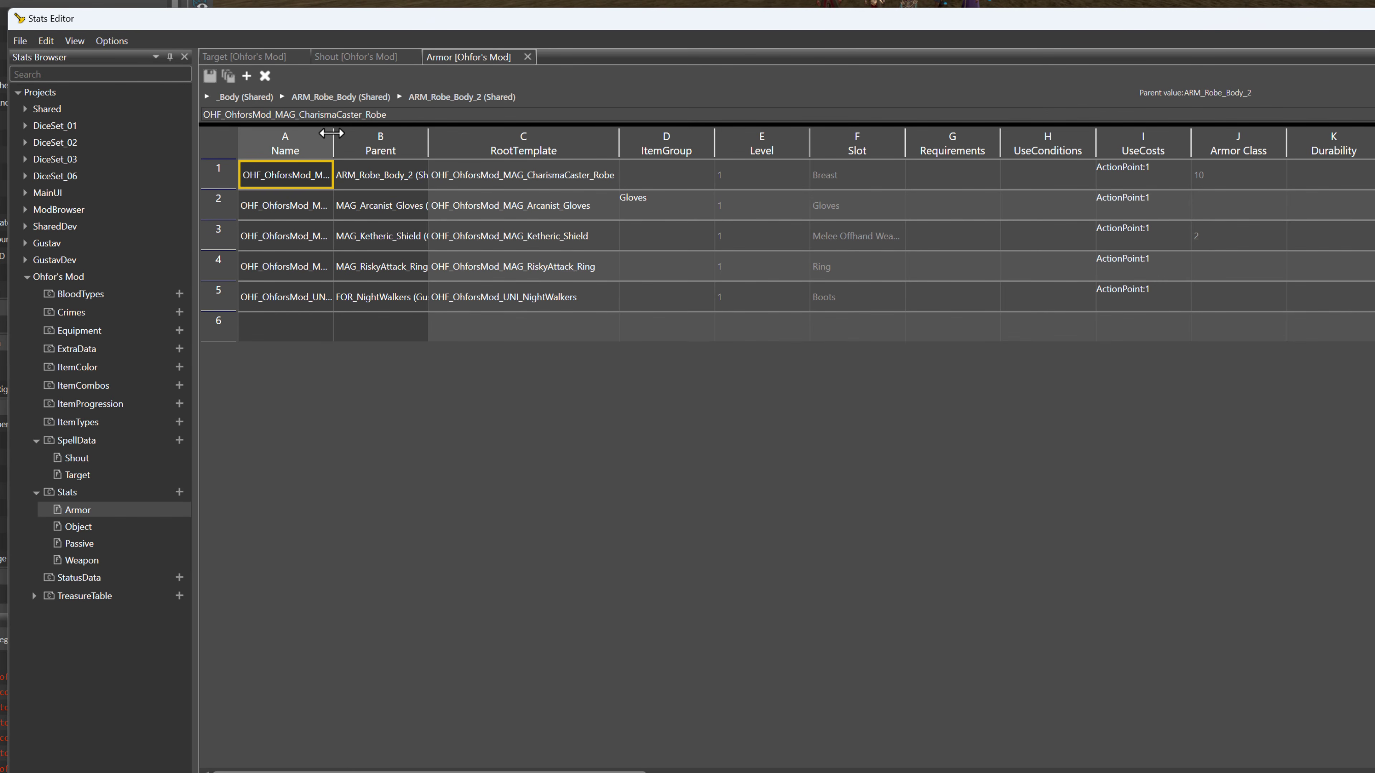
{"action": "left_click_drag", "start_coordinate": [333, 142], "coordinate": [472, 145]}
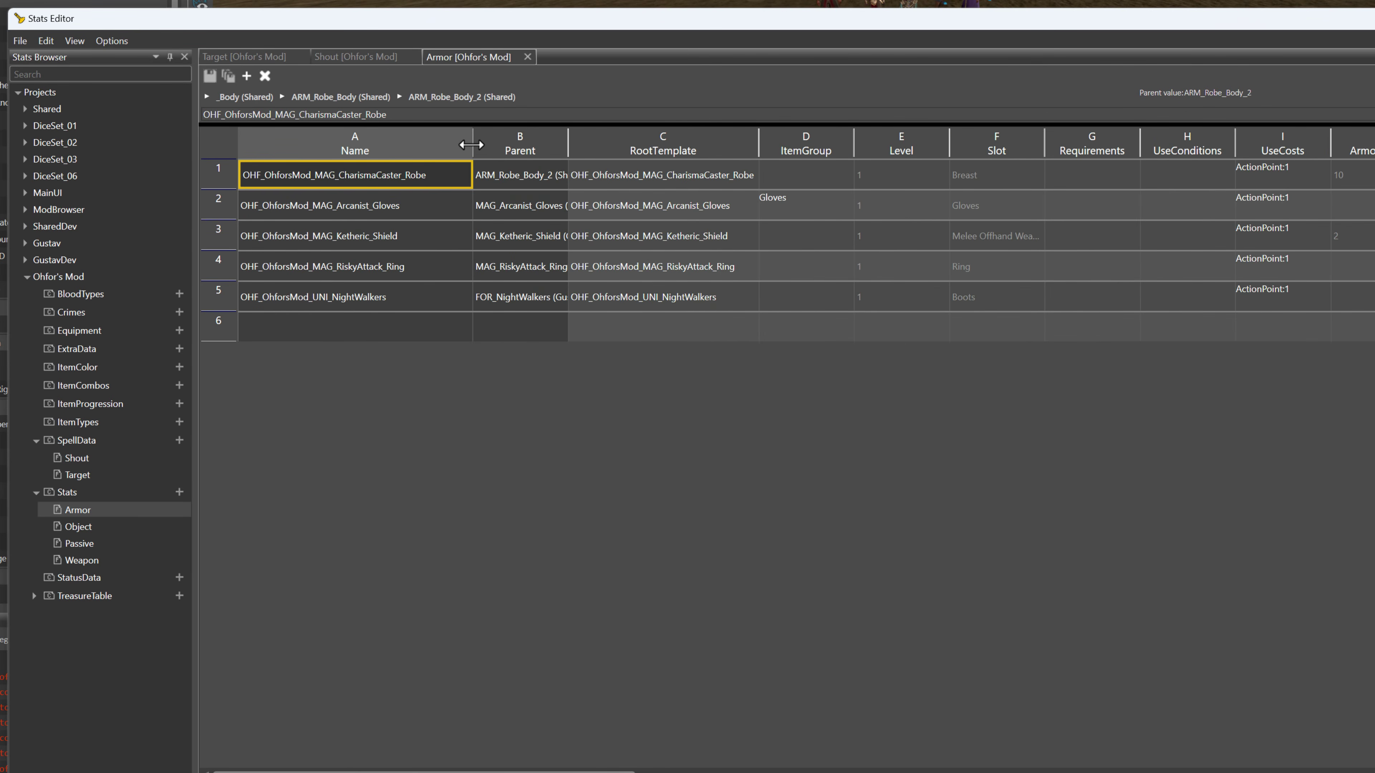
{"action": "double_click", "coordinate": [337, 183]}
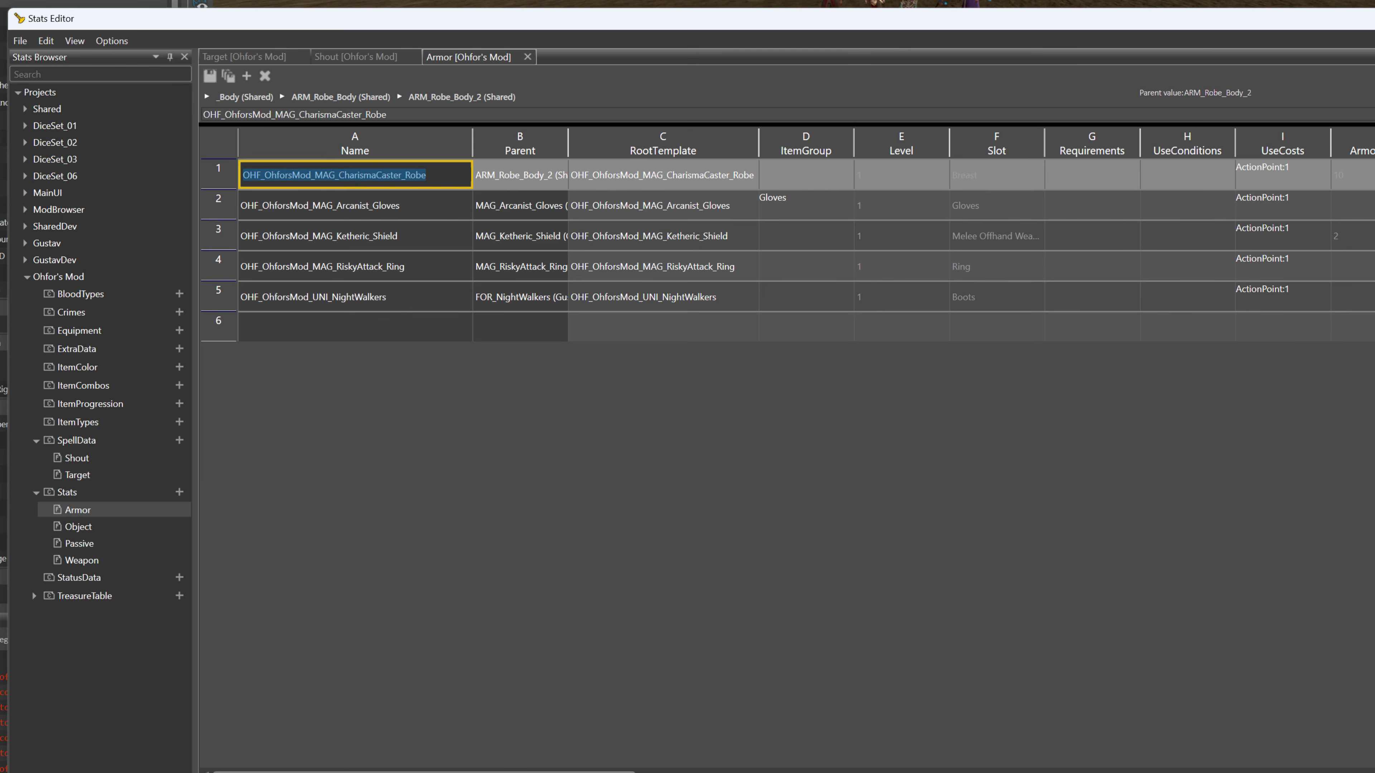
Examine the armor entries' Rarity and on-equip values, widening the BoostsOnEquip, PassivesOnEquip and StatusOnEquip columns
{"action": "left_click_drag", "start_coordinate": [483, 771], "coordinate": [841, 772]}
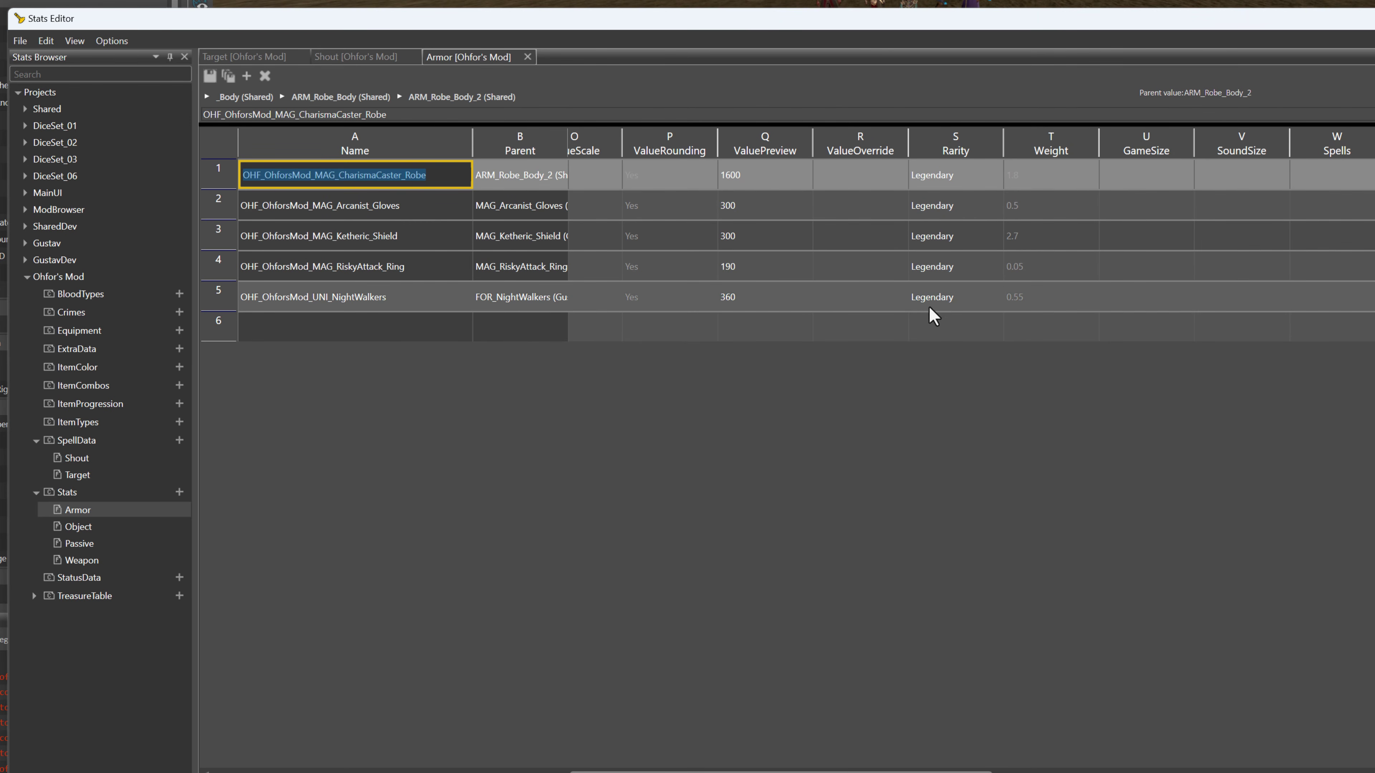
{"action": "left_click_drag", "start_coordinate": [868, 771], "coordinate": [1171, 771]}
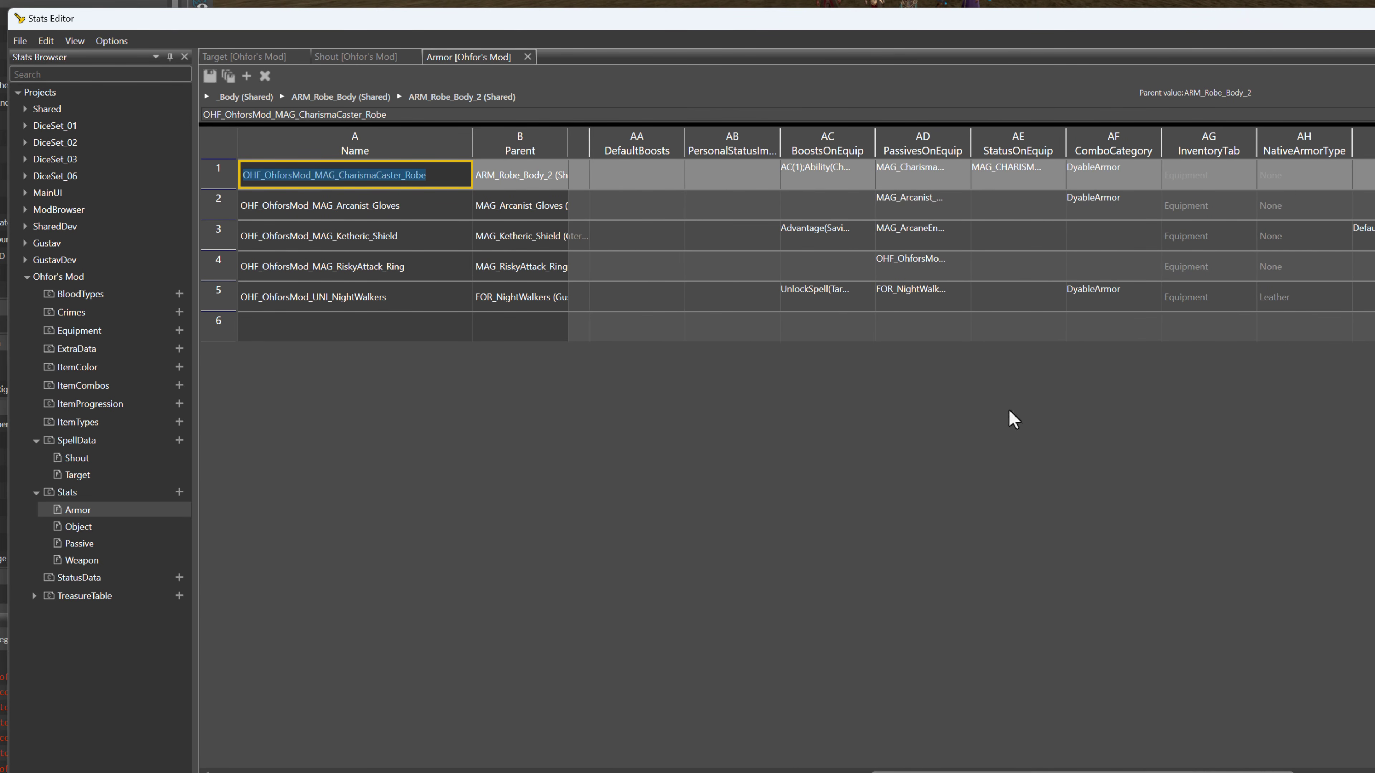
{"action": "left_click_drag", "start_coordinate": [876, 143], "coordinate": [992, 144]}
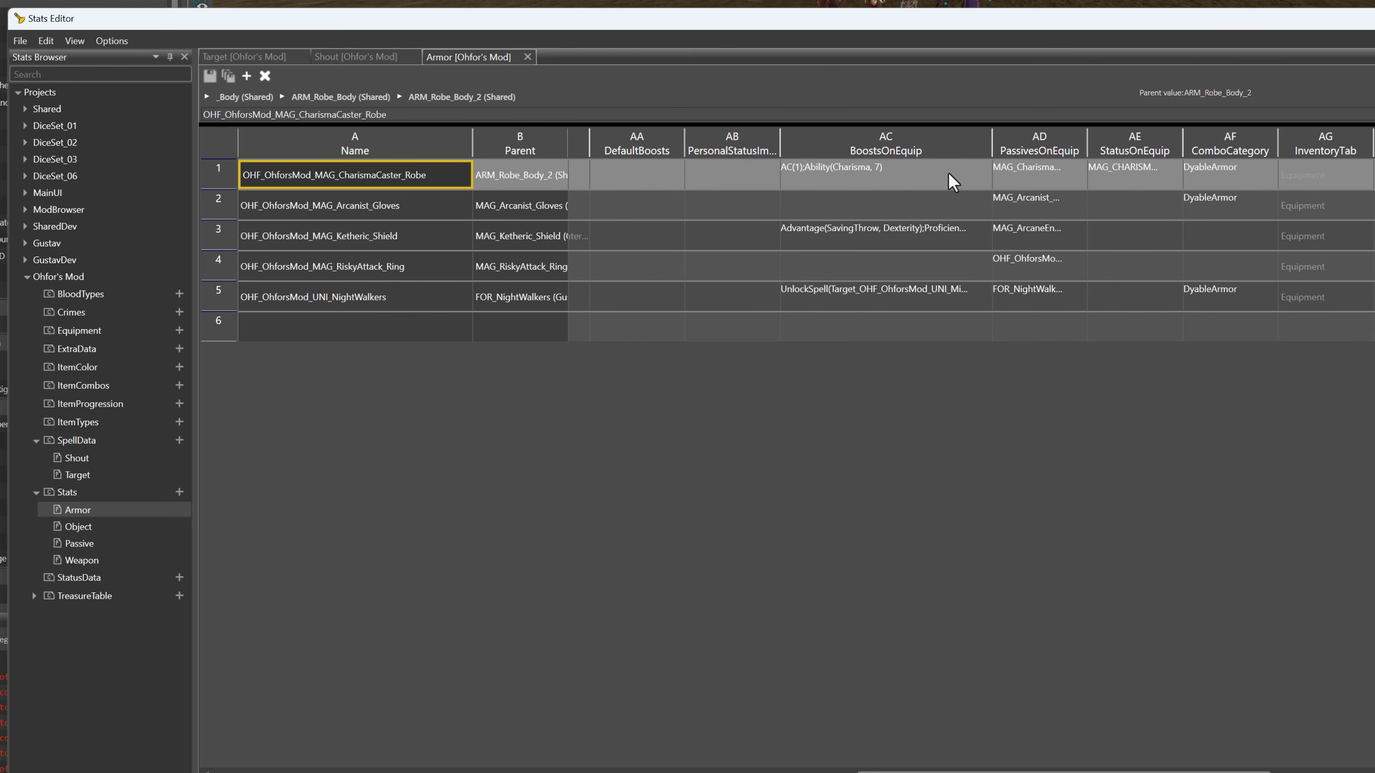
{"action": "left_click_drag", "start_coordinate": [1089, 136], "coordinate": [1122, 139]}
{"action": "left_click_drag", "start_coordinate": [1313, 135], "coordinate": [1374, 135]}
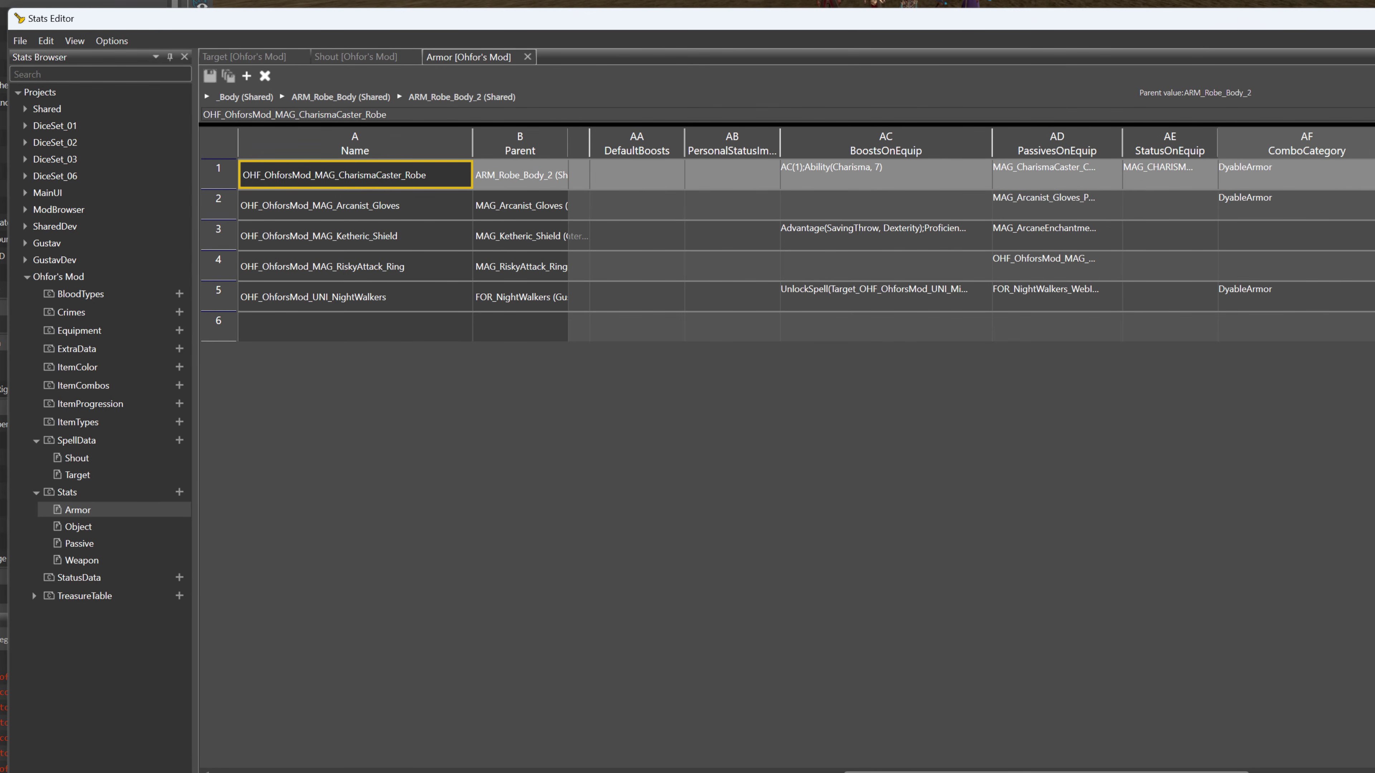
{"action": "left_click_drag", "start_coordinate": [1242, 143], "coordinate": [1317, 142]}
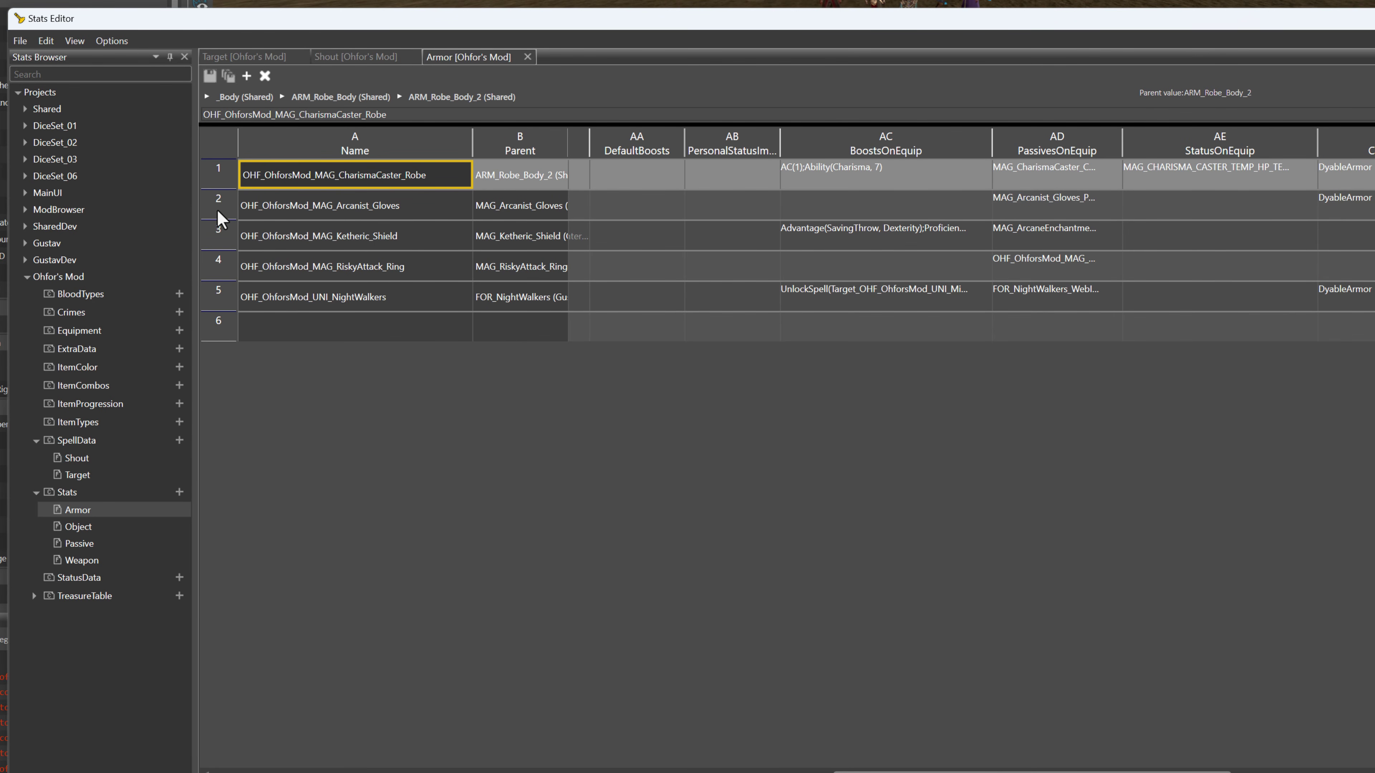
Select the Arcanist Gloves entry, review its values, and widen the BoostsOnEquip column further
{"action": "left_click", "coordinate": [247, 213]}
{"action": "left_click_drag", "start_coordinate": [893, 771], "coordinate": [273, 772]}
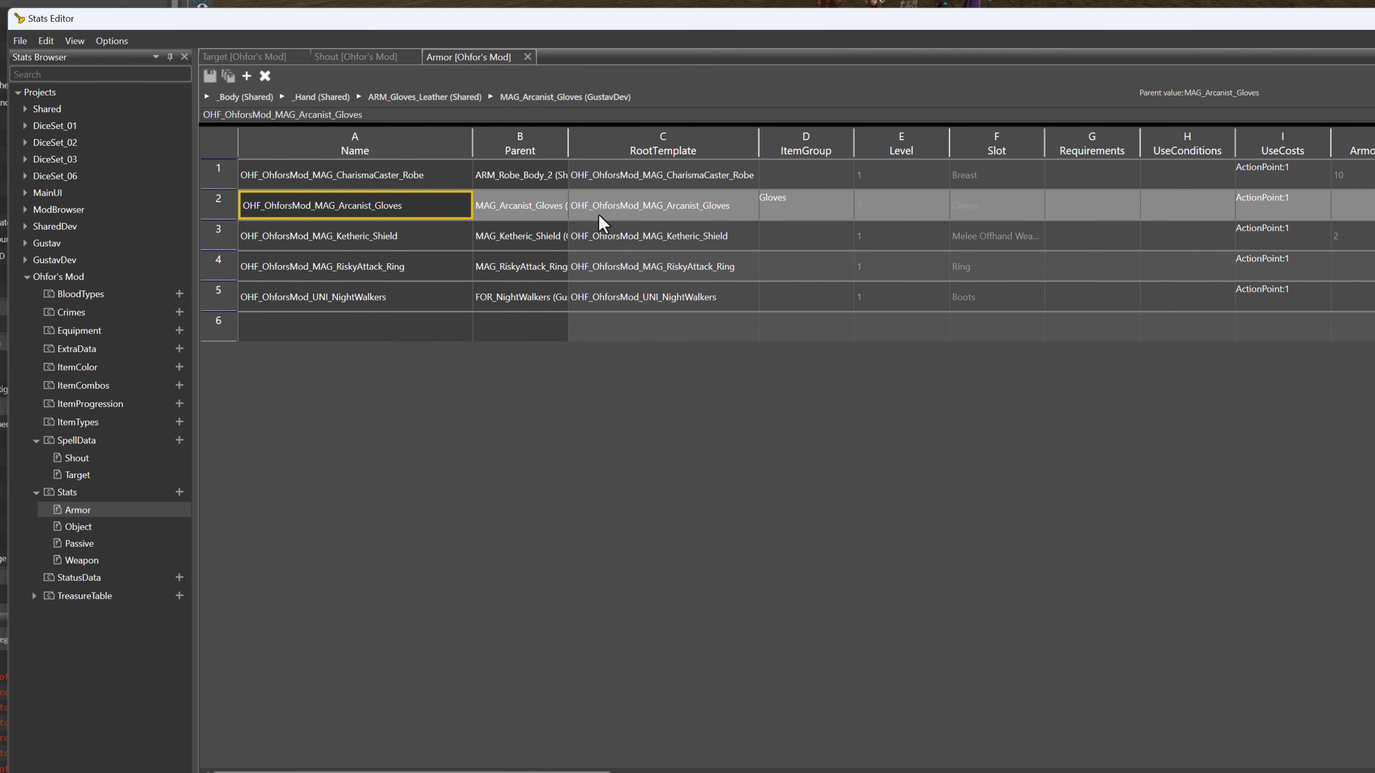
{"action": "left_click_drag", "start_coordinate": [519, 772], "coordinate": [1117, 771]}
{"action": "left_click_drag", "start_coordinate": [1085, 137], "coordinate": [1145, 139]}
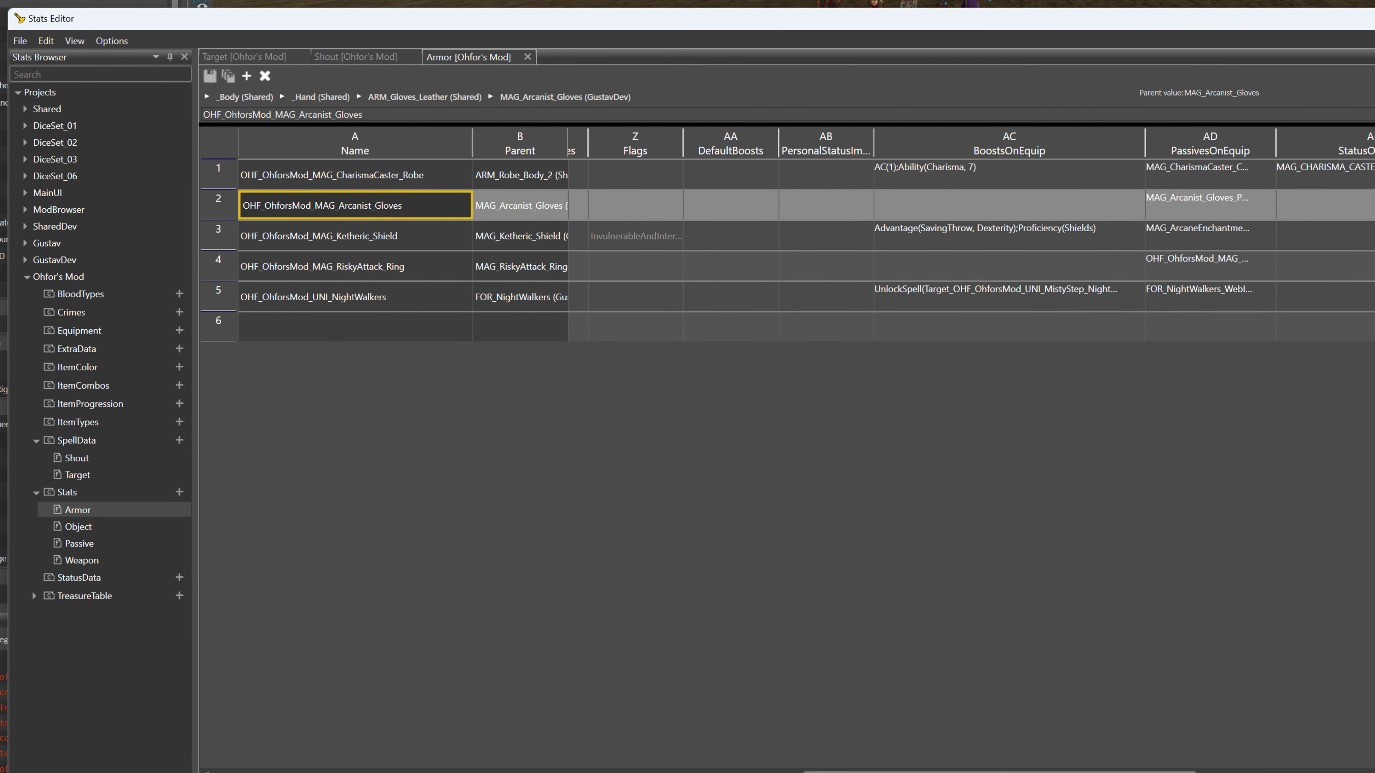
Set Unique to 0 and MinLevel to 1 for the OHF_OhforsMod_UNI_NightWalkers entry
{"action": "left_click_drag", "start_coordinate": [1001, 772], "coordinate": [1370, 772]}
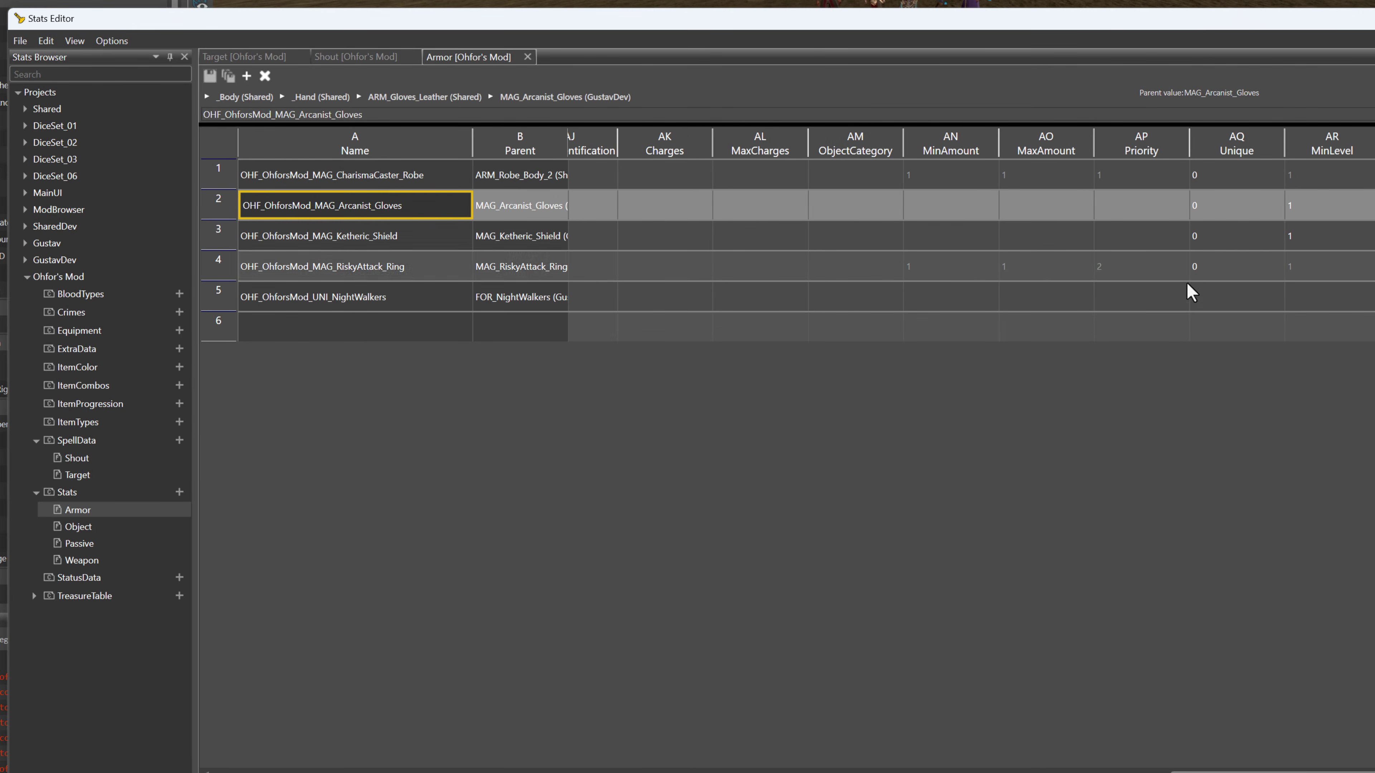
{"action": "left_click", "coordinate": [1200, 301]}
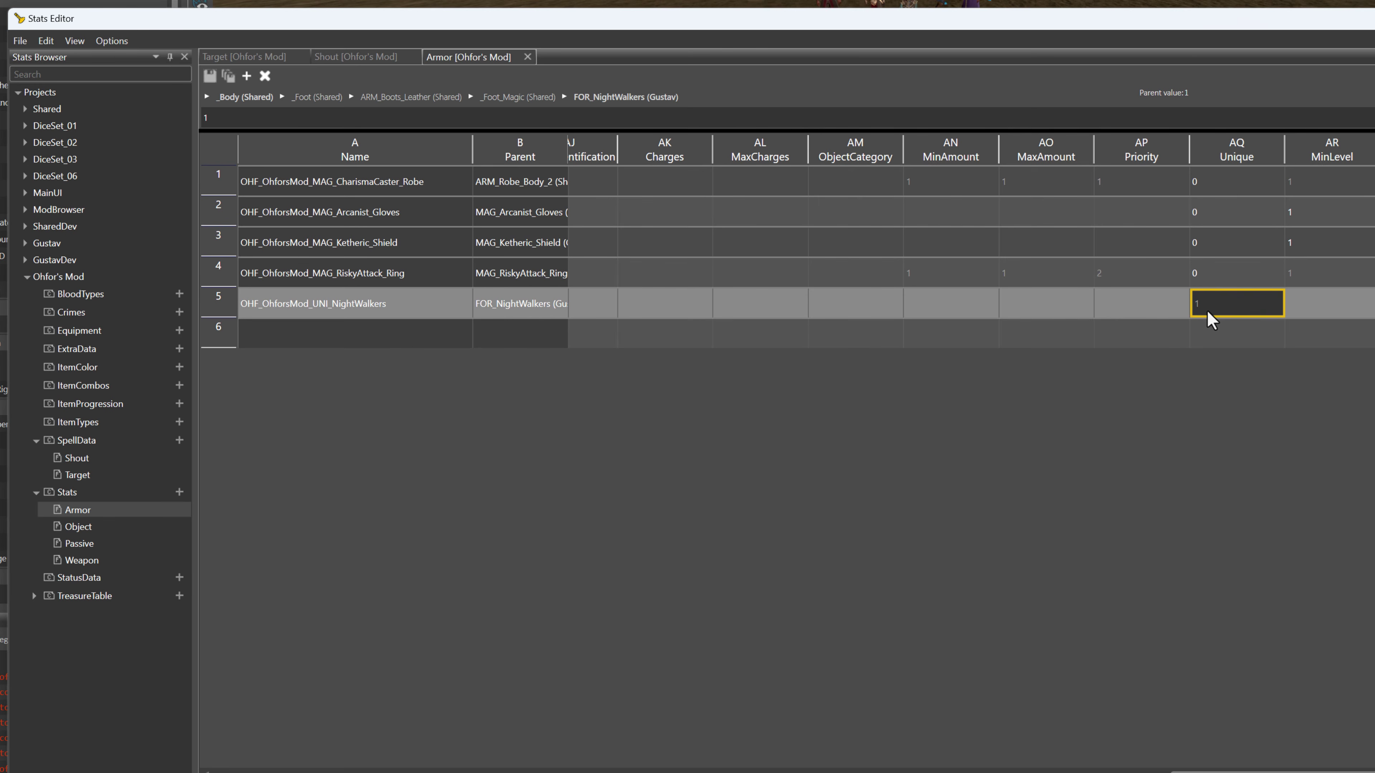
{"action": "left_click", "coordinate": [1214, 307]}
{"action": "left_click", "coordinate": [1308, 318]}
{"action": "type", "text": "1"}
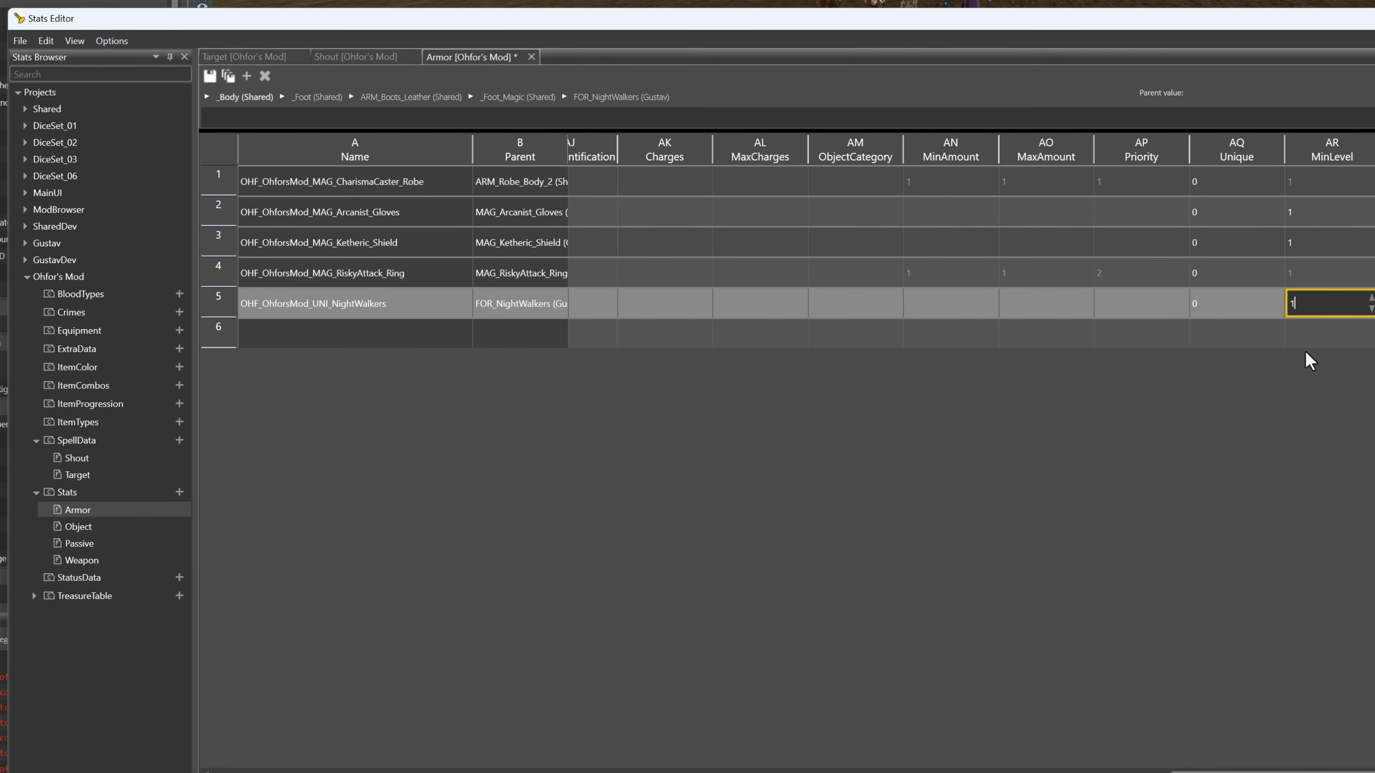
{"action": "left_click", "coordinate": [1330, 336]}
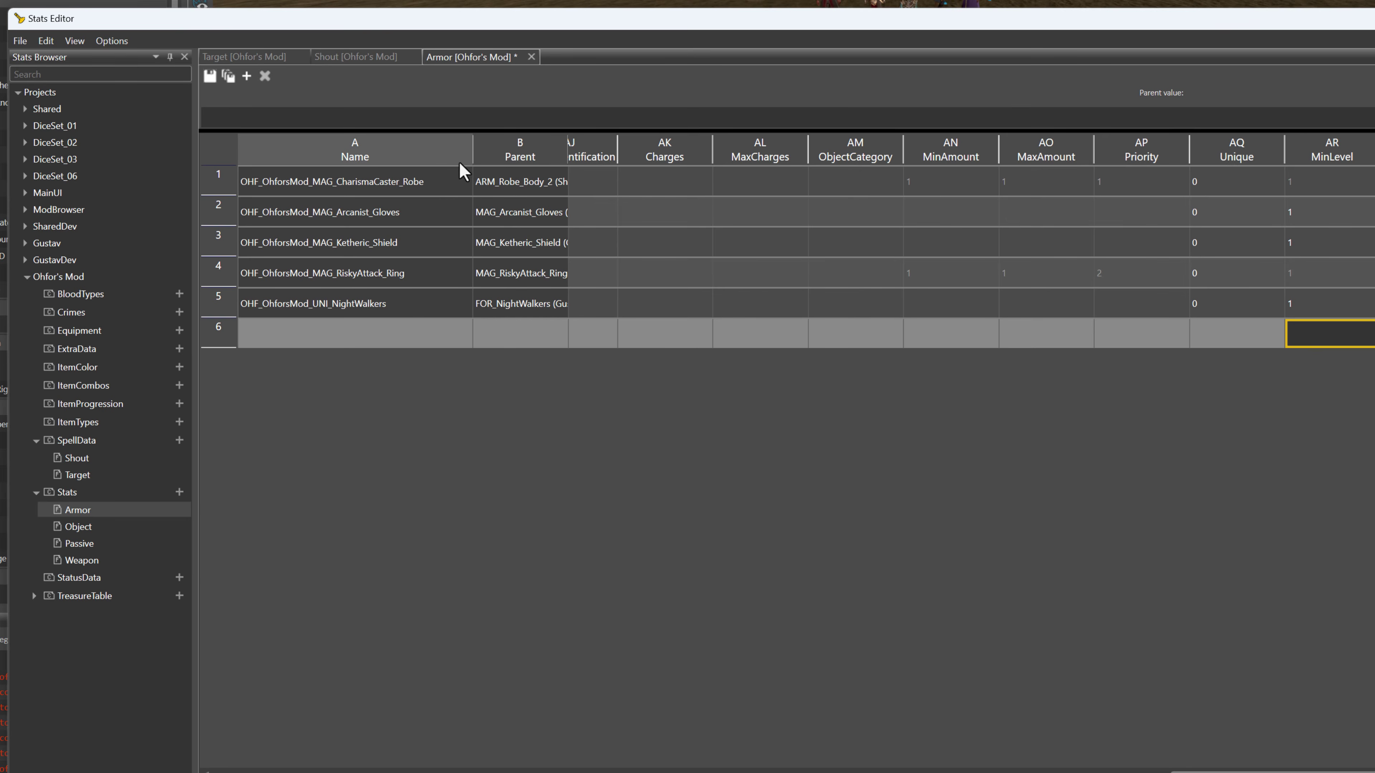
Widen the Parent column and inspect the Ketheric Shield entry's Requirements and BoostsOnEquip values
{"action": "left_click_drag", "start_coordinate": [1250, 772], "coordinate": [292, 772]}
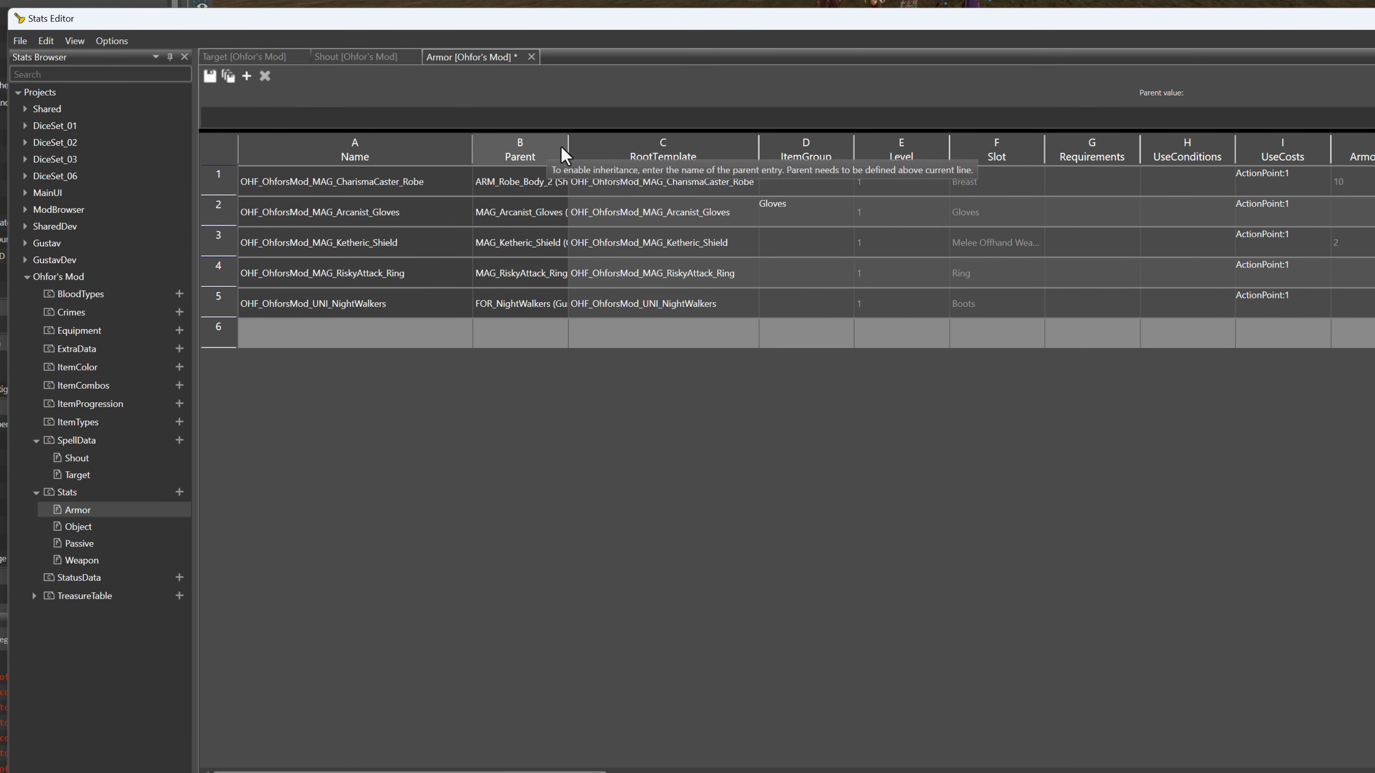
{"action": "left_click_drag", "start_coordinate": [562, 145], "coordinate": [614, 146]}
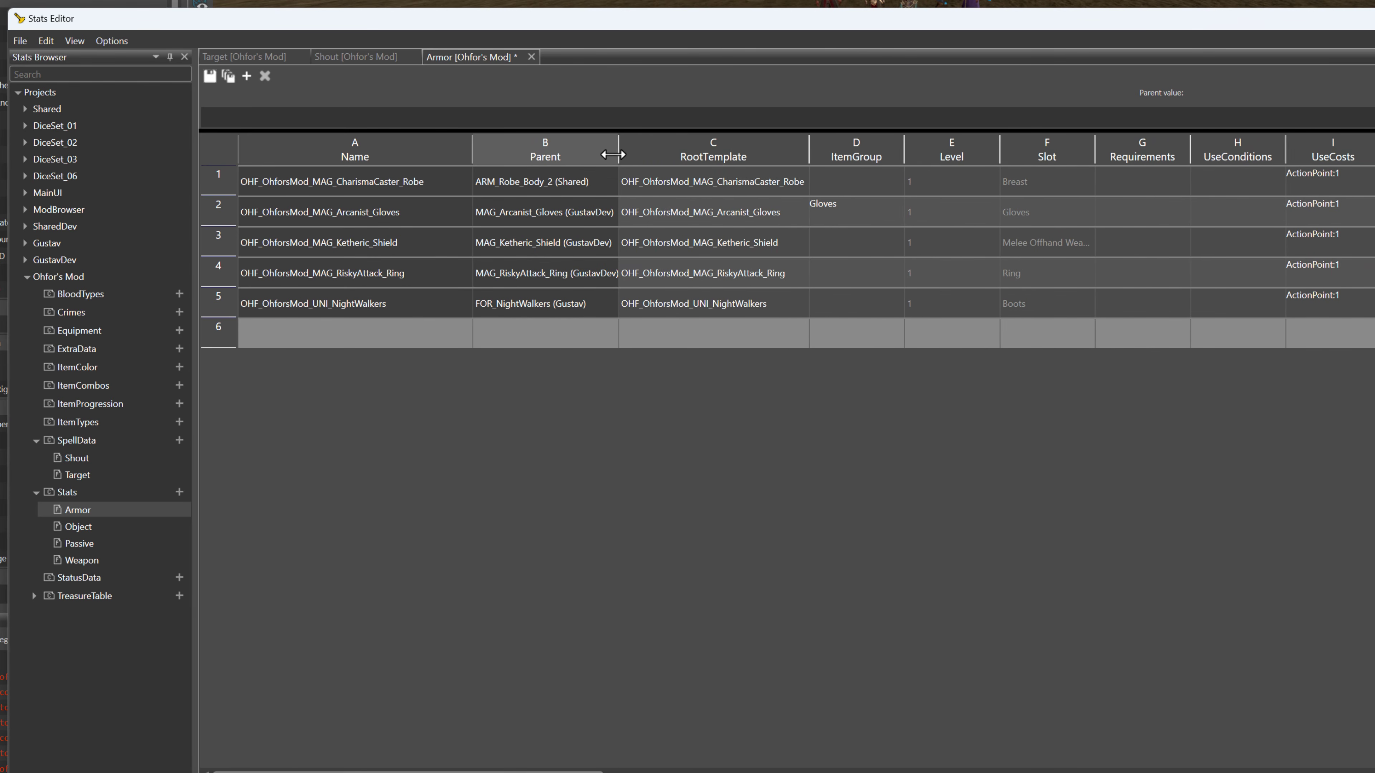
{"action": "left_click", "coordinate": [342, 244]}
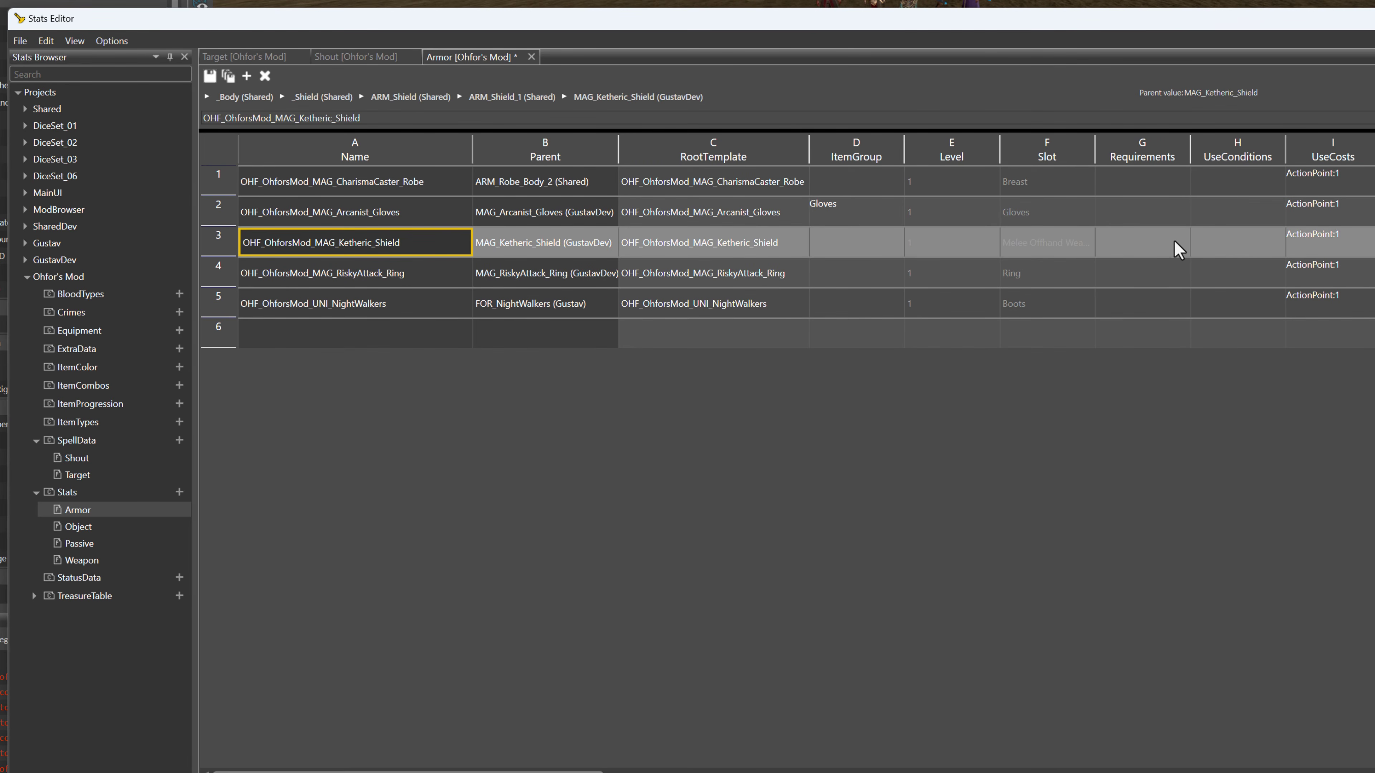
{"action": "left_click", "coordinate": [1183, 248]}
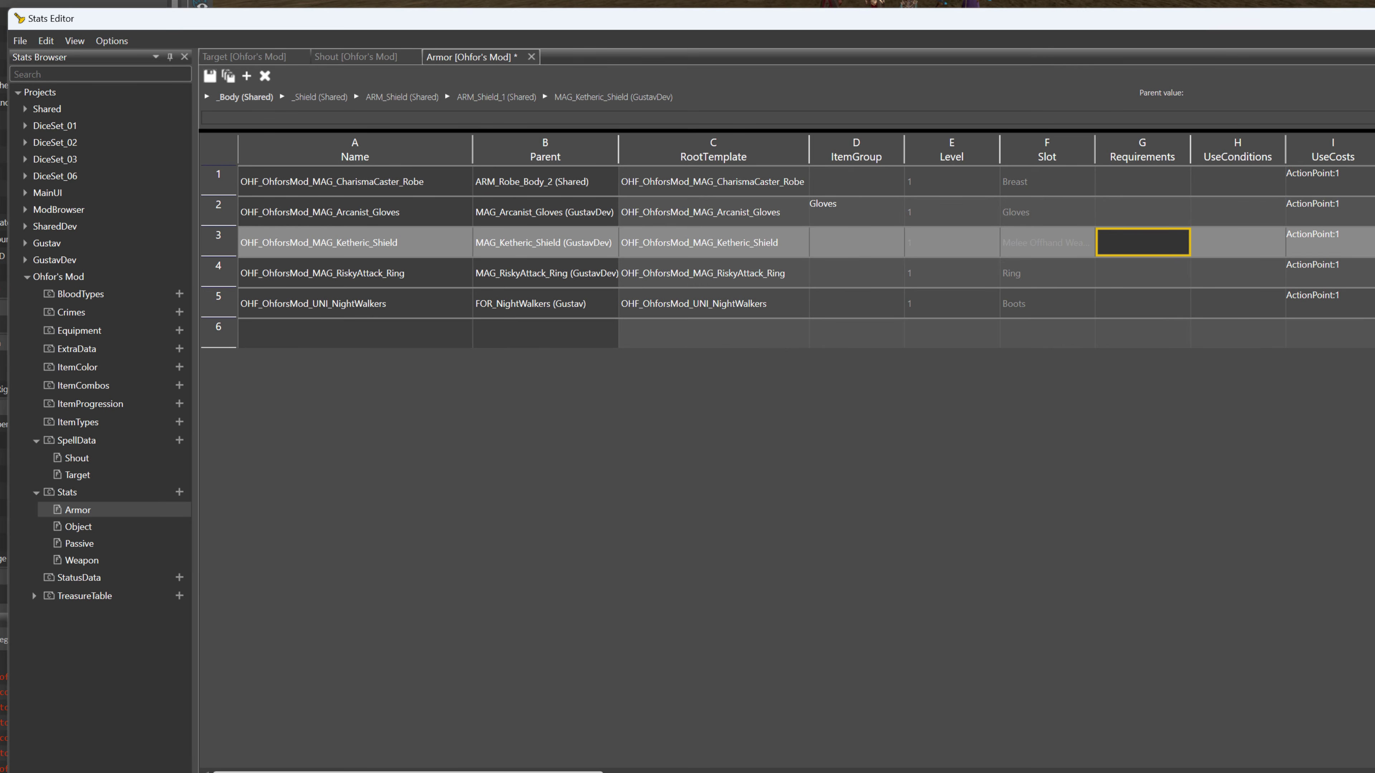
{"action": "scroll", "coordinate": [793, 453], "scroll_direction": "right", "scroll_amount": 10}
{"action": "scroll", "coordinate": [794, 453], "scroll_direction": "right", "scroll_amount": 8}
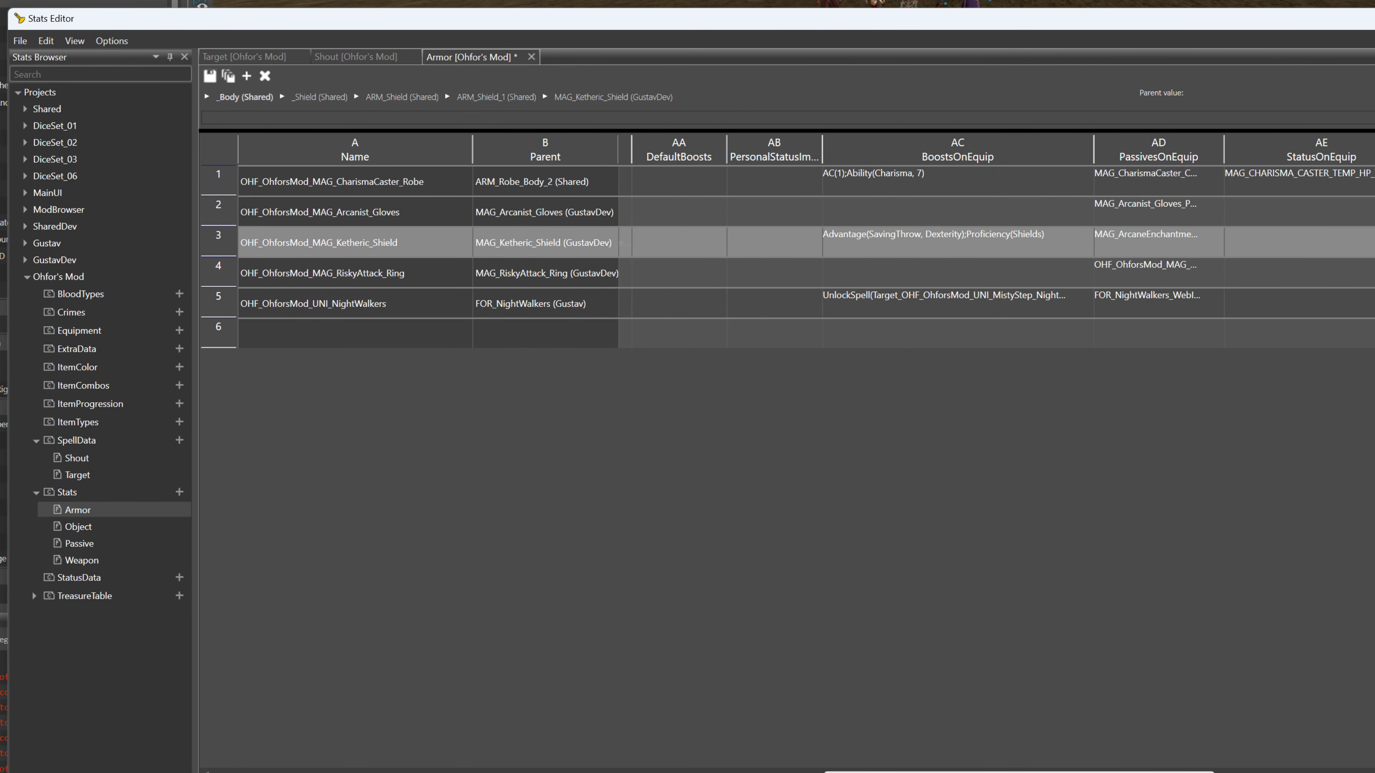
{"action": "left_click", "coordinate": [877, 238]}
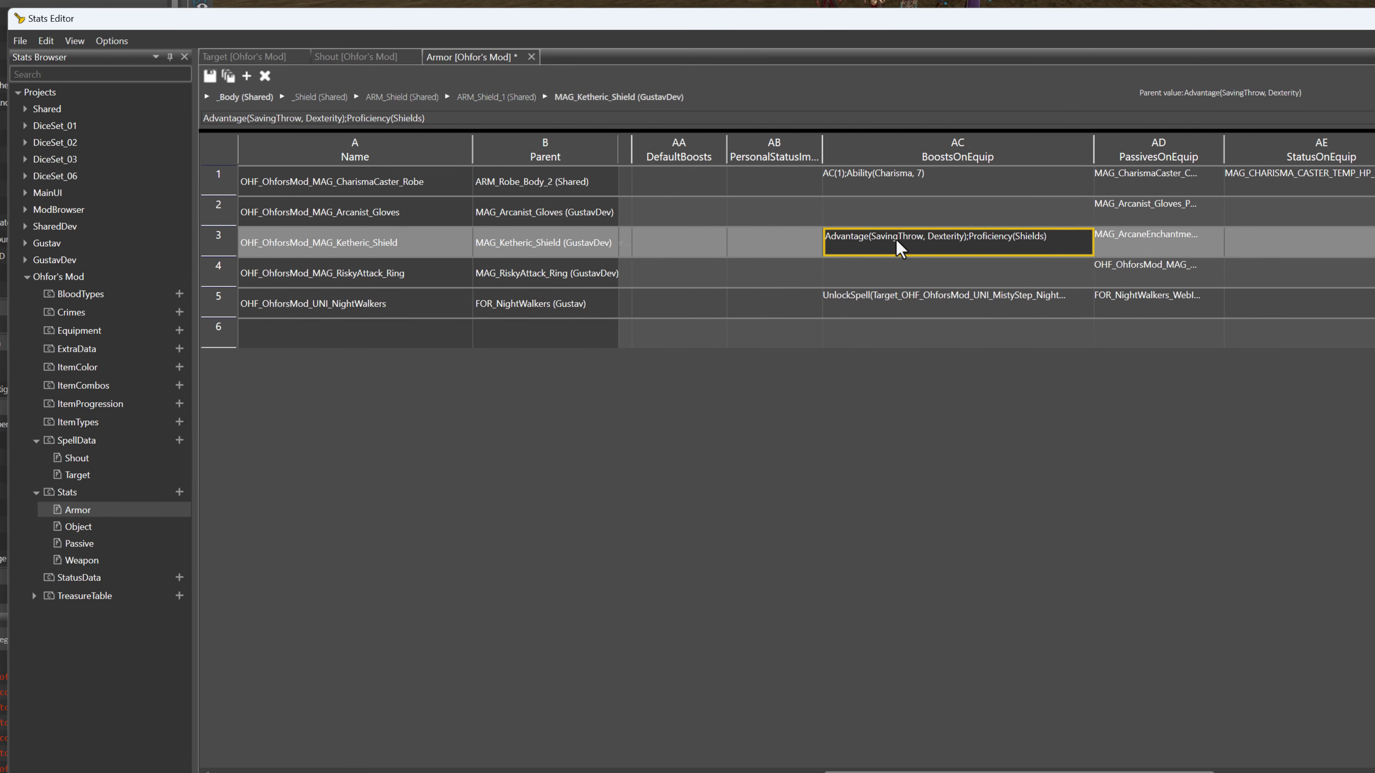
{"action": "double_click", "coordinate": [971, 236]}
{"action": "left_click", "coordinate": [974, 242]}
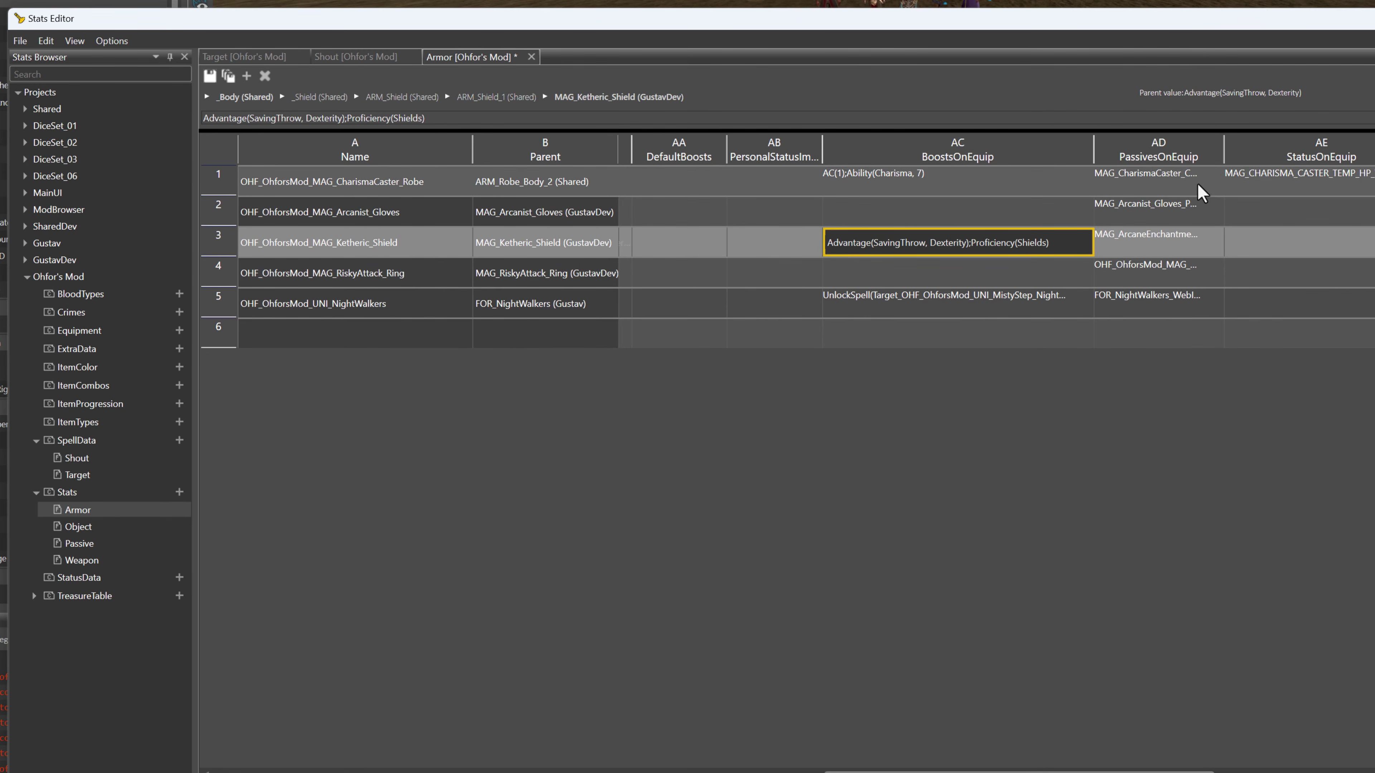
Widen the PassivesOnEquip column to show the full passive names and select the RiskyAttack Ring entry
{"action": "left_click_drag", "start_coordinate": [1223, 149], "coordinate": [1374, 147]}
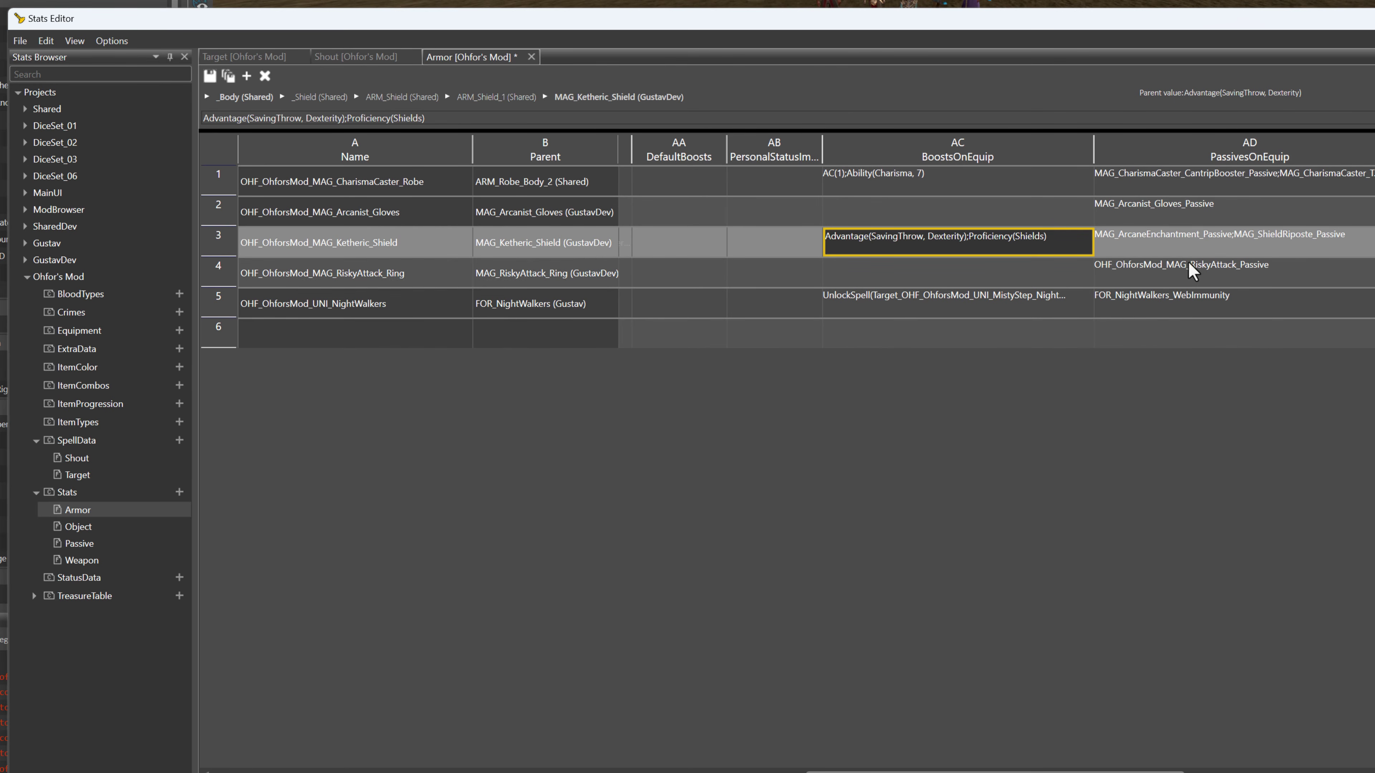
{"action": "left_click", "coordinate": [310, 285]}
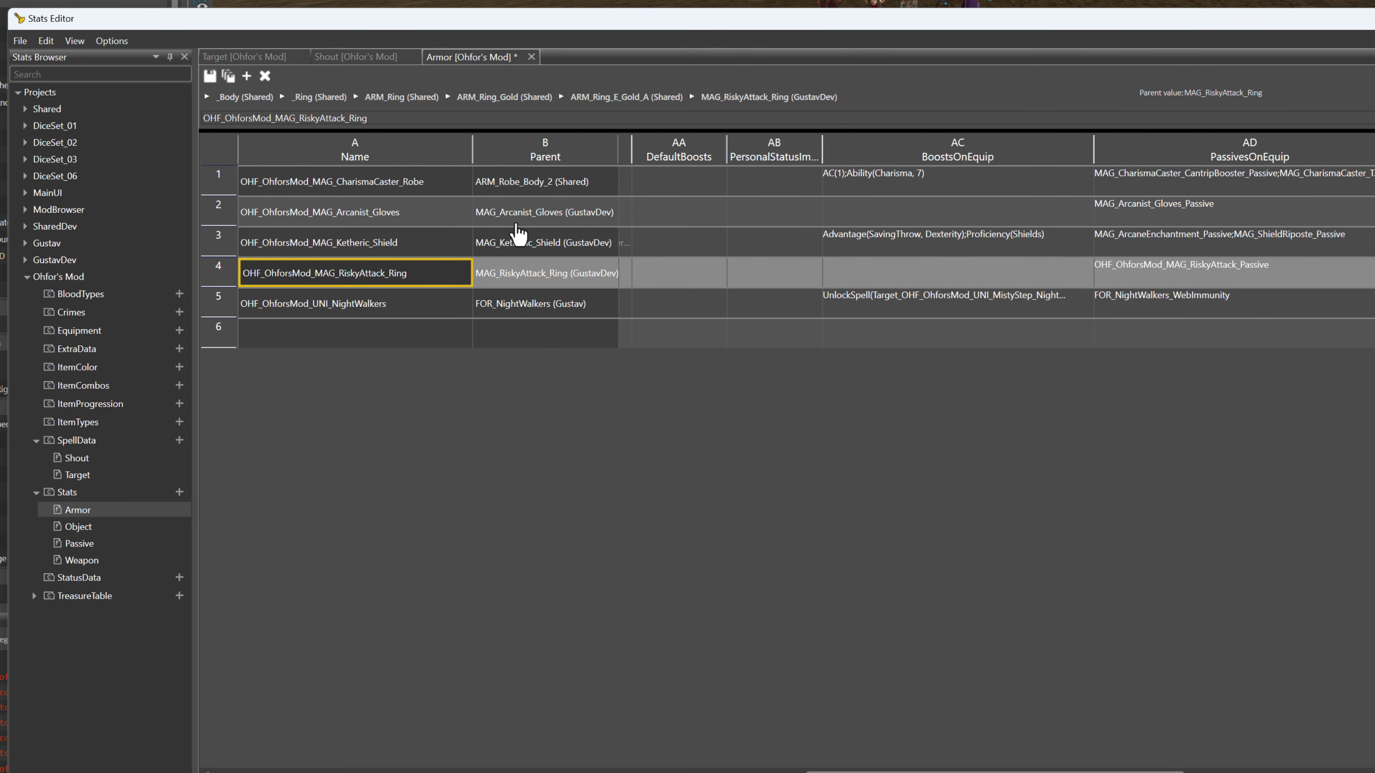
Select the OHF_OhforsMod_UNI_NightWalkers armor entry, widen the BoostsOnEquip column to show its full spell unlock, and check its Unique and MinLevel values
{"action": "left_click", "coordinate": [358, 307]}
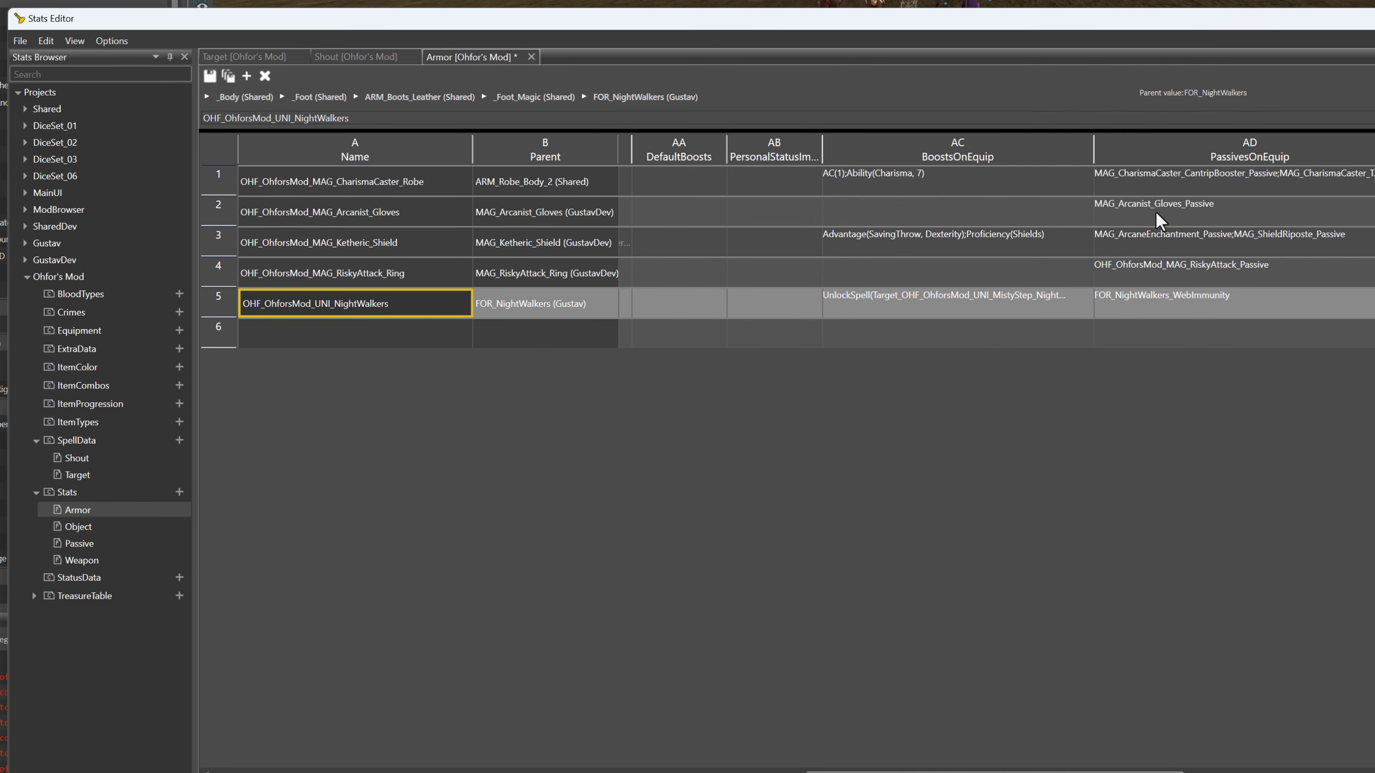
{"action": "mouse_move", "coordinate": [1093, 156]}
{"action": "left_mouse_down"}
{"action": "mouse_move", "coordinate": [1209, 156]}
{"action": "mouse_move", "coordinate": [1102, 156]}
{"action": "left_mouse_up"}
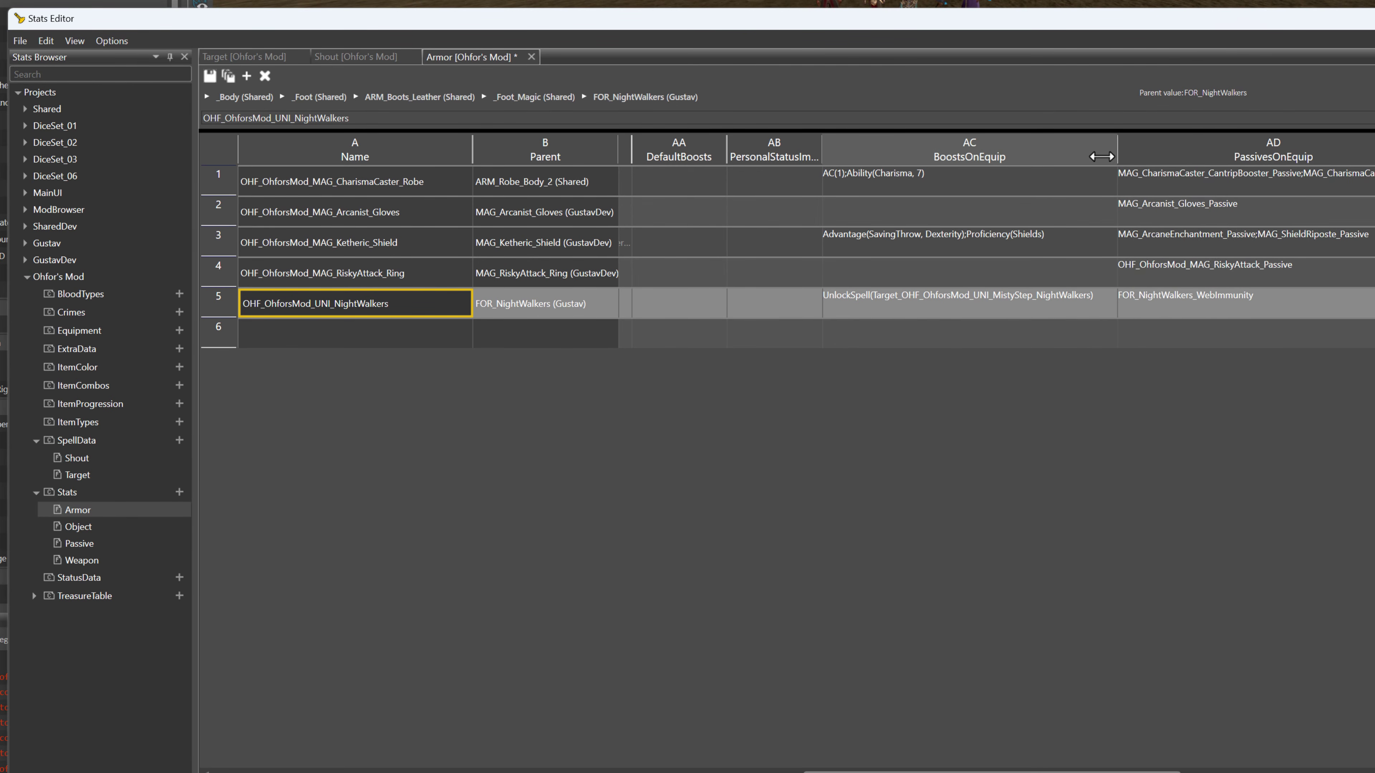
{"action": "left_click_drag", "start_coordinate": [1043, 772], "coordinate": [1374, 771]}
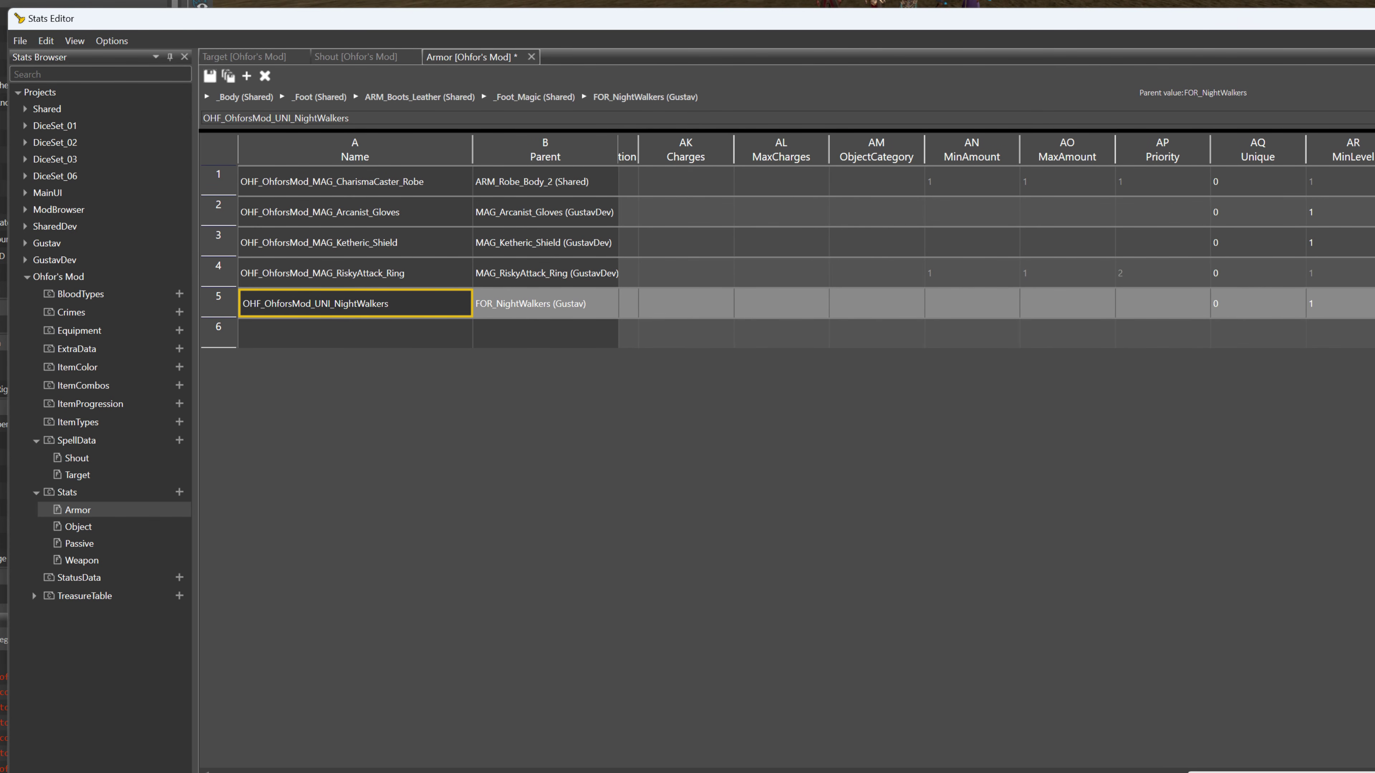
Open the mod's Object and Passive stats, and widen the Passive table's Parent column to show the full parent name
{"action": "double_click", "coordinate": [113, 525]}
{"action": "double_click", "coordinate": [93, 544]}
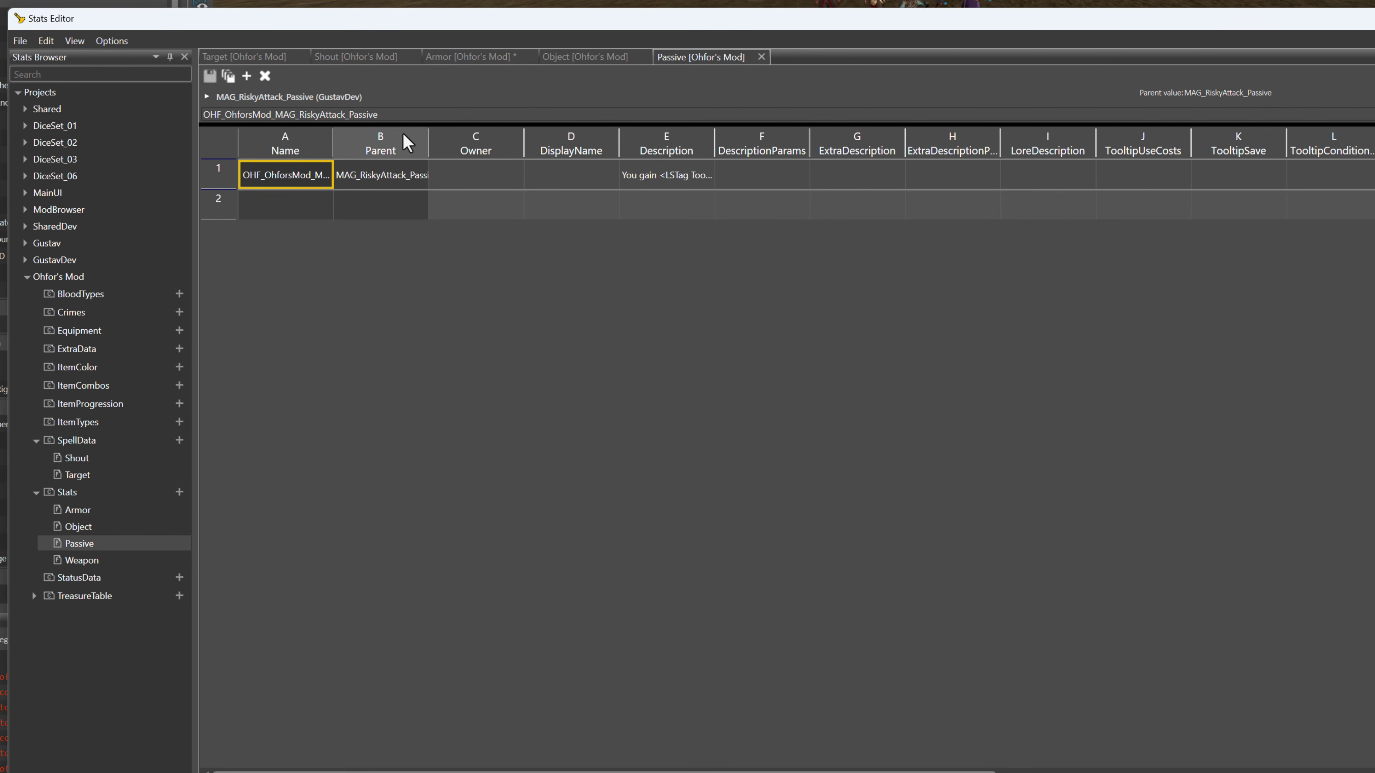
{"action": "left_click_drag", "start_coordinate": [429, 144], "coordinate": [518, 144]}
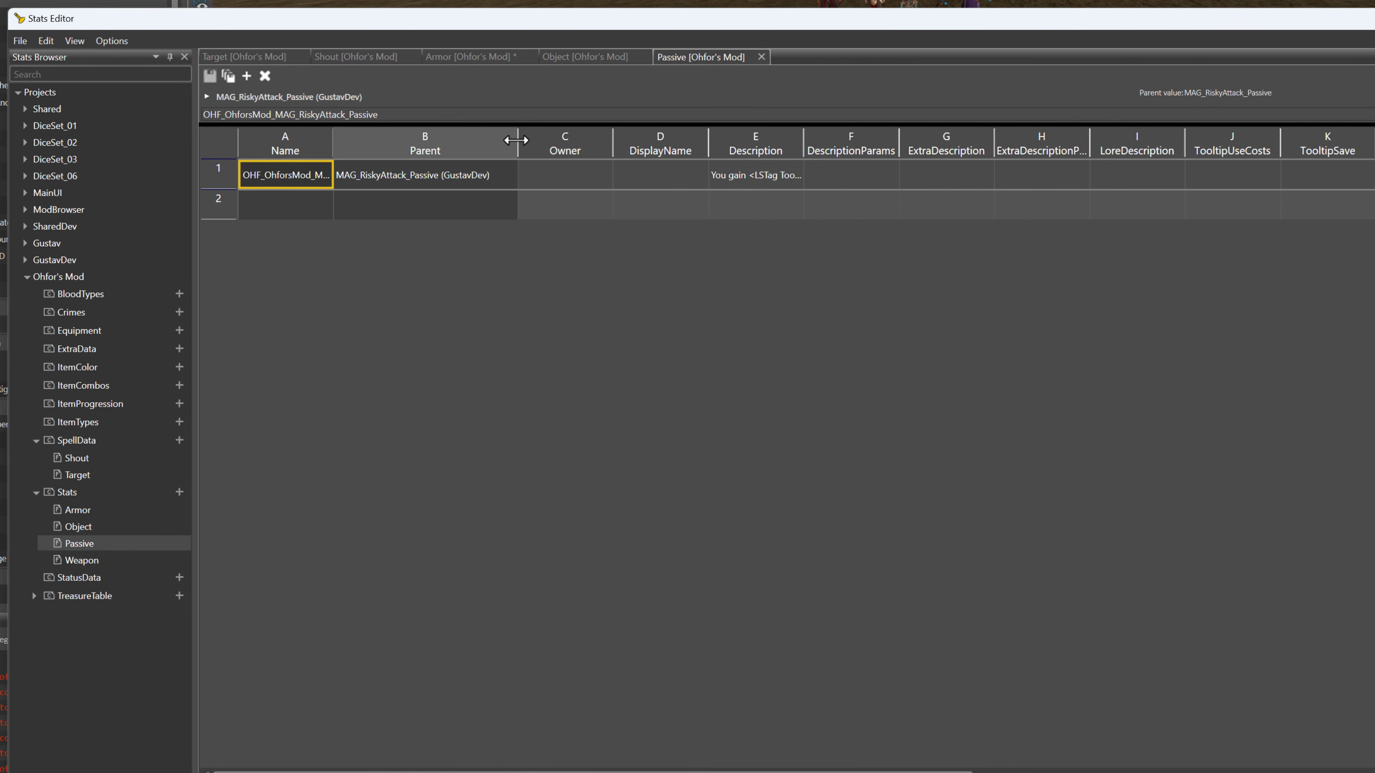
Open the mod's Weapon stats and examine the Chromatic Staff entry's values across the columns, including its boosts and passives on equip
{"action": "double_click", "coordinate": [91, 563]}
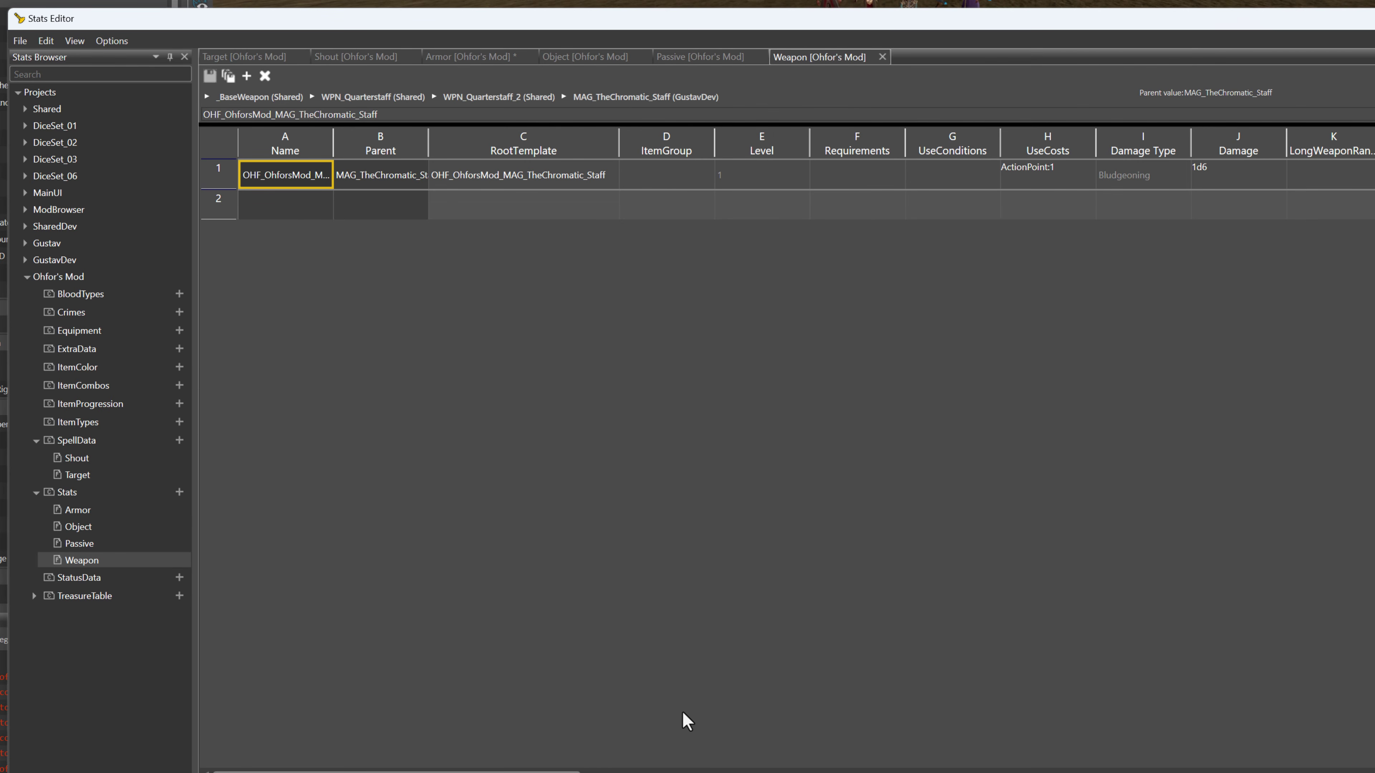
{"action": "left_click_drag", "start_coordinate": [401, 772], "coordinate": [1050, 641]}
{"action": "left_click_drag", "start_coordinate": [893, 772], "coordinate": [1207, 761]}
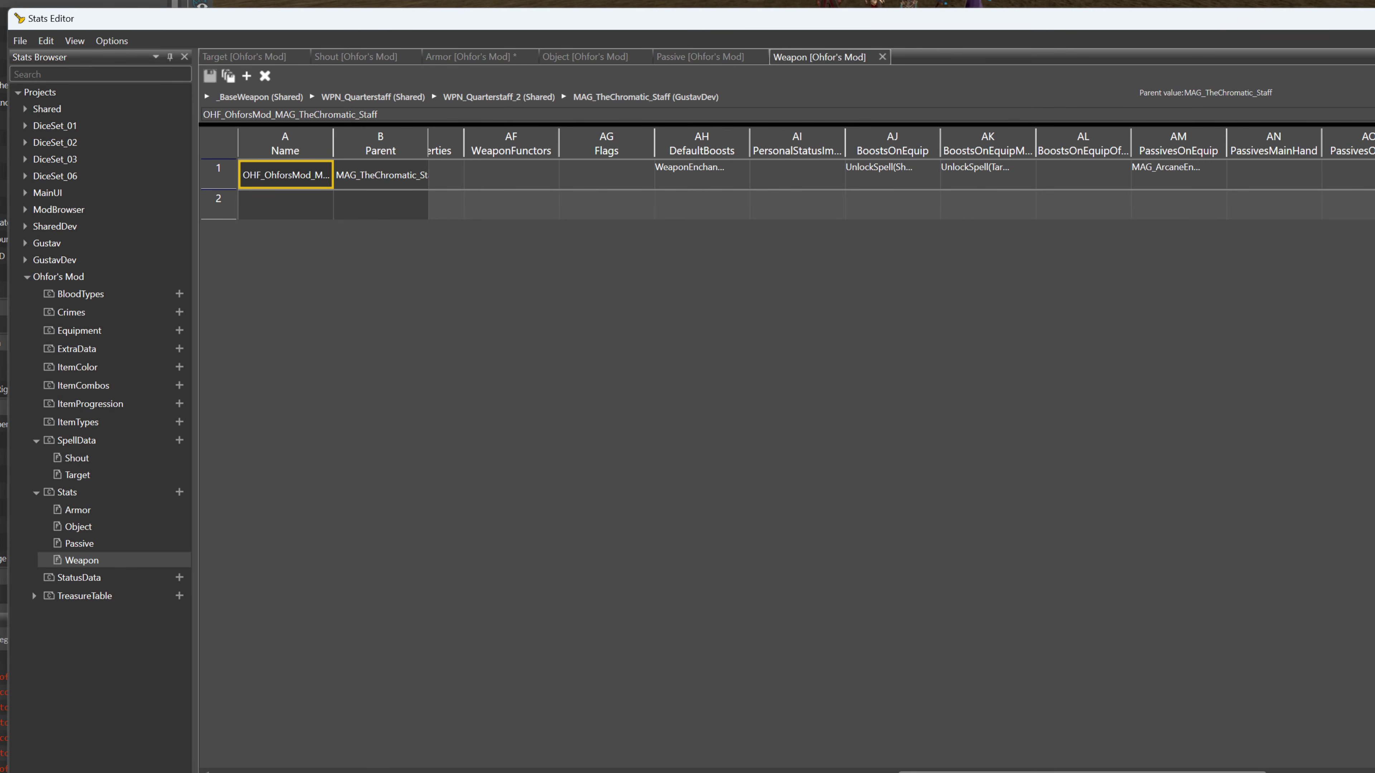
{"action": "scroll", "coordinate": [812, 174], "scroll_direction": "right", "scroll_amount": 10}
{"action": "scroll", "coordinate": [812, 173], "scroll_direction": "left", "scroll_amount": 15}
{"action": "scroll", "coordinate": [812, 173], "scroll_direction": "left", "scroll_amount": 10}
{"action": "scroll", "coordinate": [785, 173], "scroll_direction": "left", "scroll_amount": 10}
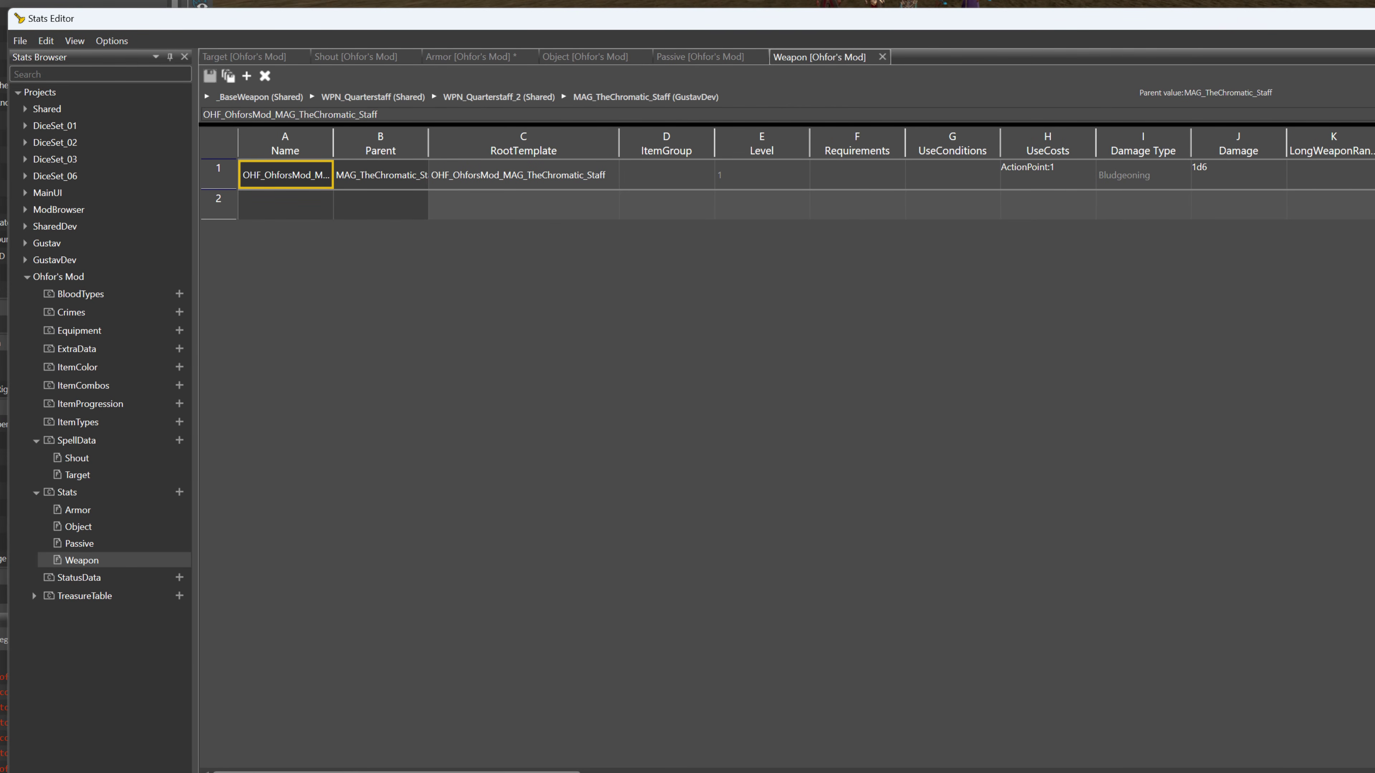